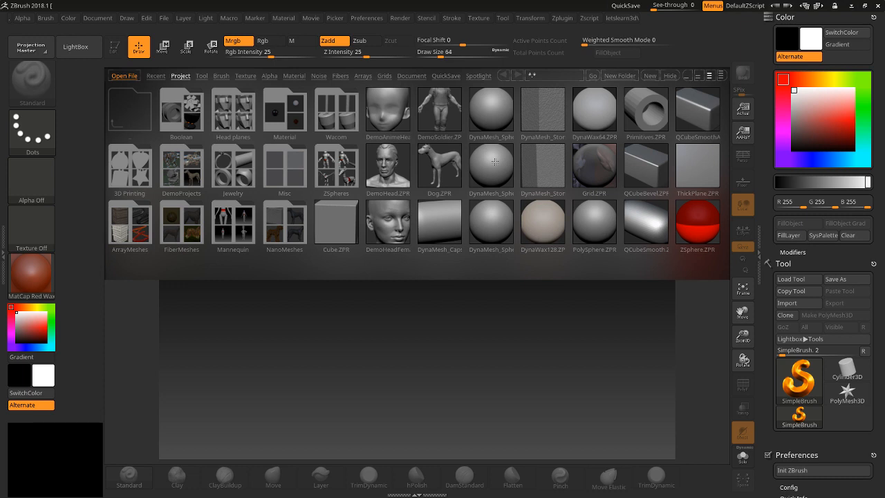
Step: Open the DynaMesh_Sphere_32 project without saving the current changes, and inspect the sphere's polyframe before hiding it again
double_click(495, 161)
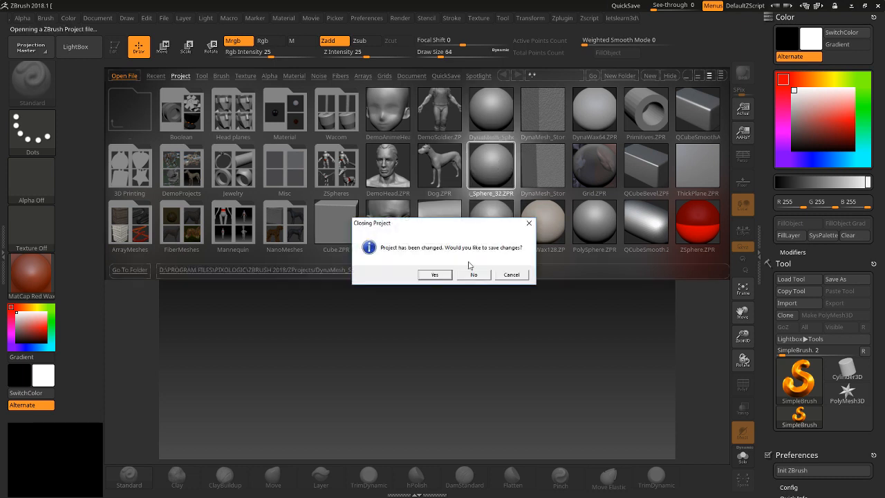
left_click(473, 275)
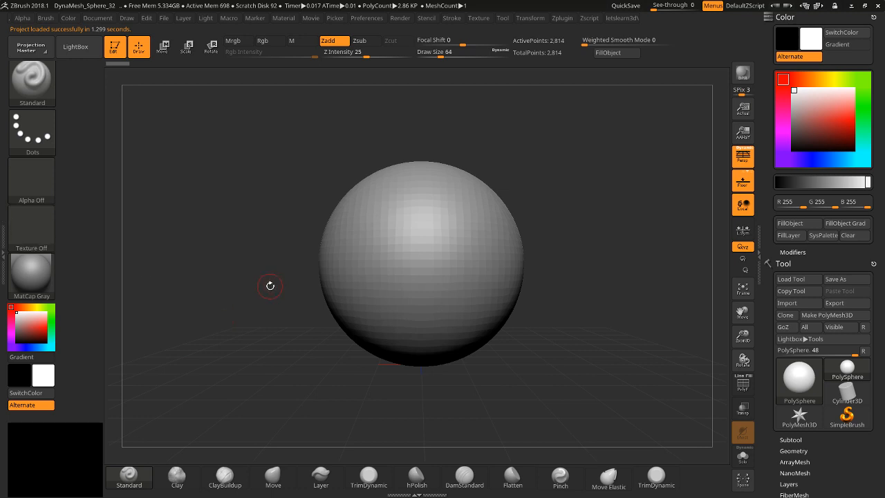
left_click(76, 48)
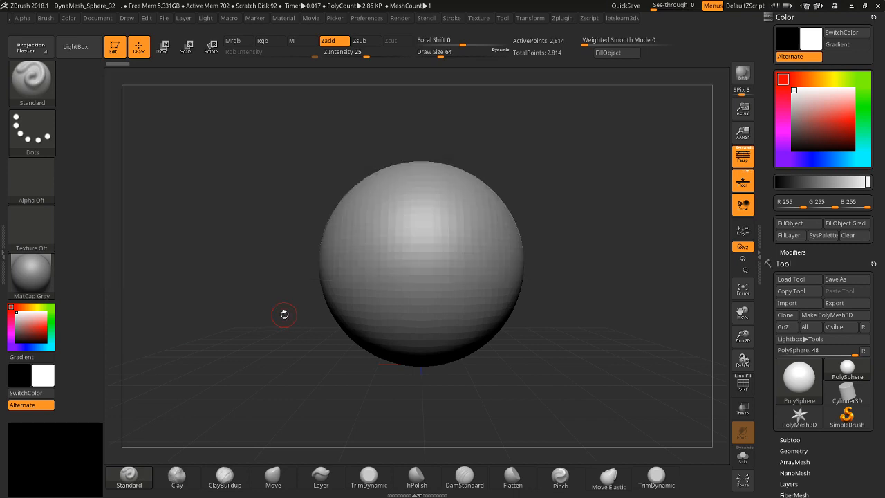
left_click(742, 384)
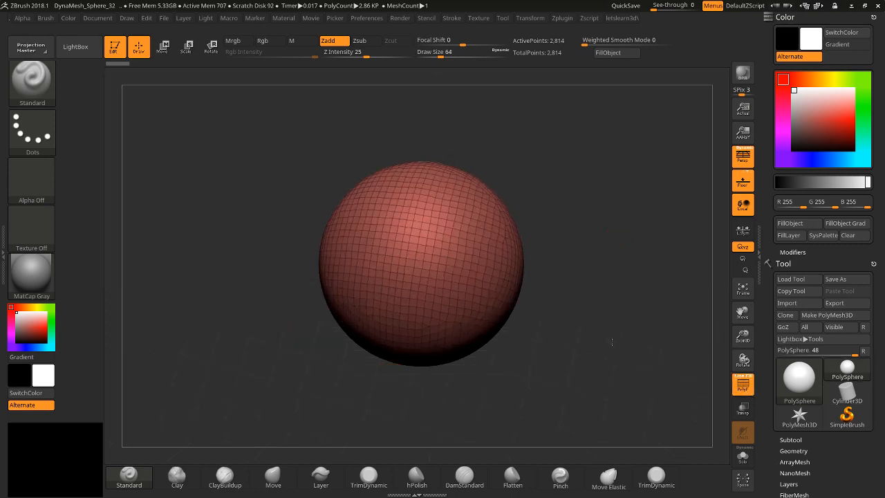
left_click(743, 384)
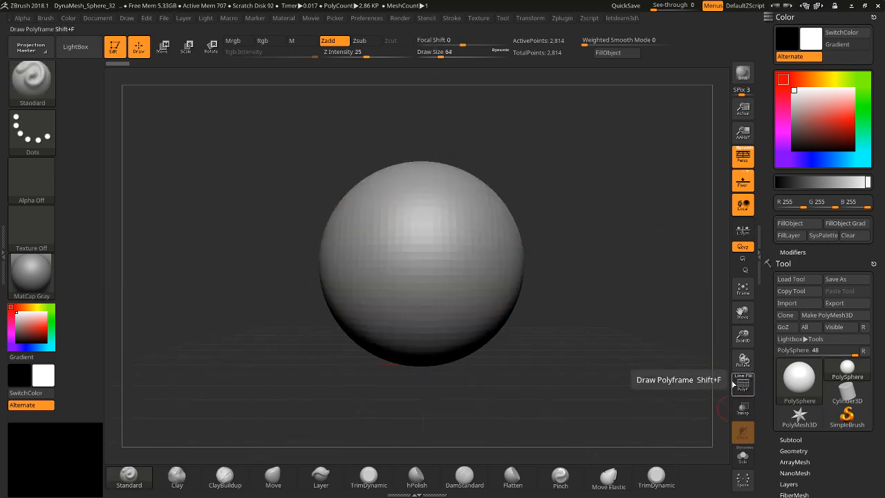
Step: Subdivide the DynaMesh sphere four times to smooth its surface
key("ctrl+d")
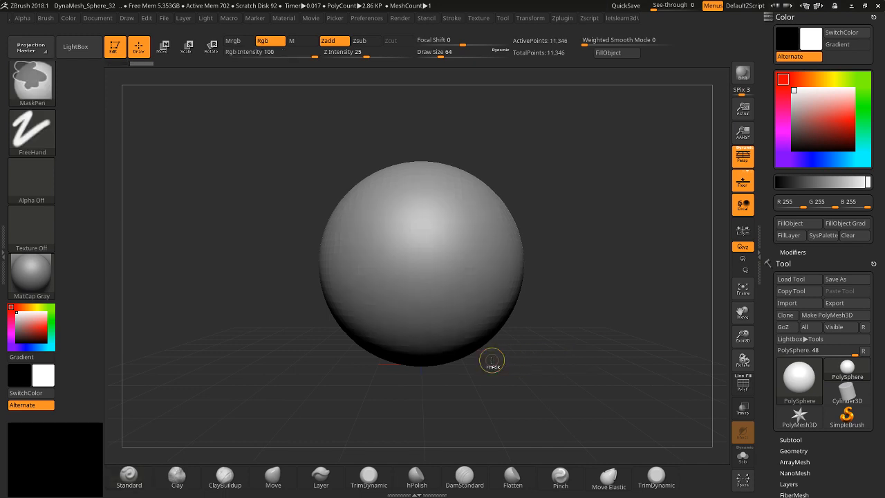
key("ctrl+d")
key("ctrl+d")
key("ctrl+d")
left_click_drag(741, 337, 612, 311)
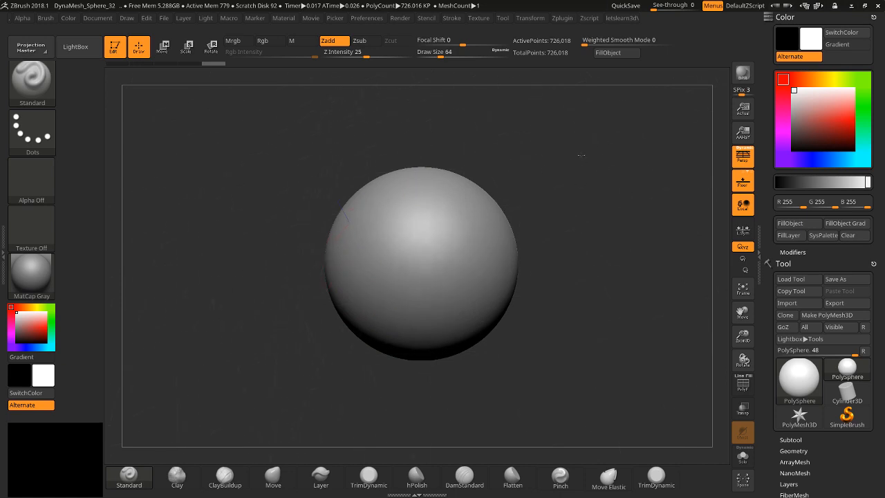
Step: Step the sphere back down four subdivision levels to its lowest resolution
key("shift+d")
key("shift+d")
key("shift+d")
key("shift+d")
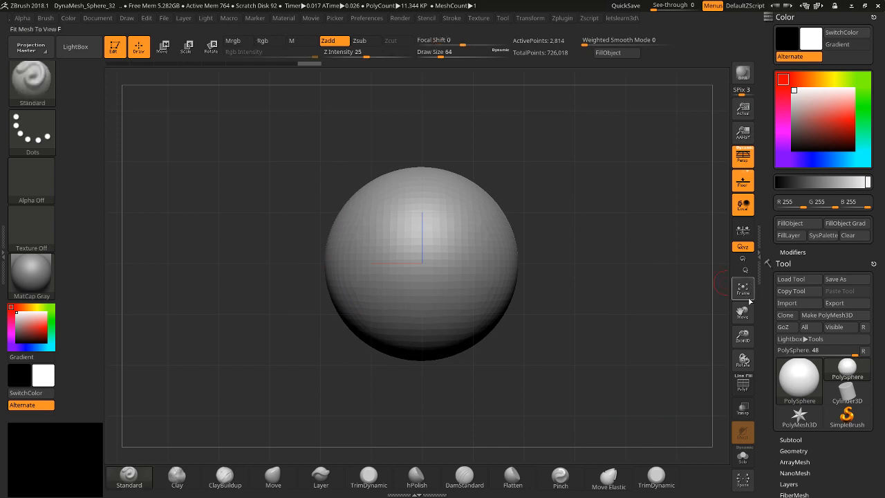
Step: Expand the tool's Subtool section to show the PolySphere subtool
scroll(759, 272, "down", 4)
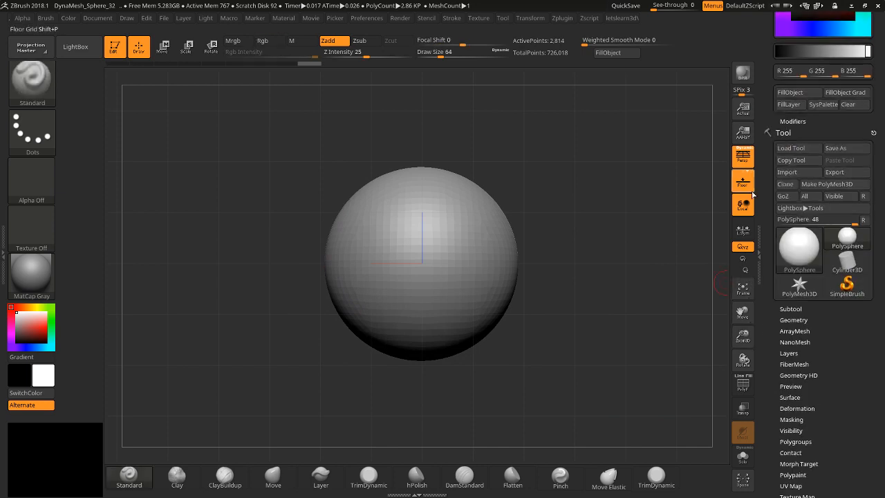
left_click(788, 309)
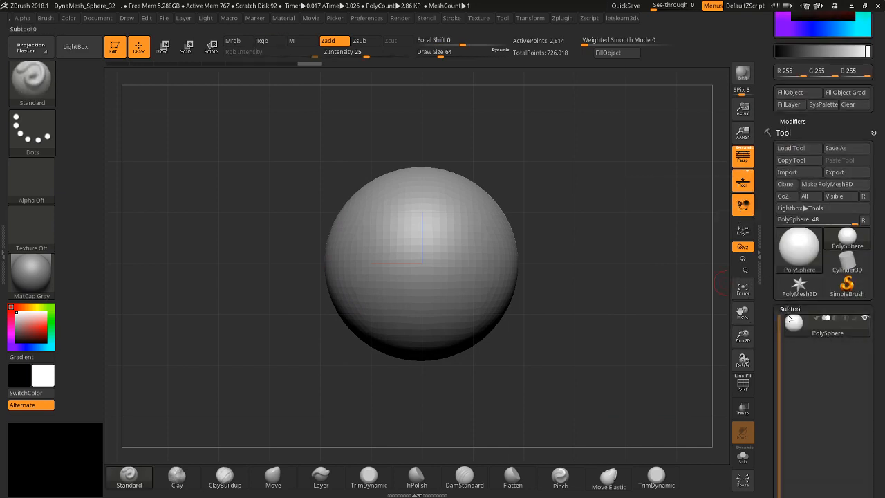
scroll(767, 277, "down", 2)
Step: Open the PolySphere project from LightBox without saving changes to the current project
left_click(76, 47)
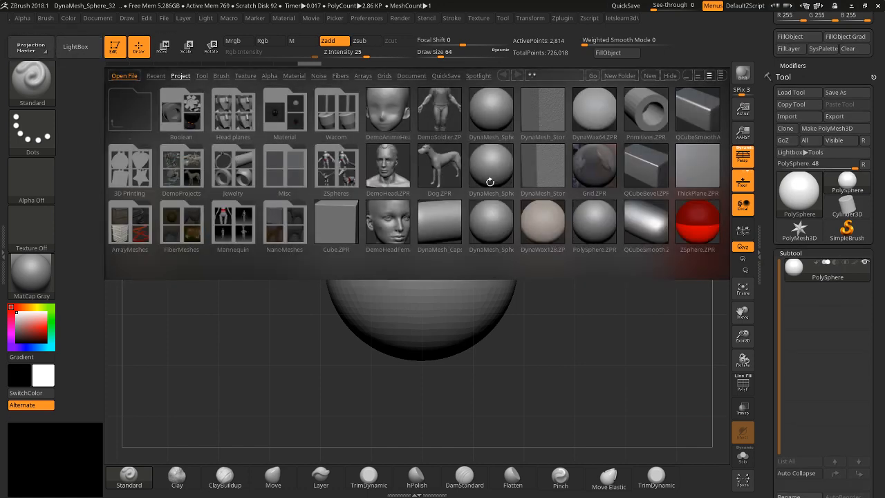
double_click(606, 232)
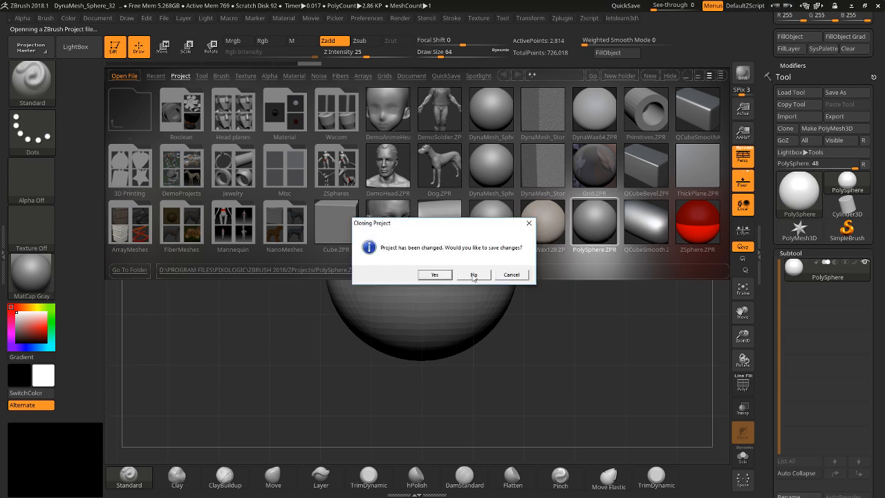
left_click(474, 275)
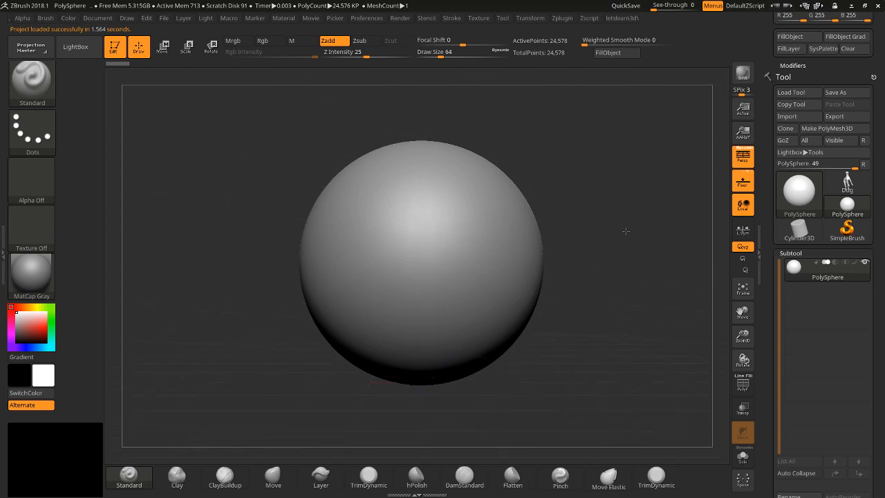
Step: Subdivide the PolySphere twice and turn off the floor grid
key("ctrl")
key("ctrl+d")
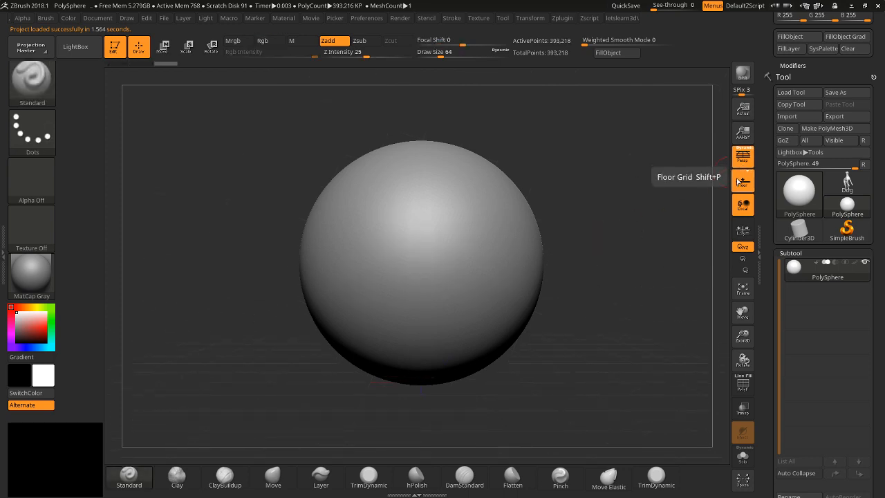
left_click(742, 181)
left_click_drag(729, 339, 711, 331)
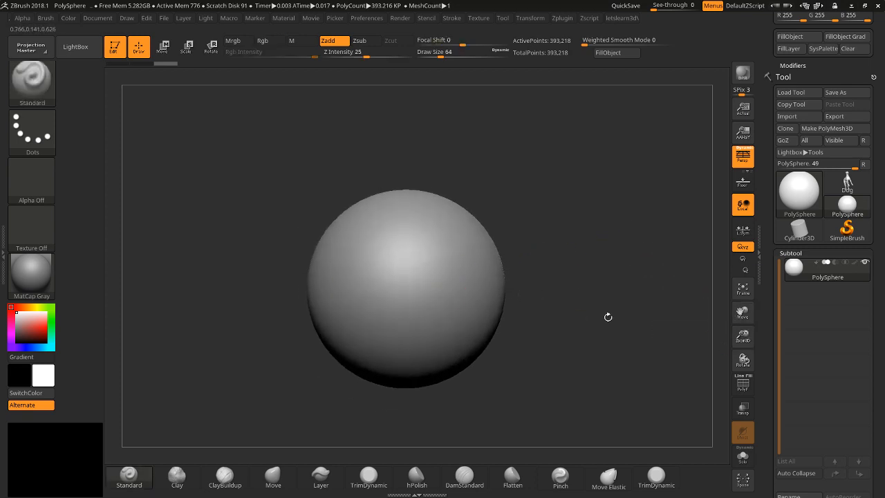
left_click_drag(741, 337, 742, 354)
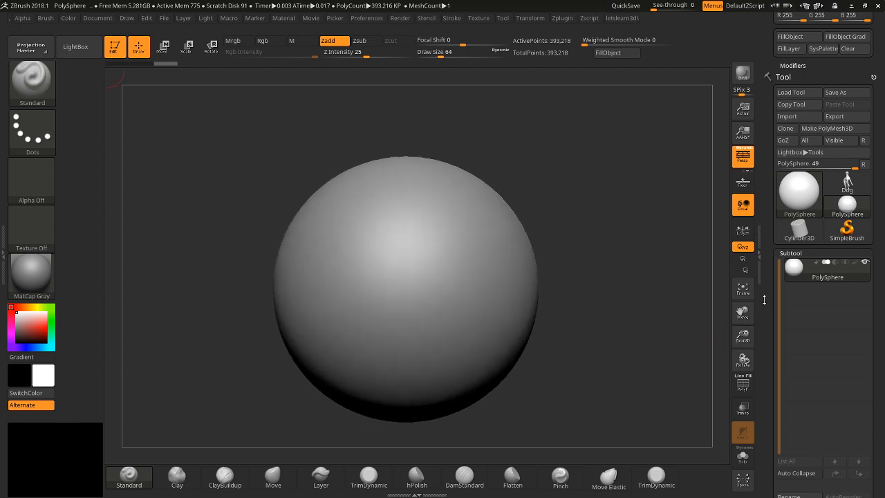
left_click_drag(744, 321, 741, 313)
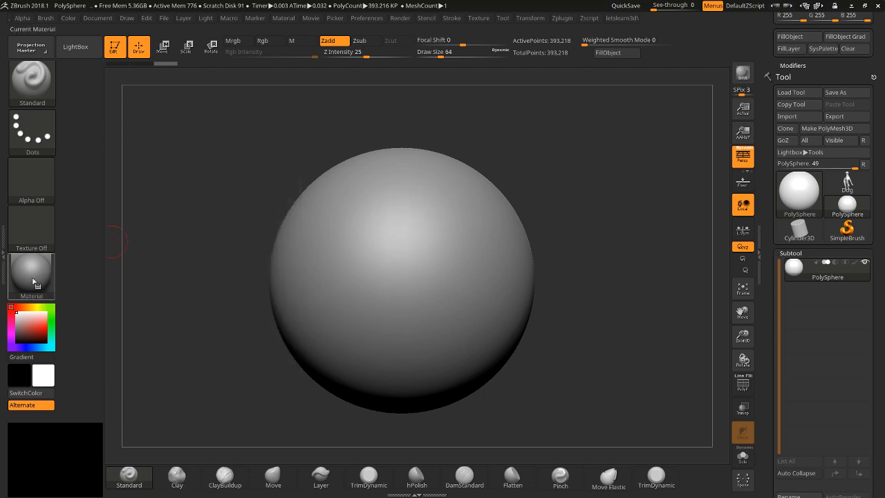
Step: Preview the SkinShade4 material on the sphere, and switch it back to MatCap Gray
mouse_move(33, 281)
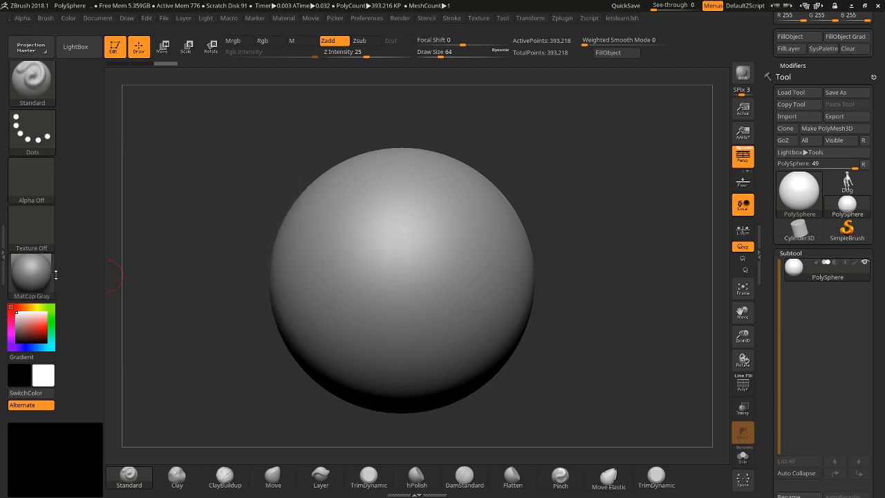
left_click(47, 278)
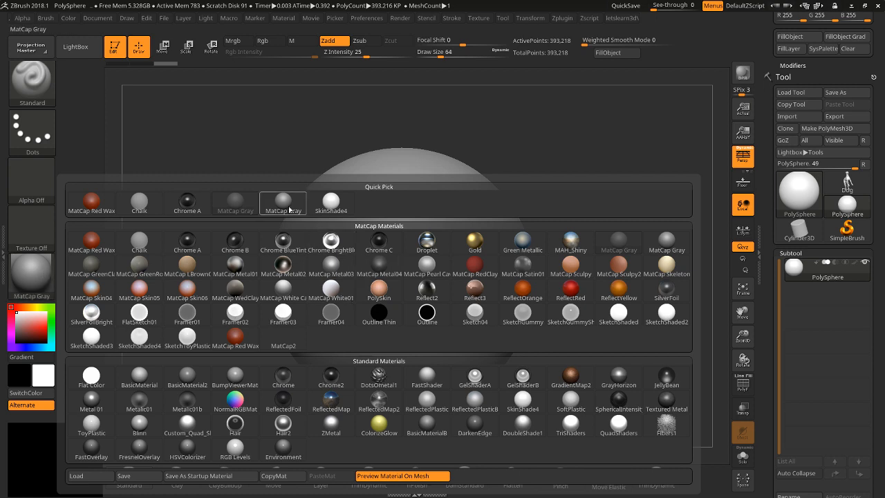
left_click(344, 214)
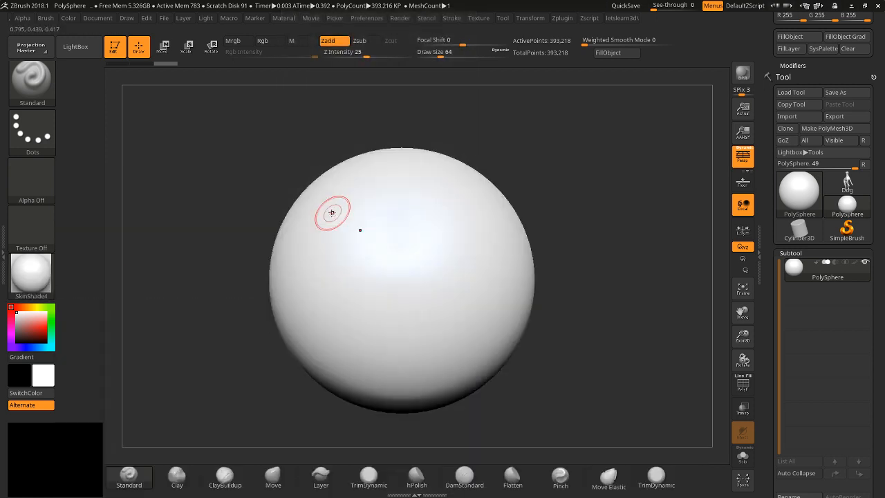
left_click(28, 279)
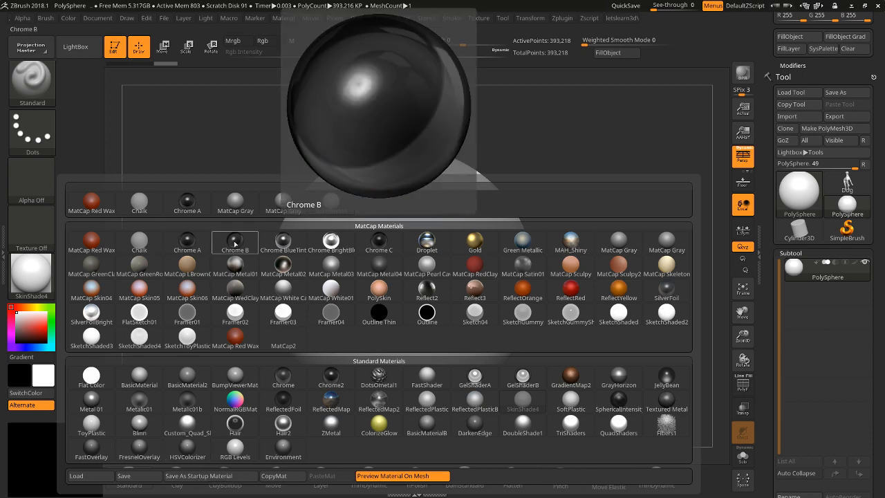
left_click(283, 211)
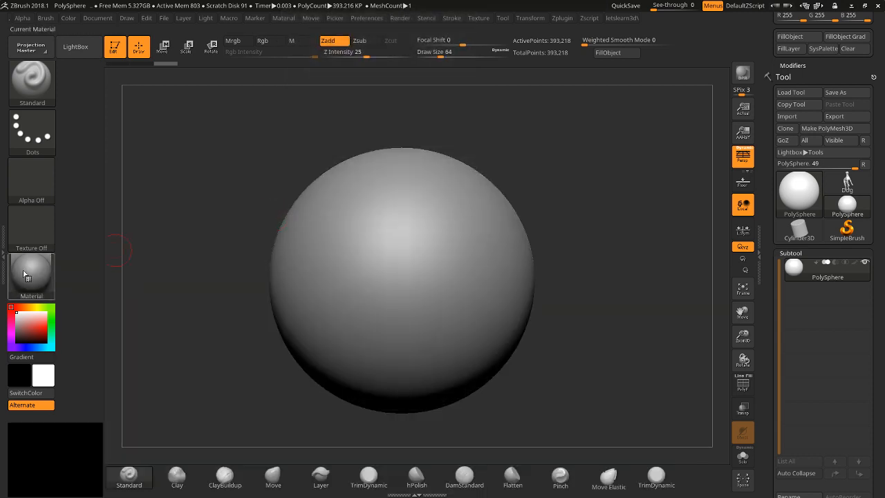
Step: Apply the Gold MatCap material to the sphere
left_click(26, 275)
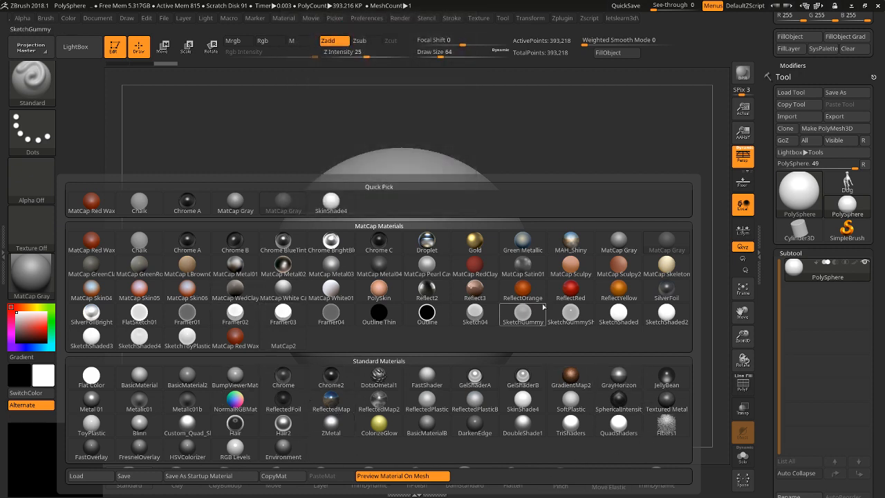
mouse_move(459, 246)
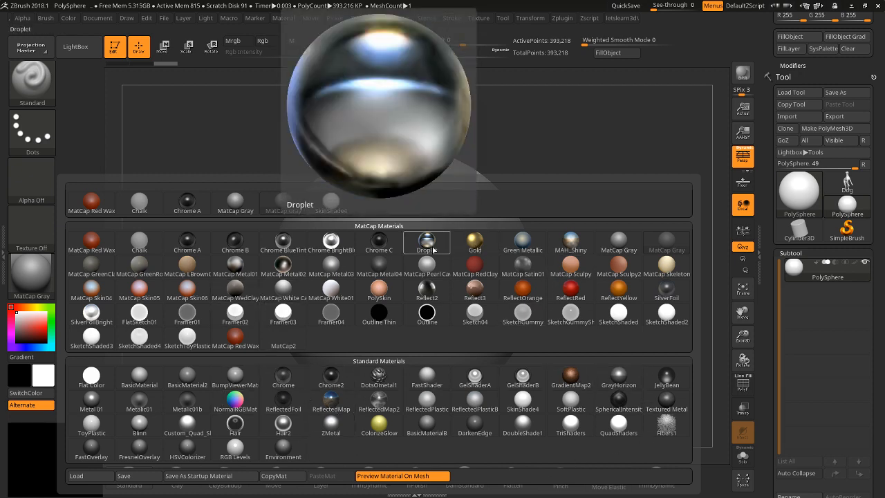
left_click(476, 246)
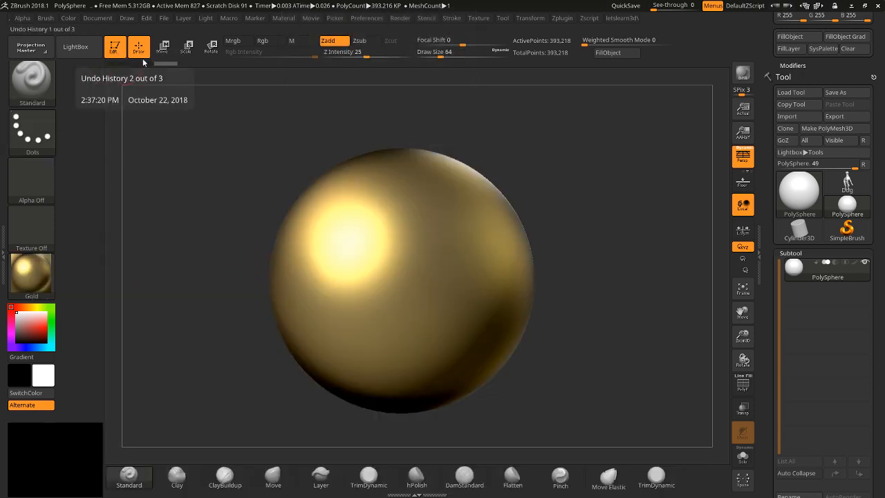
Step: Dock the Light palette in the empty side tray and reposition the light on its preview sphere
left_click(209, 18)
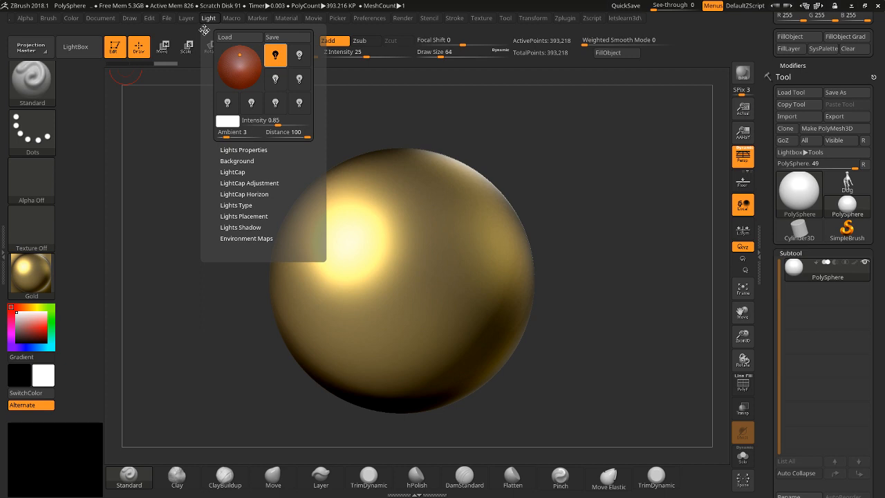
left_click_drag(203, 30, 12, 84)
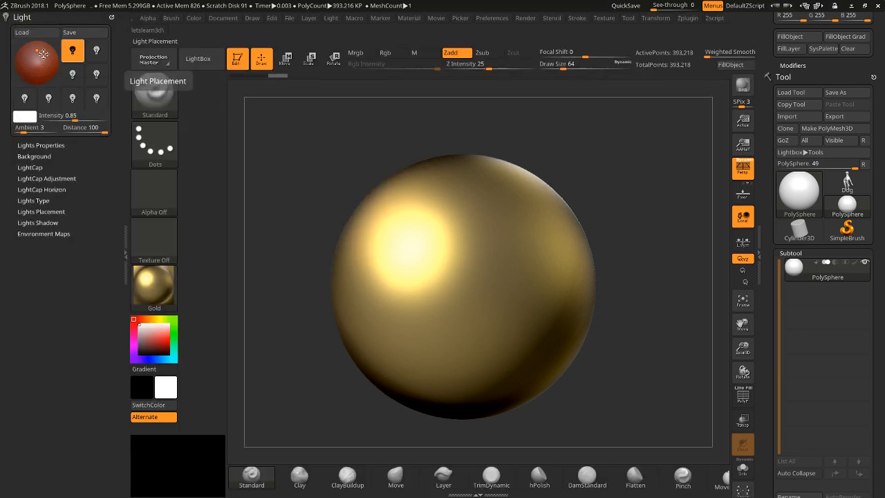
left_click_drag(43, 54, 49, 70)
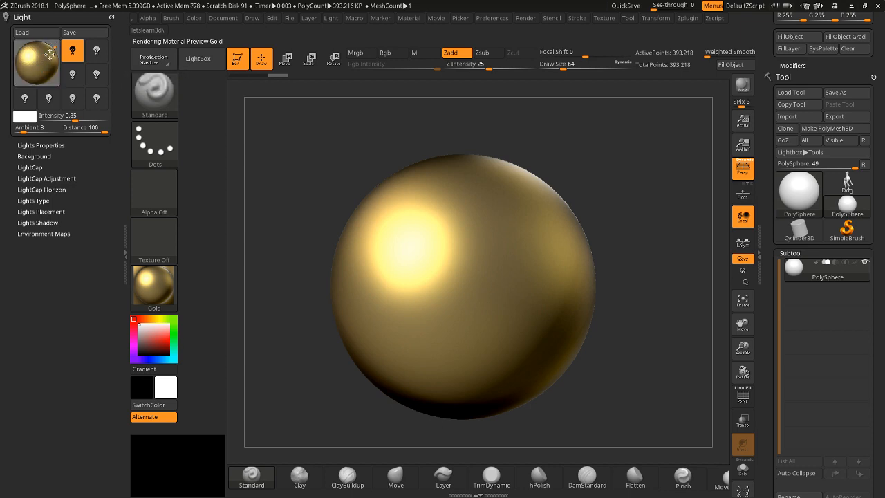
Step: Apply the DoubleShade1 standard material and test several light placements on the preview sphere, ending near its upper centre
left_click(143, 285)
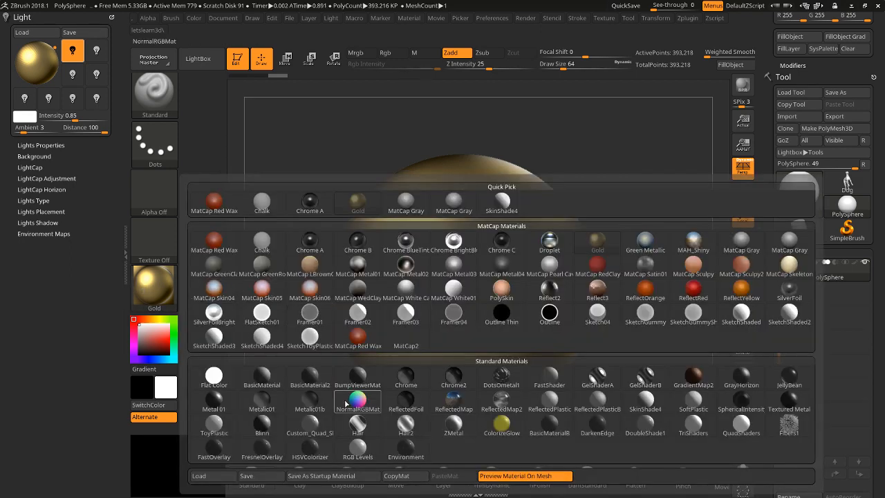
left_click(639, 426)
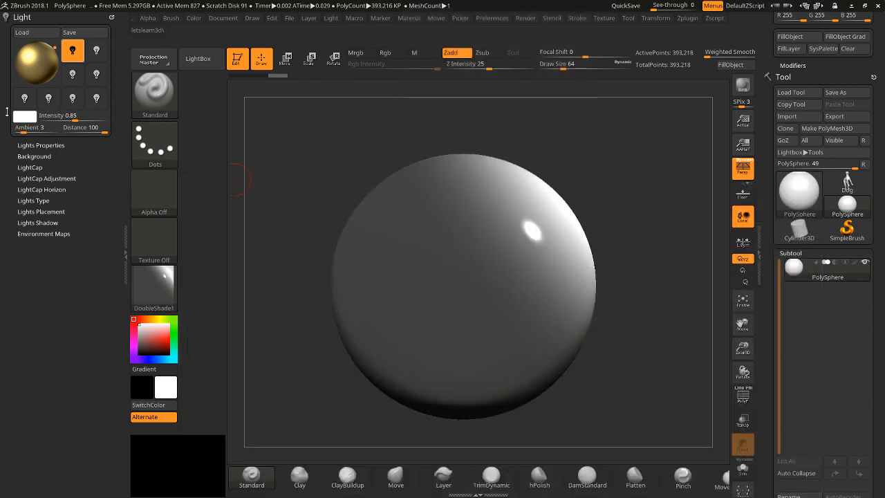
left_click(38, 62)
left_click(27, 61)
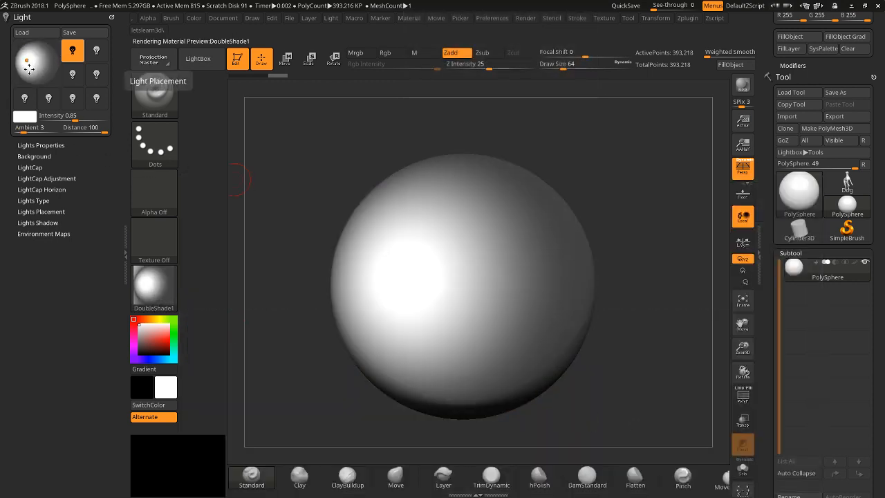
left_click(33, 77)
left_click(26, 71)
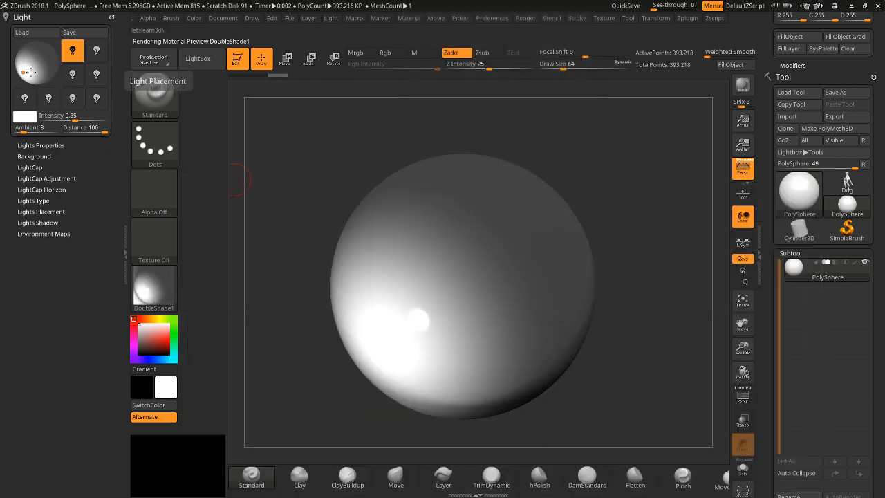
left_click(54, 59)
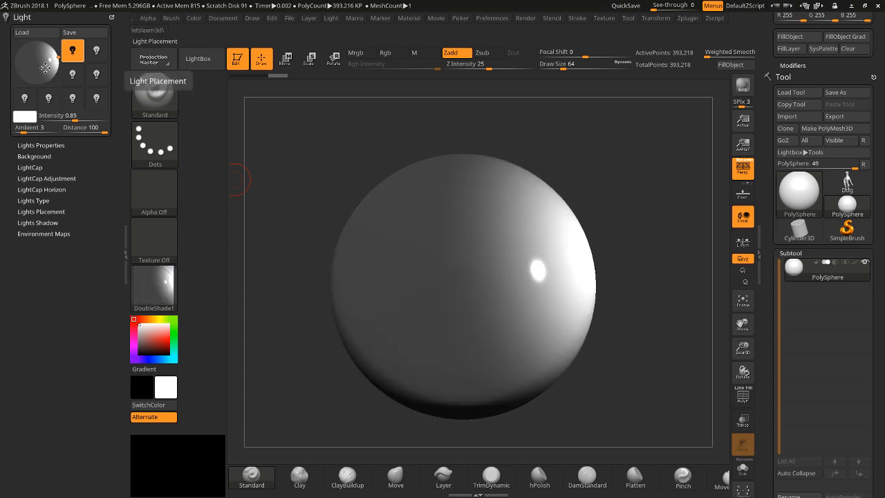
left_click(37, 57)
Step: Apply the Reflect3 MatCap material to the sphere
left_click(153, 283)
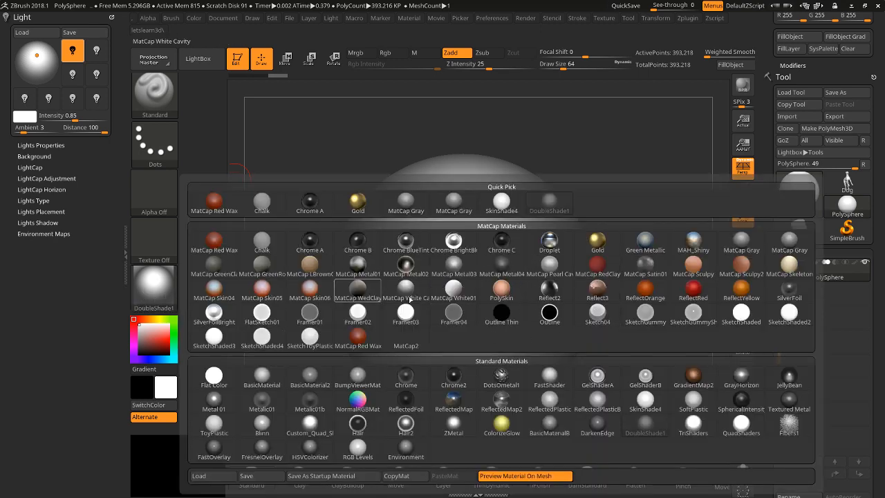
left_click(596, 299)
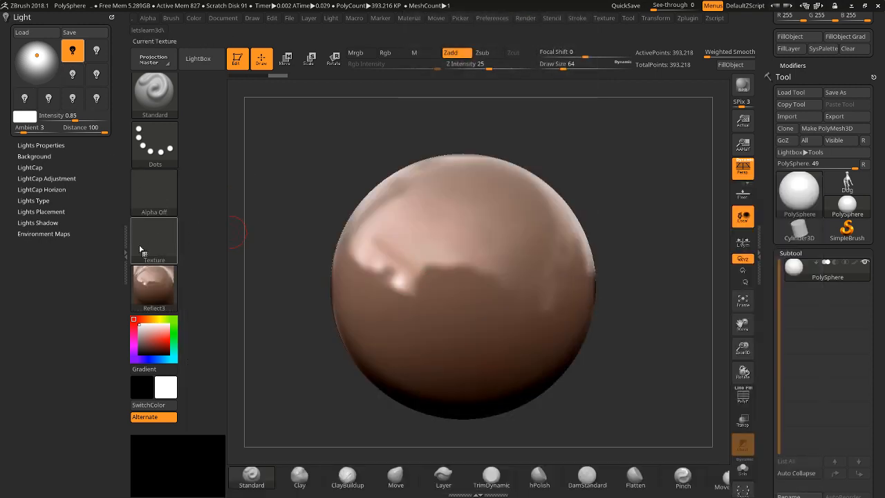
Step: Test light placements on the Light palette's preview sphere with the Reflect3 material, ending near its left edge
left_click(43, 65)
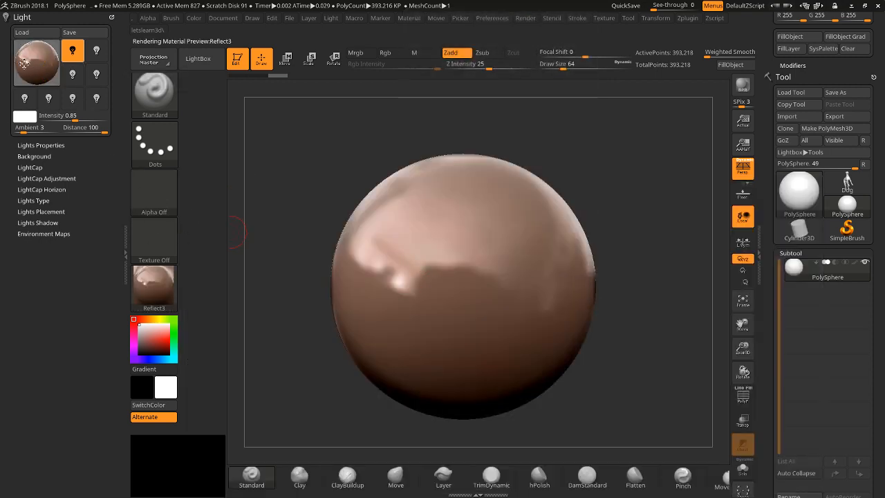
left_click(21, 53)
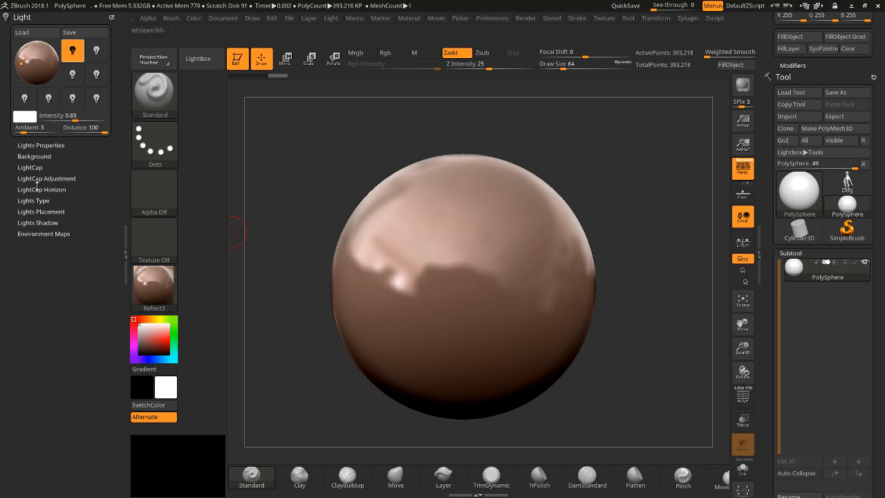
Step: Dock the Material palette in the side tray above the Light palette and expand the Reflect3 material's Modifiers
left_click(414, 19)
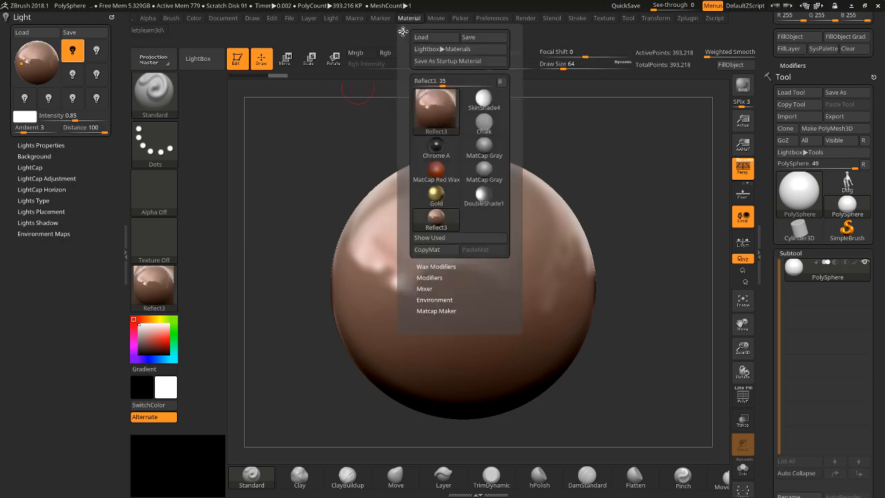
left_click_drag(402, 32, 41, 18)
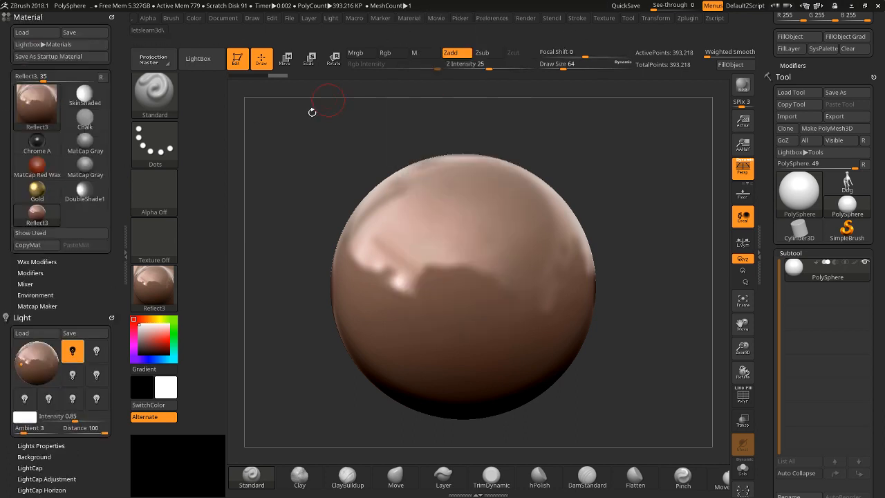
left_click(30, 273)
left_click(24, 273)
left_click(23, 274)
Step: Review the Reflect3 modifiers and clear the texture image that drives the MatCap material
scroll(27, 190, "down", 5)
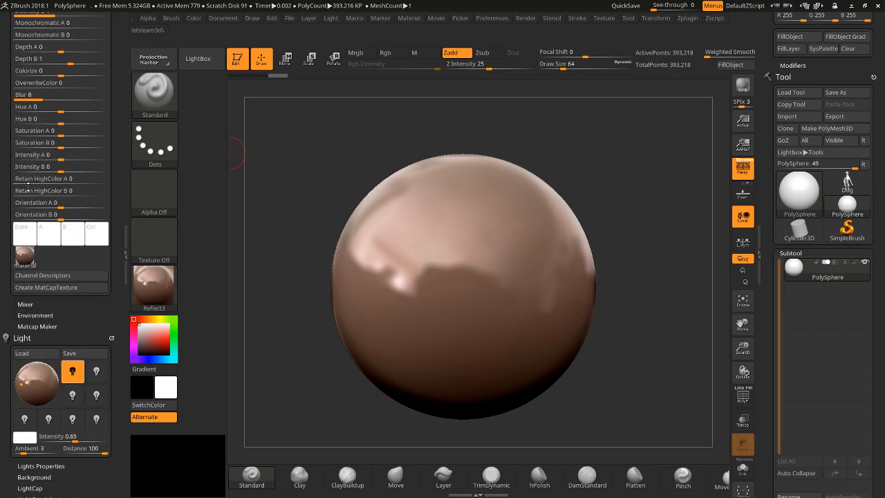
scroll(28, 189, "up", 4)
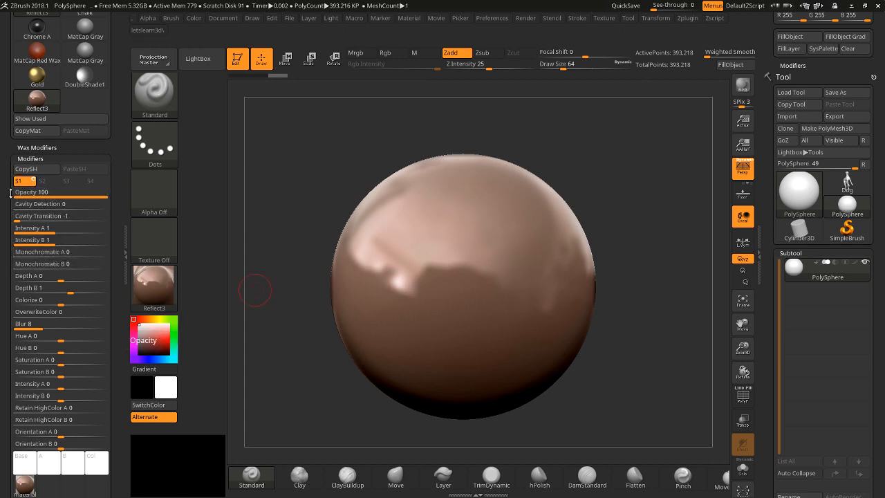
scroll(26, 186, "down", 2)
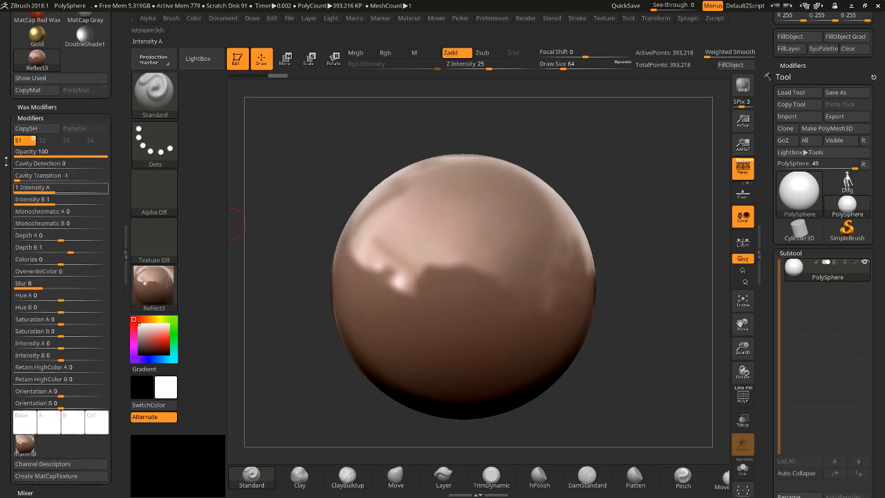
scroll(24, 213, "down", 5)
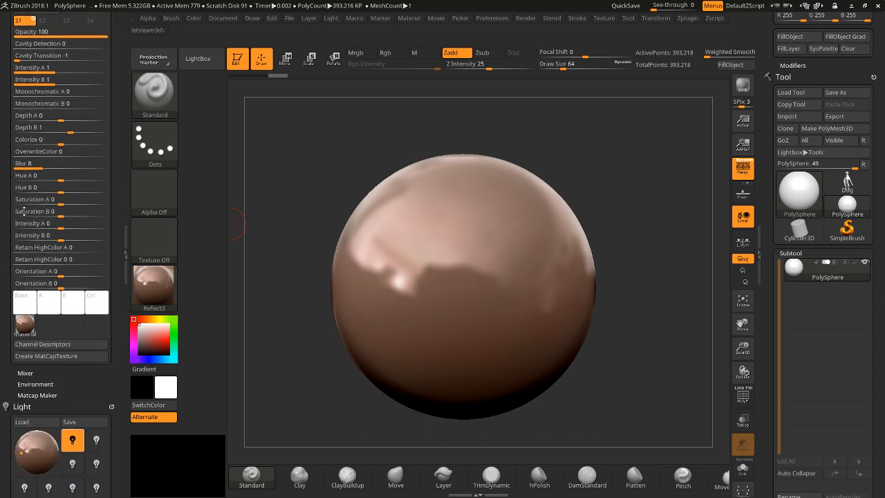
scroll(24, 210, "up", 1)
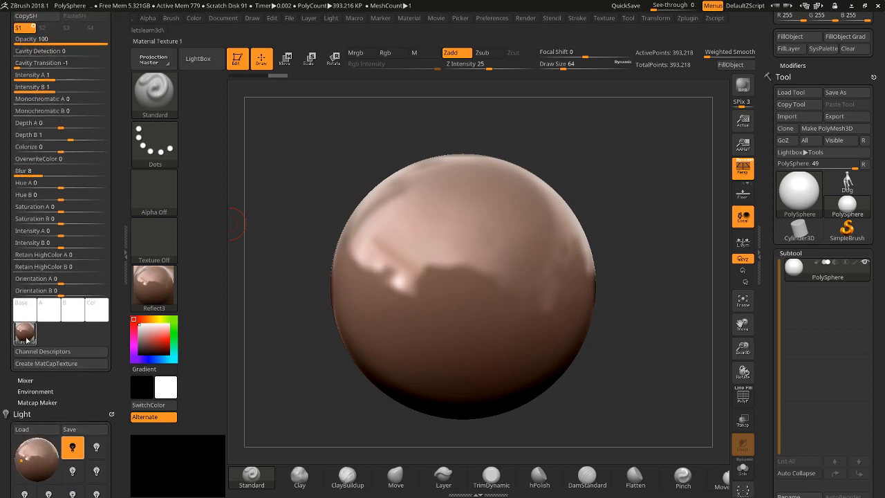
mouse_move(28, 339)
left_click(27, 332)
left_click(59, 313)
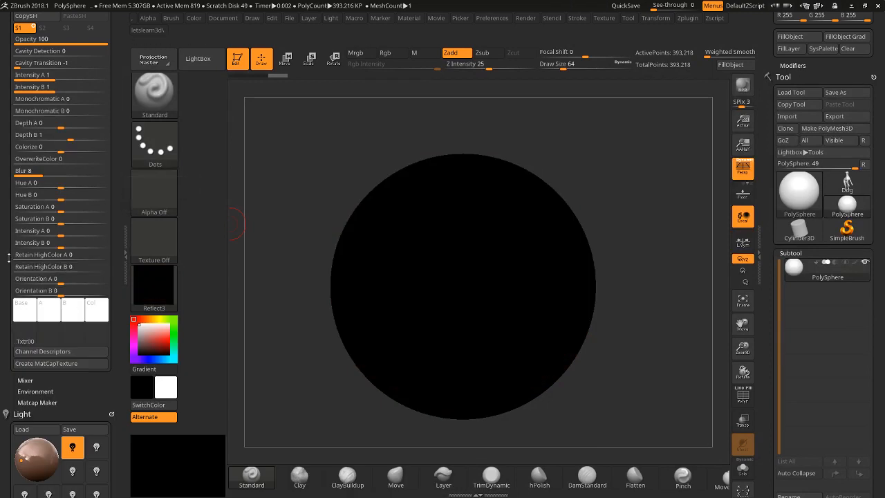
Step: Set the Reflect3 material's A colour to dark maroon and its Base colour to green
left_click_drag(9, 256, 9, 323)
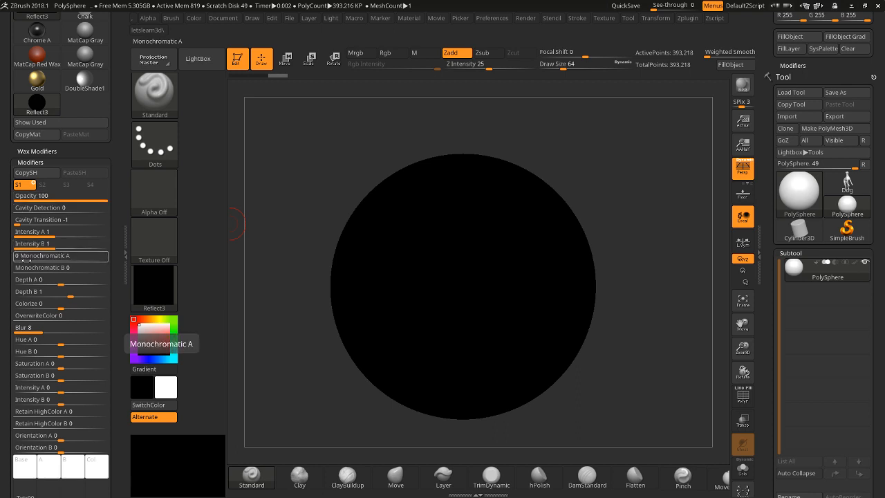
left_click_drag(10, 273, 17, 216)
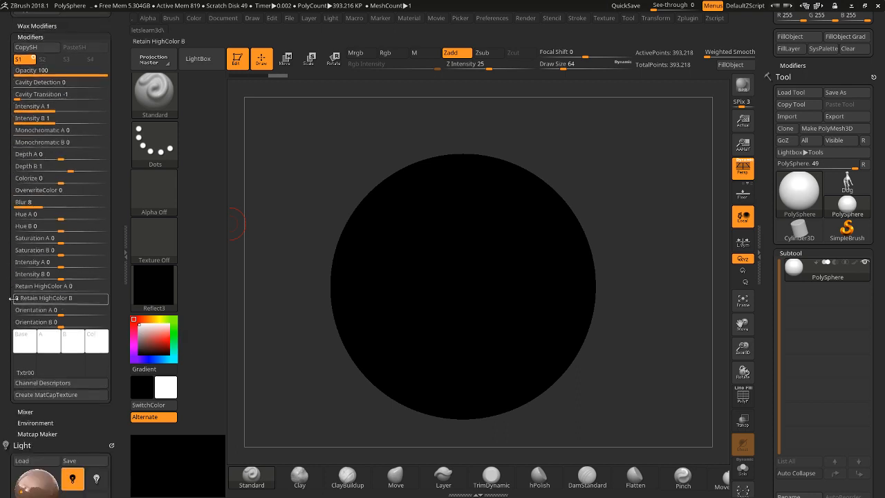
left_click(27, 345)
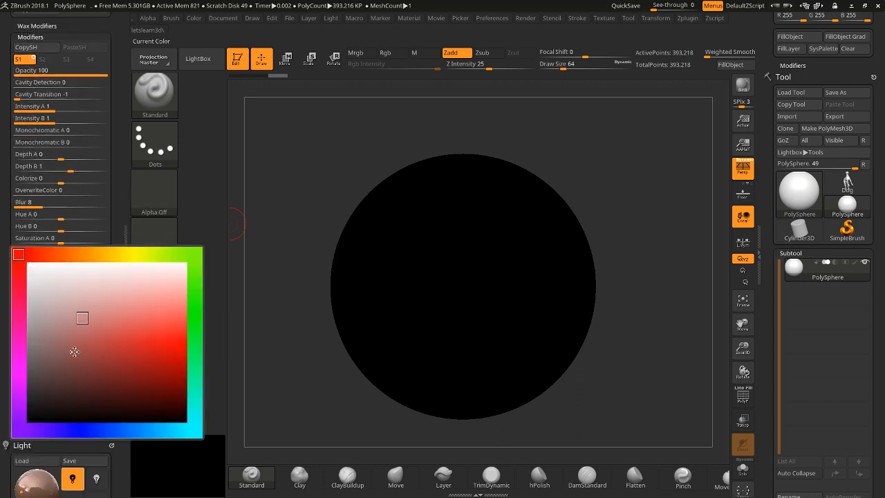
left_click(83, 389)
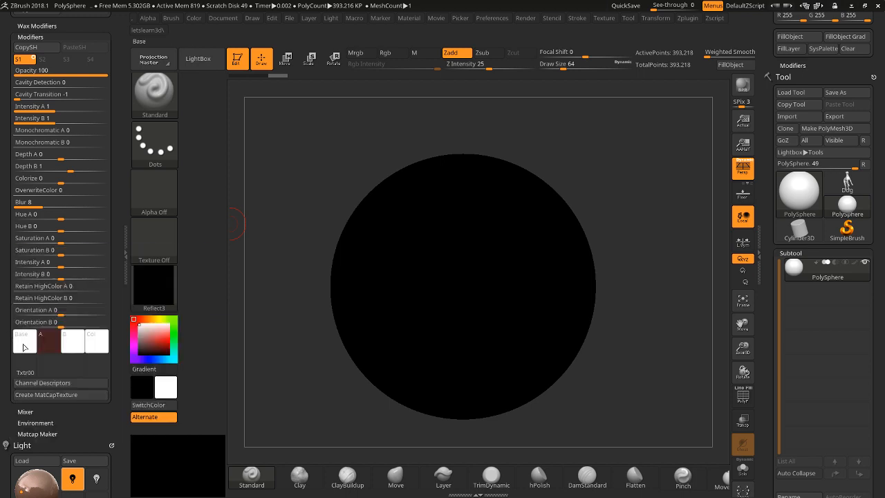
left_click(24, 347)
left_click(19, 262)
left_click(83, 300)
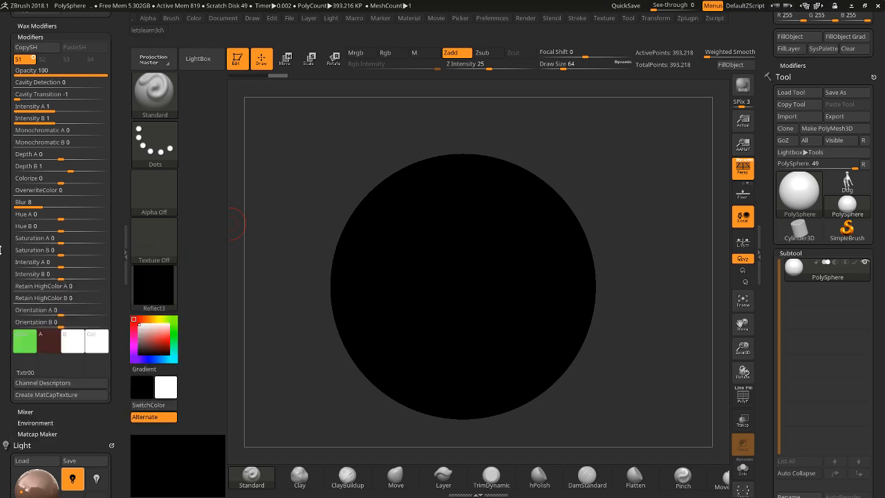
Step: Examine the Reflect3 material's modifier sliders and colour swatches to see which settings a MatCap offers
left_click_drag(1, 249, 5, 331)
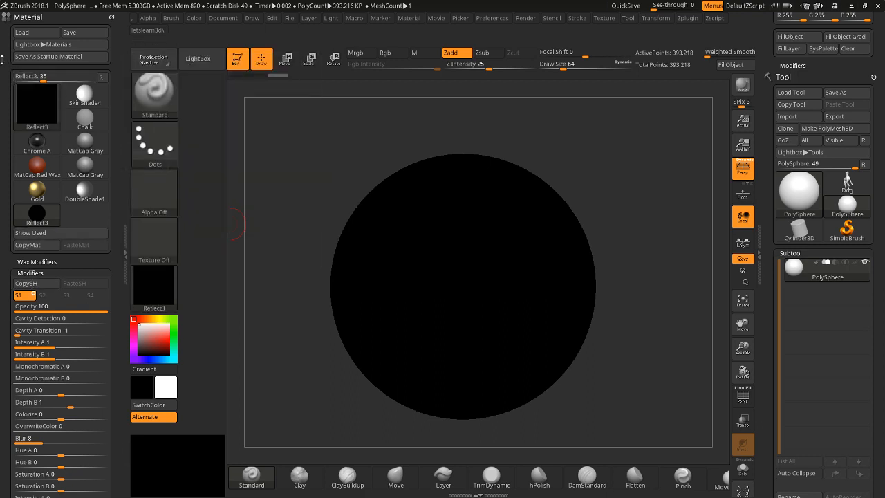
left_click_drag(2, 61, 4, 333)
scroll(7, 424, "down", 5)
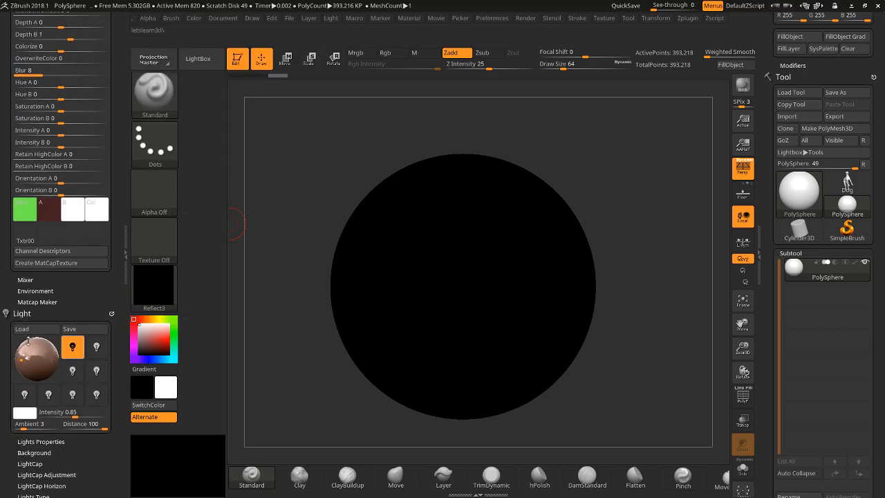
scroll(51, 259, "up", 8)
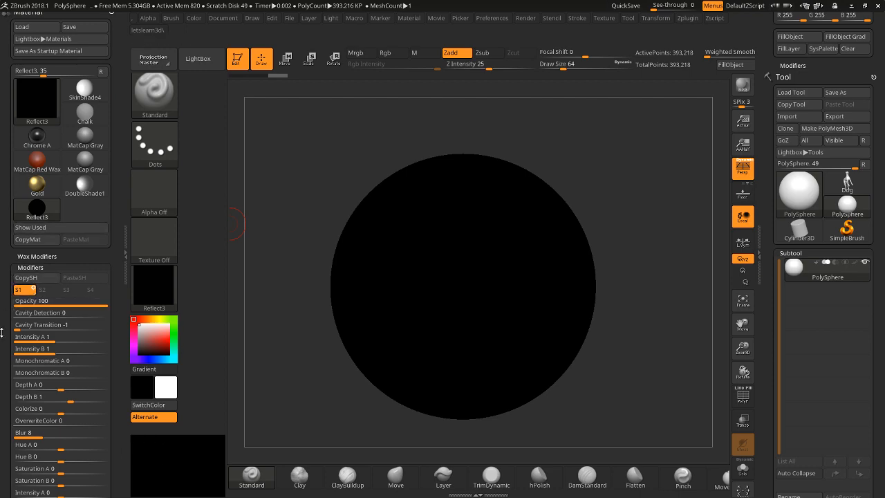
scroll(33, 215, "down", 3)
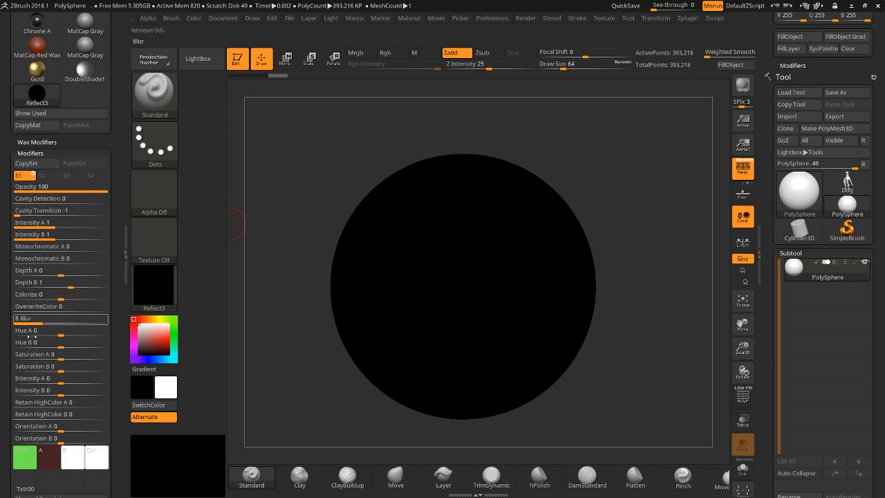
scroll(7, 347, "down", 1)
scroll(8, 347, "up", 3)
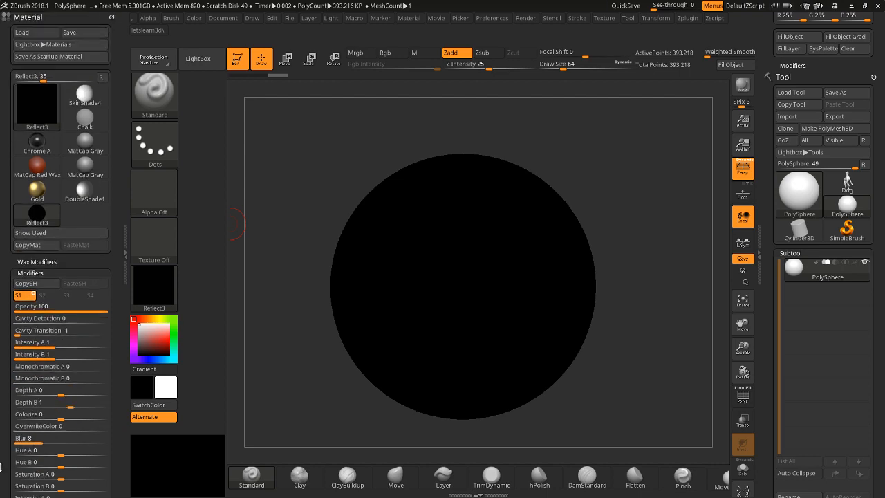
Step: Browse the MatCap and standard material library and apply MatCap Red Wax to the sphere
left_click(170, 285)
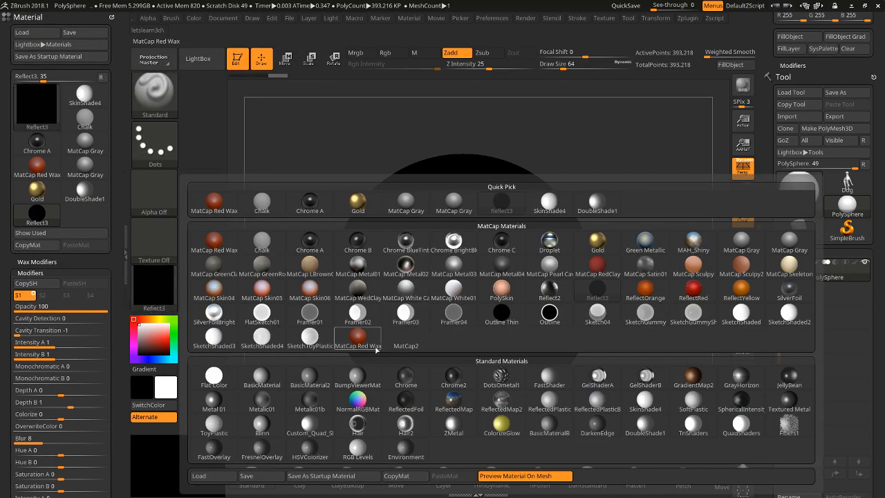
mouse_move(352, 382)
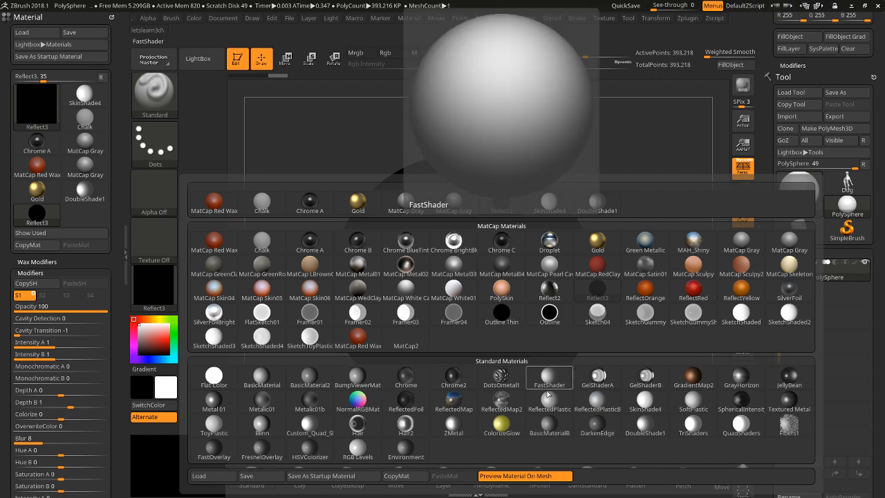
left_click(160, 243)
left_click(155, 280)
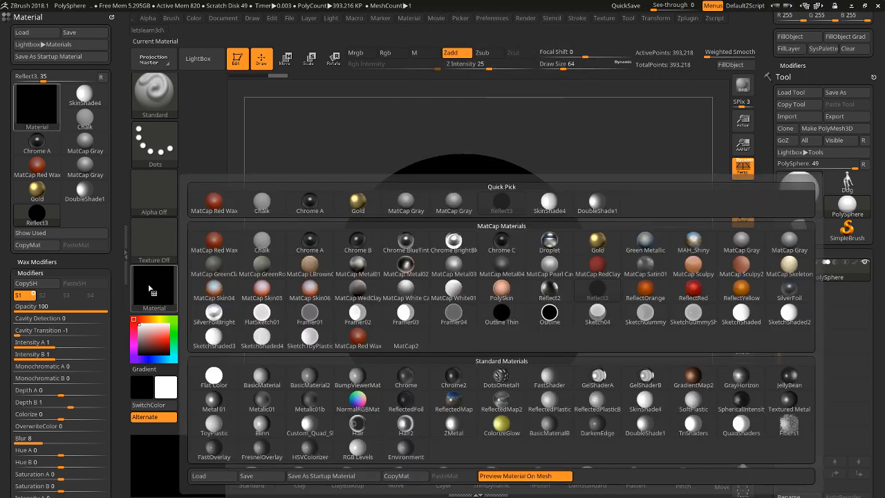
left_click(213, 242)
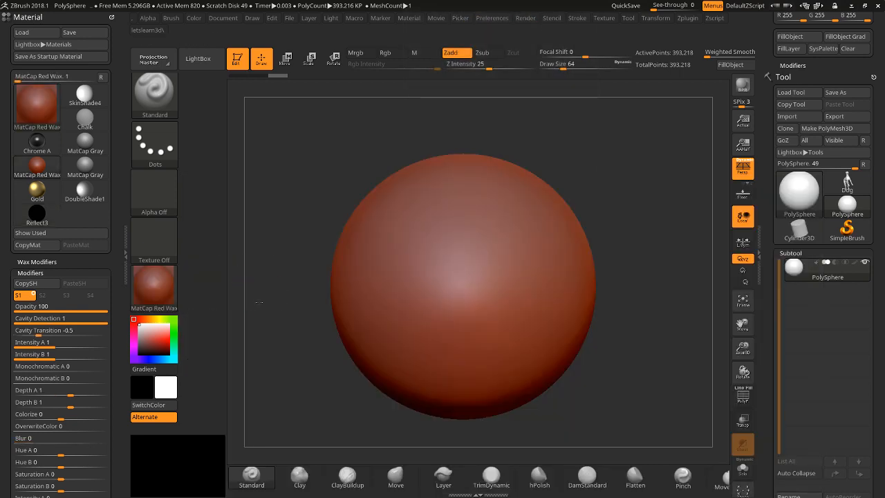
Step: Apply the Chrome A MatCap material to the sphere and render it with BPR
left_click(160, 290)
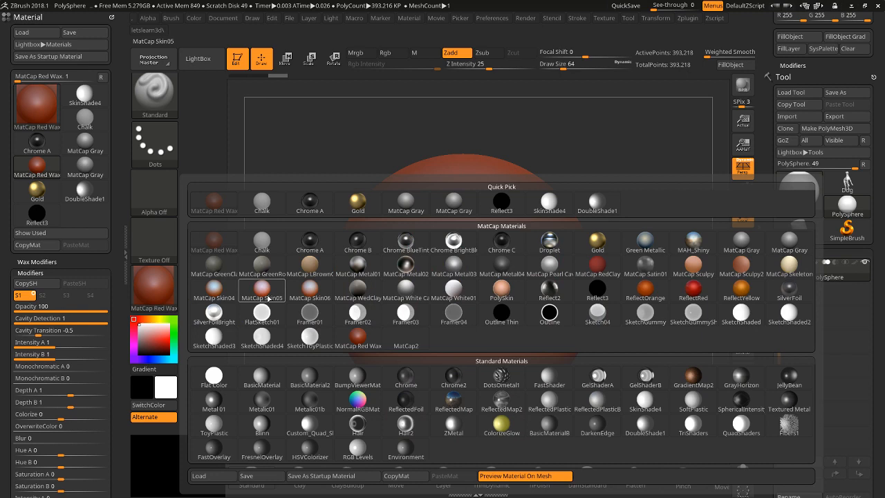
left_click(308, 238)
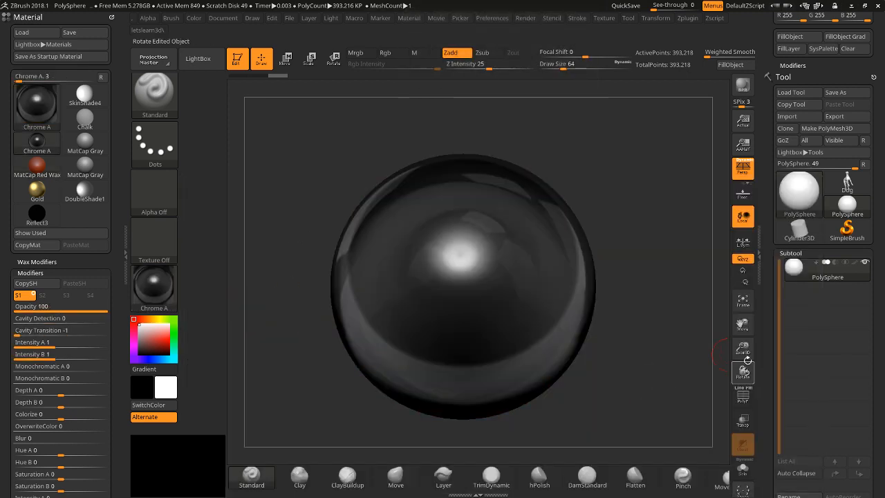
left_click_drag(742, 349, 682, 238)
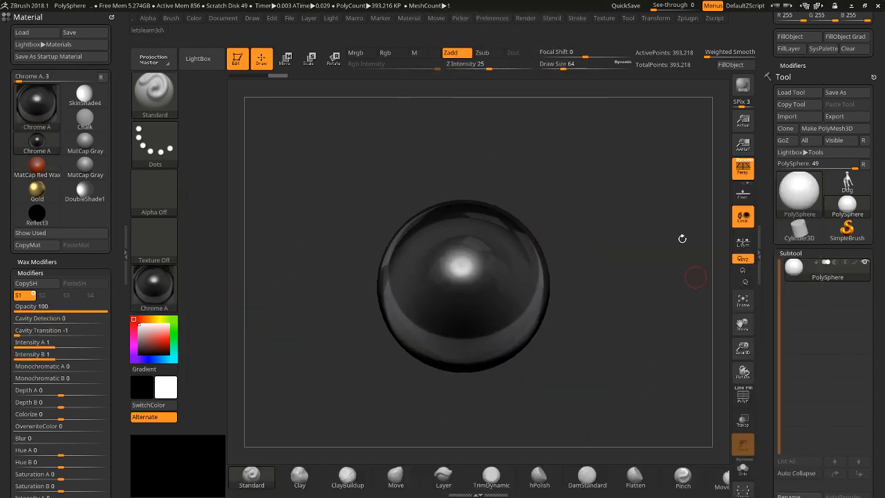
left_click(744, 86)
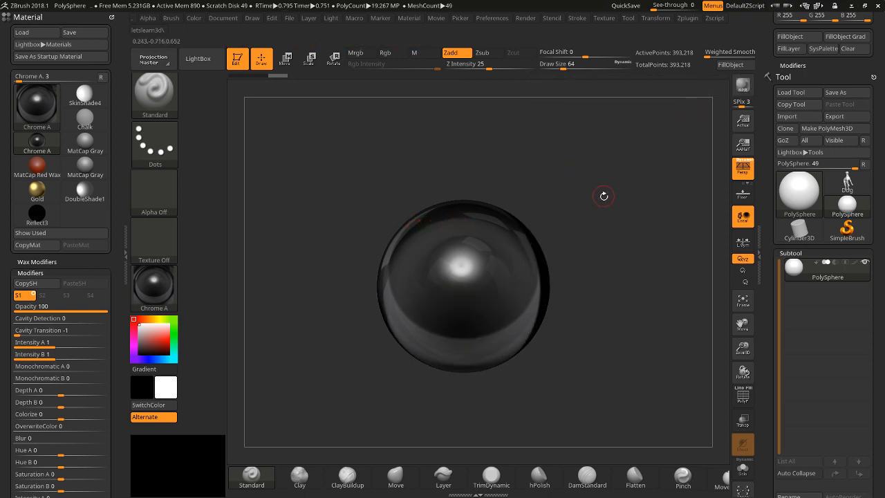
Step: Apply the Gold MatCap material to the sphere, followed by ReflectOrange, to compare their looks
left_click(154, 284)
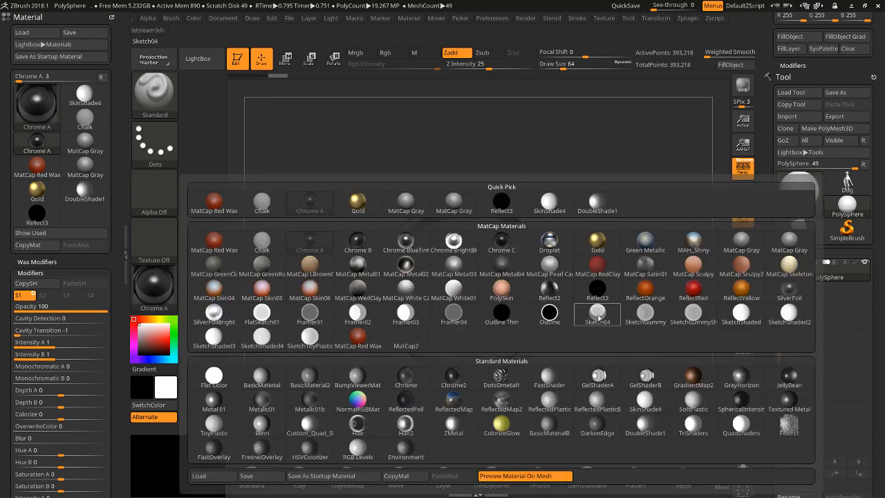
left_click(598, 242)
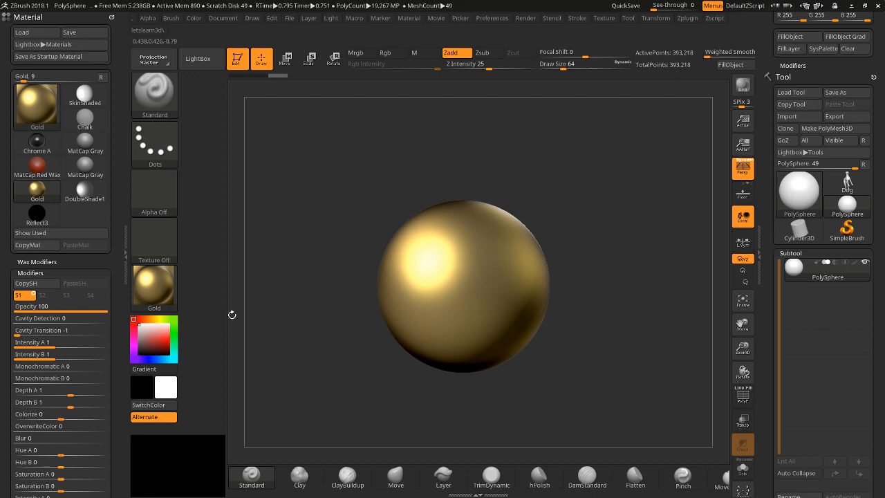
left_click(154, 285)
left_click(660, 290)
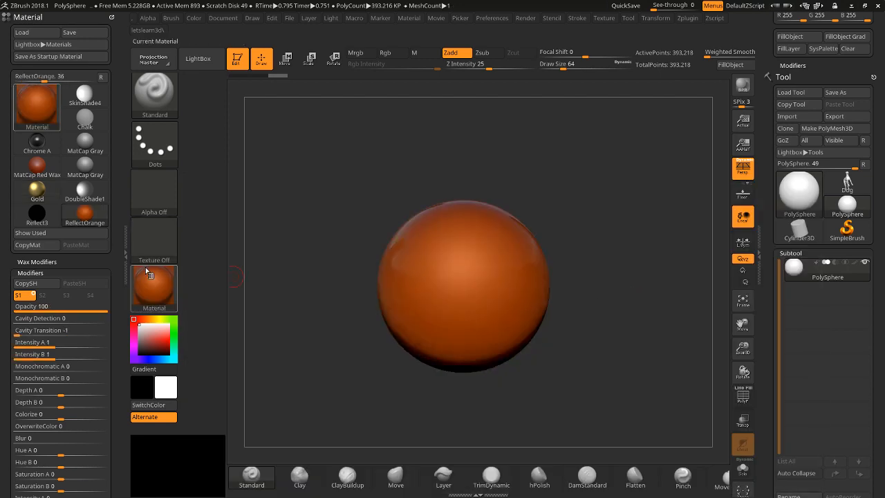
Step: Try the MatCap Sculpy and MAH_Shiny materials on the sphere, ending with ReflectYellow
left_click(154, 285)
left_click(695, 274)
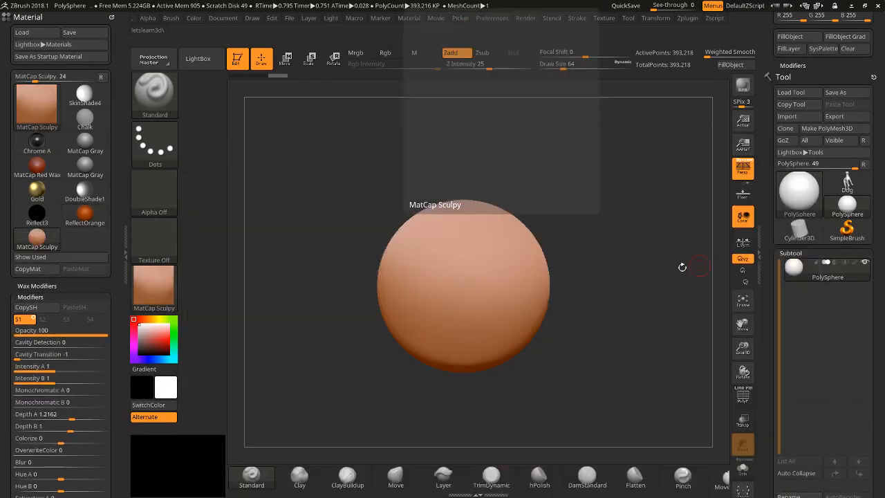
left_click(149, 283)
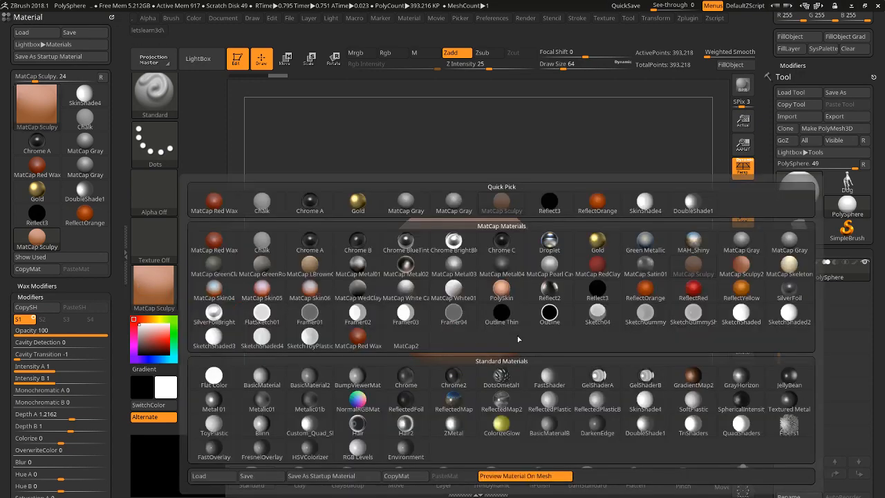
left_click(695, 245)
left_click(155, 294)
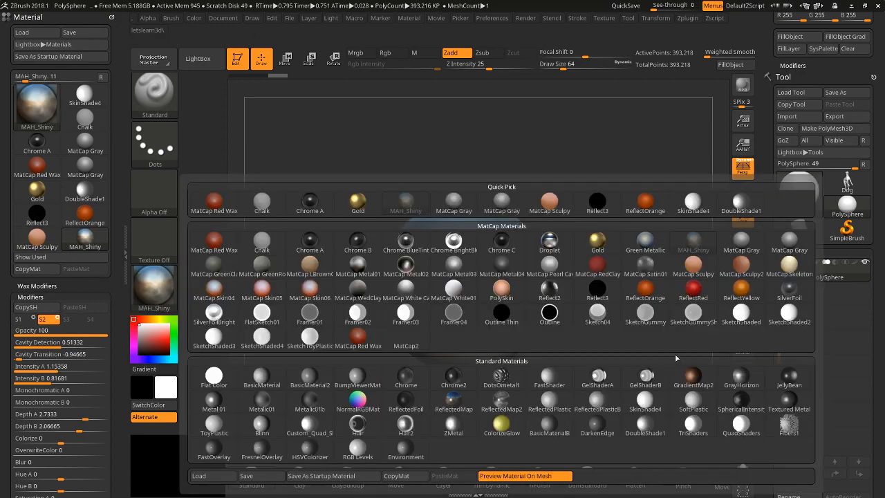
left_click(202, 266)
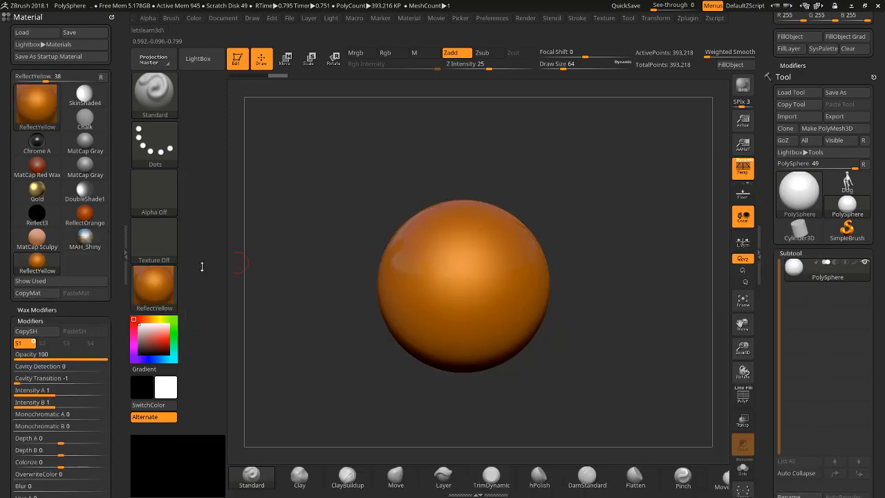
Step: Try the MatCap WedClay01 and MatCap Skin05 materials on the sphere
left_click(147, 290)
left_click(343, 300)
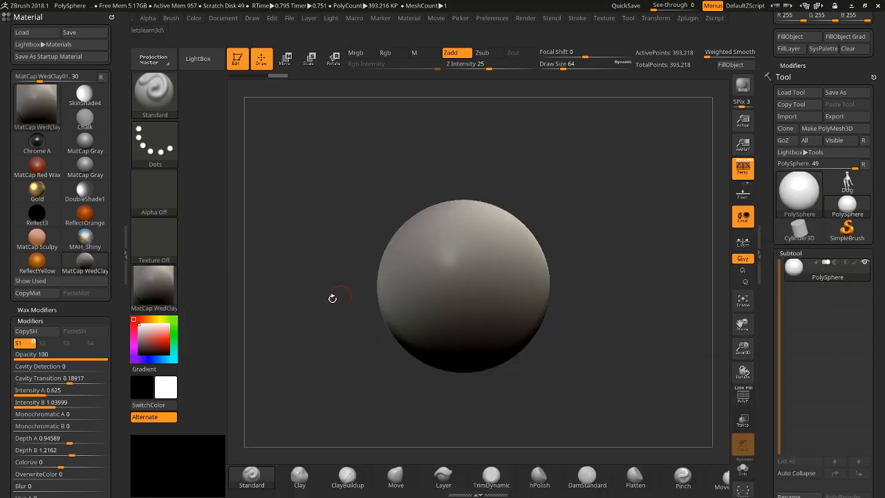
left_click(155, 290)
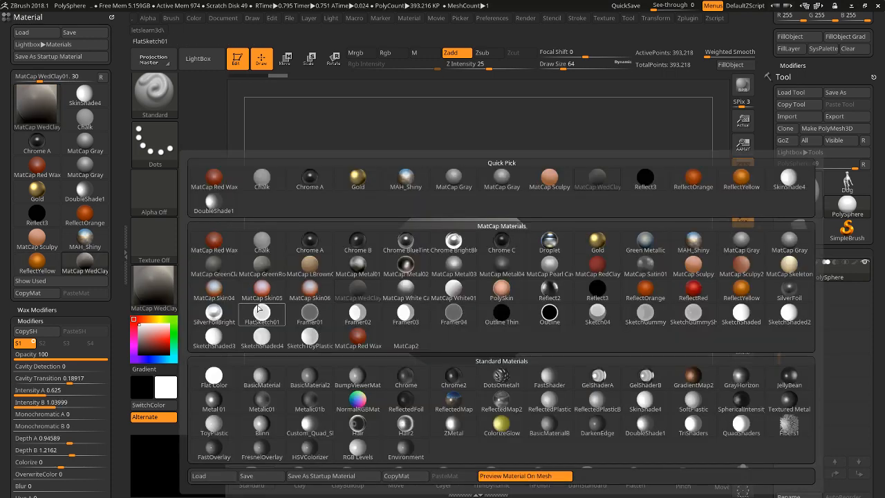
left_click(262, 291)
Step: Try the Sketch04 material on the sphere, followed by MatCap Metal03
left_click(173, 291)
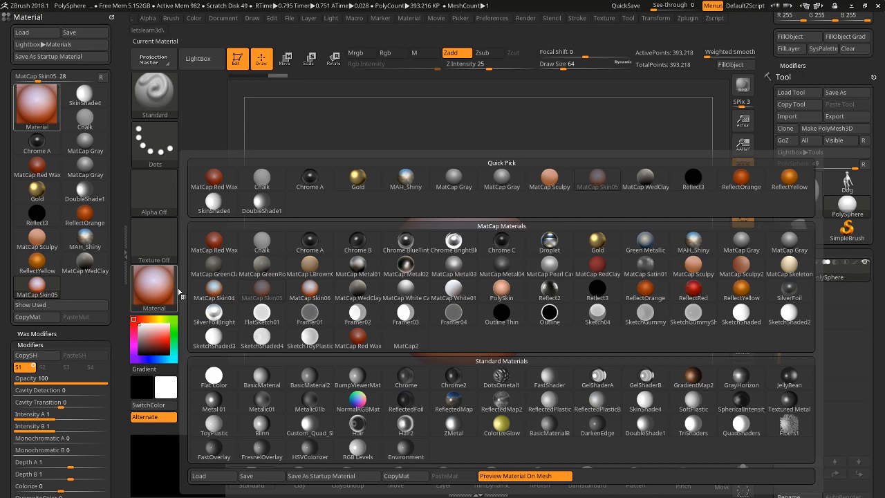
left_click(606, 320)
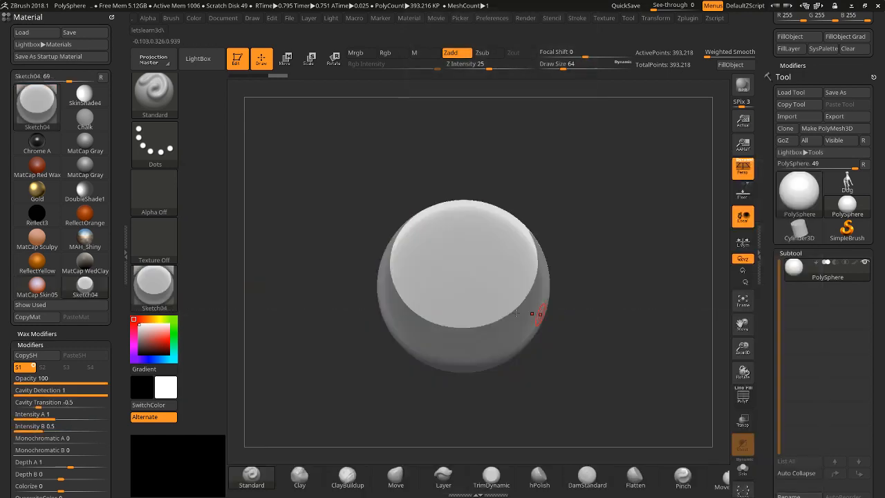
left_click(155, 287)
left_click(453, 264)
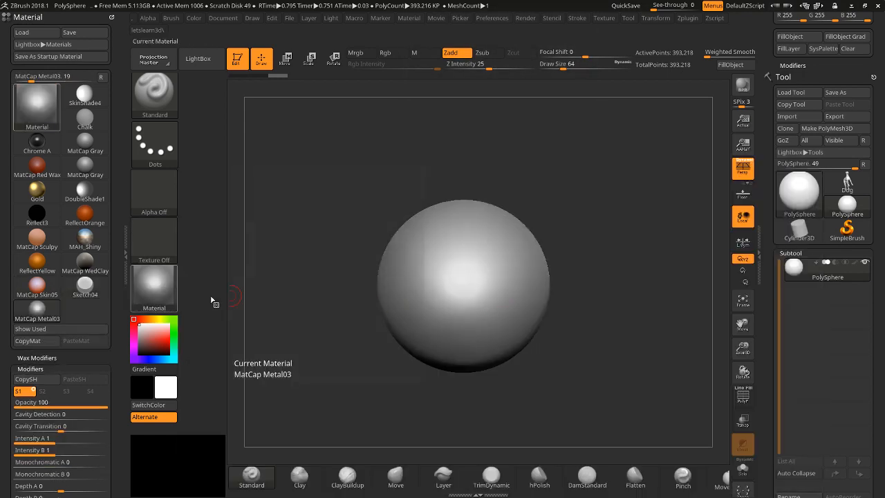
Step: Compare the standard materials BasicMaterial, BasicMaterial2 and BumpViewerMaterial on the sphere
left_click(155, 285)
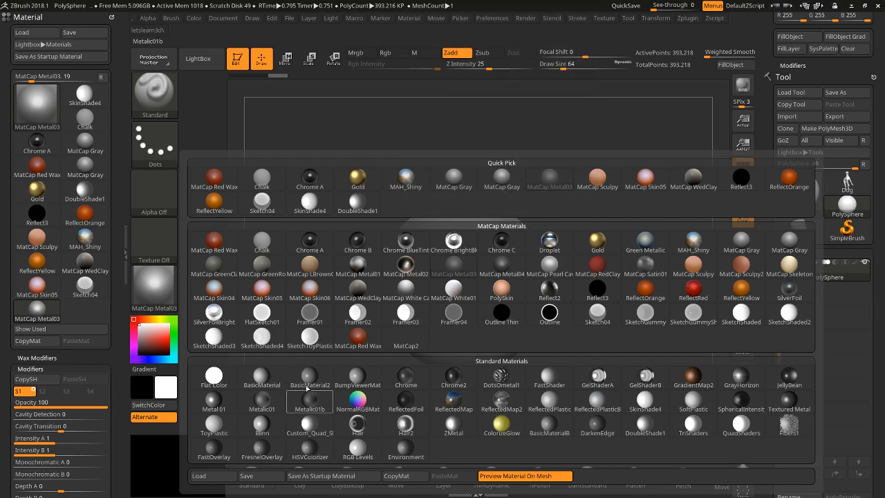
left_click(269, 376)
left_click(154, 285)
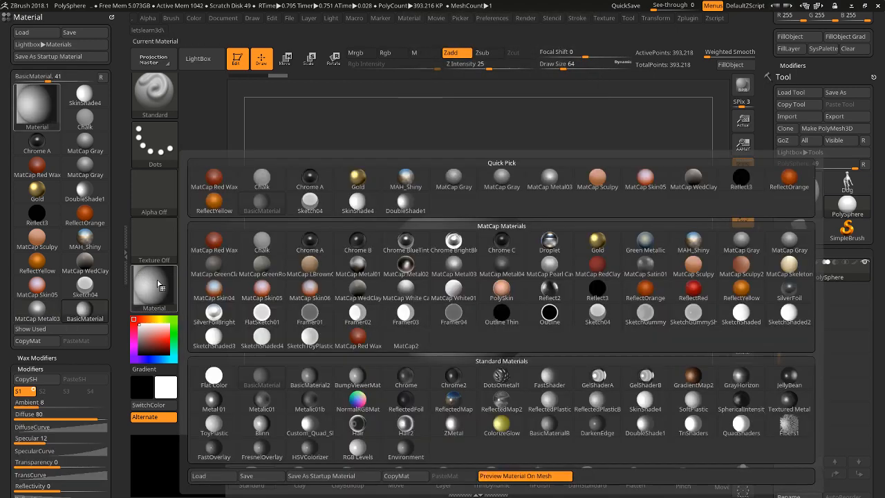
left_click(310, 379)
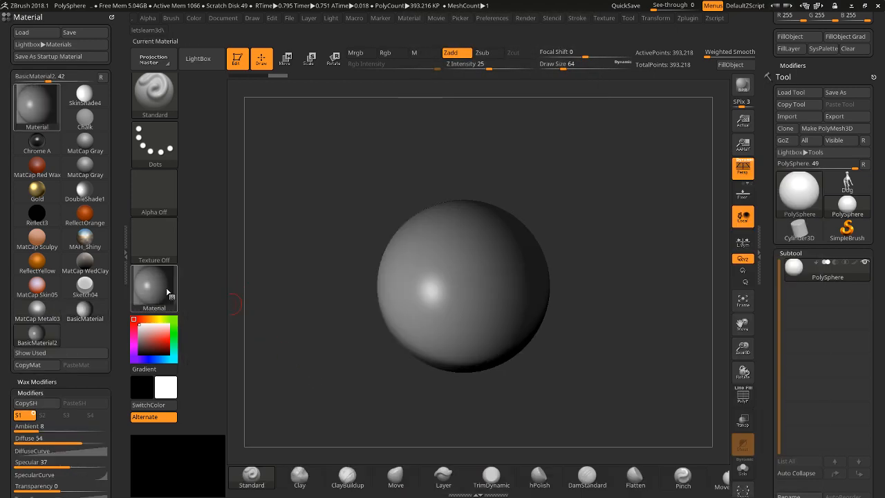
left_click(166, 287)
left_click(356, 377)
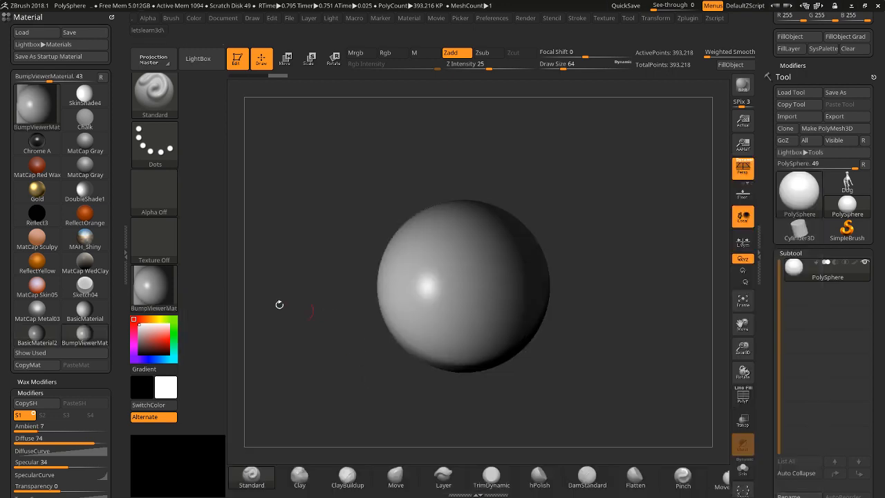
Step: Try the FastShader and ReflectedPlasticB standard materials on the sphere and inspect the last one up close
left_click(154, 286)
left_click(549, 377)
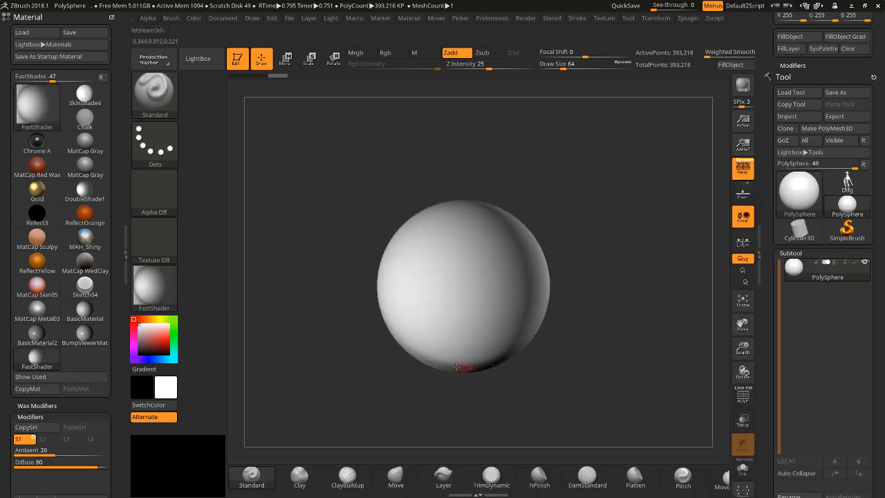
left_click(176, 287)
left_click(597, 413)
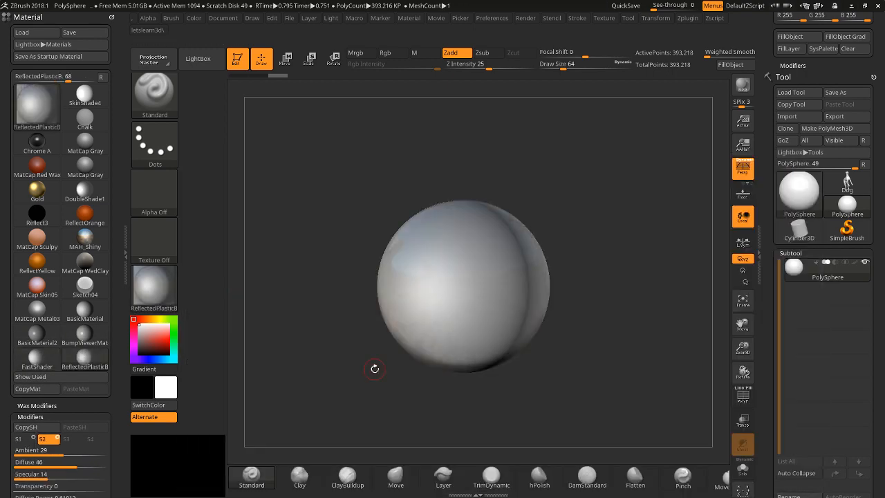
left_click_drag(742, 349, 716, 402)
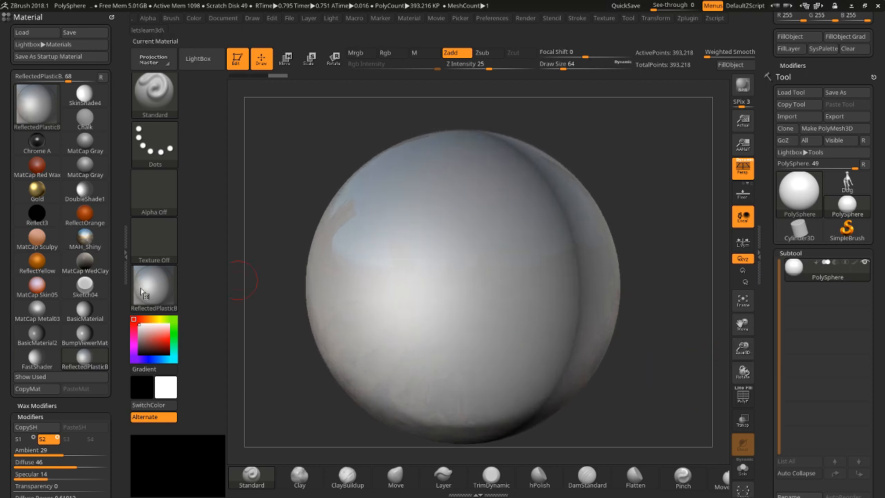
Step: Set the brush to paint material only, without sculpting, and fill the whole sphere with the Chrome B material
left_click(418, 53)
left_click(449, 53)
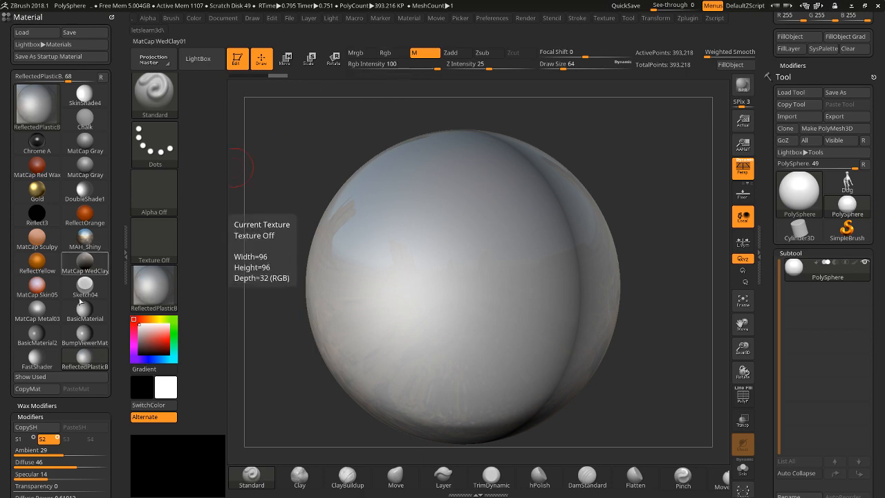
left_click(153, 286)
left_click(366, 252)
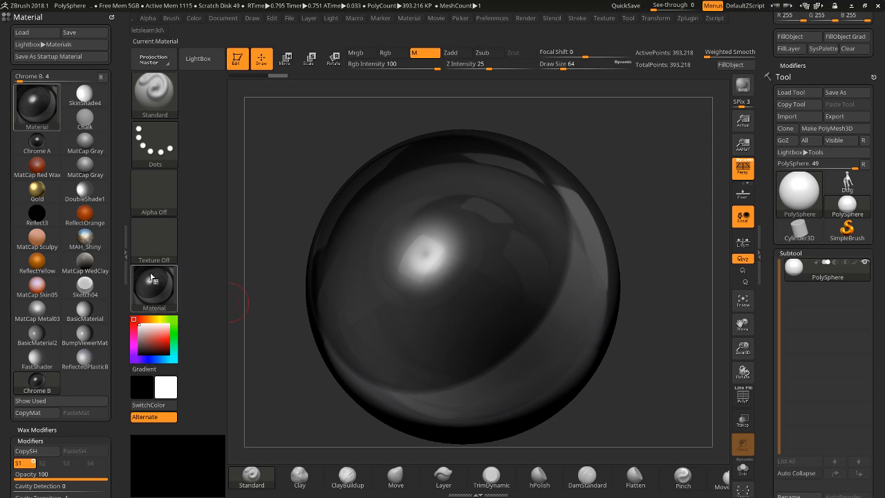
mouse_move(151, 283)
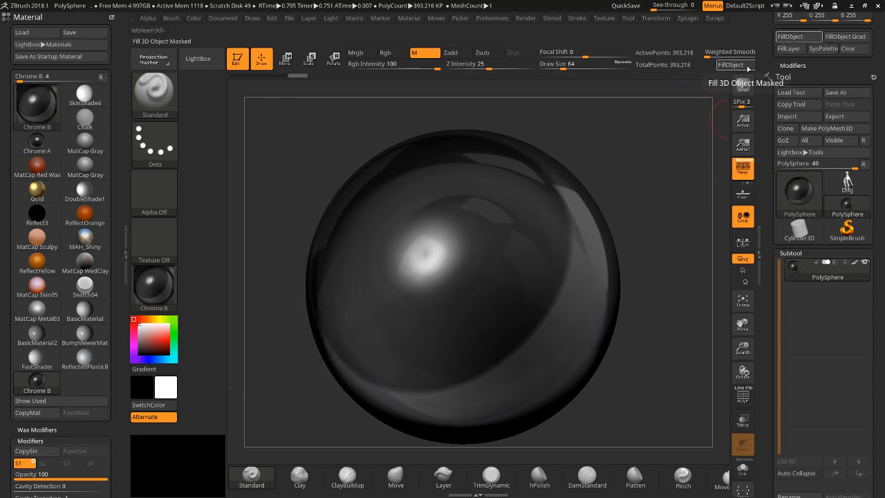
left_click(223, 18)
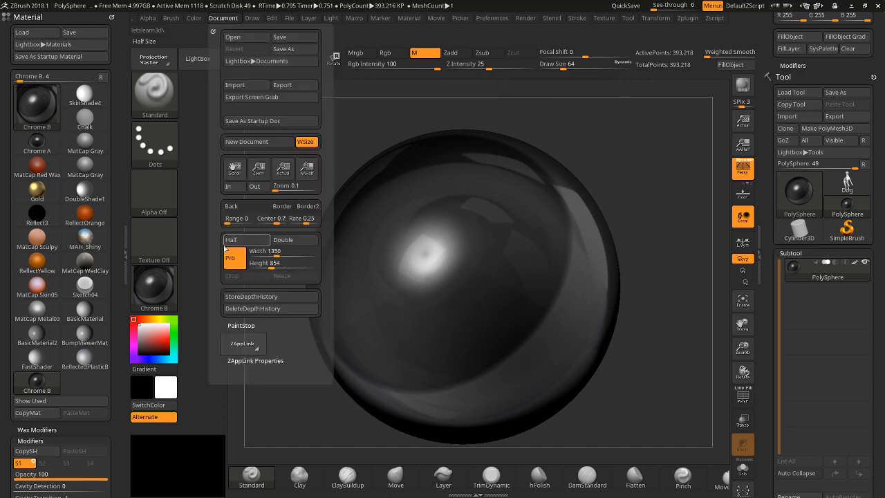
left_click(192, 21)
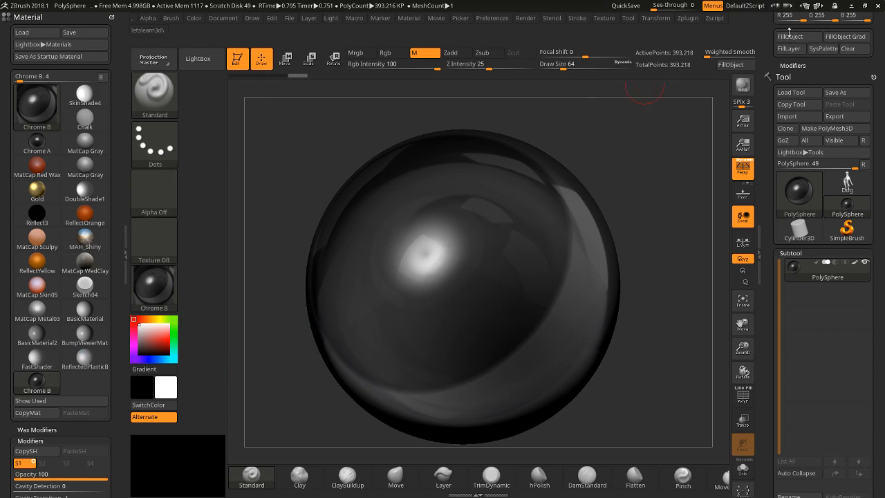
Step: Paint a patch of MatCap LBrownClay material on the middle of the Chrome B sphere
left_click(163, 284)
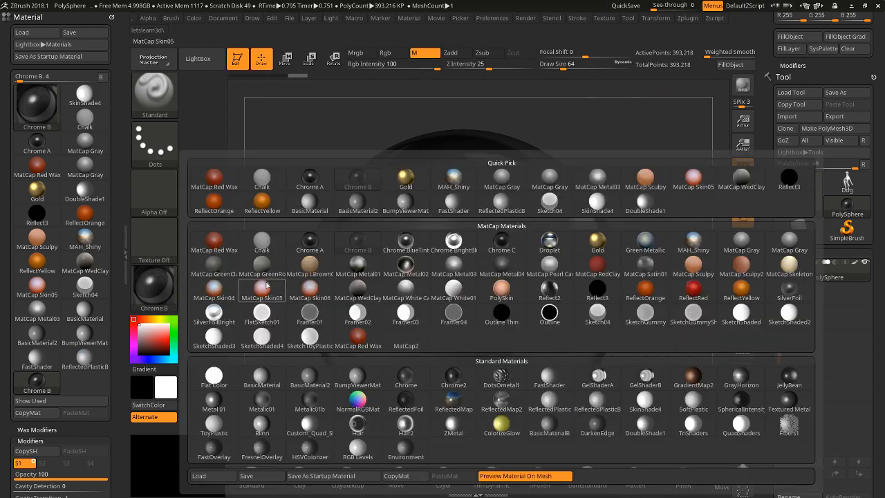
left_click(316, 268)
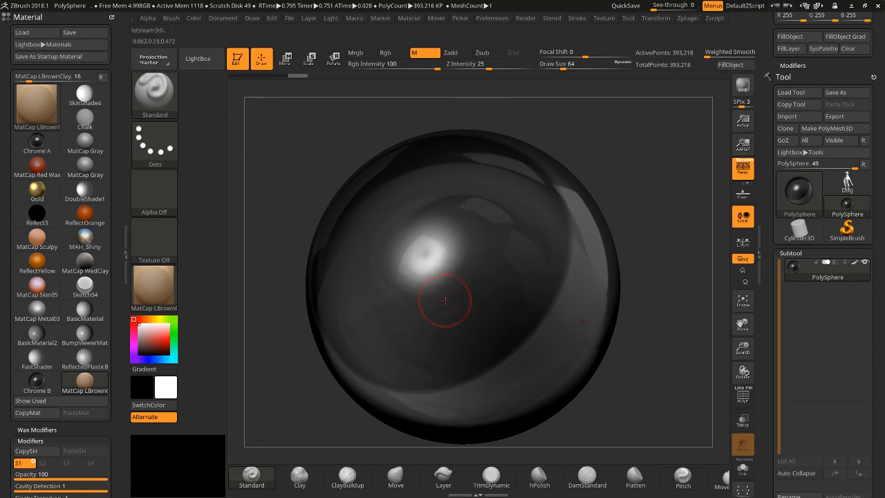
mouse_move(445, 300)
left_mouse_down()
mouse_move(401, 249)
mouse_move(494, 263)
mouse_move(447, 234)
left_mouse_up()
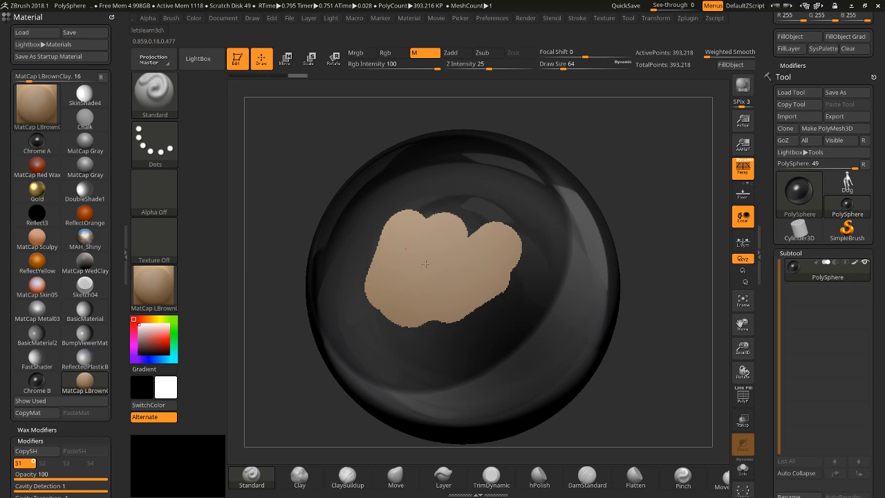
left_click_drag(425, 263, 472, 220)
mouse_move(267, 377)
left_mouse_down()
mouse_move(304, 363)
mouse_move(254, 387)
mouse_move(266, 387)
left_mouse_up()
Step: Paint a diagonal patch of MatCap Metal01 material overlapping the lower edge of the brown clay patch
left_click(143, 297)
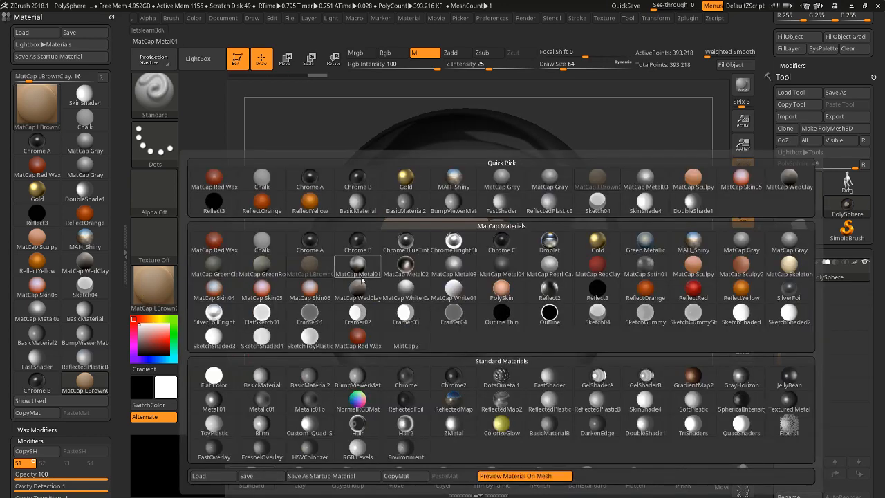
left_click(346, 264)
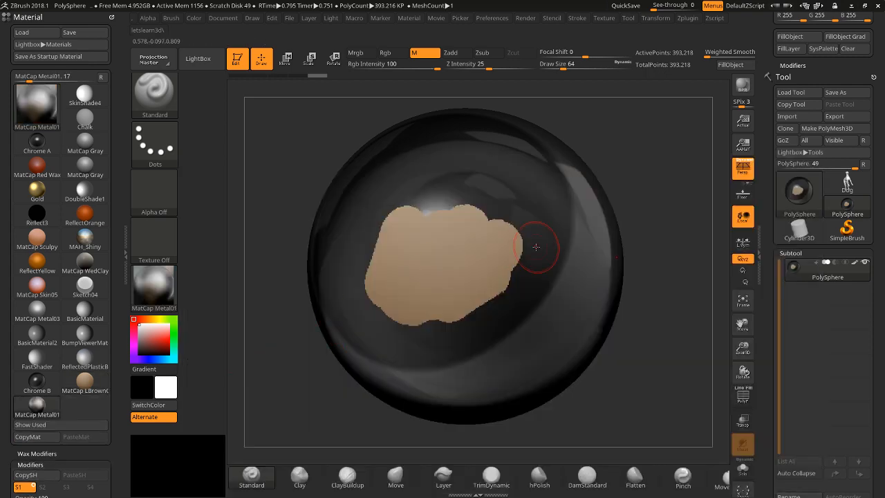
mouse_move(537, 246)
left_mouse_down()
mouse_move(415, 318)
mouse_move(522, 297)
left_mouse_up()
Step: Paint a diagonal patch of MatCap RedClay material just below the metal patch on the sphere
left_click(150, 287)
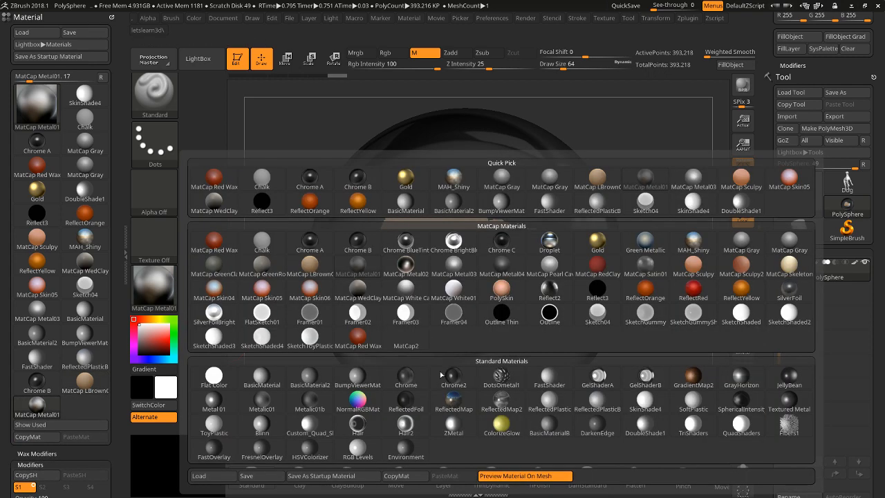
left_click(602, 272)
left_click_drag(524, 325, 456, 379)
mouse_move(254, 420)
left_mouse_down()
mouse_move(276, 387)
mouse_move(293, 403)
left_mouse_up()
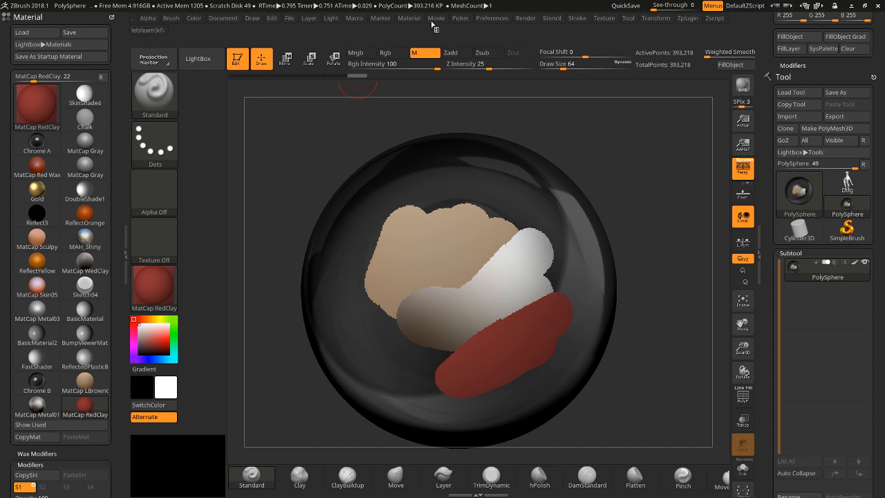
Step: Dock the Render palette, set Materials Blend-Radius to 50 in Render Properties, and render the painted sphere with BPR
left_click(525, 20)
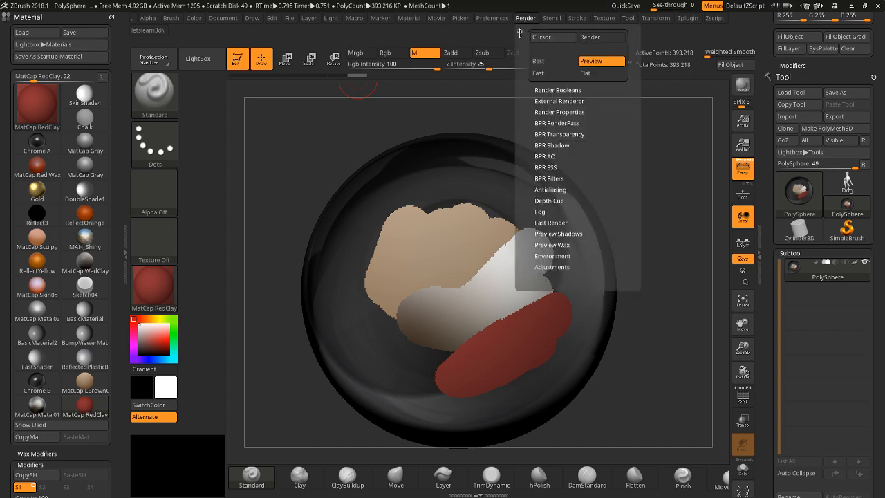
left_click_drag(520, 31, 119, 115)
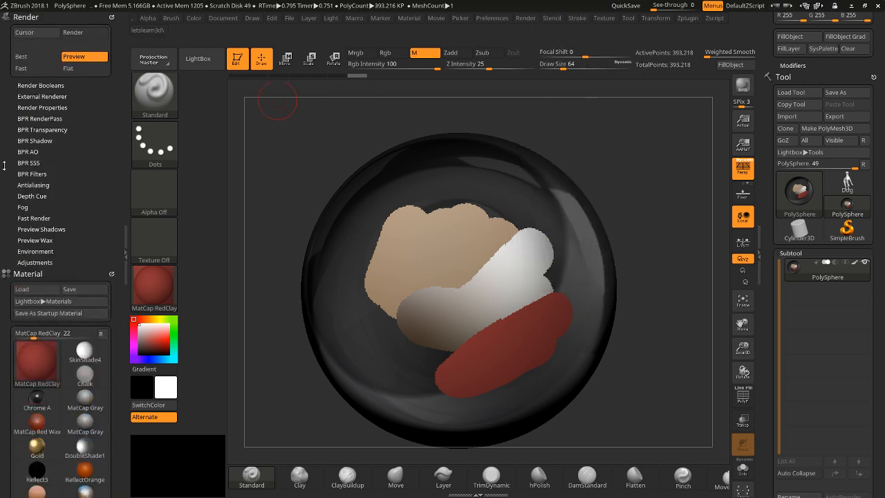
left_click(40, 85)
left_click(31, 198)
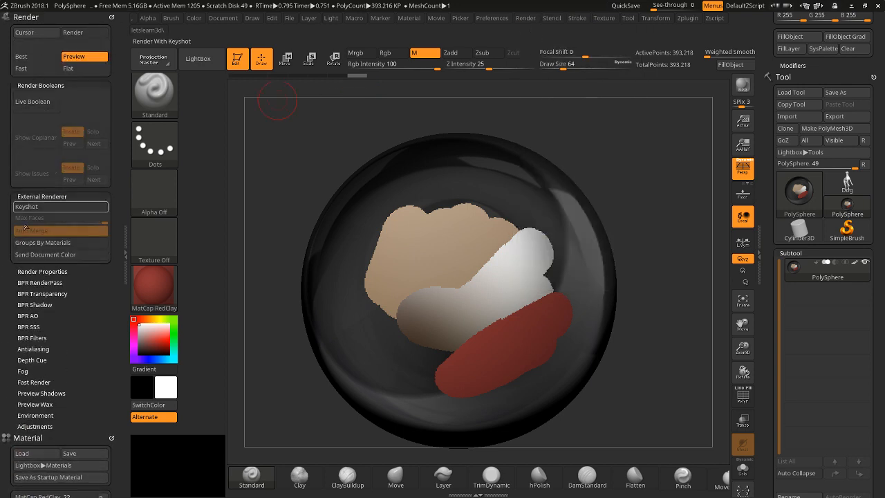
left_click(18, 271)
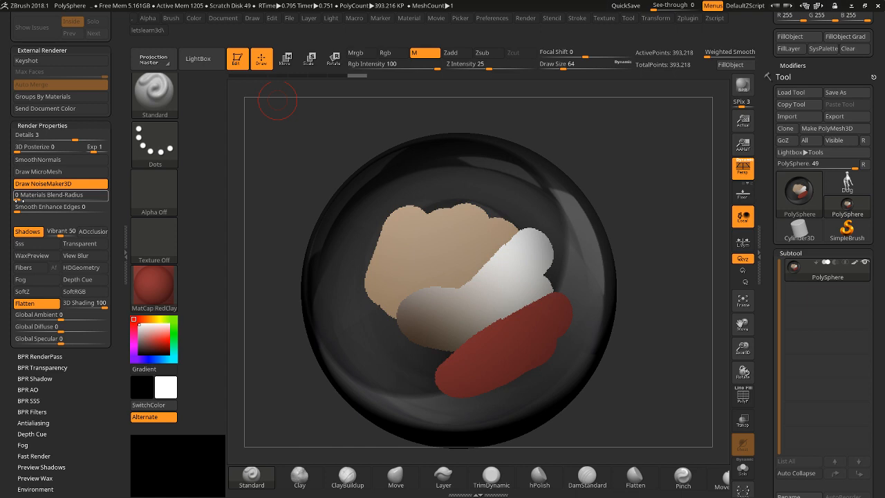
left_click_drag(17, 199, 122, 197)
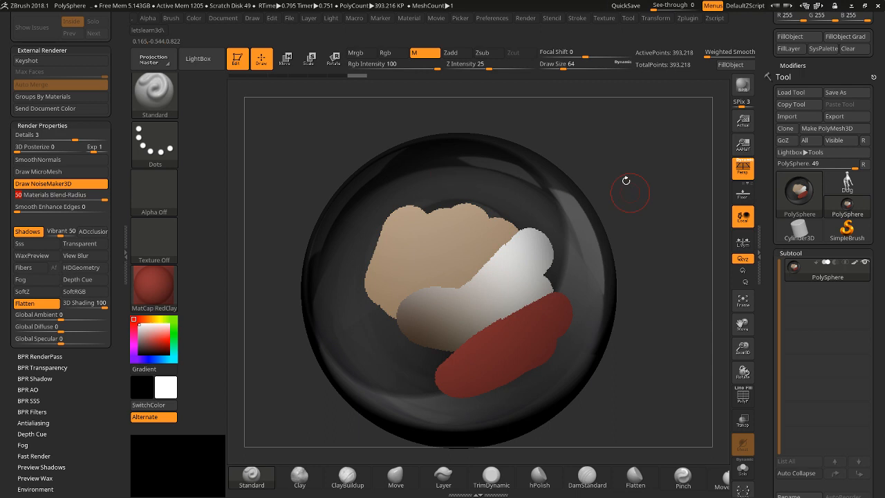
left_click(741, 87)
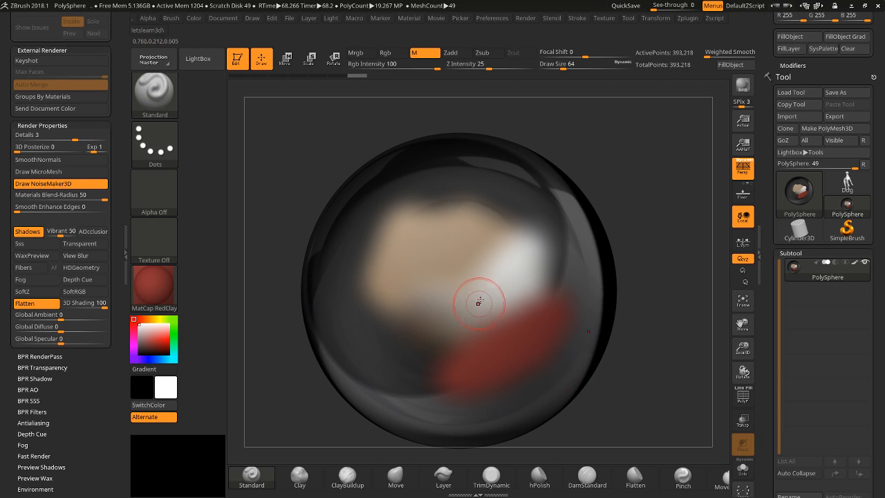
Step: Set Materials Blend-Radius to 1 and render the painted sphere again with BPR
left_click(76, 195)
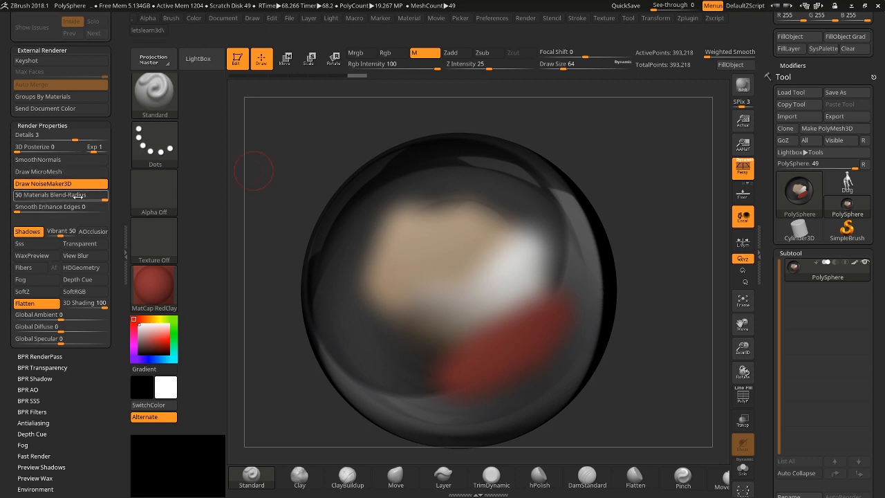
type("1")
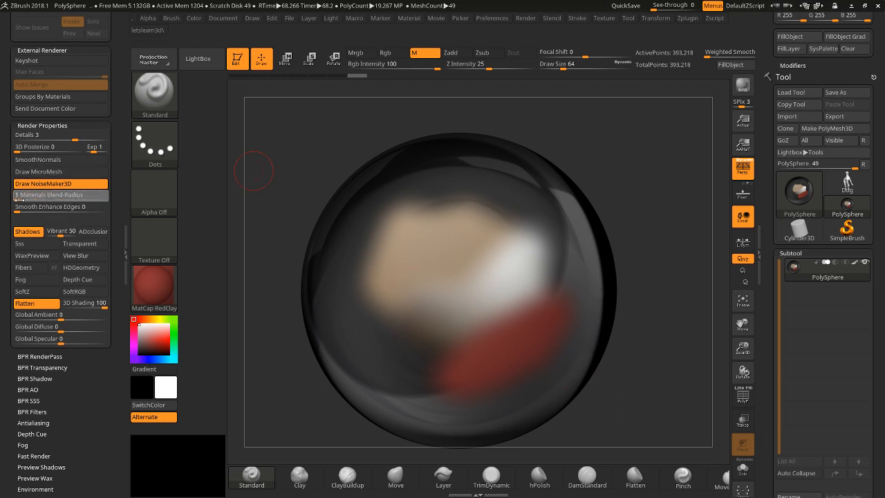
key("Return")
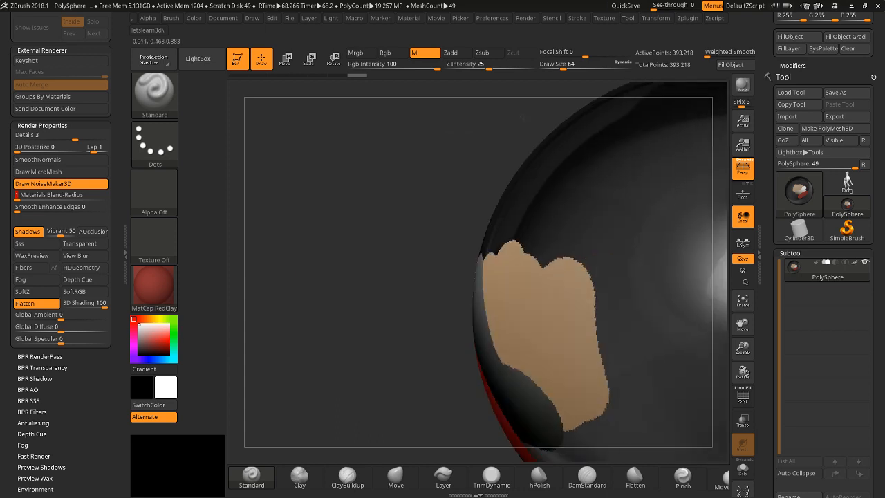
left_click_drag(484, 173, 532, 158)
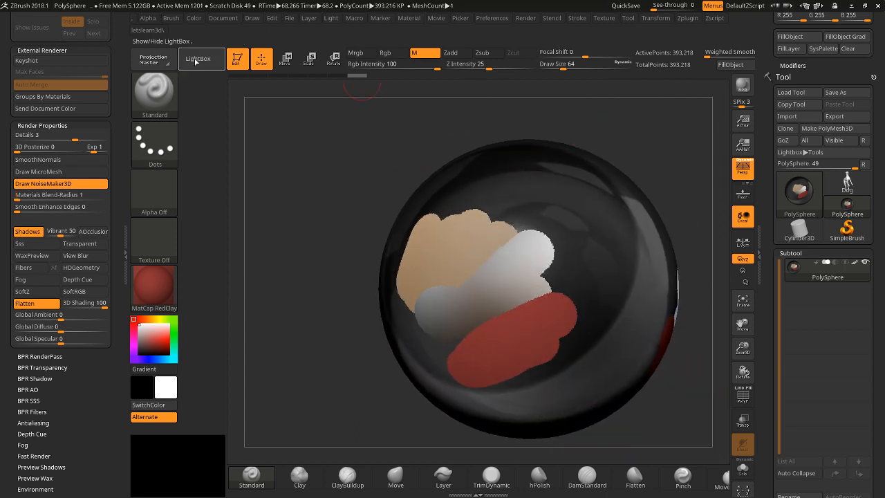
left_click(742, 86)
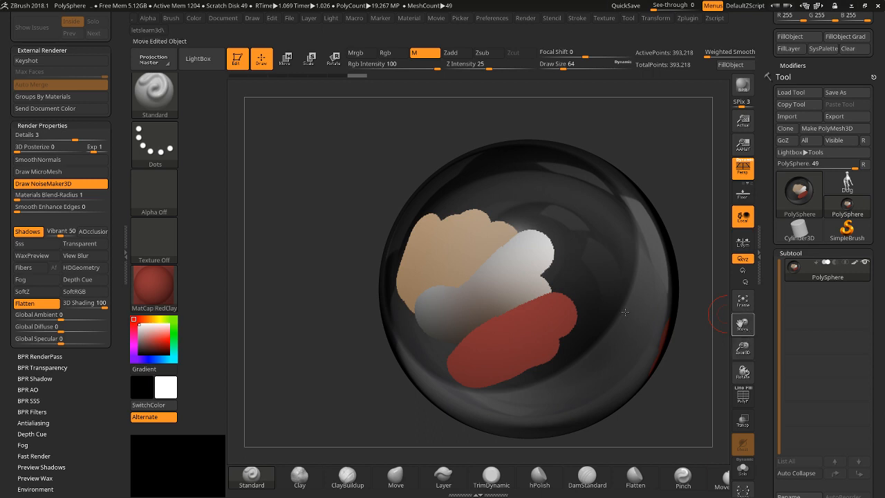
Step: Subdivide the painted sphere once to sharpen the material edges and render it with BPR
left_click_drag(742, 323, 672, 290)
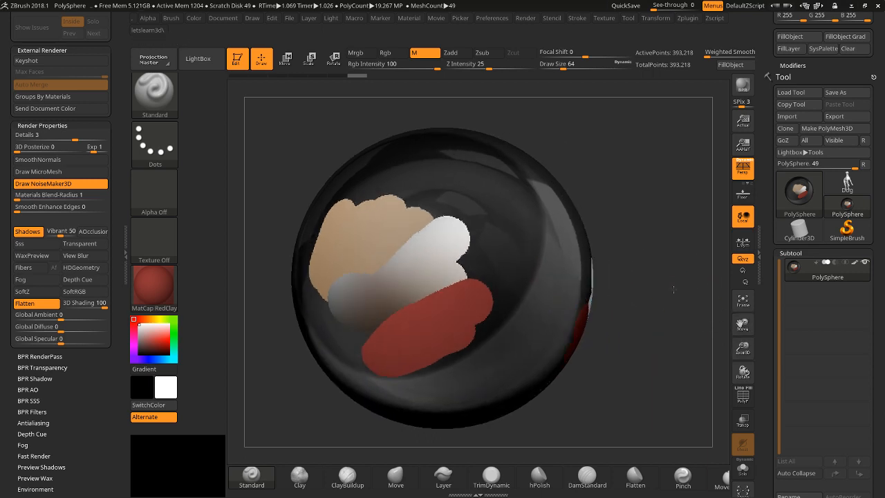
key("ctrl")
key("ctrl+d")
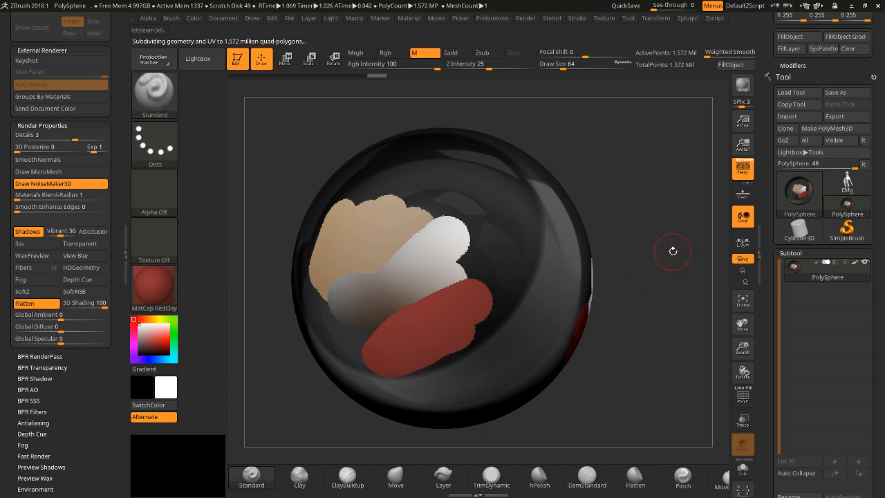
left_click_drag(672, 251, 629, 257)
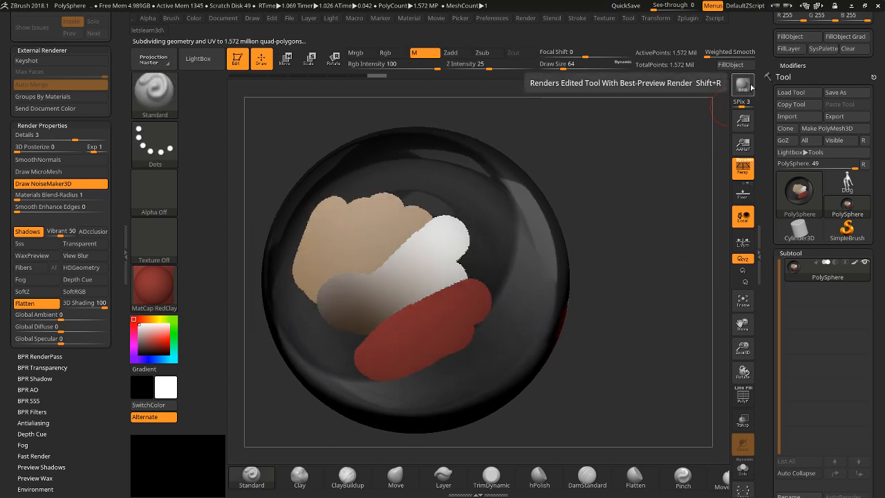
left_click(750, 86)
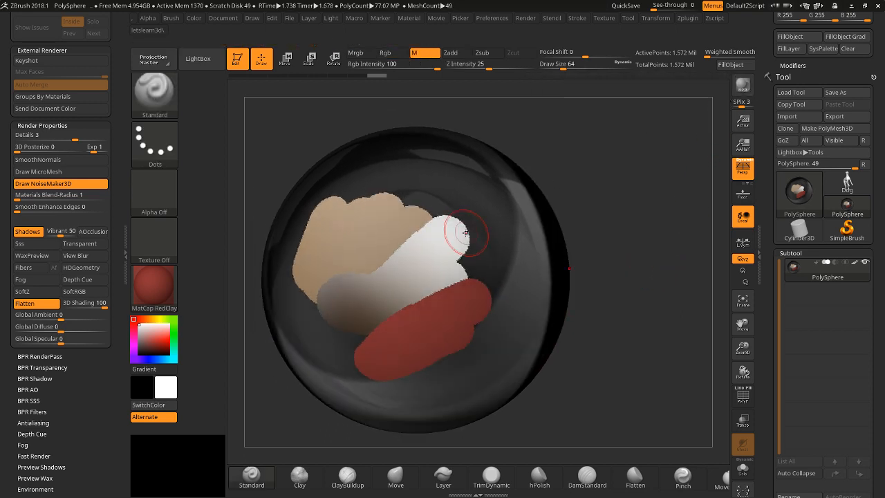
left_click_drag(630, 191, 624, 190)
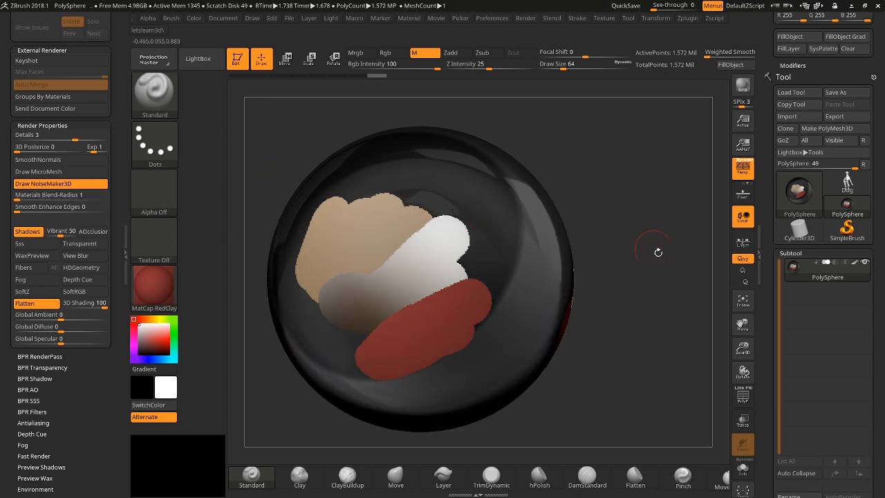
left_click_drag(743, 348, 698, 328)
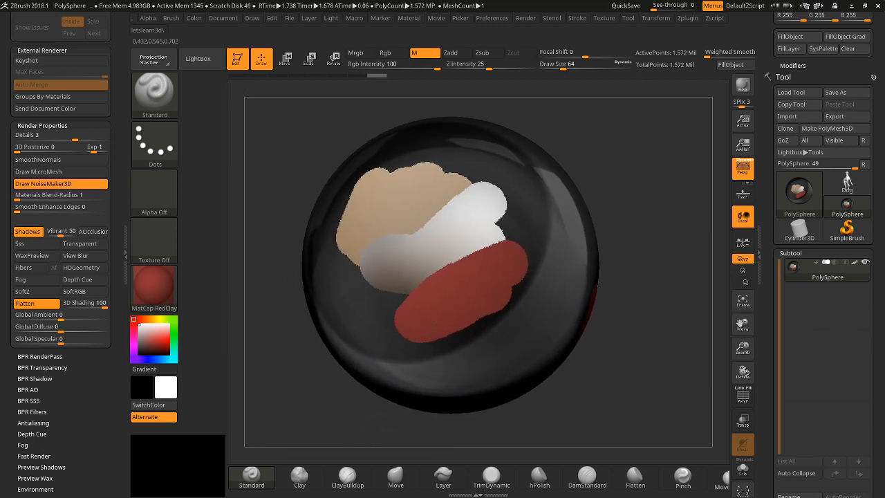
Step: Try MatCap Metal02 and Sketch04 as the current material for the painted sphere
left_click(172, 289)
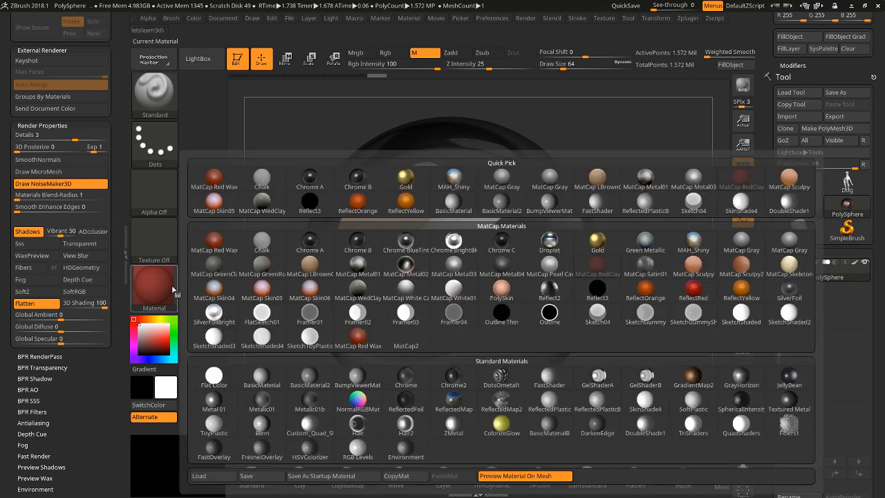
left_click(405, 265)
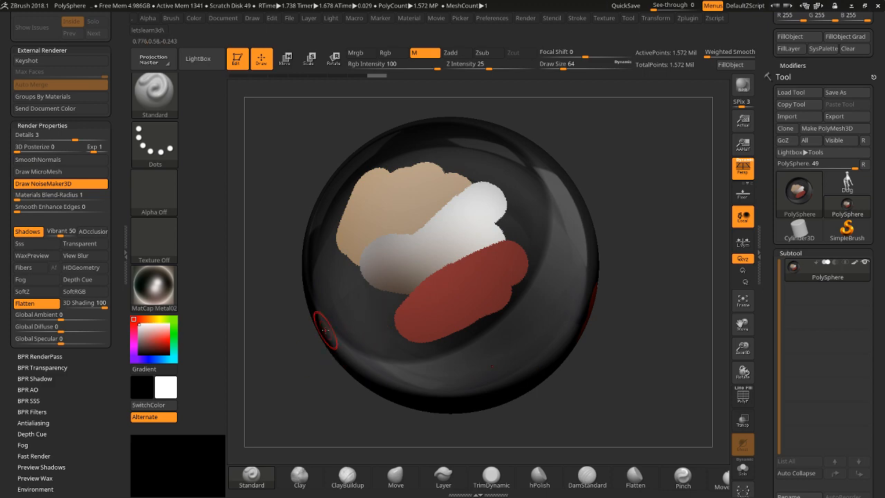
left_click_drag(314, 332, 321, 203)
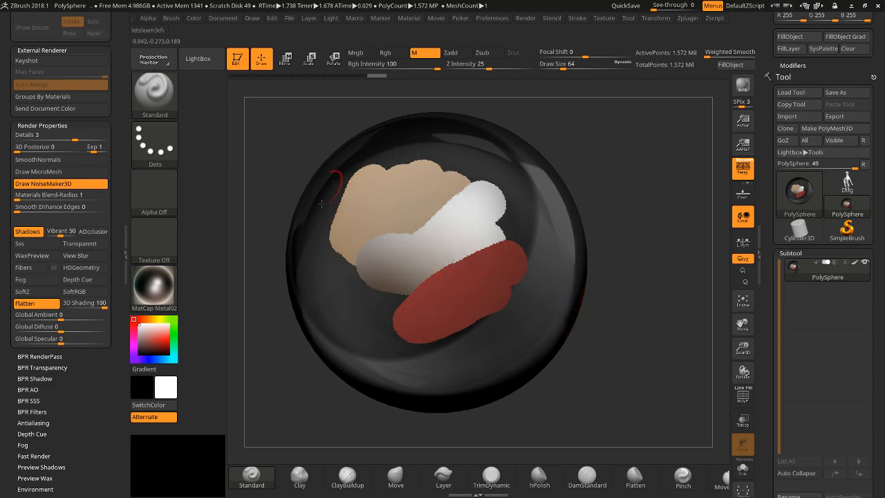
left_click(151, 295)
left_click(604, 320)
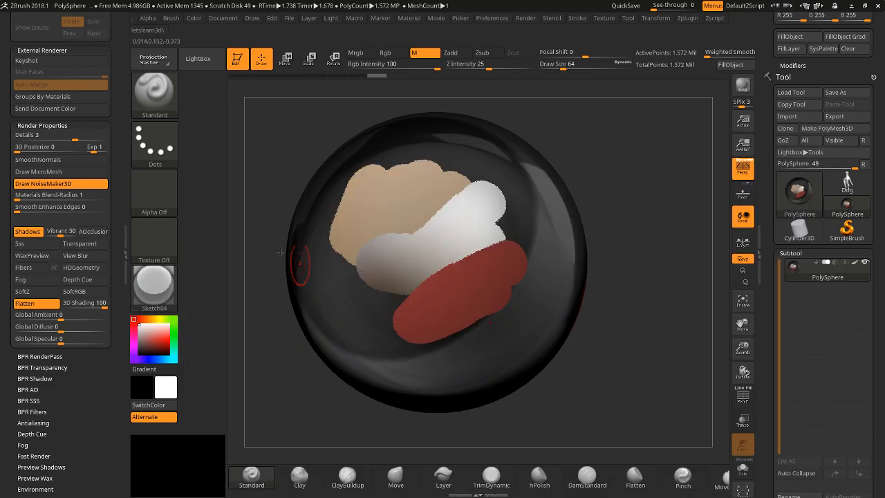
Step: Fill the whole sphere with the Flat Color material to replace the painted patches
left_click(155, 293)
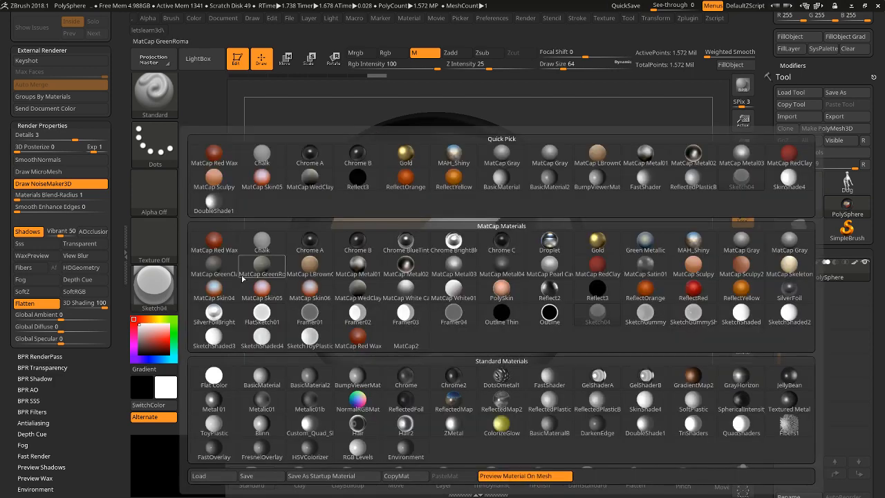
left_click(214, 376)
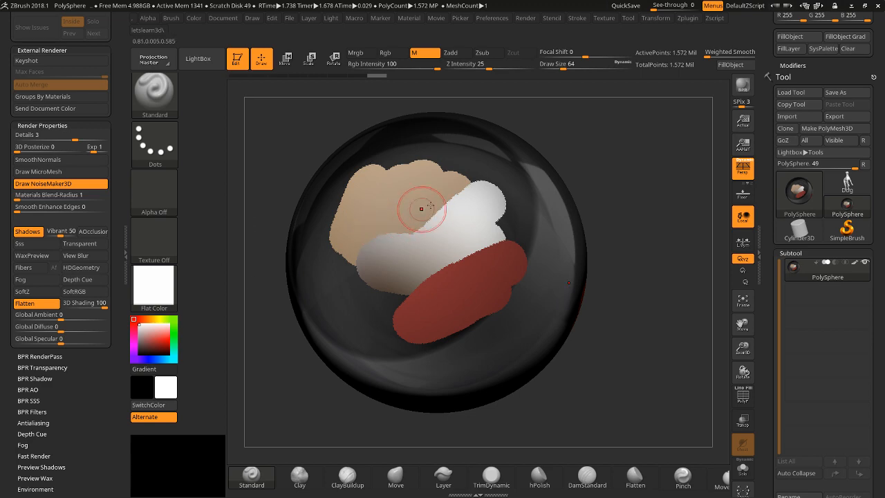
left_click(733, 64)
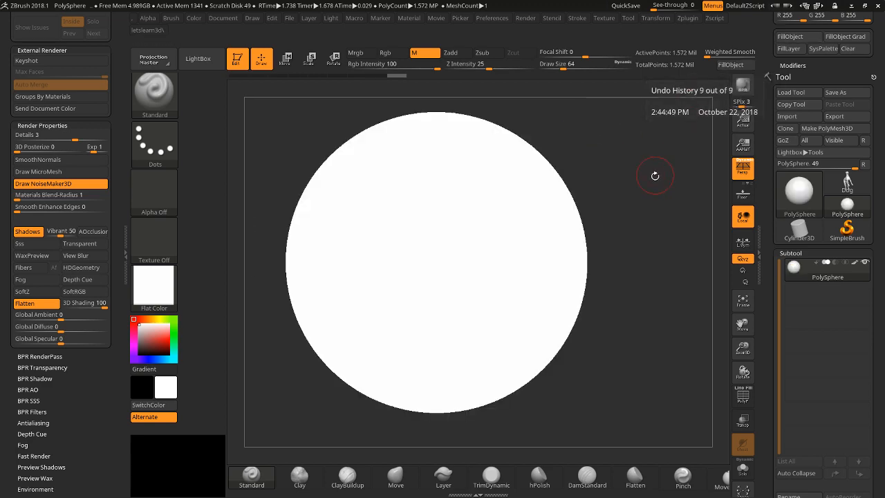
Step: Preview the MatCap Metal01, Chrome C and Sketch04 materials on the flat white sphere
left_click(153, 284)
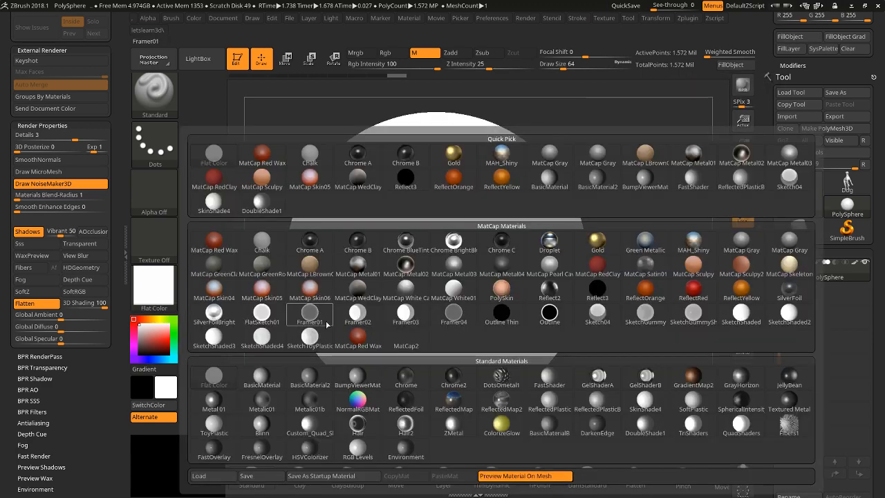
left_click(362, 275)
left_click_drag(292, 365, 277, 378)
left_click(155, 284)
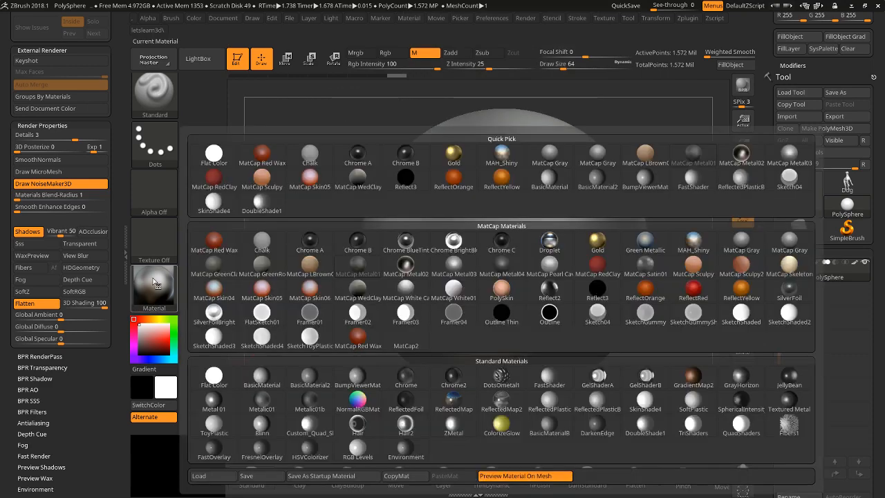
left_click(501, 242)
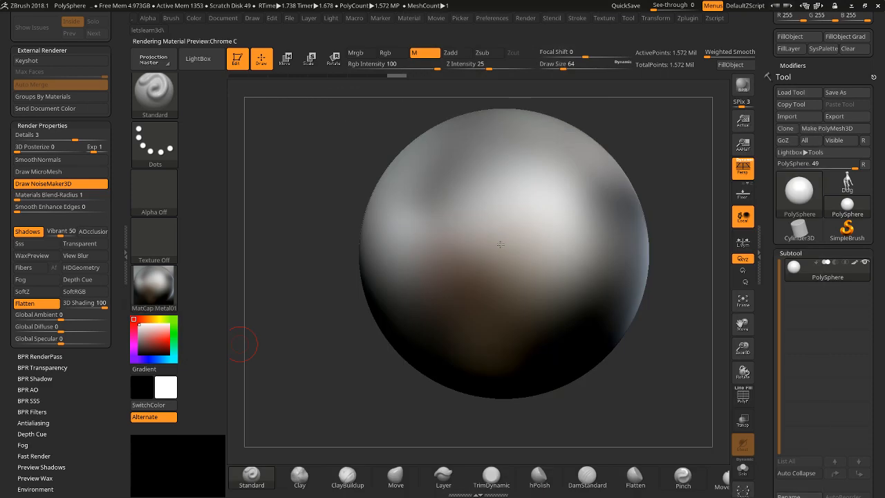
left_click(155, 284)
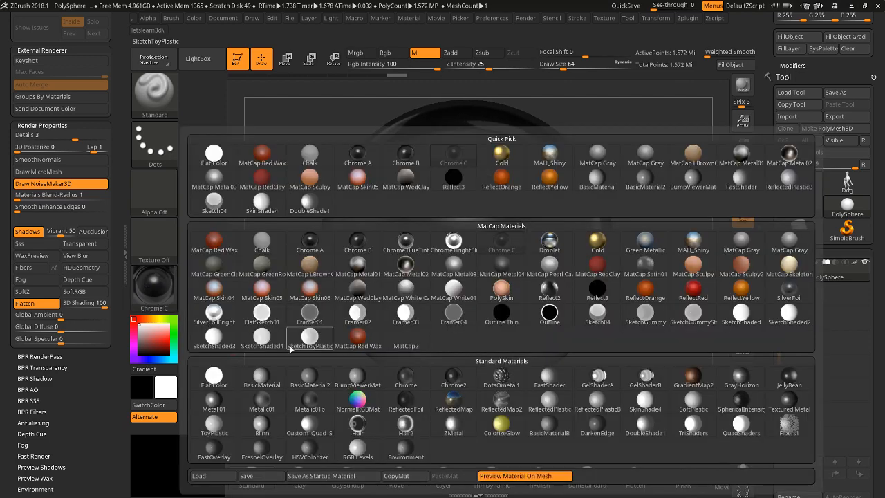
left_click(598, 315)
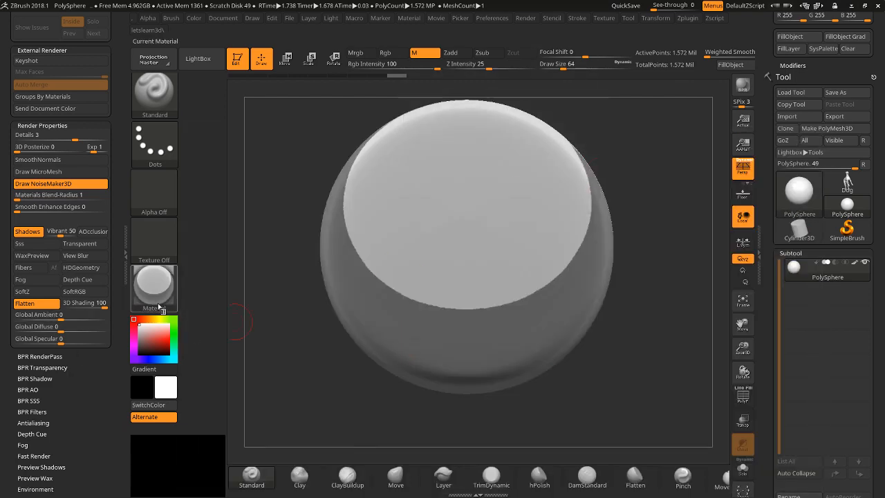
left_click(155, 283)
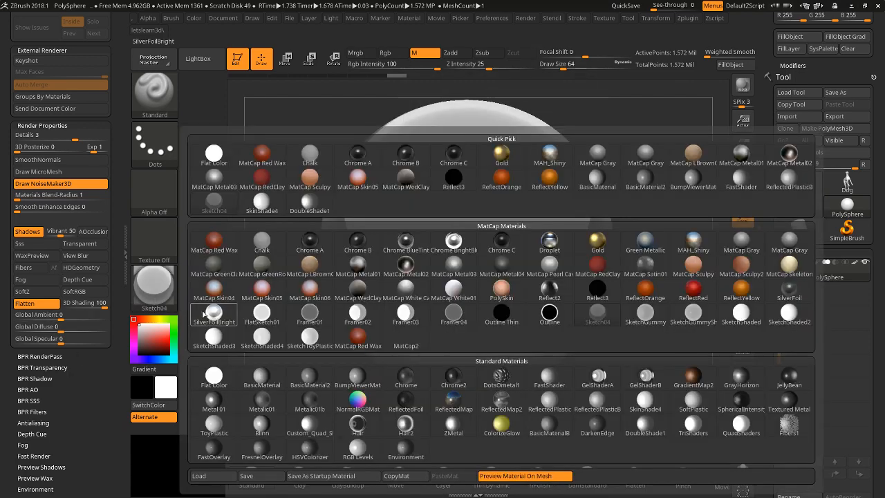
left_click(501, 241)
Step: Fill the sphere with the MatCap Satin01 material and choose Framer02 as the current material
left_click(155, 283)
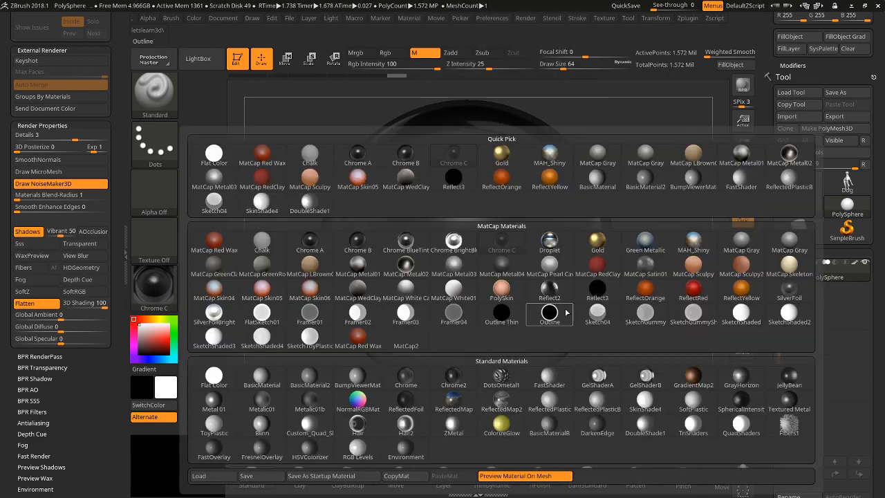
left_click(641, 273)
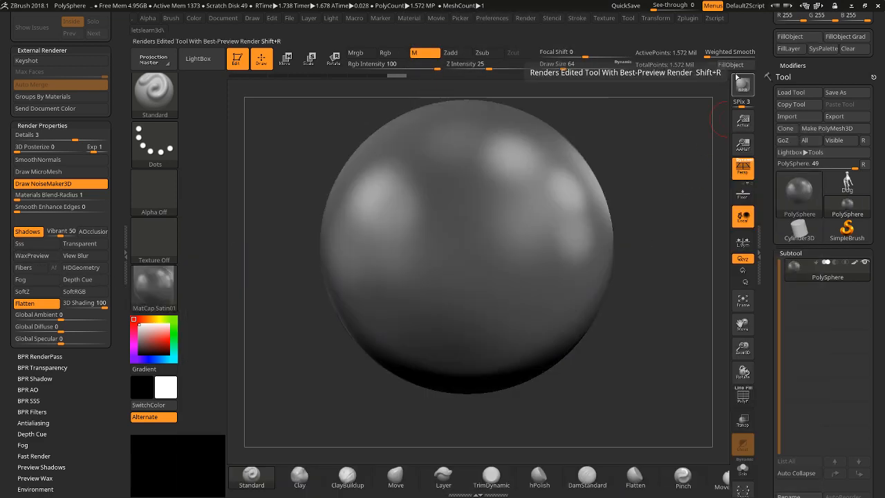
left_click(155, 283)
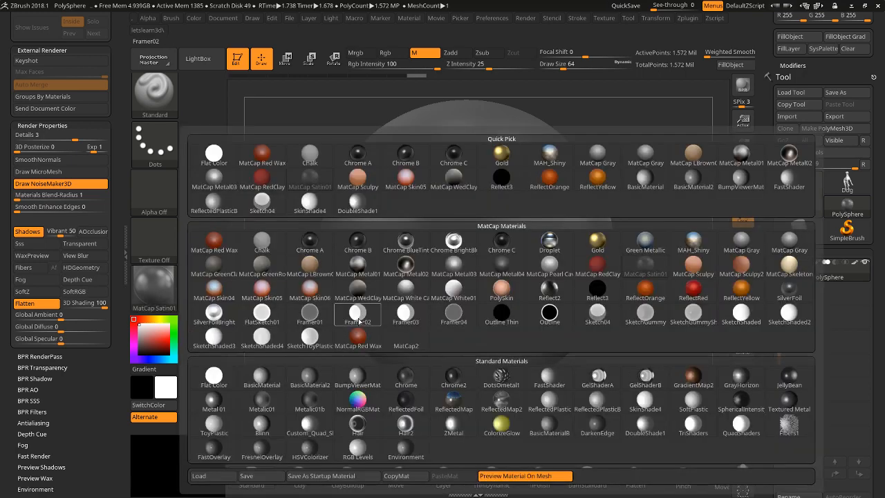
left_click(318, 368)
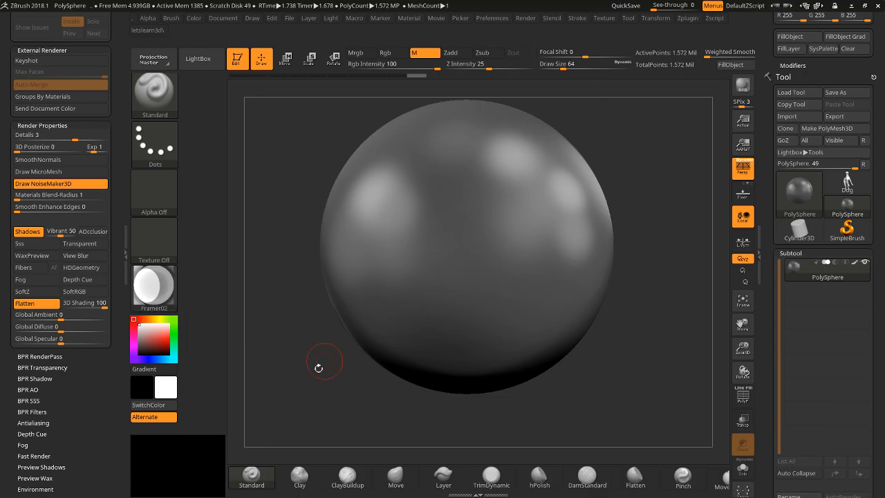
Step: Refill the sphere with Flat Color and make the standard material DoubleShade1 the current material
left_click(172, 286)
left_click(217, 380)
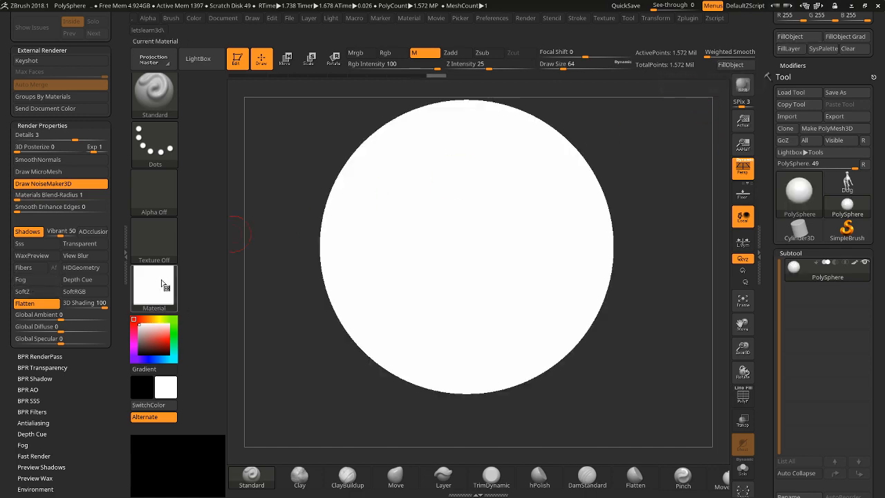
left_click(175, 278)
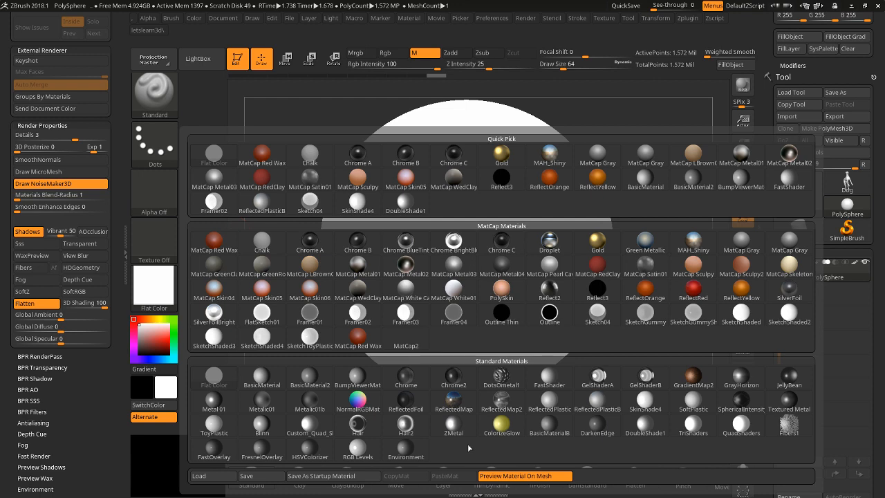
mouse_move(613, 413)
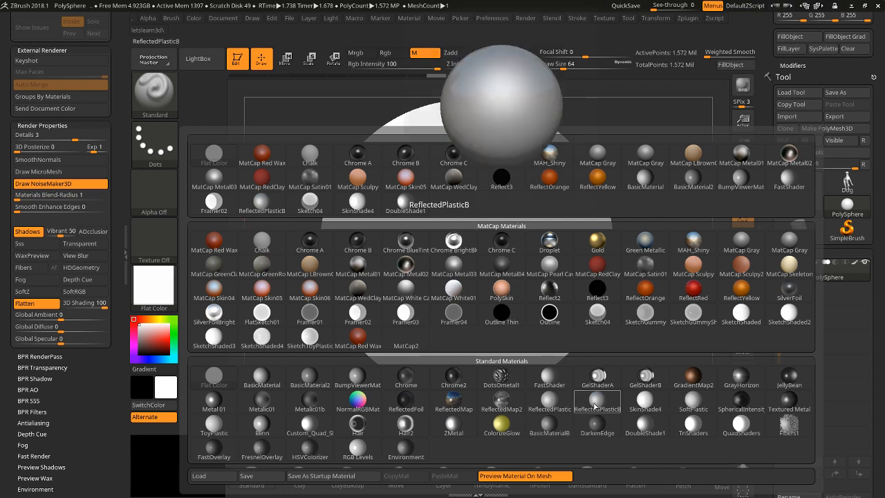
mouse_move(634, 433)
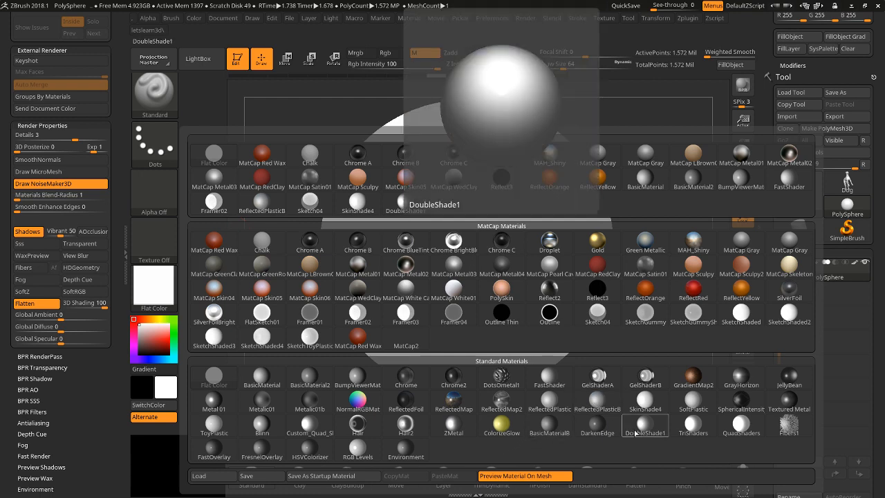
mouse_move(686, 425)
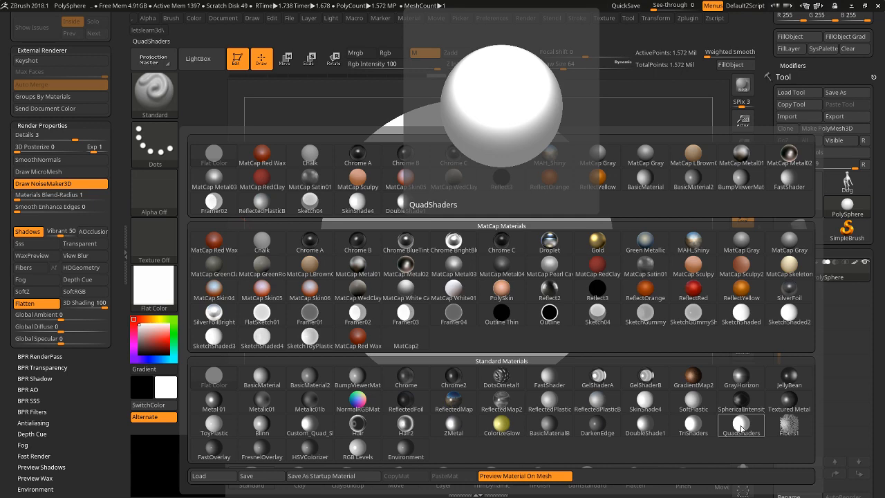
left_click(643, 430)
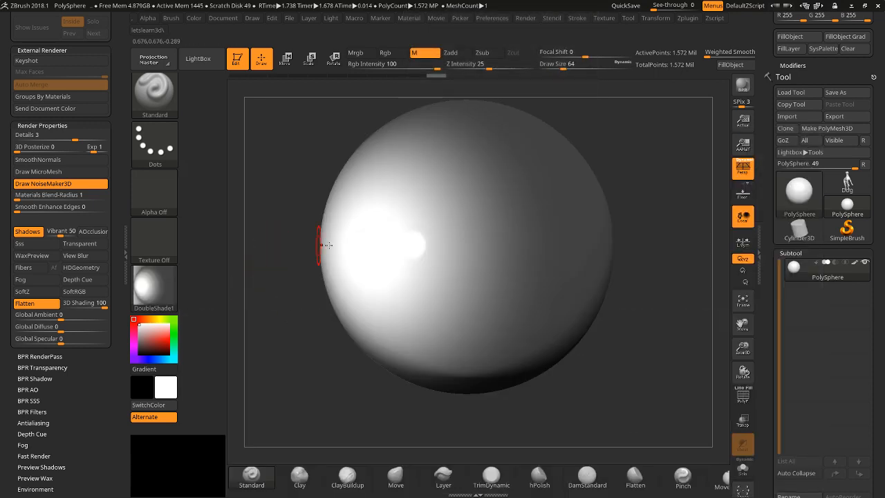
left_click_drag(742, 325, 739, 337)
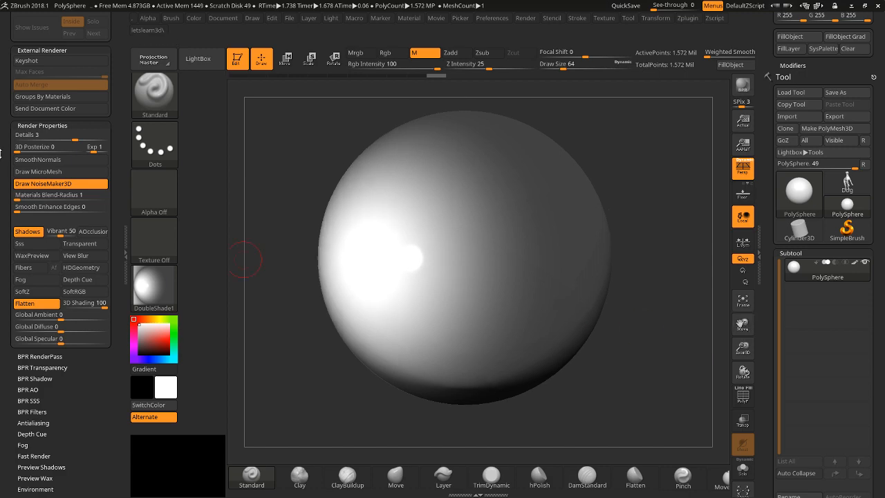
Step: Collapse the Render palette and expand the Wax Modifiers of the DoubleShade1 material
left_click_drag(6, 110, 2, 245)
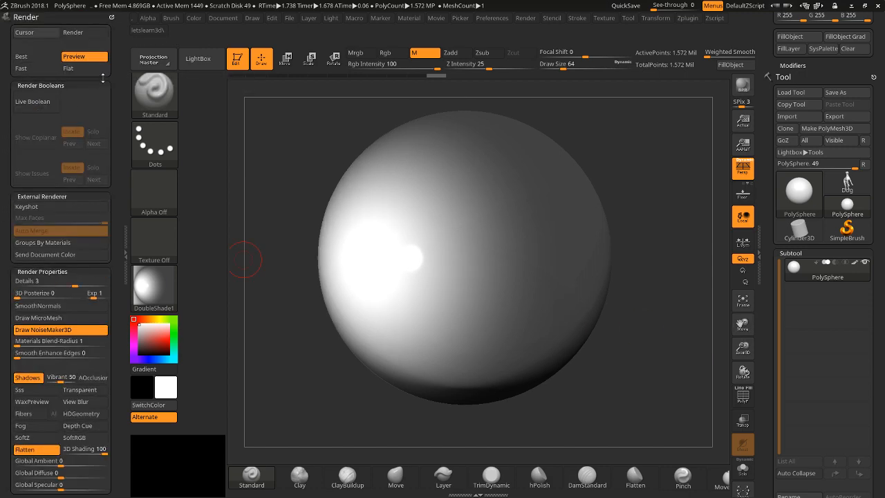
left_click(26, 23)
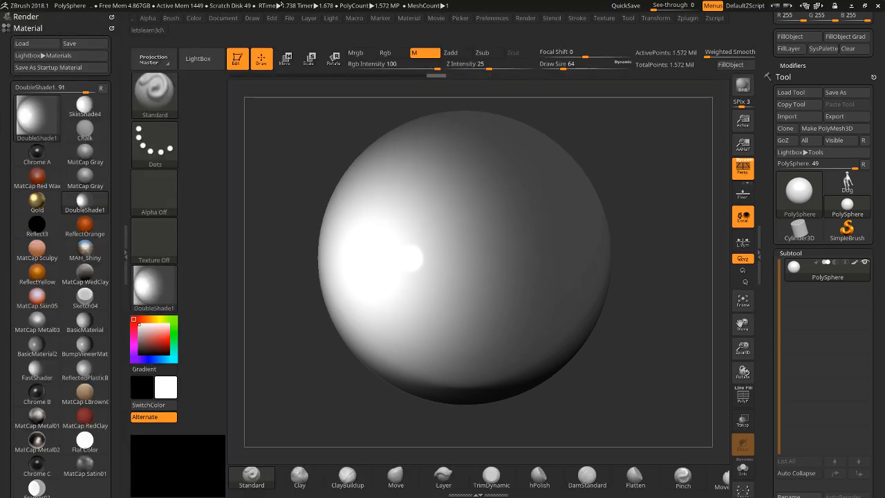
left_click(380, 18)
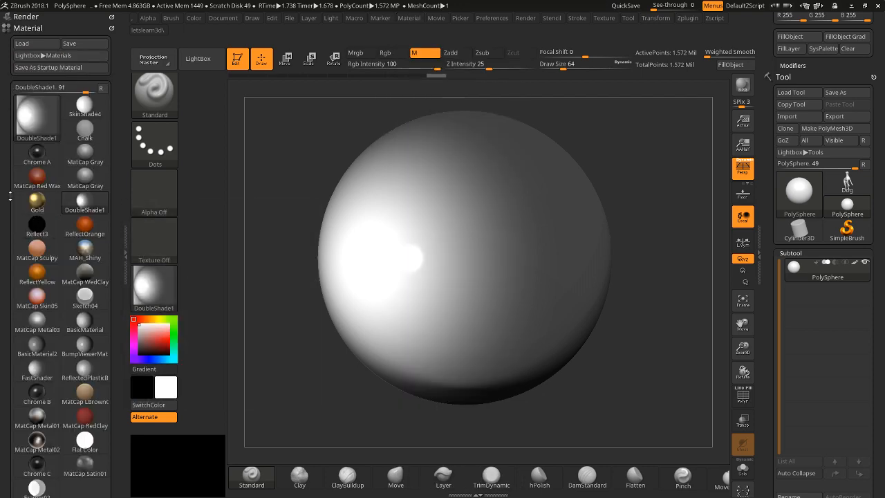
left_click_drag(9, 207, 36, 98)
left_click(20, 151)
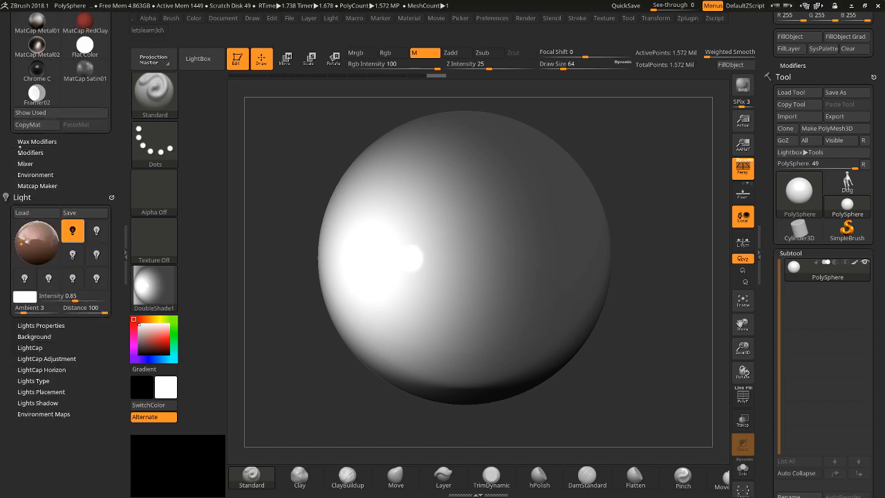
left_click_drag(8, 153, 15, 176)
left_click(26, 195)
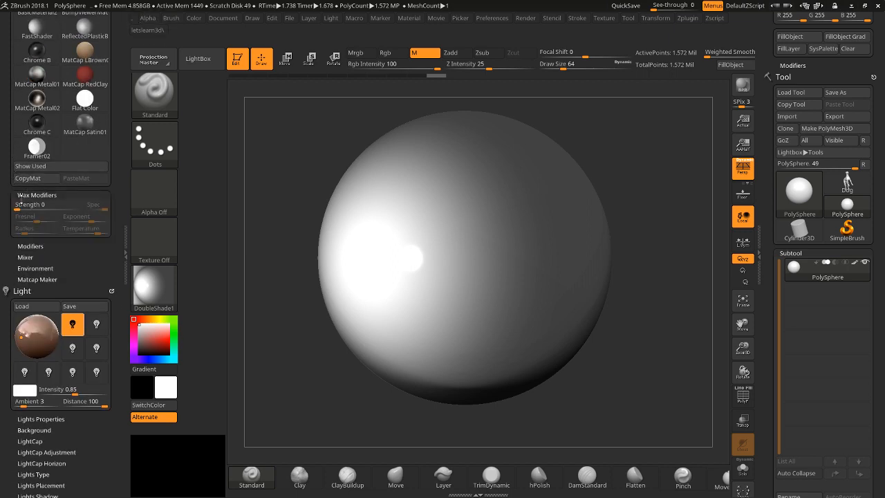
Step: Set the wax Strength of the DoubleShade1 material to 51 and dismiss the note about wax rendering
left_click(33, 205)
left_click(35, 205)
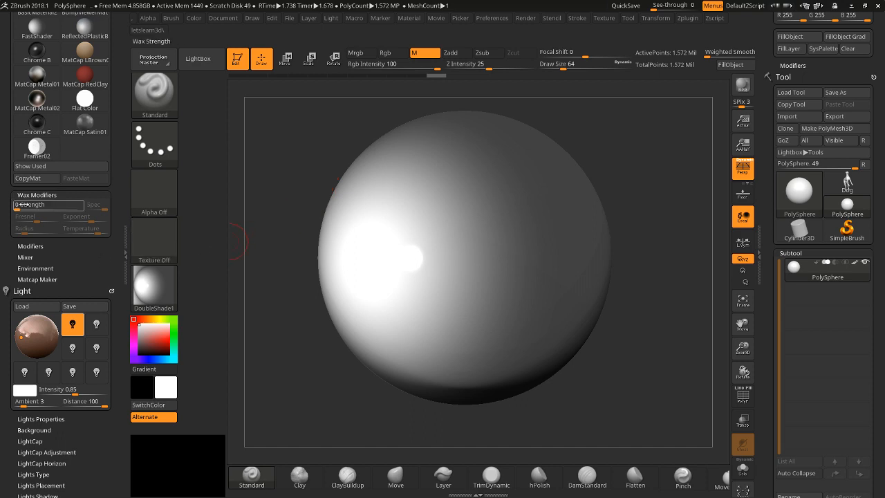
left_click_drag(22, 205, 50, 208)
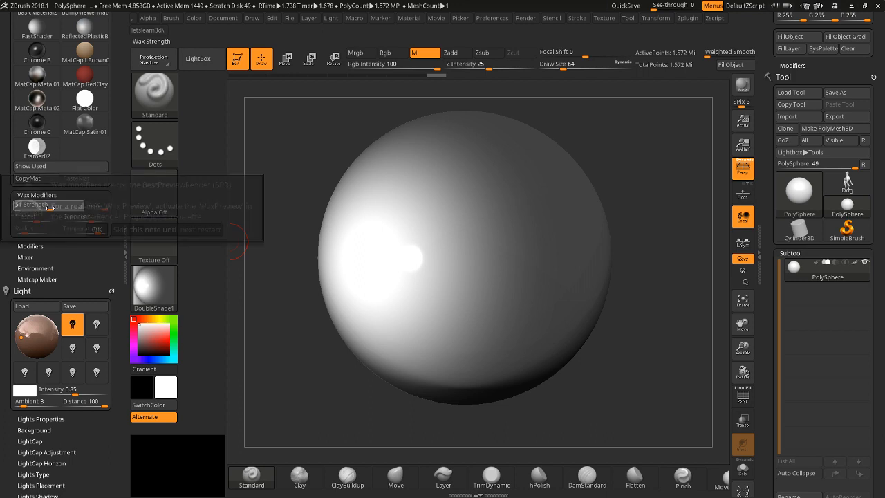
left_click(97, 230)
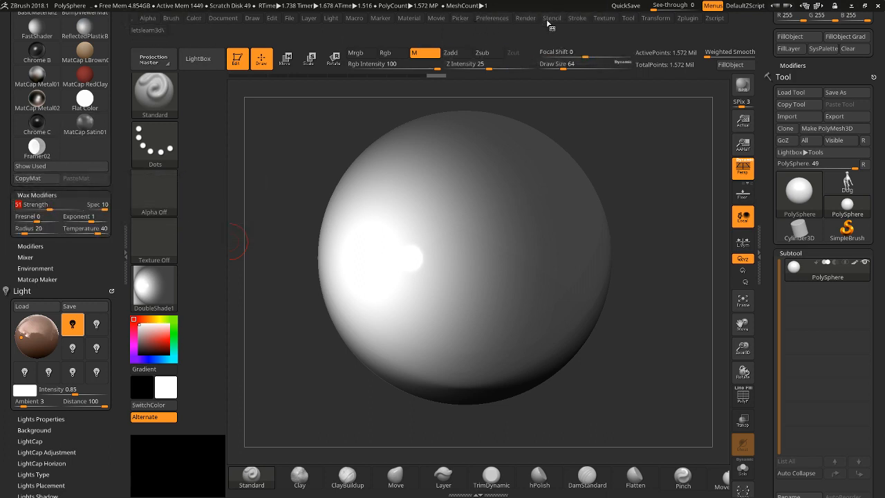
Step: Turn on WaxPreview in the Render Properties
left_click(525, 19)
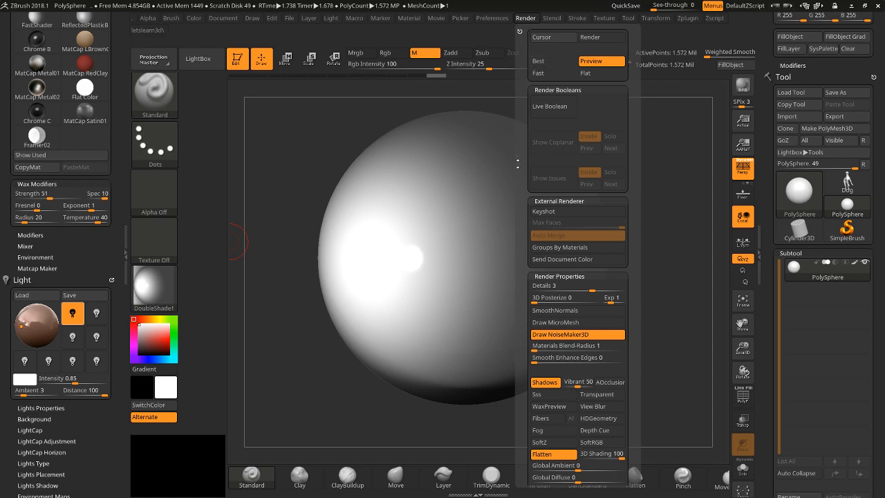
left_click_drag(521, 174, 531, 147)
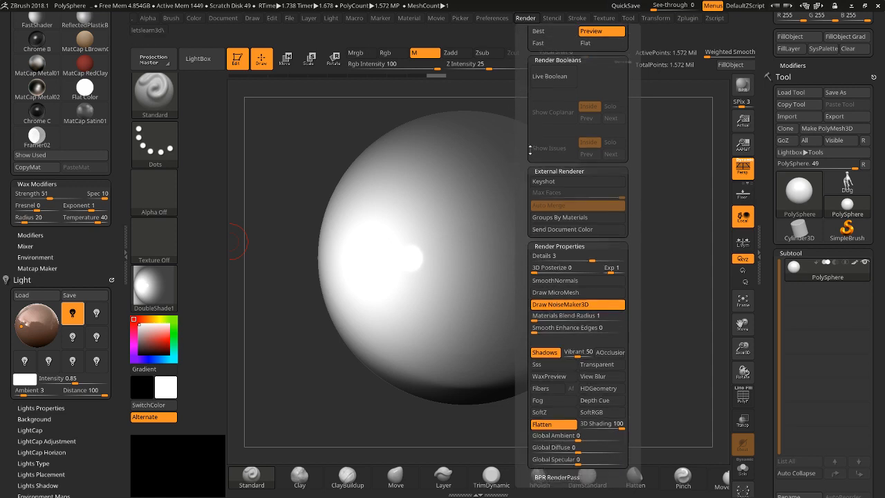
scroll(530, 148, "up", 2)
scroll(524, 103, "down", 10)
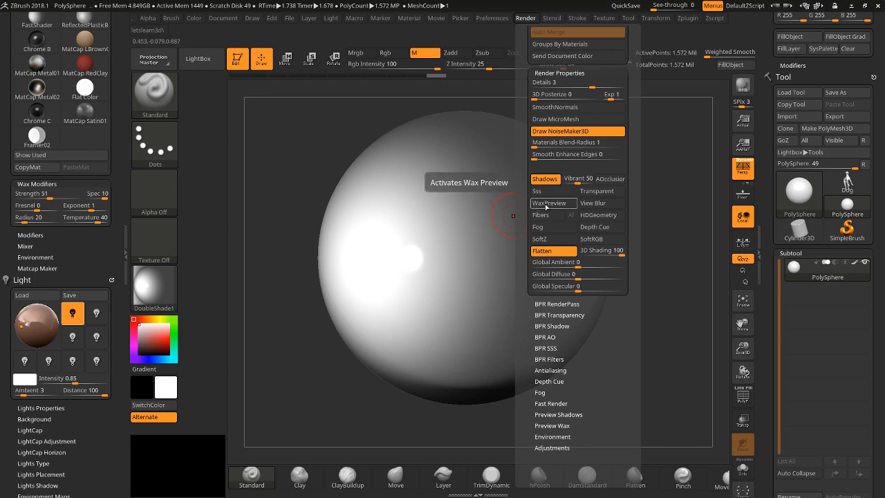
left_click(549, 204)
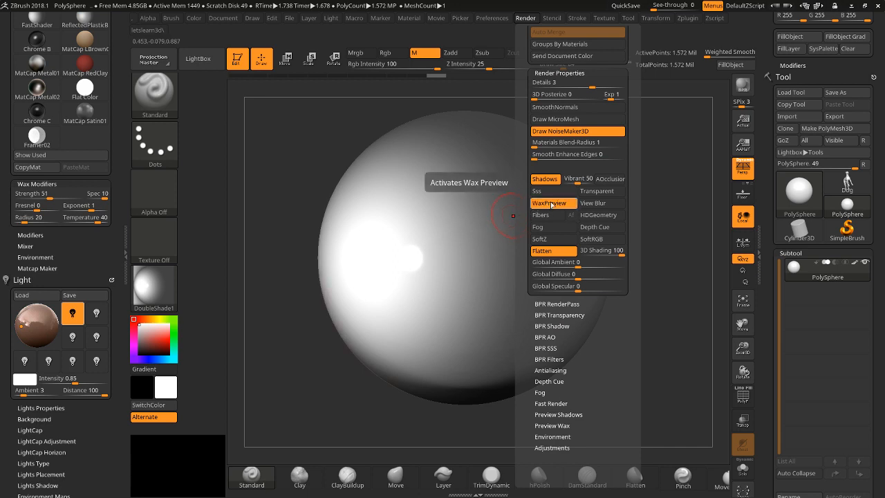
scroll(523, 193, "up", 10)
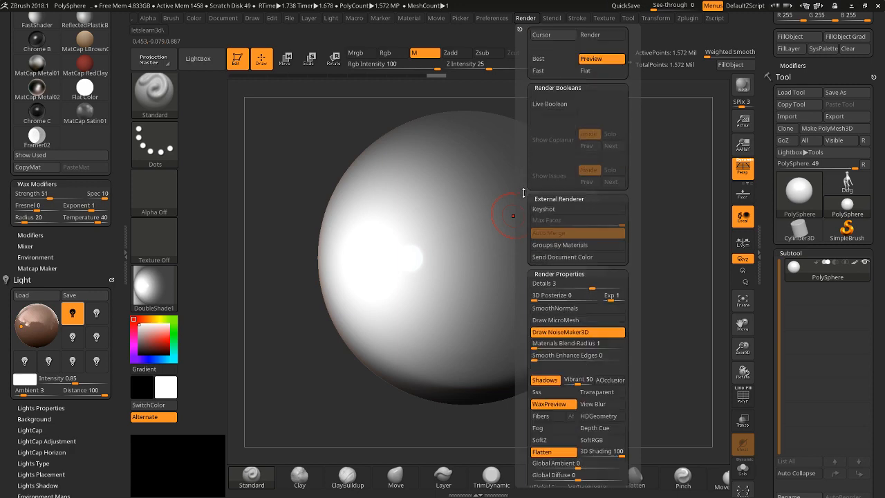
scroll(523, 192, "up", 1)
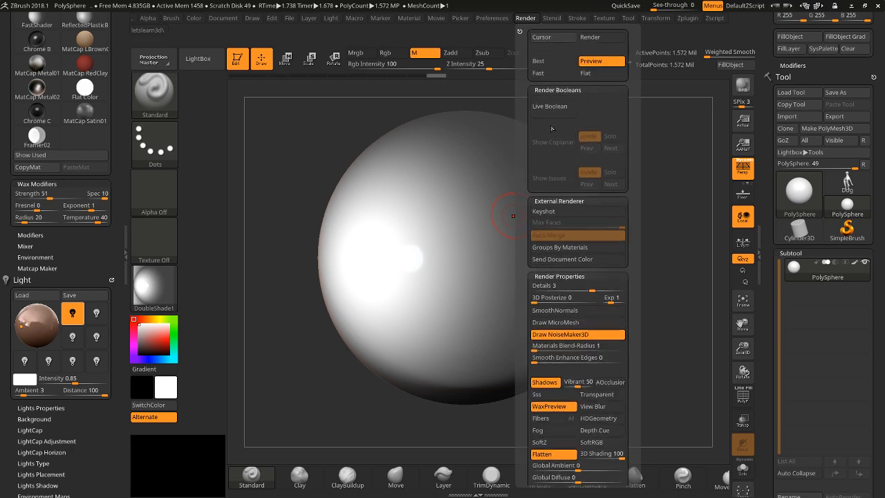
Step: Dock the Render palette in the tray and render the sphere with BPR
left_click(519, 32)
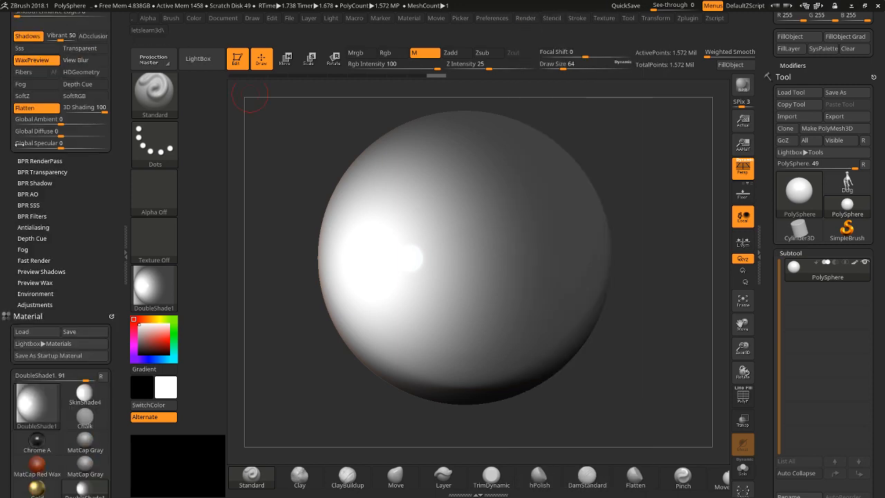
scroll(27, 224, "up", 5)
scroll(26, 223, "down", 10)
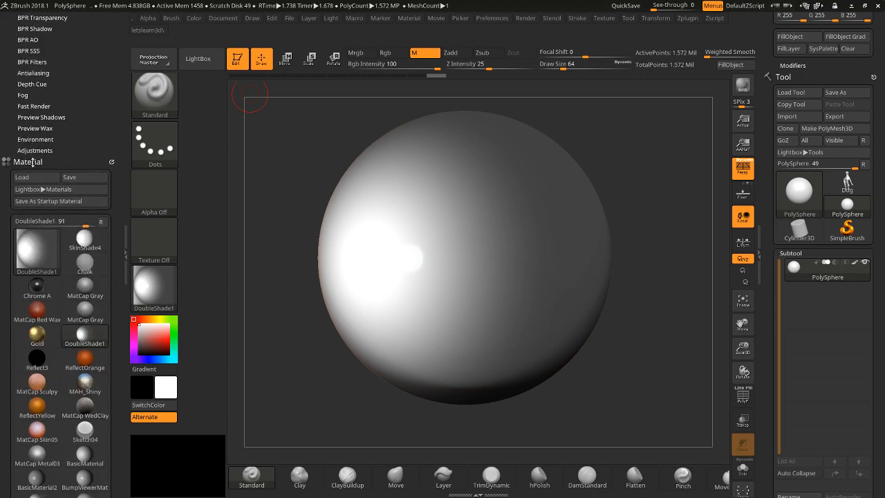
scroll(4, 142, "up", 5)
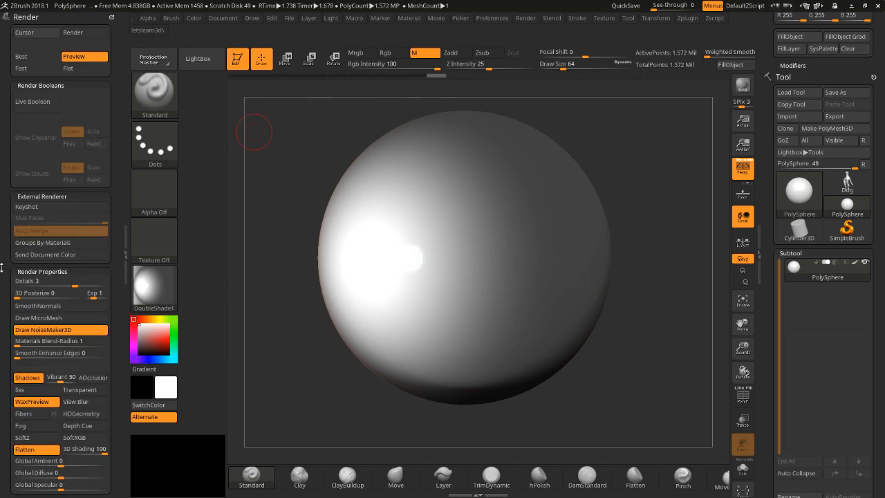
scroll(3, 142, "down", 4)
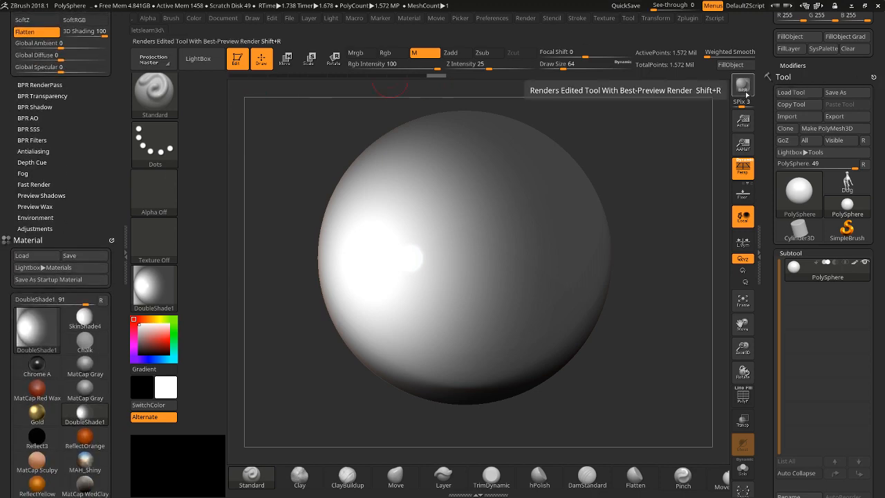
left_click(745, 93)
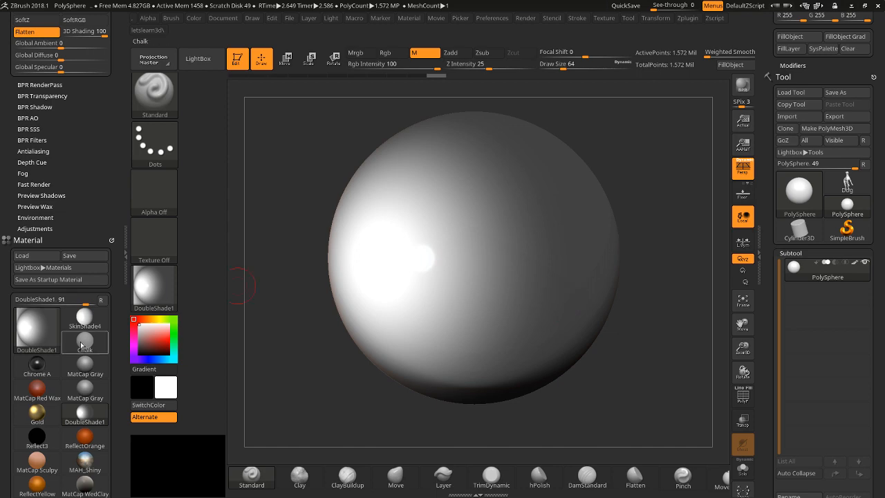
Step: Set the wax Strength of the DoubleShade1 material to 80
scroll(14, 92, "up", 6)
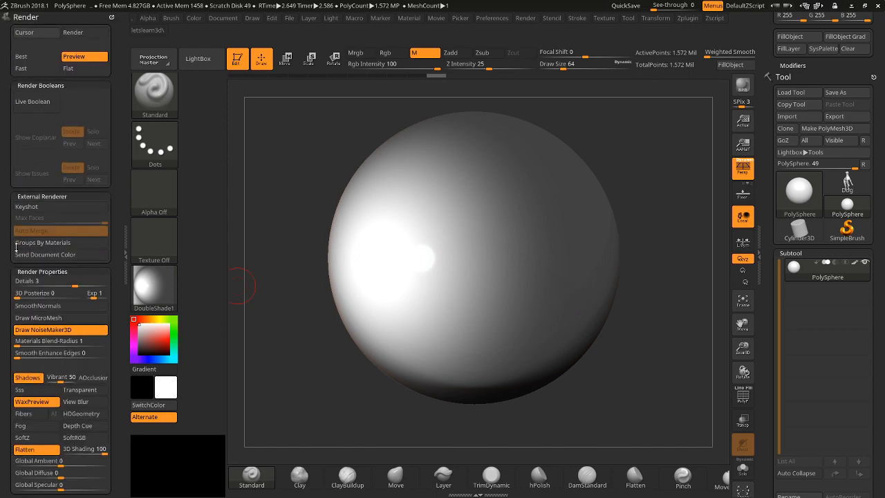
scroll(24, 221, "down", 5)
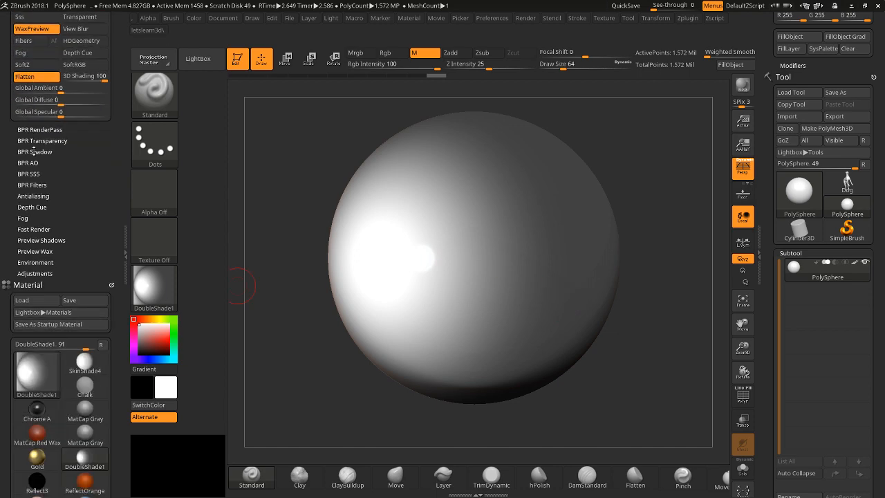
scroll(31, 218, "up", 3)
scroll(38, 215, "down", 2)
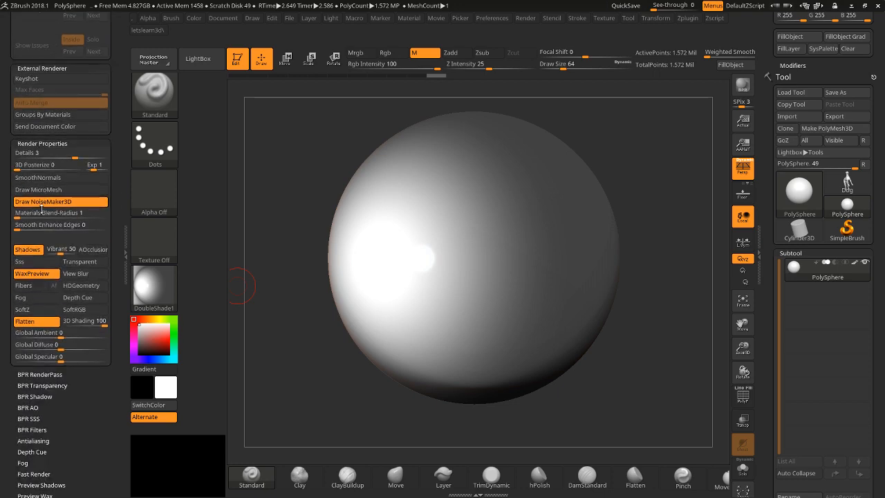
scroll(13, 171, "down", 10)
scroll(13, 171, "up", 8)
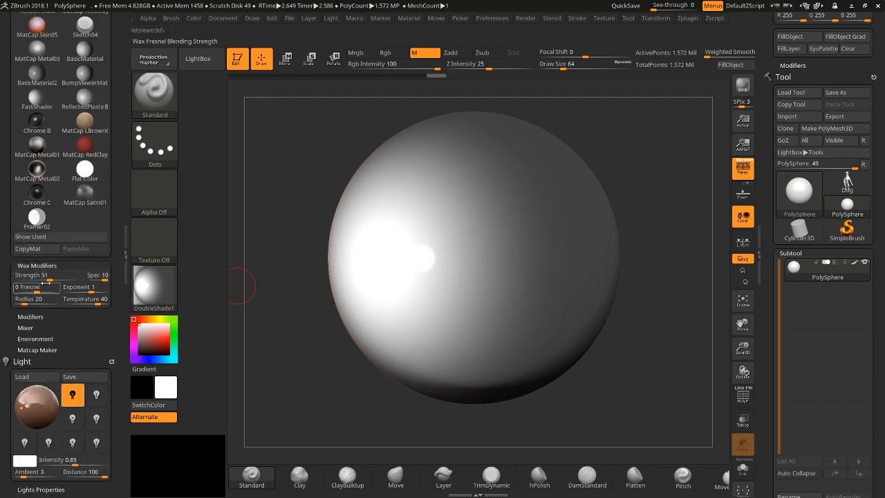
left_click_drag(49, 275, 67, 275)
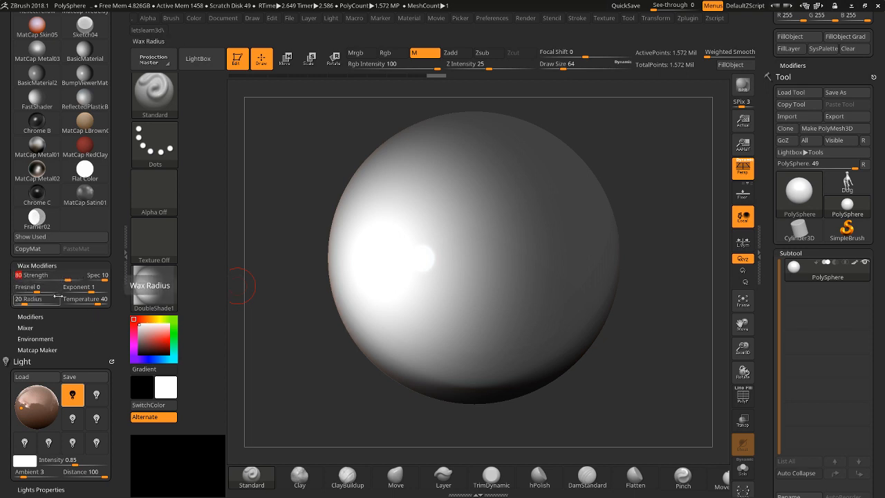
Step: Expand the Modifiers of the DoubleShade1 material and render the sphere with BPR to inspect the wax effect
left_click(42, 315)
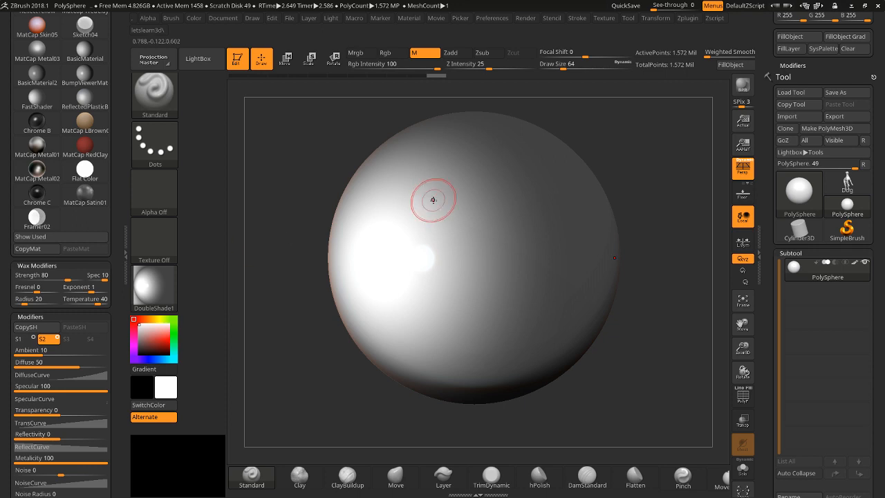
left_click(742, 84)
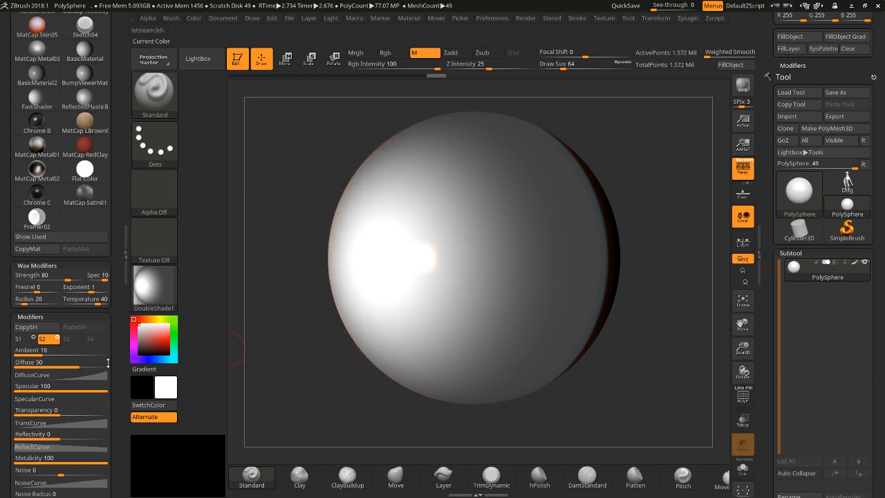
left_click_drag(7, 384, 19, 368)
scroll(29, 367, "down", 6)
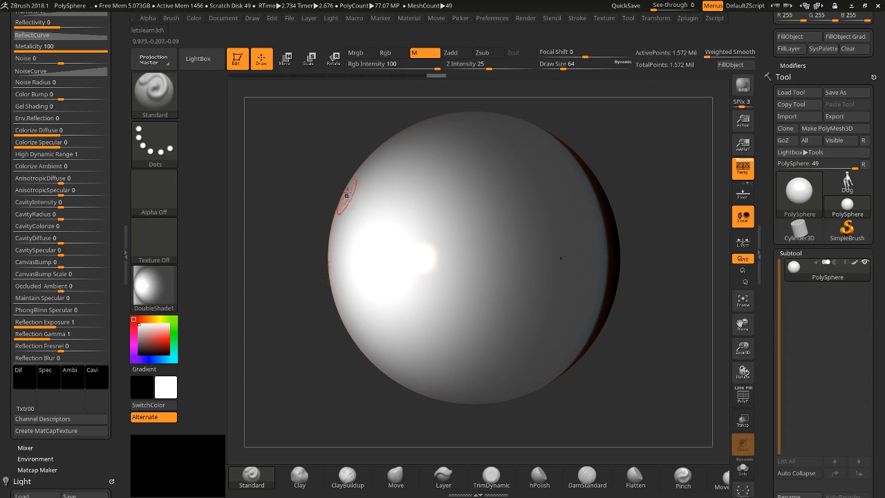
scroll(2, 231, "up", 2)
scroll(2, 232, "up", 4)
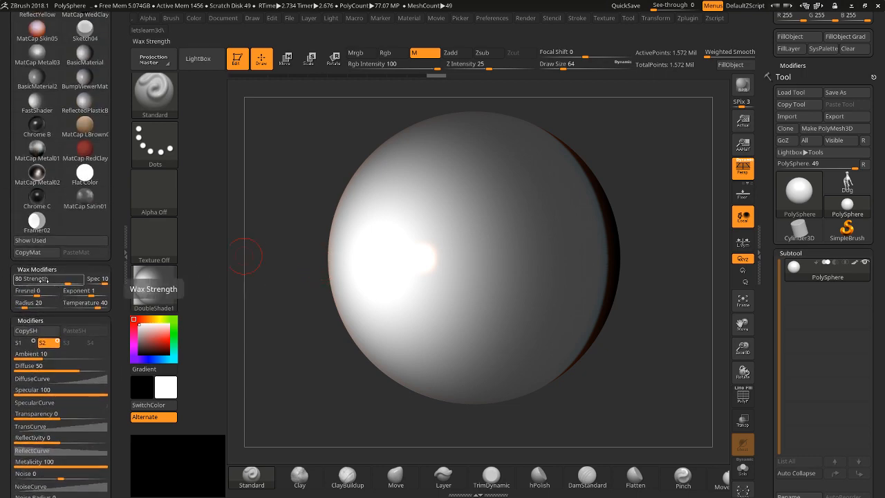
Step: Set the wax Strength of DoubleShade1 to 0 and render the sphere with BPR for comparison
left_click_drag(42, 279, 14, 279)
left_click_drag(8, 318, 9, 298)
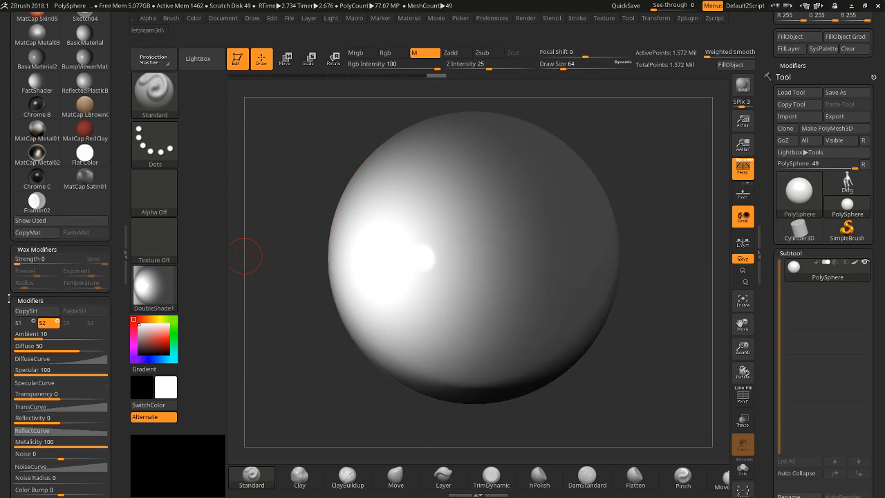
key("shift+r")
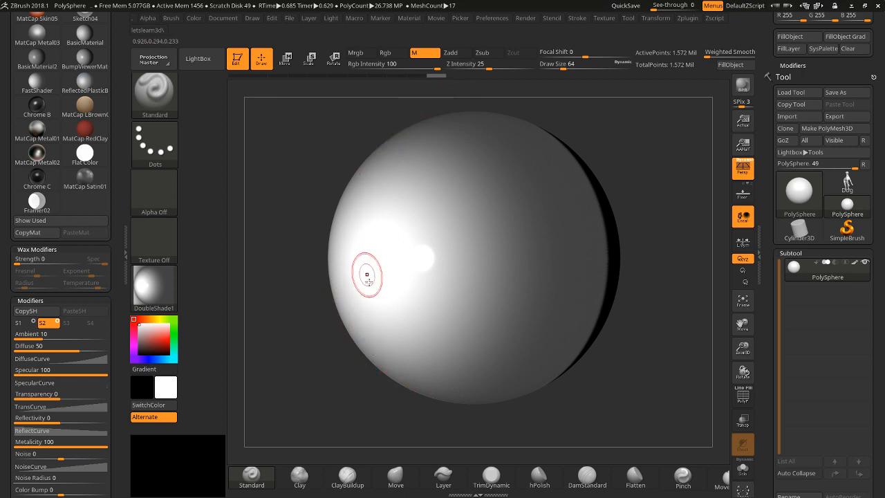
left_click_drag(286, 311, 281, 306)
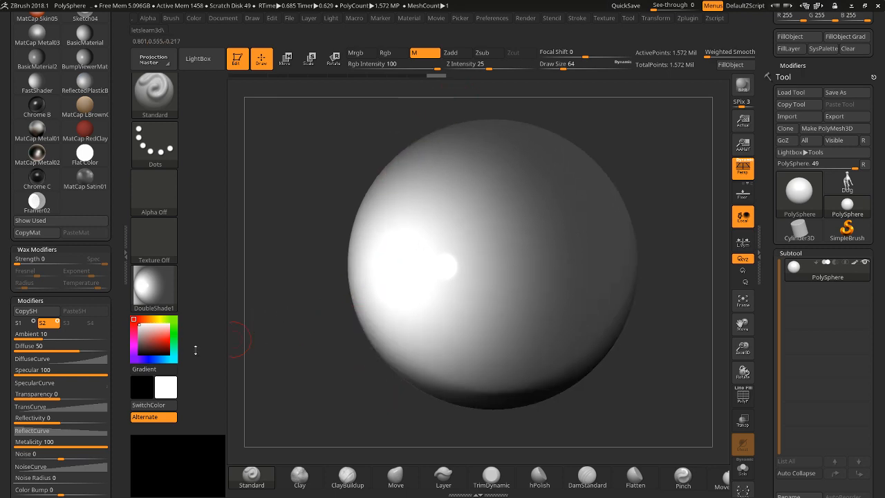
Step: Examine the shader modifiers of DoubleShade1 and locate that material among the Standard Materials in the material library
scroll(14, 266, "down", 3)
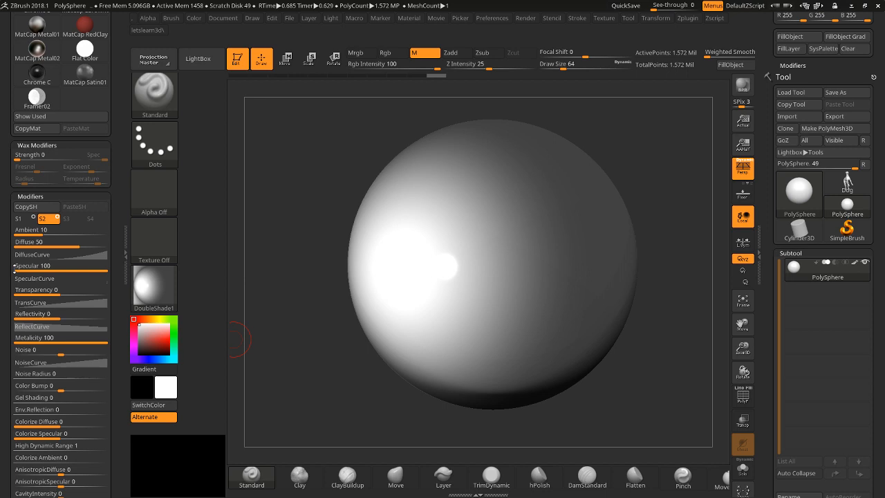
scroll(14, 266, "down", 1)
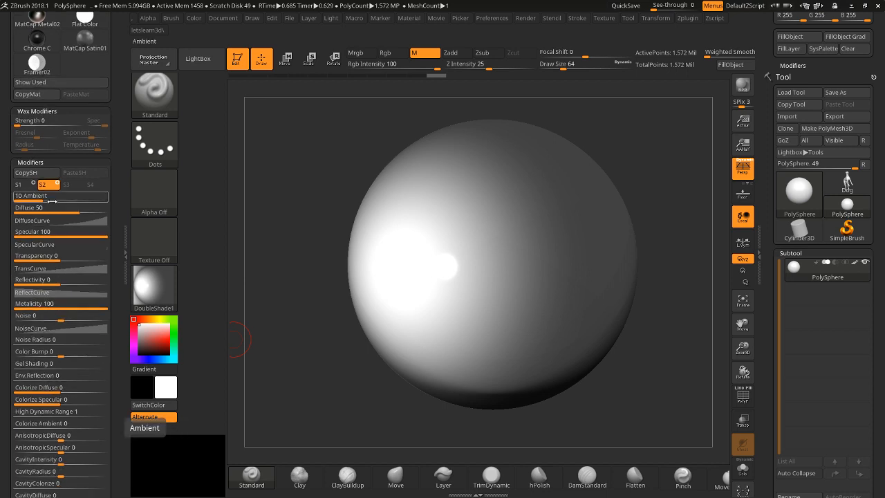
mouse_move(150, 299)
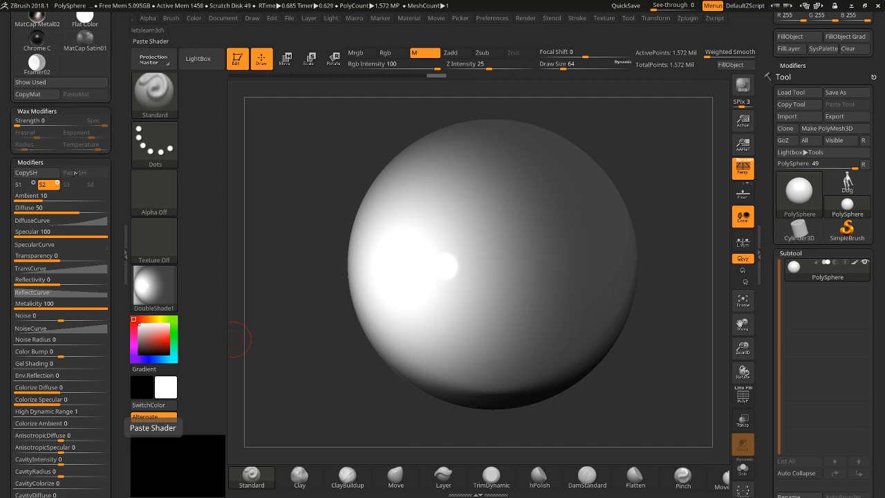
left_click(154, 285)
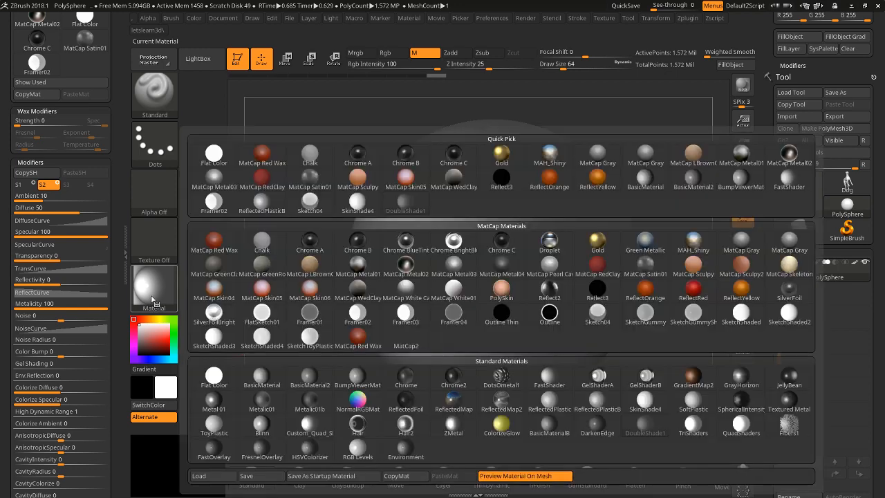
mouse_move(310, 272)
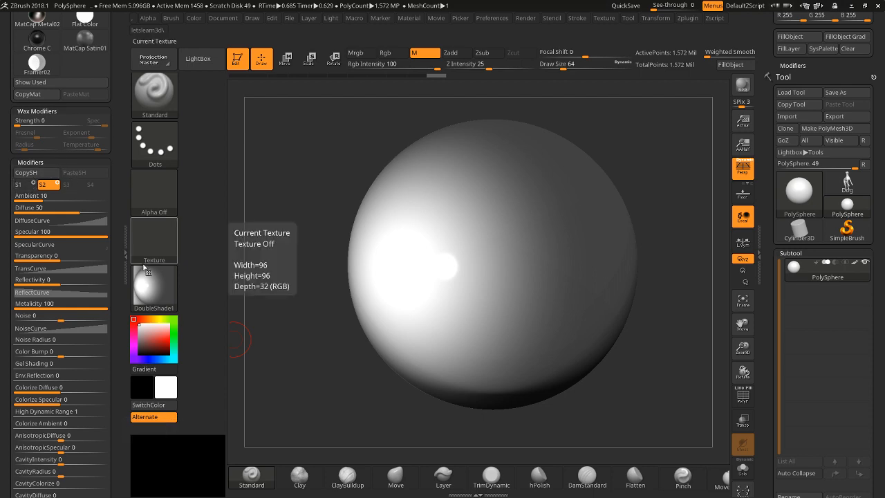
left_click(154, 285)
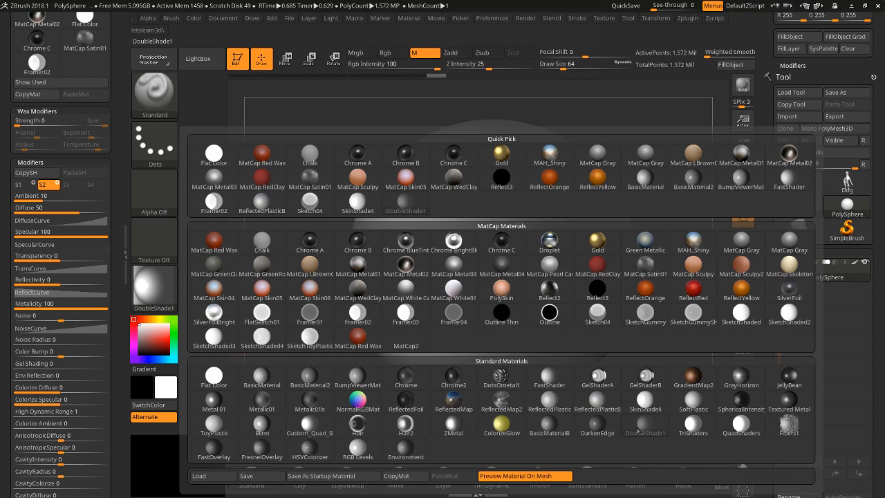
mouse_move(637, 430)
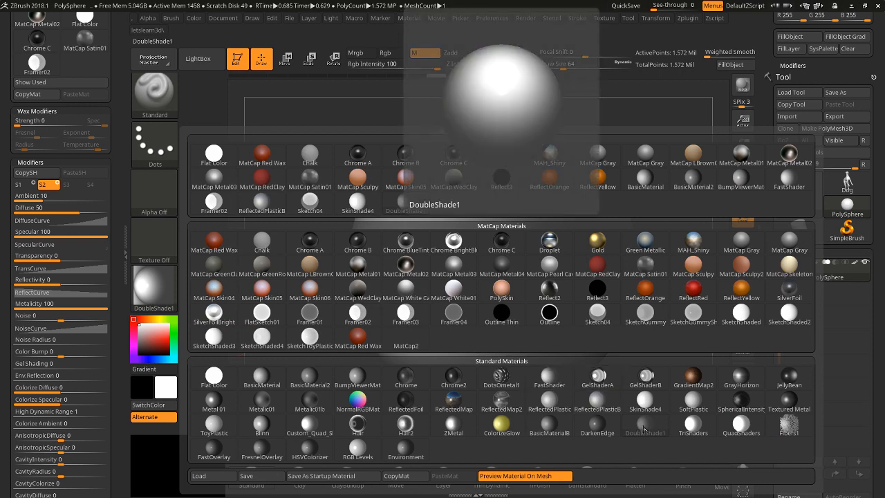
left_click(644, 429)
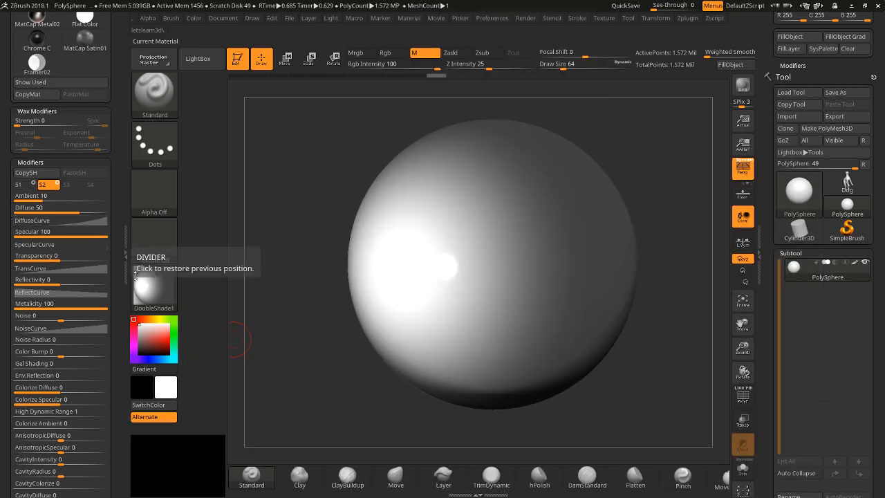
left_click(152, 302)
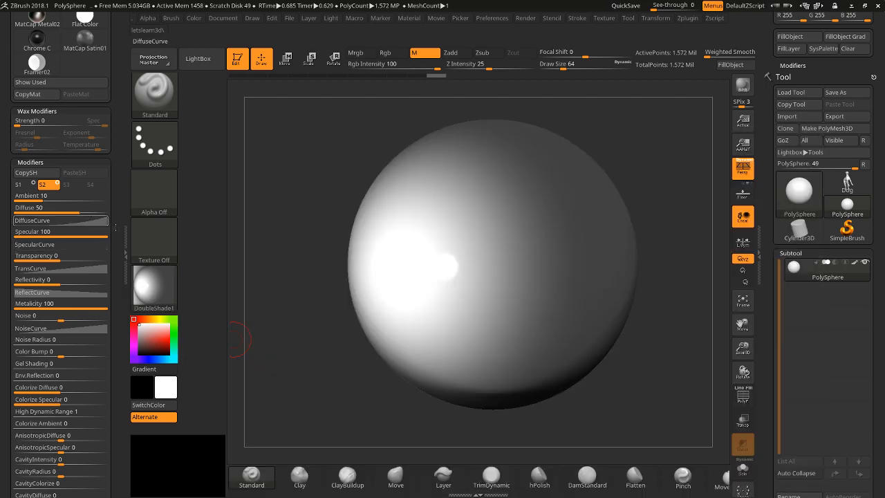
Step: Save the current DoubleShade1 material to disk as a ZMaterial file named letslearn3d_doubleshader
left_click(155, 283)
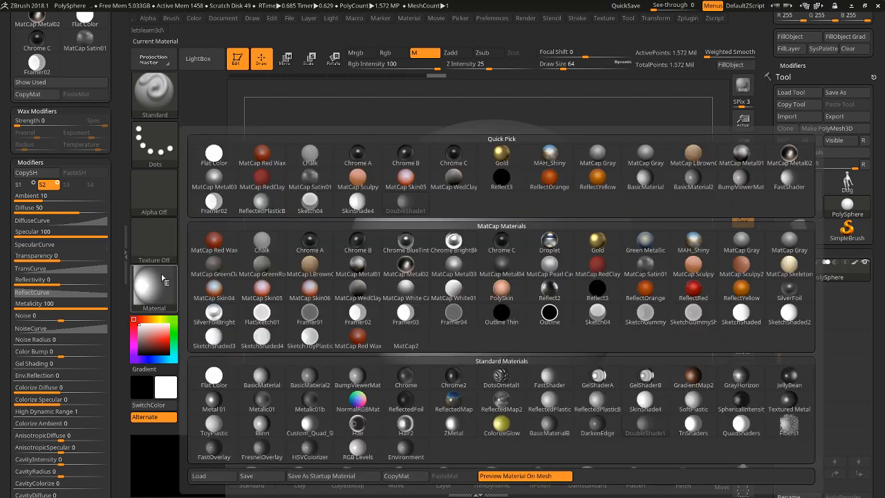
left_click(160, 286)
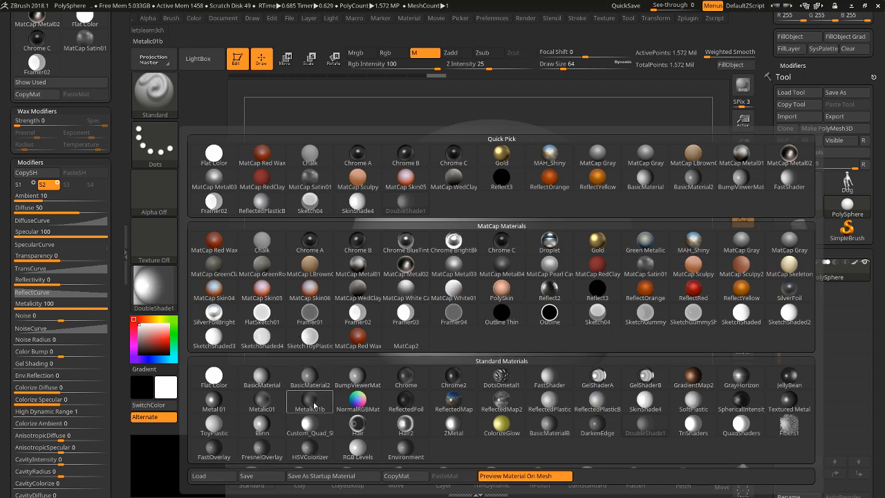
mouse_move(356, 428)
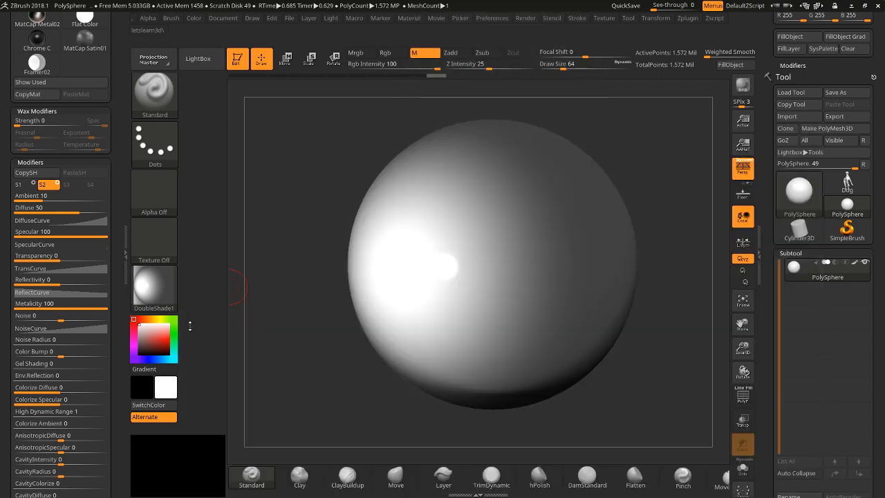
left_click(153, 238)
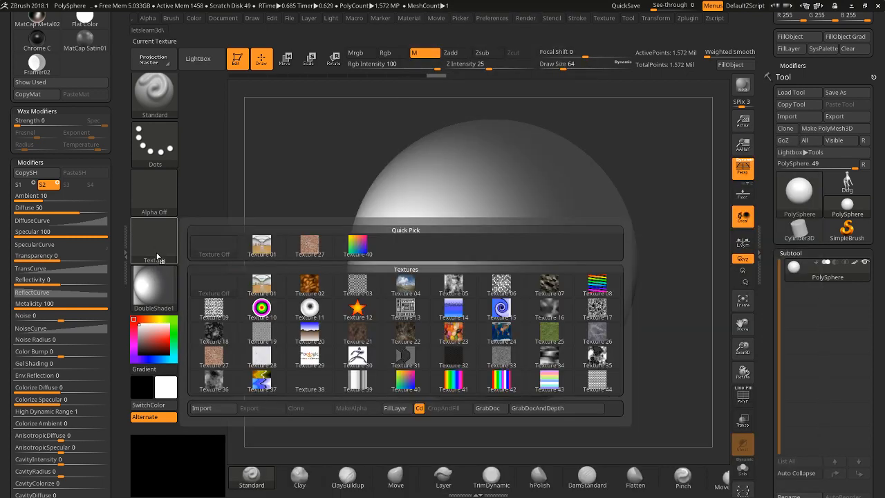
left_click(153, 285)
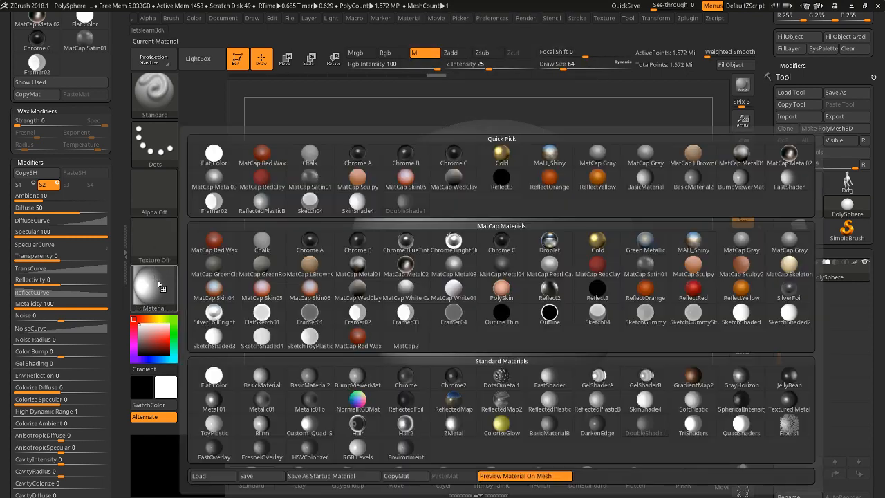
left_click(266, 476)
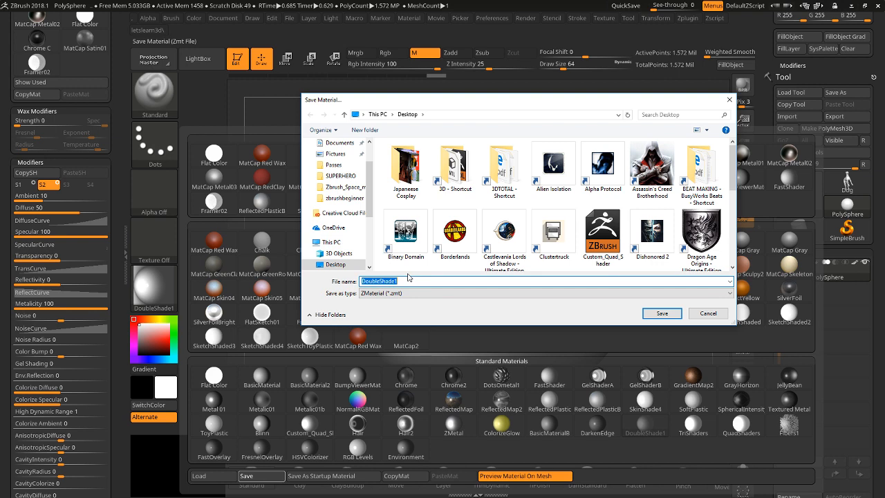
key("BackSpace")
key("Return")
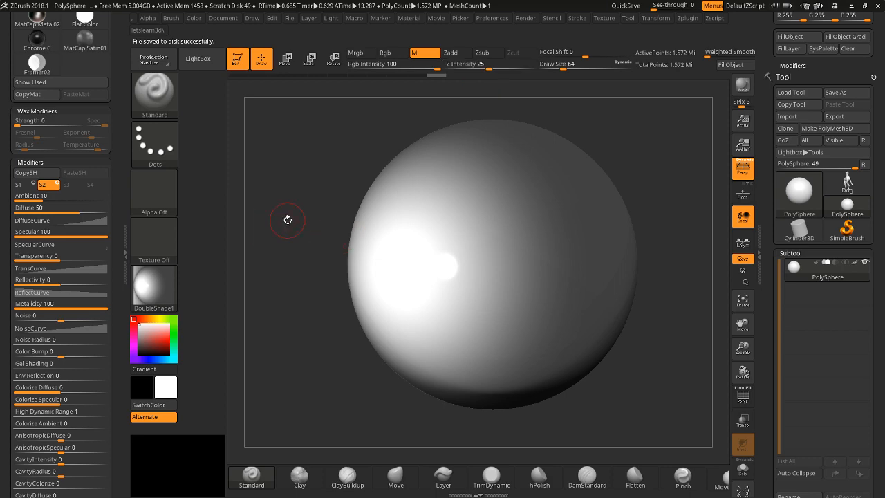
Step: Switch to the File Explorer window of the ZBrush 2018 ZStartup\Materials folder and show its full path
key("super")
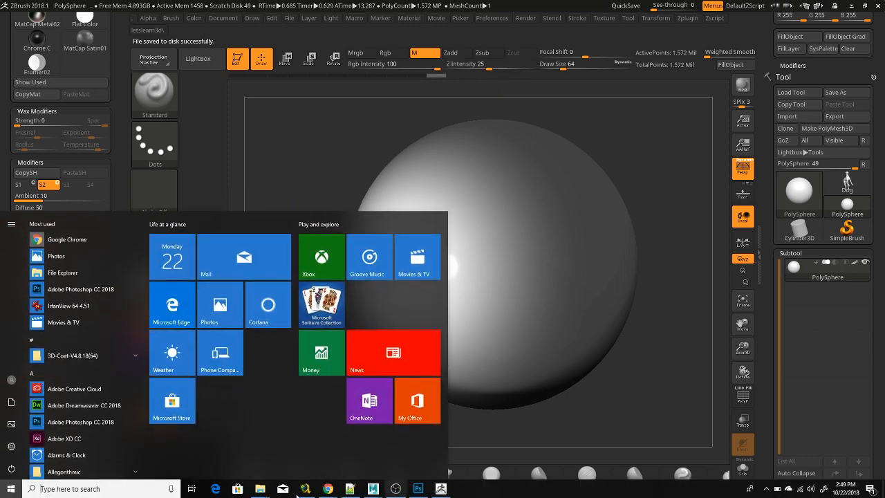
mouse_move(257, 492)
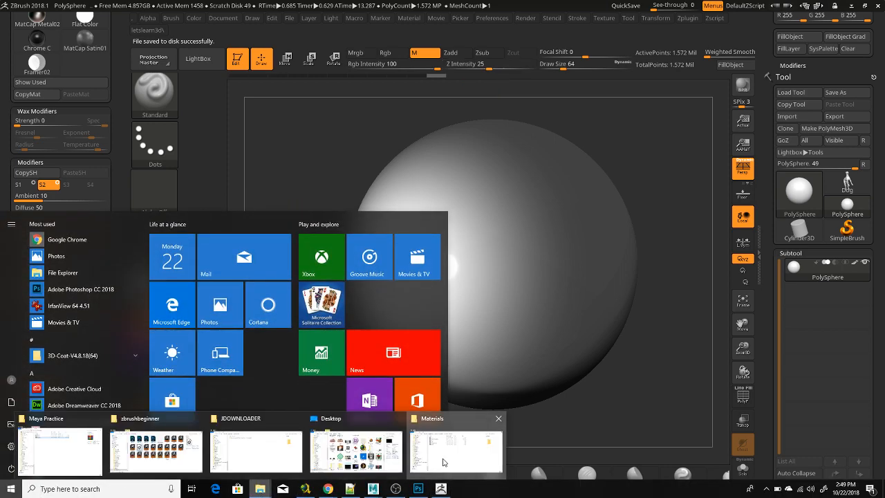
left_click(450, 452)
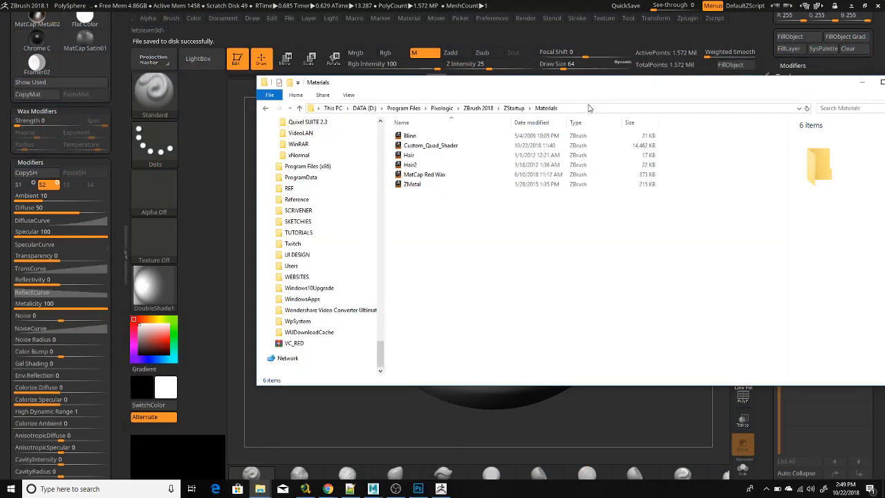
left_click(591, 109)
left_click_drag(614, 87, 531, 103)
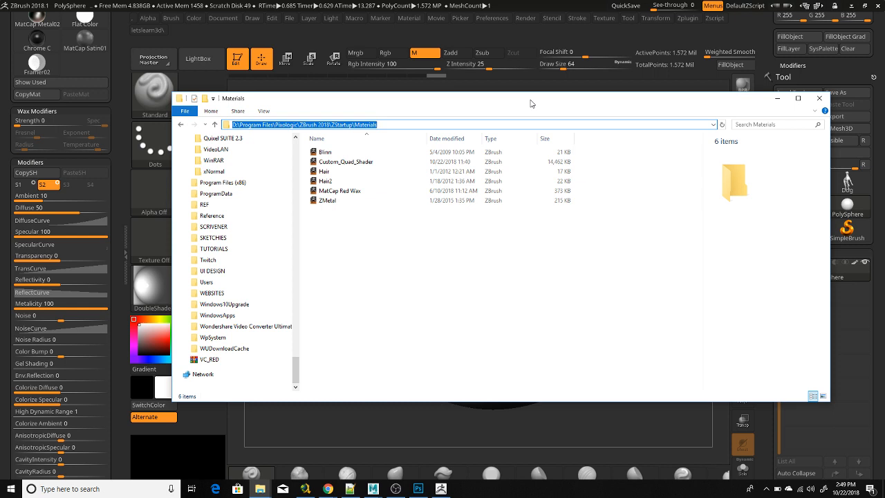
Step: Examine the path of the startup Materials folder and select the Custom_Quad_Shader material file in it
left_click(365, 279)
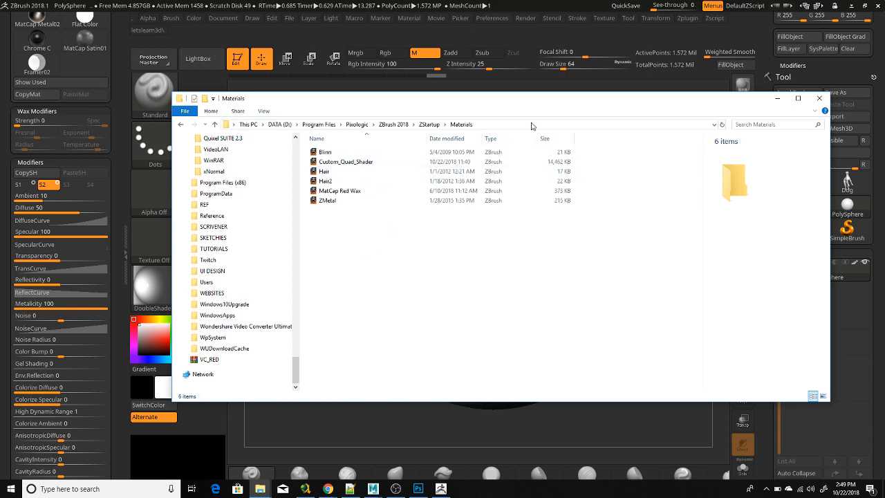
left_click(531, 124)
left_click(367, 265)
left_click(459, 125)
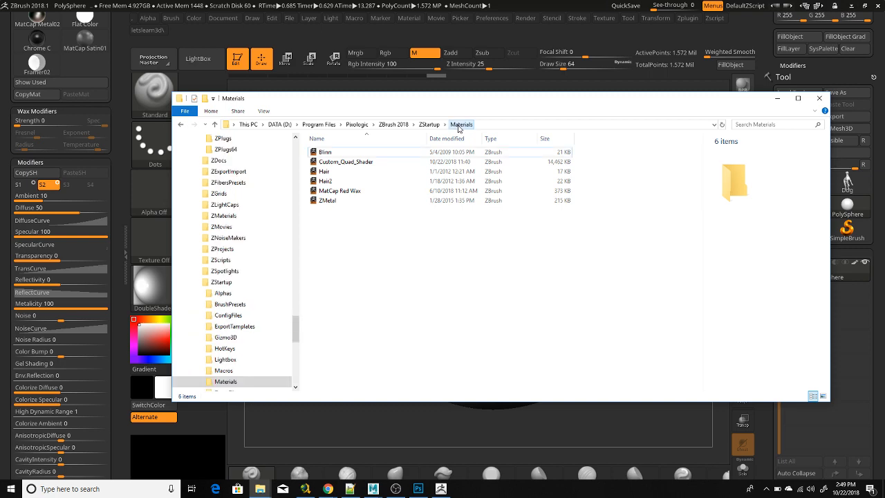
left_click(352, 162)
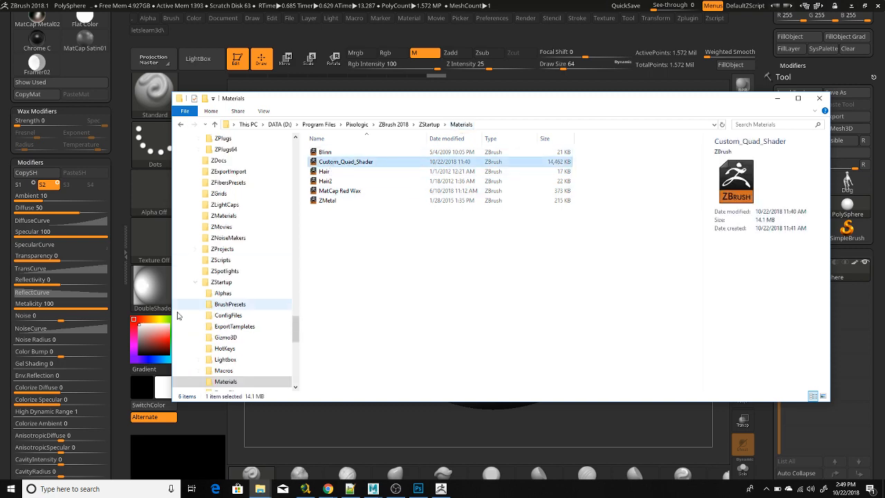
Step: Return to ZBrush and examine the material library and the current letslearn3d_doubleshader material
left_click(160, 296)
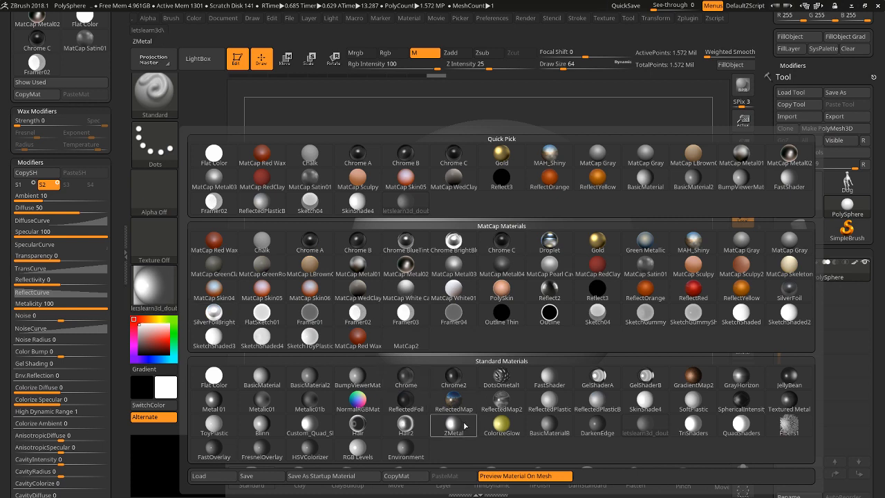
mouse_move(328, 428)
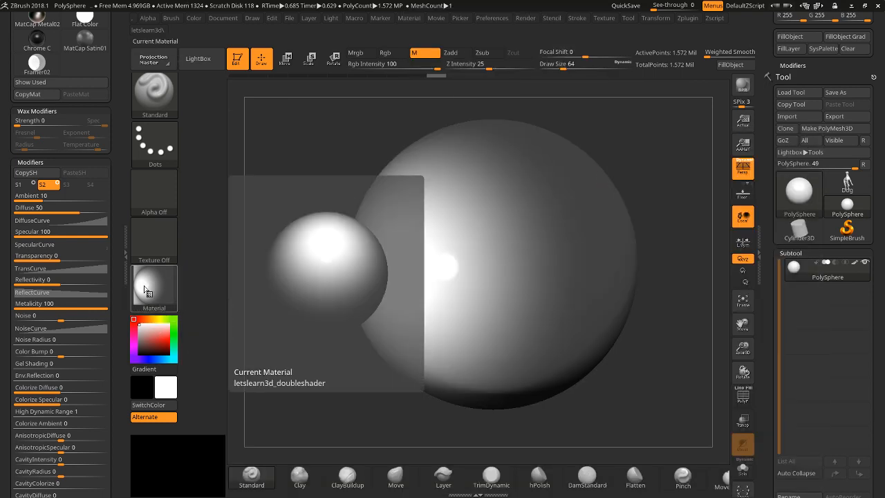
left_click(154, 283)
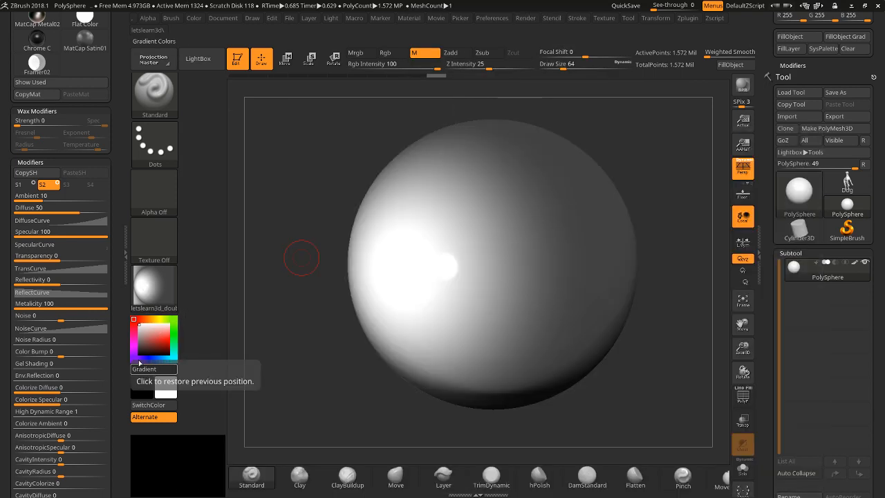
mouse_move(163, 296)
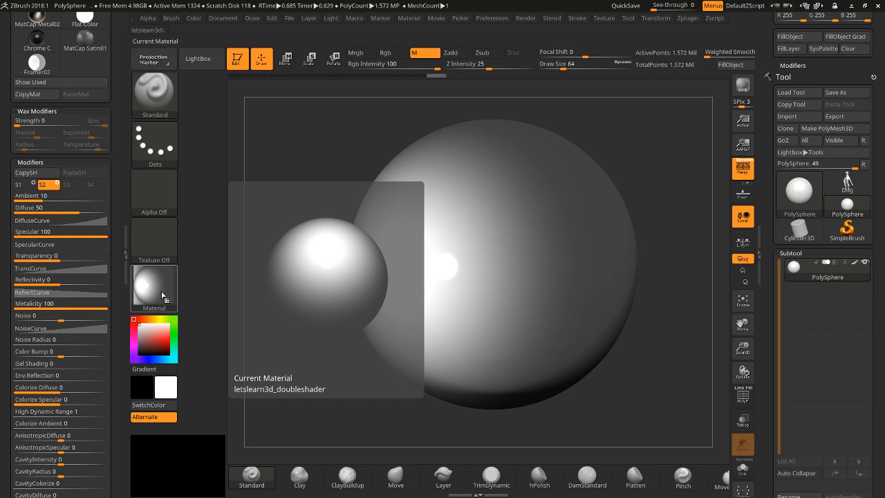
left_click(163, 295)
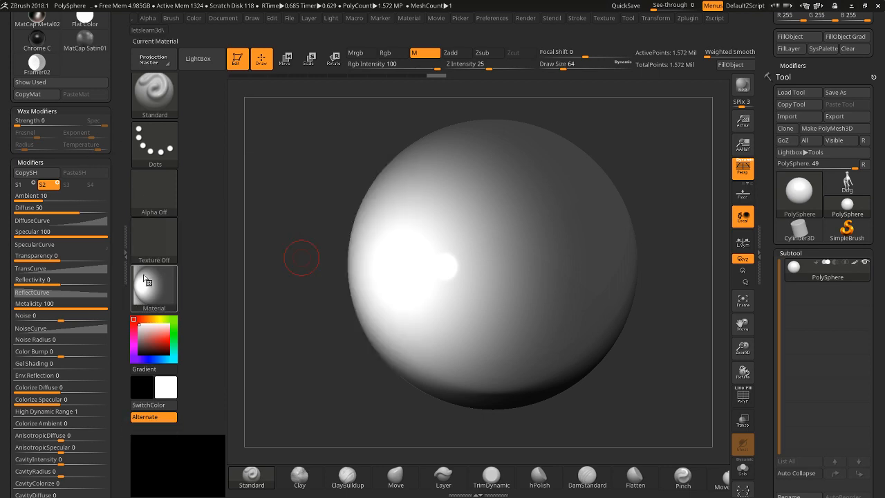
left_click(146, 280)
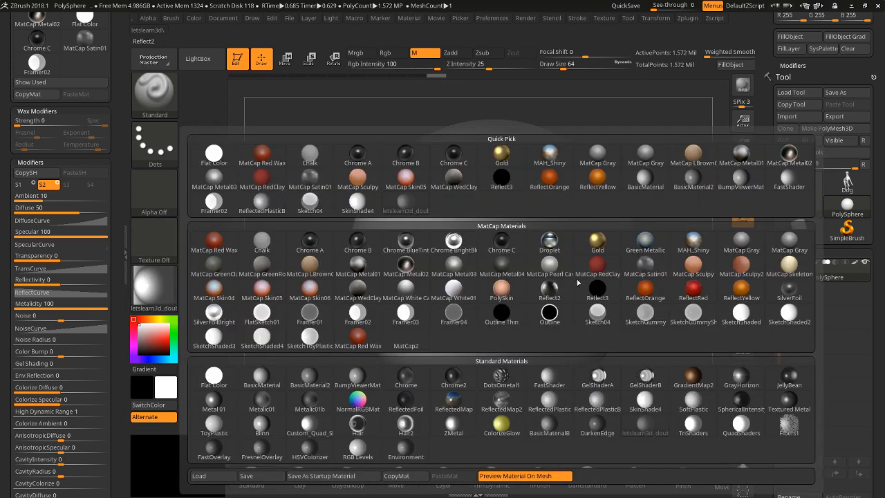
left_click(346, 250)
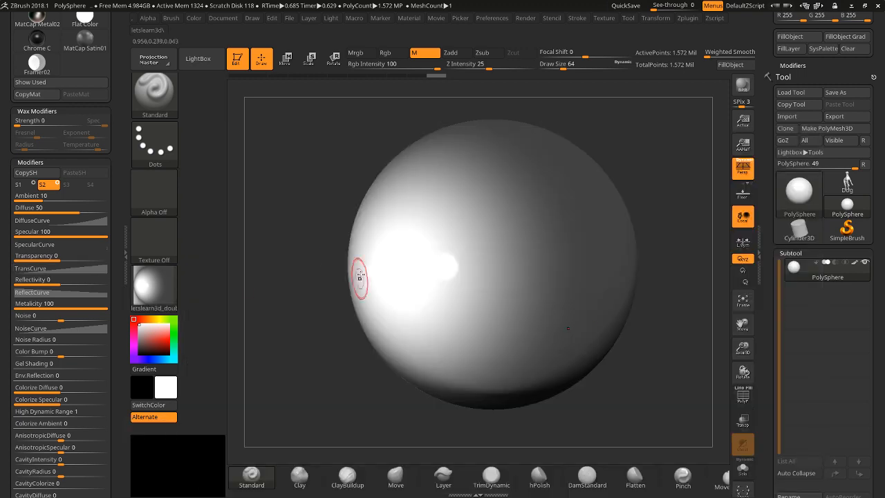
left_click(158, 299)
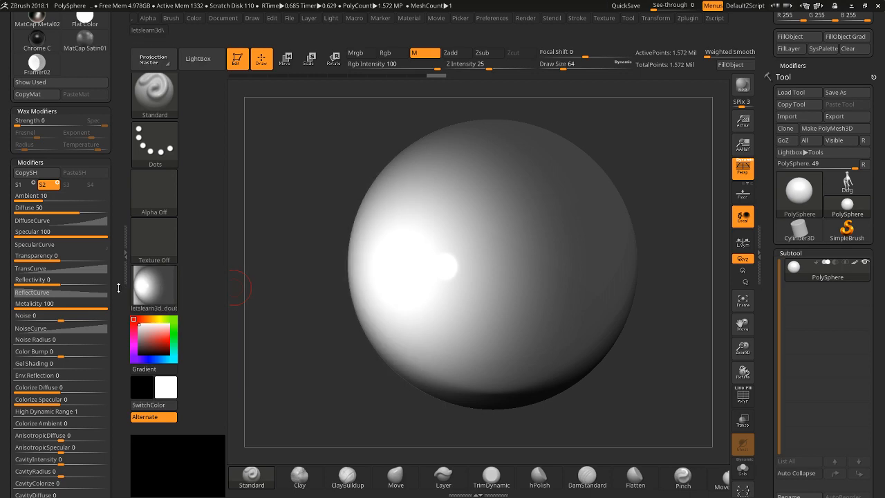
mouse_move(135, 289)
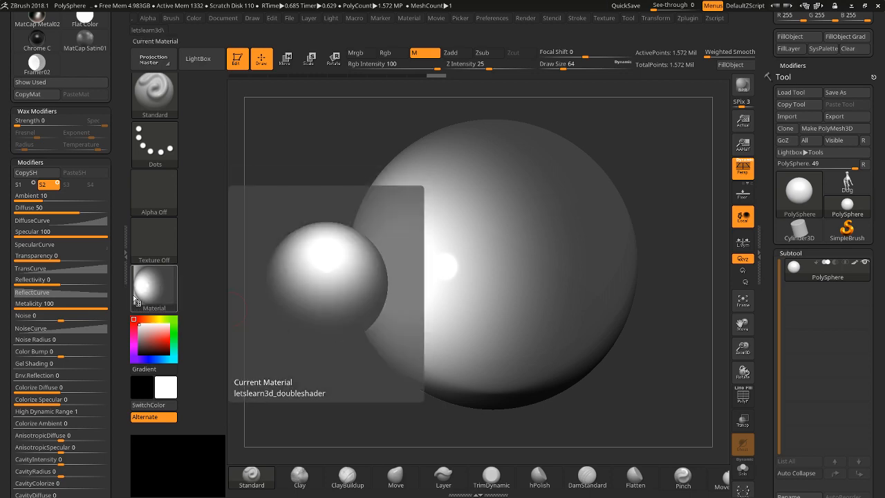
Step: Switch to Chrome and open the pixologic.com website in the empty tab
key("super")
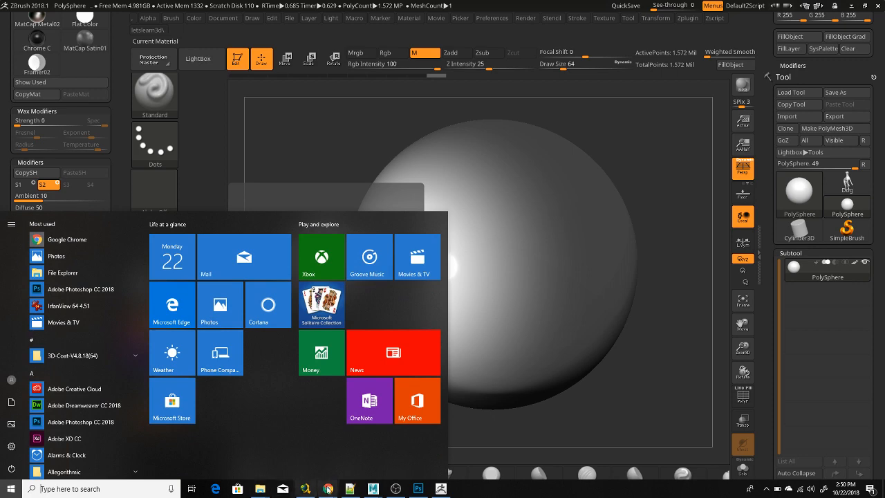
mouse_move(329, 490)
left_click(377, 453)
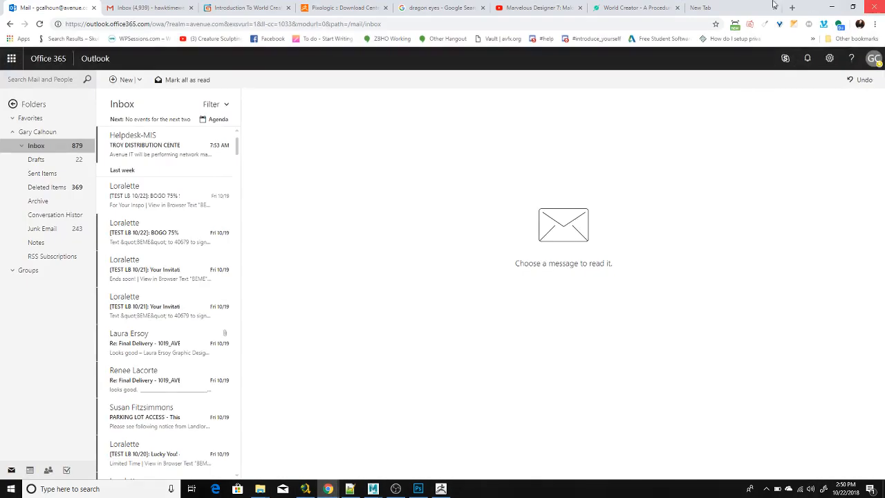
left_click(728, 5)
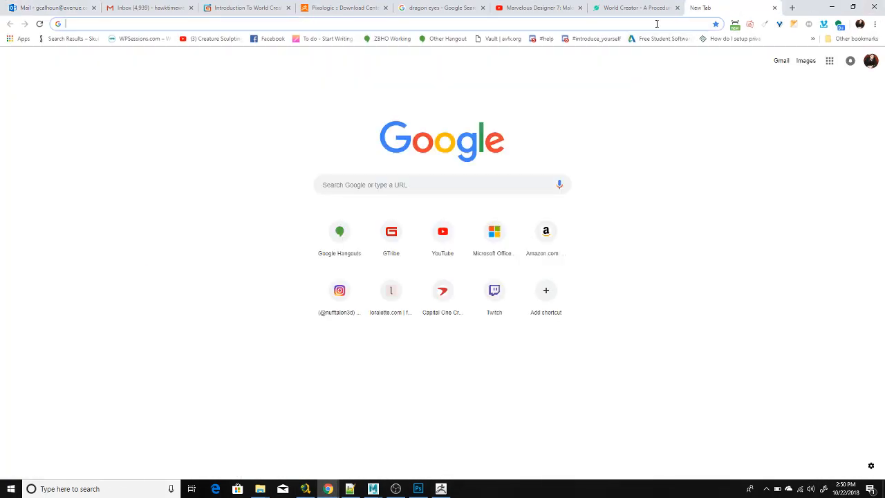
type("pixologic")
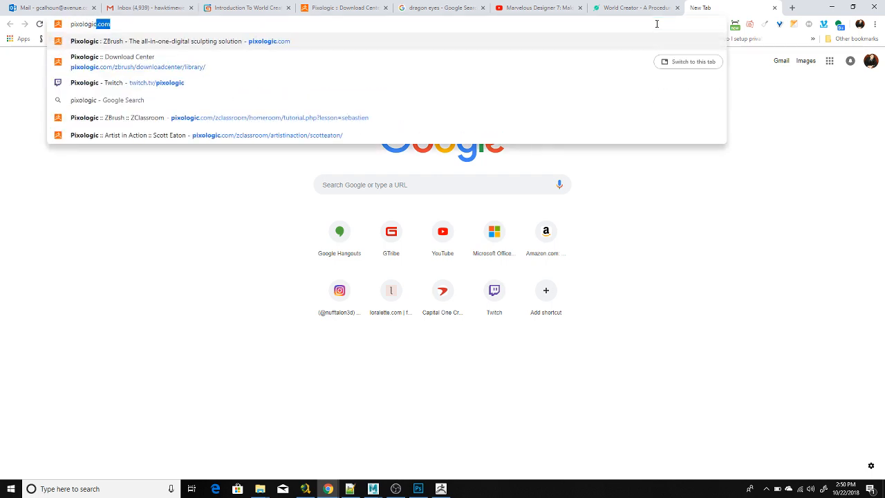
key("Return")
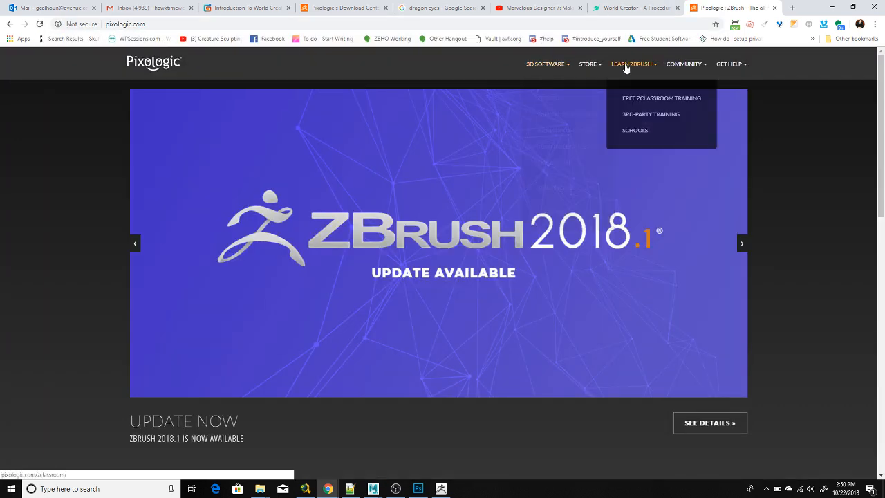
Step: Look through the Pixologic site's navigation and open the Download Center
mouse_move(681, 63)
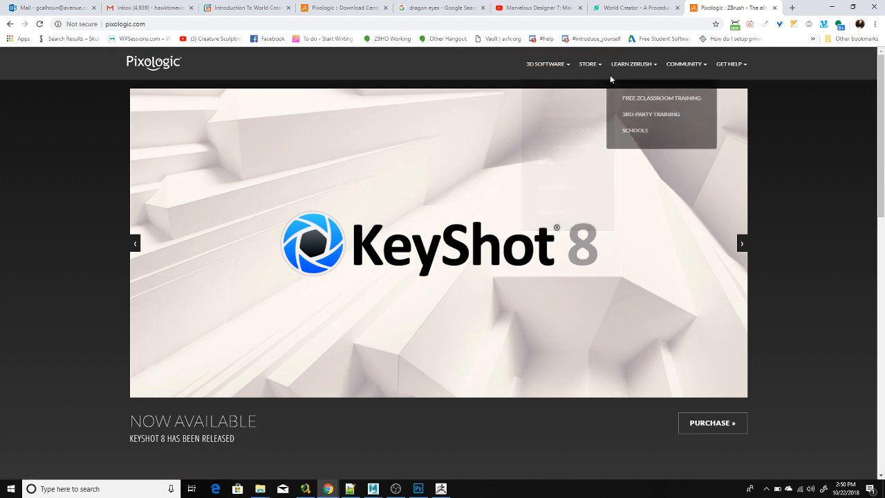
mouse_move(580, 73)
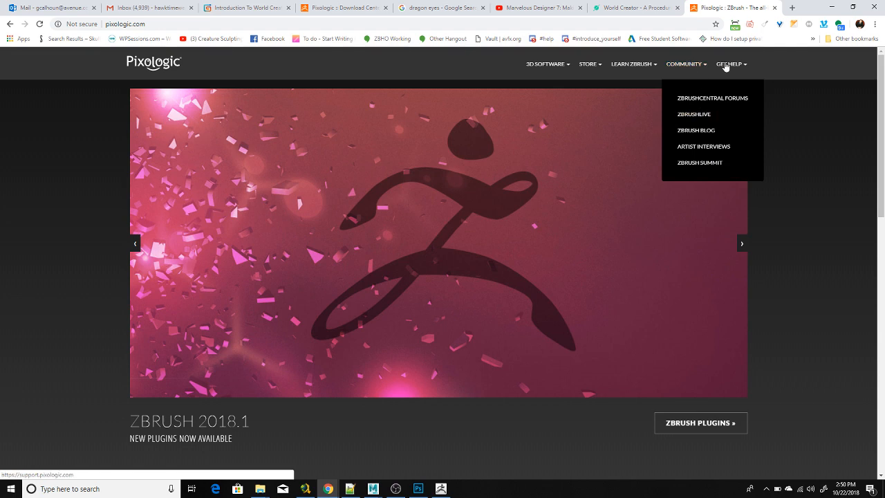
mouse_move(725, 66)
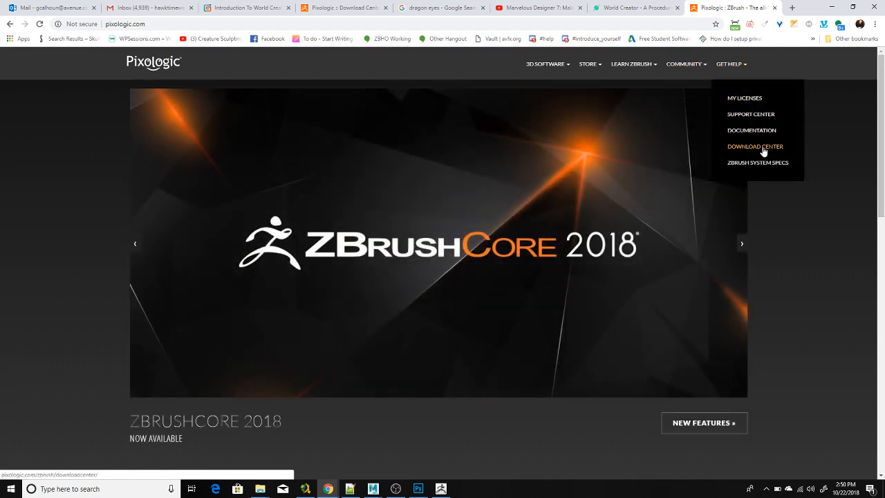
left_click(755, 146)
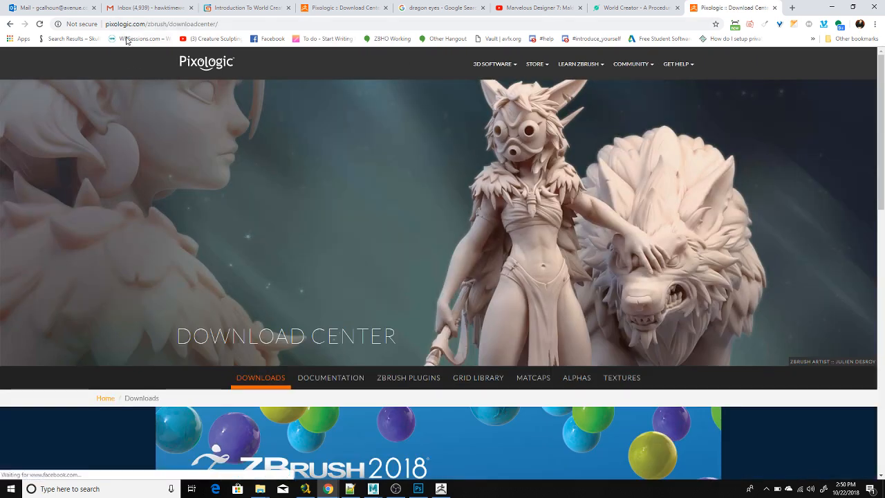
Step: Open the Download Center's Matcaps library and look over its categories and newly added materials
scroll(69, 185, "down", 3)
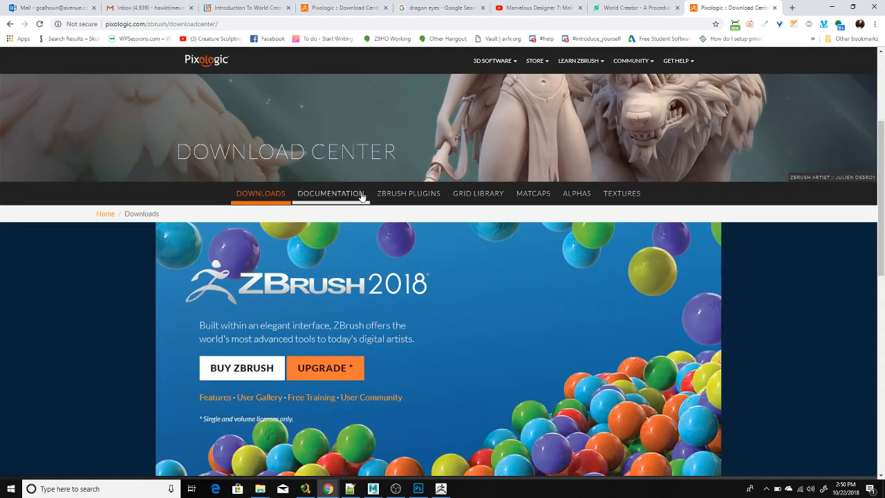
left_click(532, 195)
scroll(394, 222, "down", 3)
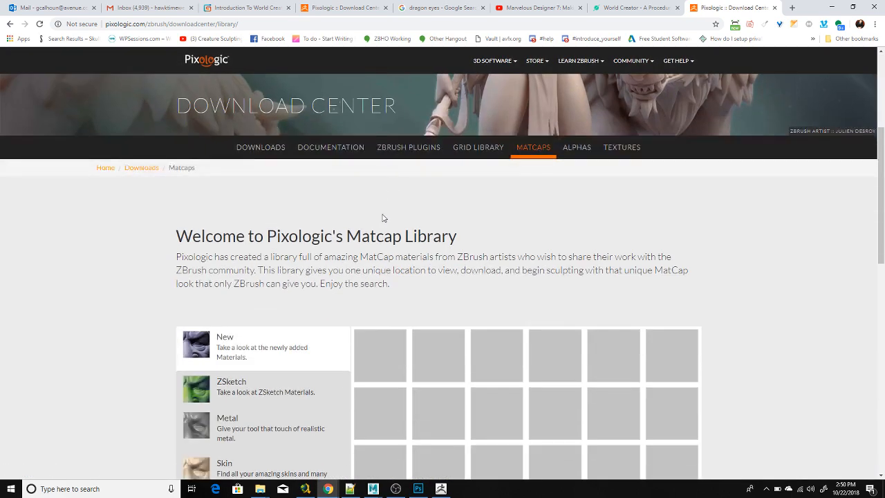
scroll(345, 211, "down", 3)
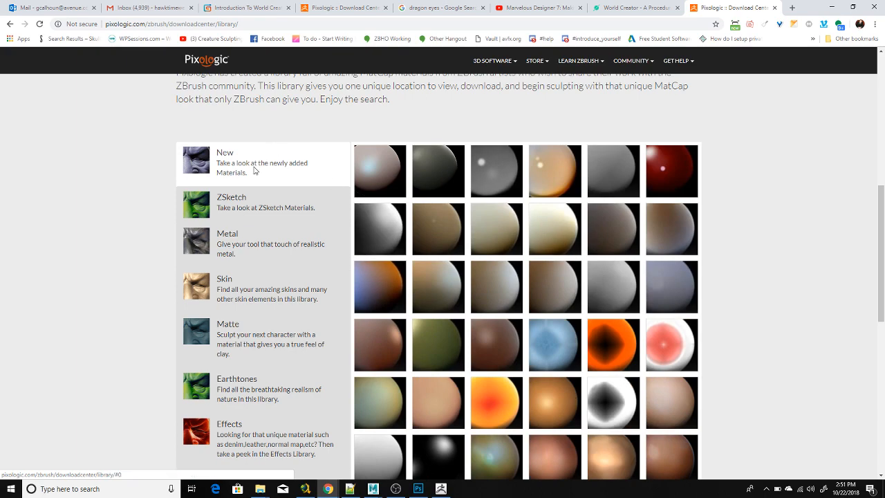
Step: Browse the newly added MatCaps, download the Loden 03 material as a zip, and close its preview
scroll(268, 279, "down", 6)
scroll(251, 292, "up", 6)
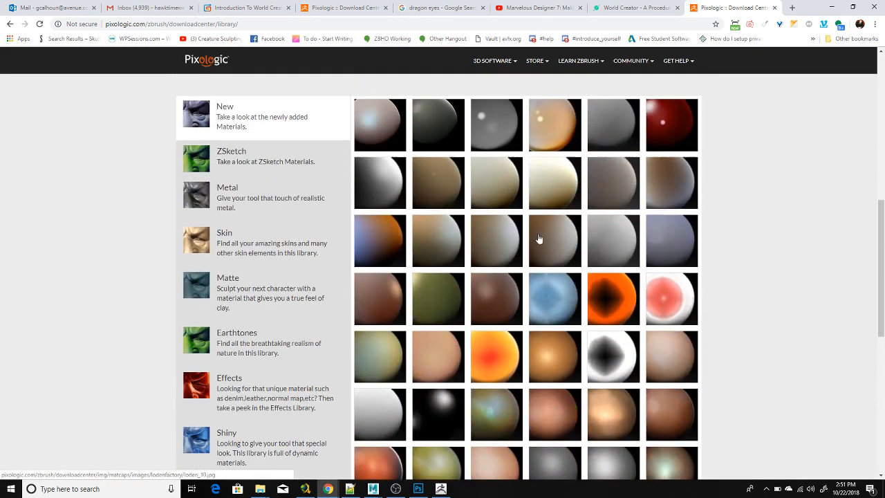
scroll(539, 238, "up", 2)
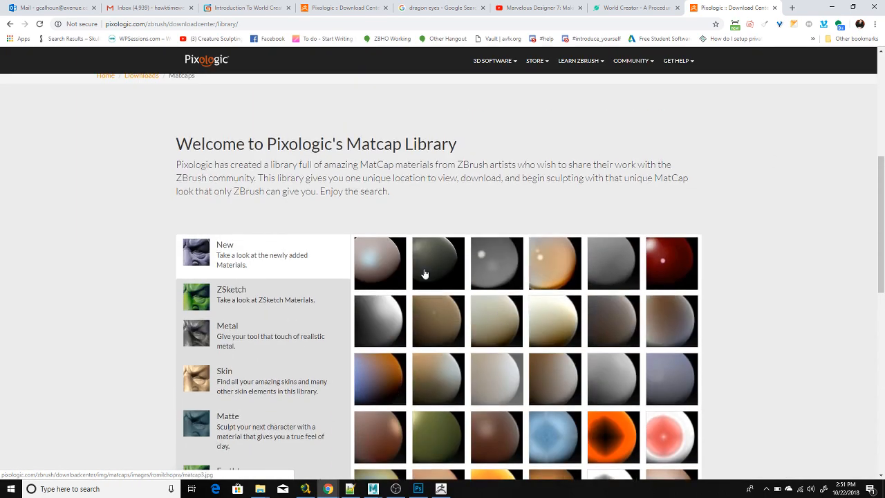
left_click(269, 304)
left_click(277, 263)
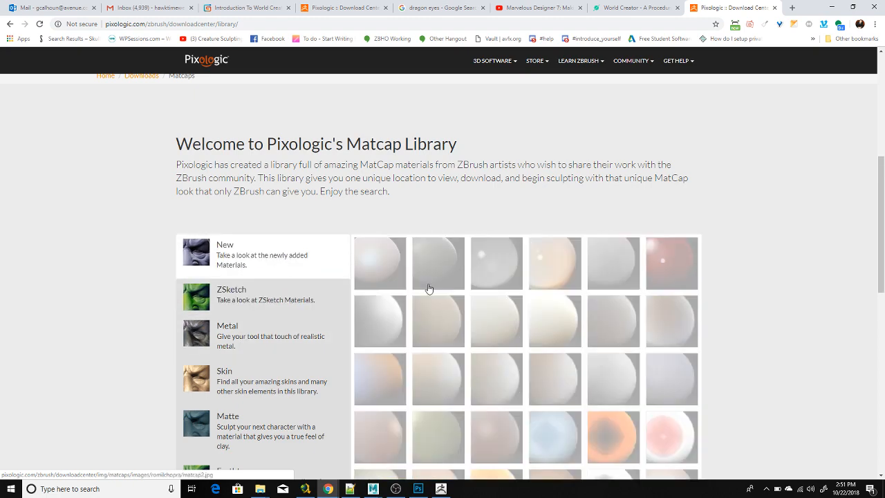
scroll(443, 277, "down", 1)
left_click(490, 245)
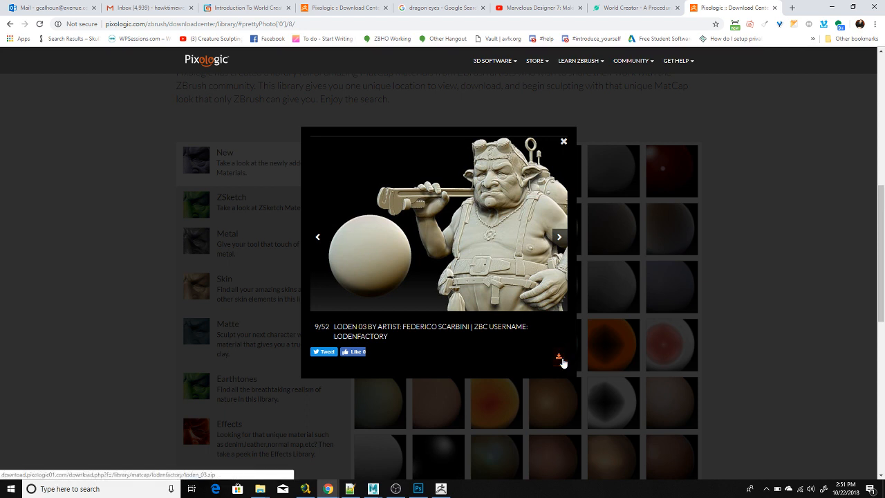
left_click(561, 361)
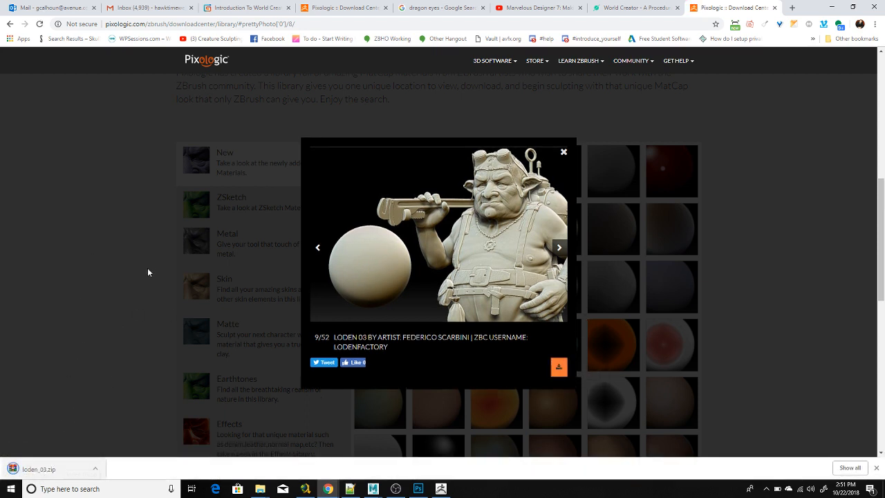
left_click(564, 152)
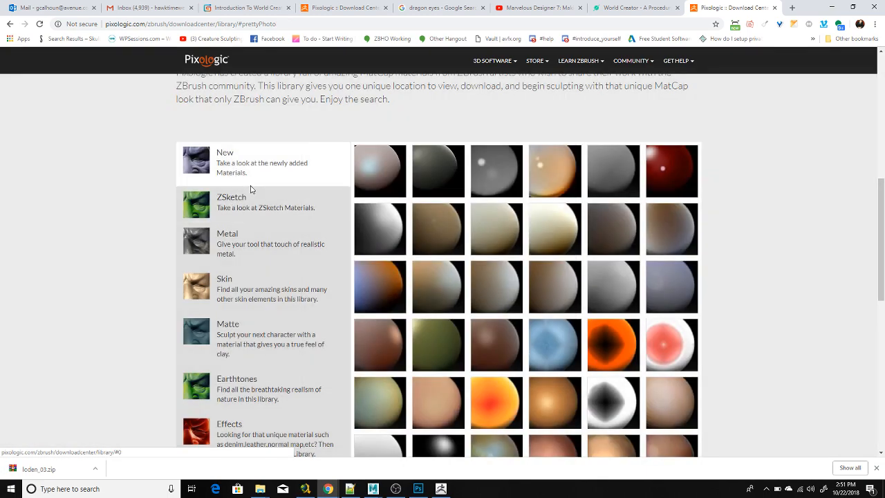
Step: Look through the ZSketch, Metal, Skin and Matte categories of the Matcap library
left_click(251, 206)
left_click(253, 246)
left_click(262, 284)
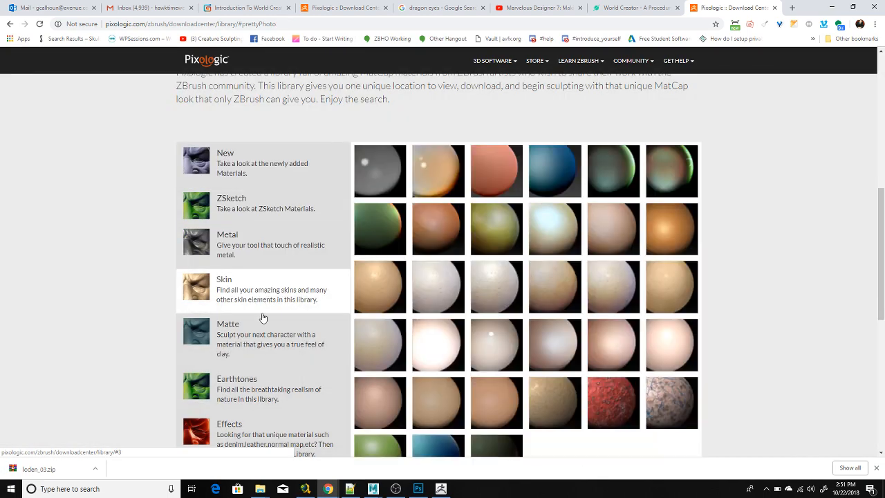
left_click(261, 339)
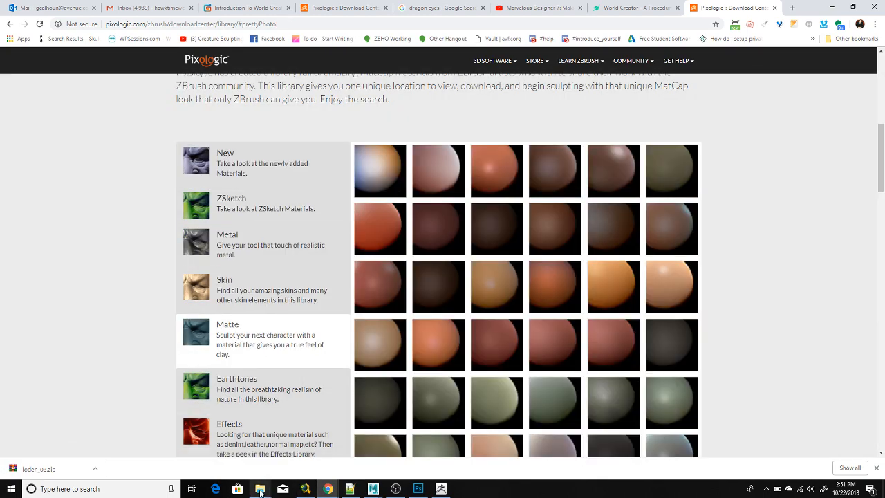
Step: Switch to the File Explorer Materials window, look into the ZMaterials folder of ZBrush 2018, and return to the ZBrush 2018 folder
mouse_move(260, 488)
left_click(474, 453)
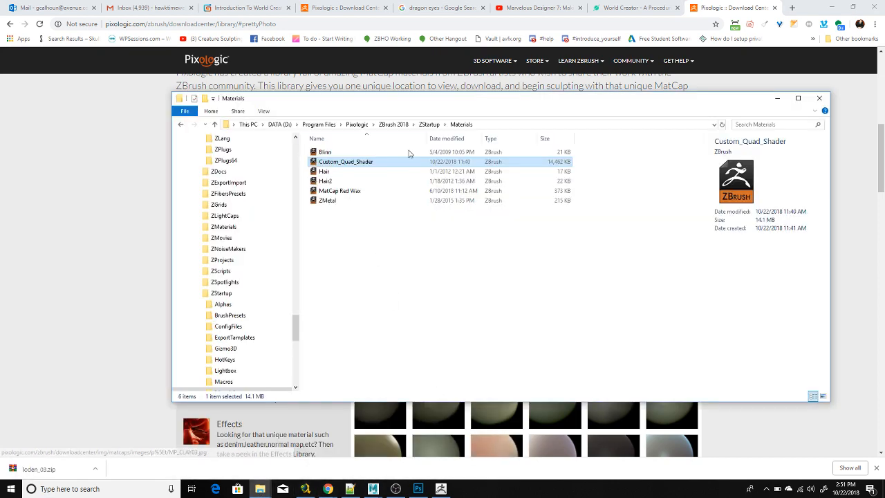
left_click(425, 127)
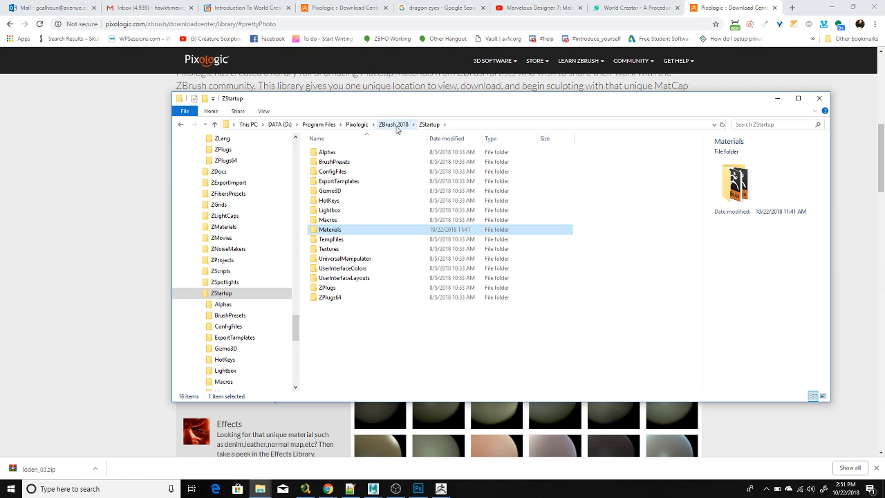
left_click(397, 128)
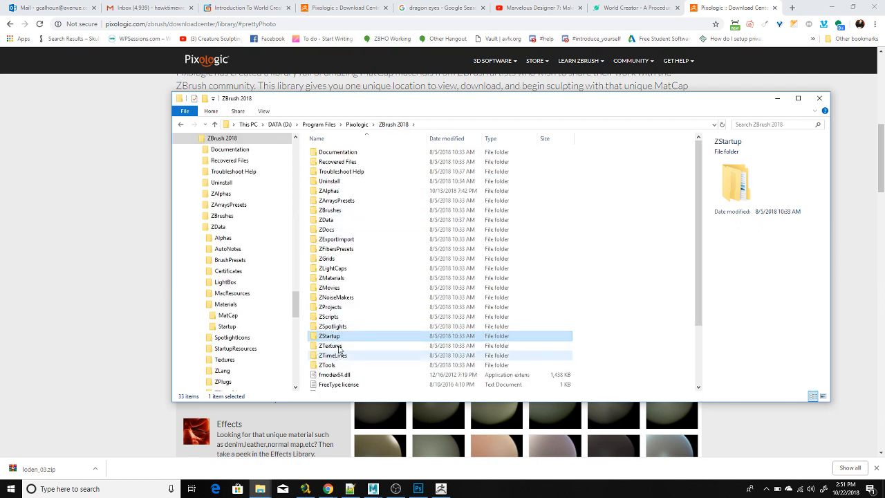
double_click(339, 278)
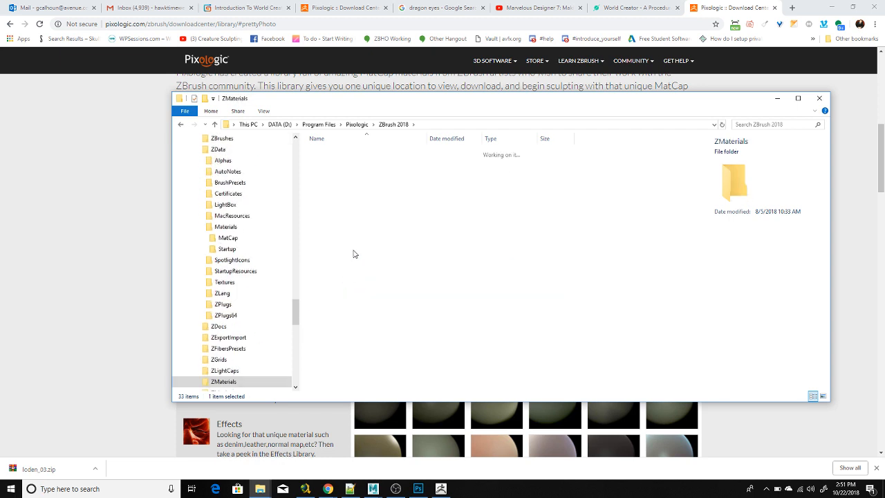
left_click(180, 125)
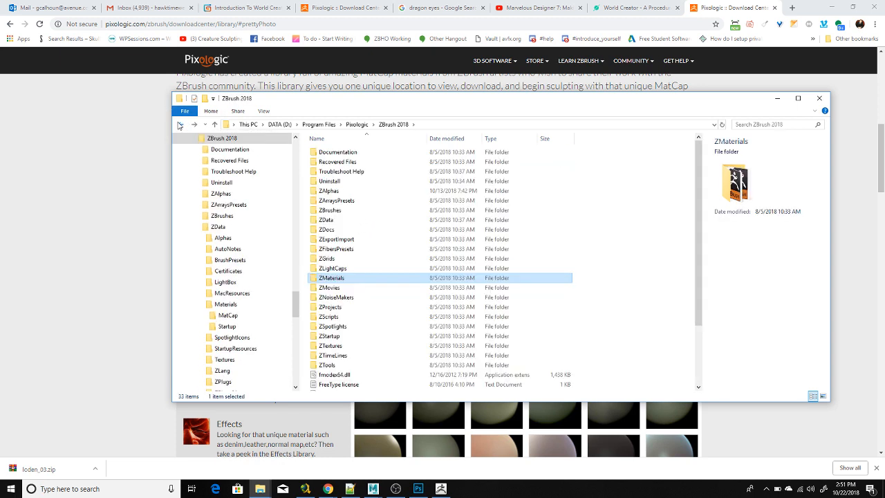
Step: Open the Materials folder inside ZStartup to show where downloaded materials belong, and minimize File Explorer
left_click(337, 336)
double_click(336, 336)
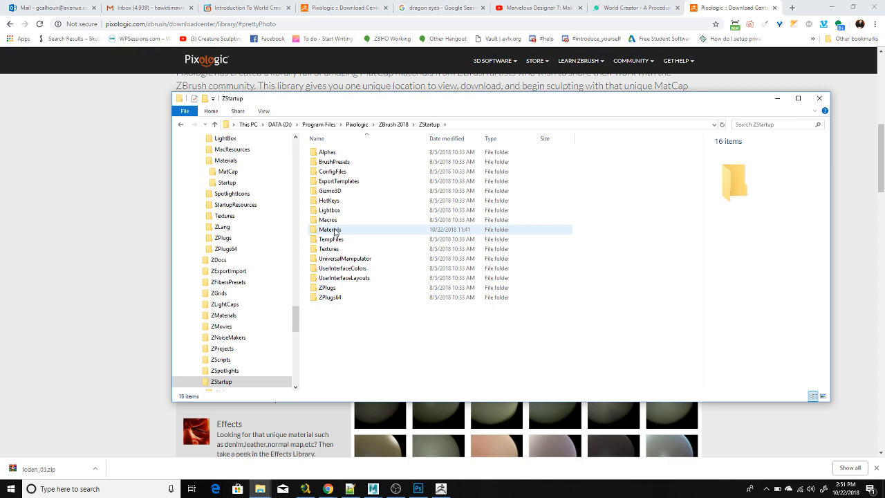
left_click(335, 230)
double_click(335, 230)
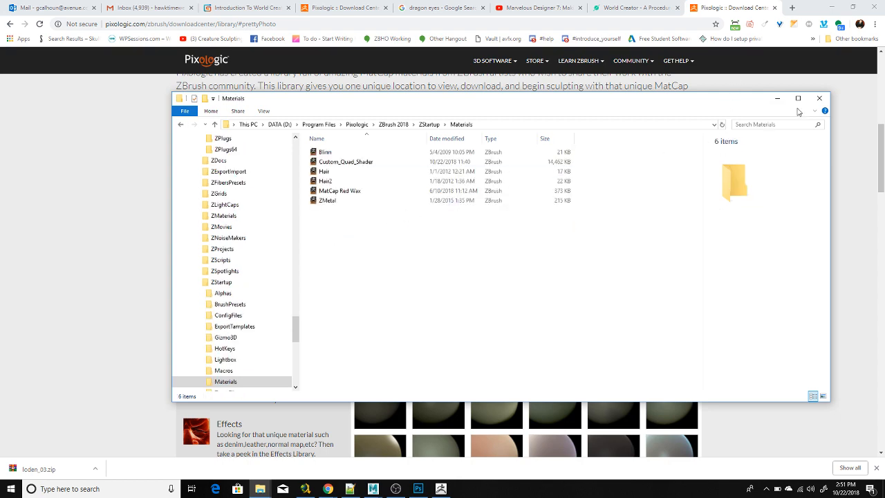
left_click(777, 100)
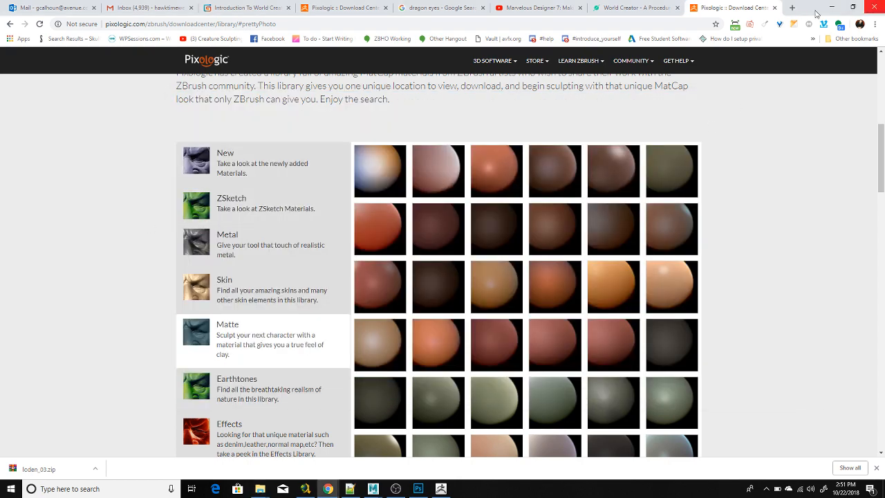
Step: Move the Chrome window out of the way and return to ZBrush
left_click_drag(844, 5, 505, 124)
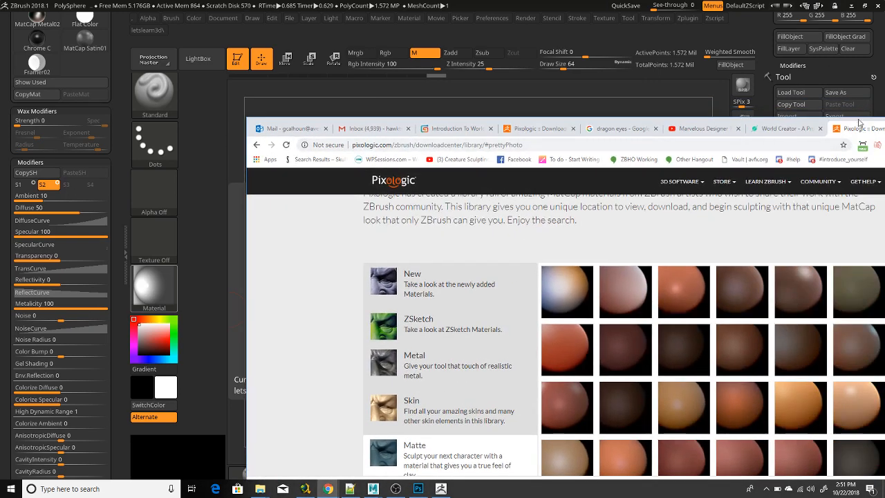
left_click_drag(859, 123, 584, 90)
left_click(683, 92)
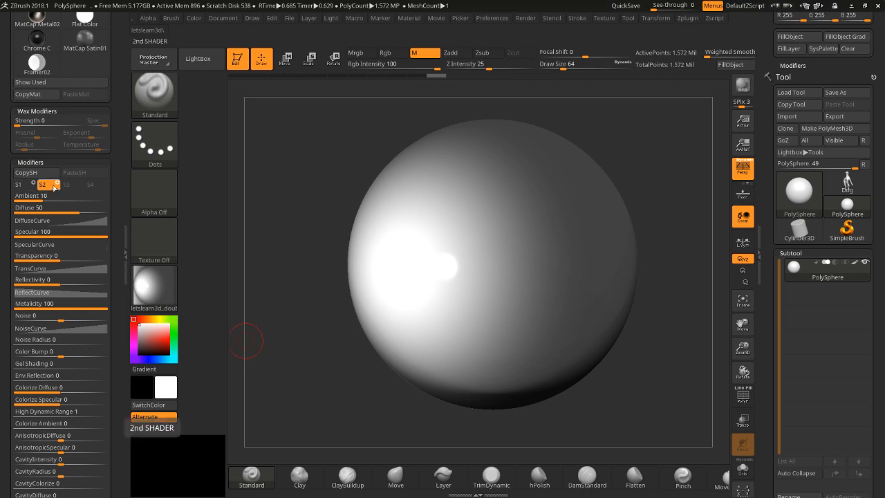
Step: Turn off the material's second shader, and toggle the first shader off and back on to compare the effect on the sphere
left_click(57, 184)
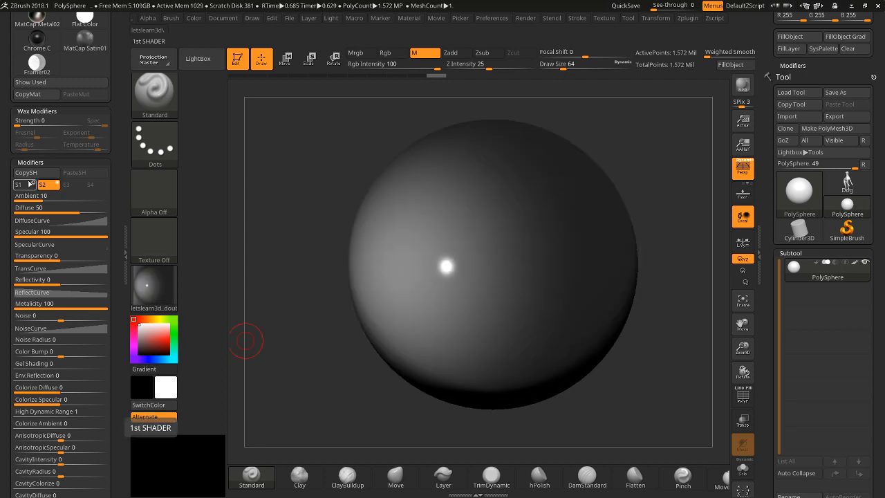
left_click(33, 184)
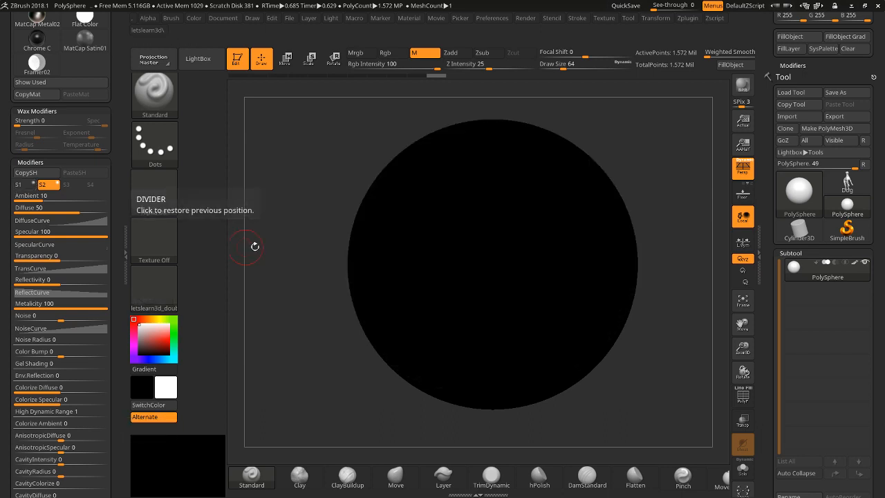
left_click_drag(253, 245, 296, 237)
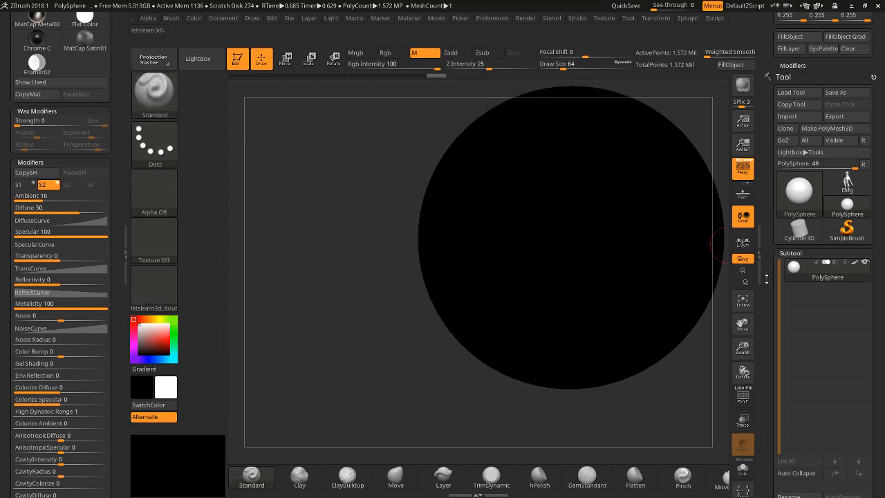
left_click_drag(744, 325, 707, 346)
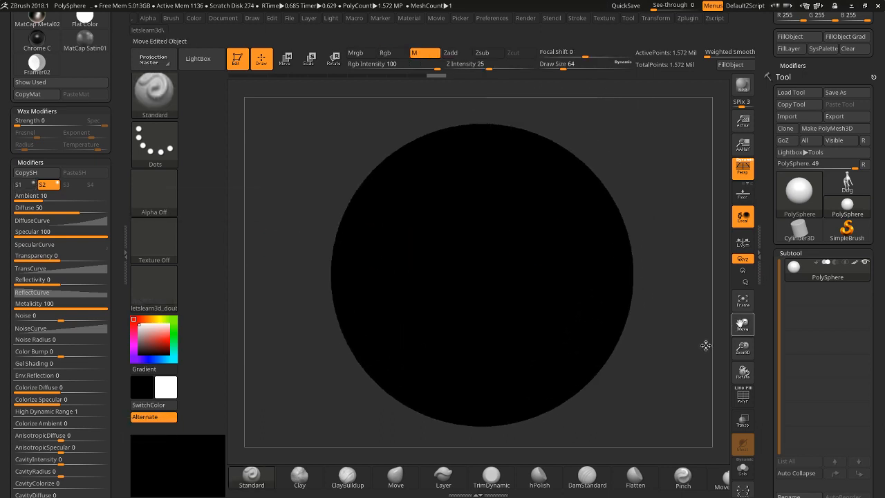
left_click(33, 184)
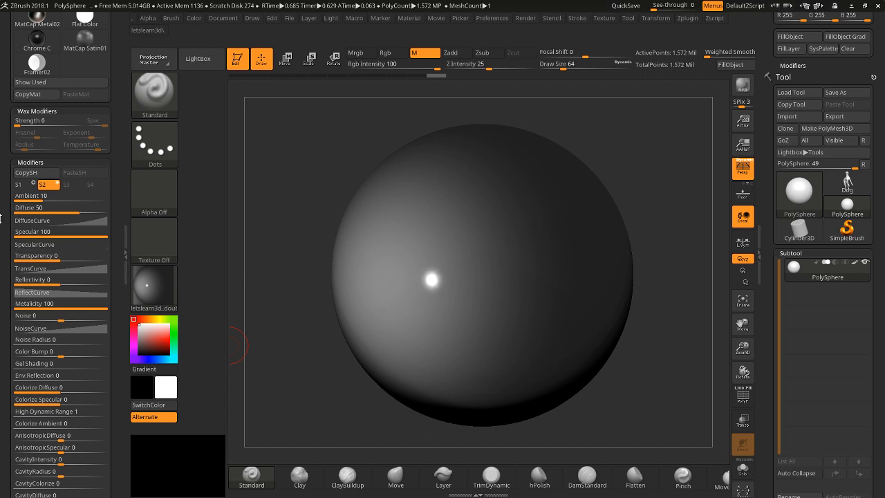
Step: Set the second shader's Ambient to 17 and its ambient color to green
scroll(1, 211, "down", 1)
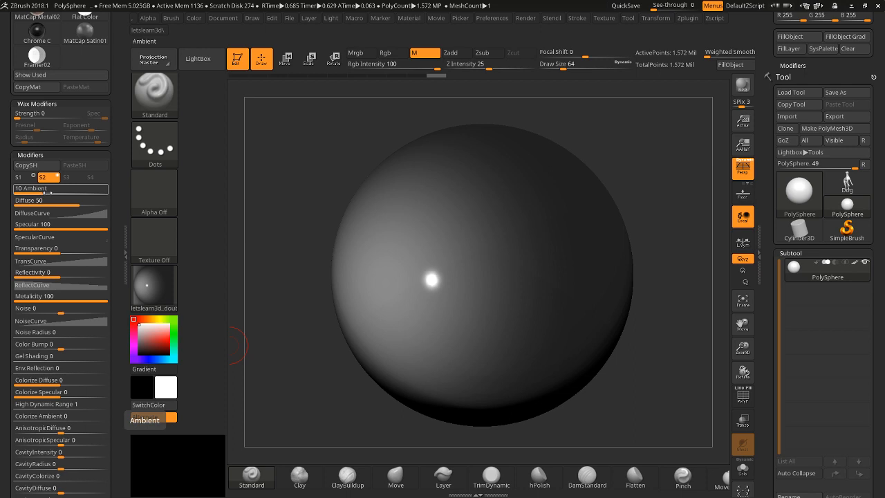
mouse_move(52, 191)
left_mouse_down()
mouse_move(76, 191)
mouse_move(32, 190)
mouse_move(41, 191)
left_mouse_up()
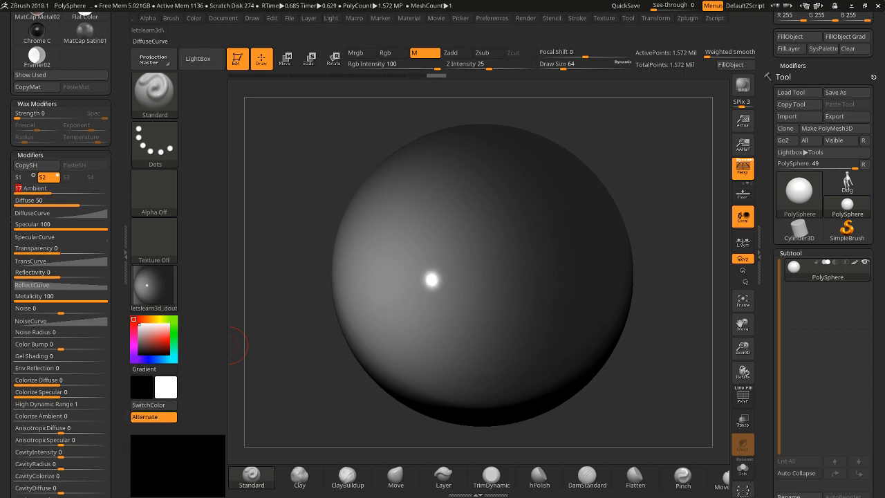
scroll(4, 249, "down", 8)
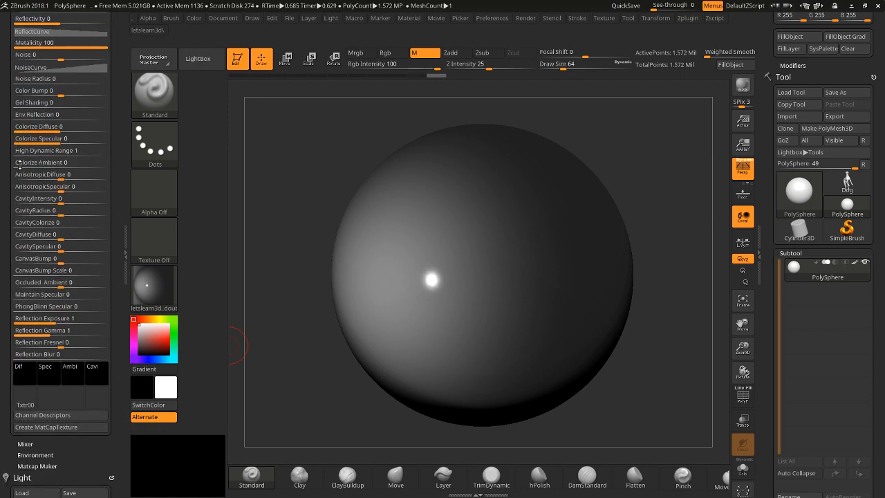
left_click_drag(19, 165, 19, 190)
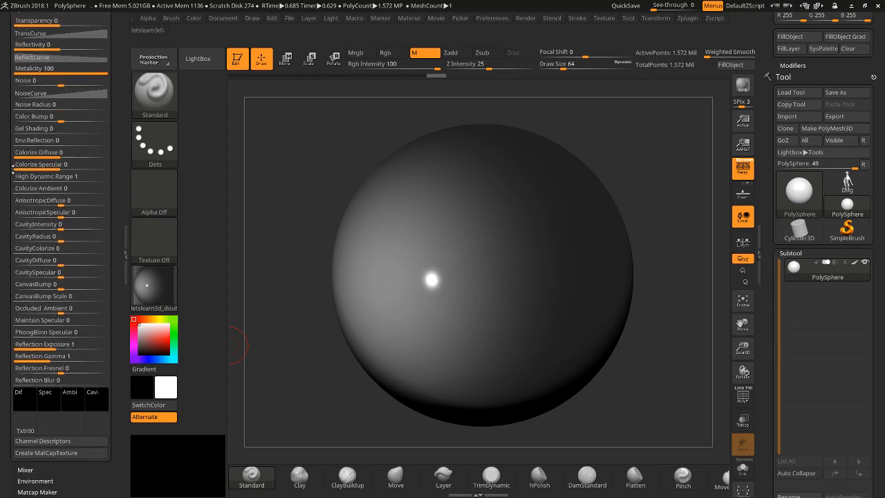
left_click(69, 403)
left_click(126, 400)
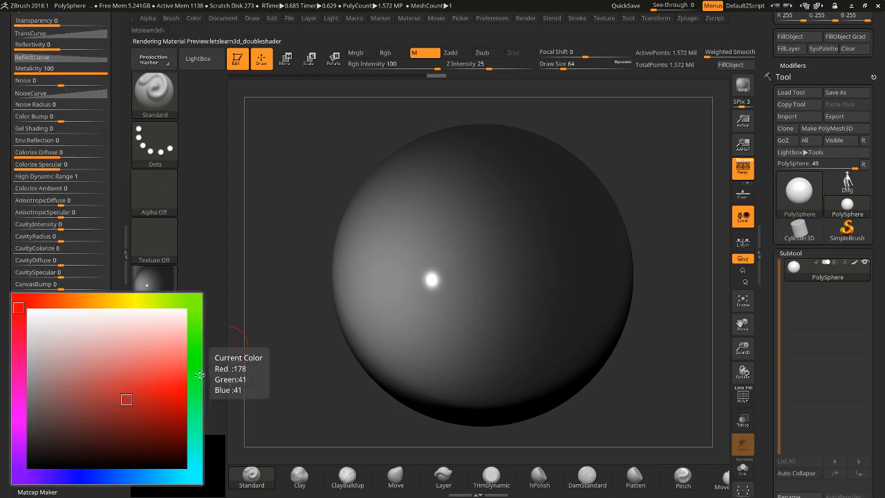
left_click(199, 375)
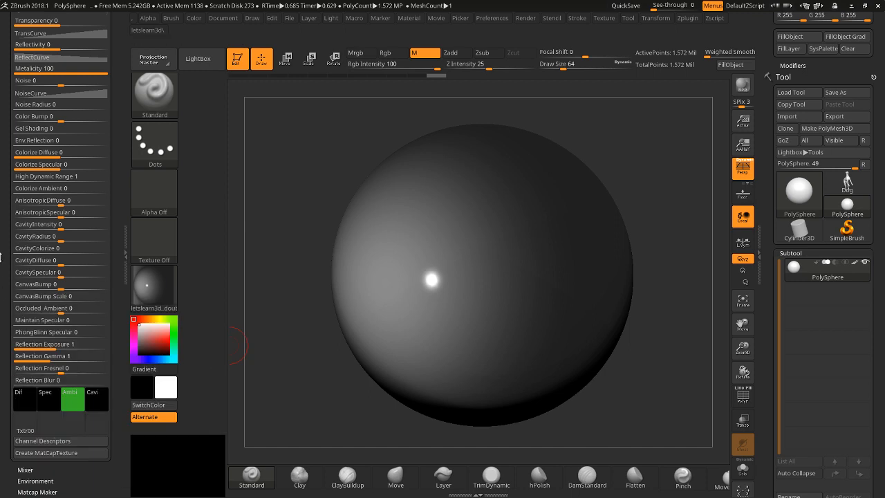
Step: Select the first shader and raise its Ambient to 40, comparing it with the second shader
scroll(102, 188, "up", 5)
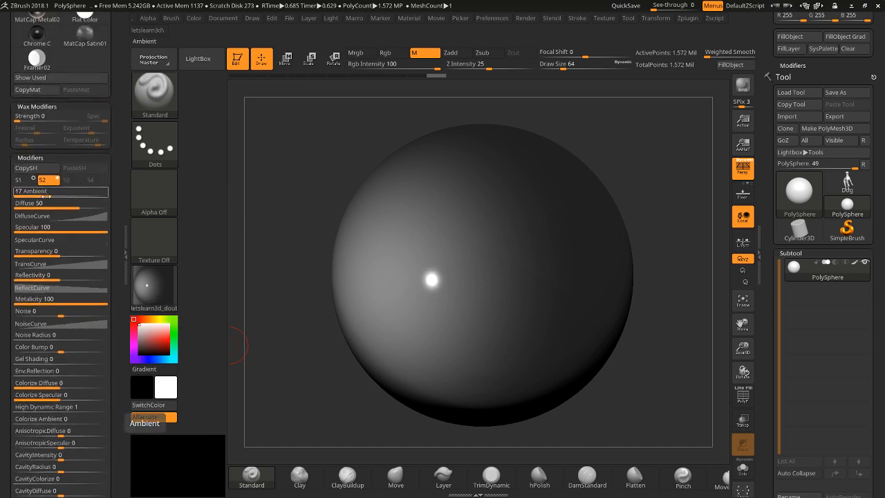
left_click(26, 181)
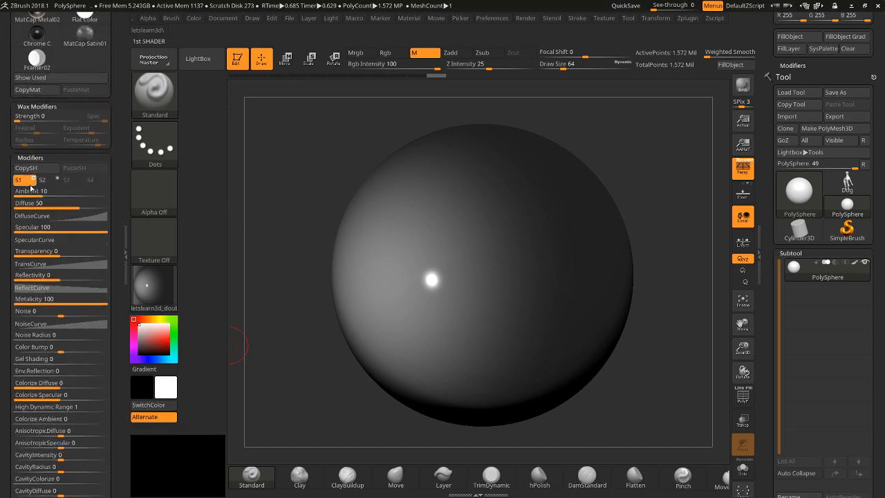
left_click(39, 193)
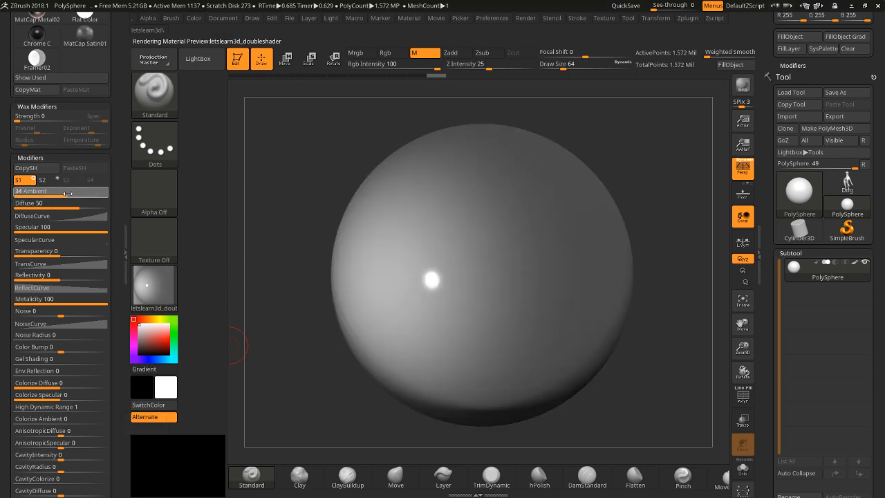
left_click(47, 183)
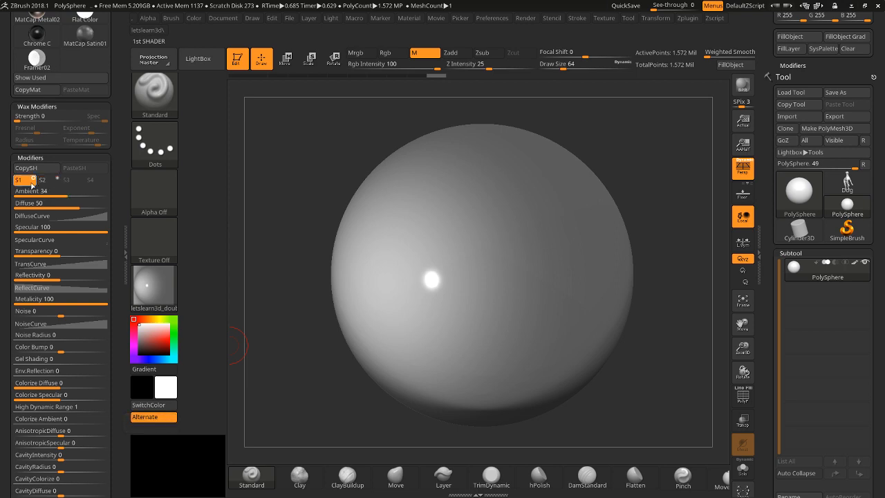
left_click(32, 182)
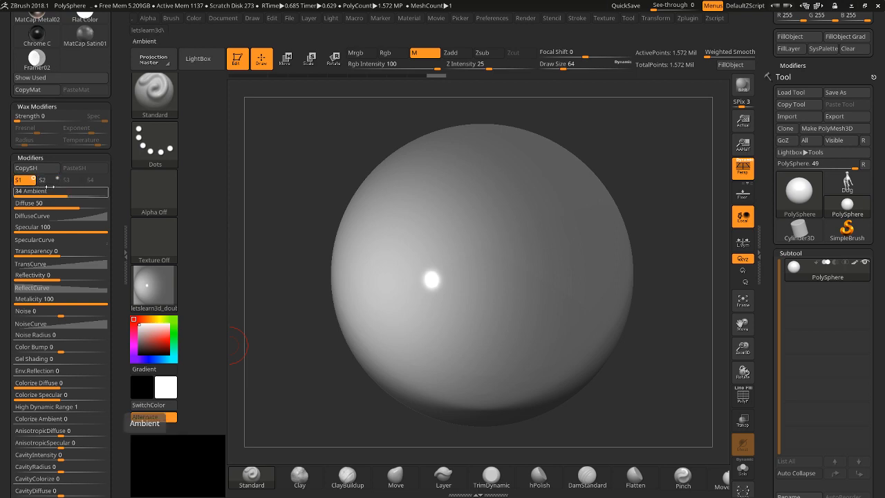
mouse_move(55, 192)
left_mouse_down()
mouse_move(97, 196)
mouse_move(60, 200)
mouse_move(72, 196)
left_mouse_up()
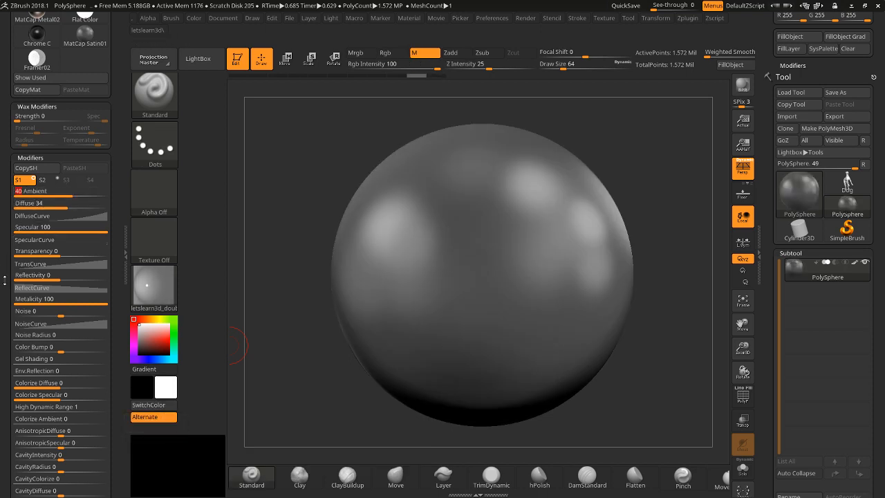
Step: Pick an ambient color for the material's first shader
left_click_drag(5, 280, 23, 141)
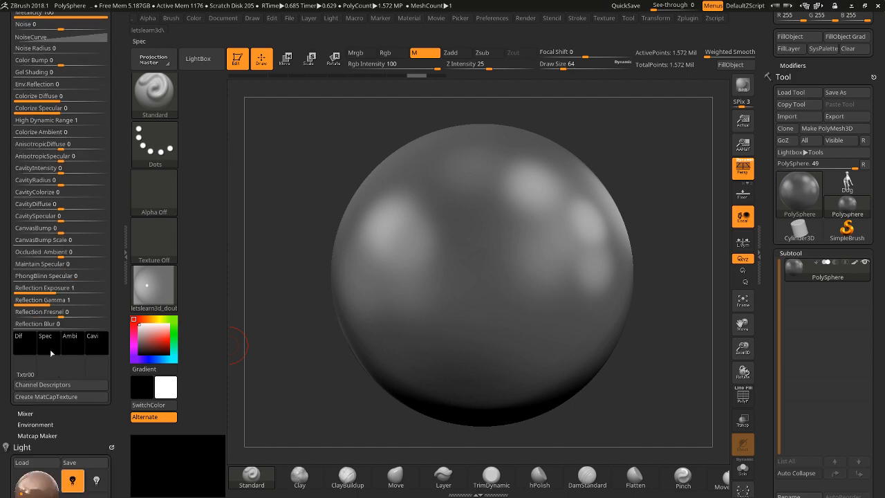
left_click(67, 342)
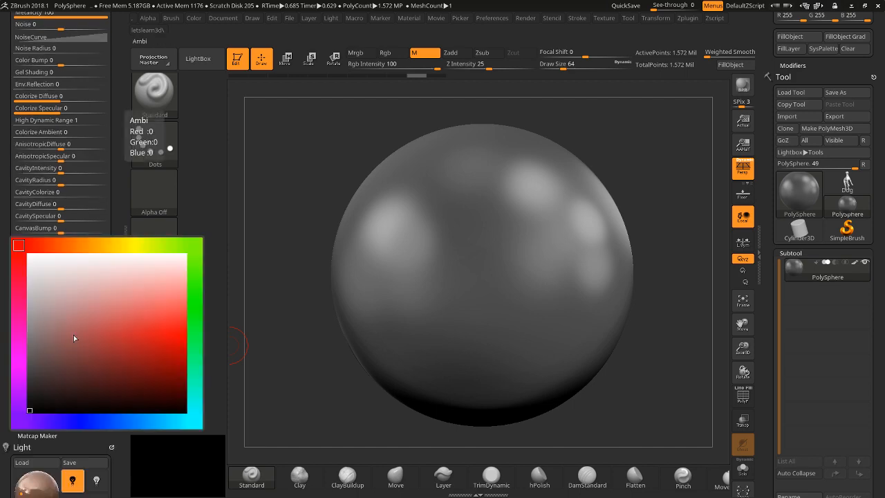
left_click(152, 326)
Step: Set the first shader's Ambient to 60 and Diffuse to 42, and render the sphere with BPR
left_click_drag(5, 279, 2, 370)
left_click_drag(73, 200, 86, 198)
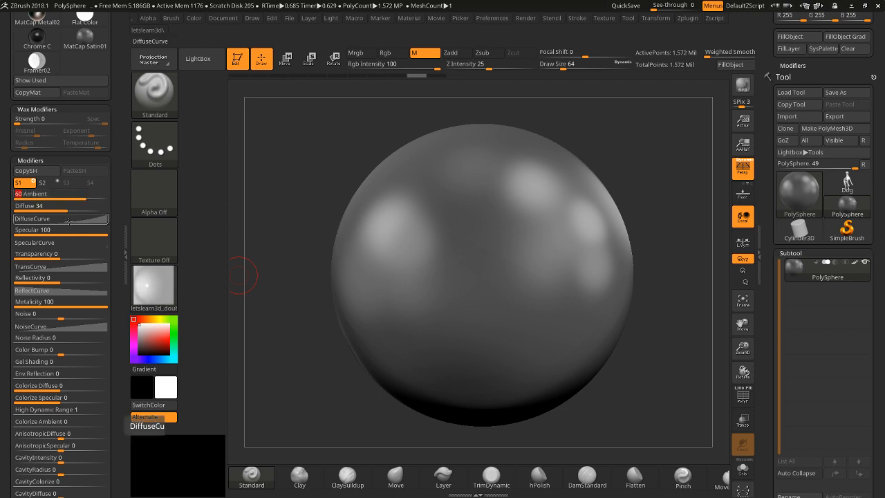
left_click(74, 208)
left_click_drag(73, 207, 72, 208)
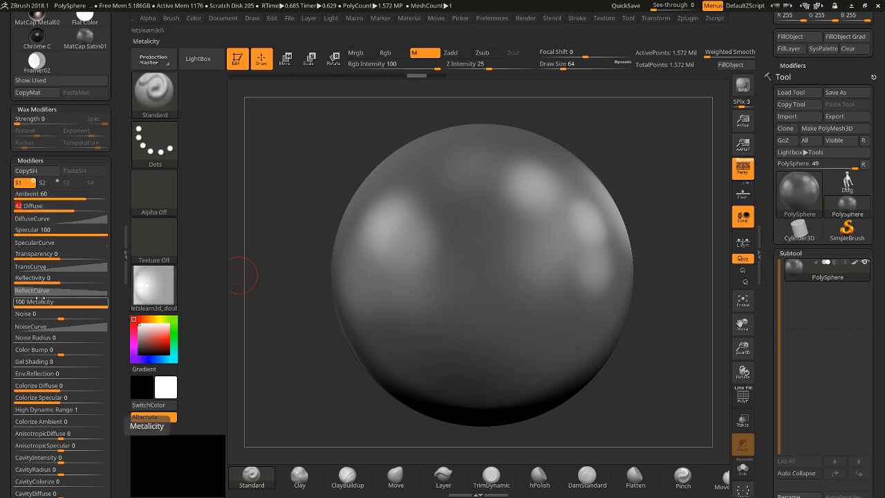
key("shift+r")
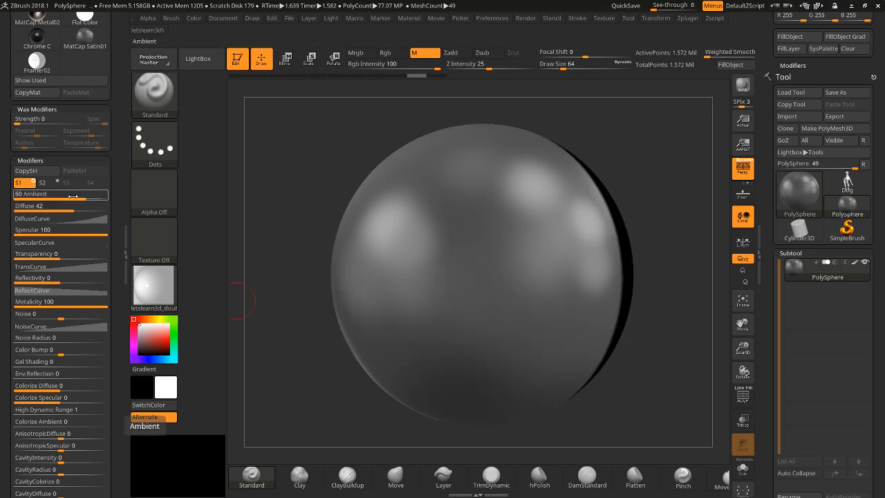
Step: Lower the first shader's Ambient to 2 and return the sphere to the normal viewport preview
left_click_drag(73, 196, 16, 199)
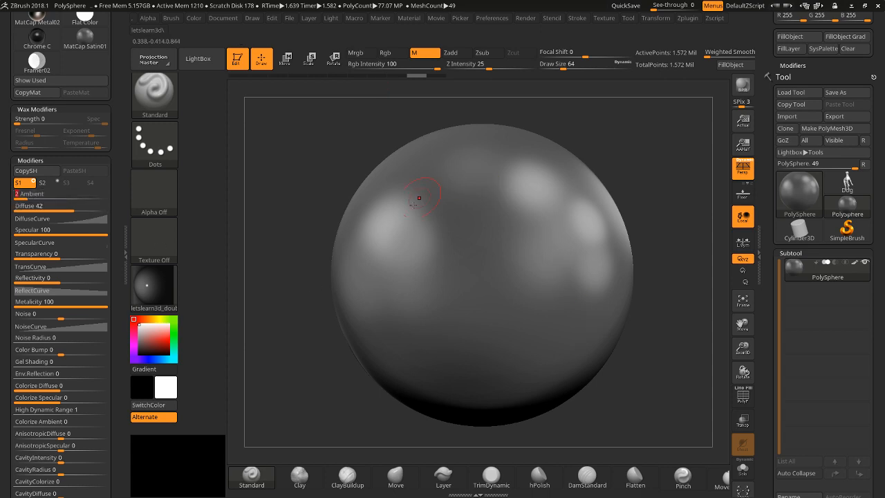
mouse_move(332, 254)
left_mouse_down("ctrl")
mouse_move(484, 304)
mouse_move(370, 290)
left_mouse_up("ctrl")
left_click(258, 201, "ctrl")
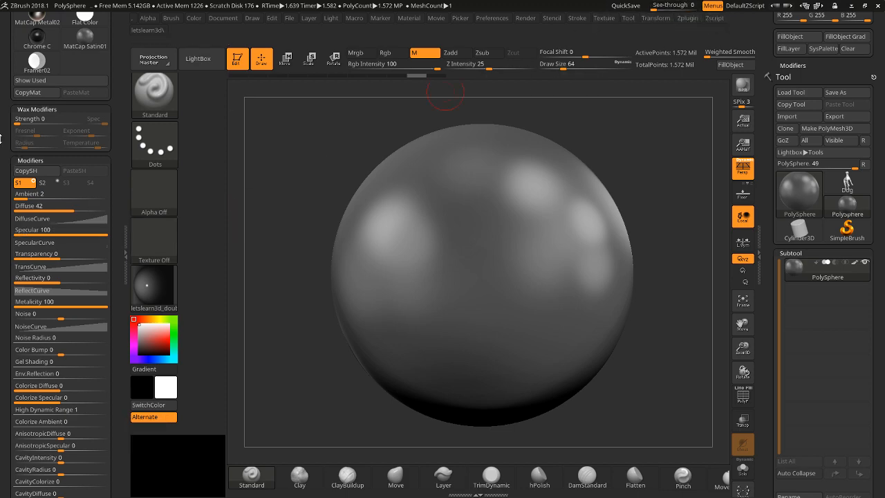
Step: Compare the second shader's modifier settings with those of the first shader, ending on the first
scroll(2, 207, "up", 6)
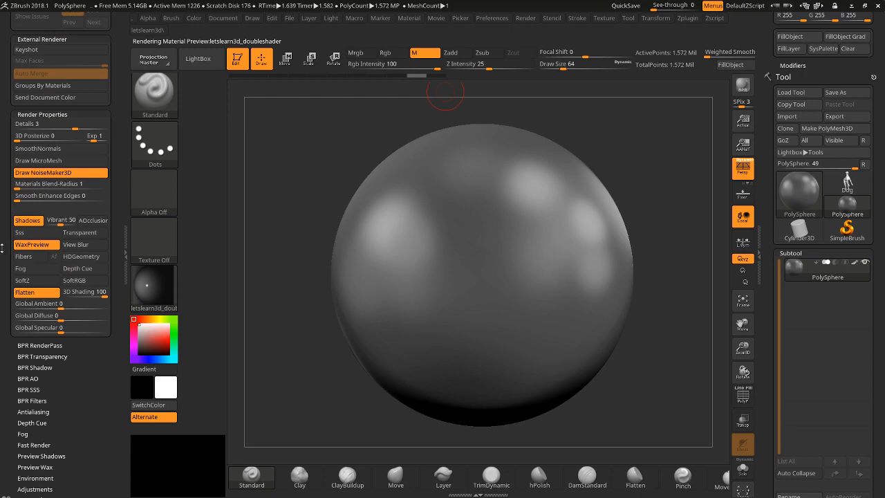
scroll(4, 297, "down", 6)
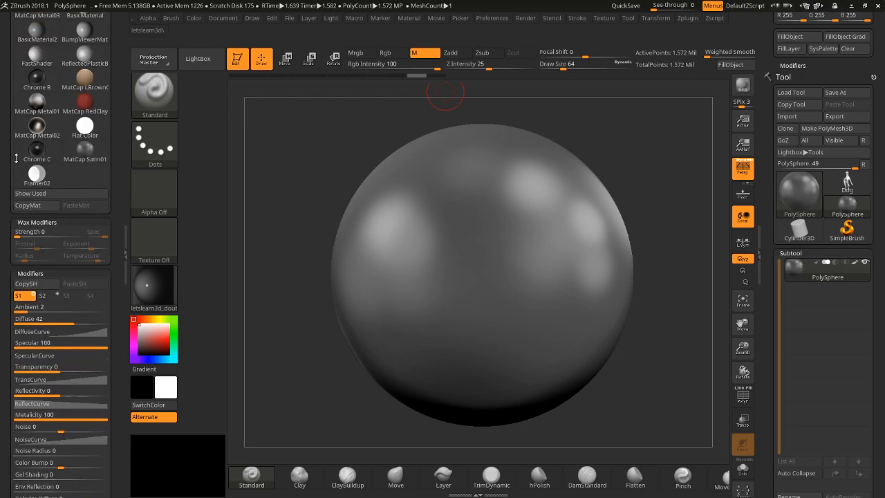
scroll(16, 159, "down", 5)
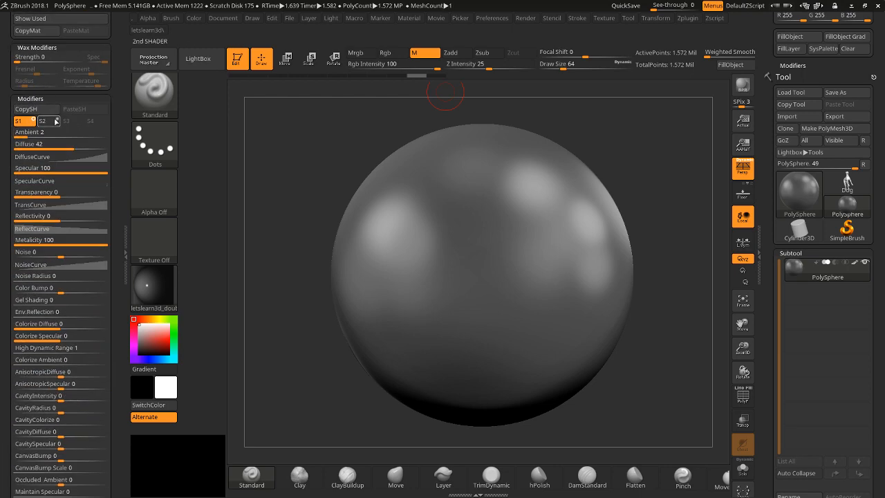
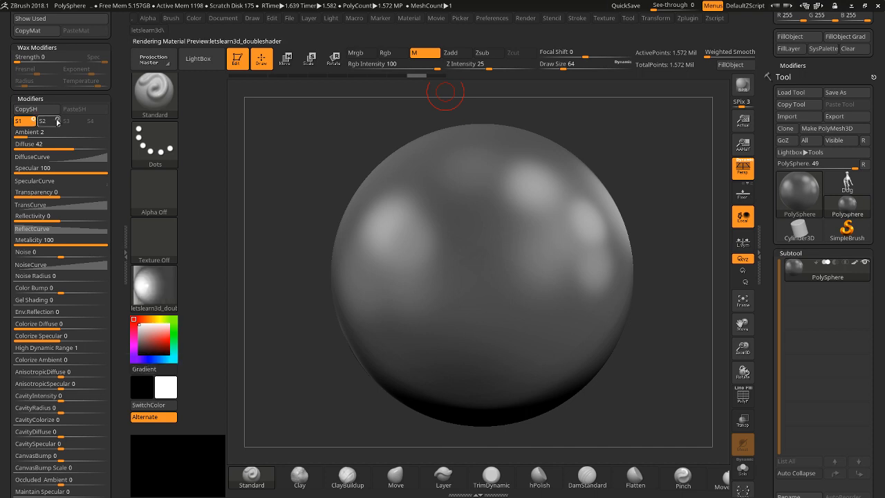
left_click(50, 124)
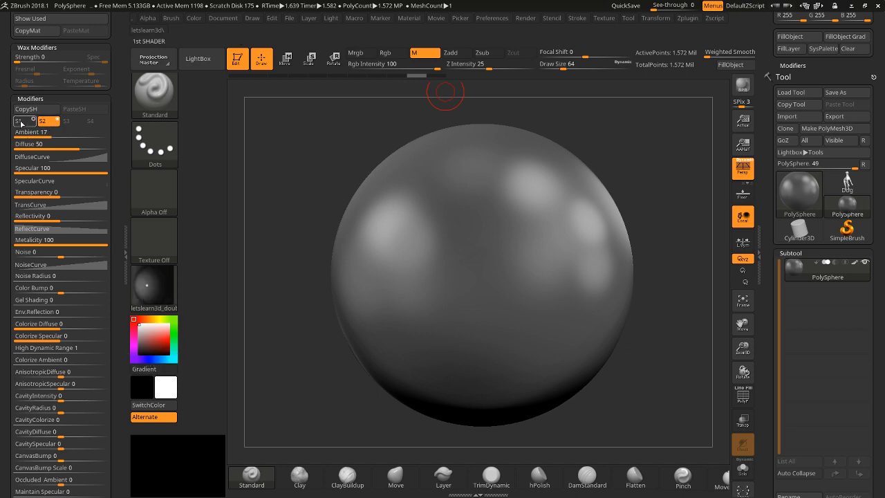
left_click(26, 121)
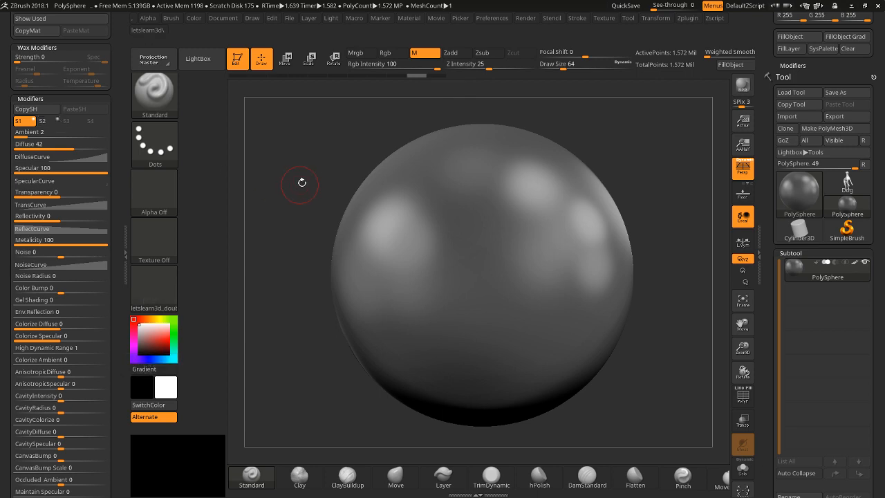
Step: Clear the canvas, redraw the PolySphere at its center, and put it into Edit mode
key("f")
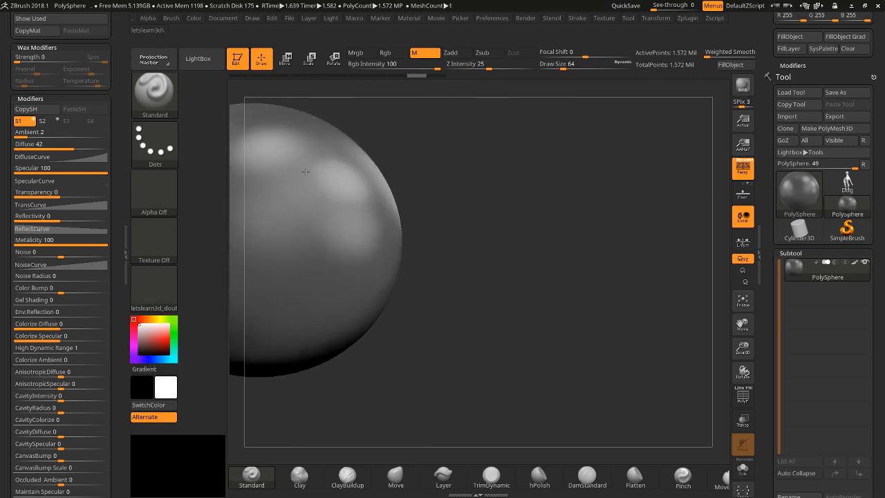
key("ctrl")
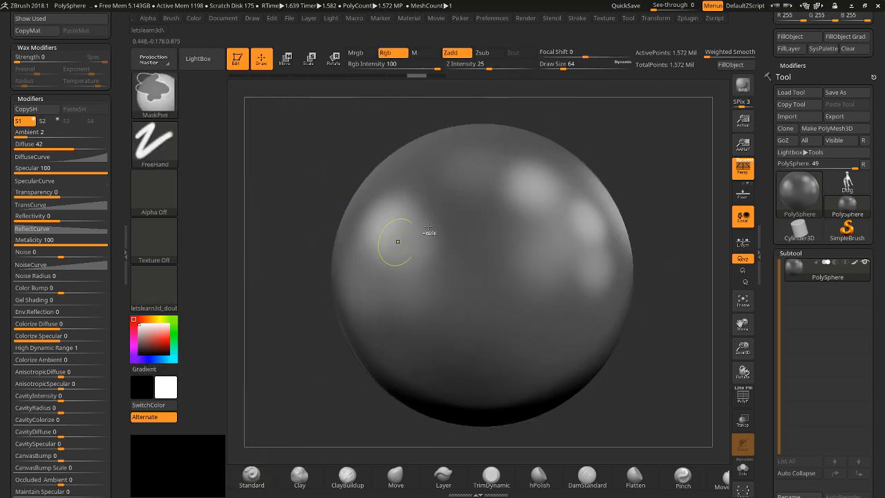
left_click(242, 66)
key("ctrl+n")
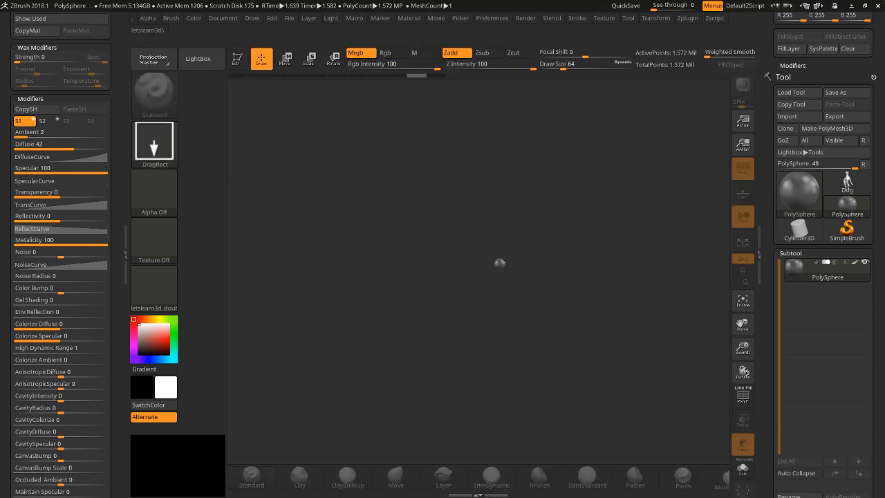
left_click_drag(500, 263, 431, 385)
left_click(237, 58)
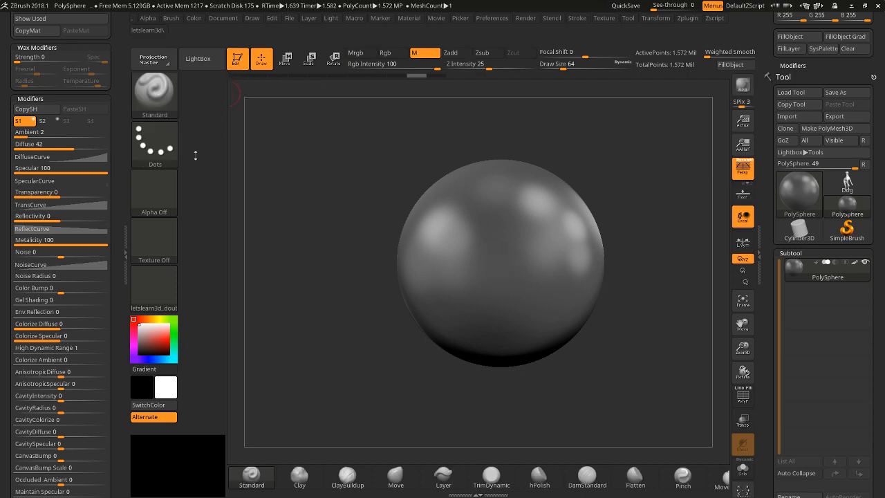
Step: Set the first shader's Diffuse to 24 and Specular to 21, and examine the sphere
mouse_move(78, 147)
left_mouse_down()
mouse_move(59, 147)
mouse_move(34, 173)
left_mouse_up()
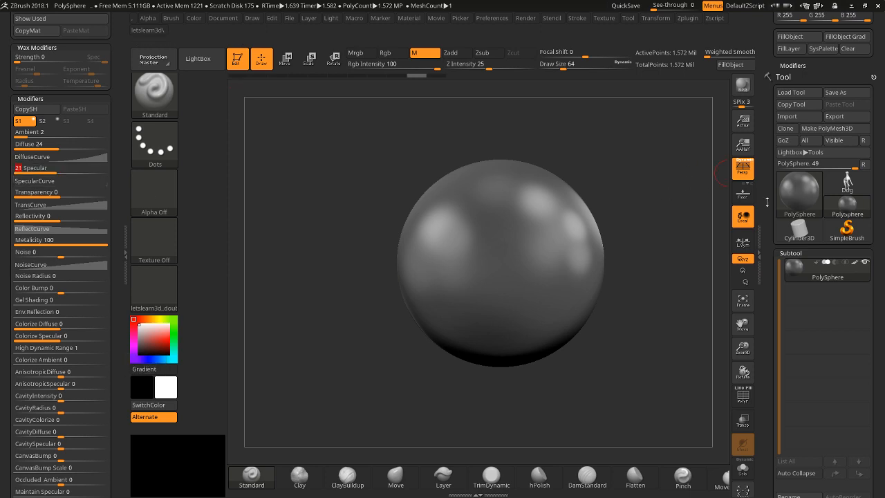
mouse_move(732, 338)
left_mouse_down()
mouse_move(734, 324)
mouse_move(725, 331)
mouse_move(445, 216)
left_mouse_up()
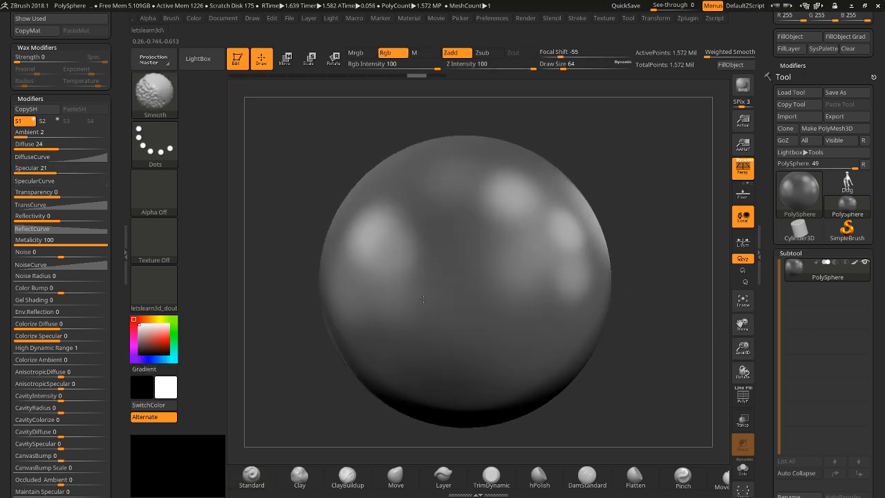
key("shift")
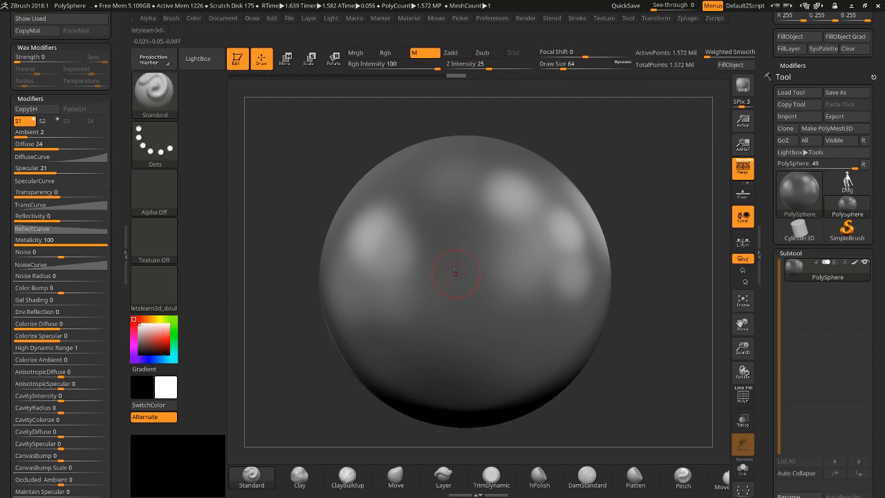
Step: Reselect the letslearn3d_doubleshader material and view its enlarged preview
left_click(155, 291)
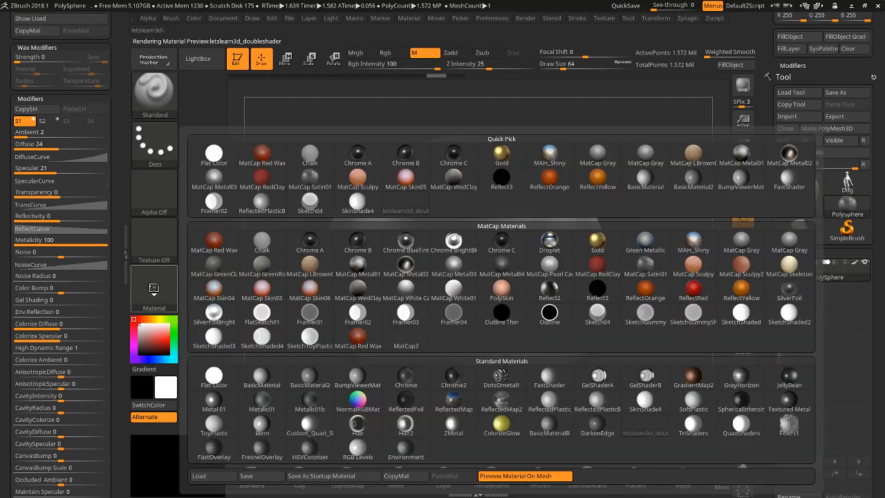
left_click(645, 429)
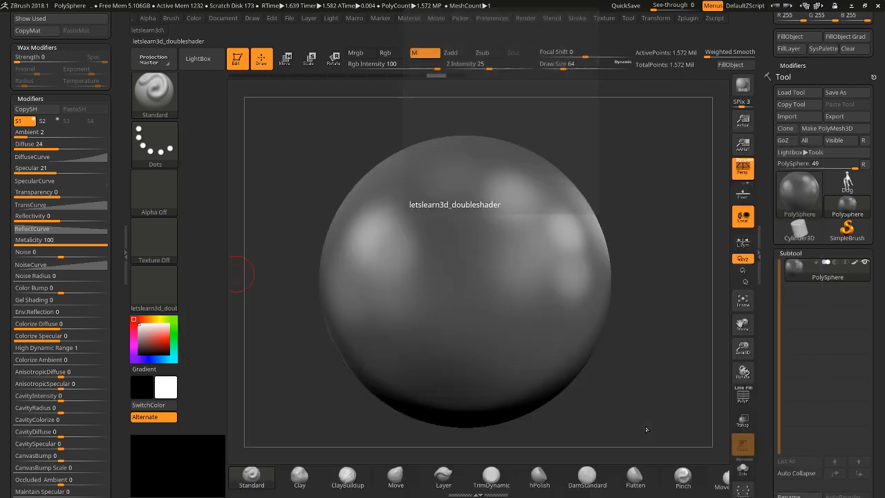
mouse_move(165, 287)
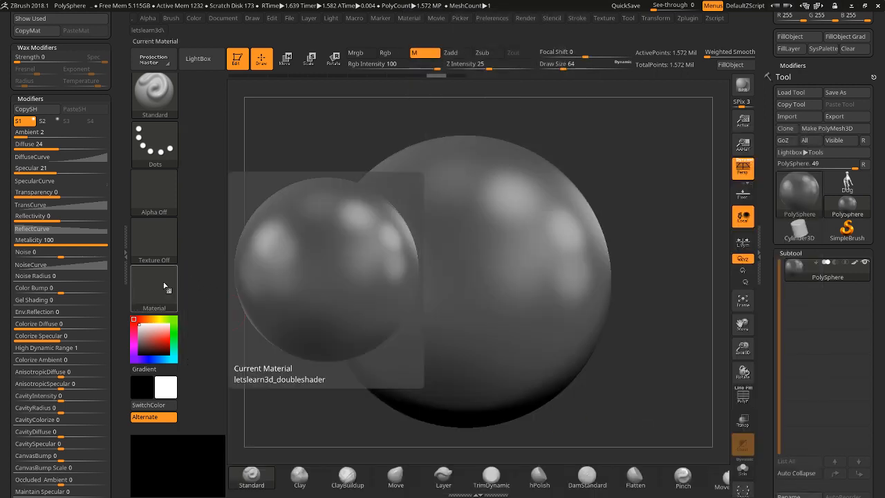
left_click_drag(329, 134, 299, 196)
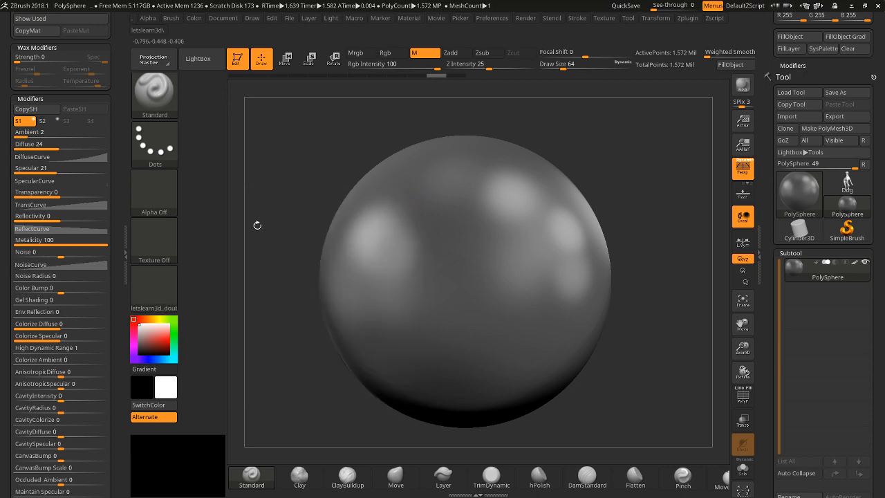
Step: Preview the TriShaders material, choose QuadShaders instead, and fill the sphere with it
left_click(142, 299)
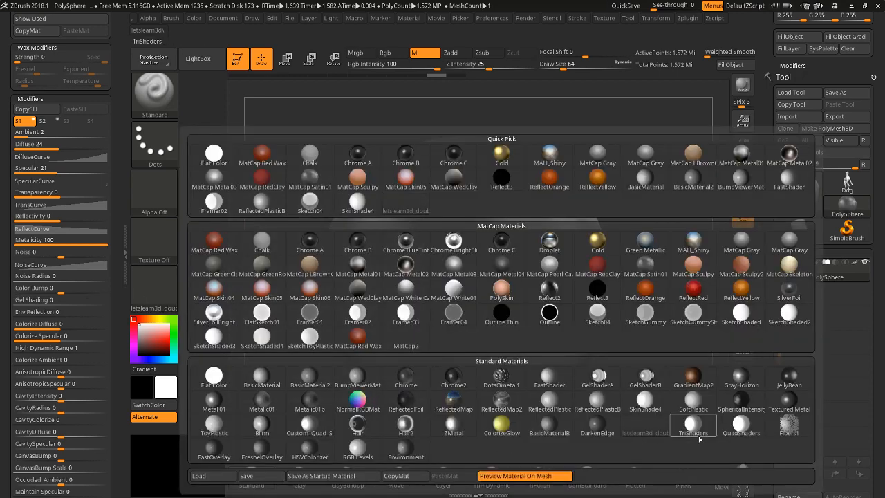
mouse_move(699, 438)
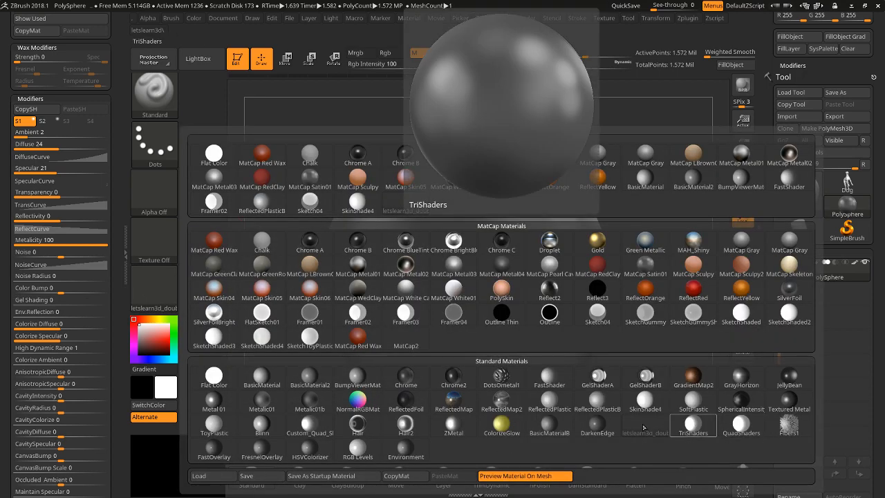
mouse_move(644, 427)
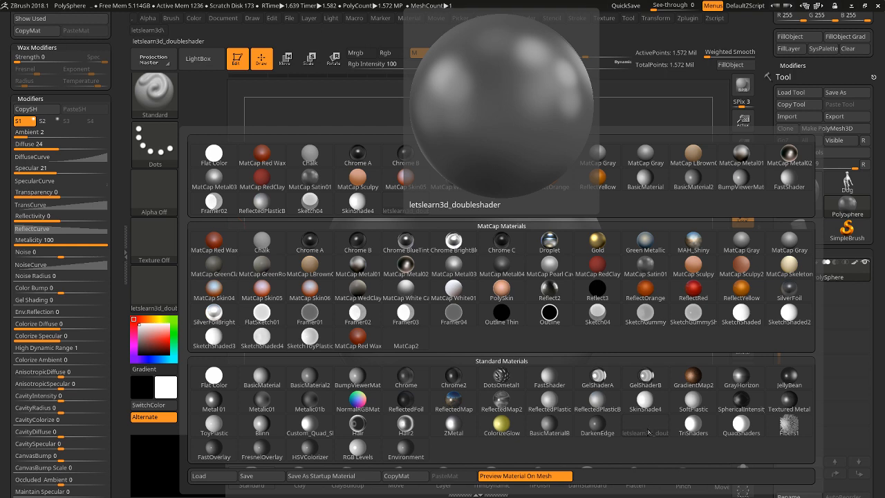
left_click(738, 424)
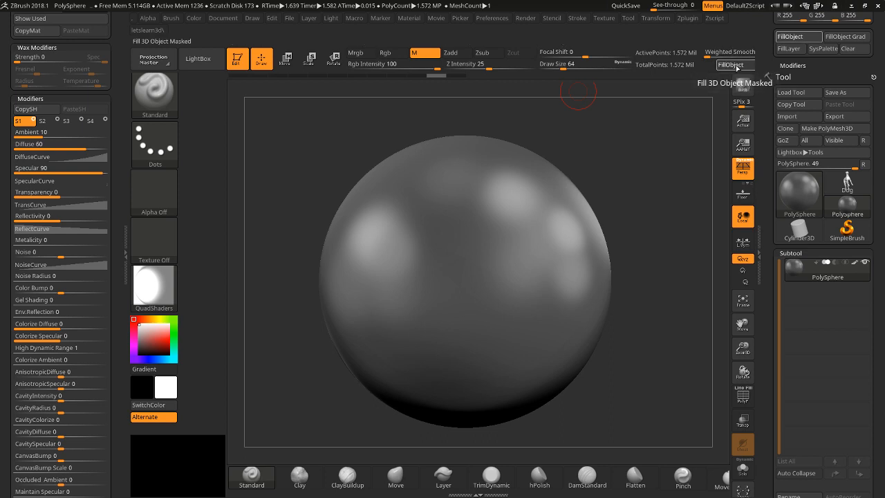
left_click(730, 65)
Step: Try the QuadShaders first shader's Ambient at 22, and settle on 7
left_click_drag(633, 178, 553, 178, "alt")
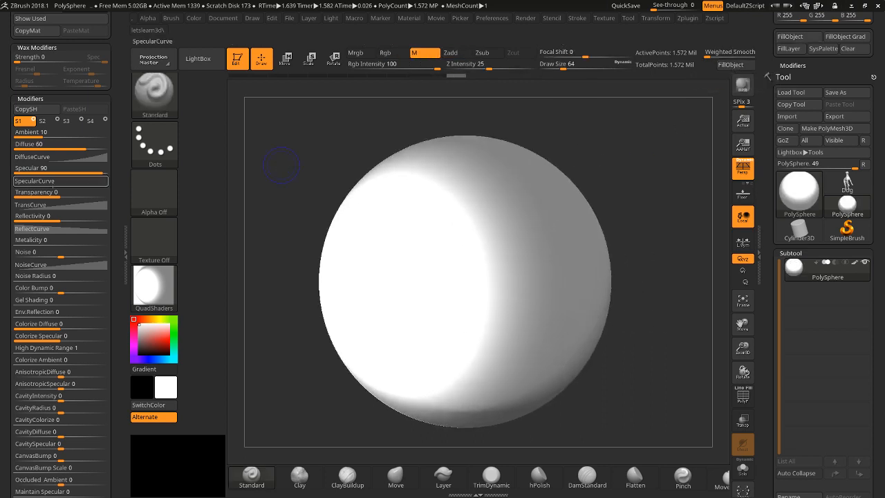
left_click(49, 136)
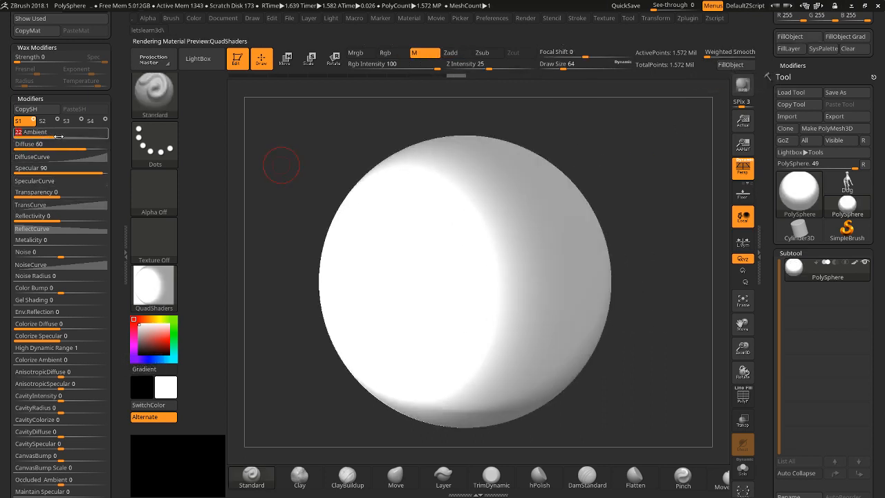
left_click_drag(49, 136, 37, 136)
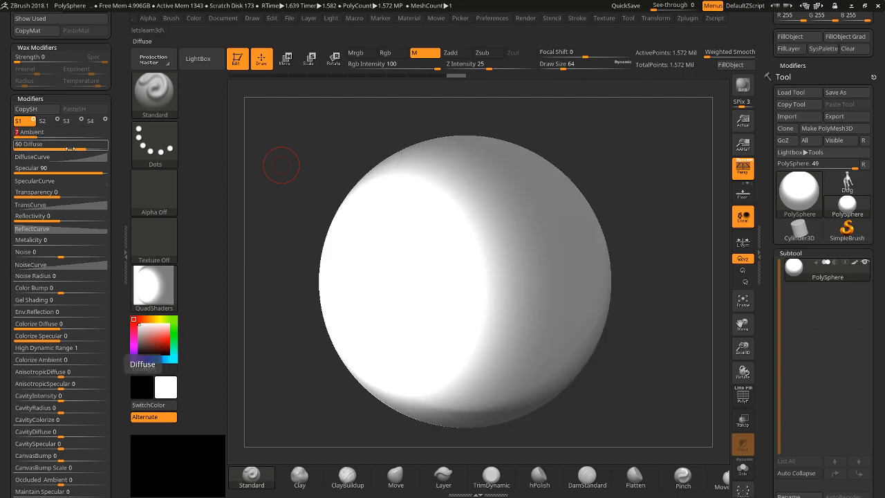
Step: Make letslearn3d_doubleshader the active material again without filling the sphere
left_click(151, 287)
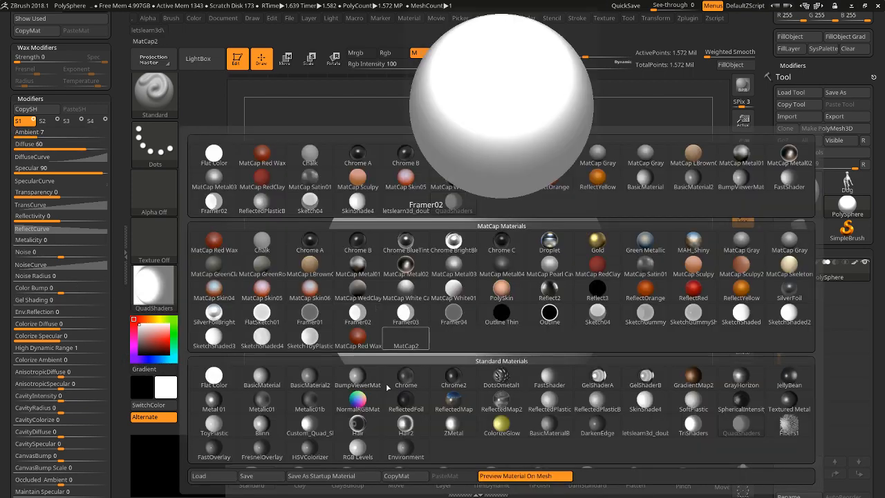
left_click(641, 434)
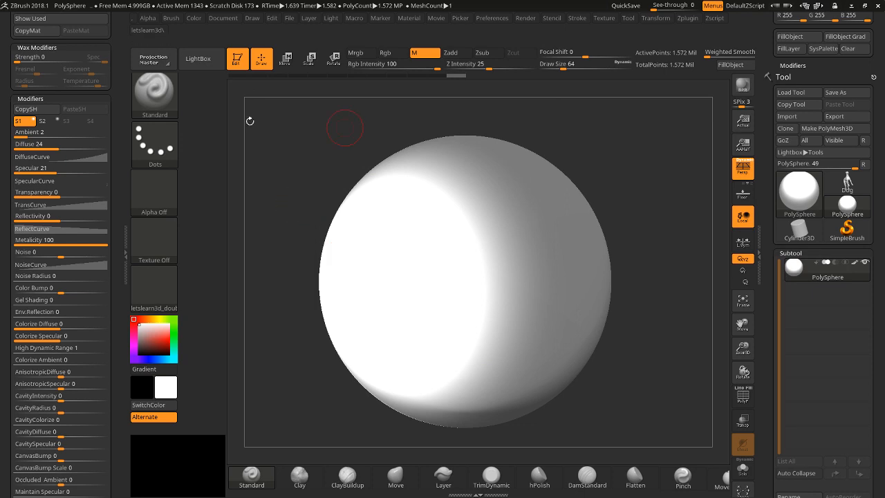
left_click_drag(265, 230, 193, 215)
Step: Raise the Ambient of the double shader's first shader and switch to its second shader
left_click_drag(24, 132, 51, 135)
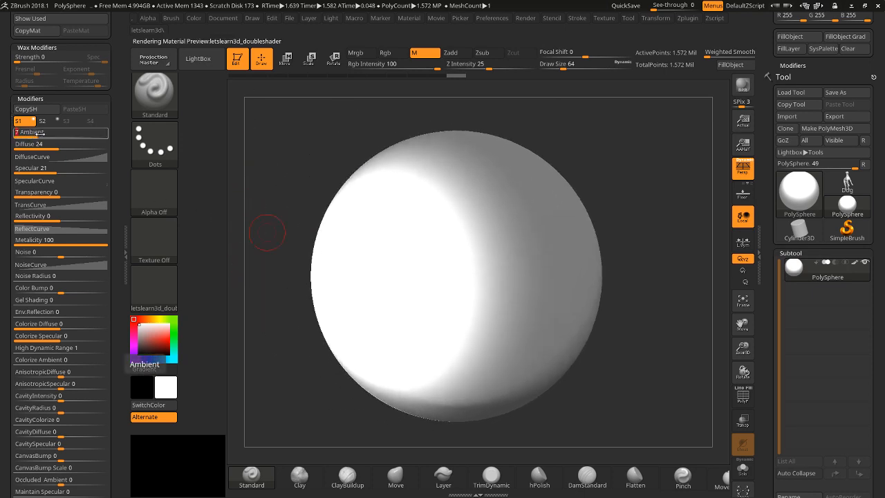
left_click(52, 134)
left_click(56, 122)
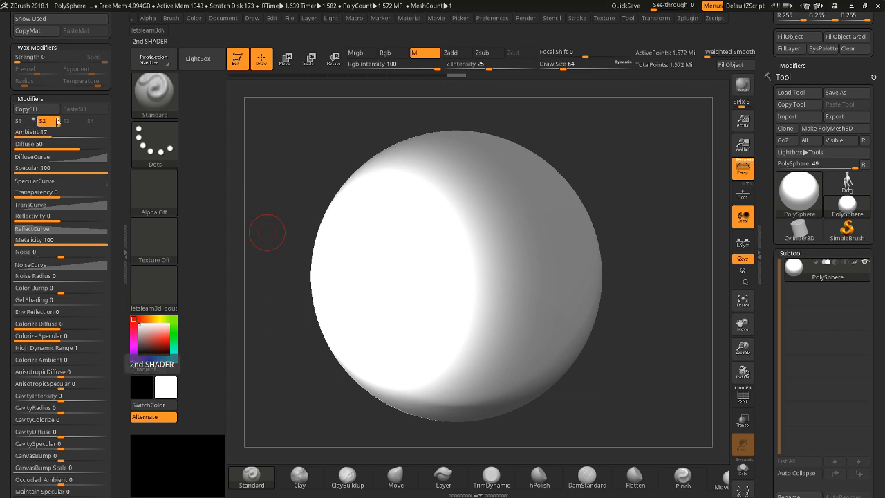
Step: Return to the double shader's first shader, expand its diffuse curve, and set Ambient to 16, Diffuse to 18 and Specular to 68
left_click(20, 121)
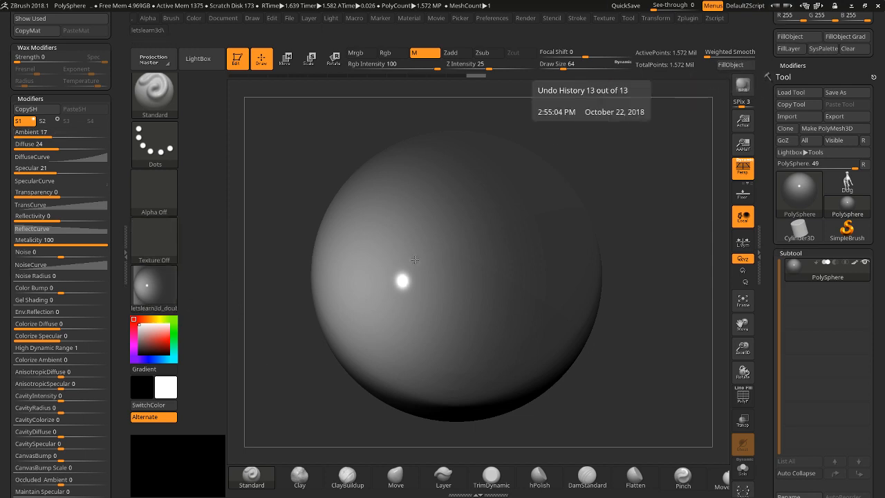
left_click_drag(67, 131, 51, 147)
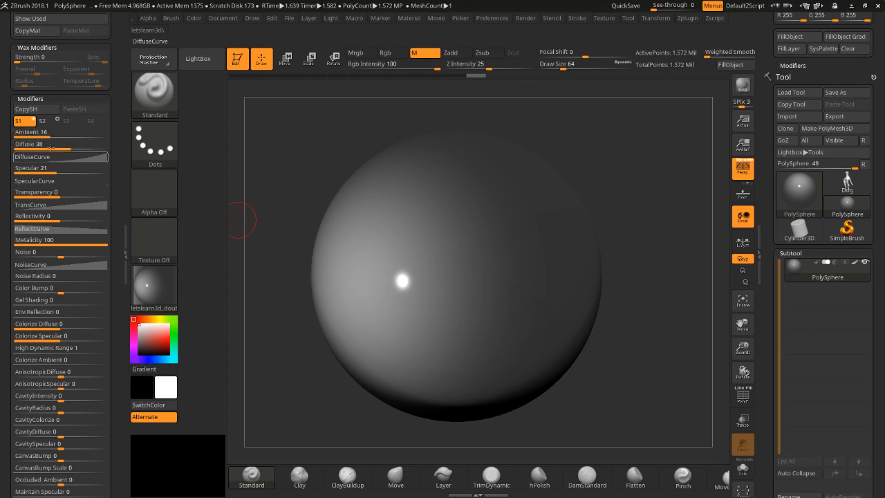
left_click(50, 157)
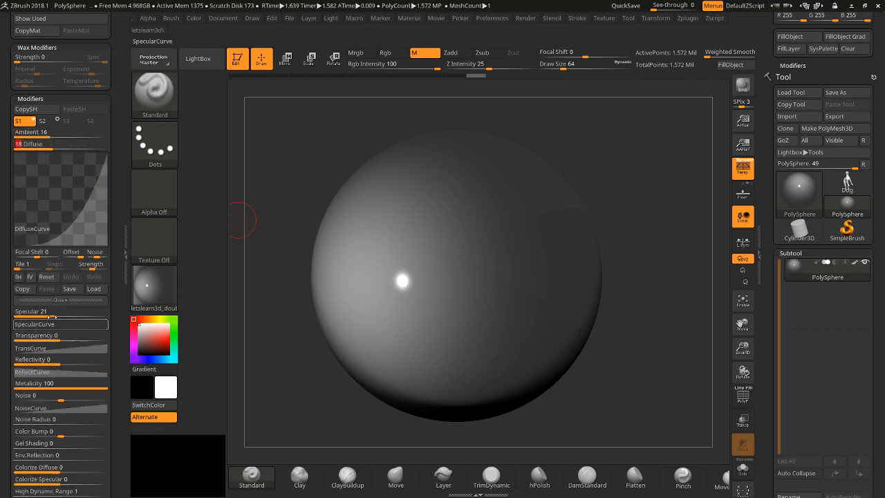
left_click_drag(55, 316, 87, 316)
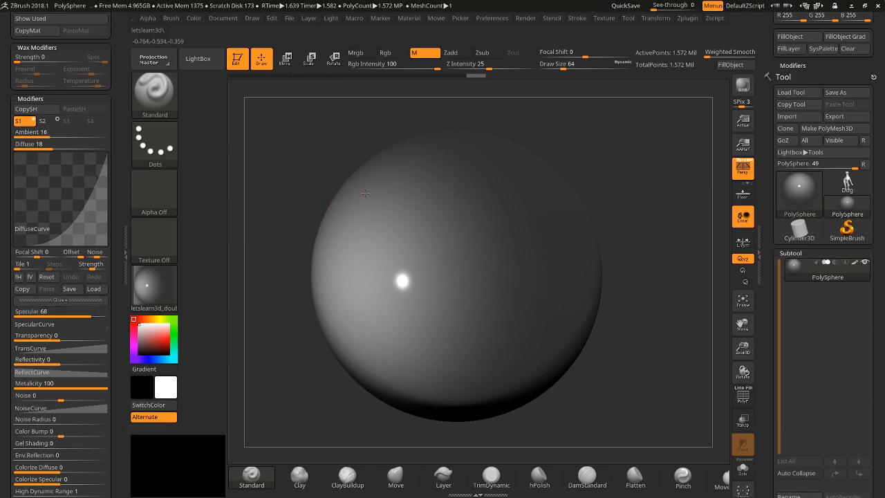
left_click(365, 193)
mouse_move(256, 198)
left_mouse_down()
mouse_move(335, 192)
mouse_move(283, 199)
left_mouse_up()
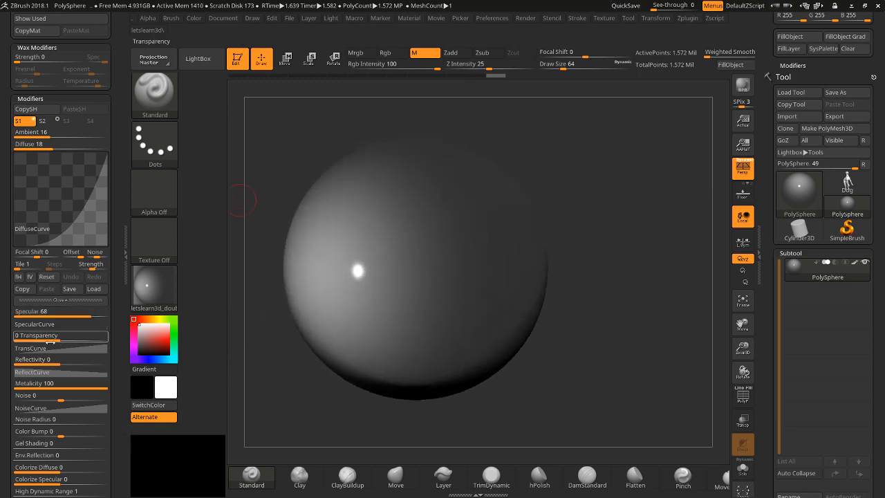
Step: Set the first shader's Specular to 6 and Reflectivity to 16, and turn off the second shader
left_click_drag(61, 312, 80, 361)
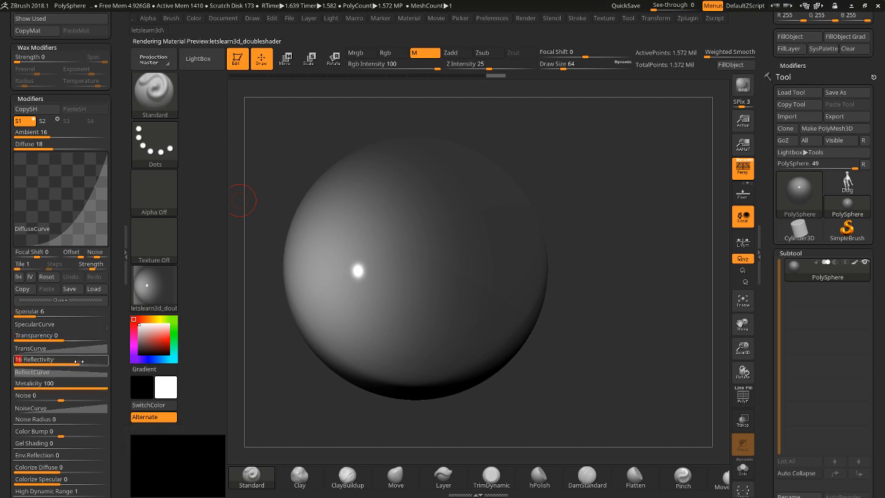
mouse_move(152, 285)
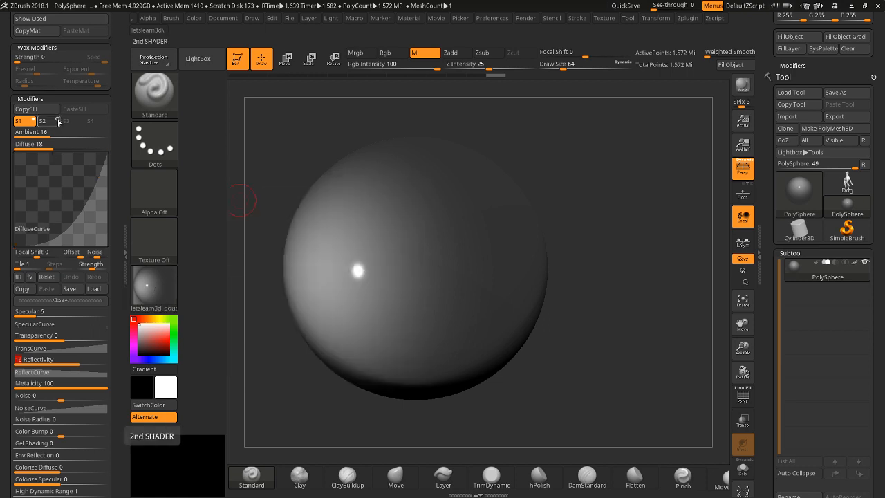
key("Return")
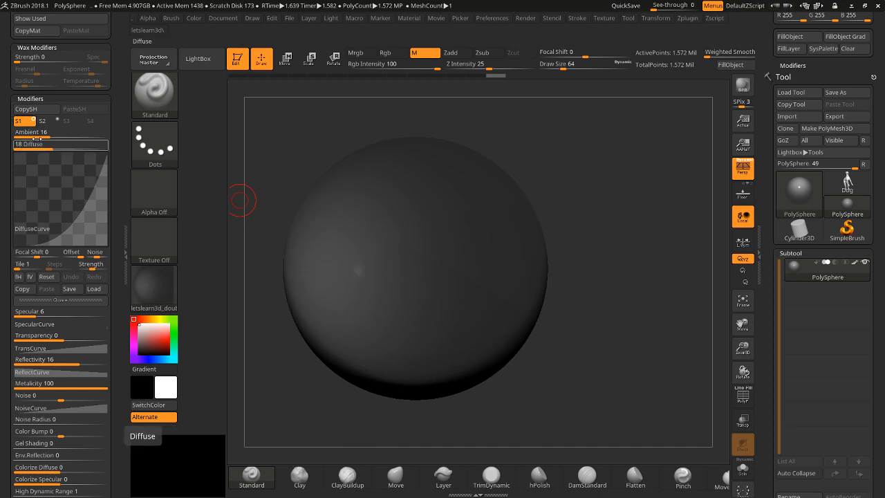
Step: Try the first shader's Ambient at 40, settle on 36, and set its Diffuse to 43
left_click_drag(56, 131, 71, 132)
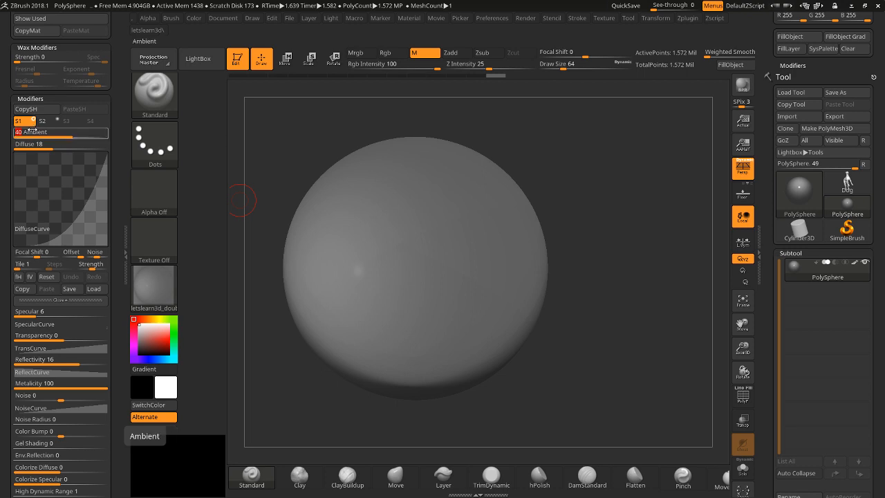
left_click_drag(32, 129, 73, 131)
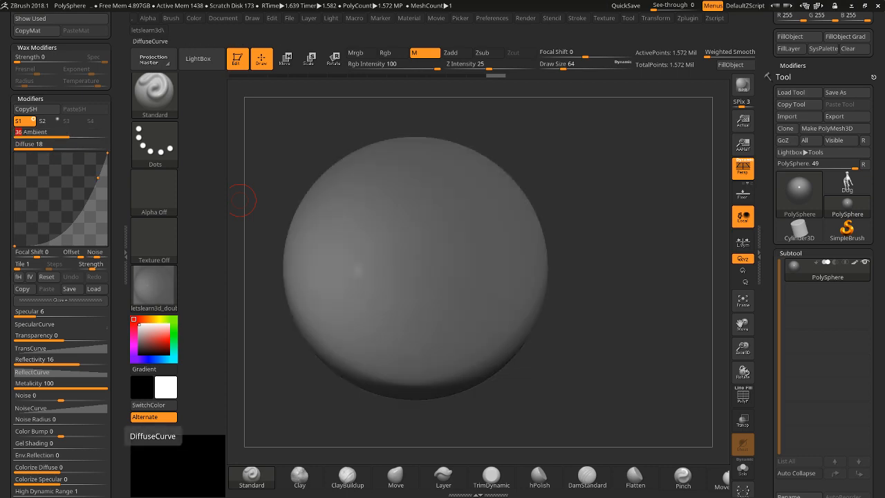
mouse_move(4, 200)
left_mouse_down()
mouse_move(18, 79)
mouse_move(8, 207)
left_mouse_up()
left_click_drag(53, 153, 72, 153)
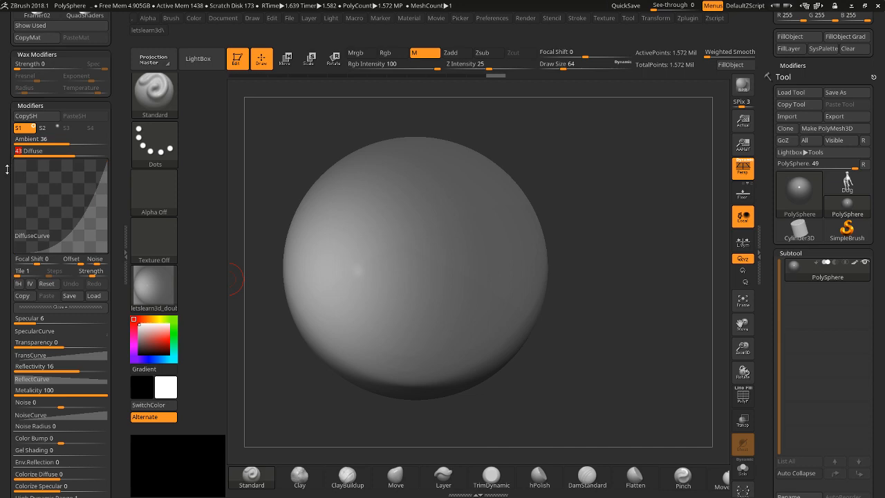
Step: Change the first shader's diffuse color to a muted yellow
left_click_drag(7, 169, 26, 50)
left_click(24, 249)
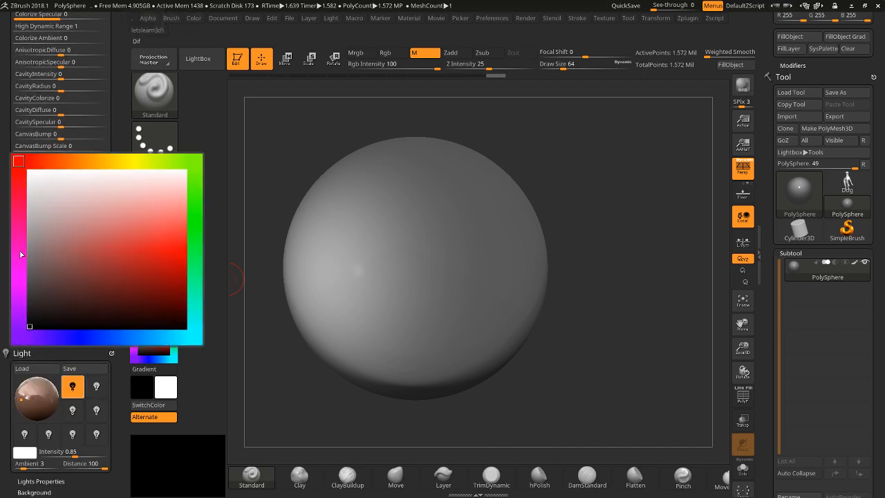
left_click(113, 160)
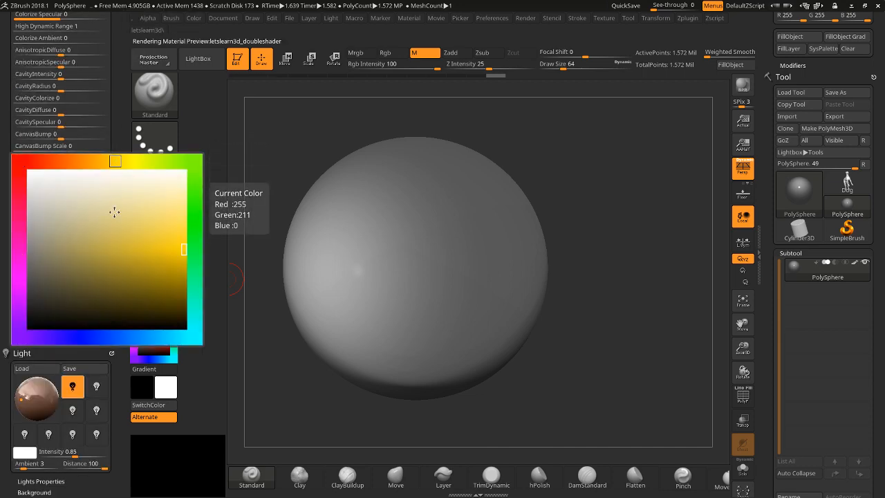
left_click(127, 234)
left_click(107, 232)
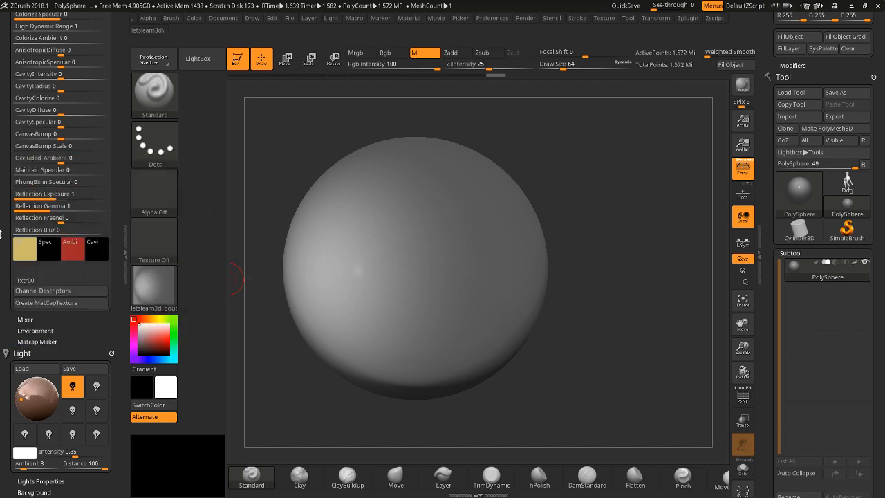
Step: Set the first shader's Diffuse to 78 and its Specular to 40
scroll(3, 209, "up", 5)
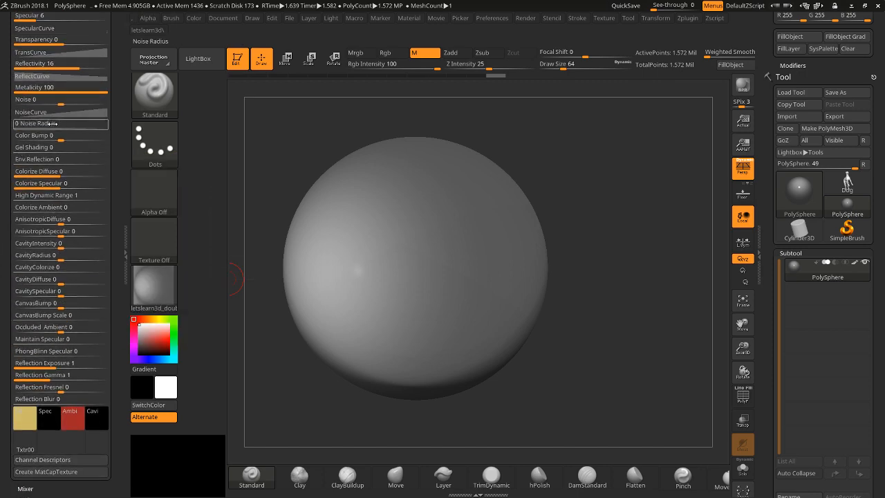
scroll(8, 101, "up", 7)
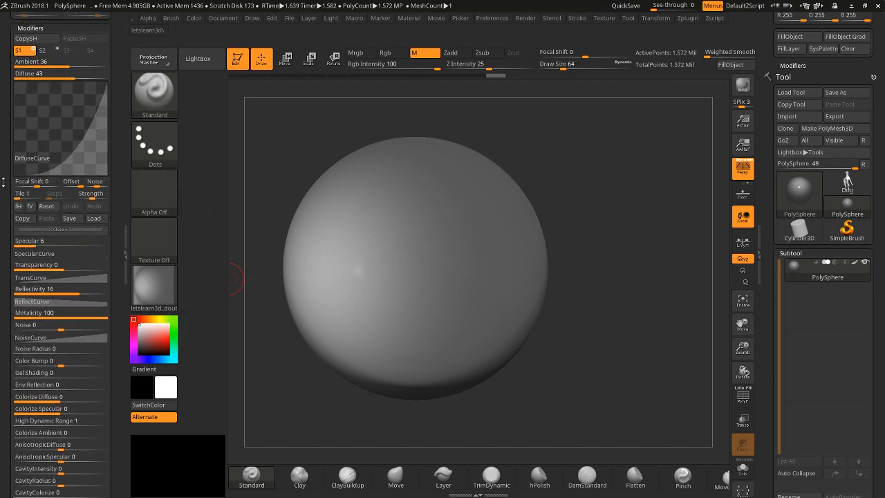
left_click_drag(61, 75, 114, 111)
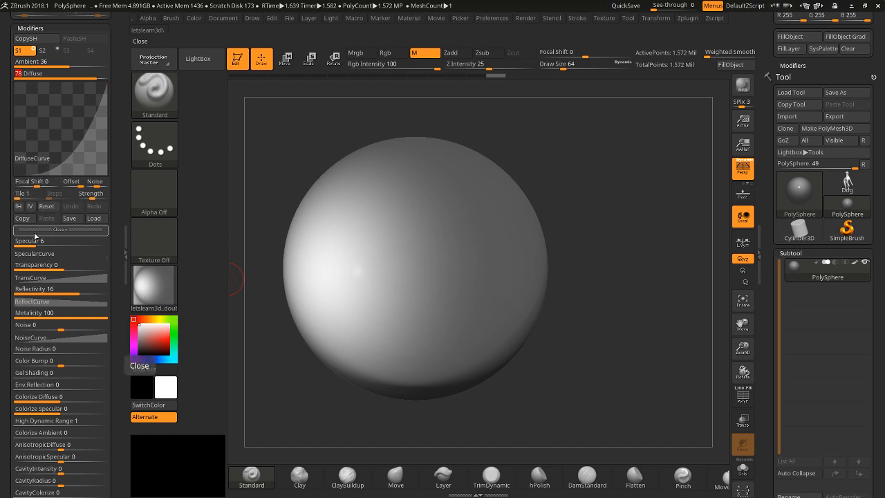
left_click_drag(41, 241, 72, 240)
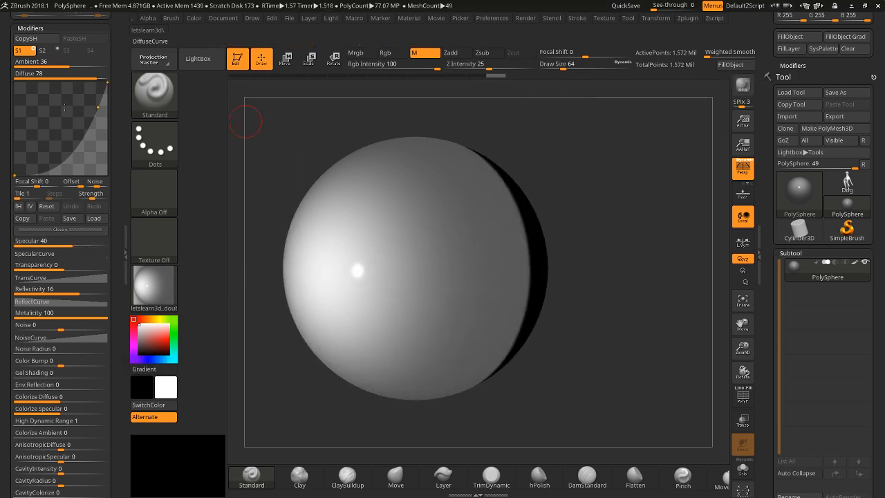
Step: Raise the lower part of the diffuse curve with an added point, try Diffuse at 7, and settle on 76
scroll(15, 129, "up", 2)
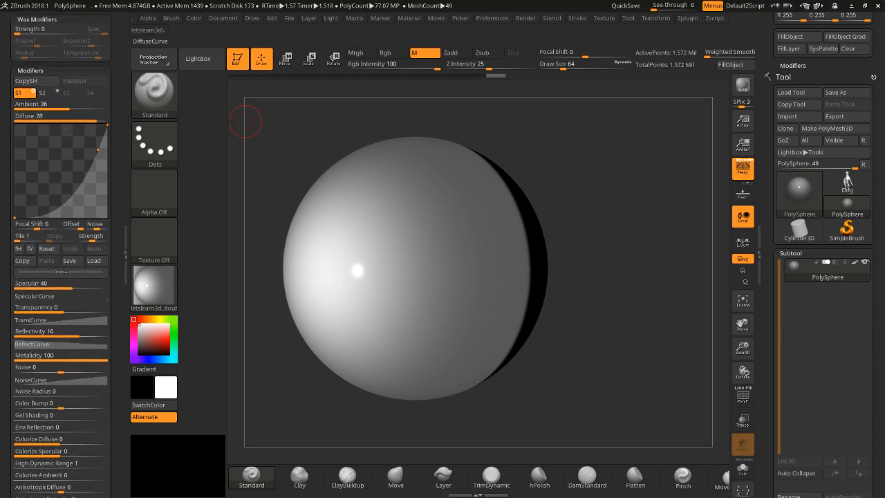
left_click_drag(66, 125, 61, 185)
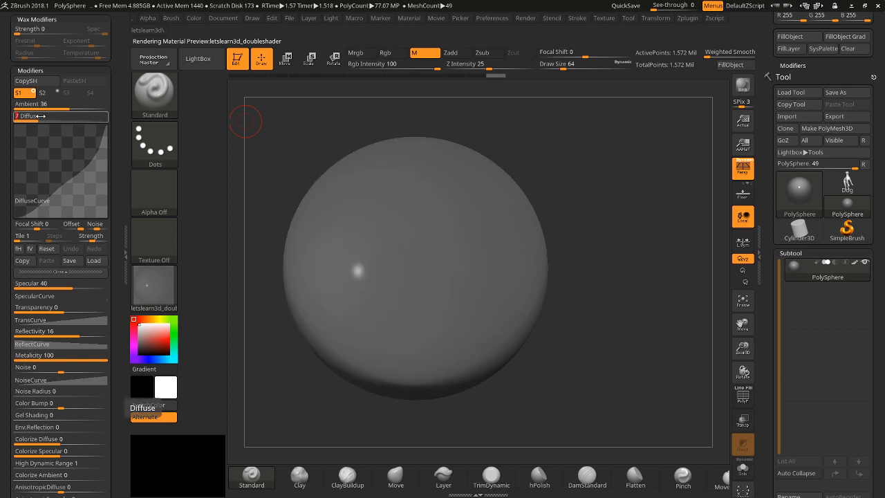
left_click_drag(43, 116, 95, 122)
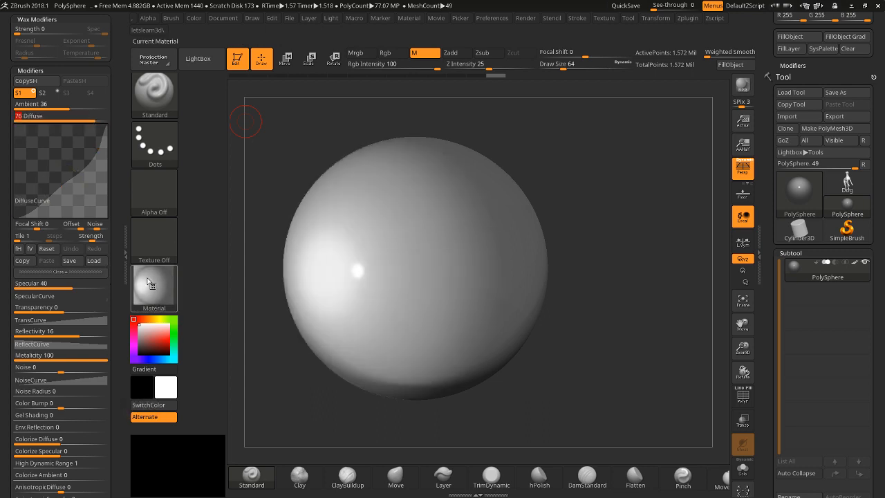
Step: Increase the first shader's Colorize Diffuse through 16 and 26 to 100
left_click_drag(3, 331, 9, 246)
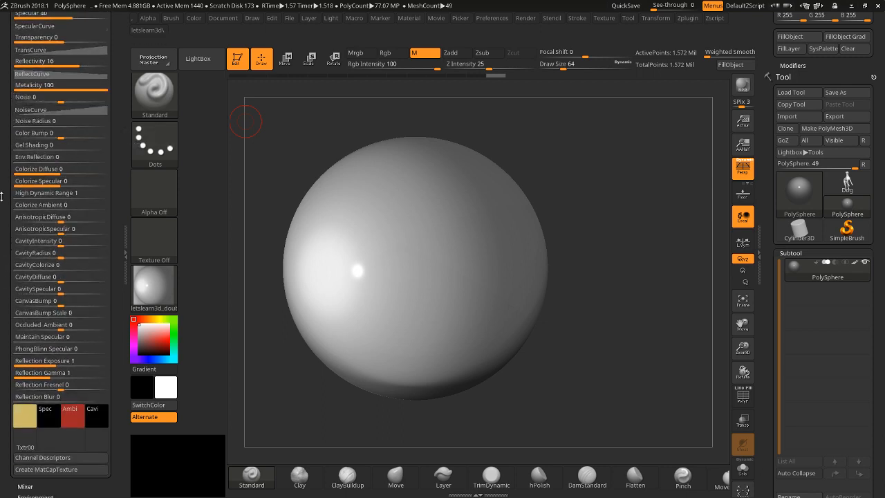
left_click_drag(64, 173, 72, 174)
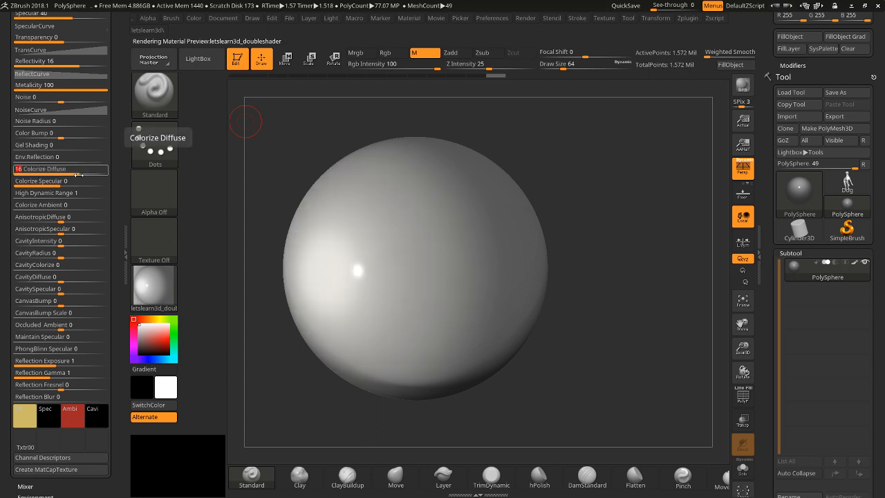
key("Return")
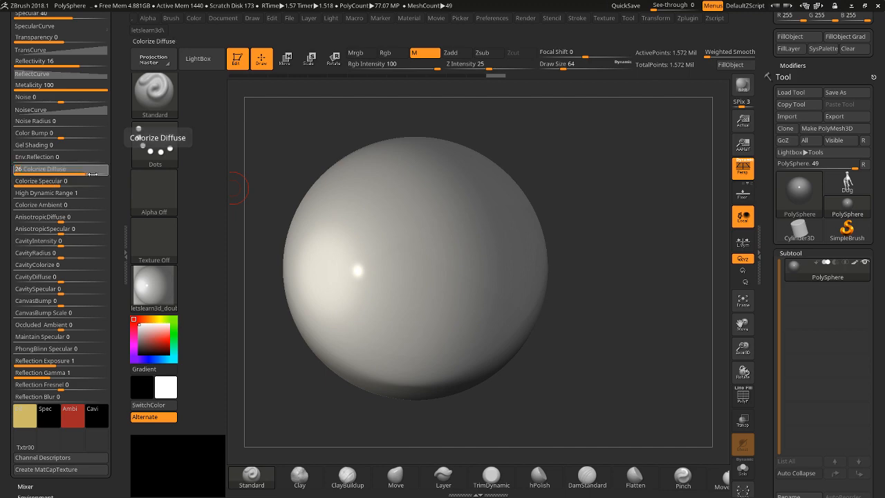
left_click_drag(86, 174, 110, 173)
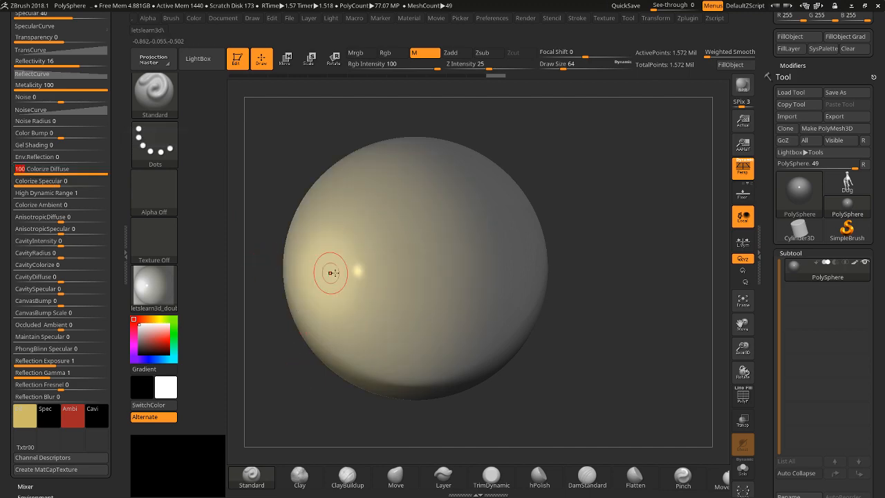
Step: Set the first shader's Diffuse to 84, remove the diffuse curve's added point, and reset the curve to a straight diagonal
scroll(3, 269, "up", 5)
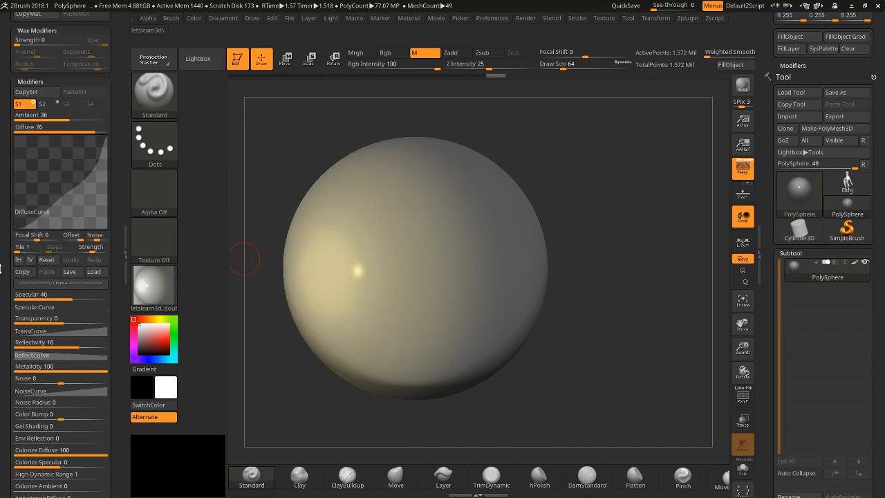
scroll(1, 261, "down", 2)
scroll(7, 182, "up", 3)
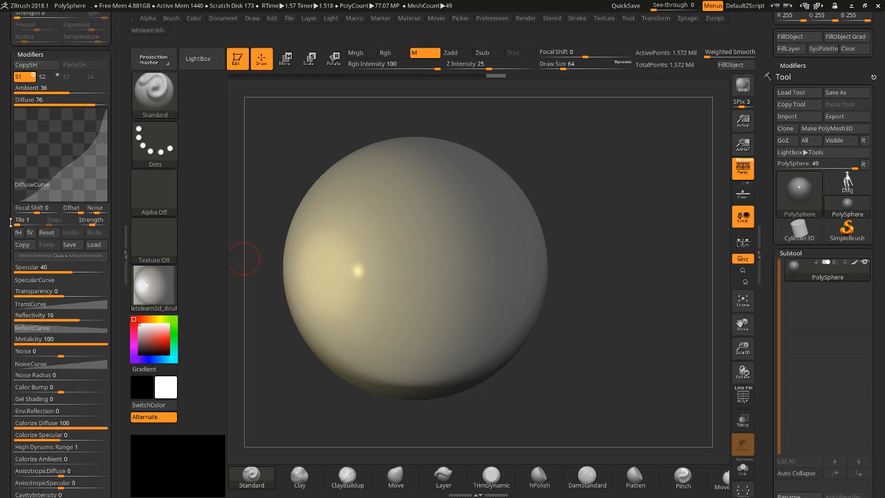
mouse_move(88, 126)
left_mouse_down()
mouse_move(56, 124)
mouse_move(98, 120)
left_mouse_up()
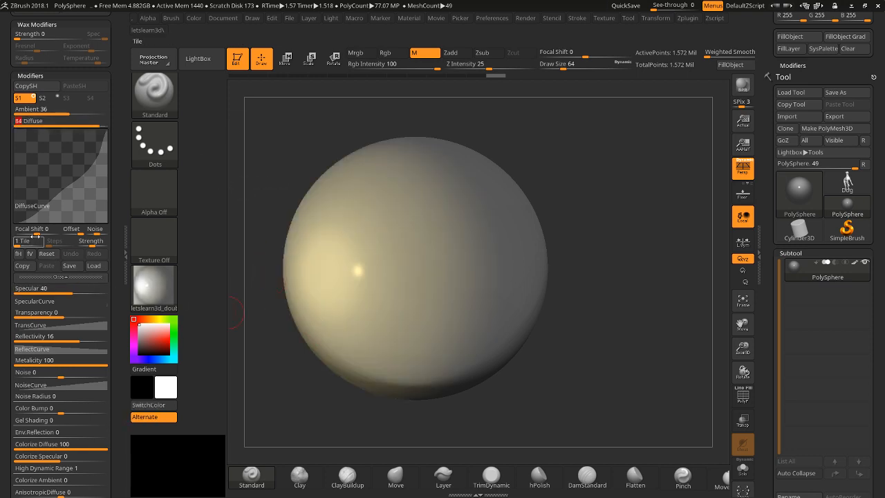
left_click(62, 196)
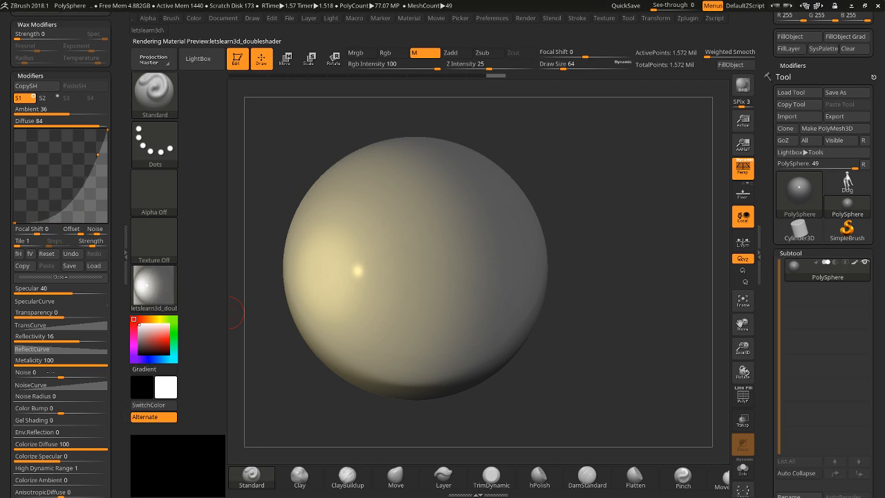
left_click(46, 253)
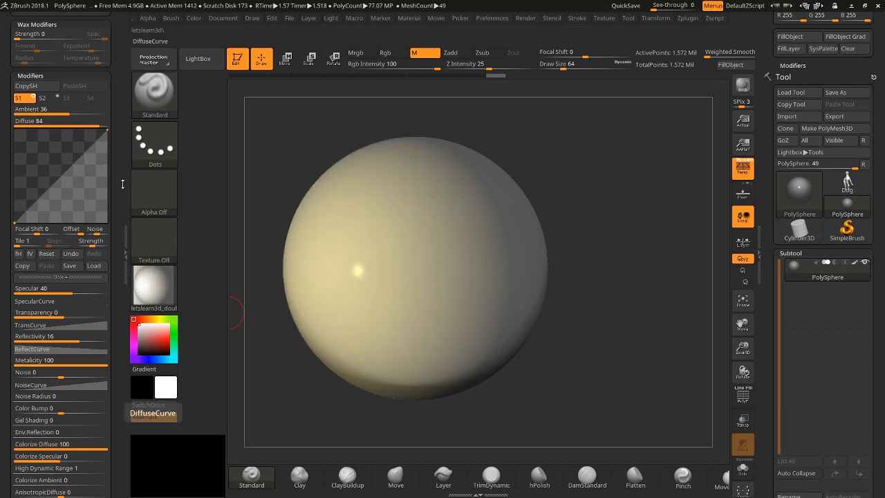
Step: Try a strongly sagging and a strongly bulging diffuse curve, settle on a nearly diagonal shape, and flip the curve vertically
left_click_drag(64, 177, 89, 211)
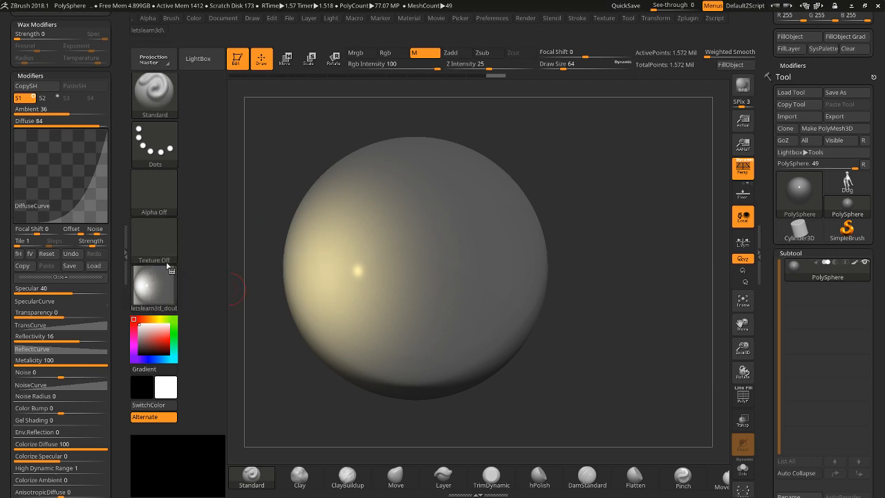
mouse_move(81, 198)
left_mouse_down()
mouse_move(34, 156)
mouse_move(83, 208)
mouse_move(97, 204)
left_mouse_up()
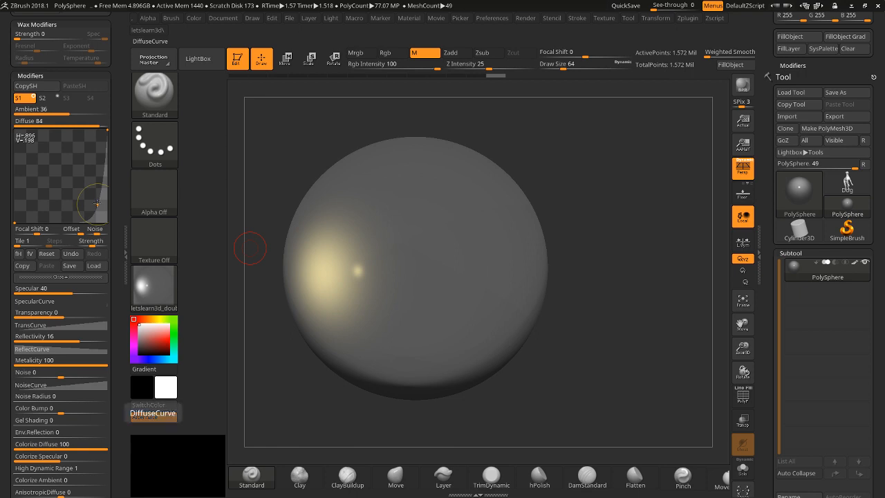
left_click_drag(29, 156, 23, 144)
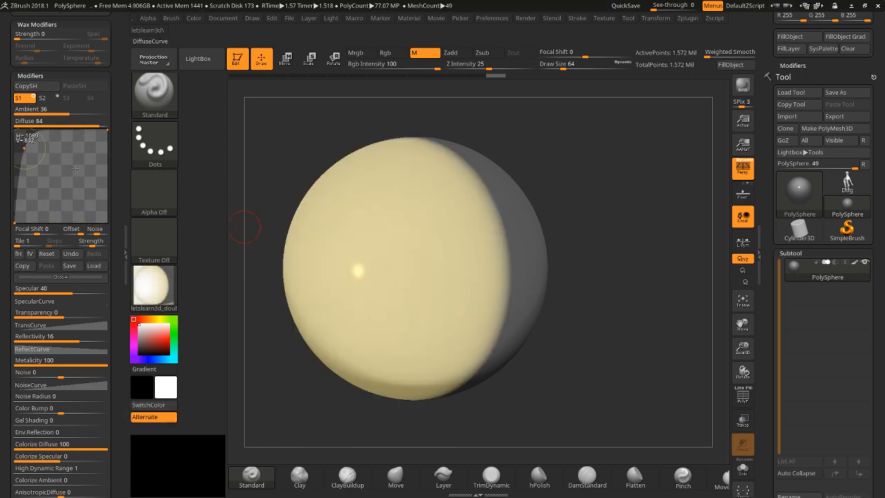
left_click_drag(24, 147, 64, 178)
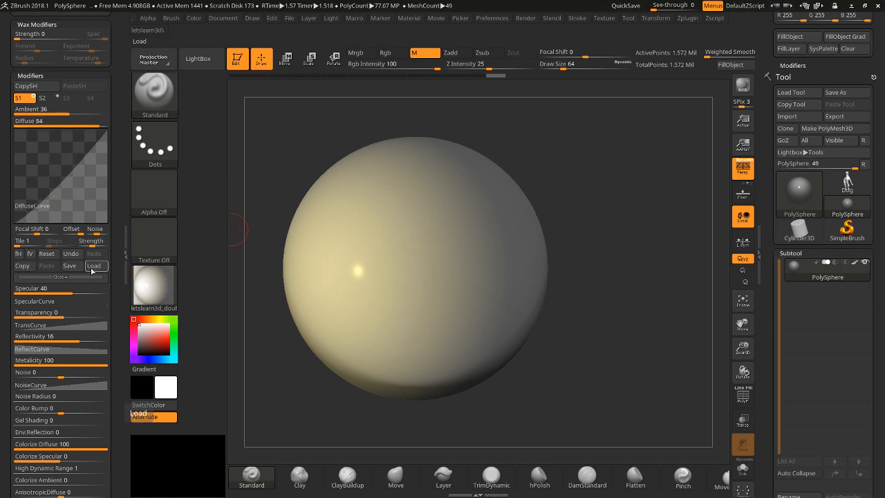
left_click(29, 254)
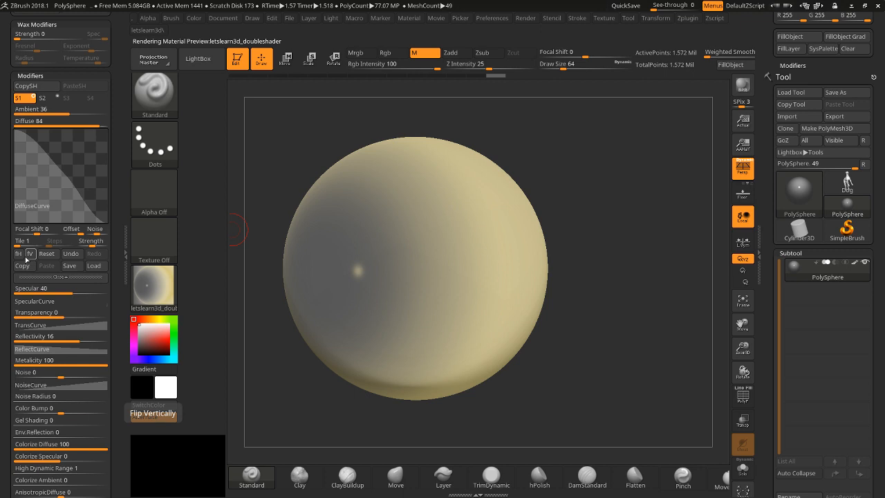
Step: Flip the diffuse curve vertically again, try its Steps Strength at about 0.36 and 0.24, and reset the curve
left_click(30, 254)
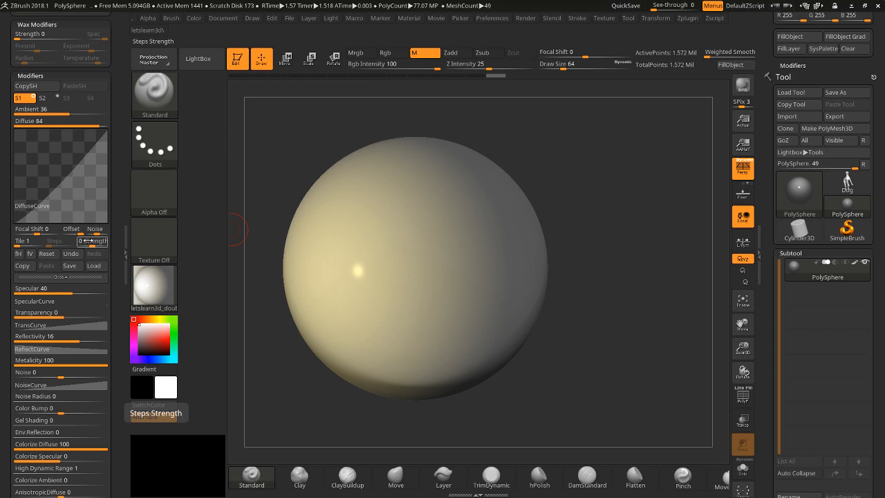
left_click_drag(86, 241, 97, 240)
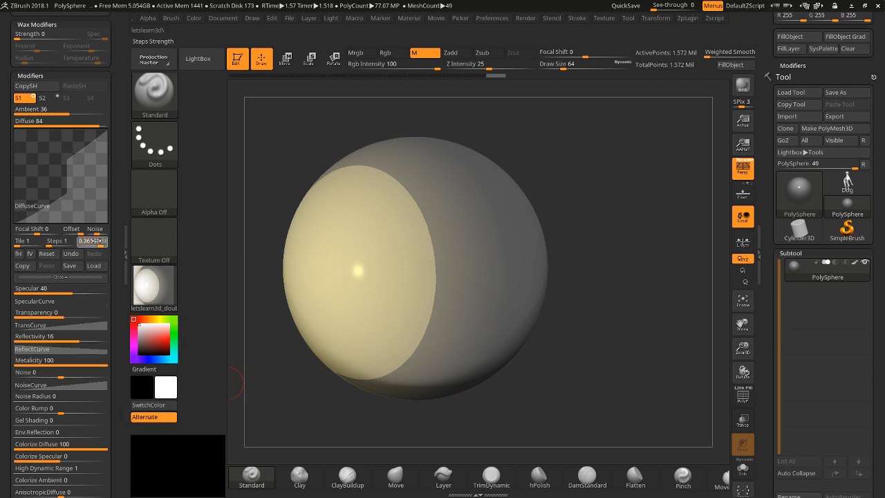
left_click_drag(94, 241, 91, 241)
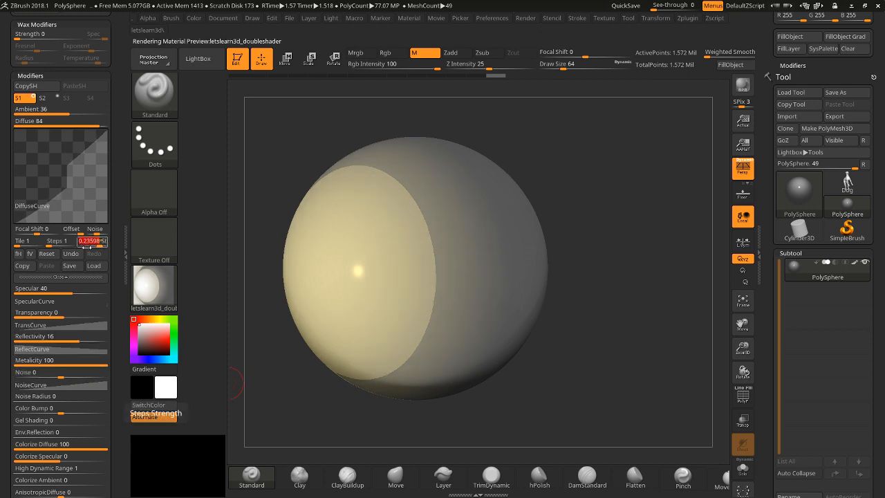
left_click(54, 256)
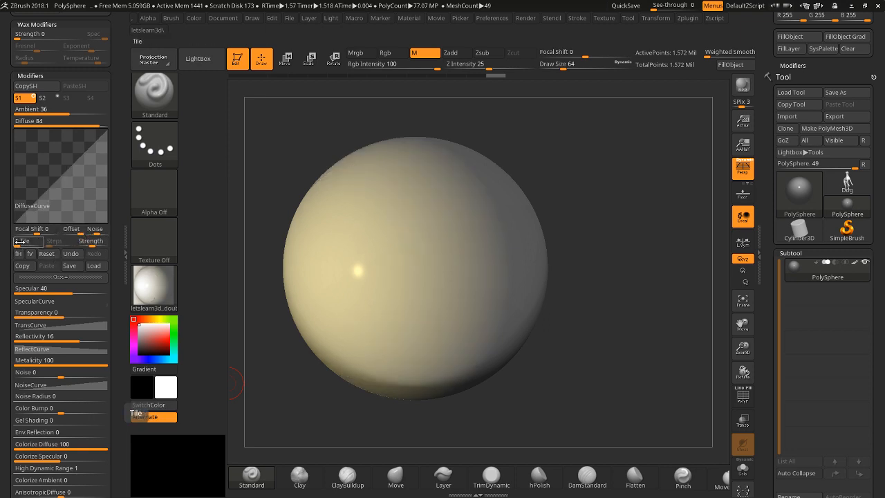
Step: Try the diffuse curve's Tile at 13 on the sphere and return it to 1
left_click_drag(21, 240, 28, 241)
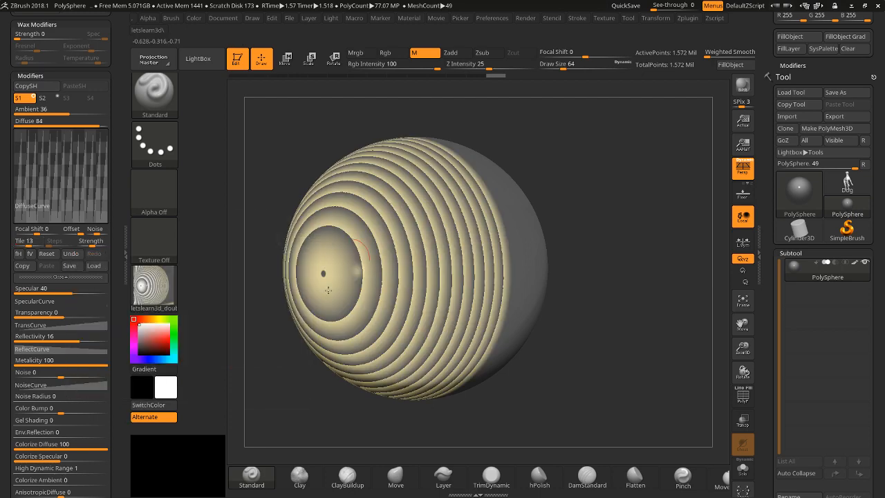
left_click_drag(591, 189, 549, 214)
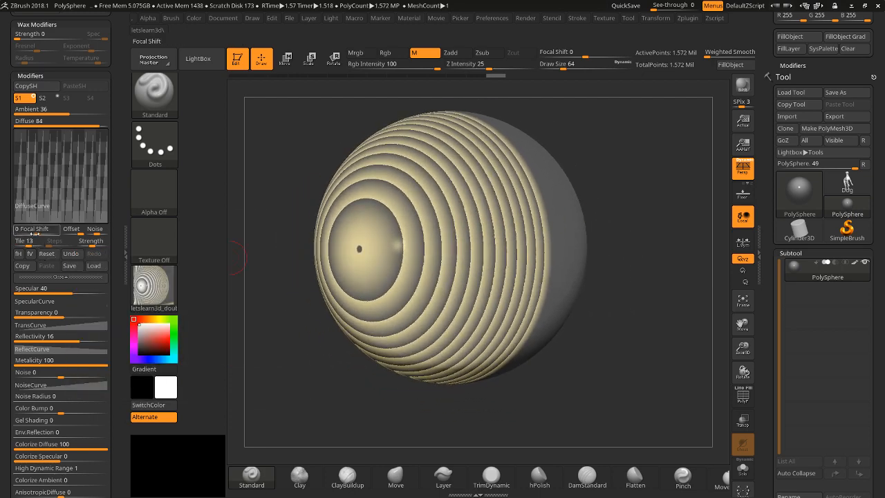
left_click_drag(32, 241, 15, 241)
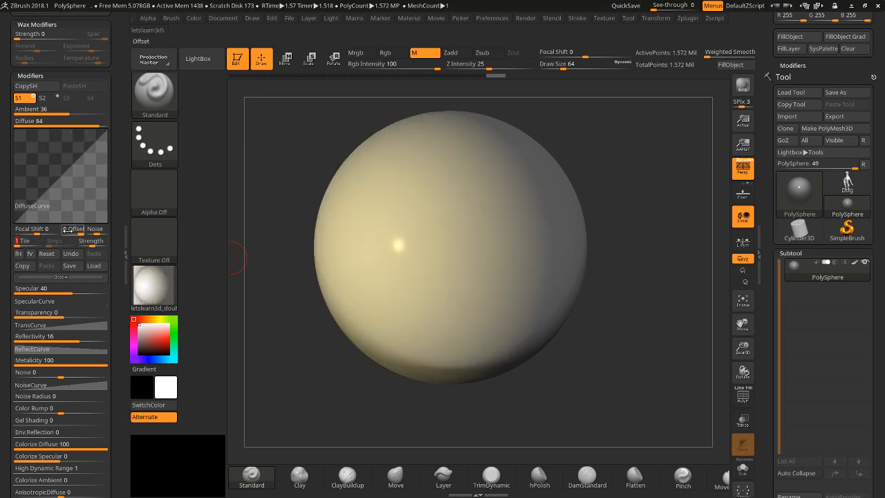
Step: Try slightly negative Offset values on the diffuse curve and reset the curve
mouse_move(67, 228)
left_mouse_down()
mouse_move(82, 234)
mouse_move(74, 231)
left_mouse_up()
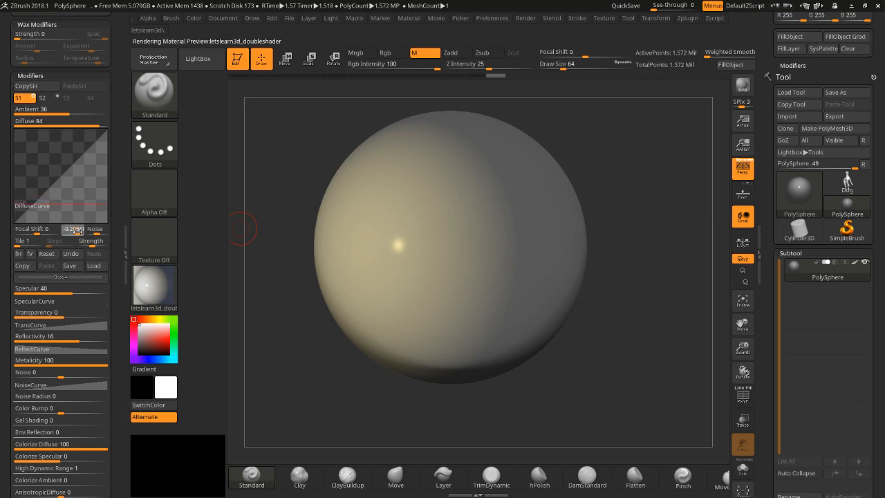
mouse_move(74, 233)
left_mouse_down()
mouse_move(66, 232)
mouse_move(83, 230)
mouse_move(60, 229)
mouse_move(76, 231)
left_mouse_up()
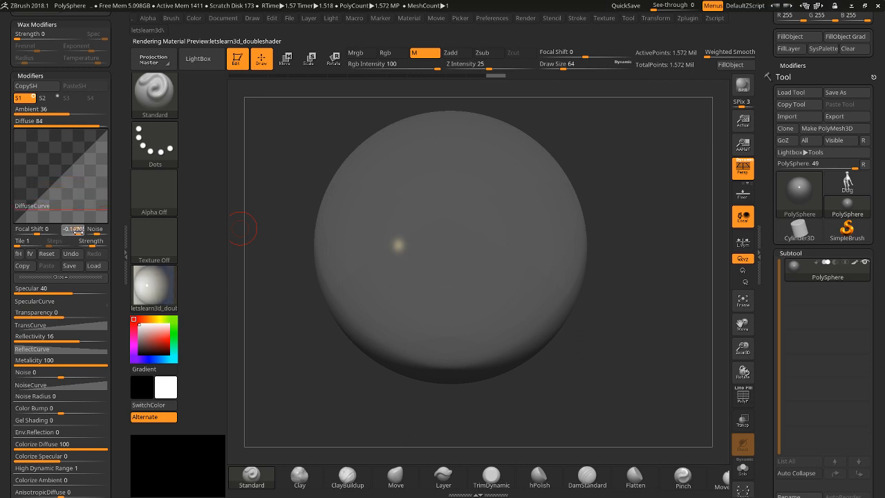
left_click(47, 254)
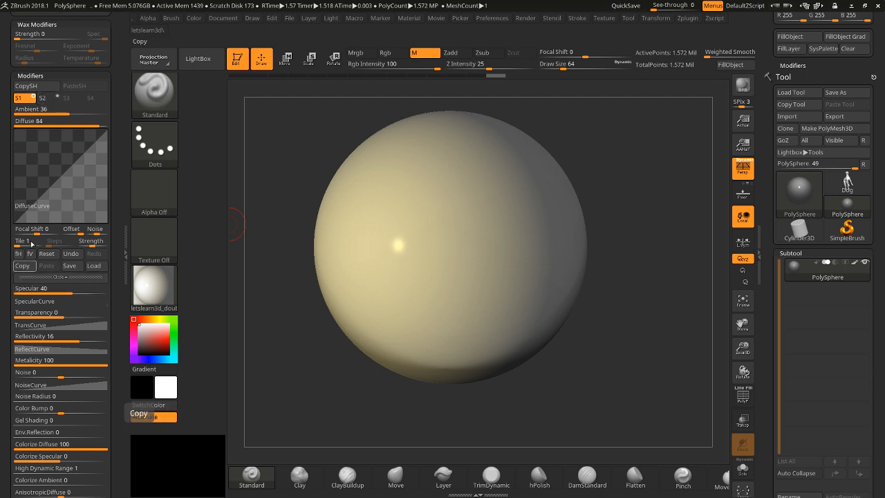
Step: Compare the second shader's diffuse curve with the first shader's diffuse curve
left_click(42, 98)
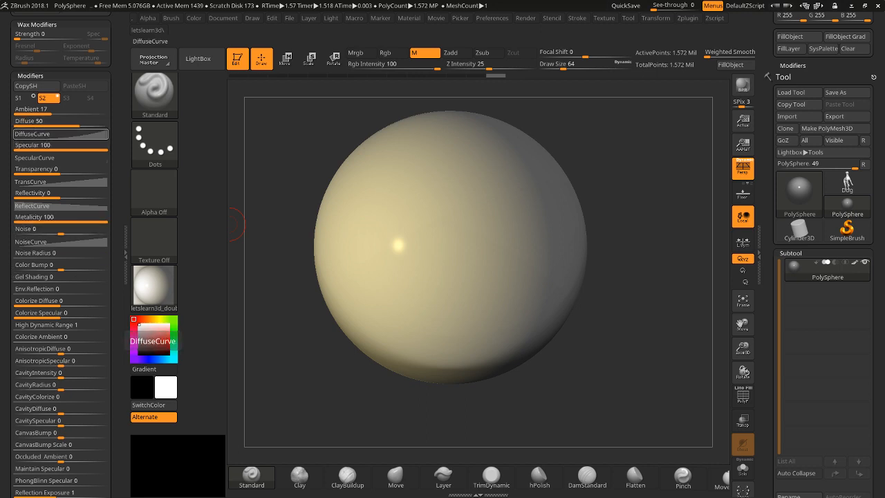
left_click(41, 134)
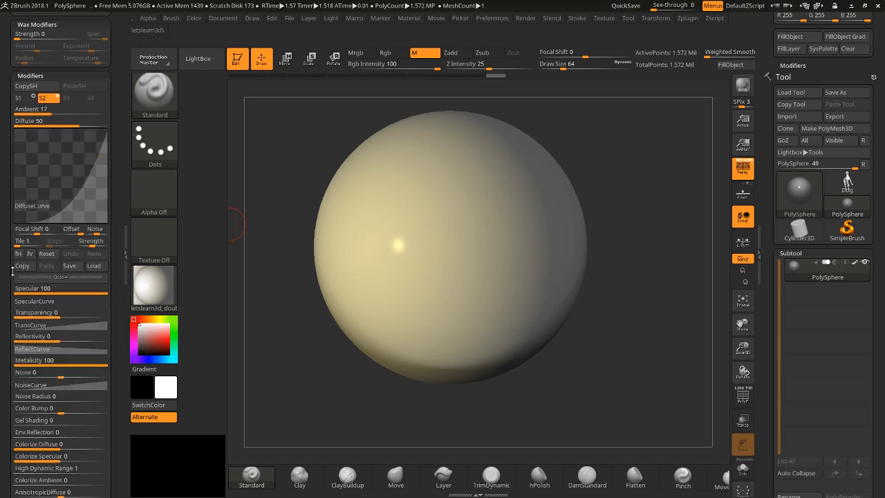
left_click(25, 98)
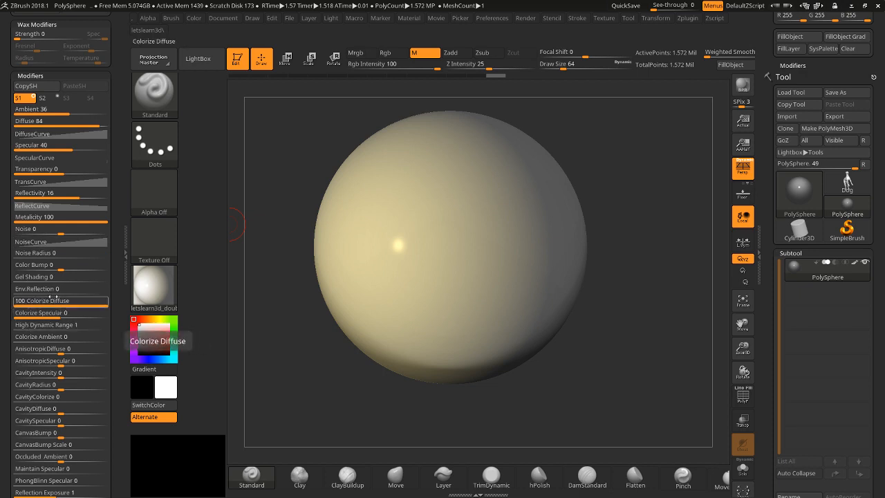
left_click(41, 133)
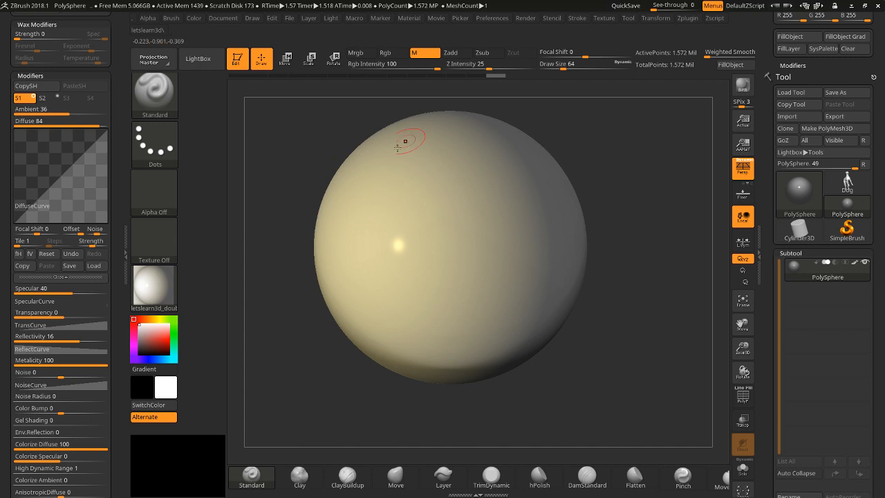
Step: Try the first shader's Ambient at 0, settle on 19, and run a BPR render of the sphere
left_click_drag(92, 107, 16, 111)
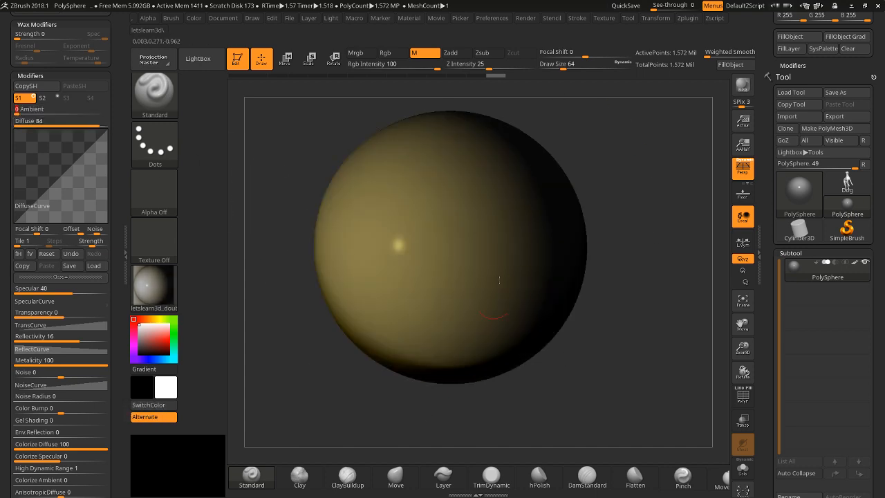
left_click_drag(26, 108, 61, 112)
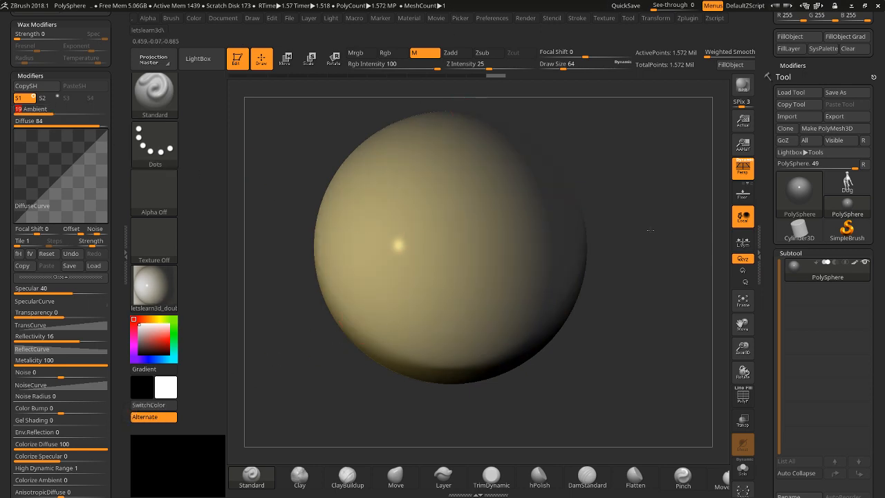
left_click(739, 85)
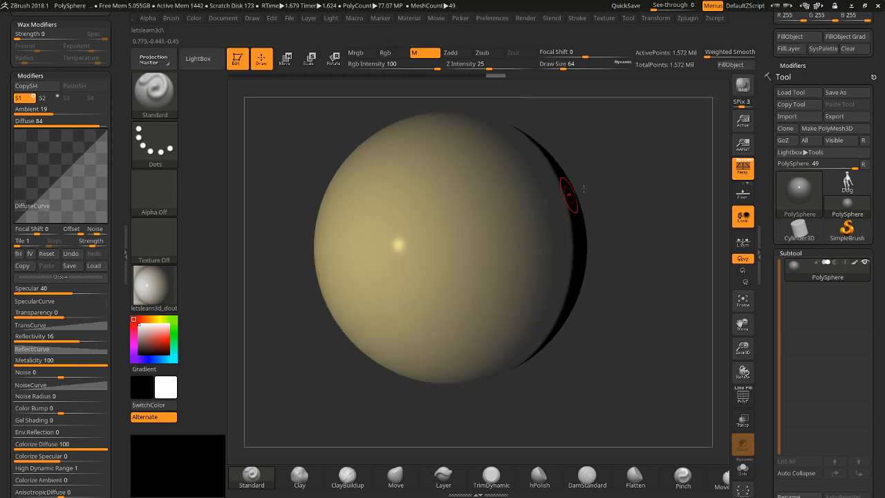
left_click_drag(270, 221, 264, 235)
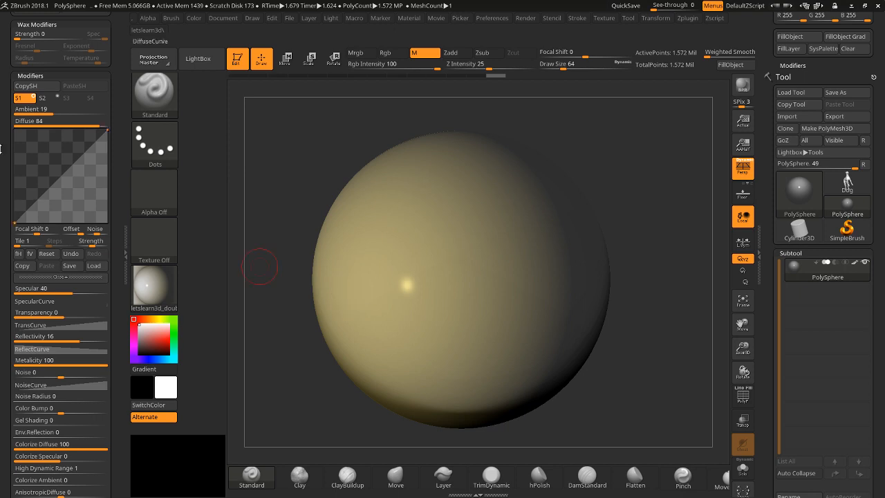
Step: Try the first shader's Specular at 100 and lower it to 46
left_click_drag(7, 171, 6, 131)
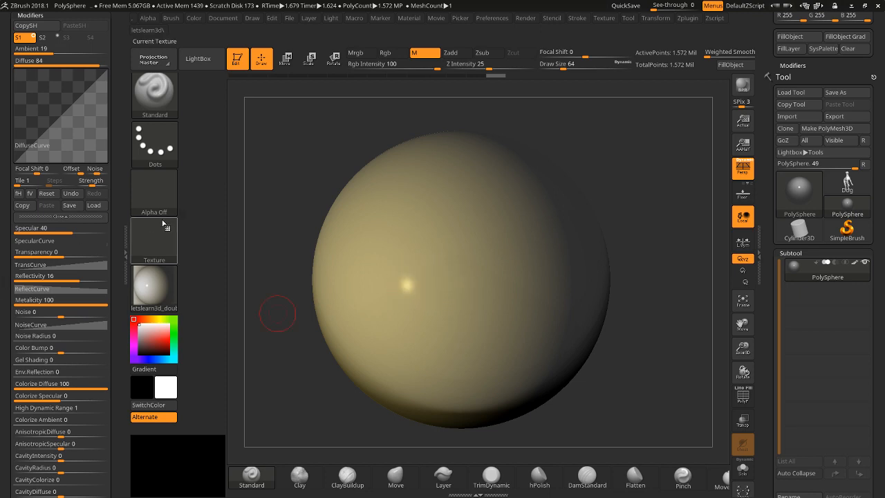
left_click_drag(80, 228, 96, 229)
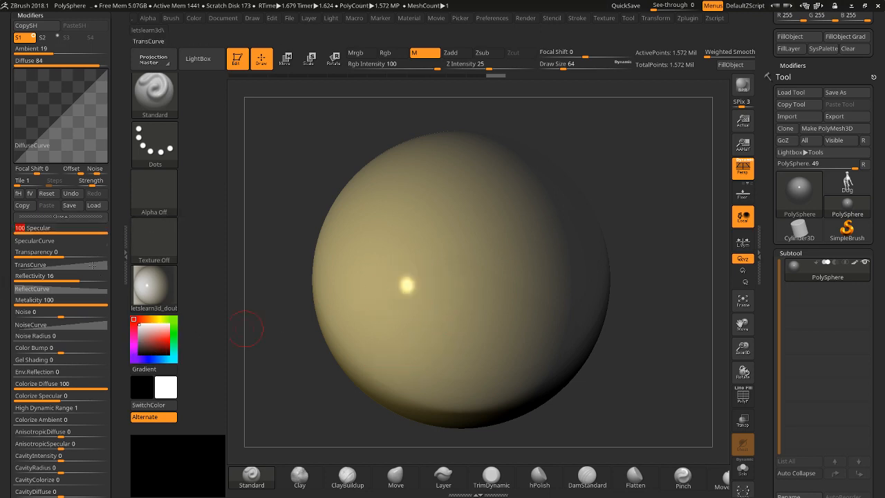
left_click_drag(100, 233, 78, 228)
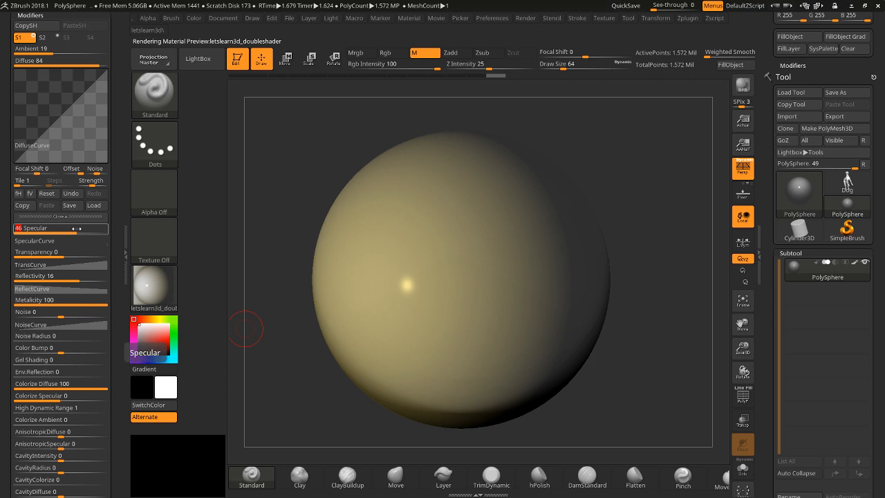
Step: Open the material's specular curve, reset it, and bend it with an added point to broaden the sphere's highlight
left_click(35, 241)
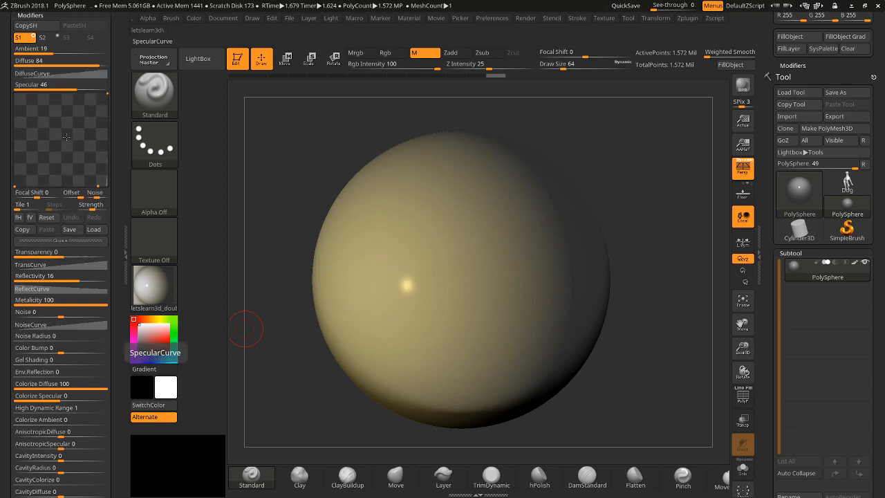
left_click(46, 217)
left_click_drag(52, 146, 74, 151)
mouse_move(87, 162)
left_mouse_down()
mouse_move(25, 116)
mouse_move(91, 174)
mouse_move(89, 161)
left_mouse_up()
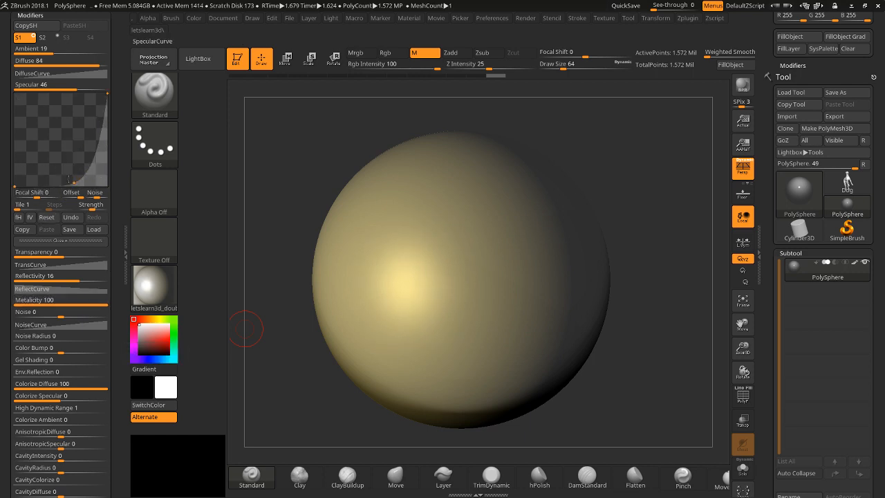
left_click_drag(74, 182, 66, 155)
left_click(150, 284)
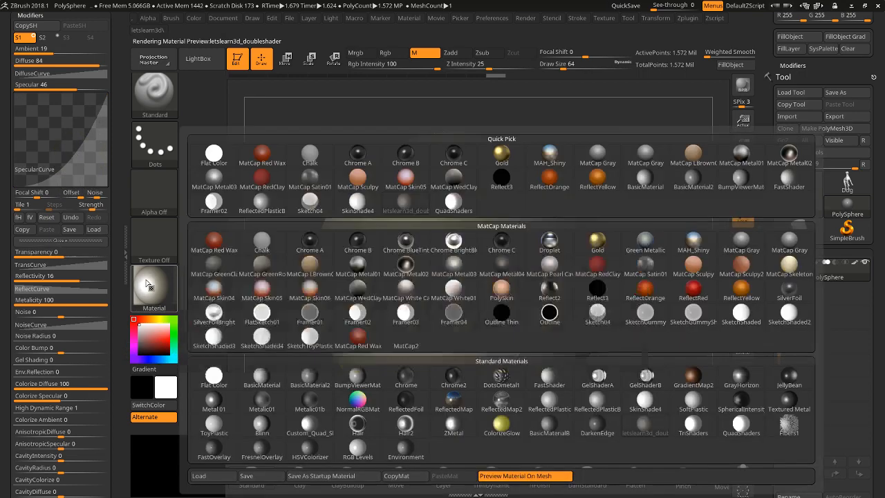
mouse_move(604, 251)
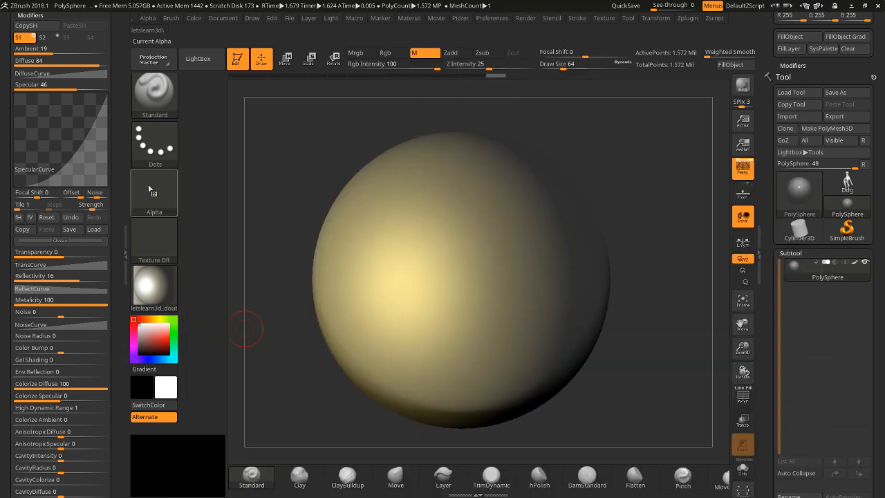
Step: Add several points to the specular curve and offset them to form a banded, ring-like highlight on the sphere
left_click(57, 137)
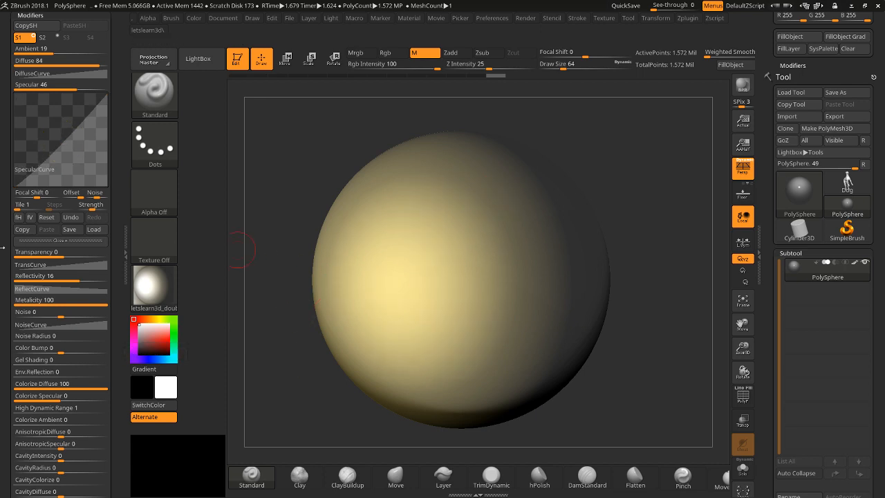
mouse_move(63, 141)
mouse_move(106, 95)
left_mouse_down()
mouse_move(100, 170)
mouse_move(107, 95)
left_mouse_up()
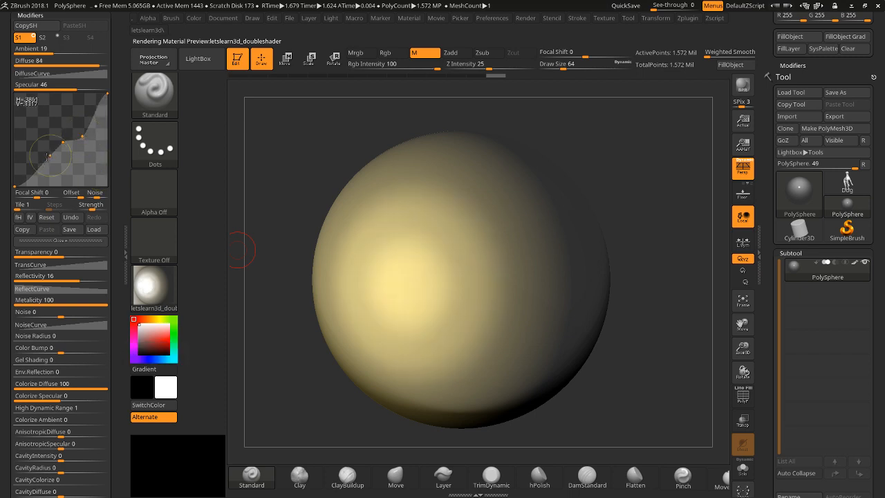
left_click_drag(47, 157, 65, 182)
left_click_drag(71, 97, 82, 136)
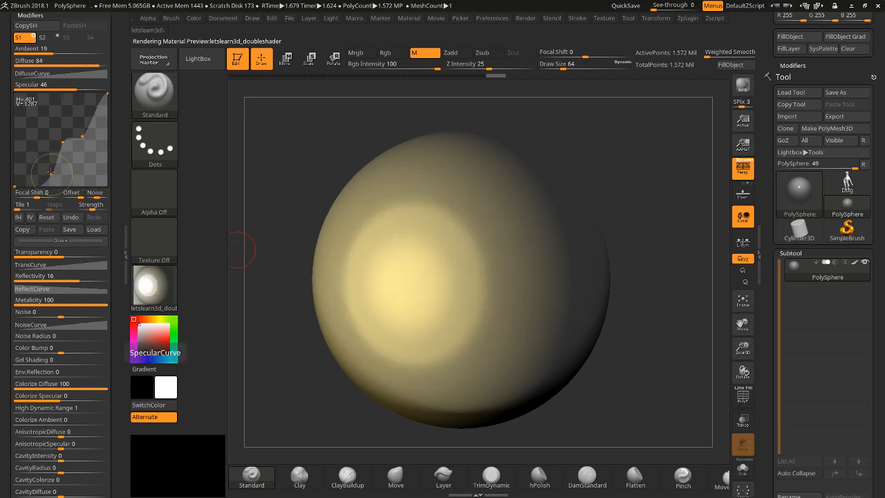
left_click_drag(64, 181, 58, 171)
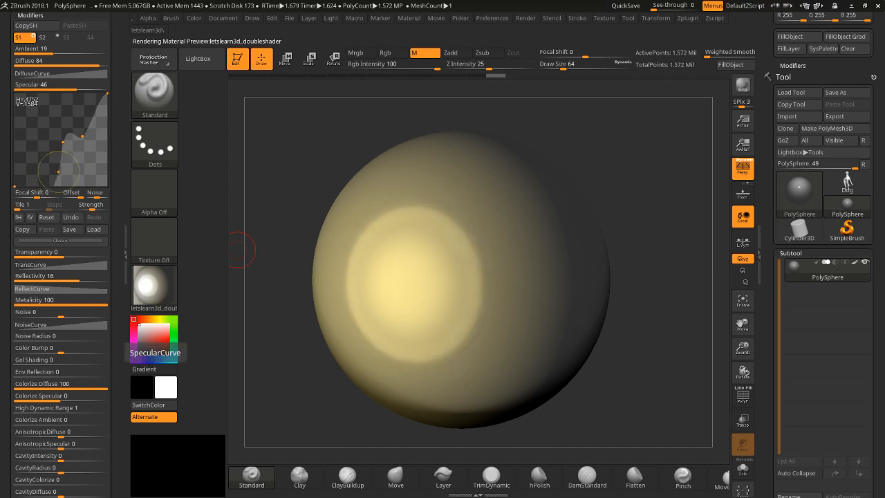
left_click_drag(83, 135, 96, 141)
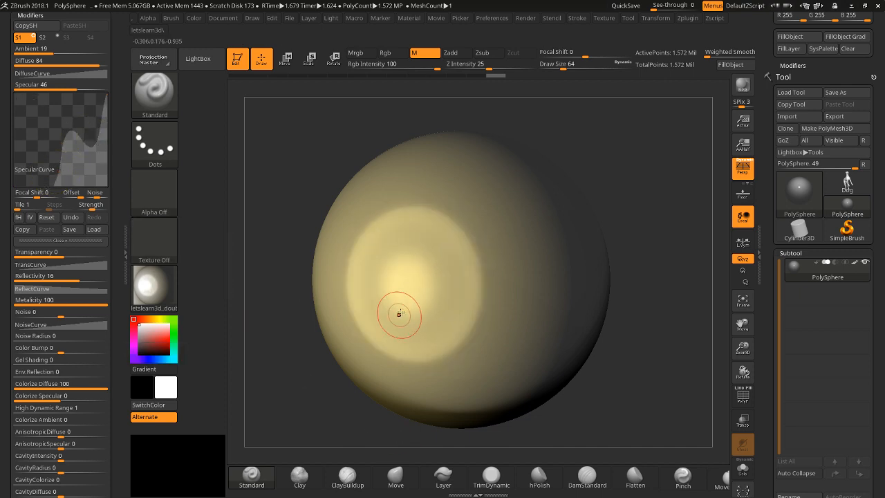
left_click_drag(251, 320, 265, 336)
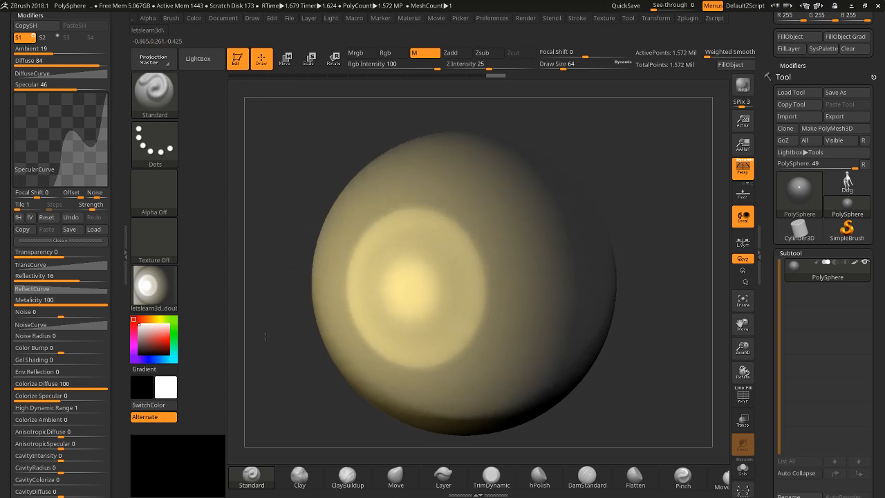
Step: Reset the specular curve and reposition a single control point to compare broad and pinpoint highlights
left_click(46, 216)
left_click_drag(67, 137, 102, 181)
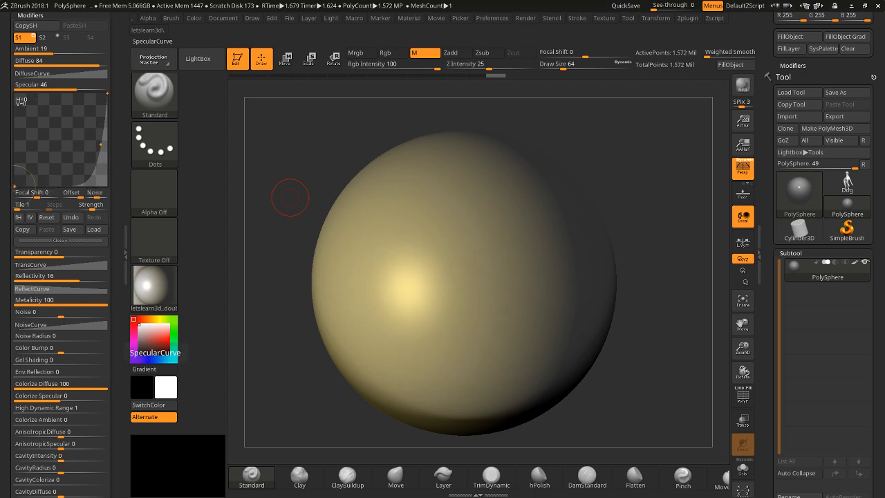
left_click_drag(100, 148, 52, 118)
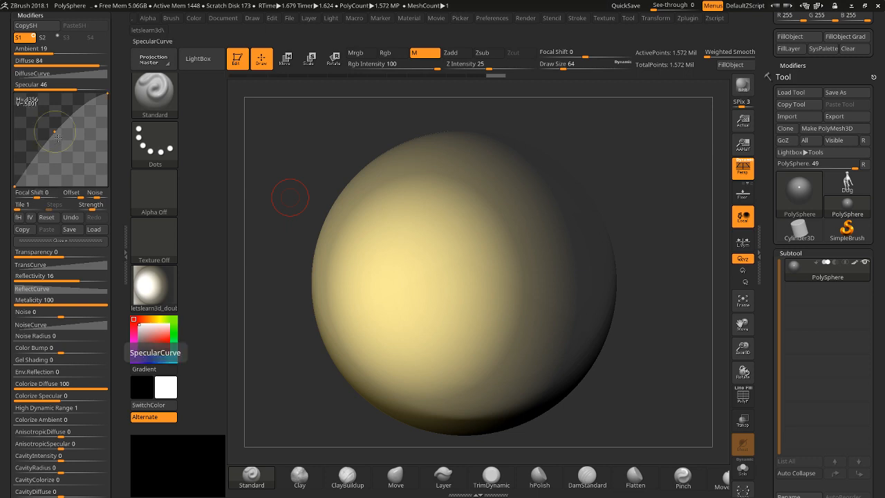
left_click_drag(56, 131, 78, 186)
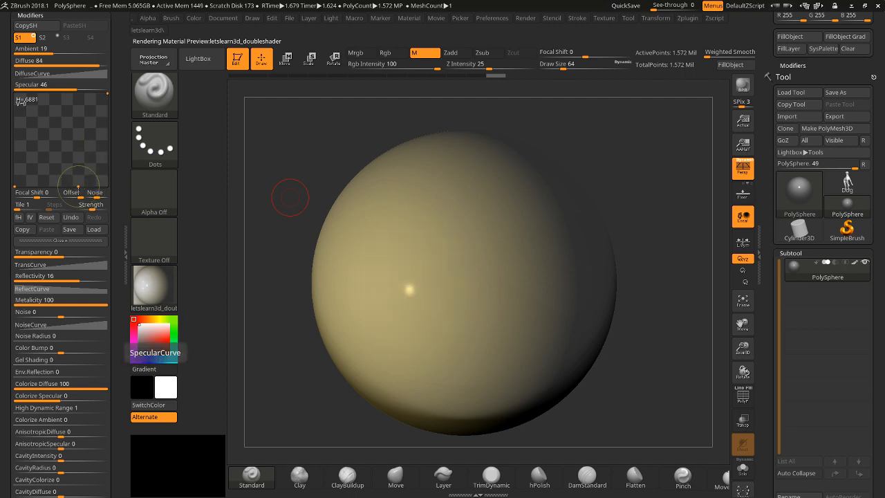
left_click_drag(78, 194, 61, 199)
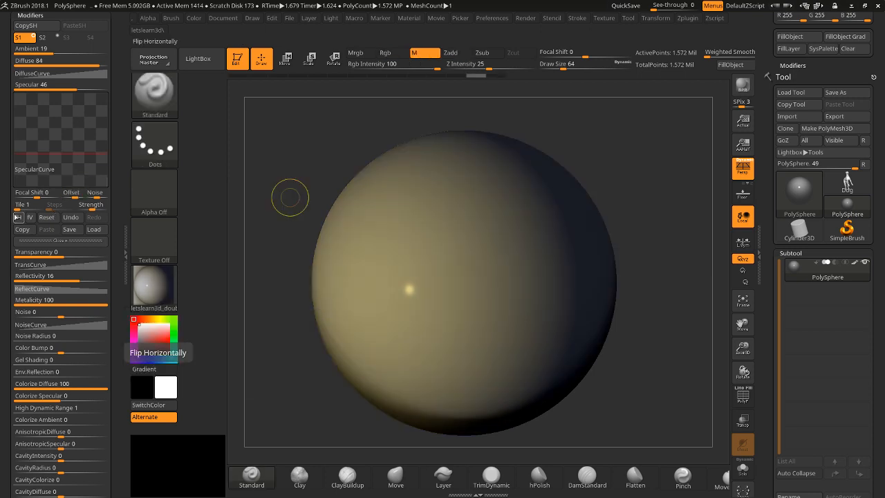
left_click(52, 218)
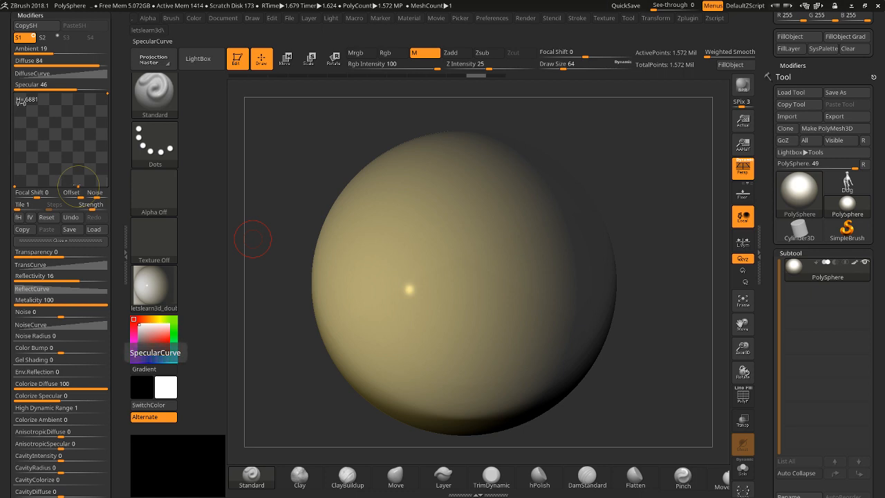
left_click_drag(75, 184, 108, 179)
left_click_drag(108, 177, 68, 179)
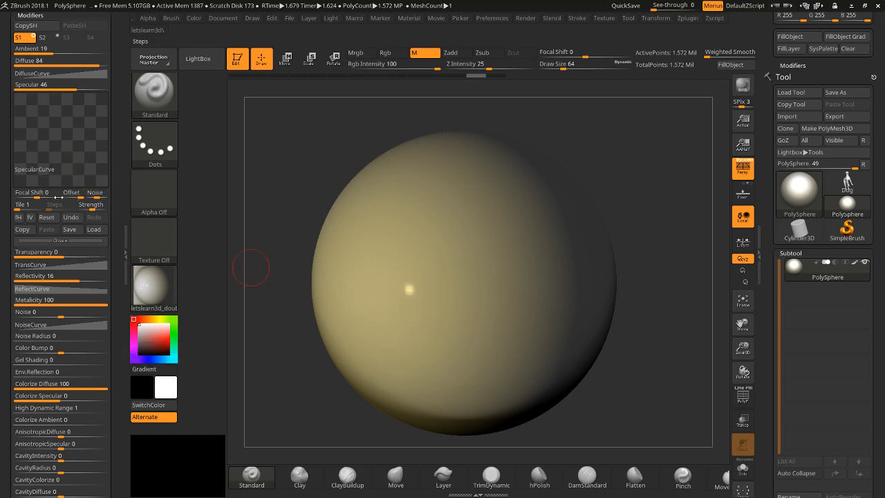
Step: Reset the specular curve, bend it downward with one point for a soft highlight, and set Specular to 78
left_click(52, 217)
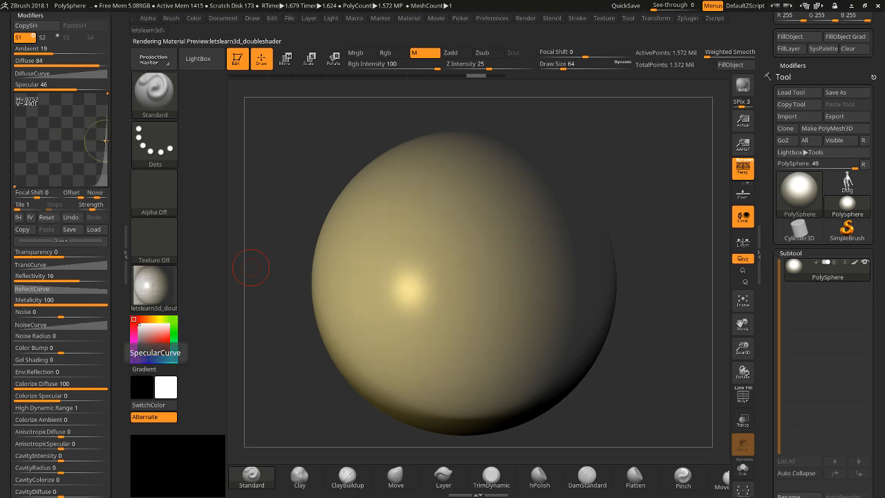
left_click_drag(105, 140, 89, 152)
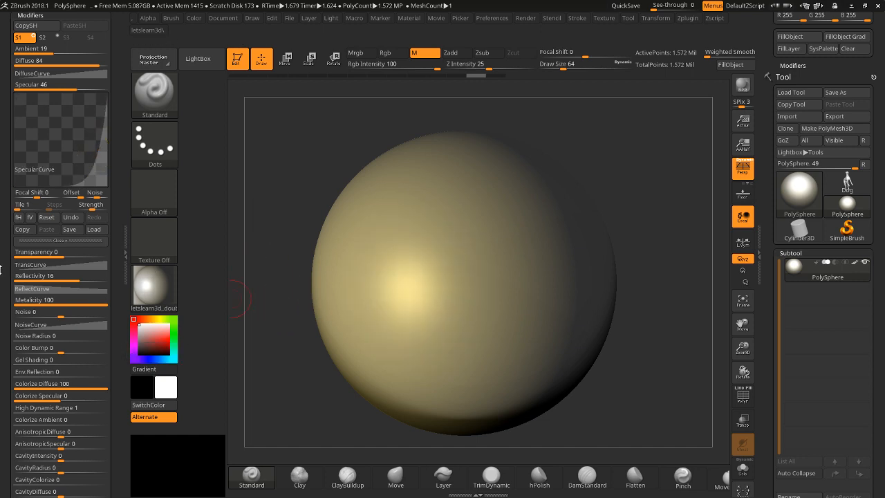
mouse_move(90, 88)
left_mouse_down()
mouse_move(83, 89)
mouse_move(96, 89)
left_mouse_up()
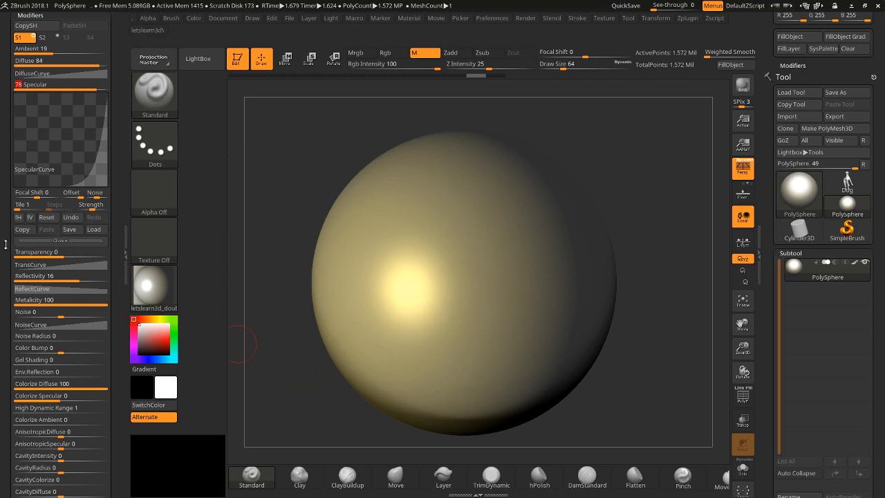
Step: Test the material's Transparency at 100 with a BPR render, and return Transparency to 0
scroll(61, 208, "down", 3)
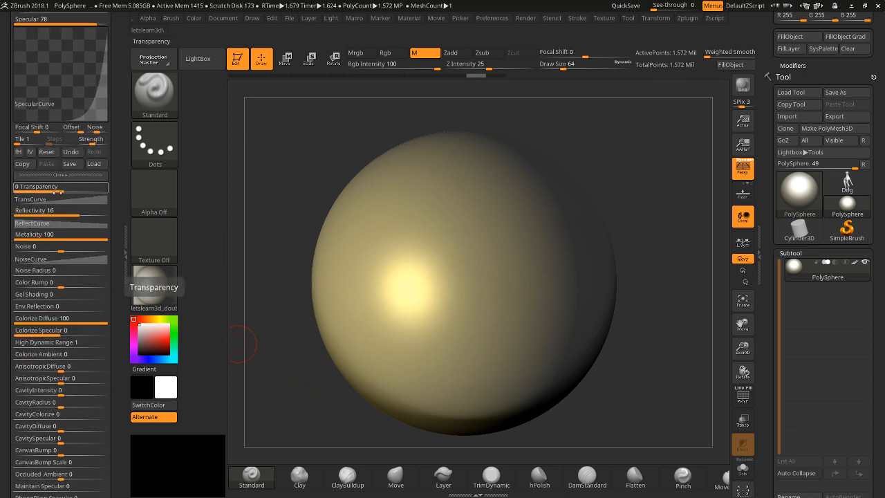
left_click_drag(62, 187, 79, 189)
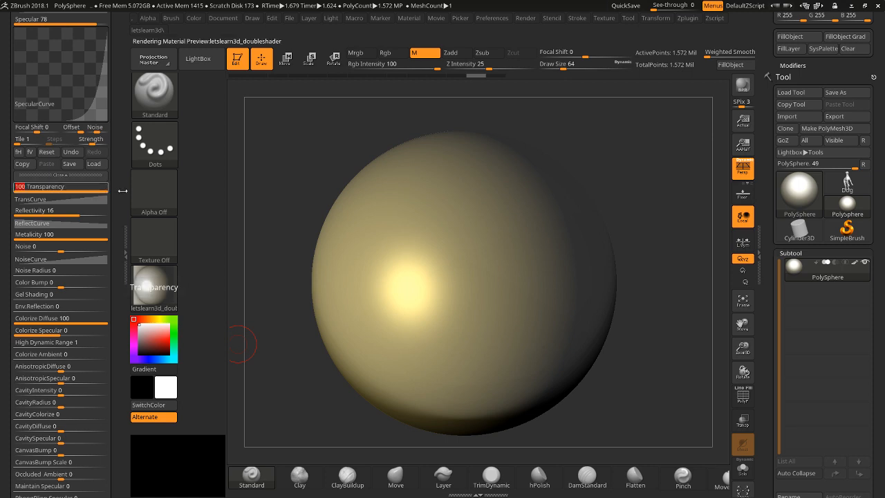
left_click(745, 86)
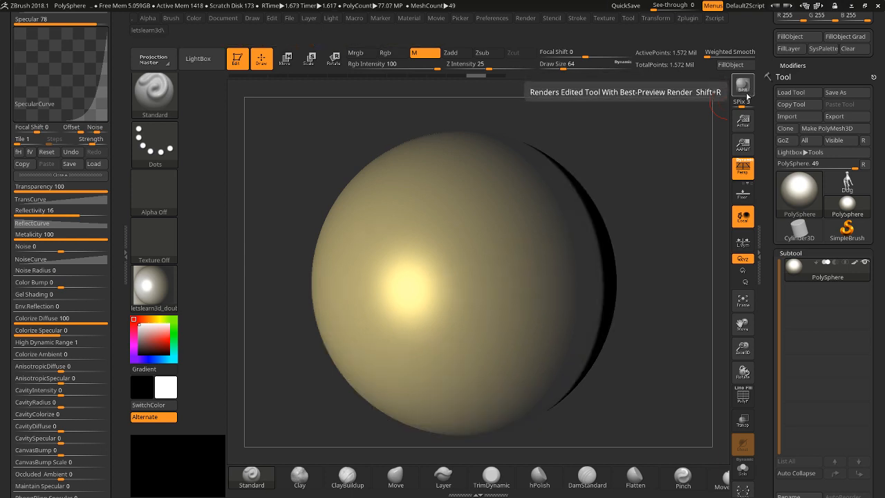
left_click(62, 189)
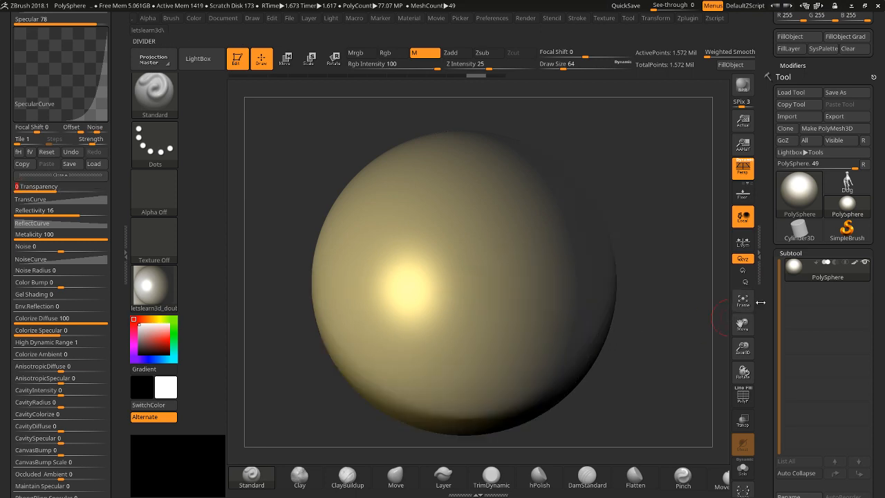
Step: Remove the Preferences and letslearn3d palettes from the tray below the Tool palette
left_click_drag(769, 302, 742, 159)
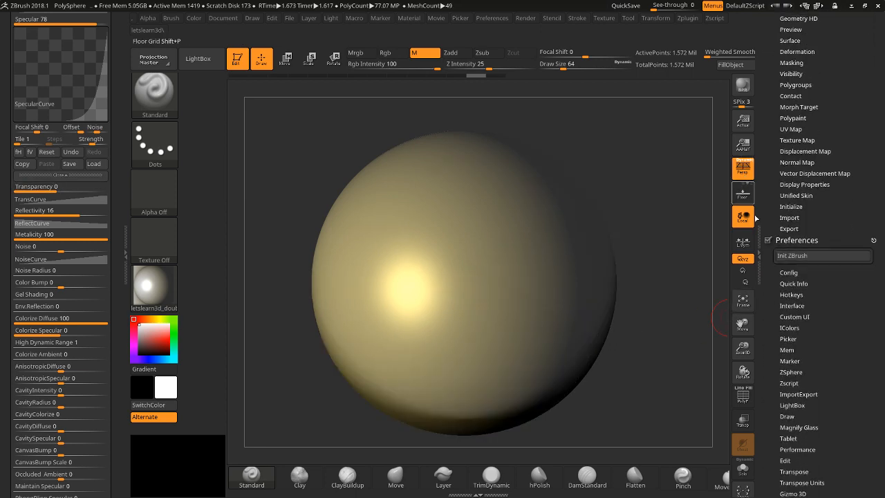
left_click(875, 240)
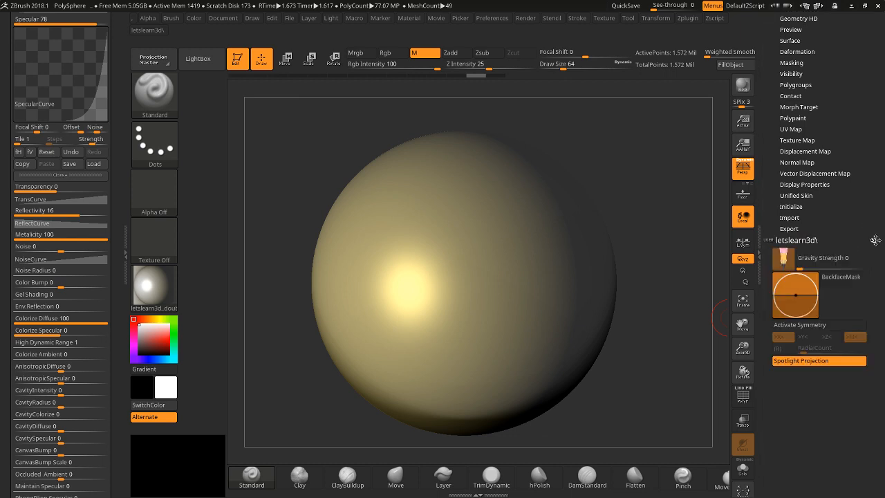
left_click(874, 241)
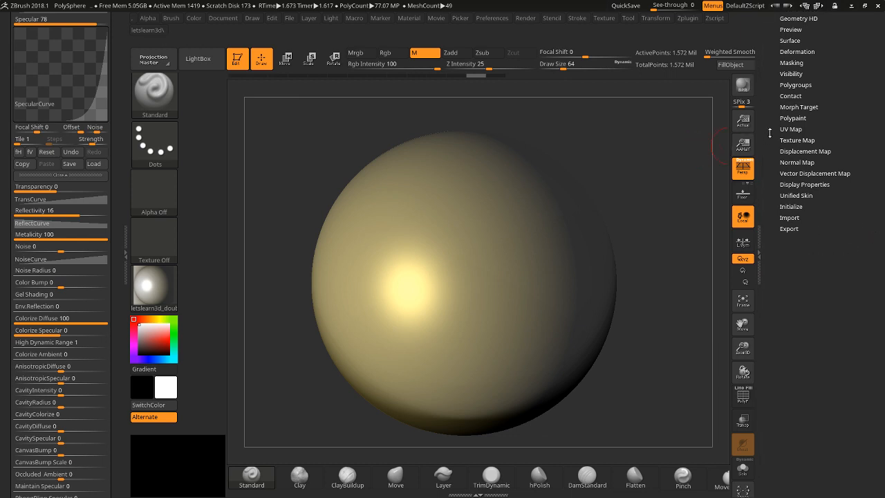
Step: Enable BPR Transparent Shading for the PolySphere along with the Transparent render property, and make a BPR render
left_click_drag(769, 133, 758, 206)
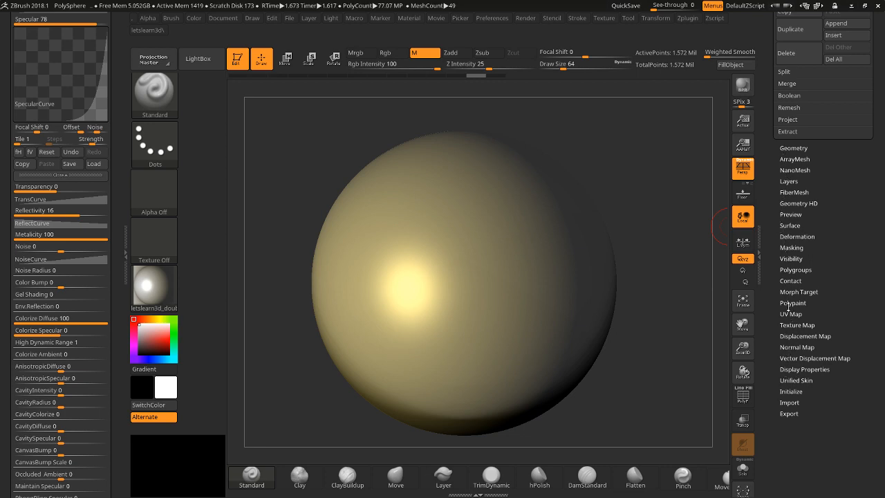
left_click(790, 369)
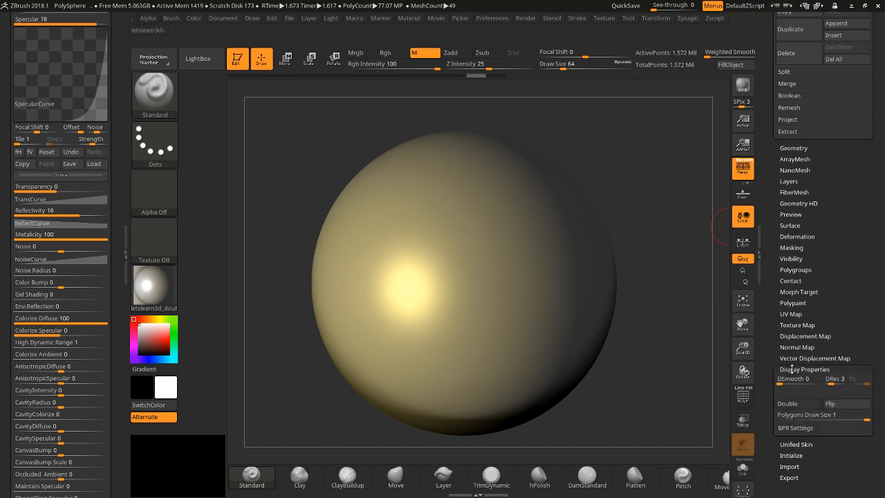
left_click(814, 428)
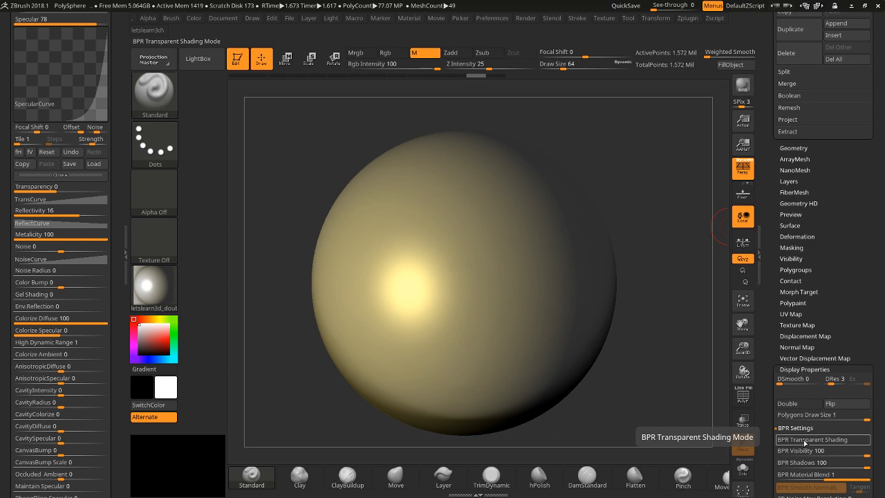
left_click(813, 440)
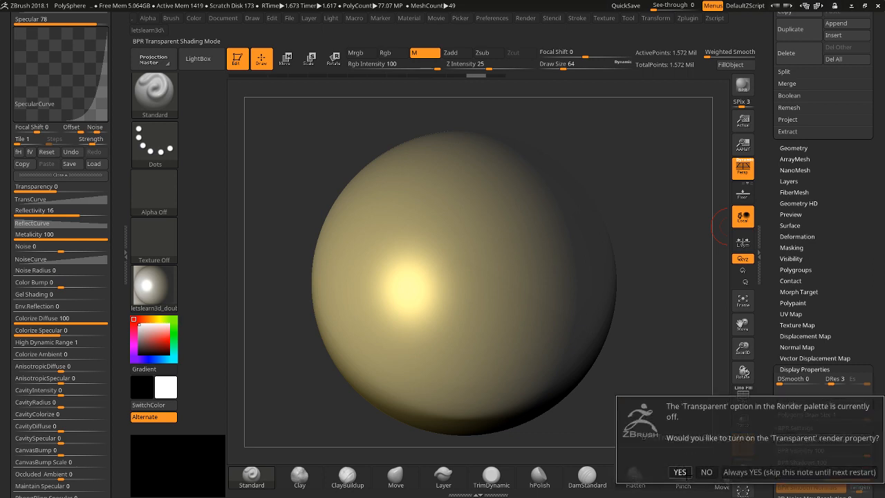
left_click(680, 472)
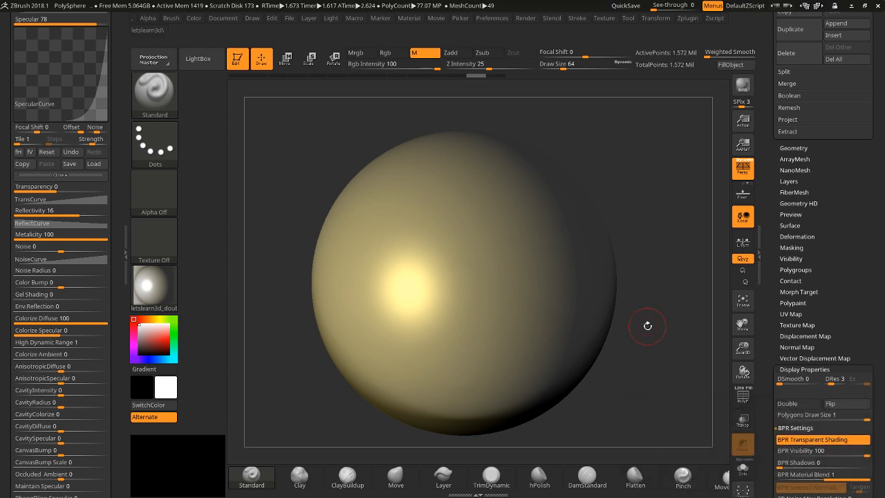
left_click(742, 85)
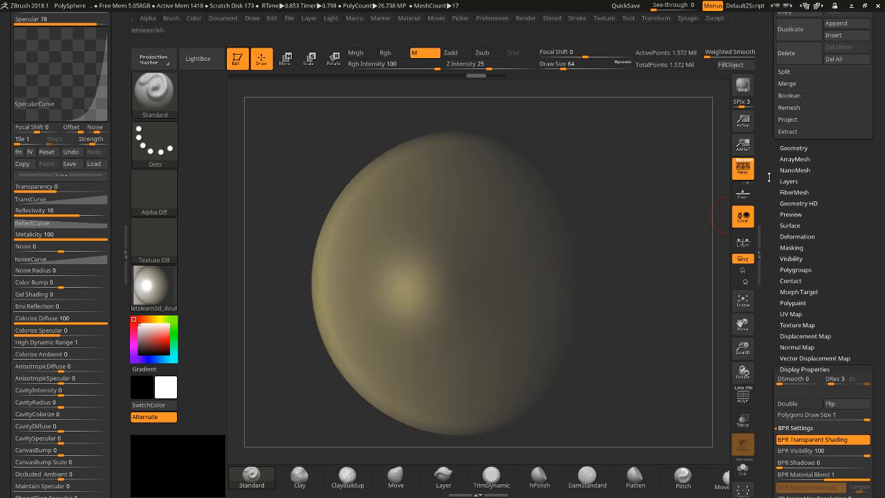
Step: Append a Cylinder3D as a second subtool alongside the PolySphere
left_click(795, 147)
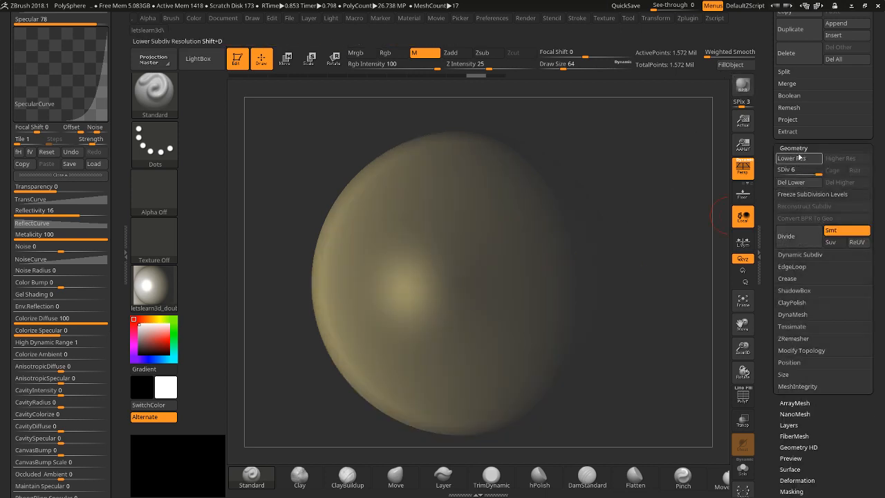
left_click(794, 148)
scroll(803, 366, "up", 5)
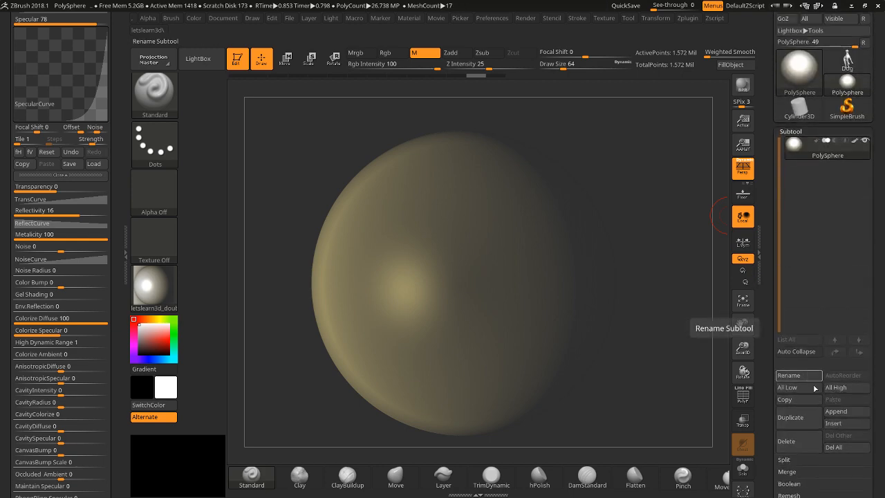
left_click(836, 411)
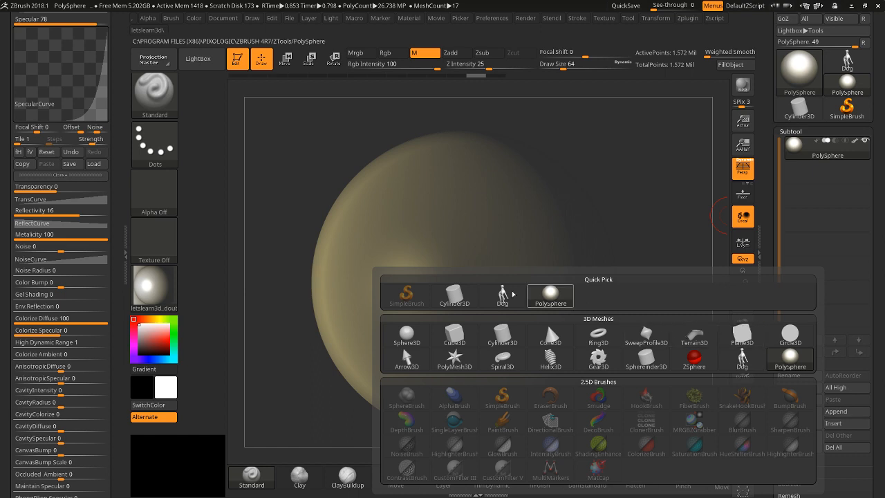
left_click(454, 295)
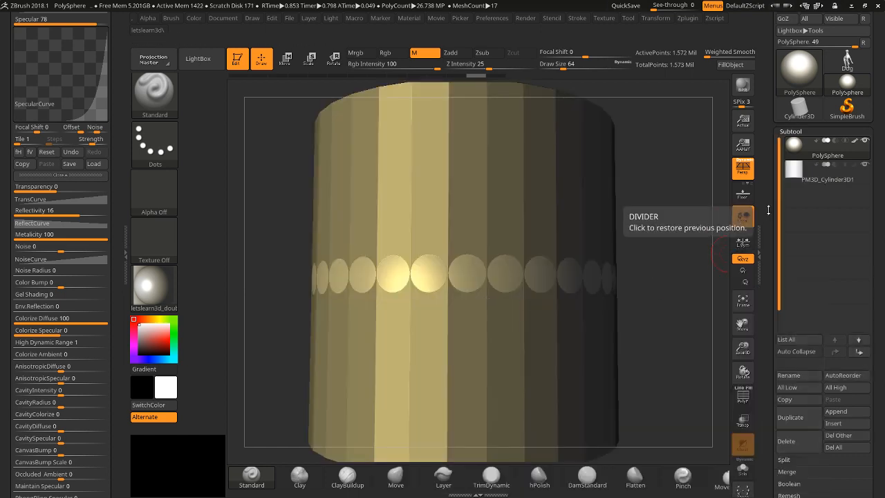
Step: Try to subdivide the appended cylinder subtool, and dismiss the error dialogs
left_click(794, 173)
key("ctrl+d")
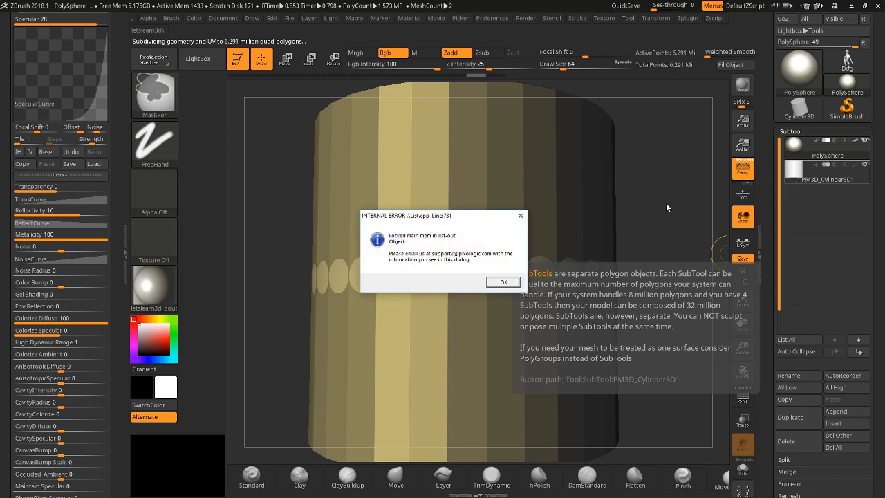
left_click(519, 215)
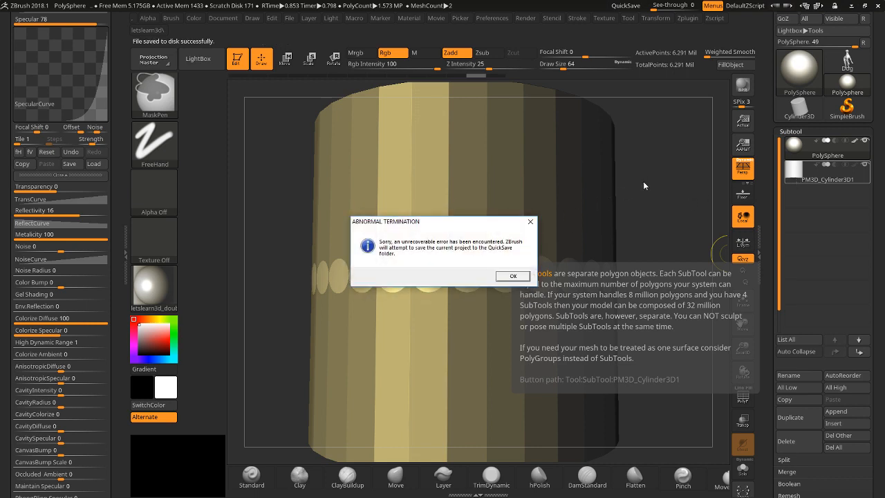
left_click(527, 223)
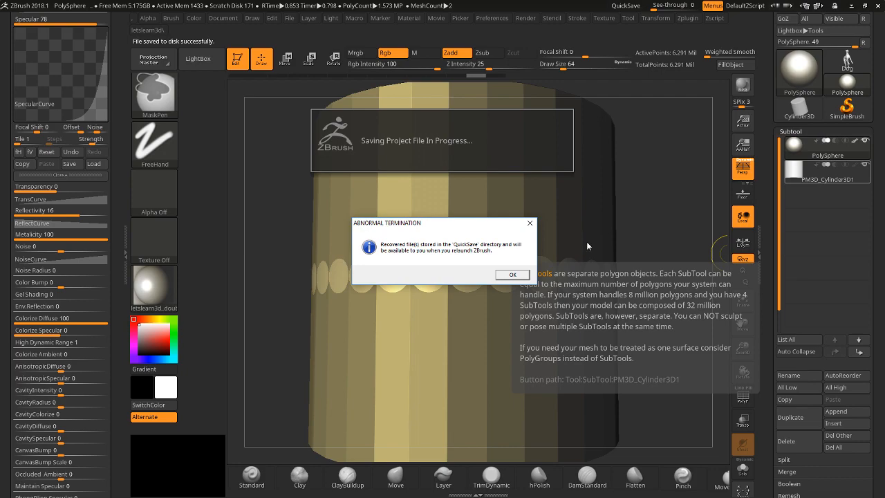
left_click(512, 275)
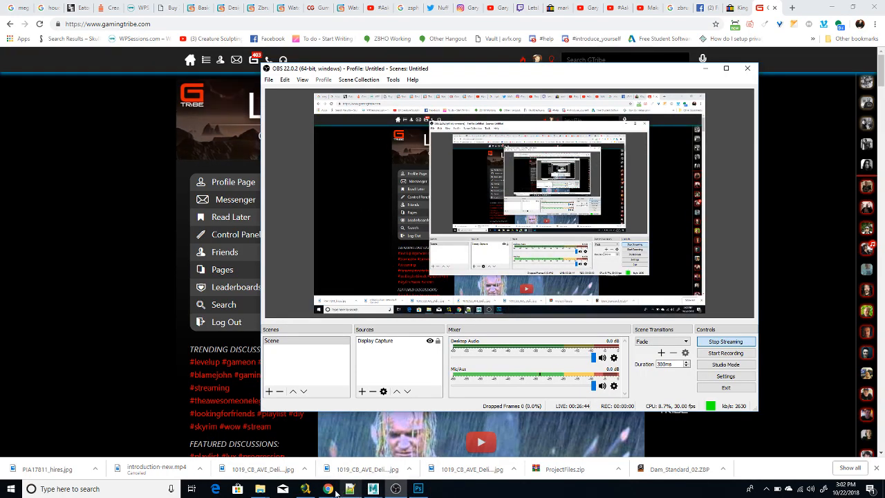
Step: Relaunch ZBrush from the desktop, and dismiss its home page and the session recovery note
mouse_move(327, 487)
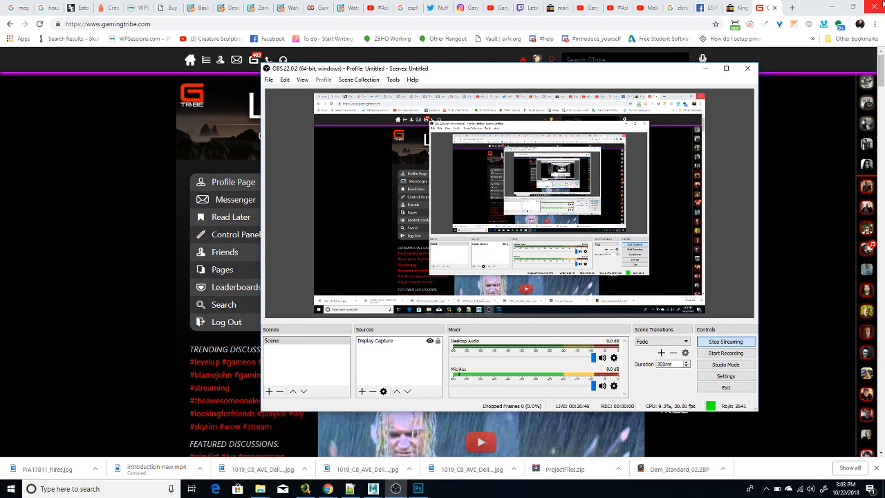
left_click(832, 7)
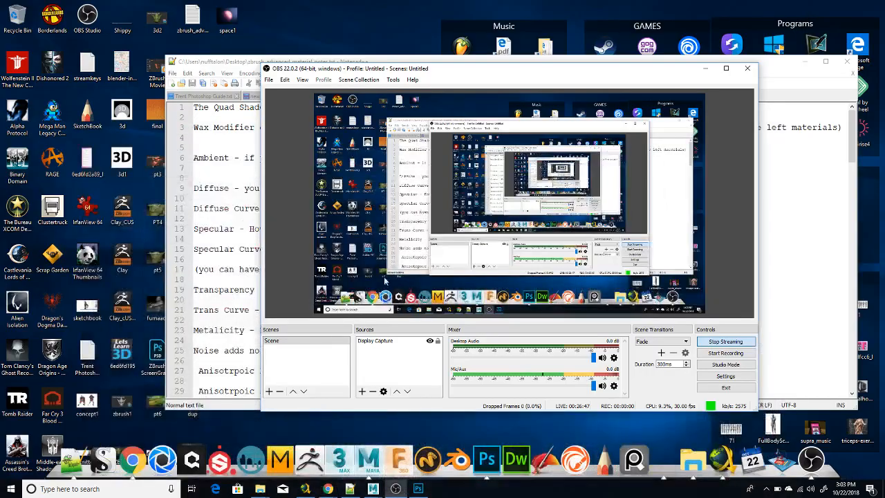
left_click(301, 460)
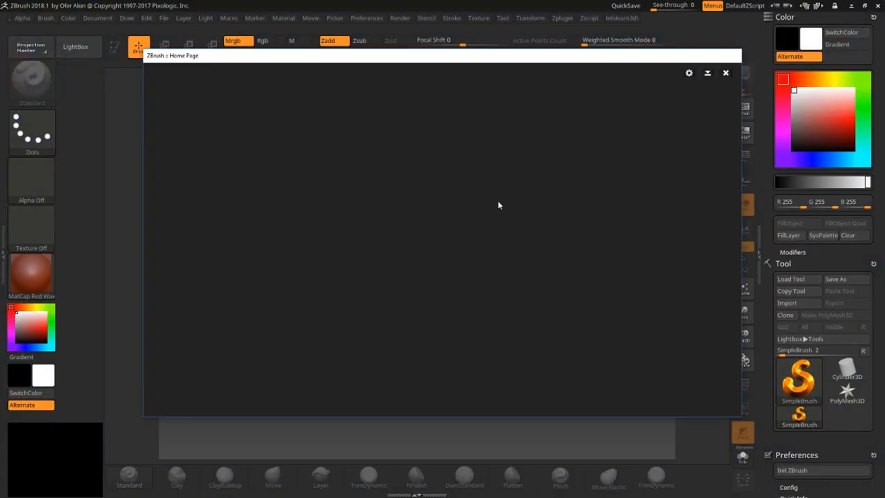
left_click(727, 73)
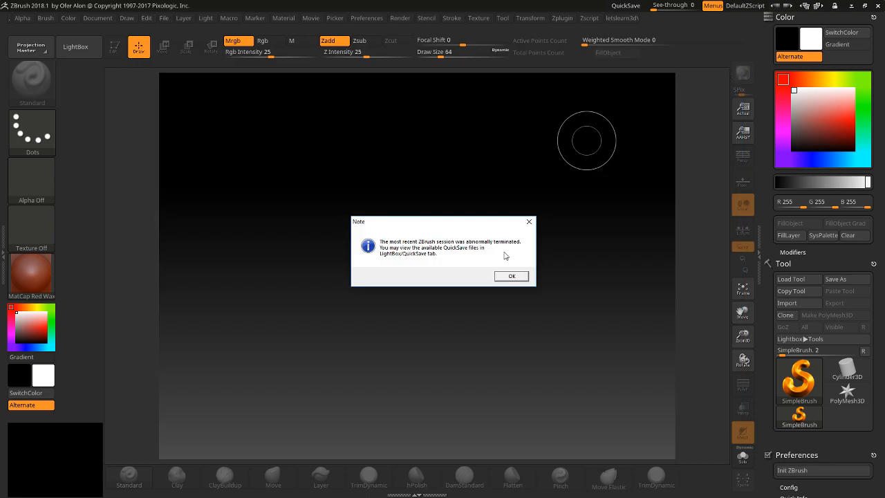
left_click(526, 223)
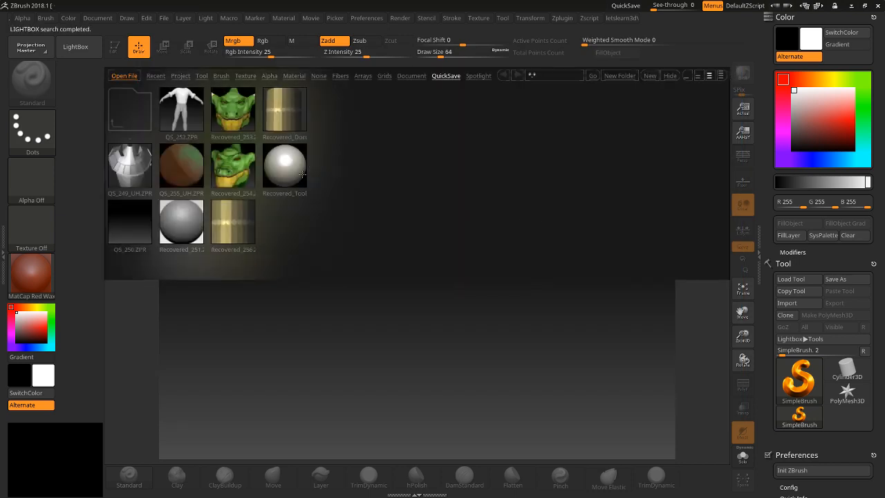
Step: Load the Recovered_Tool file from the QuickSave folder, draw it on the canvas in Edit mode, and hide LightBox
left_click(286, 121)
left_click(285, 160)
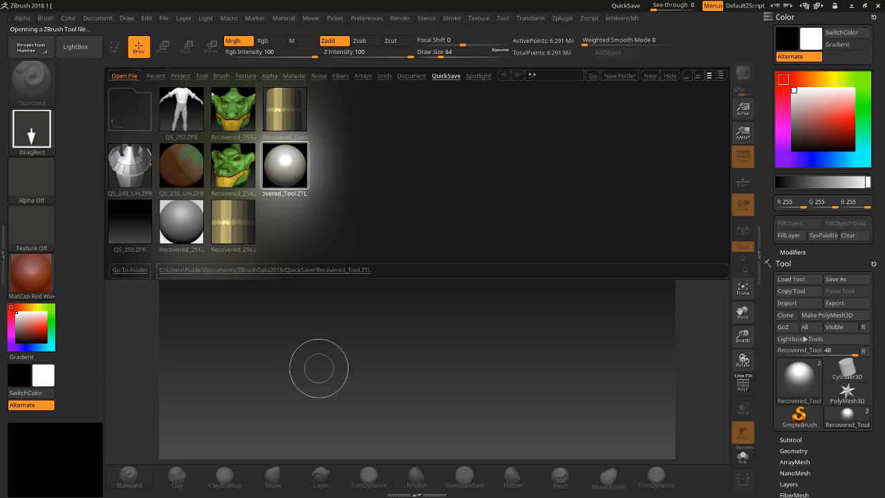
left_click_drag(316, 367, 377, 422)
left_click(113, 50)
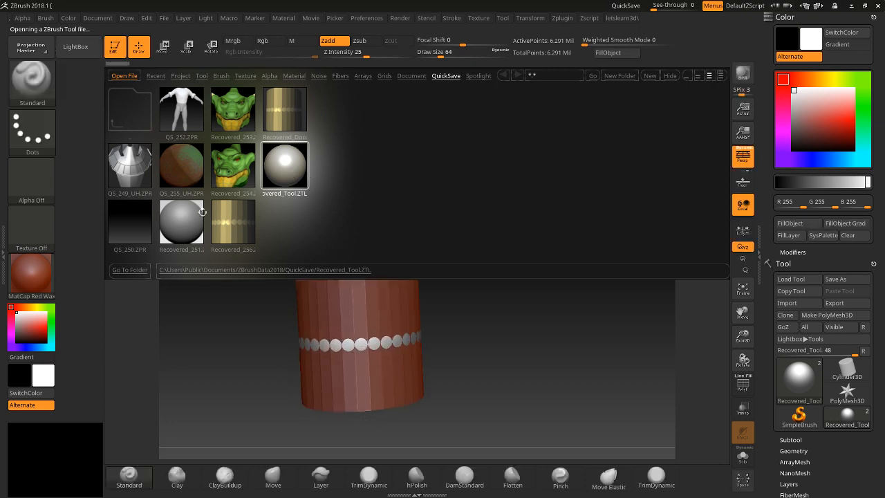
mouse_move(523, 276)
left_mouse_down()
mouse_move(484, 228)
mouse_move(525, 276)
left_mouse_up()
Step: Move the PM3D_Cylinder3D1 subtool along Z so it sits behind the sphere
scroll(770, 302, "down", 5)
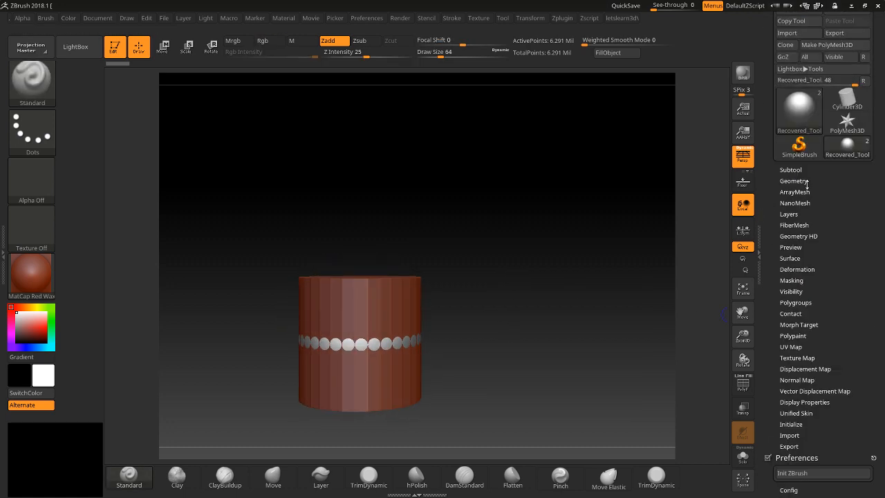
left_click(792, 170)
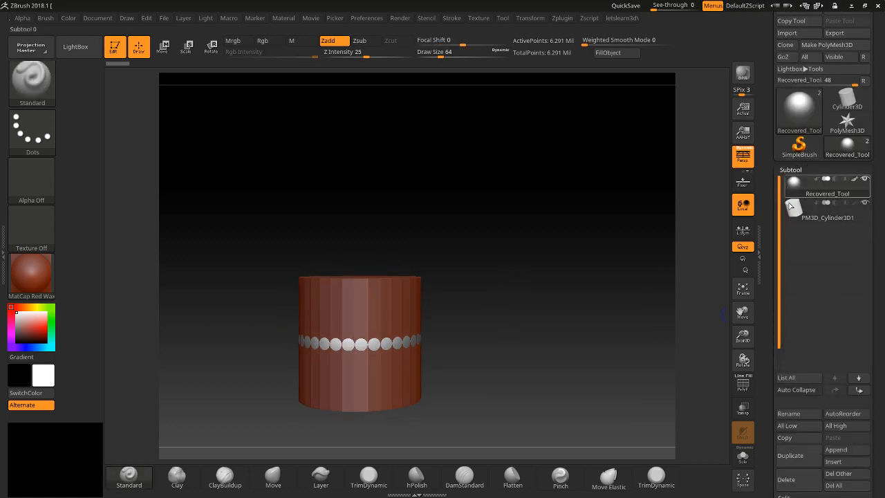
left_click(792, 207)
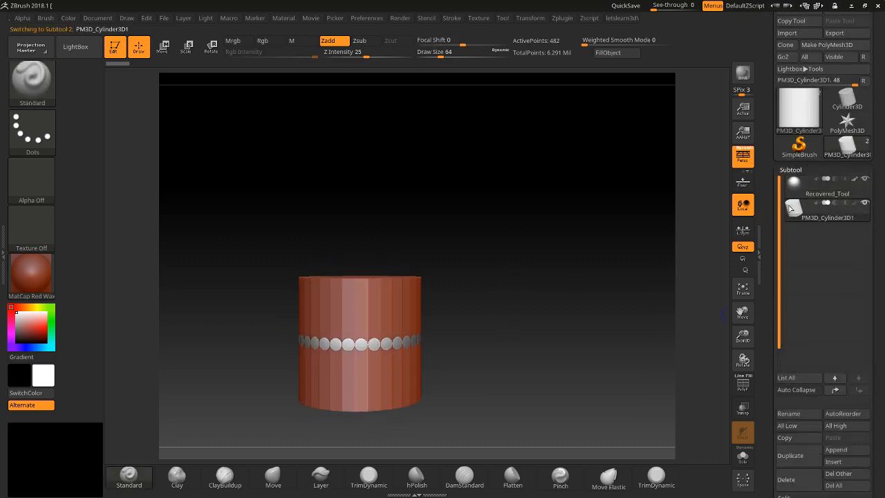
left_click(164, 47)
left_click_drag(484, 290, 539, 319)
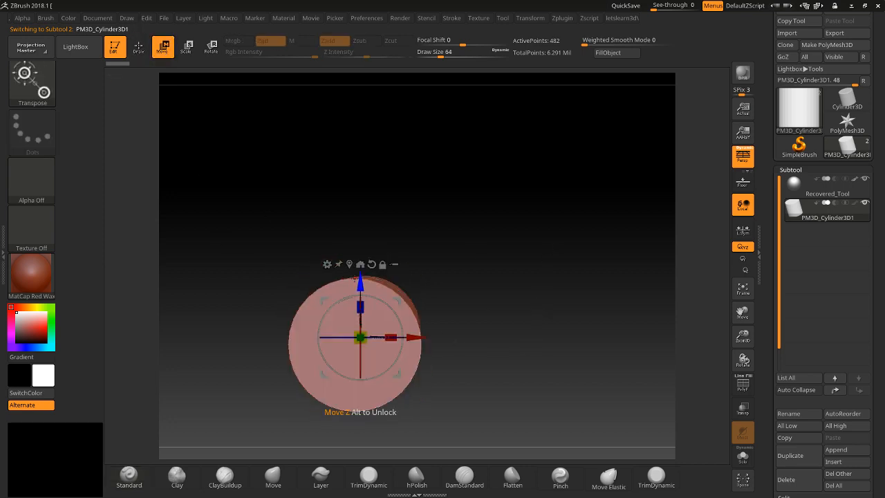
left_click_drag(354, 280, 354, 184)
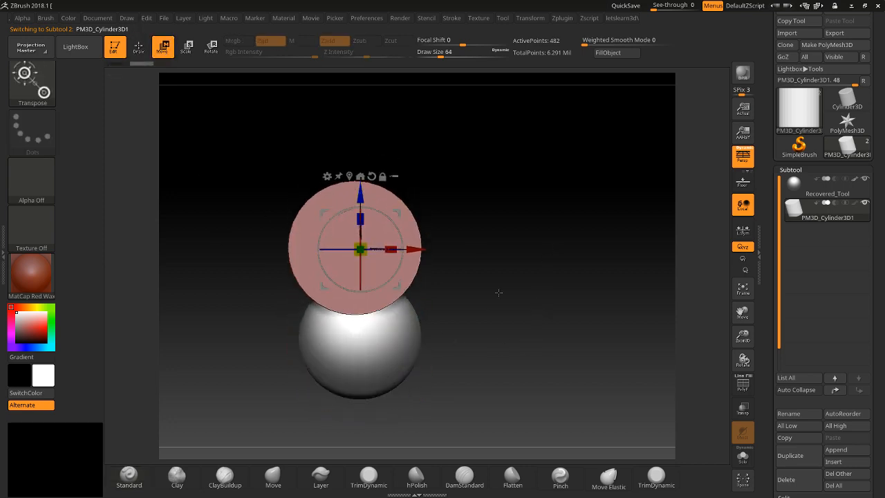
left_click_drag(499, 293, 533, 243)
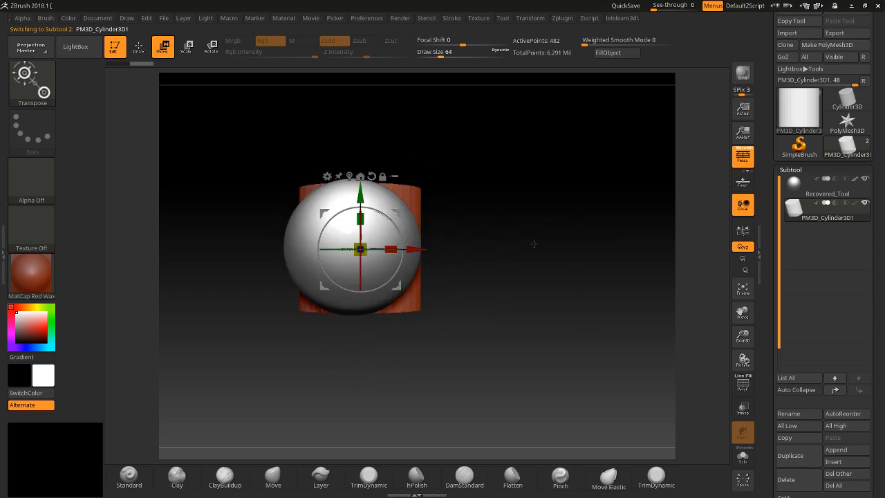
left_click_drag(740, 338, 740, 325)
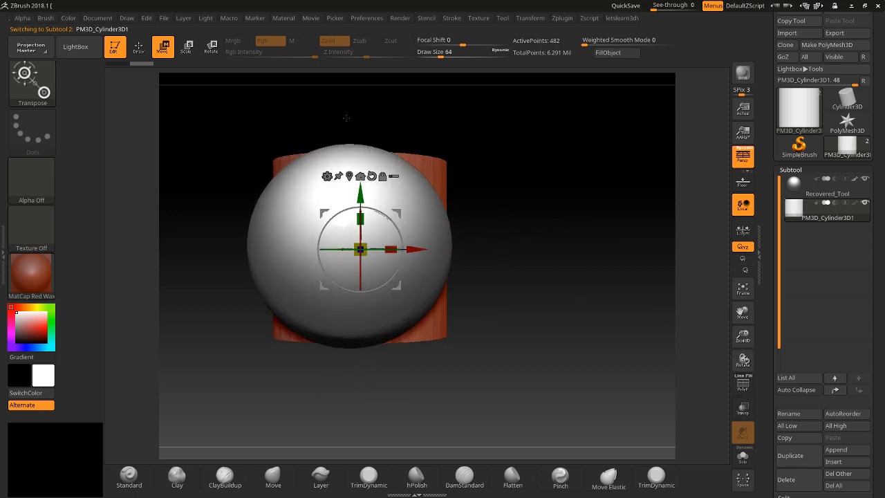
Step: Return to Draw mode, apply the Green Metallic material to the cylinder, and subdivide it three times
left_click(138, 46)
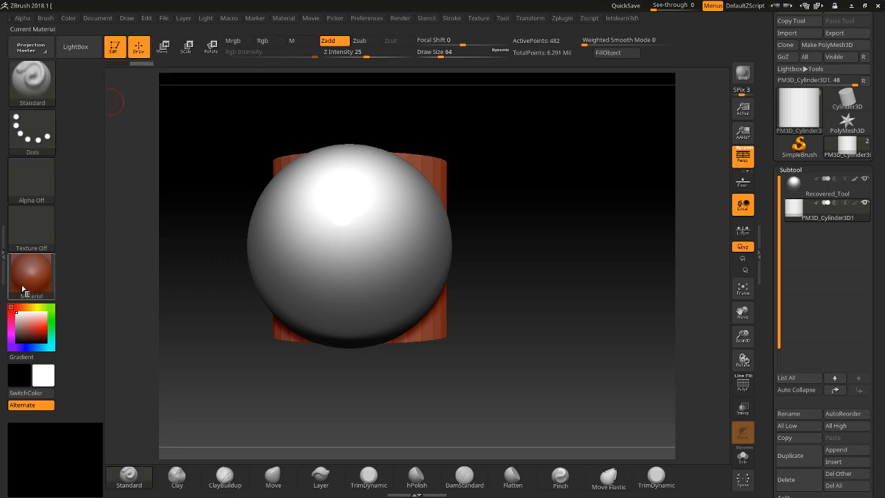
left_click(23, 289)
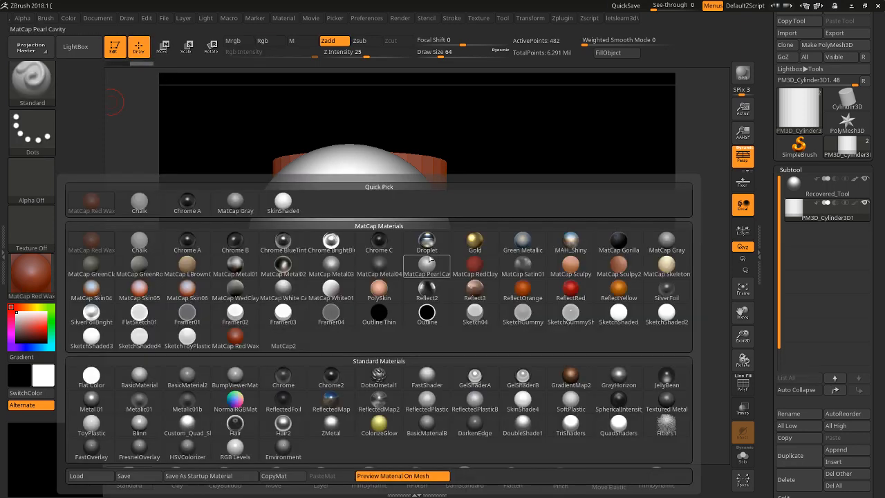
left_click(523, 242)
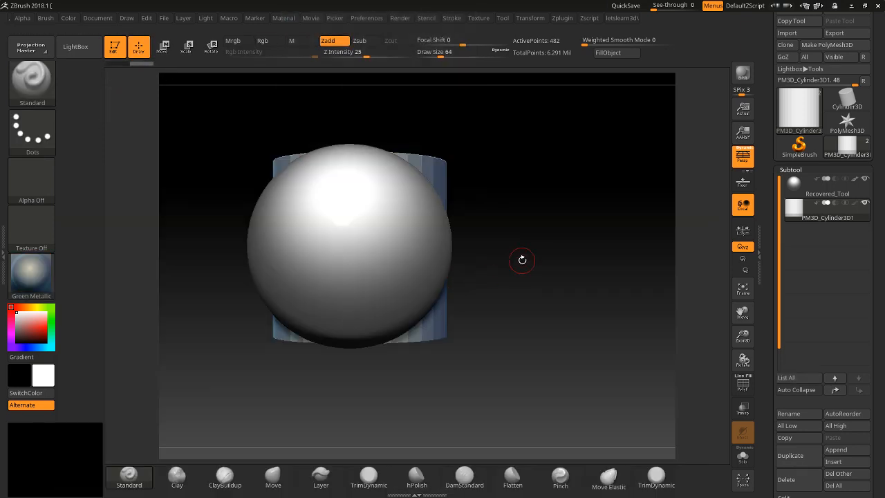
key("ctrl+d")
key("ctrl+d")
key("ctrl+d")
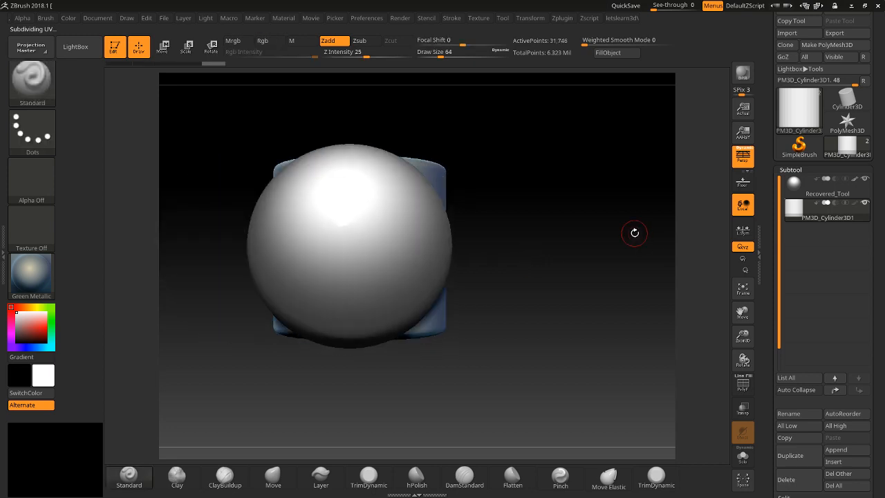
Step: Make BPR renders of the sphere in front of the cylinder, including one from closer and slightly above
left_click(742, 72)
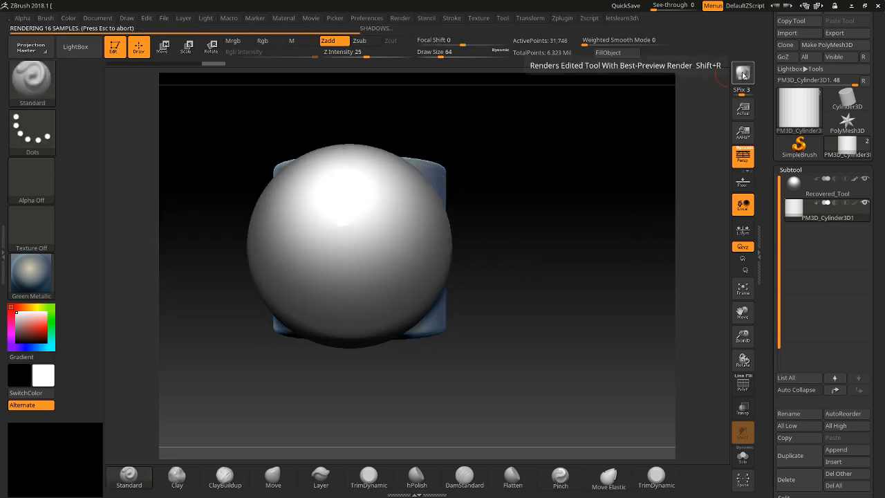
left_click_drag(579, 221, 579, 236)
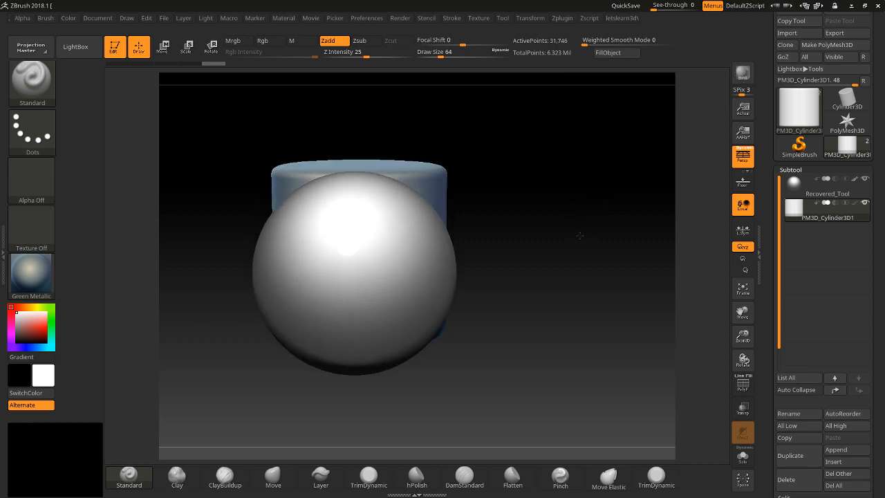
left_click_drag(734, 338, 735, 321)
left_click(742, 72)
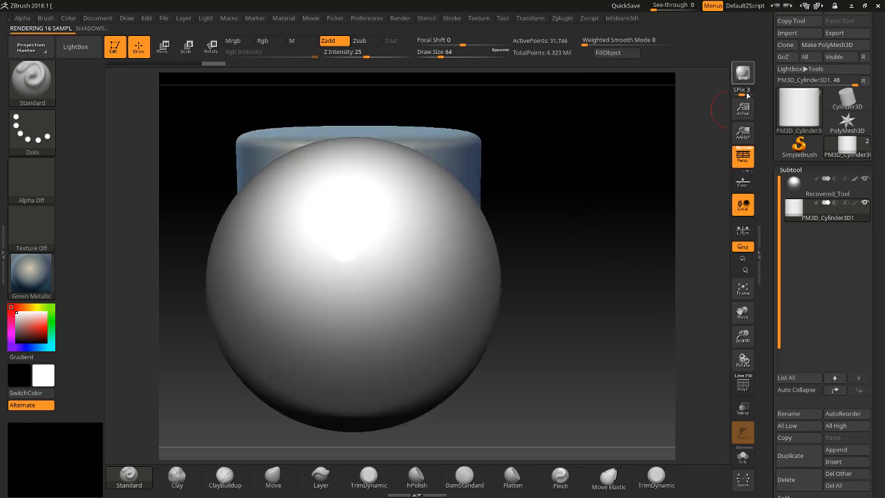
Step: Remove the Preferences palette from the tray, and enable BPR Transparent Shading for the sphere subtool
left_click(371, 256, "alt")
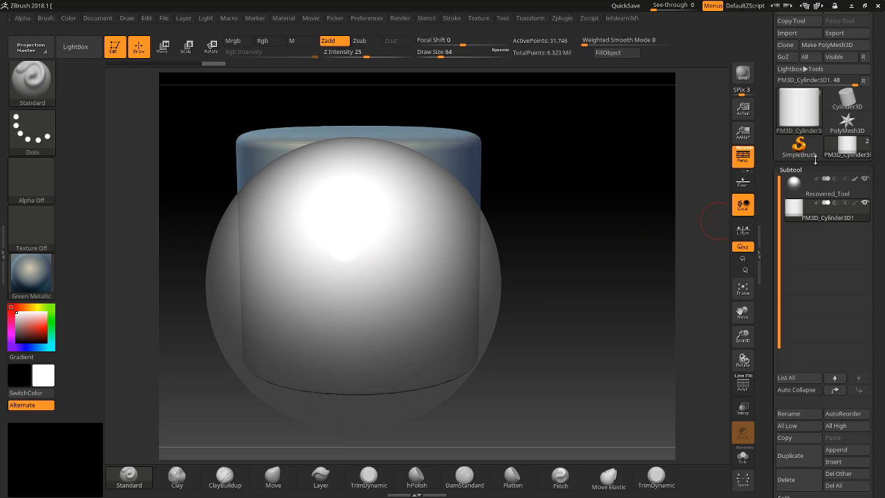
left_click_drag(611, 277, 611, 271)
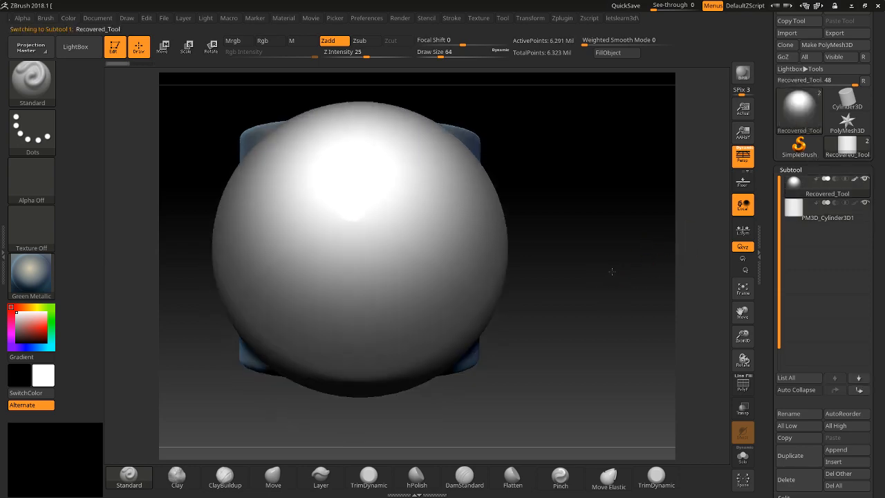
scroll(815, 311, "down", 10)
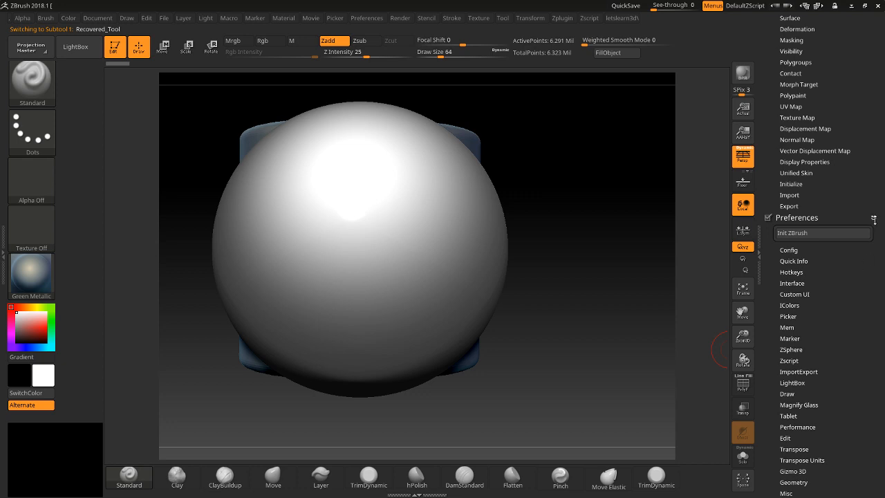
left_click(872, 217)
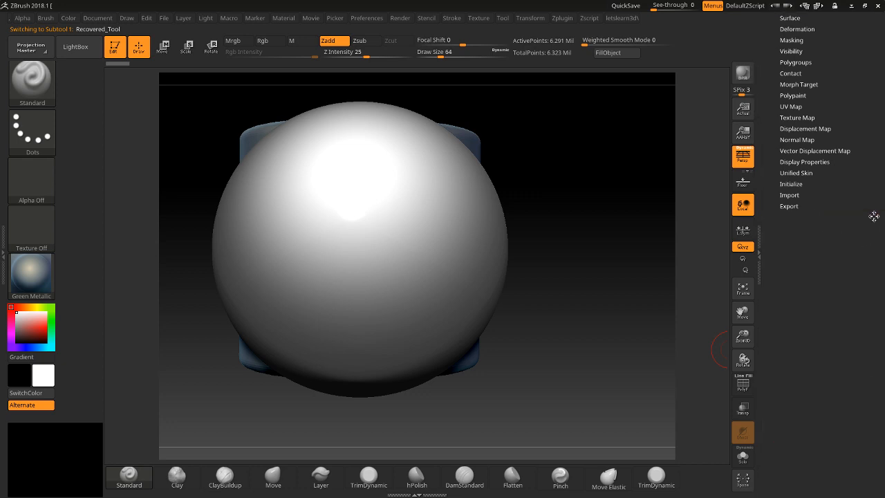
left_click(795, 161)
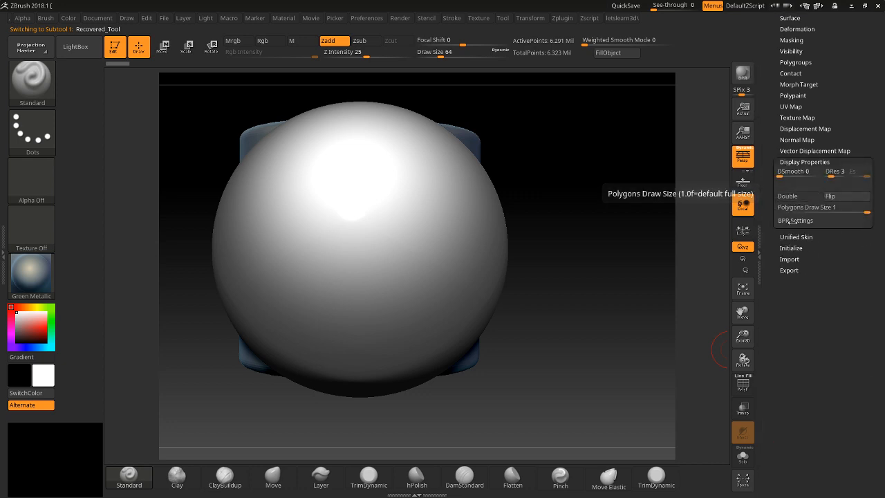
left_click(794, 219)
left_click(803, 232)
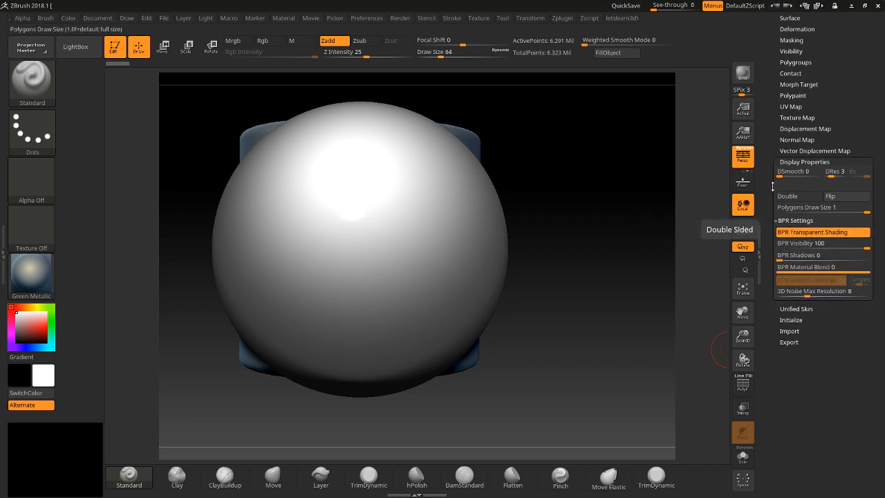
Step: Make a BPR render of the transparent-shaded sphere in front of the cylinder from slightly above
scroll(768, 266, "up", 5)
scroll(768, 266, "up", 4)
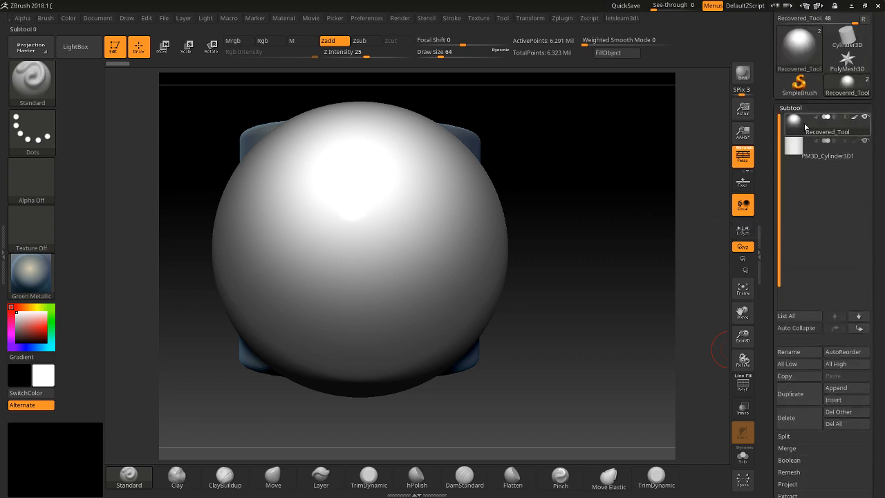
left_click_drag(628, 224, 646, 204)
left_click(748, 67)
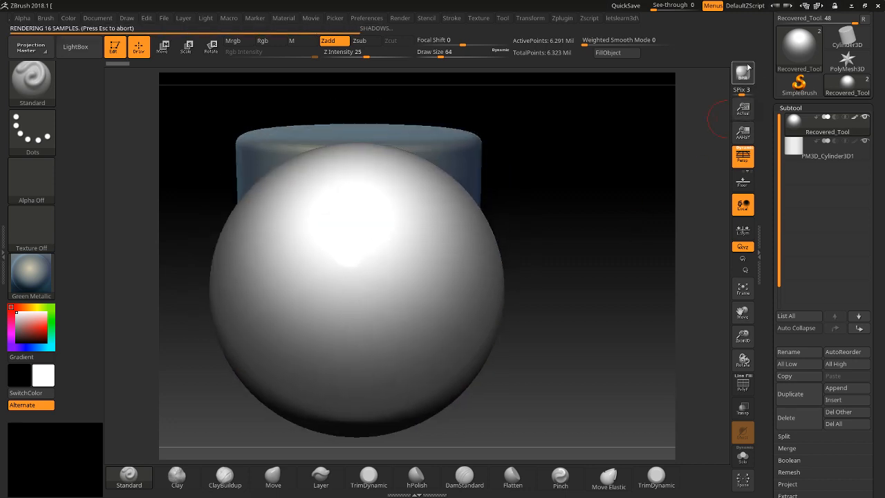
left_click_drag(573, 235, 585, 232, "shift")
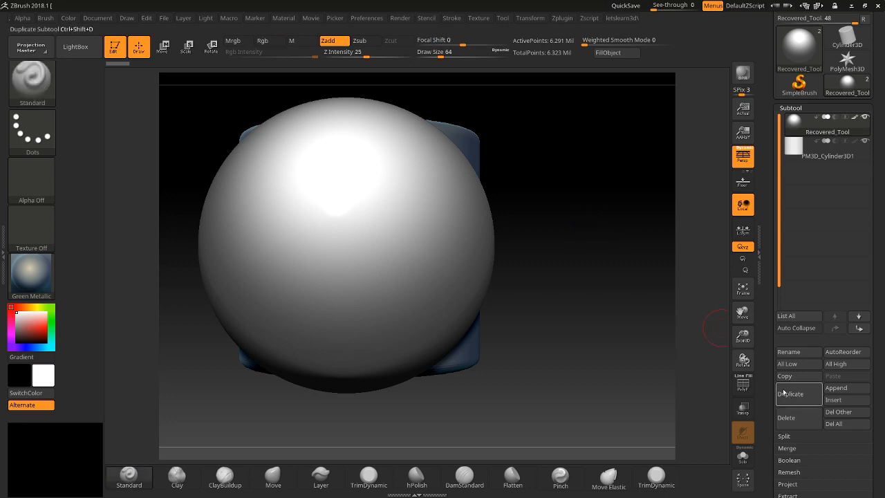
Step: Set the sphere subtool's BPR Shadows to 41 and make a BPR render from the front
left_click_drag(770, 368, 765, 268)
left_click(802, 478)
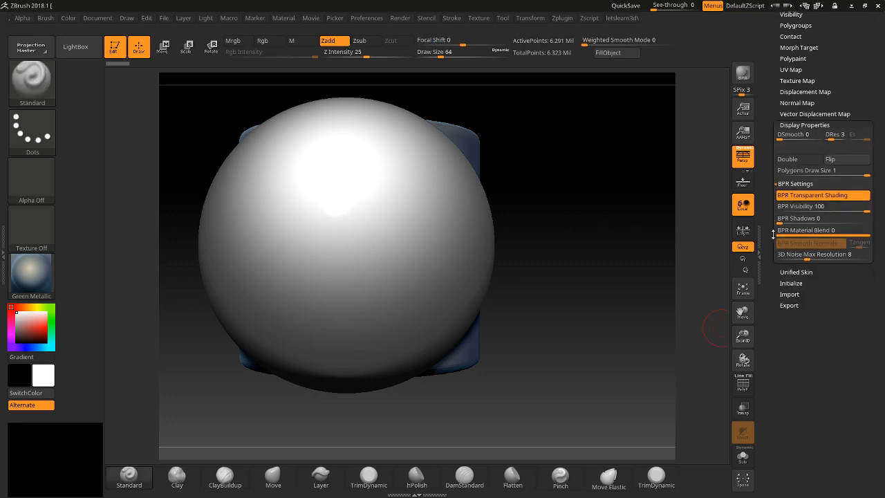
left_click_drag(786, 218, 819, 218)
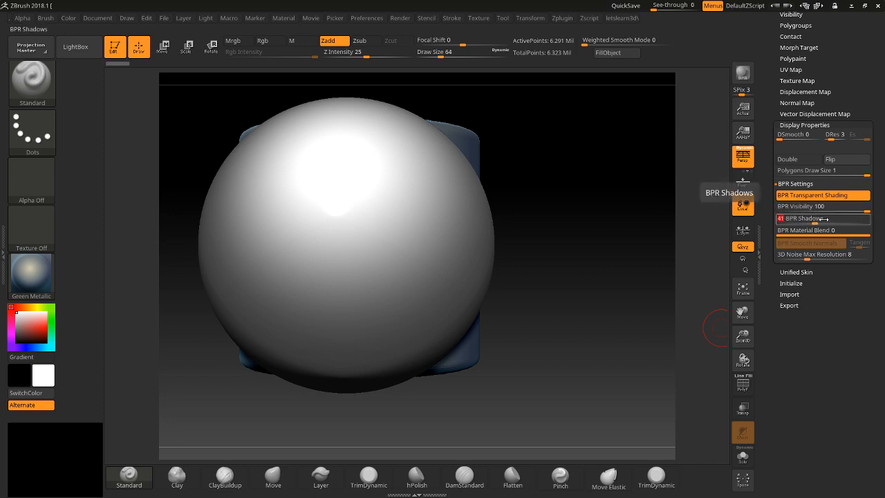
left_click(742, 73)
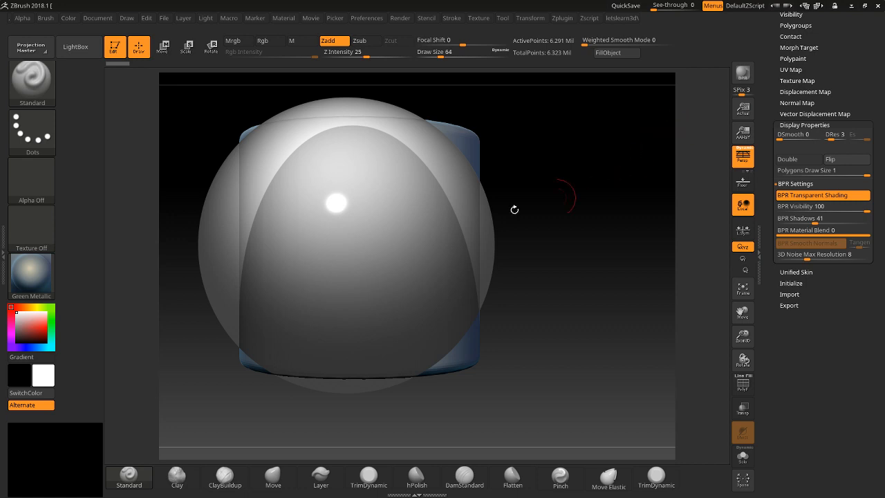
left_click_drag(564, 193, 597, 206)
left_click_drag(770, 131, 758, 199)
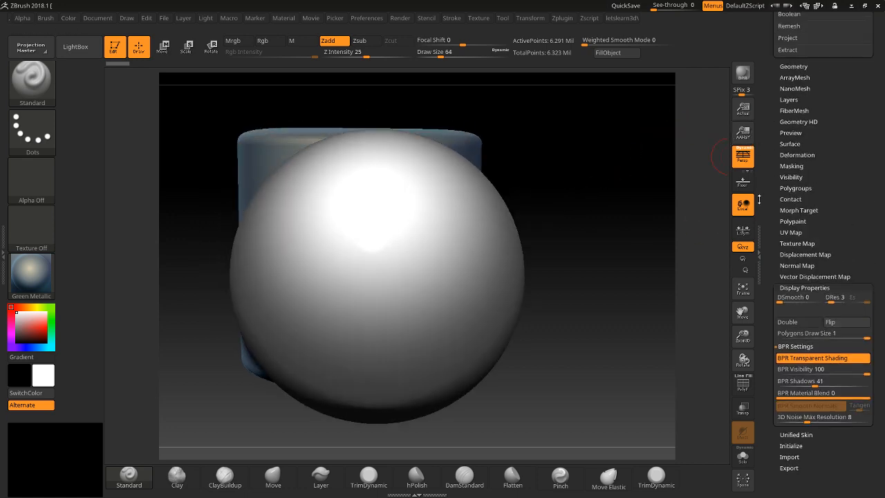
Step: Dock the Material palette in the tray with the Light palette and expand its Modifiers
left_click(3, 138)
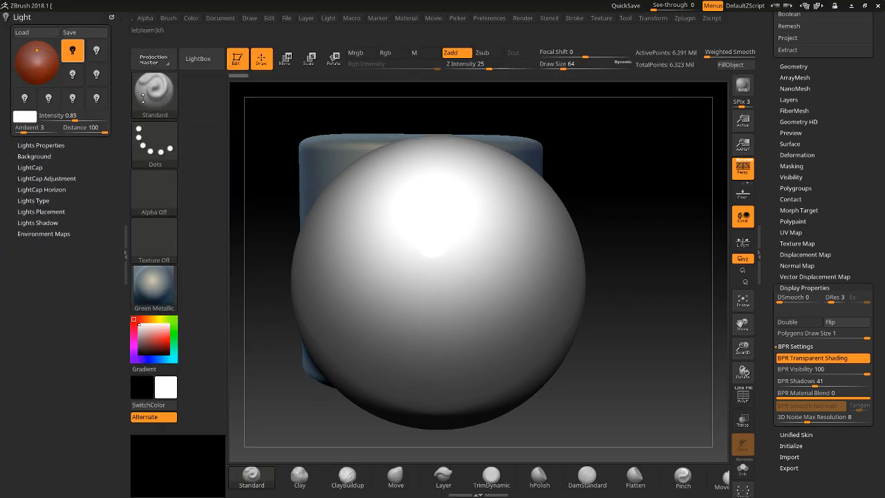
left_click(401, 19)
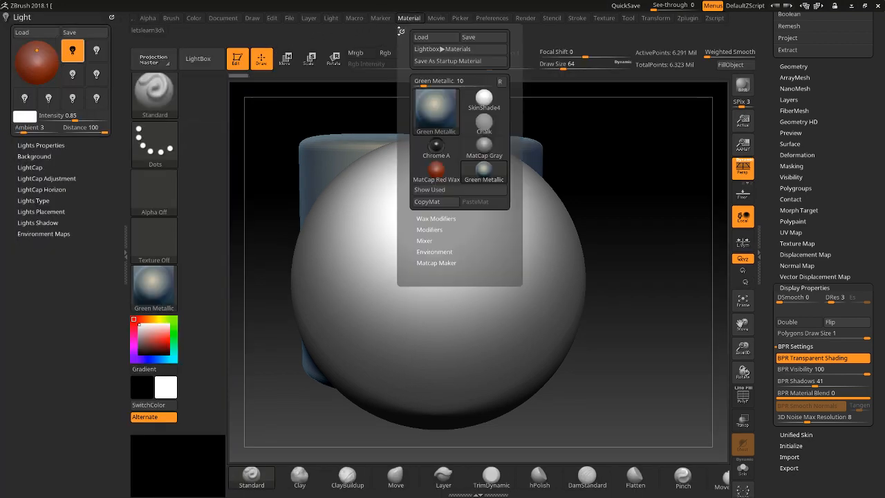
left_click(401, 31)
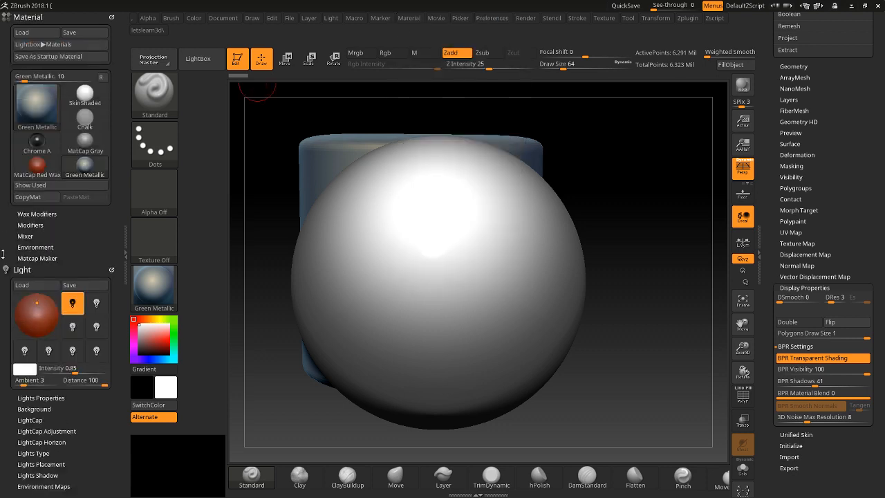
mouse_move(3, 254)
left_mouse_down()
mouse_move(6, 127)
mouse_move(6, 253)
left_mouse_up()
left_click(30, 225)
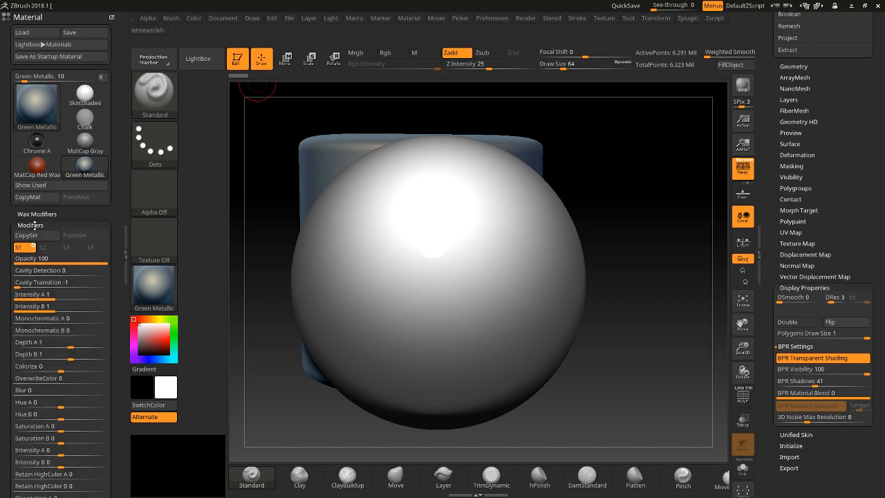
left_click_drag(4, 251, 7, 51)
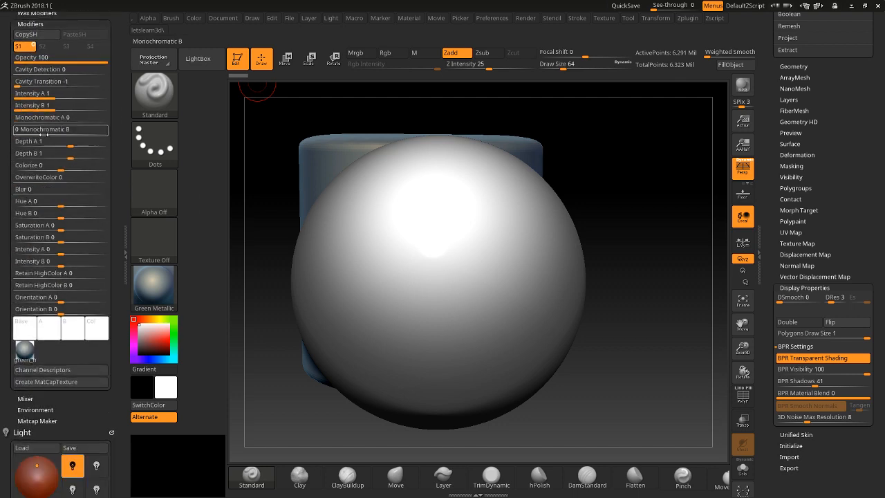
left_click_drag(5, 159, 5, 228)
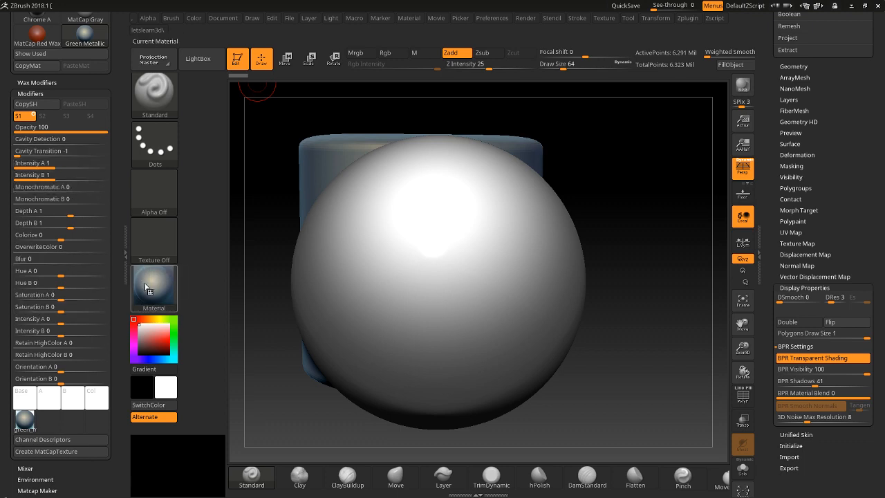
Step: Assign the DoubleShade1 standard material to the sphere subtool
left_click_drag(767, 75, 765, 494)
mouse_move(794, 123)
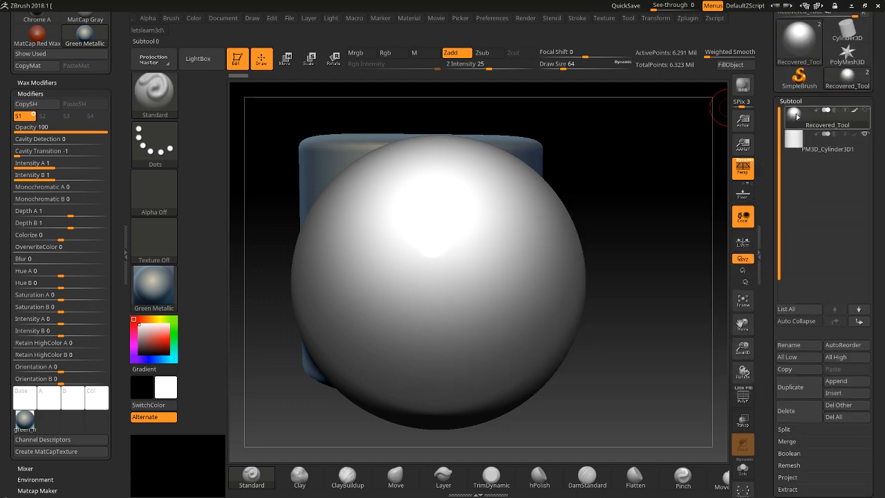
left_click(163, 297)
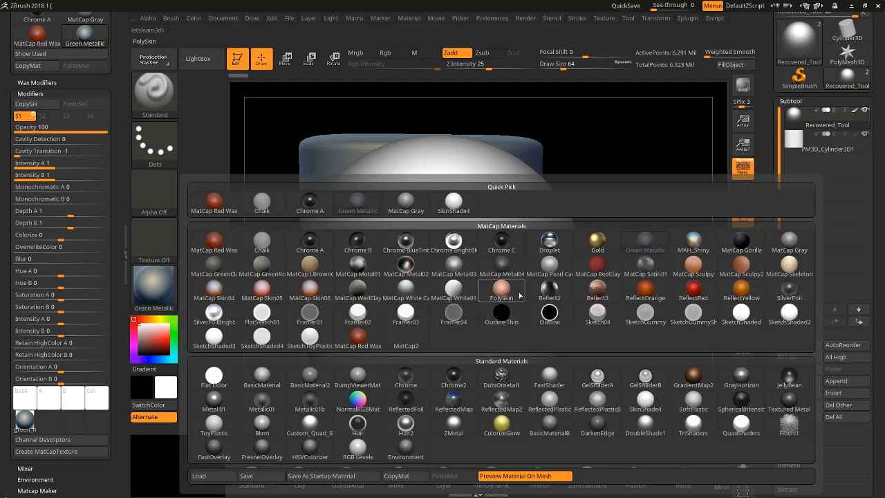
mouse_move(689, 429)
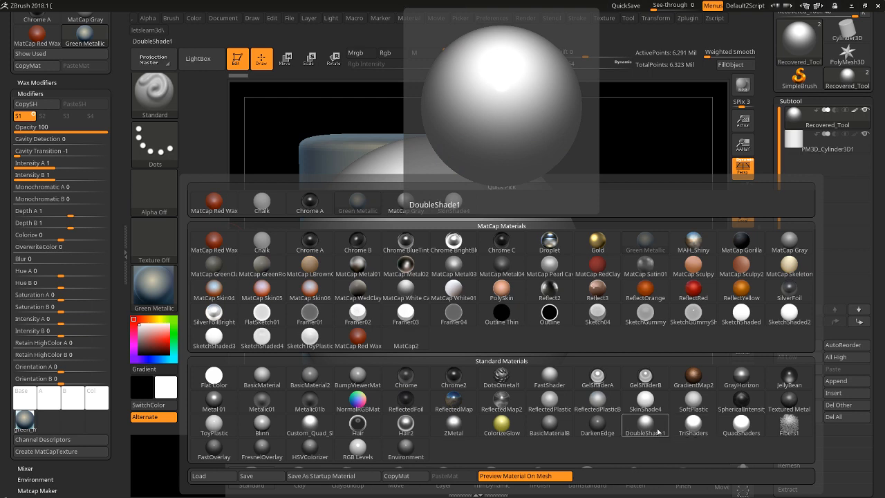
left_click(658, 428)
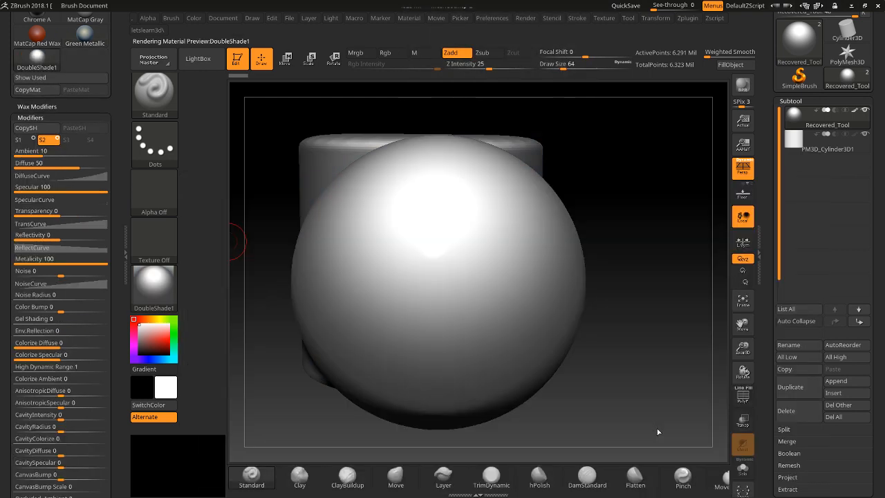
Step: Load the letslearn3d_doubleshader material file from the Desktop in place of DoubleShade1
left_click(146, 293)
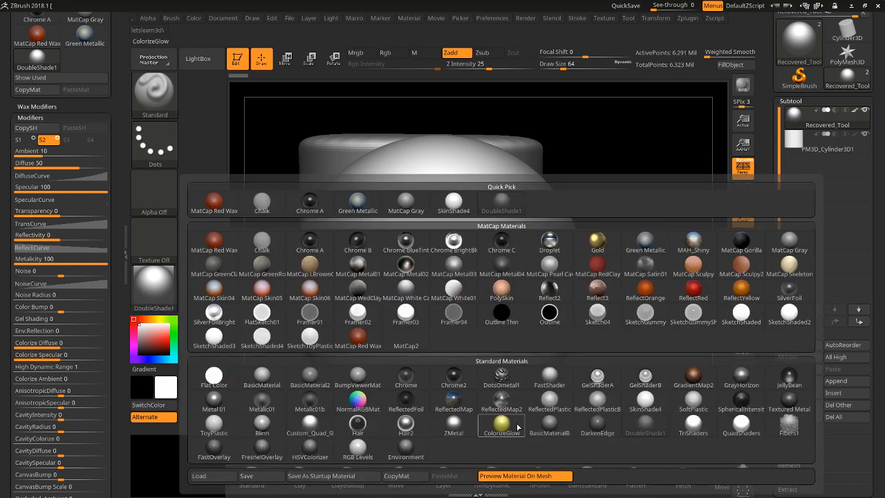
mouse_move(612, 431)
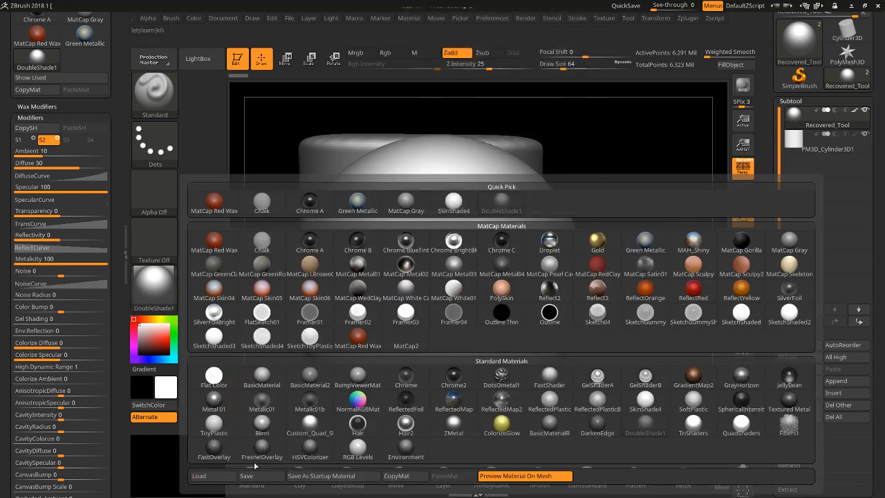
left_click(200, 475)
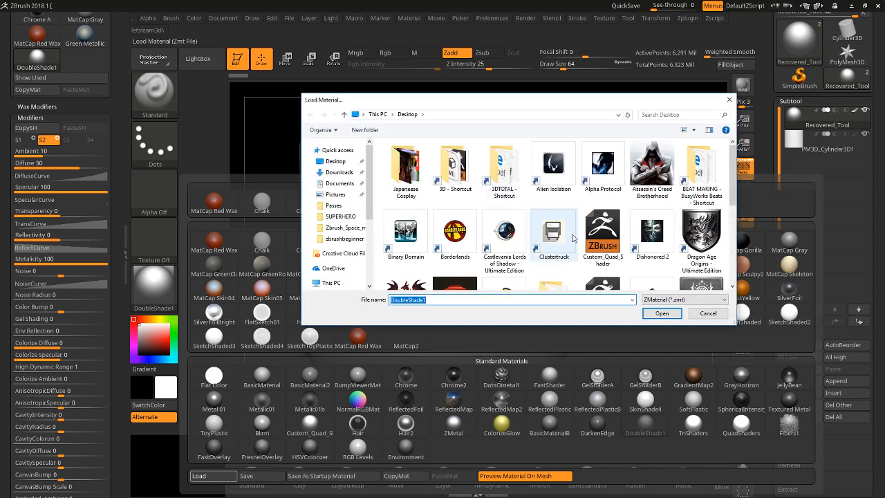
left_click(572, 238)
key("l")
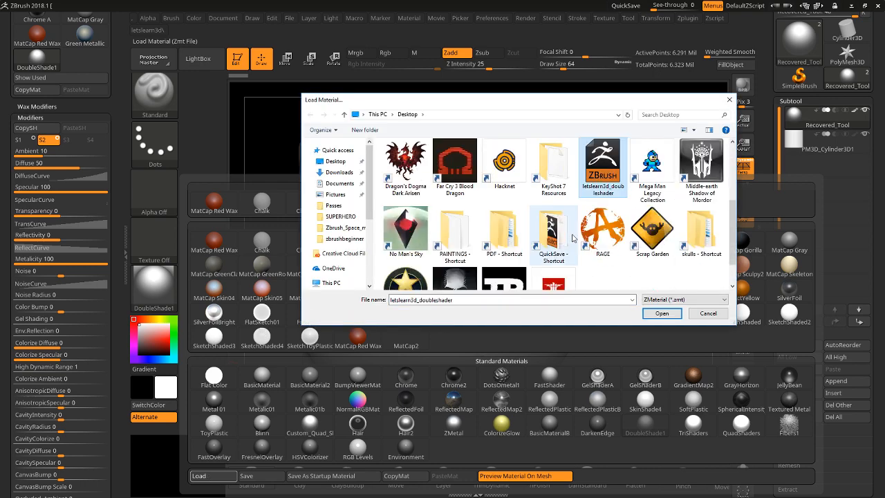
left_click(662, 313)
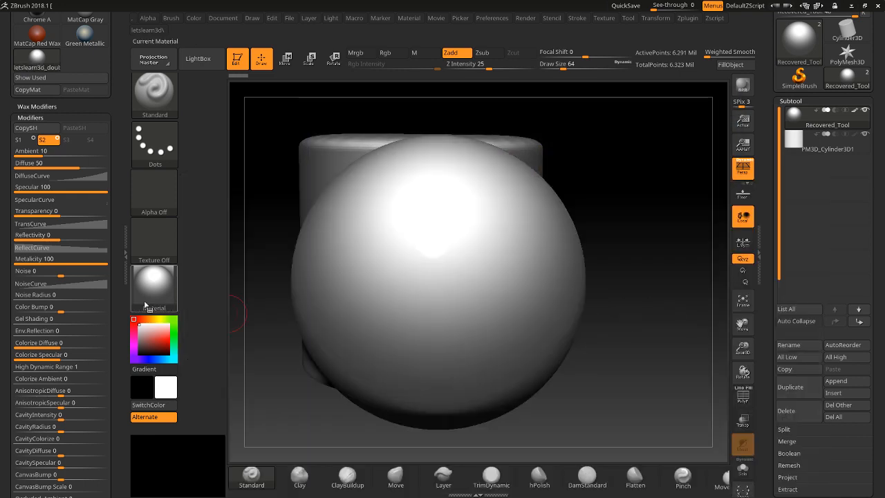
left_click(173, 304)
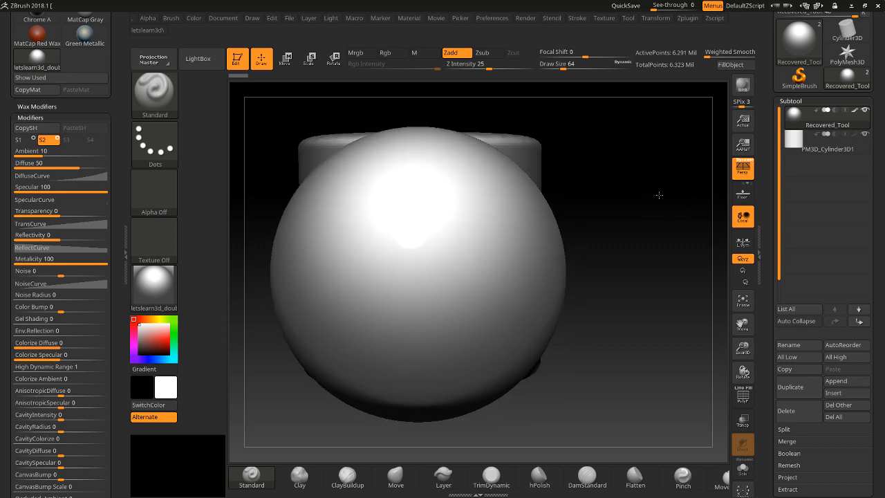
Step: Turn off the material's S2 shader, and set shader S1's Ambient to 9 and Diffuse to 35
left_click_drag(658, 194, 665, 197)
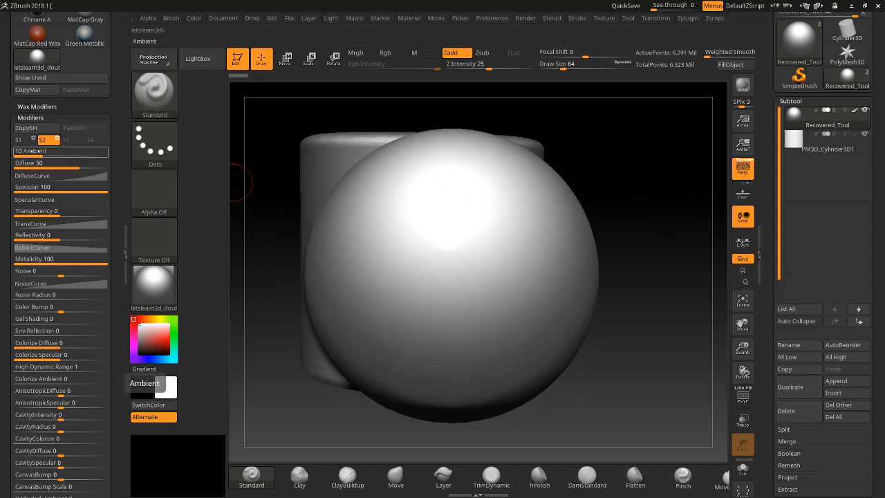
left_click(58, 139)
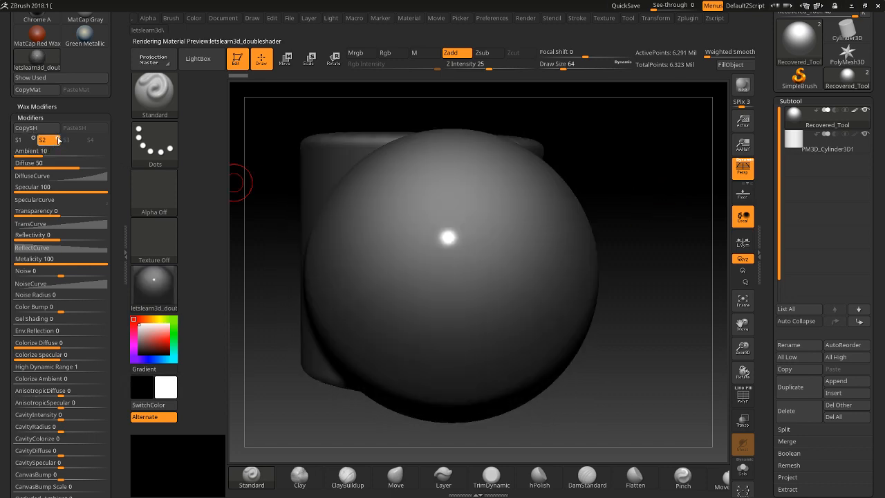
left_click(26, 141)
left_click_drag(33, 152, 66, 165)
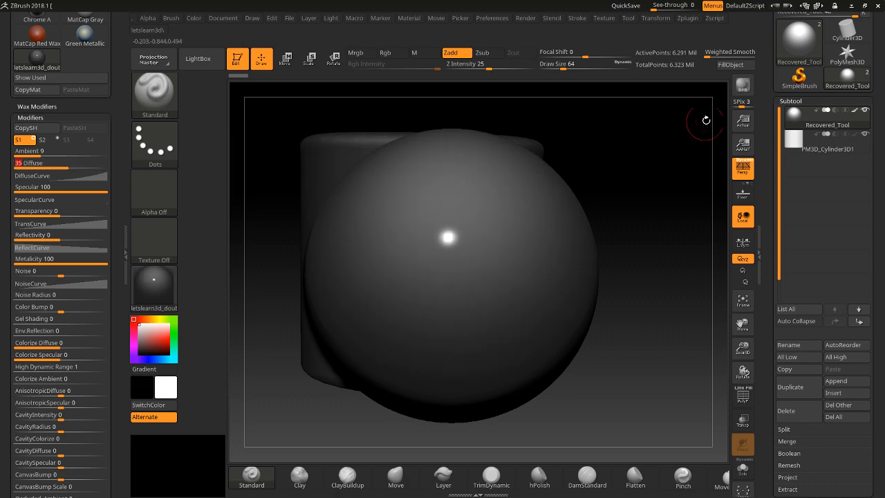
Step: Fill the PM3D_Cylinder3D1 subtool with the Gold material using only the material channel
left_click(795, 135)
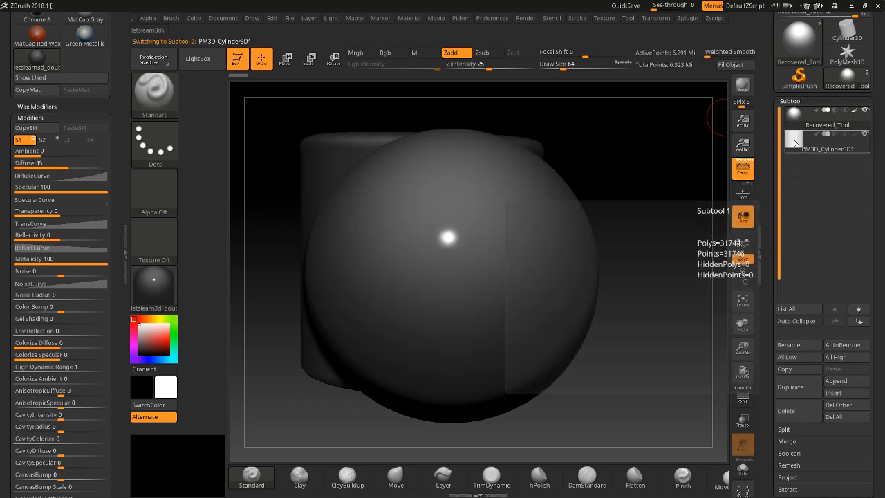
key("m")
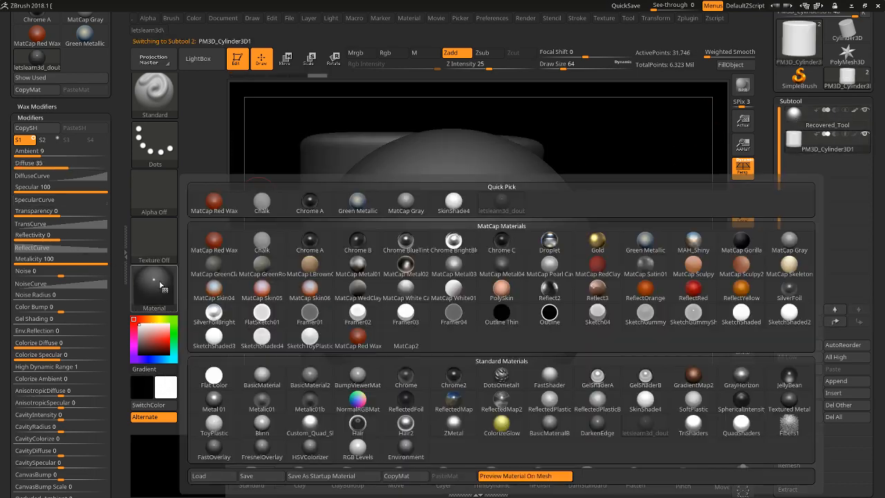
mouse_move(549, 239)
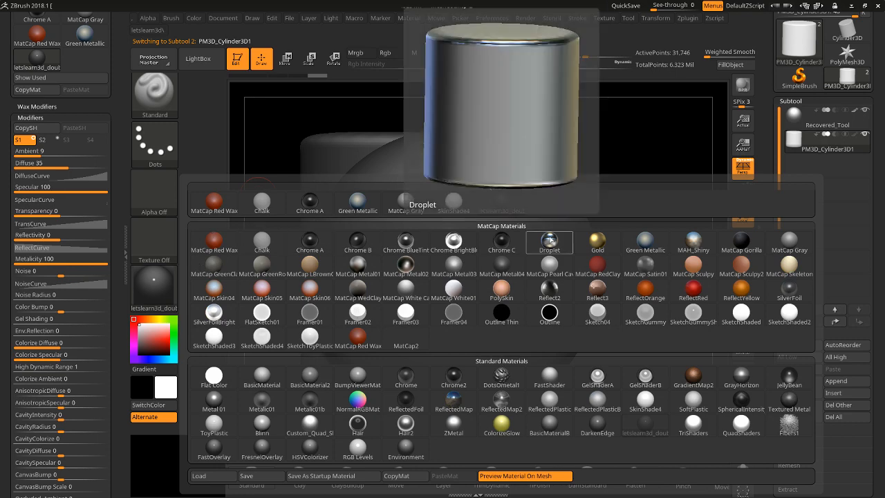
left_click(597, 240)
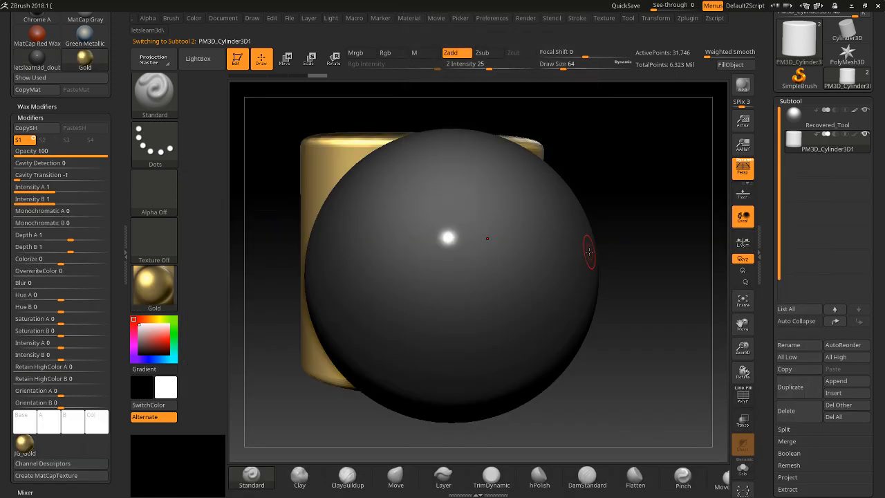
left_click(413, 54)
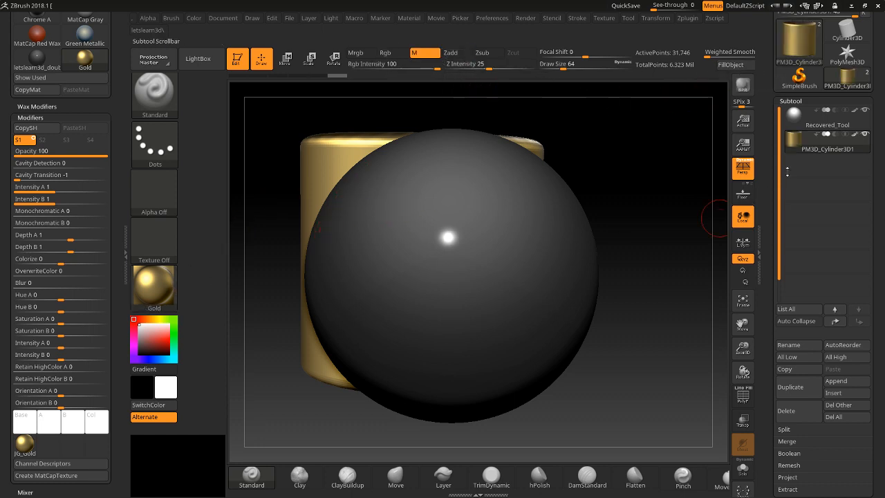
Step: Reselect the sphere subtool and make a BPR render of it in front of the gold cylinder
left_click(822, 119)
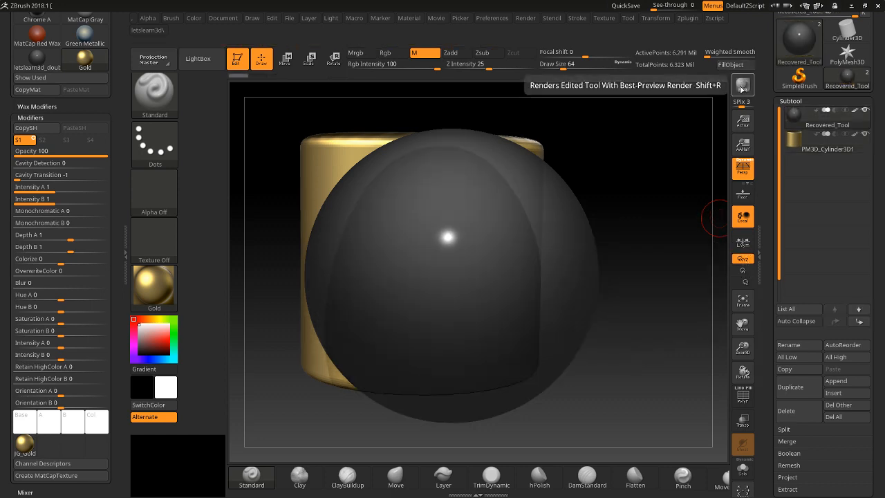
left_click_drag(673, 194, 664, 194)
Step: Make letslearn3d_doubleshader the active material so its modifiers can be edited
left_click_drag(767, 345, 767, 50)
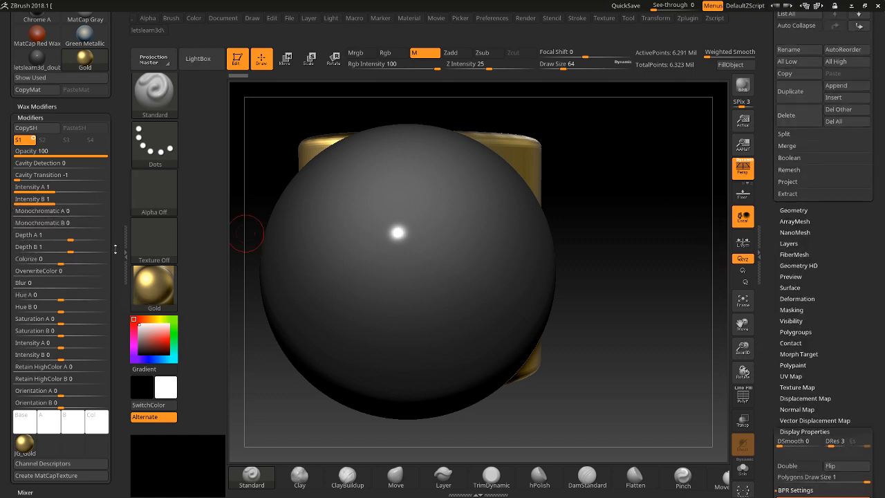
left_click(154, 284)
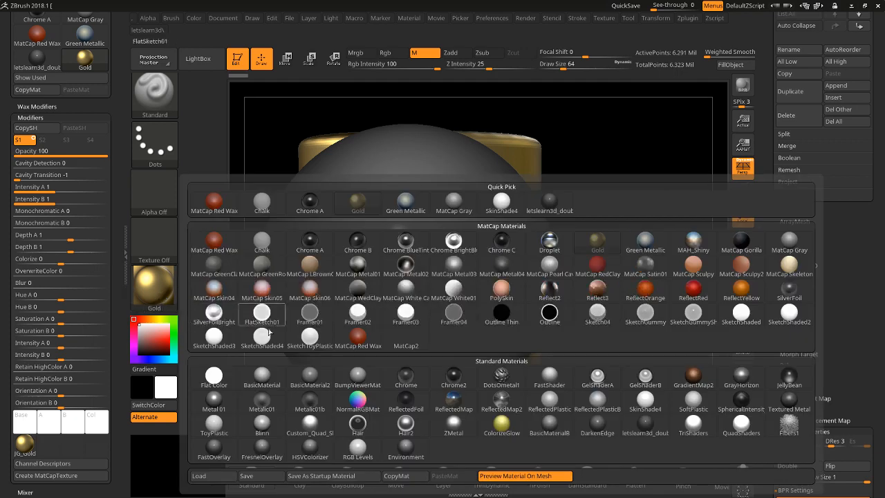
mouse_move(671, 430)
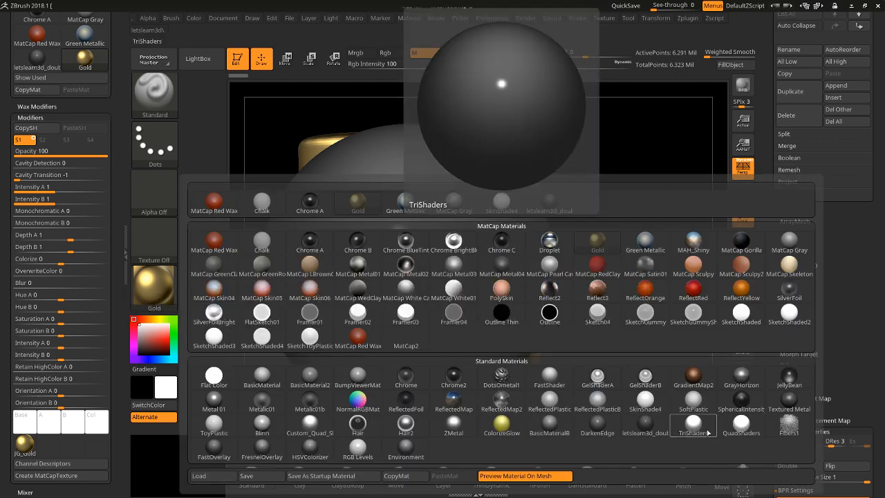
left_click(630, 420)
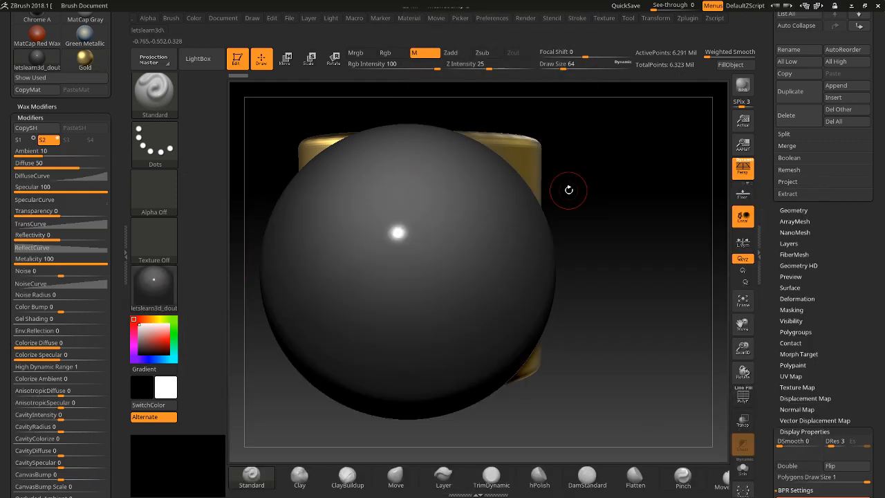
left_click_drag(581, 158, 575, 159)
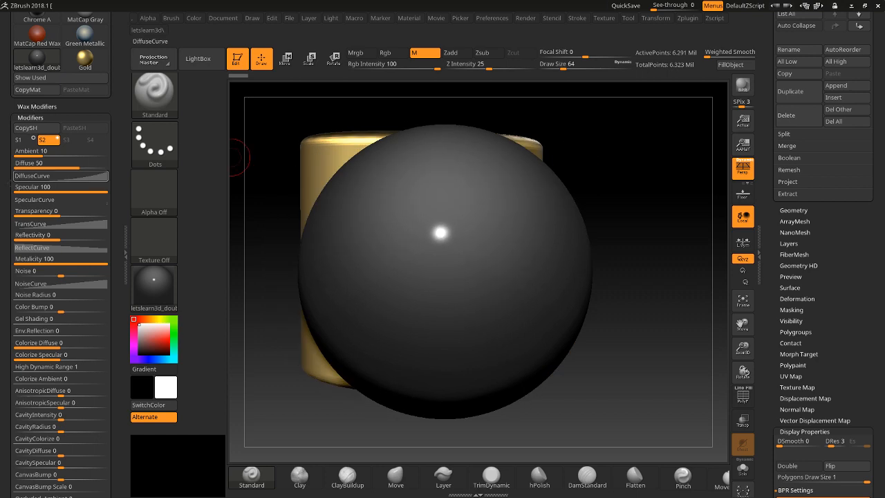
Step: Change the diffuse colour swatch of the material's S2 shader from black to yellow
left_click_drag(4, 319, 0, 153)
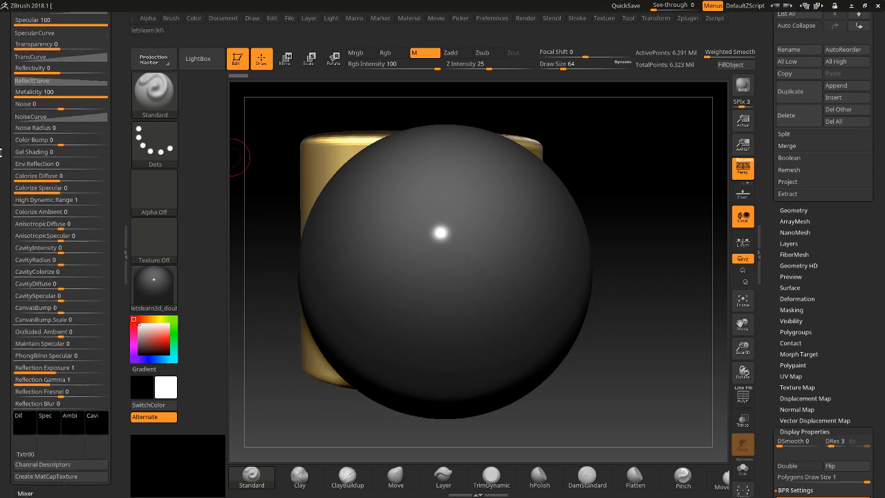
left_click(28, 420)
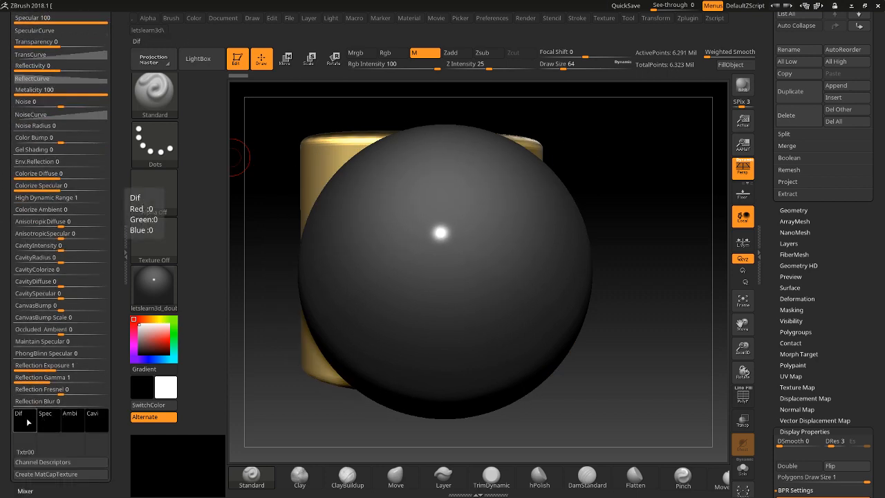
left_click(33, 422)
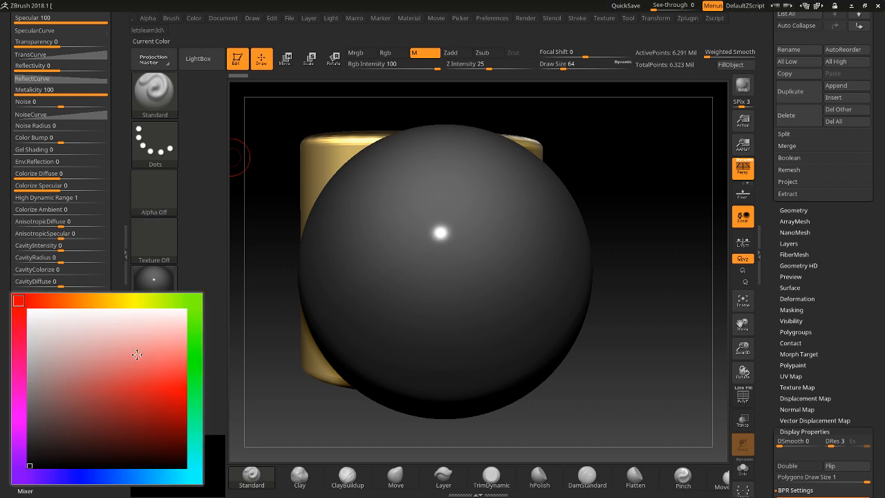
left_click(143, 371)
left_click(119, 301)
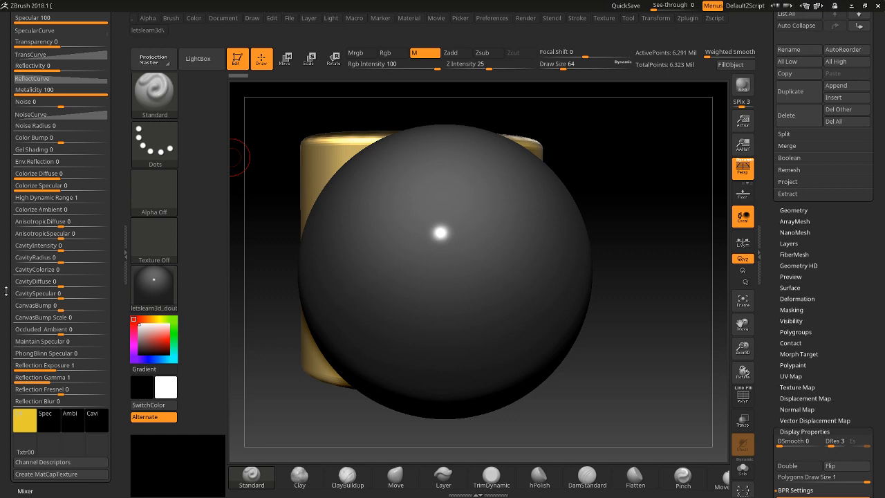
Step: Set shader S2's Diffuse to 48
scroll(5, 291, "up", 2)
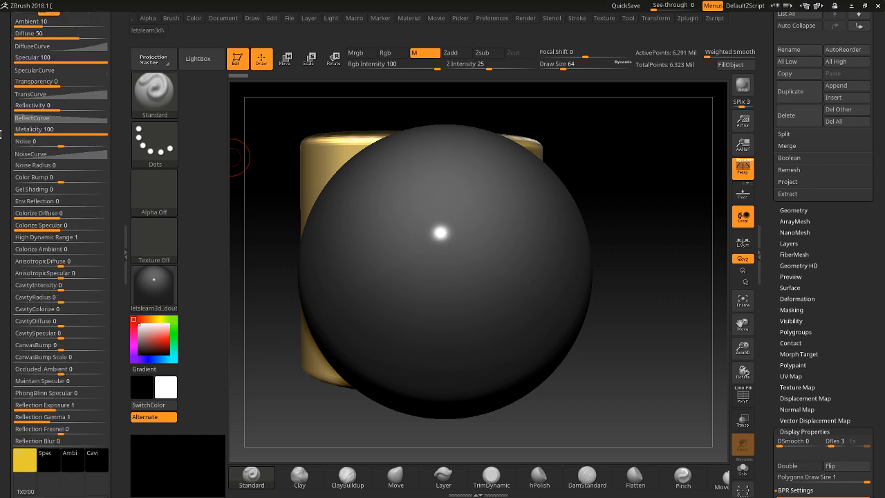
scroll(2, 135, "up", 2)
left_click(61, 100)
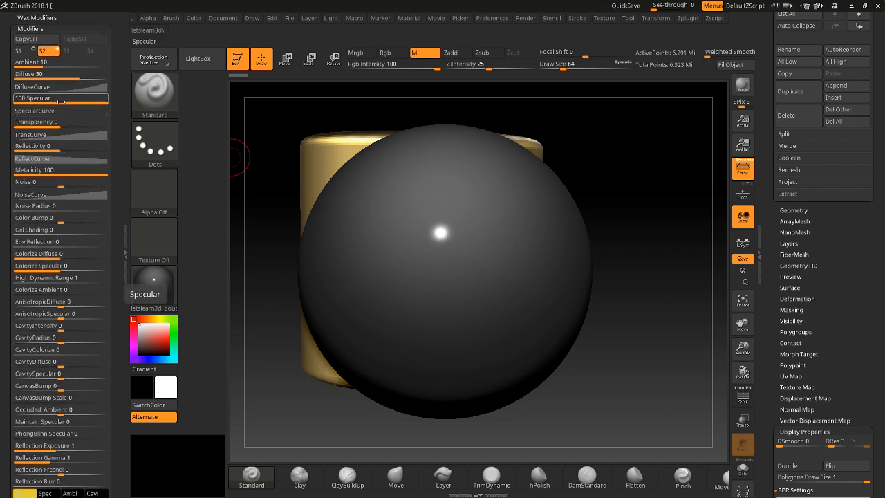
left_click_drag(80, 74, 78, 77)
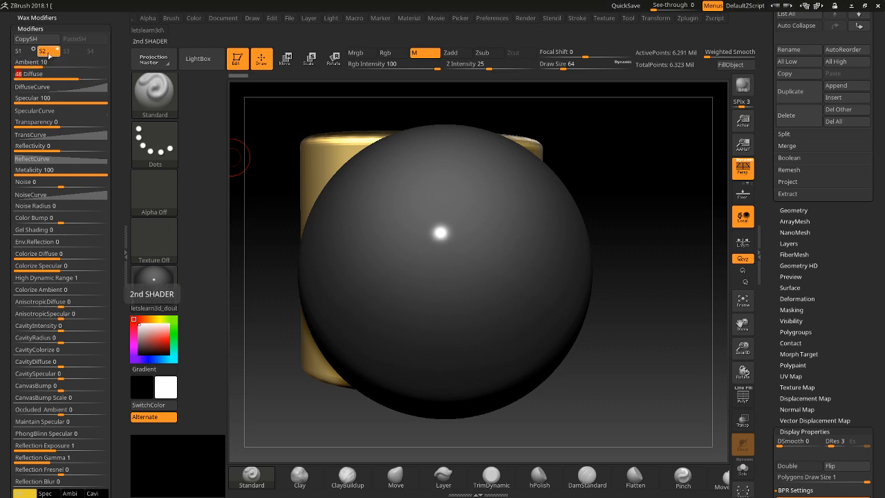
Step: Switch to shader S1 and set its diffuse colour to a muted yellow and its ambient colour to red
left_click(19, 50)
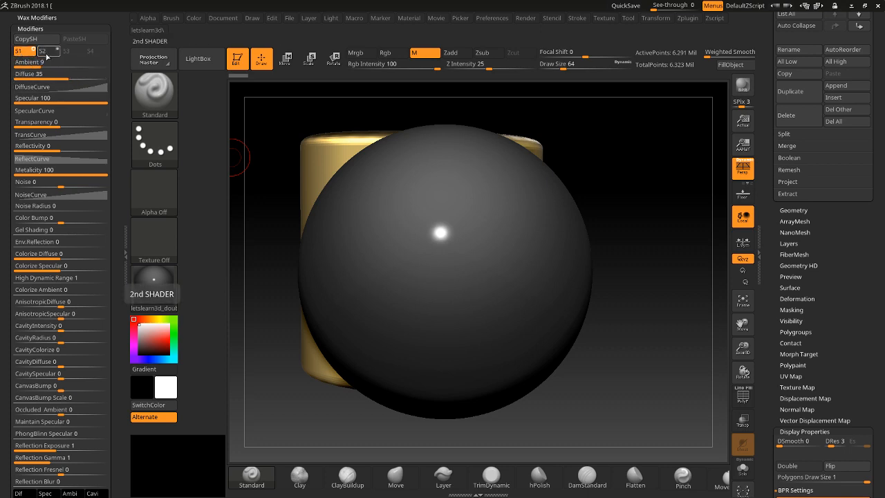
left_click_drag(28, 63, 32, 81)
scroll(28, 110, "down", 3)
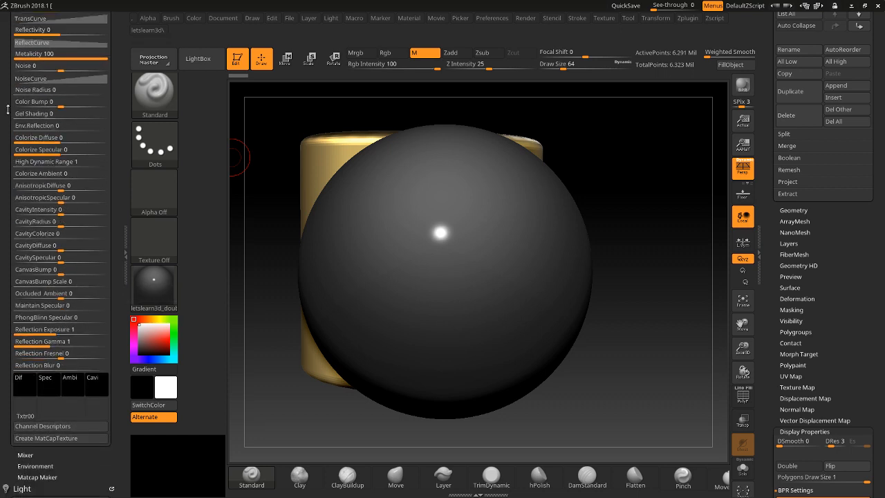
left_click(25, 150)
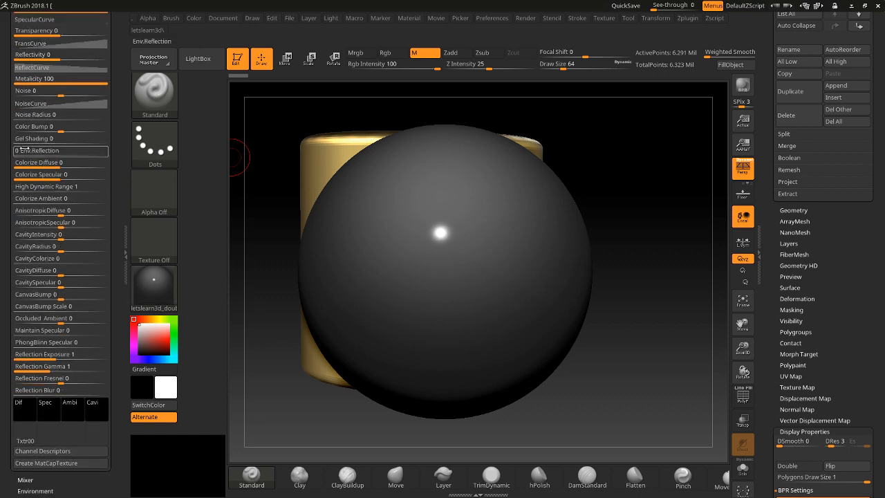
left_click(35, 406)
left_click(126, 299)
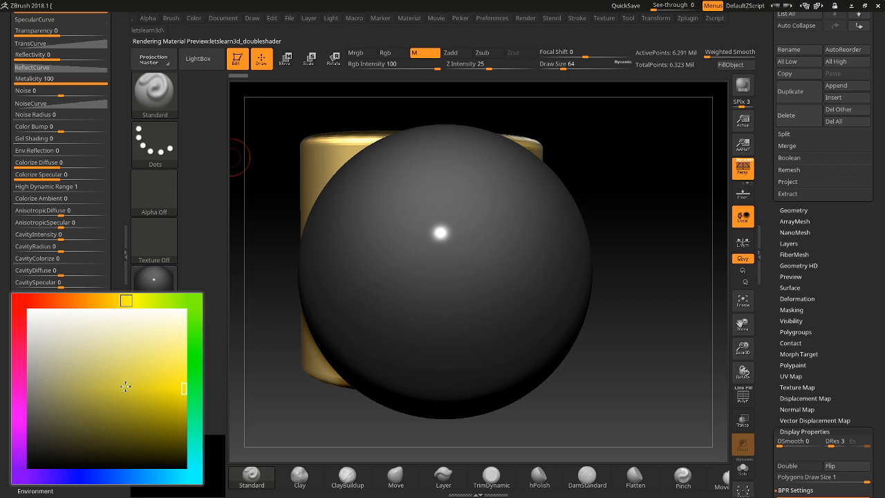
left_click(106, 390)
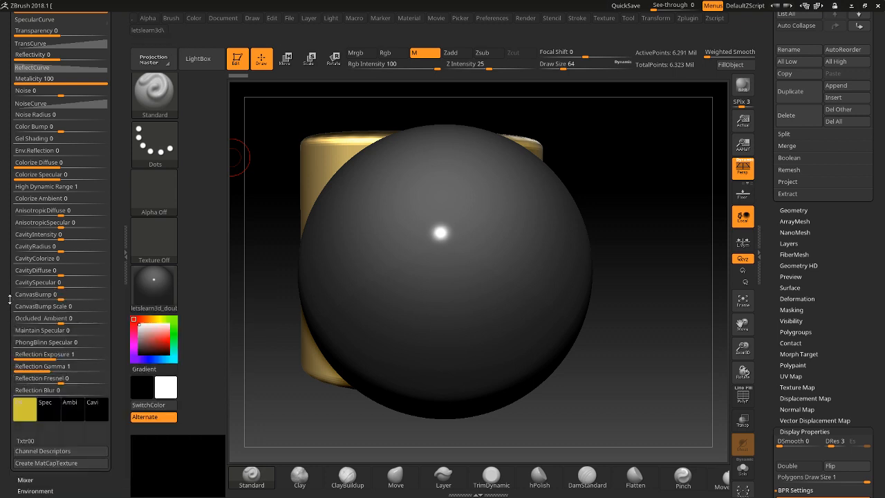
left_click(72, 416)
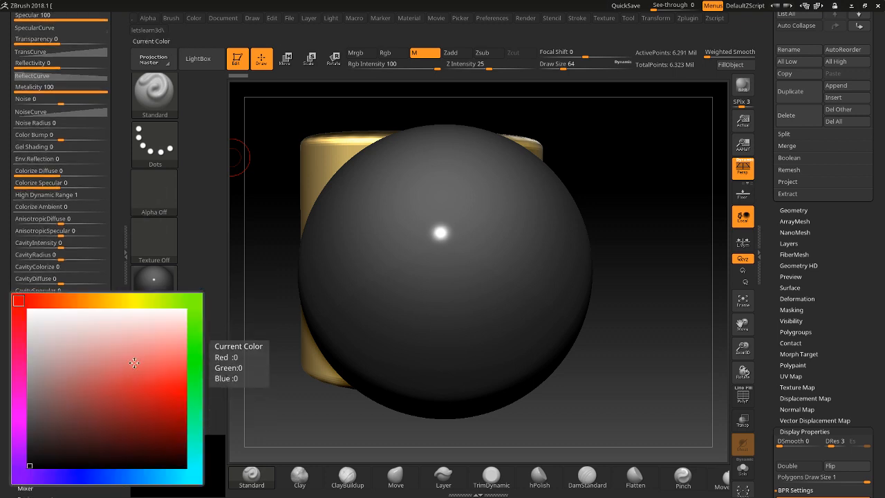
left_click(138, 395)
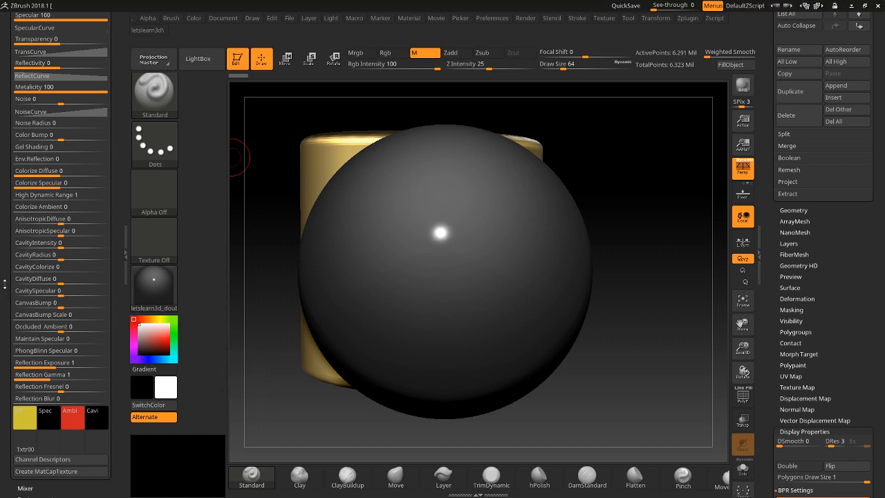
Step: Set shader S1's Diffuse to 50 and its Colorize Diffuse to 72
scroll(6, 268, "up", 5)
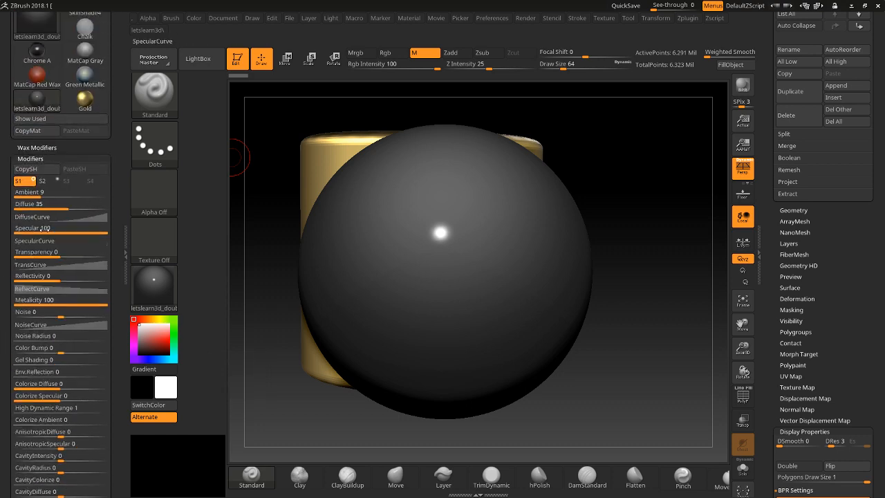
left_click_drag(58, 207, 76, 208)
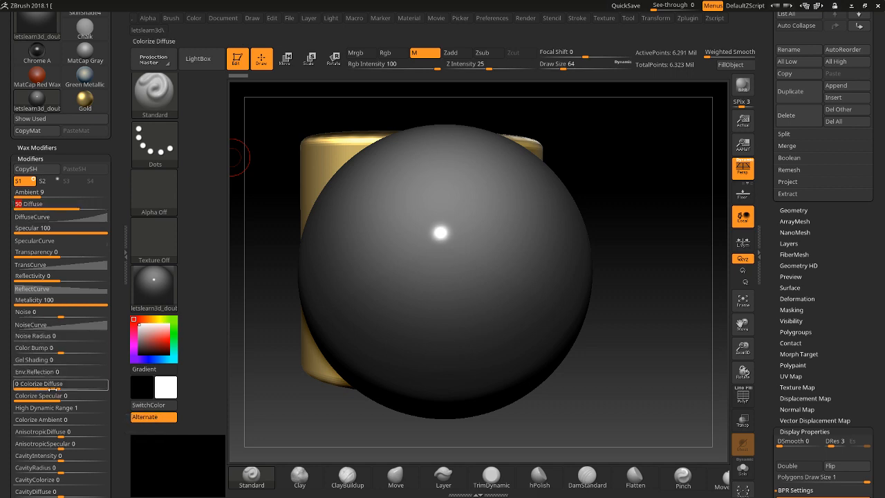
left_click_drag(52, 388, 101, 387)
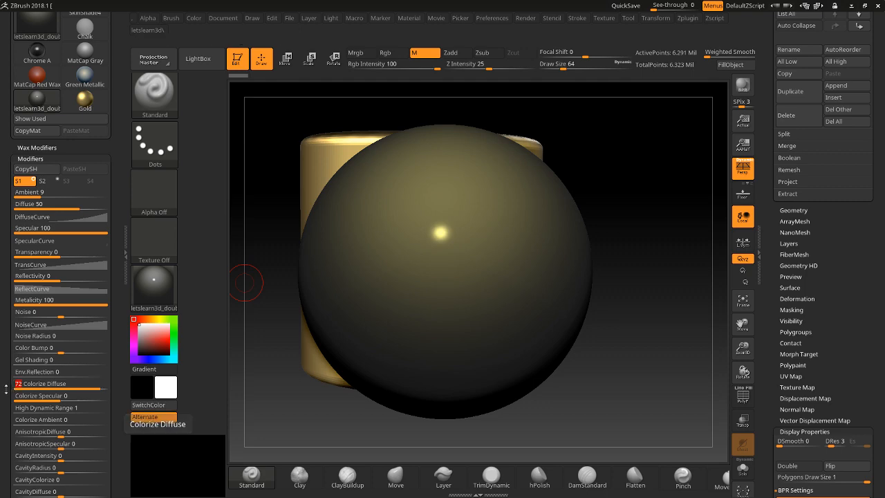
Step: Set shader S1's Transparency to 16
scroll(31, 315, "down", 10)
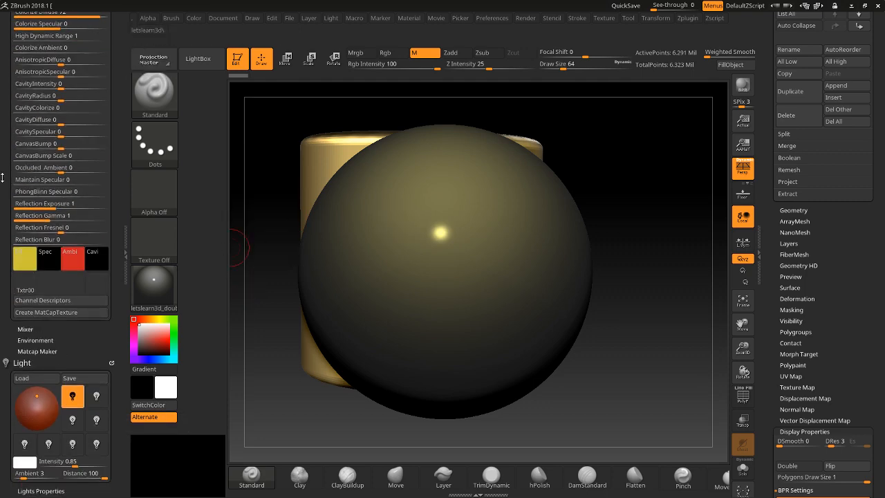
scroll(21, 207, "up", 10)
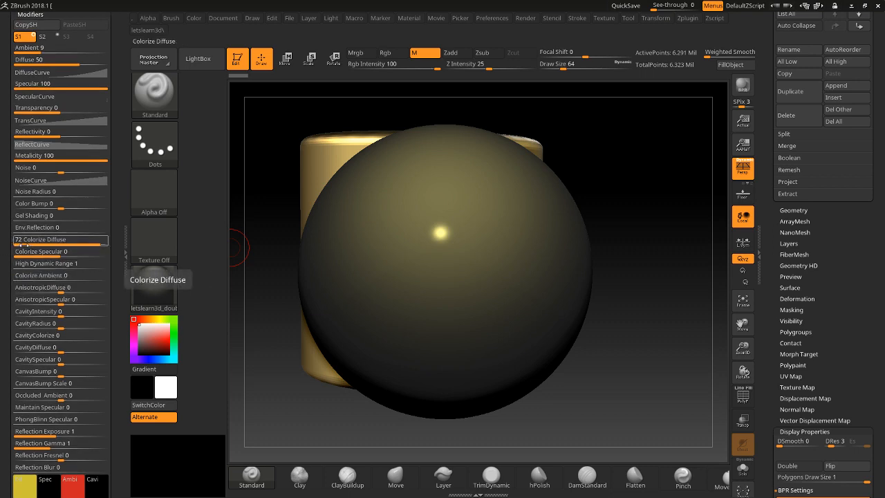
scroll(38, 179, "up", 2)
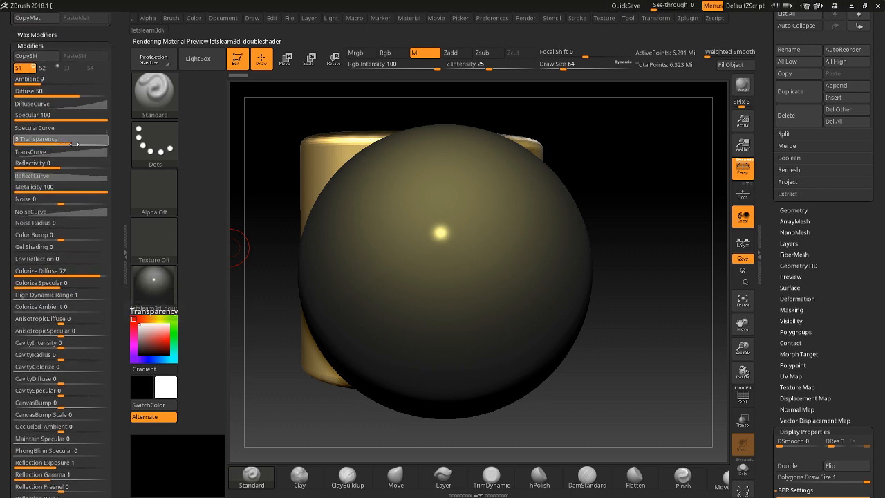
left_click_drag(56, 139, 80, 154)
Step: Add a point to shader S1's TransCurve, pull it down into a concave bend, and make a BPR render
left_click(81, 154)
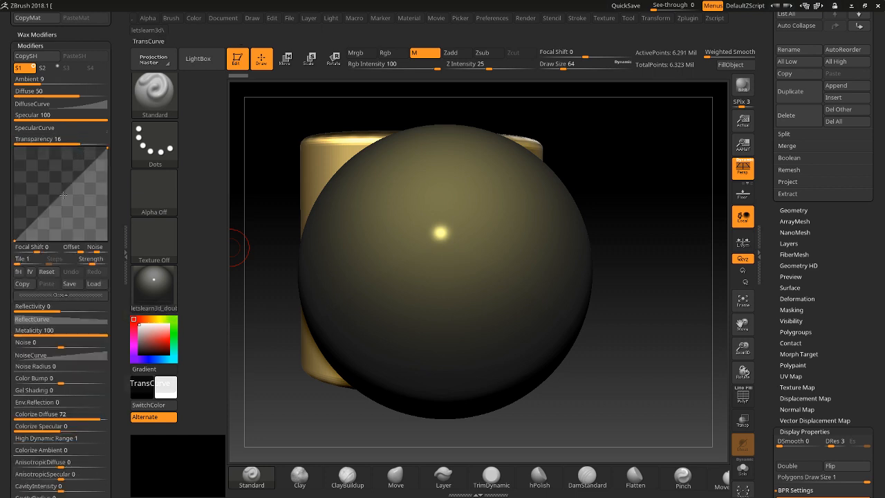
left_click_drag(42, 178, 80, 214)
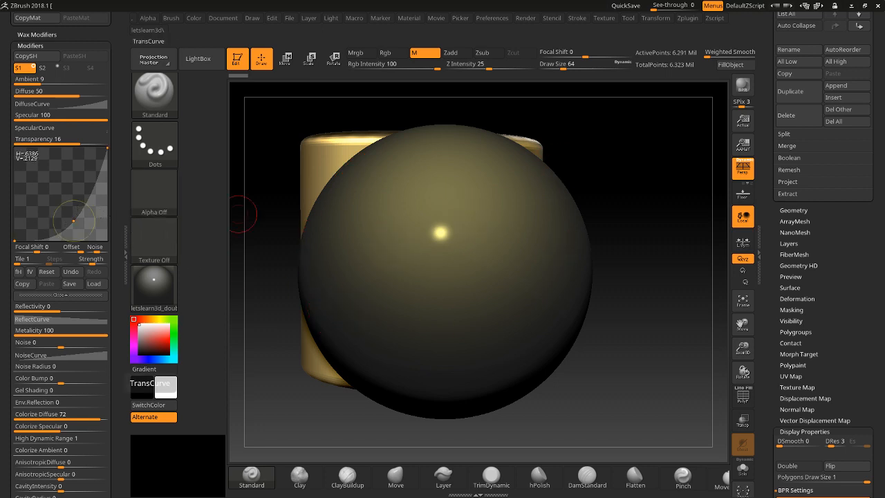
left_click_drag(73, 224, 81, 221)
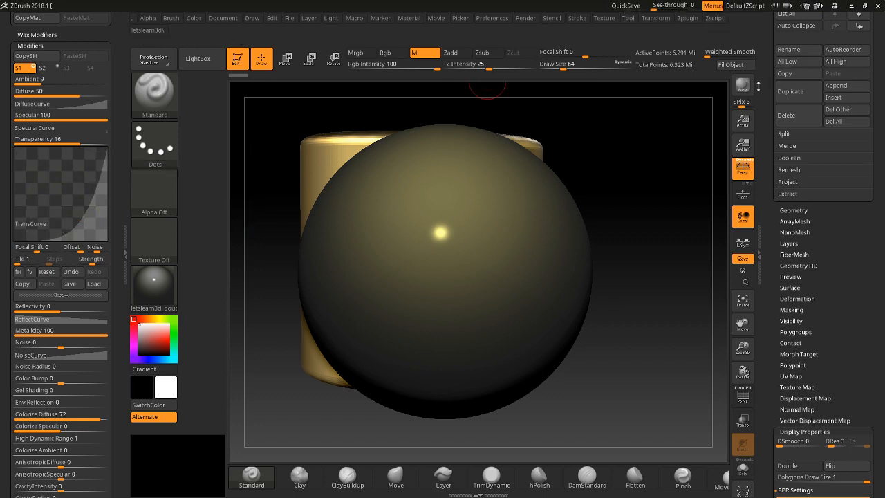
left_click(743, 86)
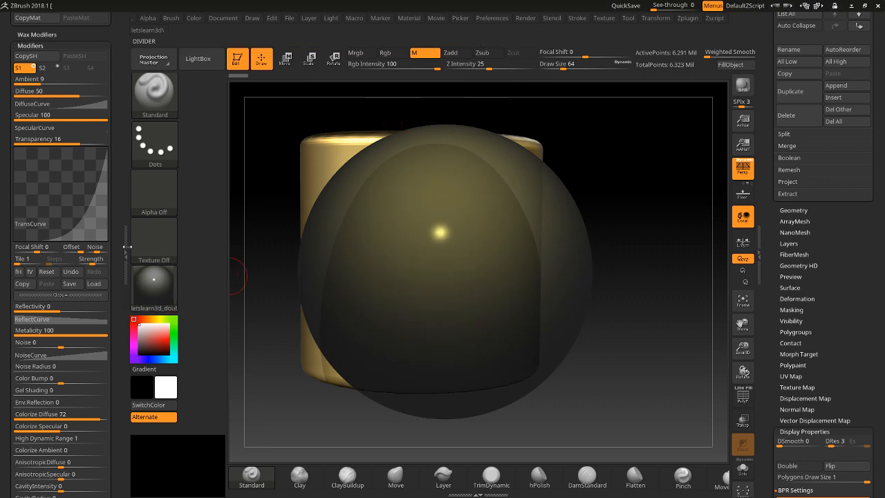
Step: Bend the TransCurve steeply downward and then strongly upward, making a BPR render to compare the sphere's transparency
left_click_drag(80, 221, 98, 223)
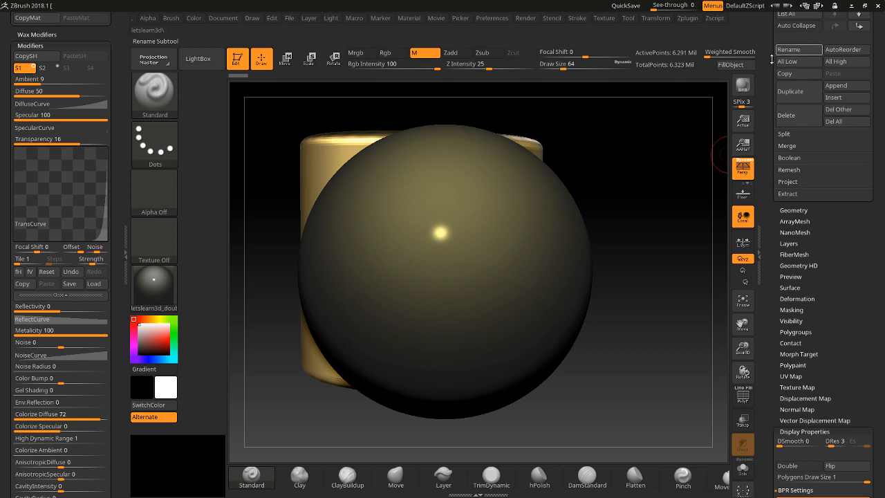
key("shift+r")
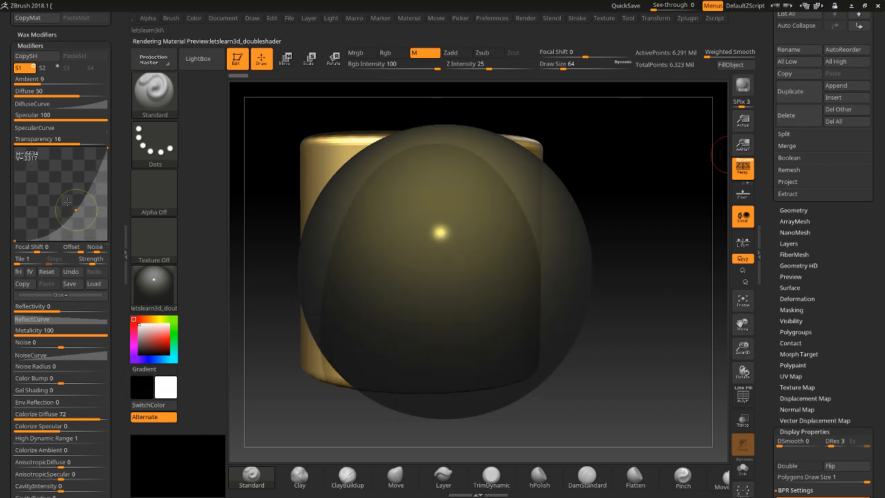
left_click(743, 85)
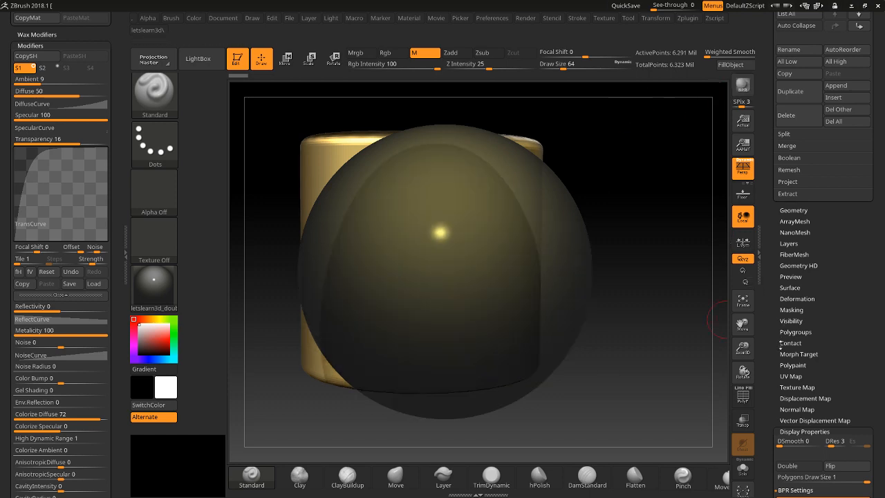
Step: Turn off BPR Transparent Shading for the sphere and set shader S1's Transparency to -100
left_click_drag(762, 344, 759, 229)
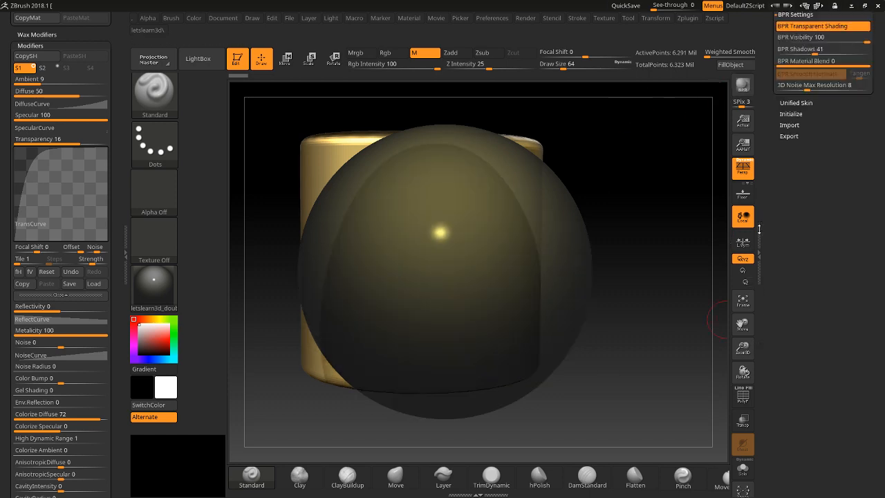
scroll(759, 229, "up", 5)
left_click(800, 166)
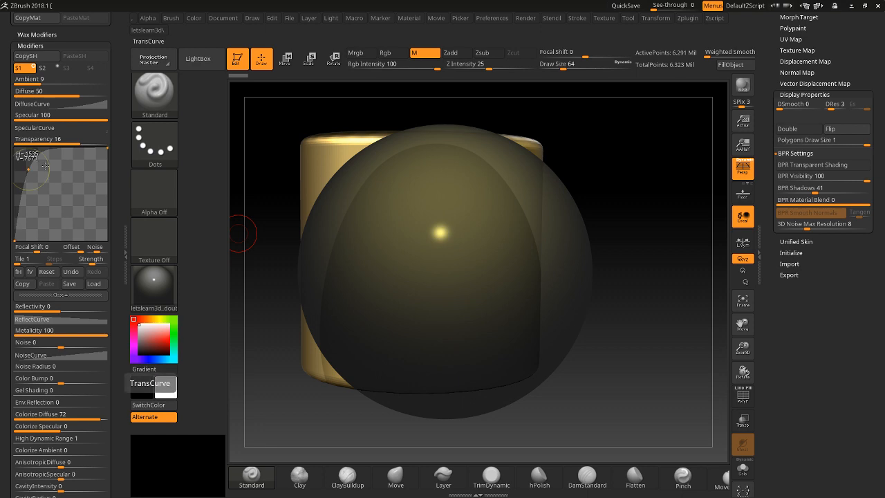
left_click_drag(81, 139, 3, 132)
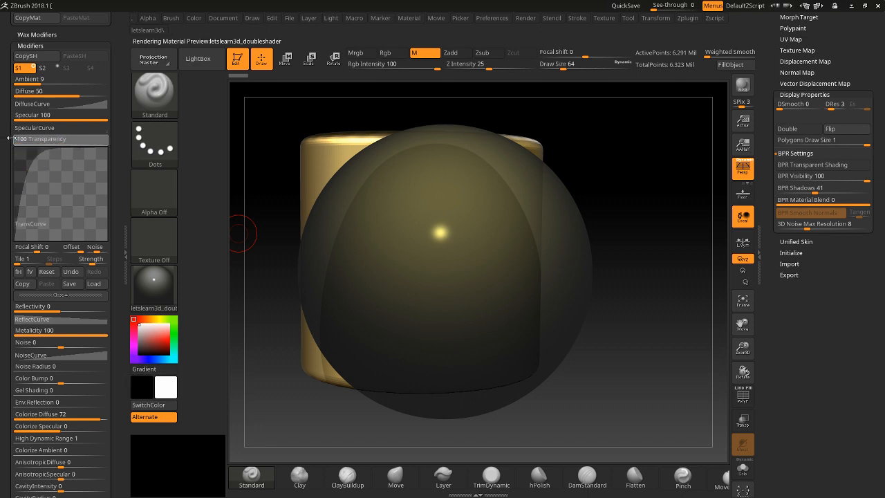
Step: Reset shader S1's TransCurve to its default diagonal and set Transparency to 0
left_click(47, 271)
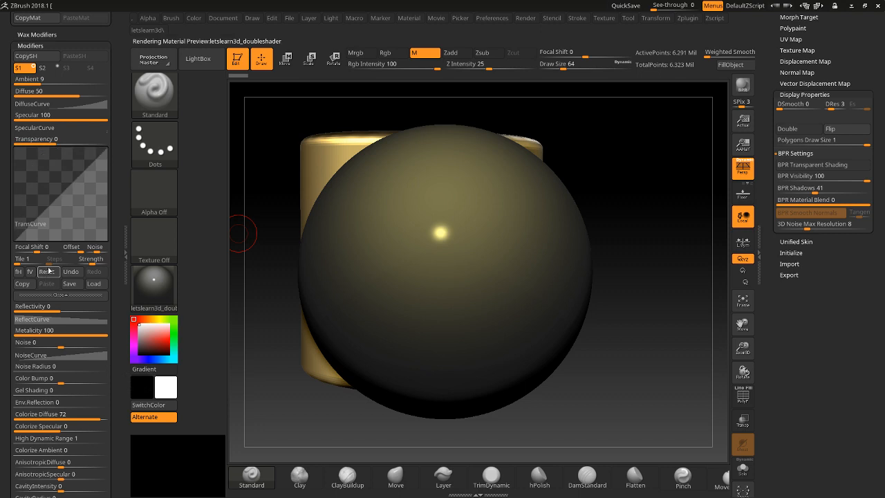
left_click(49, 138)
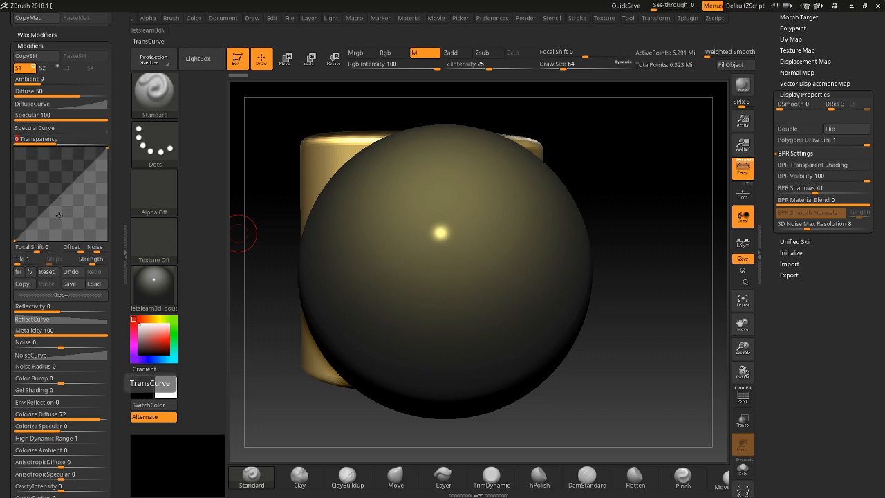
left_click(59, 299)
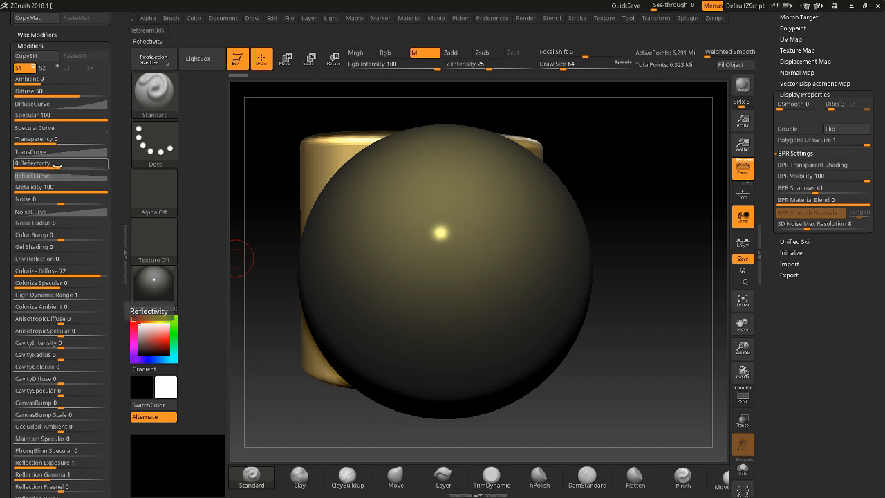
Step: Set shader S1's Reflectivity to 39
left_click_drag(60, 168, 77, 168)
left_click_drag(283, 150, 281, 165)
left_click_drag(68, 168, 88, 166)
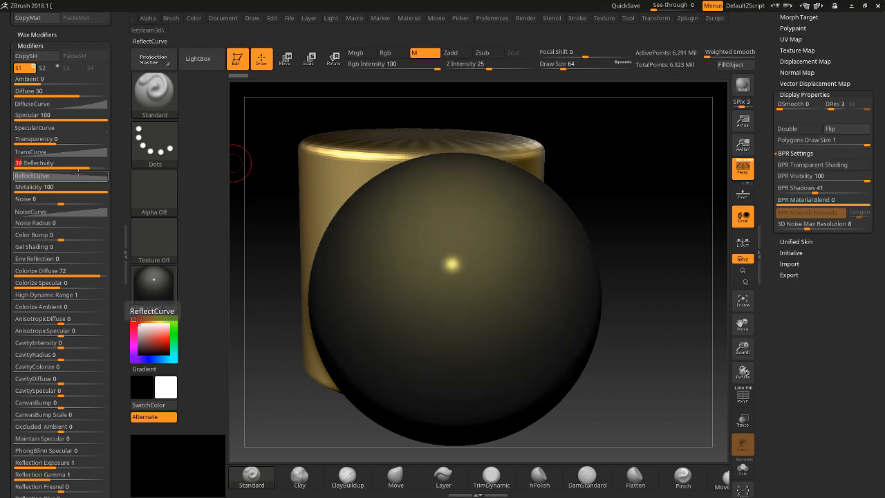
Step: Add a point to shader S1's ReflectCurve and pull it up toward the curve's far end into a convex bend
left_click(54, 176)
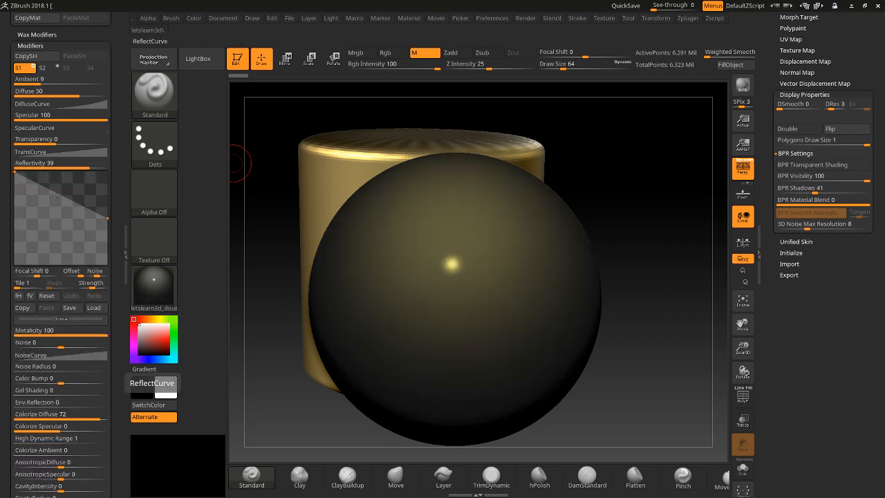
left_click_drag(62, 198, 75, 190)
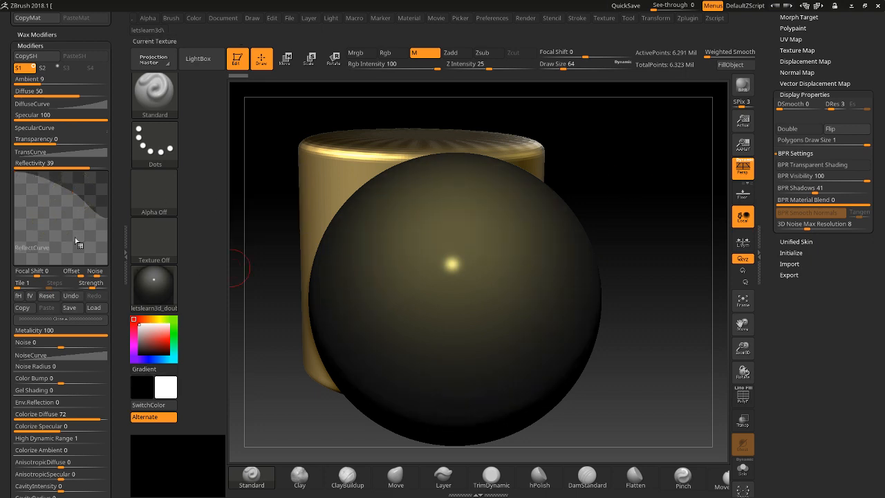
left_click_drag(75, 190, 95, 184)
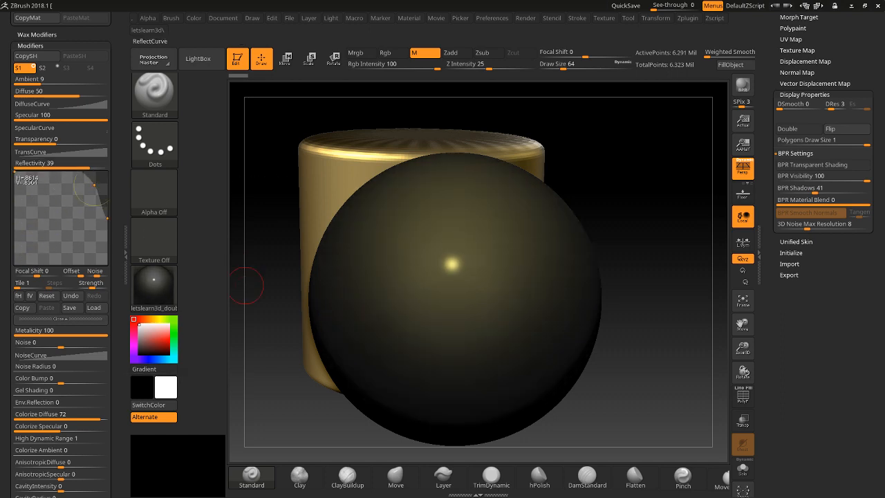
Step: Assign Texture 01 to shader S1 as its reflection texture
left_click_drag(3, 270, 9, 186)
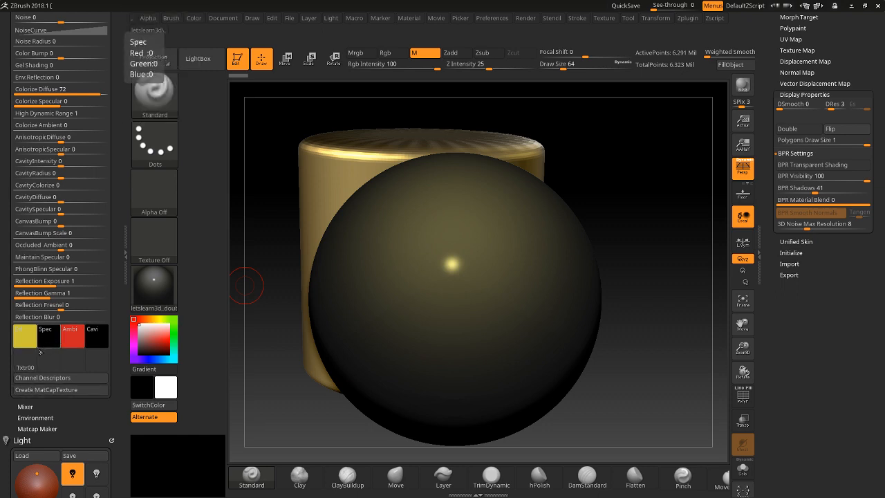
left_click(28, 358)
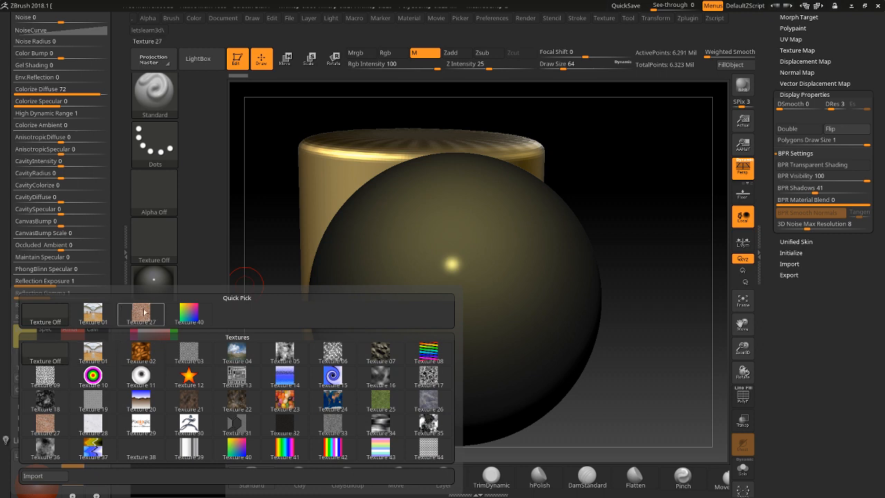
left_click(88, 314)
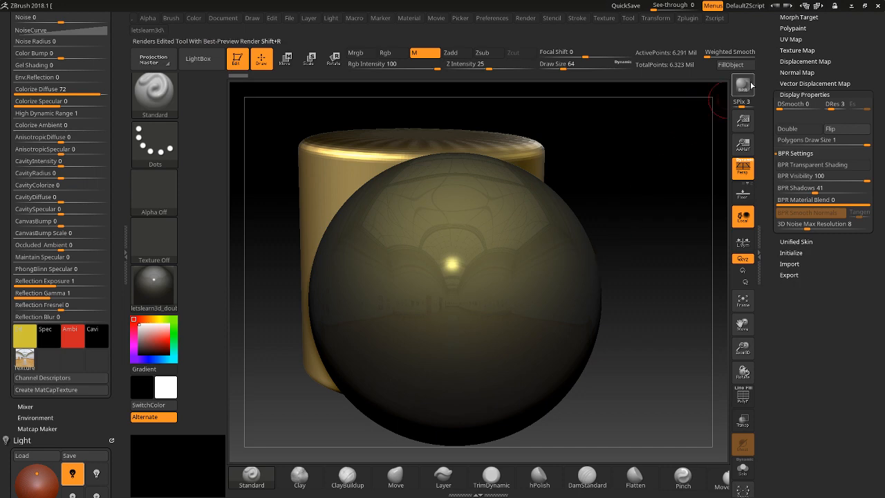
Step: Save the current tool to the Desktop as a ZTool named material
left_click_drag(762, 52, 724, 213)
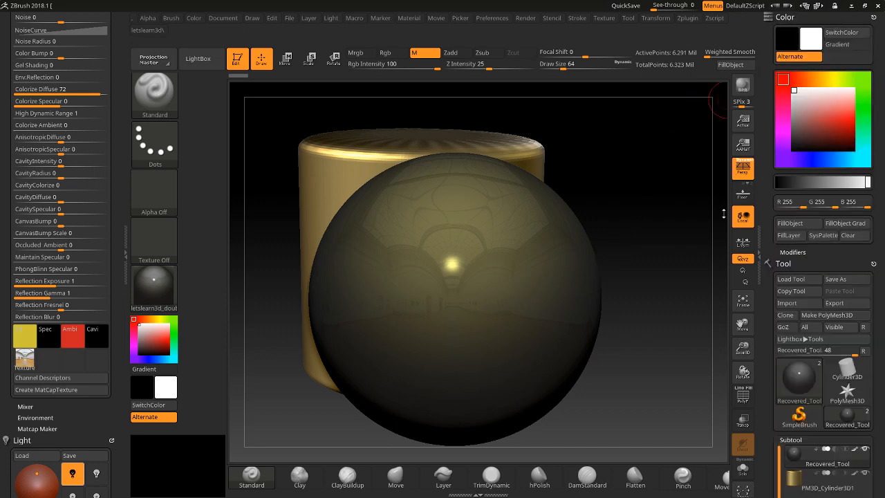
left_click(838, 279)
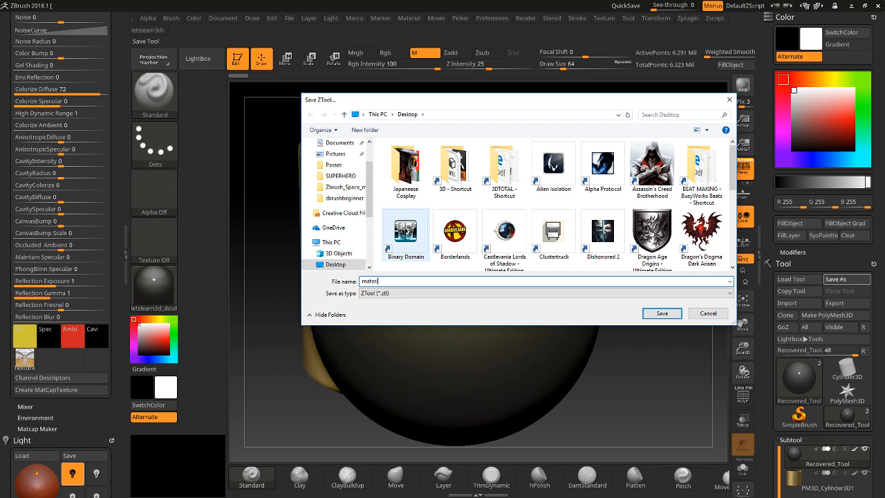
key("Return")
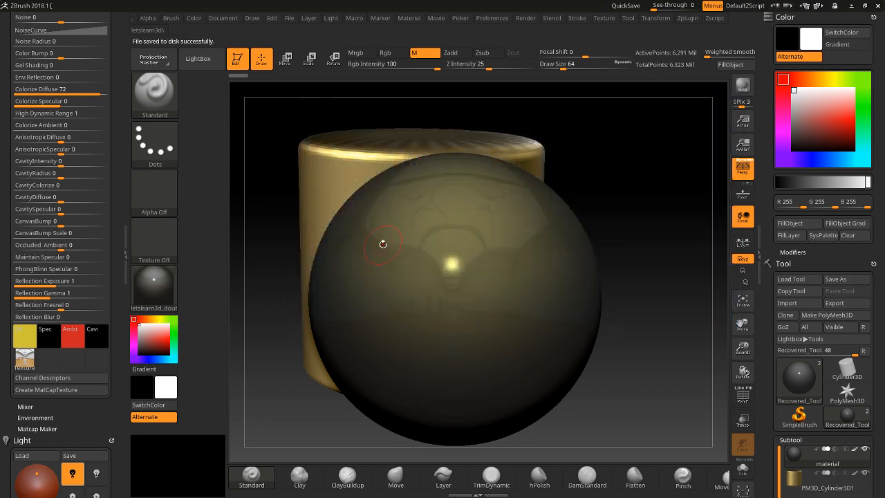
Step: Try Texture 31 and the Pixologic logo, Texture 29, as shader S1's reflection texture
left_click(25, 358)
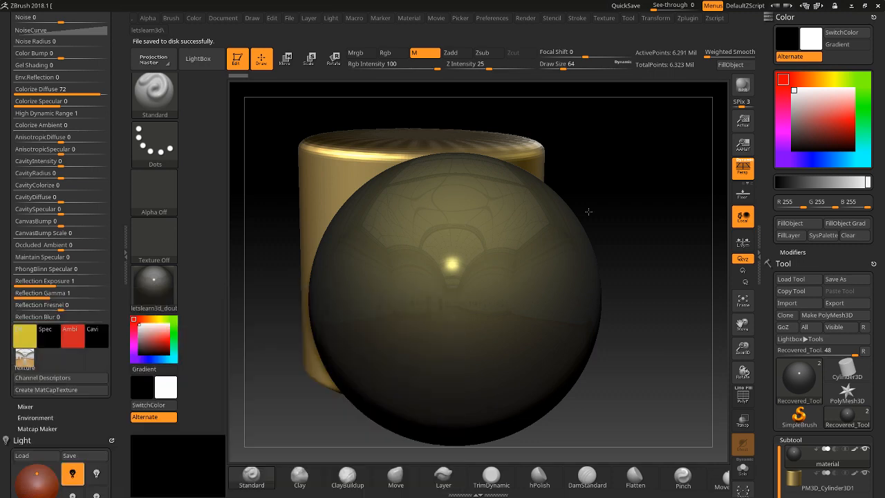
left_click(26, 359)
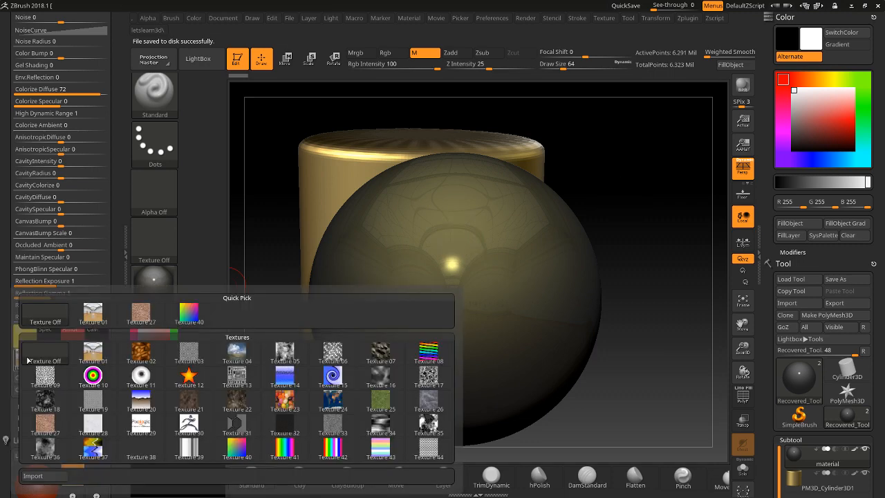
left_click(237, 423)
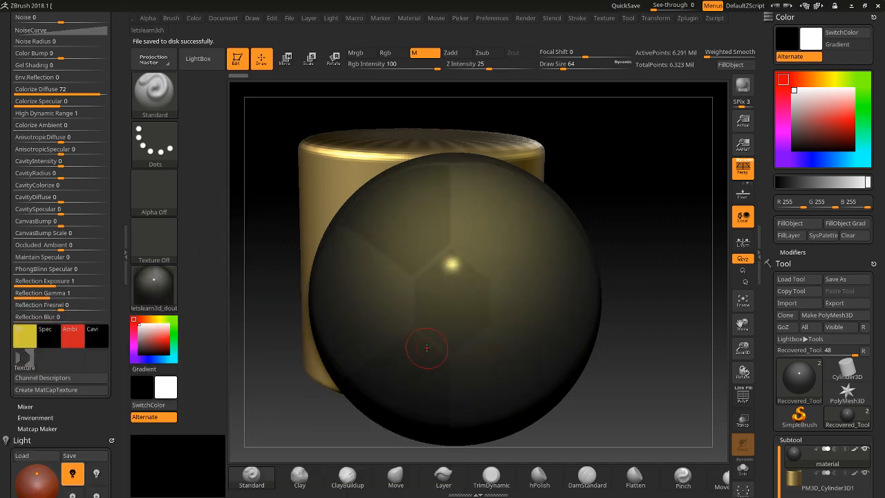
left_click(24, 358)
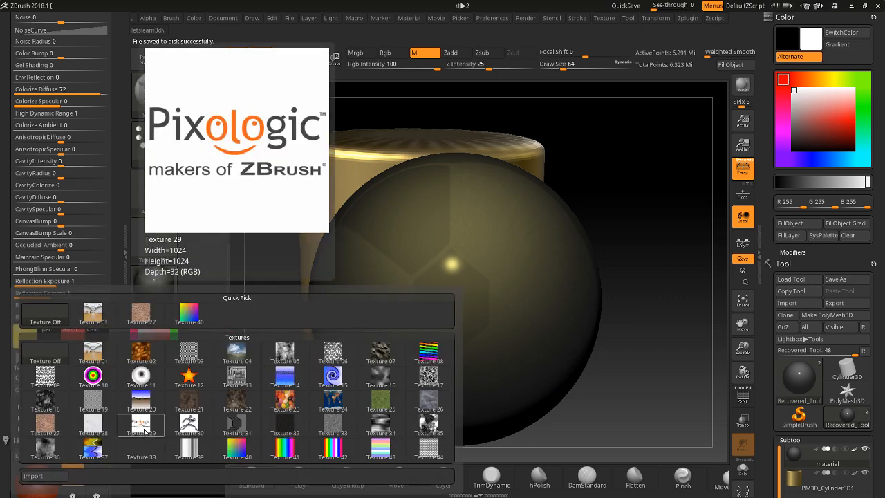
left_click(147, 433)
left_click(26, 357)
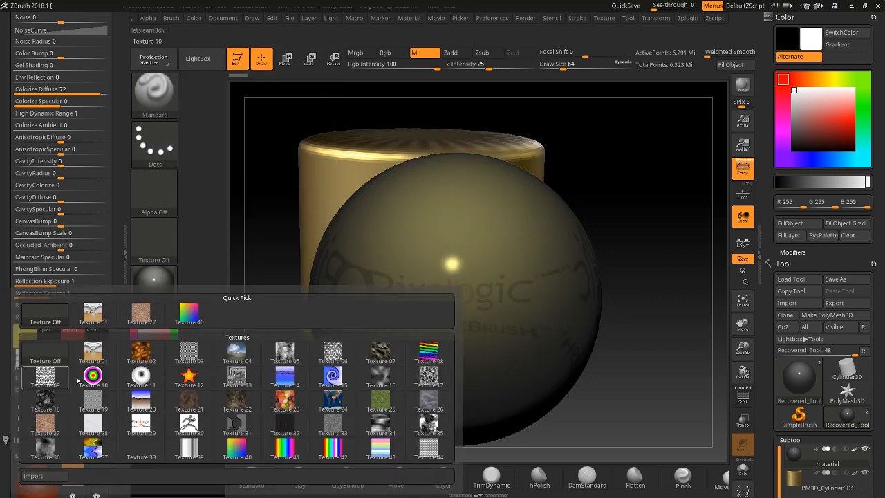
left_click(147, 434)
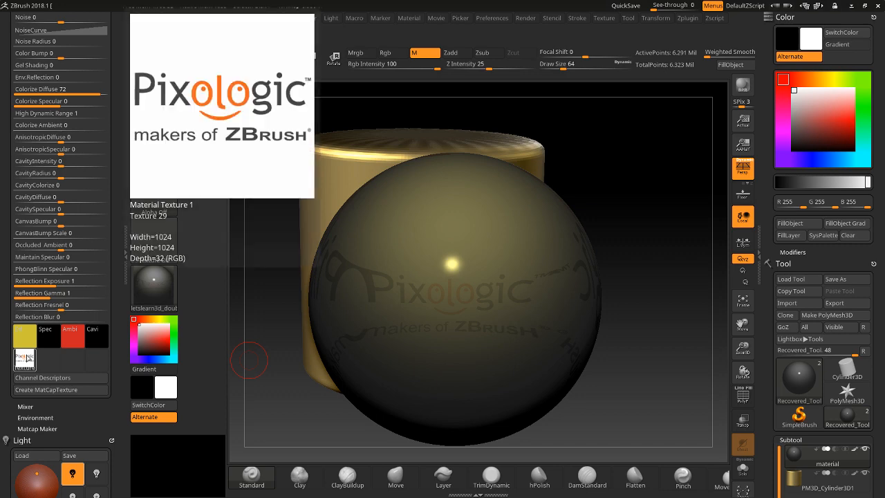
Step: Import the Lets Learn 3D logo image 6ed6fd195b_m from the Desktop as shader S1's reflection texture
left_click(26, 357)
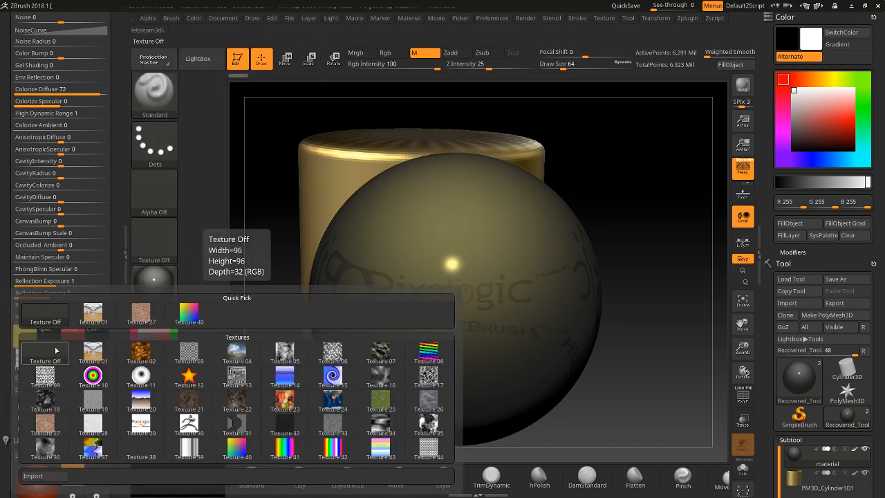
left_click(35, 478)
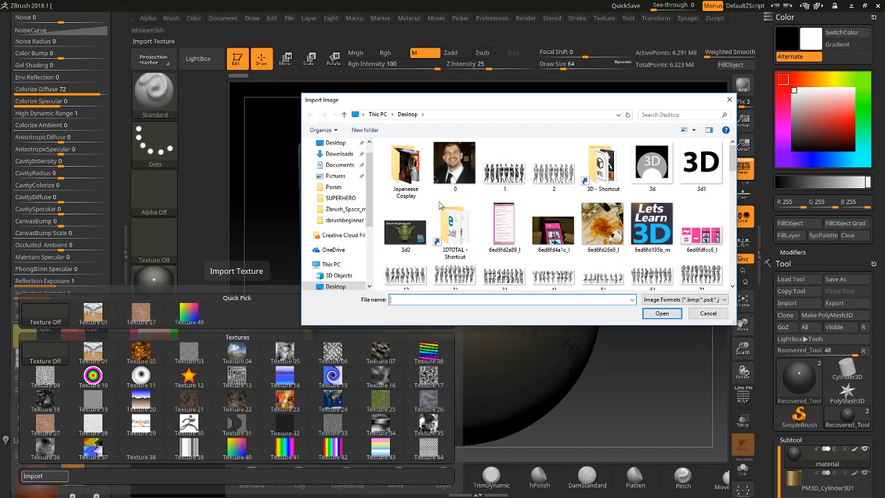
left_click(617, 211)
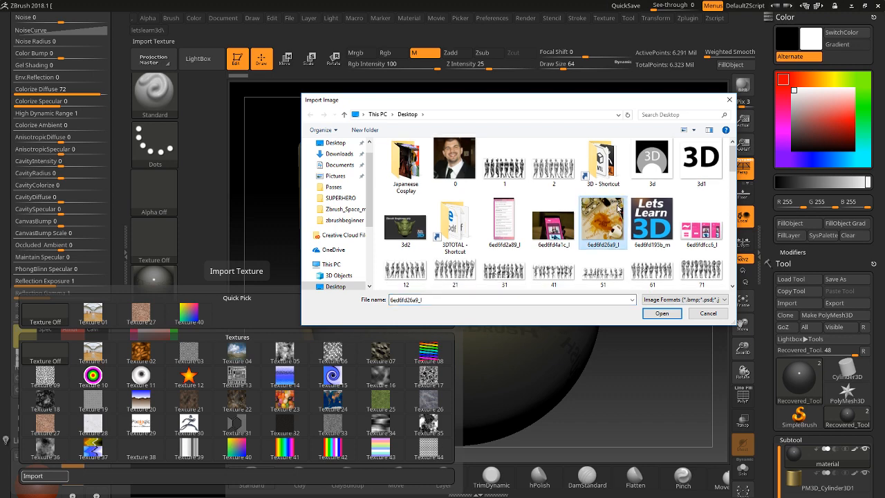
left_click(662, 313)
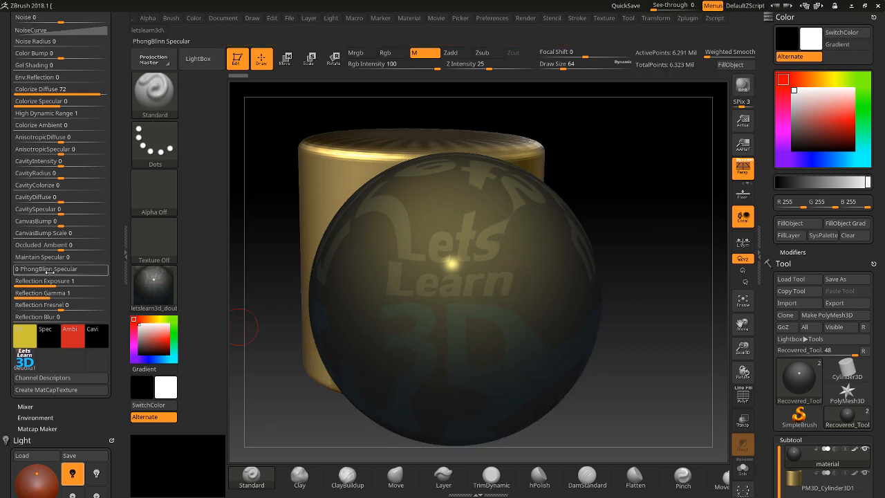
Step: Try shader S1's Noise at 0.848 on the sphere and return it to 0
left_click_drag(3, 69, 2, 236)
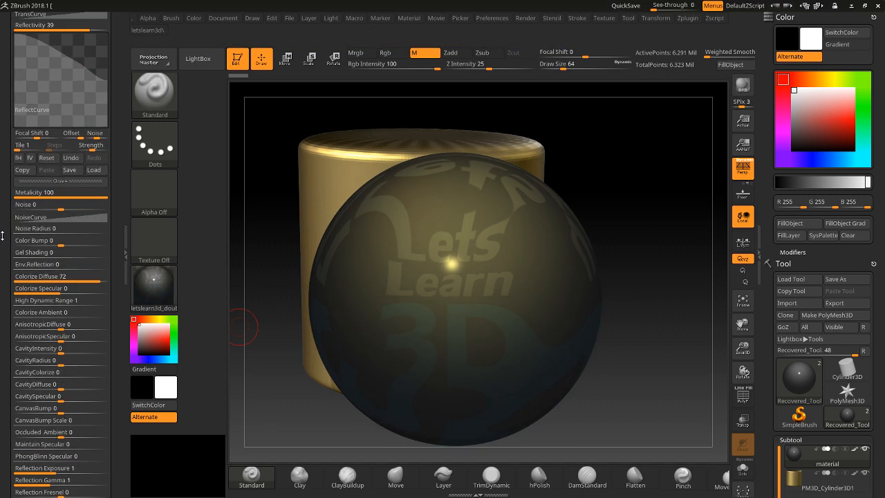
left_click_drag(2, 172, 10, 237)
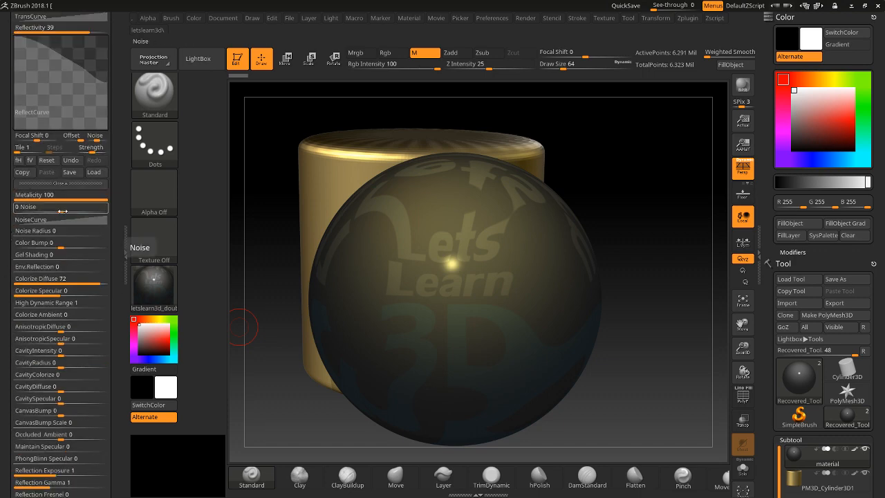
left_click_drag(62, 211, 73, 211)
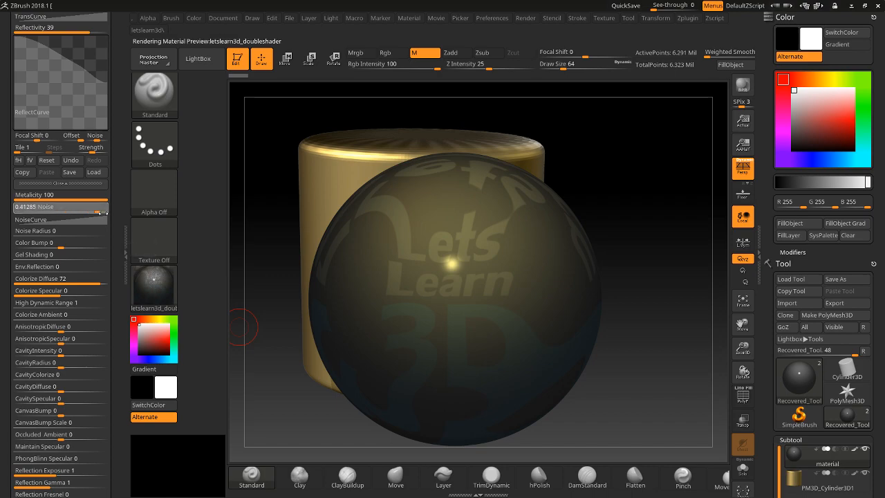
mouse_move(657, 224)
left_mouse_down()
mouse_move(650, 216)
mouse_move(660, 216)
left_mouse_up()
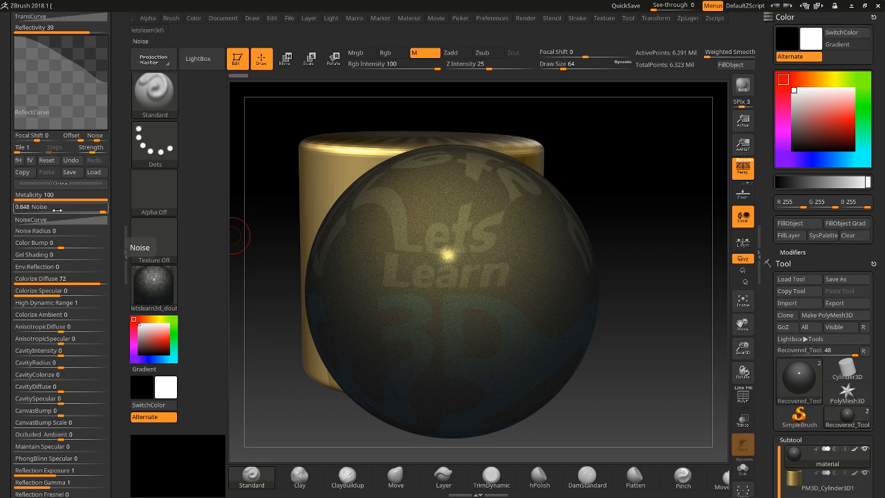
left_click_drag(57, 211, 49, 209)
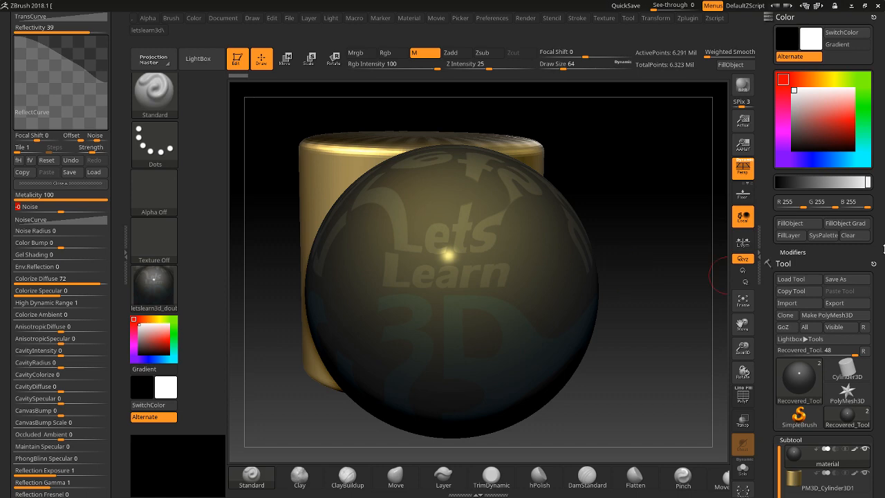
Step: Apply surface noise to the sphere with Noise Scale 1 and Strength -0.00073, and make a BPR render
scroll(772, 256, "down", 5)
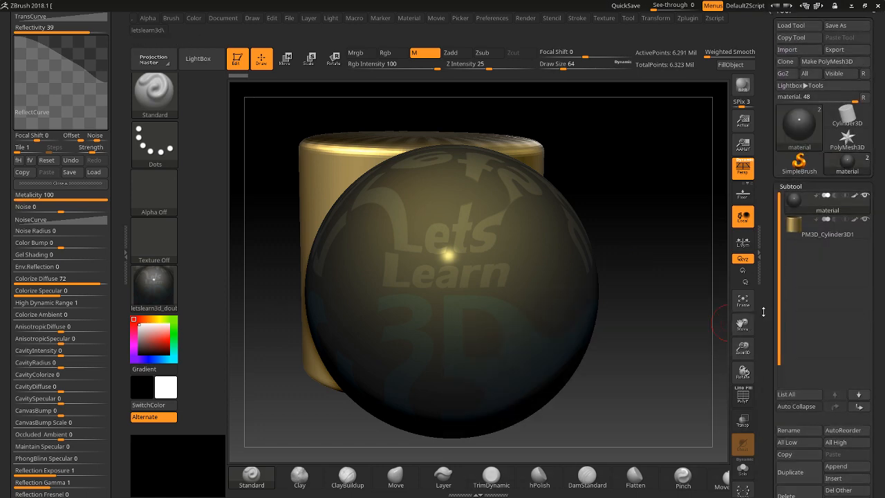
scroll(763, 311, "up", 5)
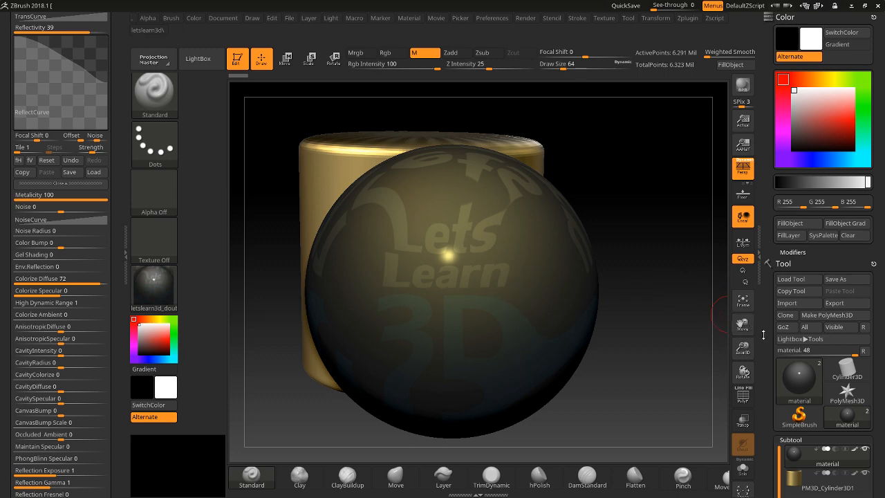
left_click_drag(763, 334, 763, 7)
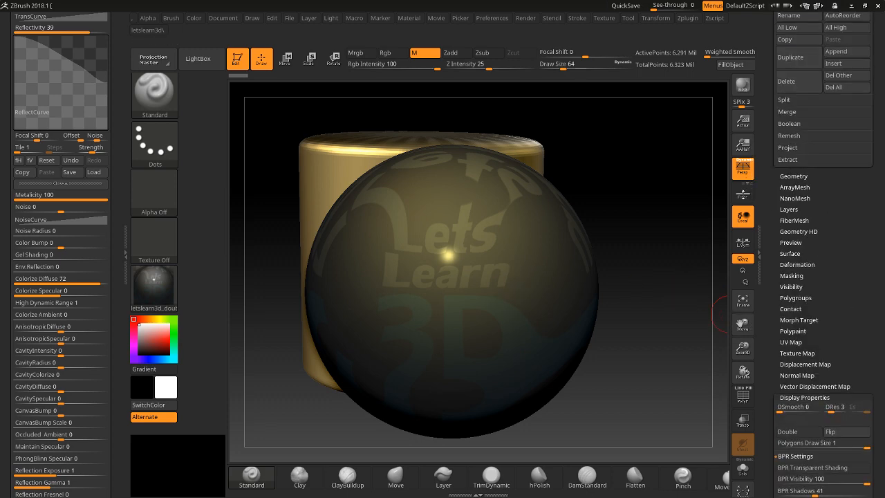
left_click(790, 255)
left_click(788, 269)
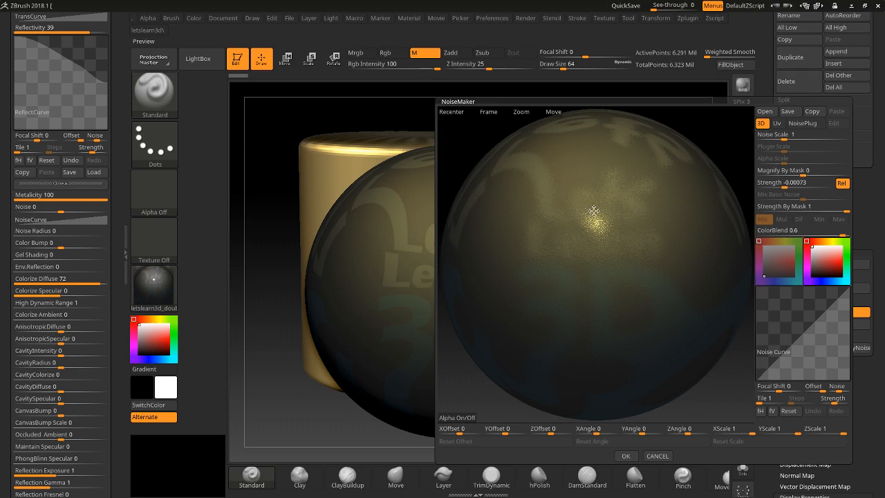
left_click(625, 455)
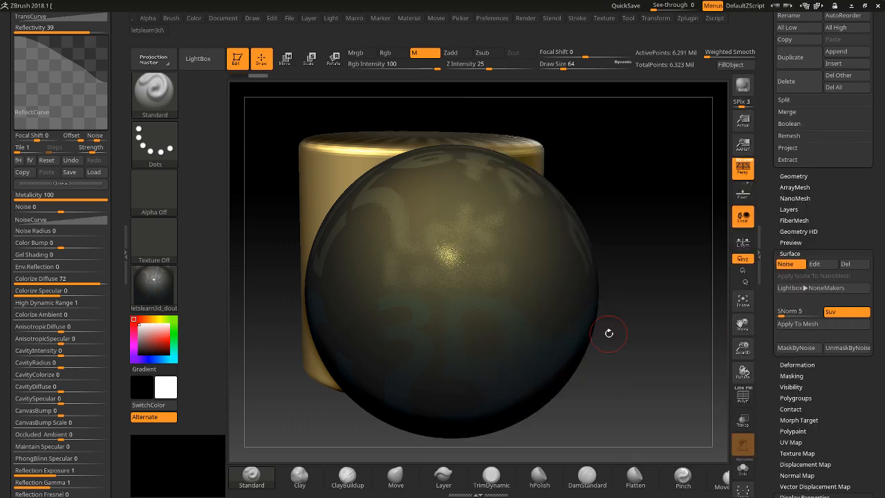
left_click(742, 86)
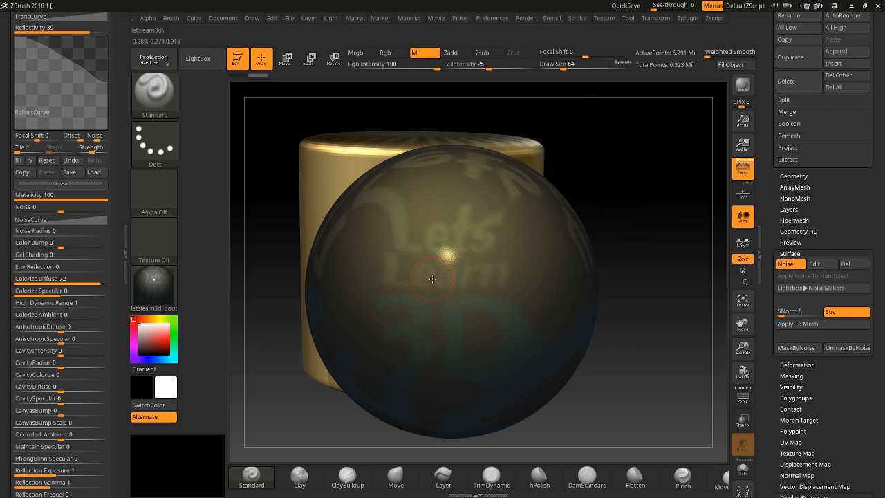
mouse_move(624, 332)
left_mouse_down()
mouse_move(615, 335)
mouse_move(639, 332)
mouse_move(624, 324)
mouse_move(622, 337)
left_mouse_up()
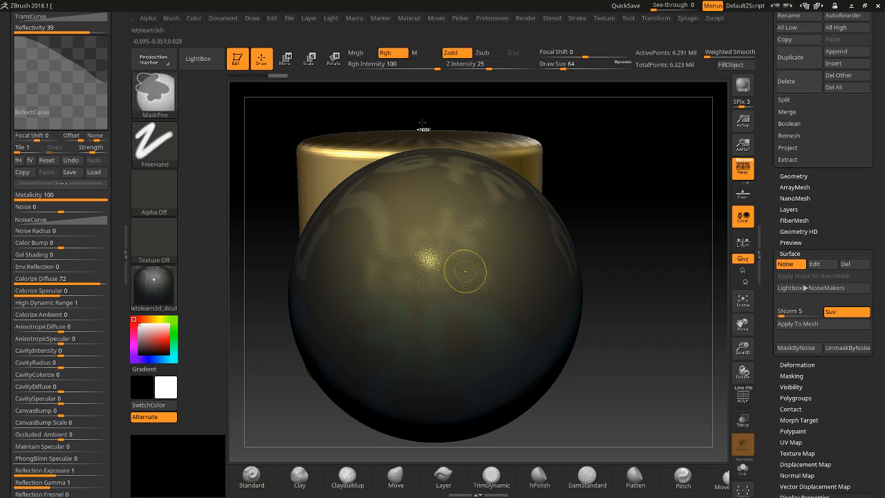
Step: Try a small raised stroke with the Standard brush on the sphere's right side and undo it
left_click(414, 52)
left_click(448, 53)
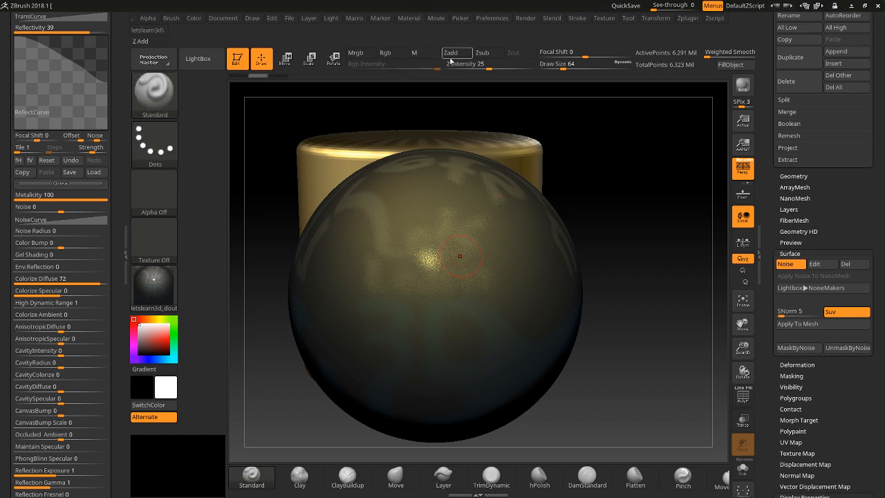
left_click(543, 322)
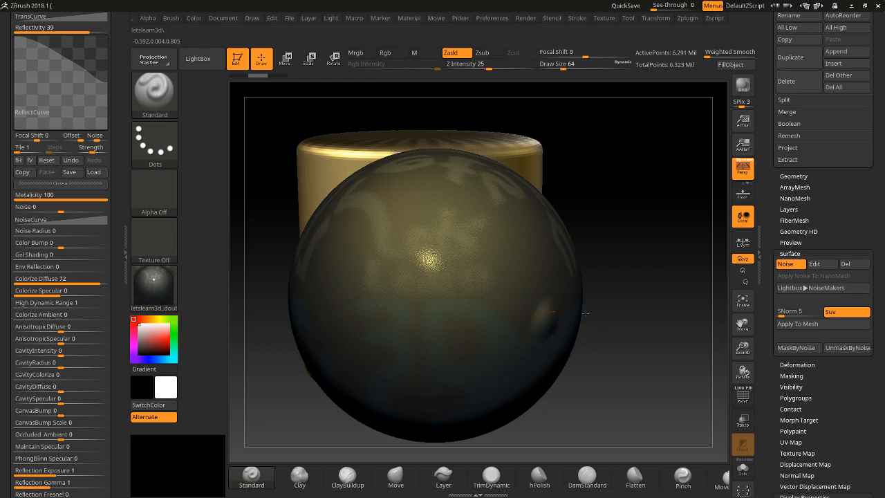
mouse_move(620, 320)
left_mouse_down()
mouse_move(677, 321)
mouse_move(624, 320)
left_mouse_up()
mouse_move(681, 349)
left_mouse_down()
mouse_move(691, 350)
mouse_move(664, 346)
left_mouse_up()
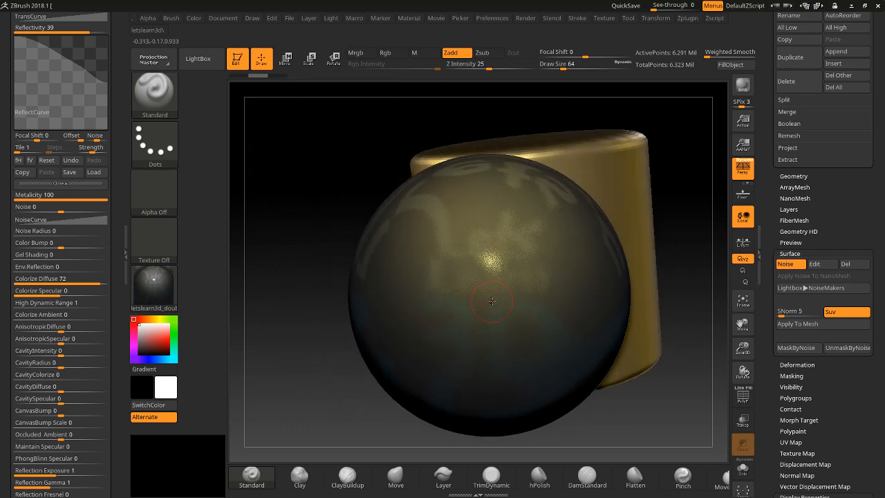
Step: Deform the front of the sphere with the Move brush at Draw Size 162 and make a BPR render
mouse_move(365, 188)
right_mouse_down()
mouse_move(415, 193)
mouse_move(382, 194)
mouse_move(387, 290)
mouse_move(325, 429)
right_mouse_up()
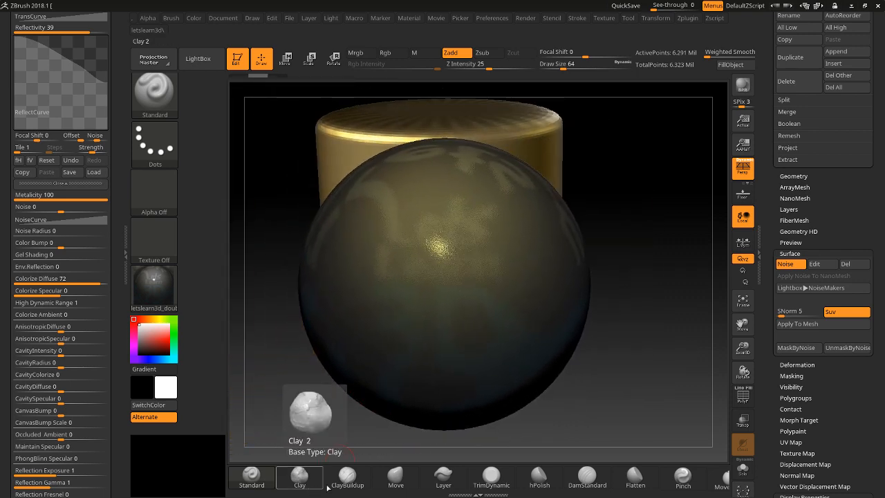
left_click(396, 475)
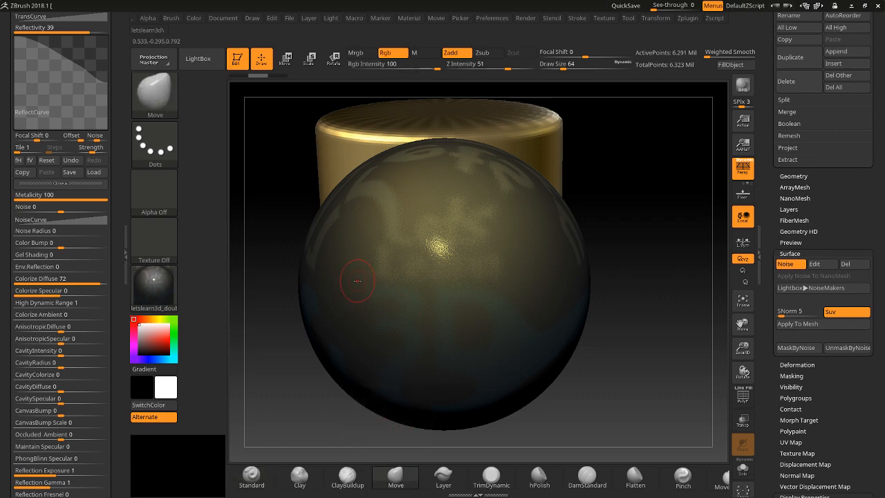
key("bracketright")
key("bracketright")
left_click_drag(478, 290, 492, 315)
left_click_drag(668, 343, 718, 159)
left_click(742, 84)
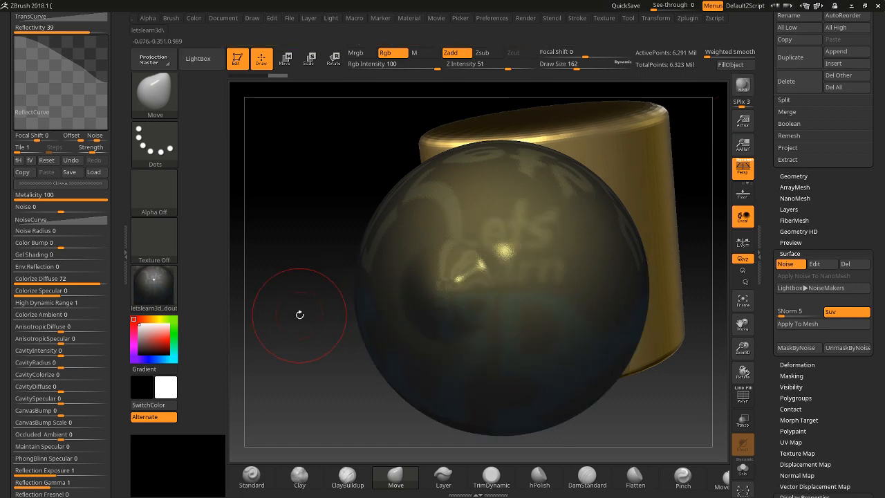
left_click_drag(297, 320, 235, 304)
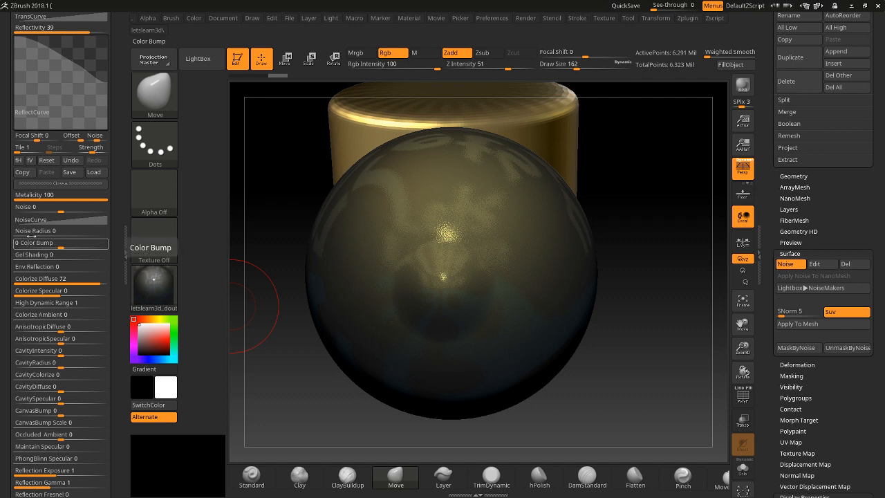
Step: Try strongly dipped ReflectCurve shapes for shader S1, and reset the curve to its default diagonal
left_click_drag(77, 64, 53, 91)
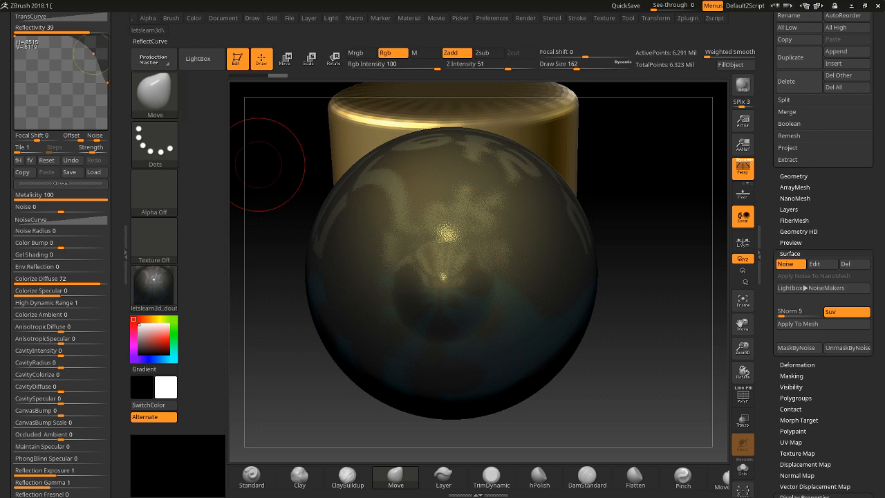
left_click_drag(97, 54, 41, 112)
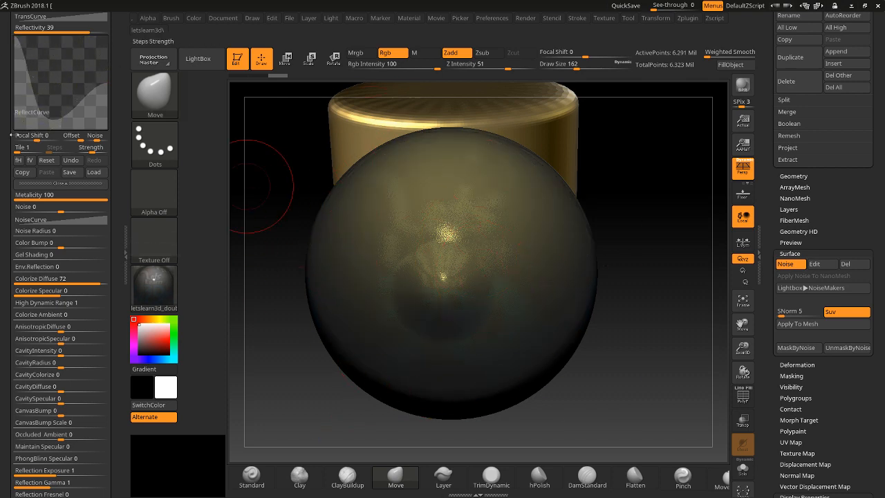
left_click(55, 163)
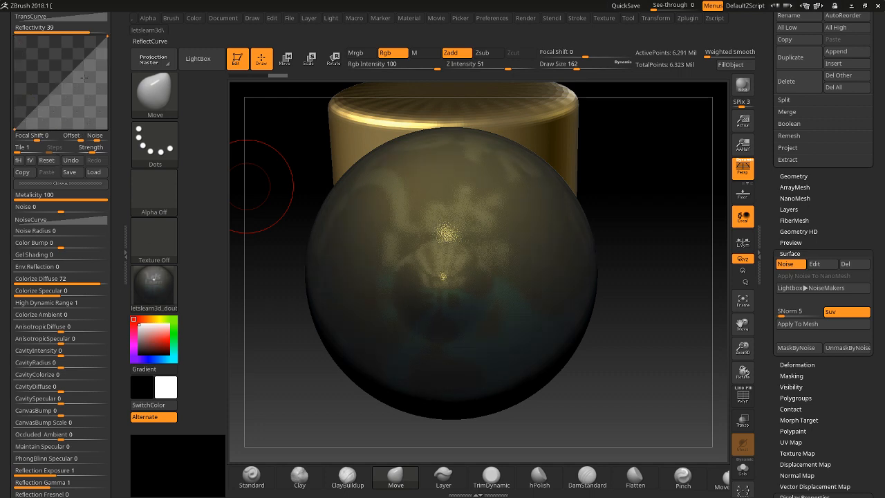
Step: Add a ReflectCurve point, compare low and high positions for it, and place it at H 0.6188, V 0.4109
left_click_drag(67, 65, 102, 128)
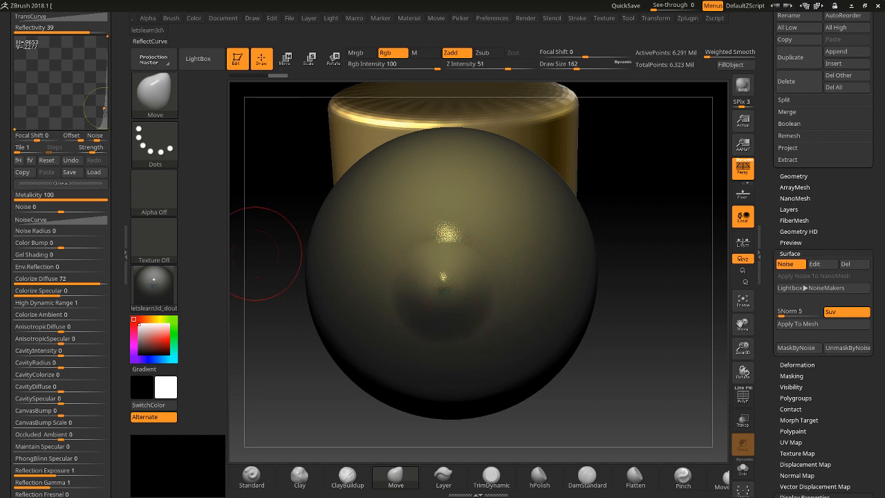
left_click_drag(104, 110, 31, 44)
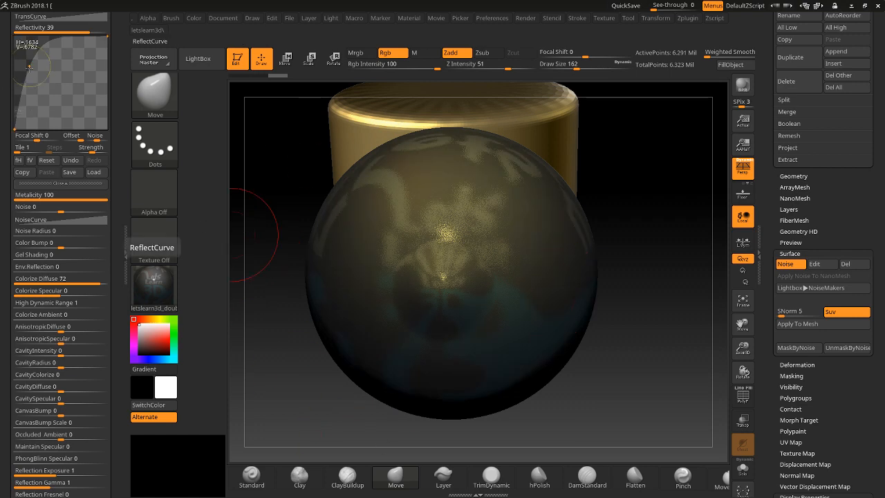
left_click_drag(29, 66, 72, 90)
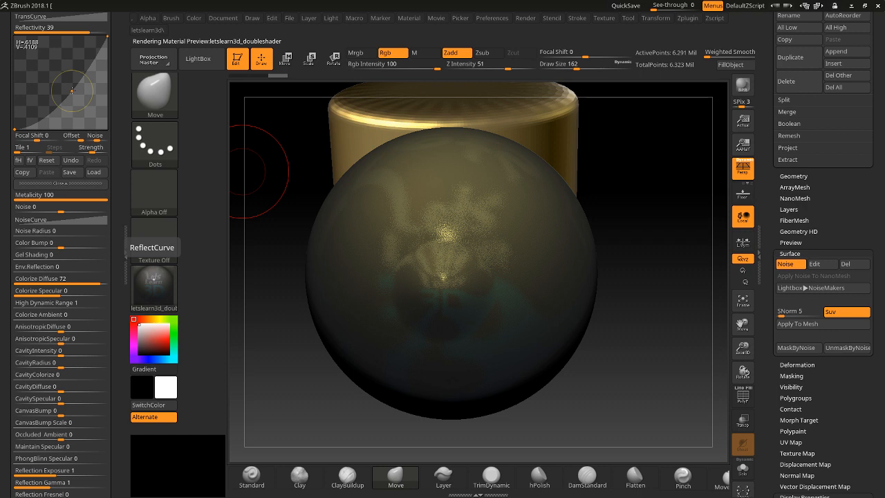
Step: Try shader S1's Metalicity at 62, 74 and 0, checking the sphere's highlights from the side
left_click(744, 282)
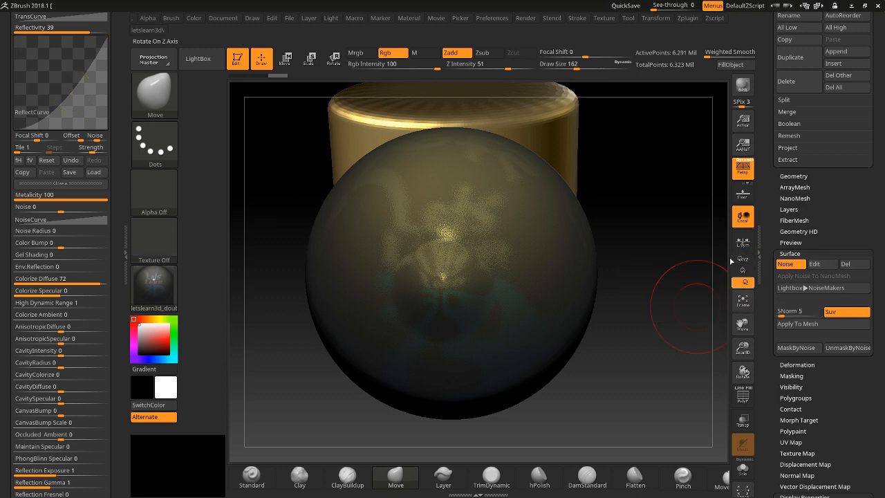
left_click(742, 258)
left_click_drag(694, 286, 257, 209)
left_click_drag(1, 204, 19, 210)
left_click_drag(76, 202, 64, 202)
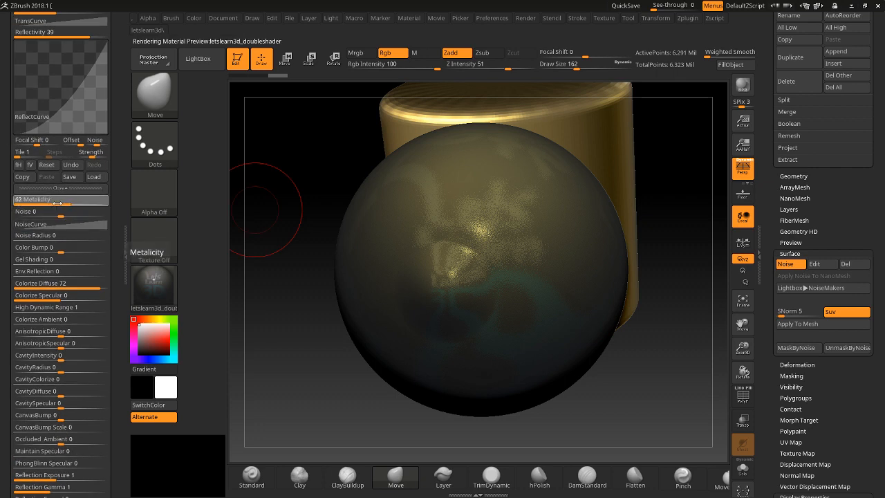
left_click(81, 205)
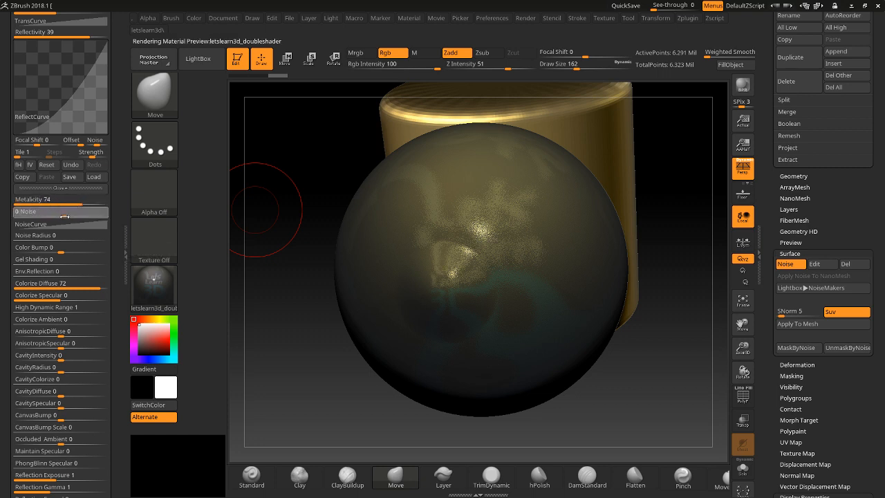
left_click_drag(78, 204, 14, 196)
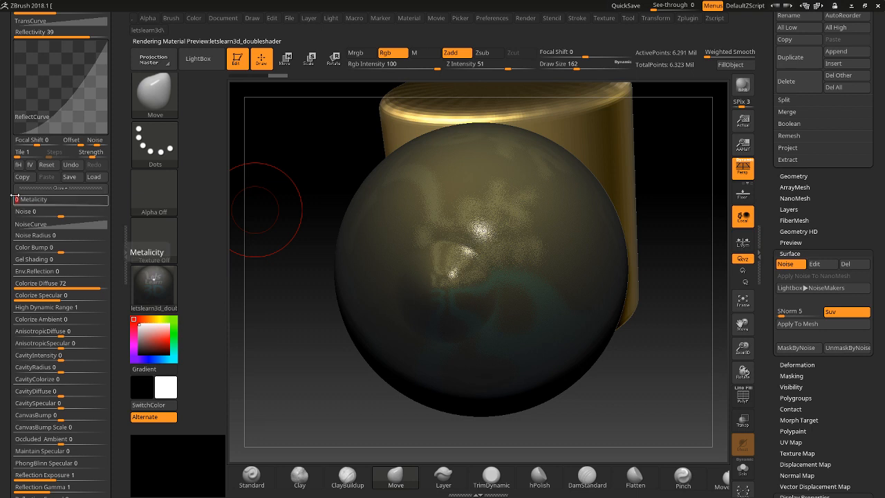
left_click_drag(267, 242, 268, 297)
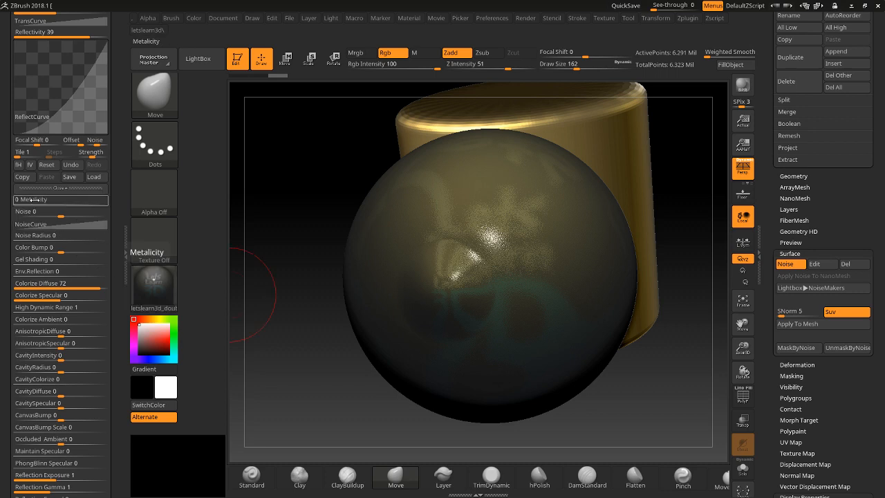
Step: Delete the sphere's surface noise and set shader S1's Metalicity to 100
left_click(850, 267)
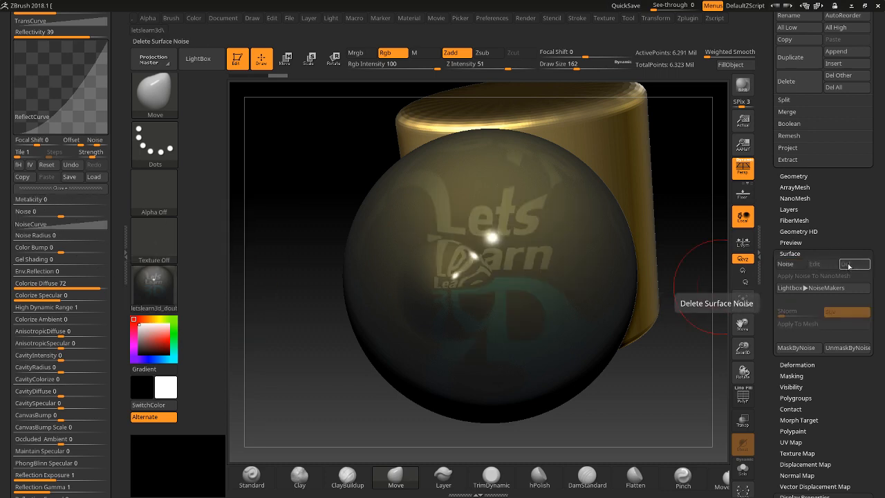
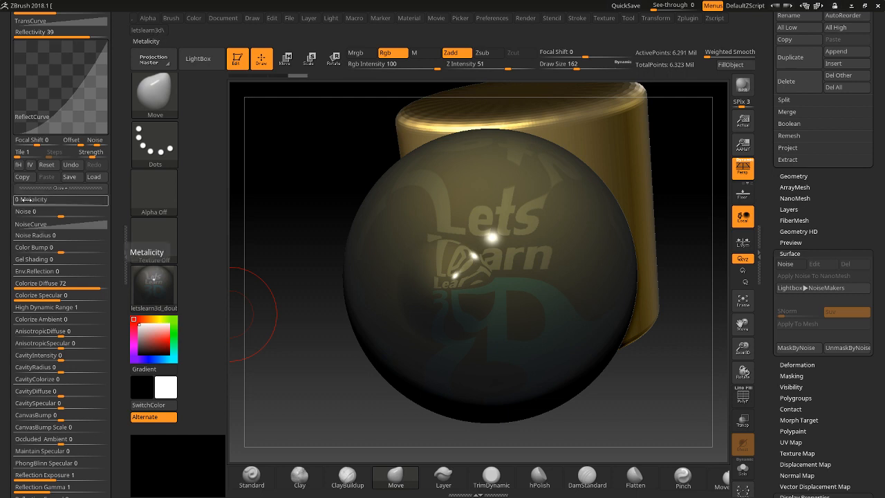
left_click_drag(24, 198, 138, 210)
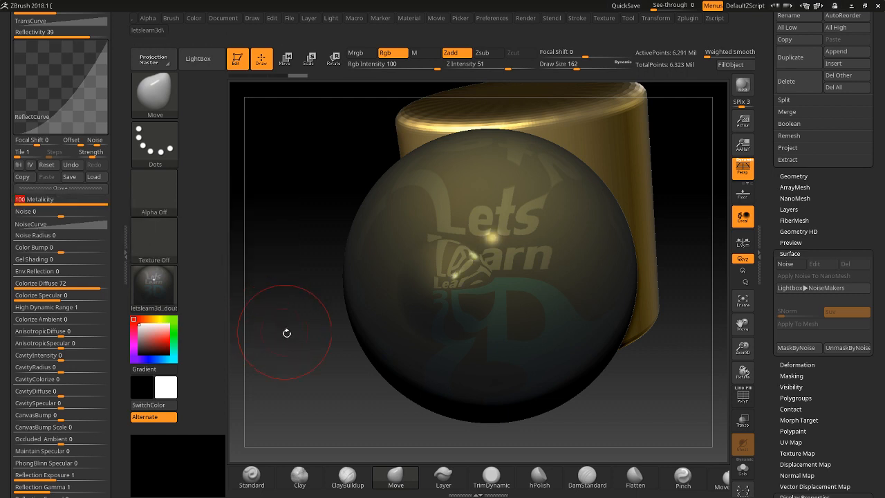
left_click_drag(303, 350, 456, 313)
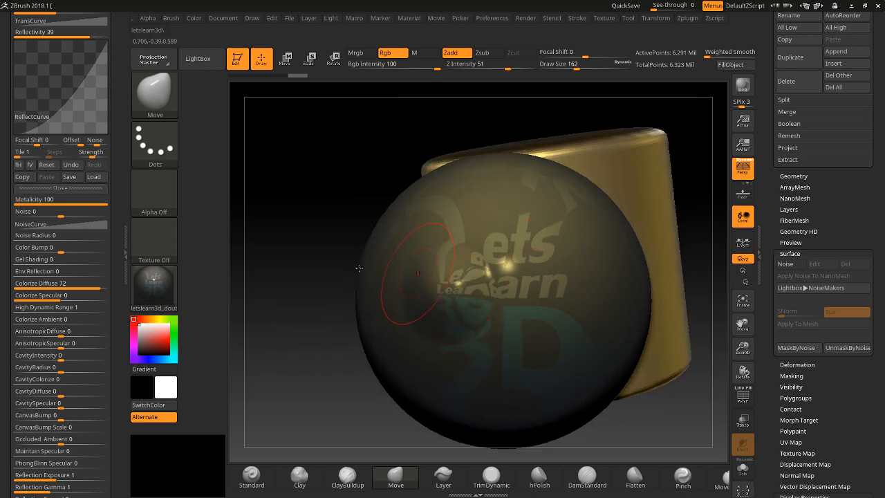
left_click_drag(301, 208, 295, 246)
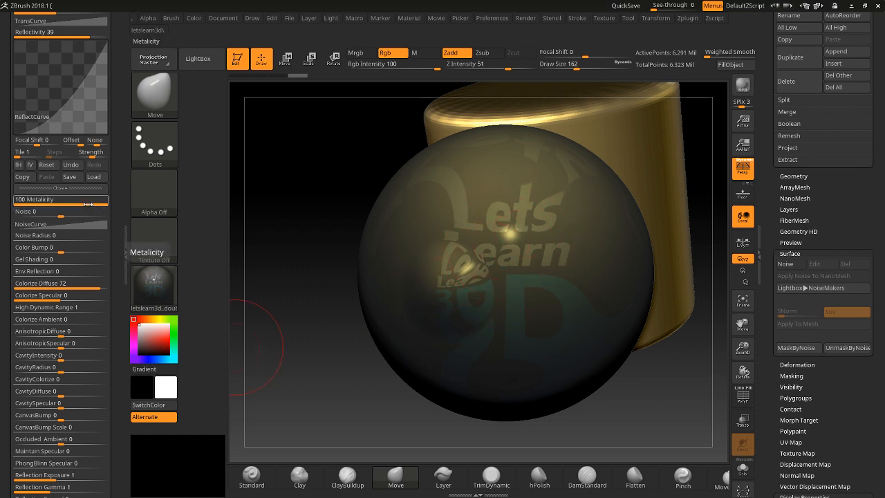
Step: Compare shader S1's Metalicity at 50, 0, 100 and 57 on the sphere's highlights, and set it to 70
mouse_move(87, 204)
left_mouse_down()
mouse_move(57, 203)
mouse_move(108, 203)
mouse_move(97, 199)
left_mouse_up()
left_click(59, 202)
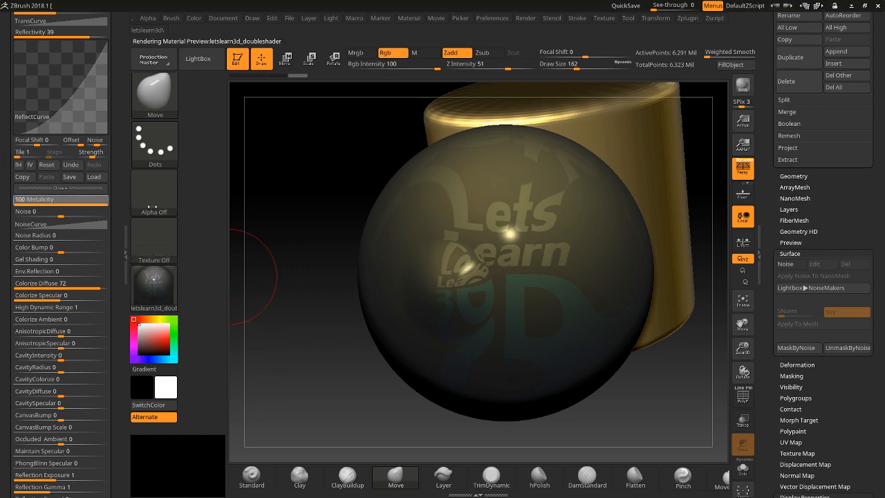
left_click_drag(152, 206, 172, 209)
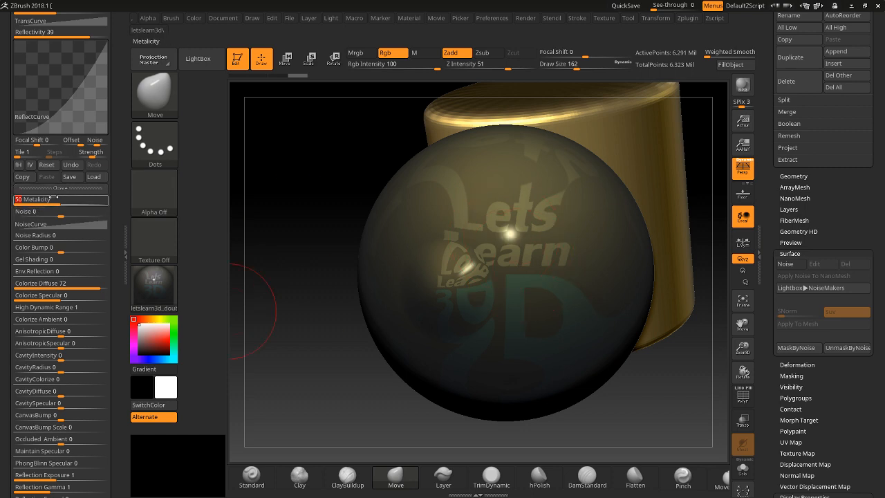
mouse_move(61, 201)
left_mouse_down()
mouse_move(119, 202)
mouse_move(14, 203)
left_mouse_up()
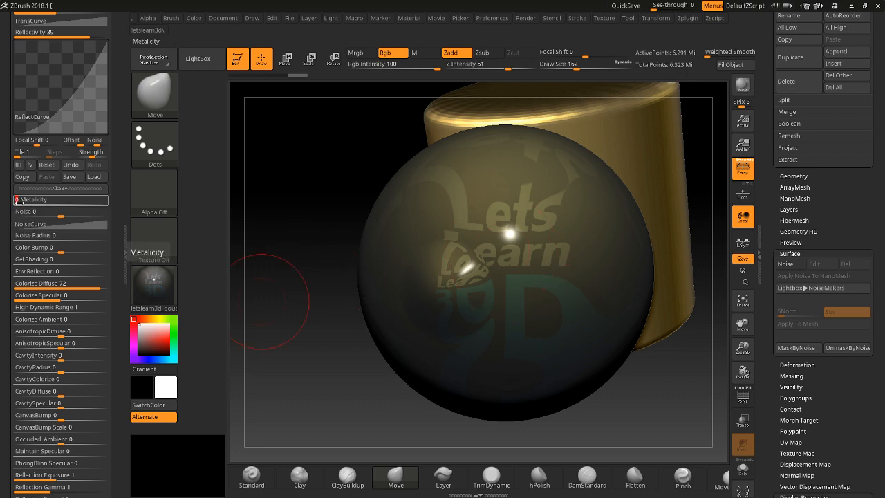
left_click_drag(17, 199, 115, 199)
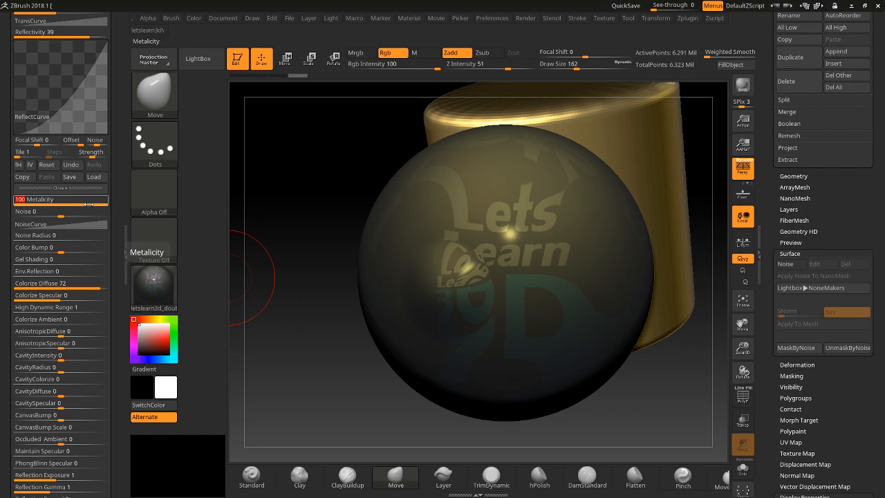
left_click_drag(89, 202, 67, 202)
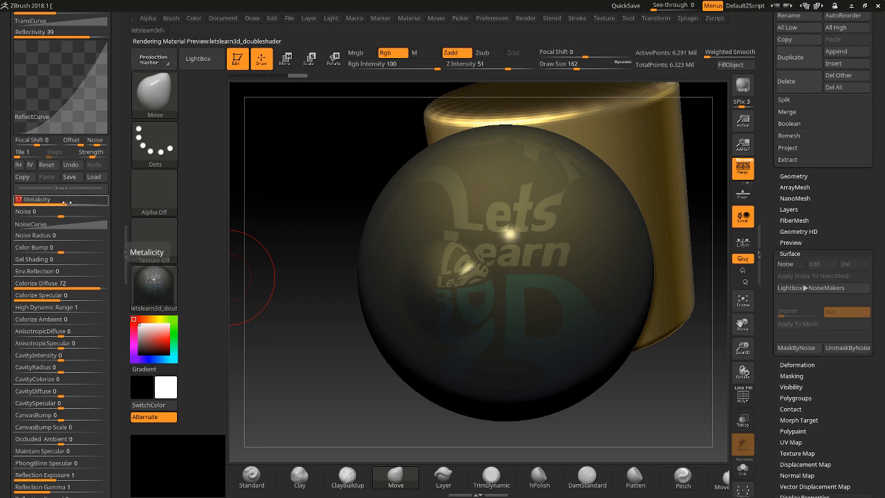
mouse_move(67, 202)
left_mouse_down()
mouse_move(87, 202)
mouse_move(60, 200)
left_mouse_up()
left_click(77, 201)
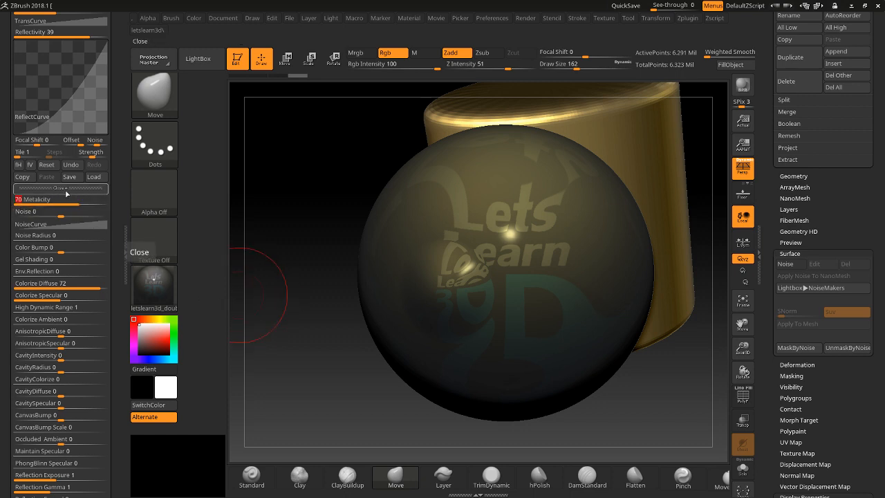
Step: Set shader S1's Specular to 57 and broaden its SpecularCurve with a point at H 0.7871, V 0.203
scroll(2, 208, "up", 4)
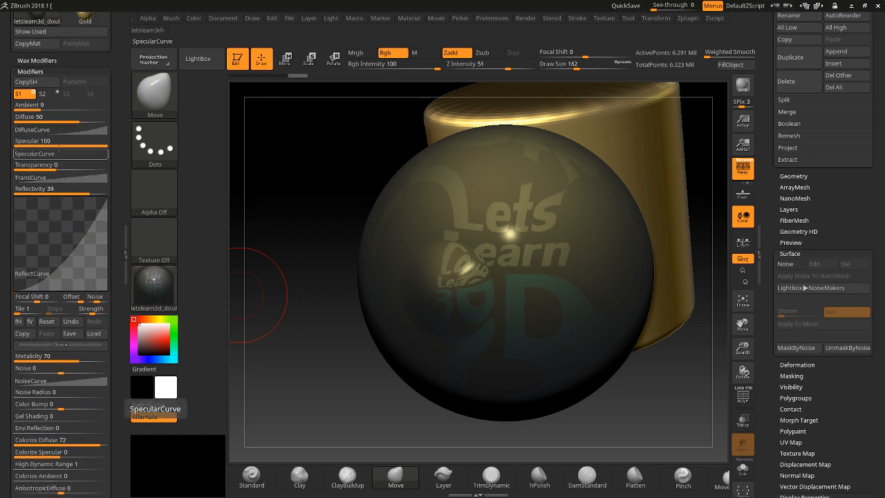
left_click(56, 143)
left_click_drag(56, 144, 76, 144)
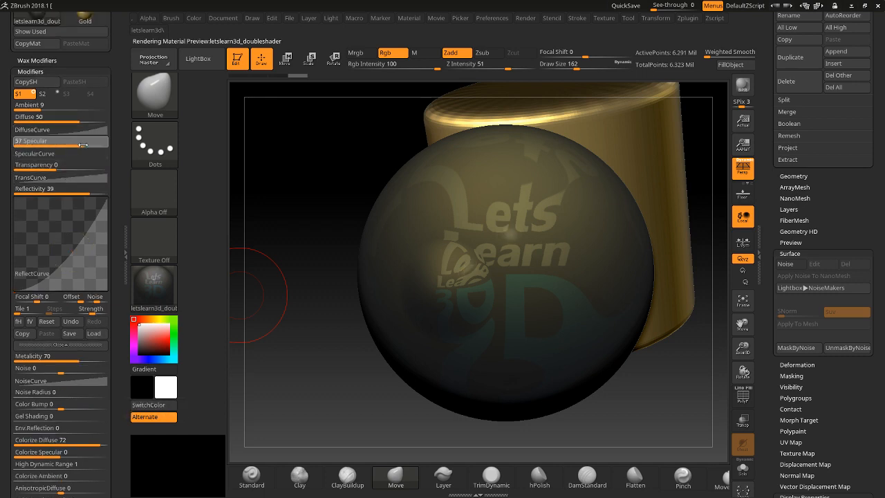
left_click(55, 153)
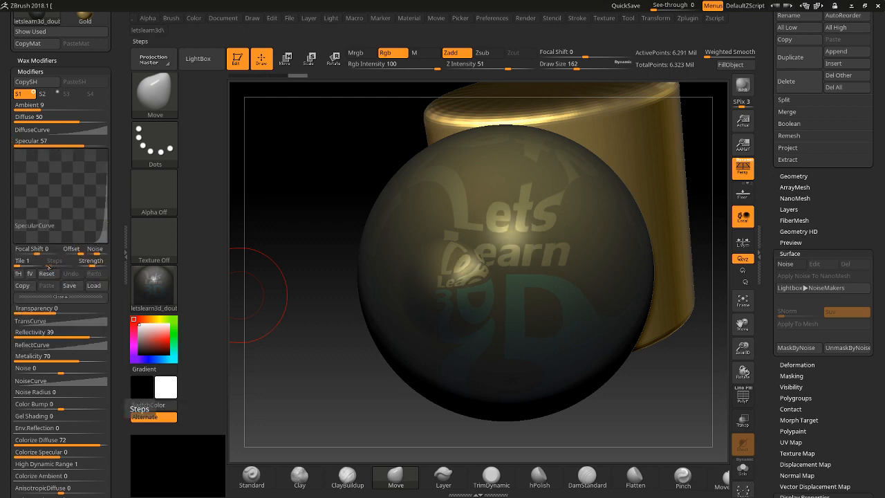
left_click_drag(59, 235, 88, 223)
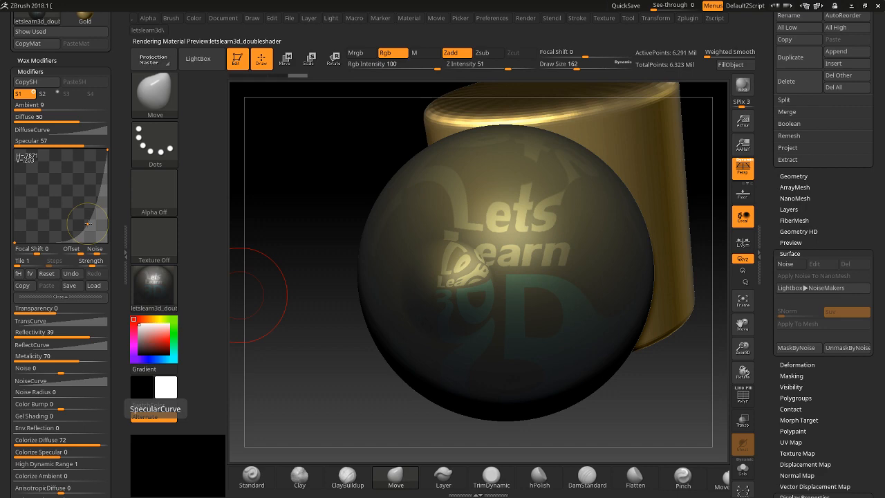
scroll(11, 232, "down", 5)
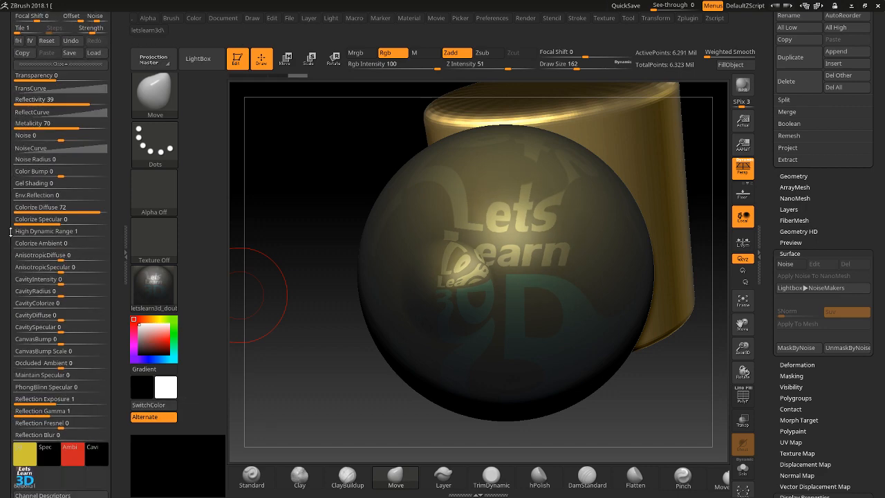
scroll(11, 232, "down", 3)
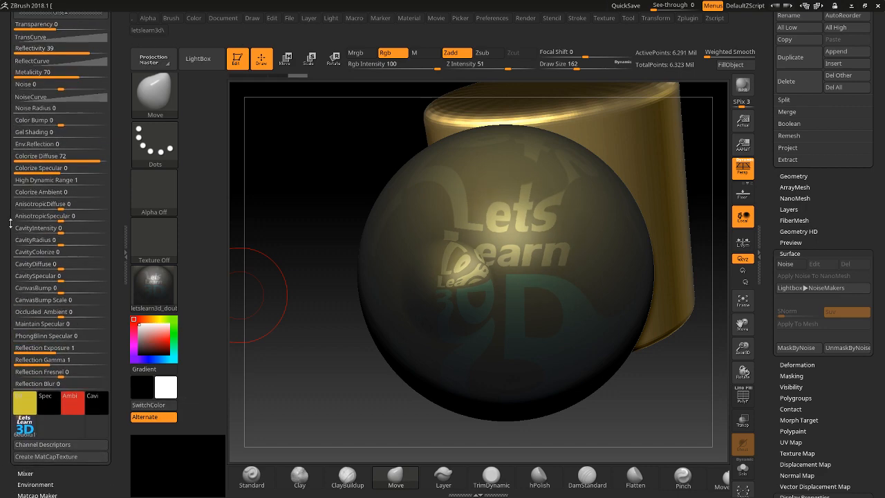
Step: Set shader S1's Reflectivity to 7 and check the sphere from another angle
scroll(11, 223, "up", 4)
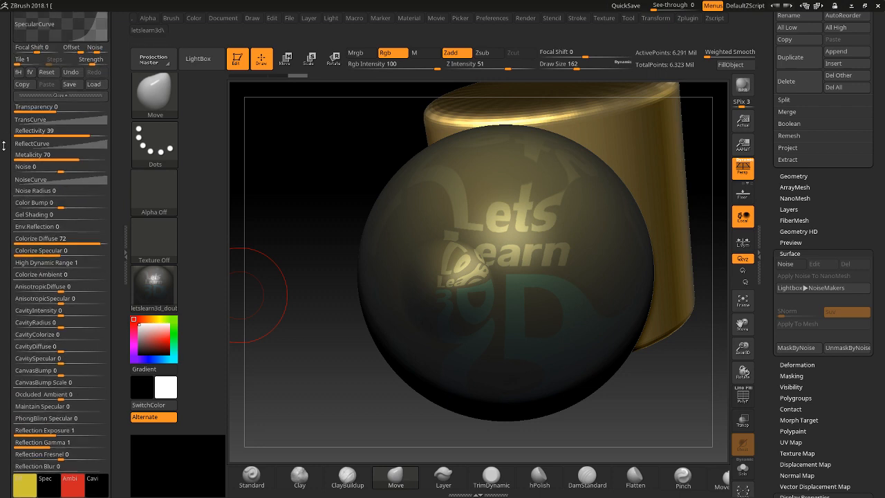
mouse_move(66, 131)
left_mouse_down()
mouse_move(31, 132)
mouse_move(108, 134)
mouse_move(71, 131)
left_mouse_up()
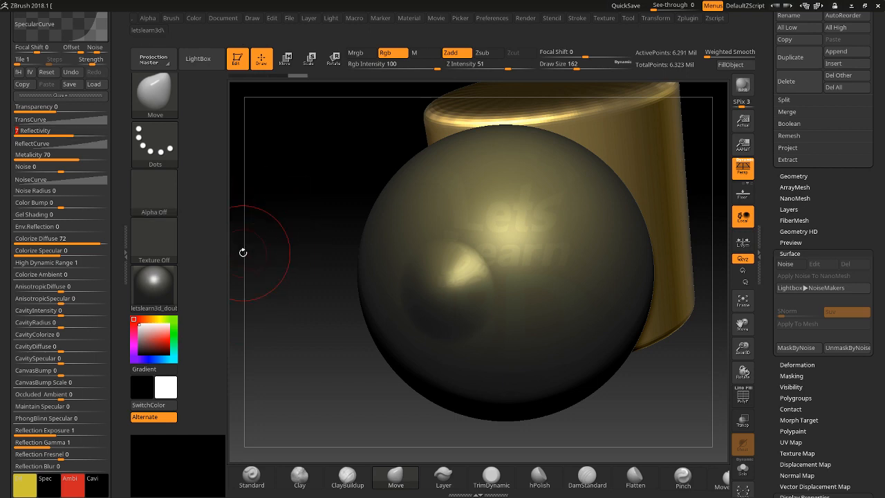
mouse_move(260, 217)
left_mouse_down()
mouse_move(259, 200)
mouse_move(253, 217)
mouse_move(267, 206)
mouse_move(261, 210)
left_mouse_up()
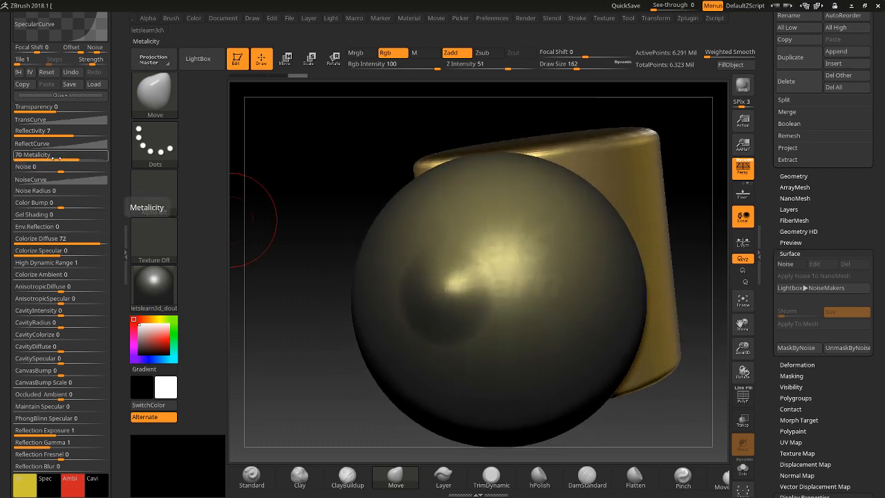
Step: Compare shader S1's Metalicity at 0 and 48 on the sphere's highlights, and return it to 70
left_click_drag(60, 157, 13, 157)
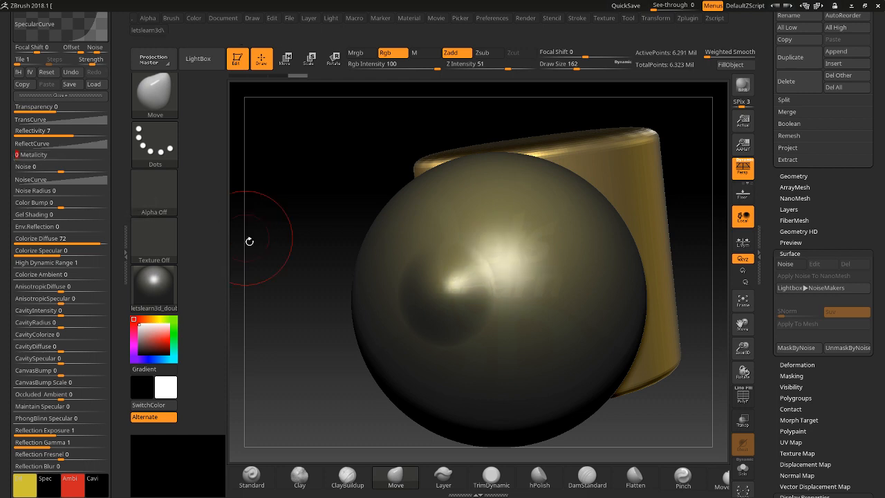
left_click_drag(329, 283, 331, 302)
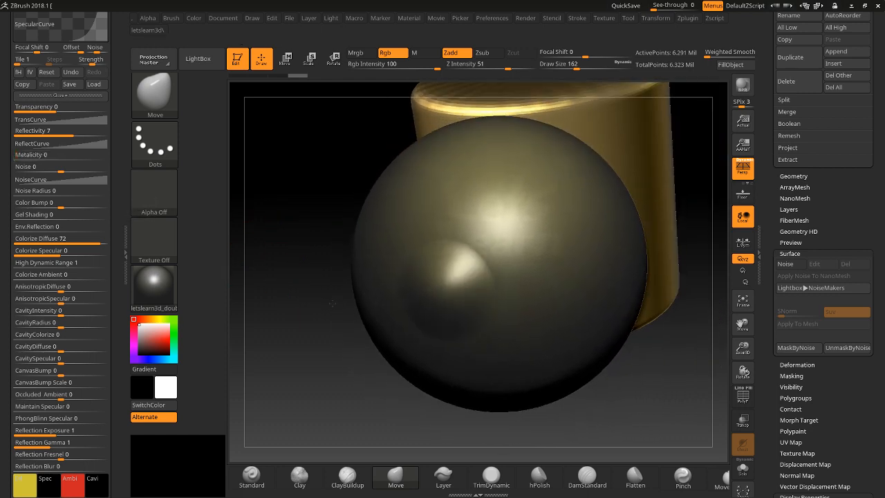
left_click_drag(40, 157, 58, 159)
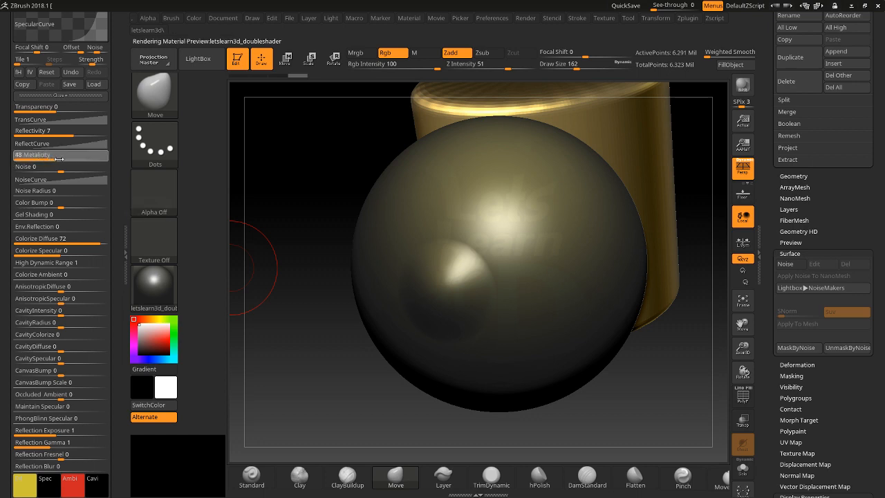
mouse_move(60, 158)
left_mouse_down()
mouse_move(52, 161)
mouse_move(62, 162)
left_mouse_up()
left_click_drag(71, 163, 78, 159)
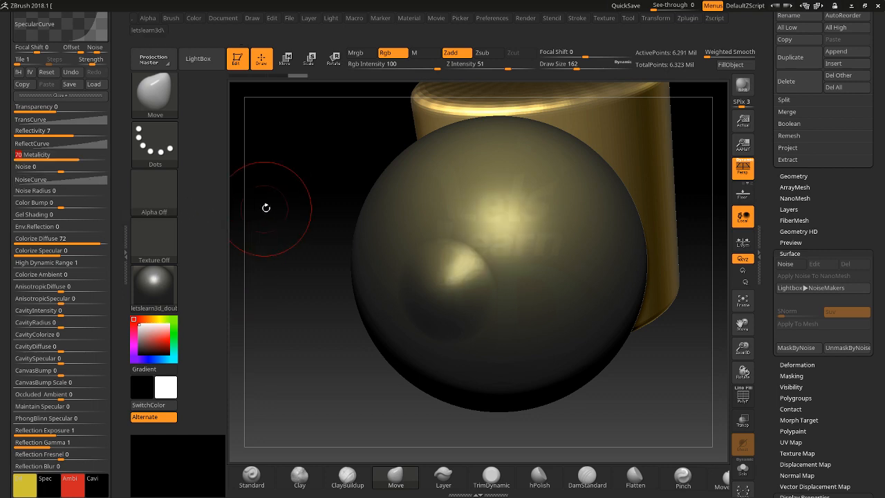
left_click_drag(267, 203, 293, 198)
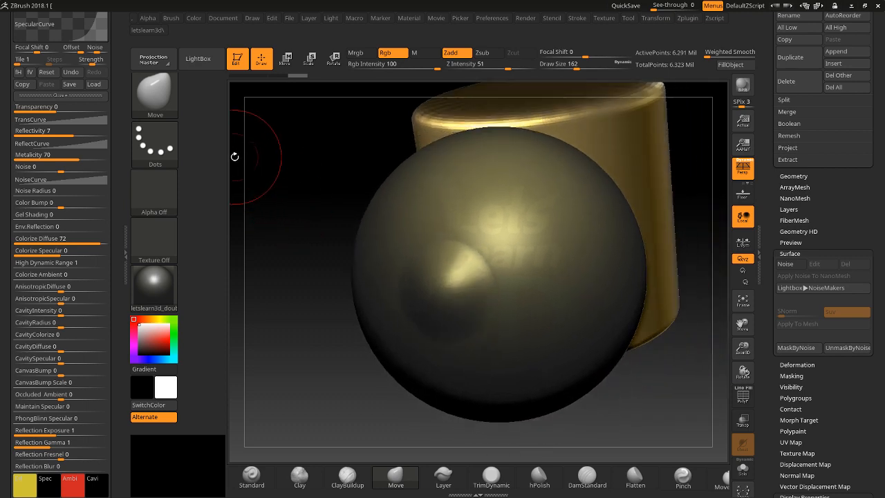
mouse_move(286, 258)
left_mouse_down()
mouse_move(294, 235)
mouse_move(284, 252)
left_mouse_up()
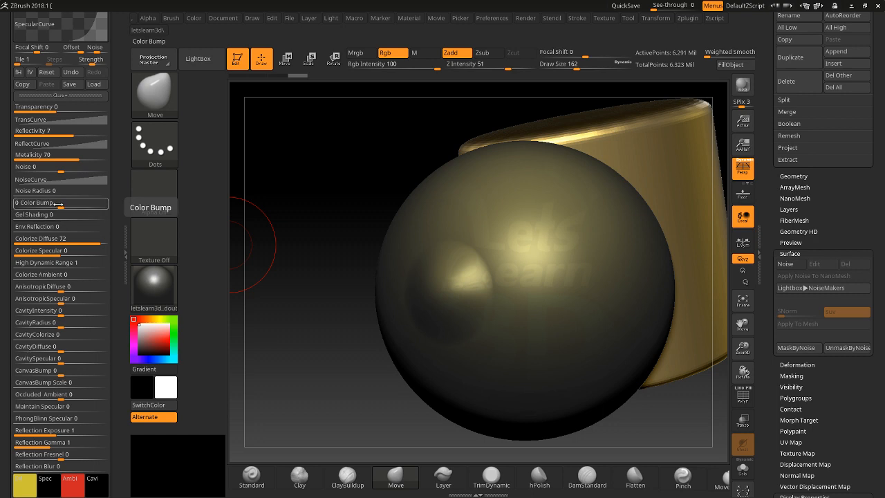
Step: Try shader S1's Color Bump at 6.44265, read its description, and reset it to 0
left_click_drag(59, 203, 86, 204)
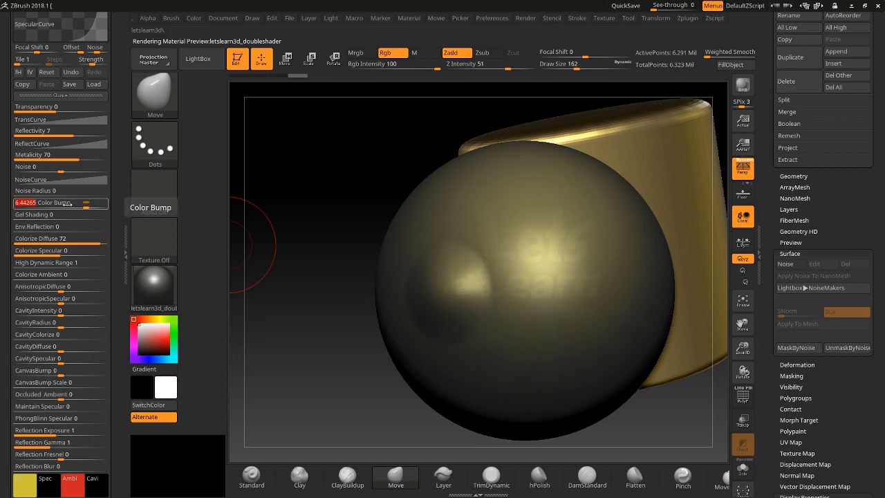
key("ctrl")
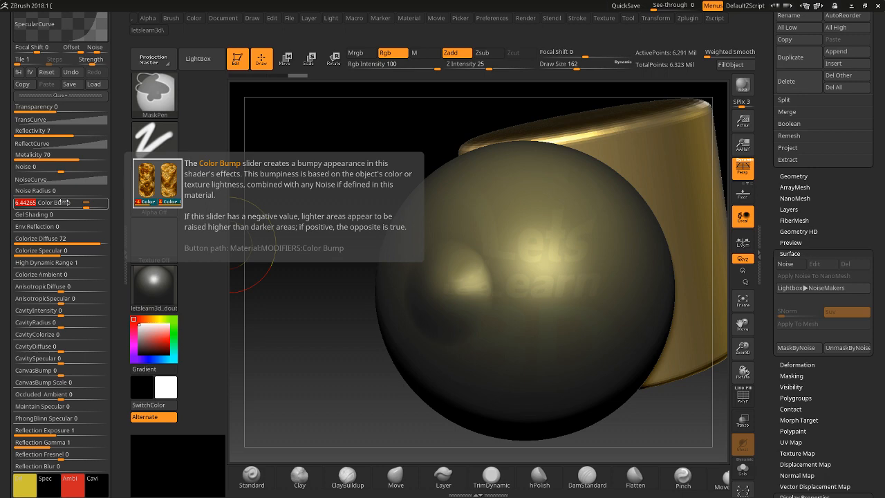
scroll(1, 261, "down", 4)
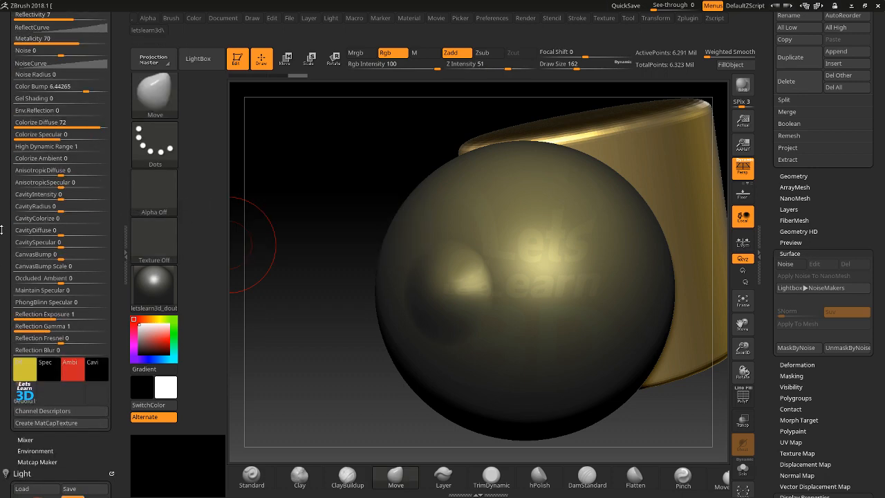
scroll(2, 261, "up", 5)
left_click(60, 219)
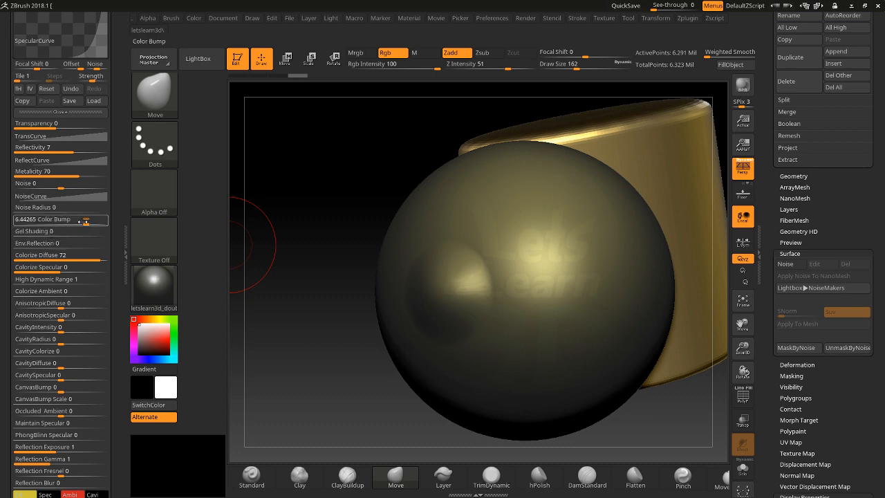
left_click_drag(81, 221, 44, 219)
type("0")
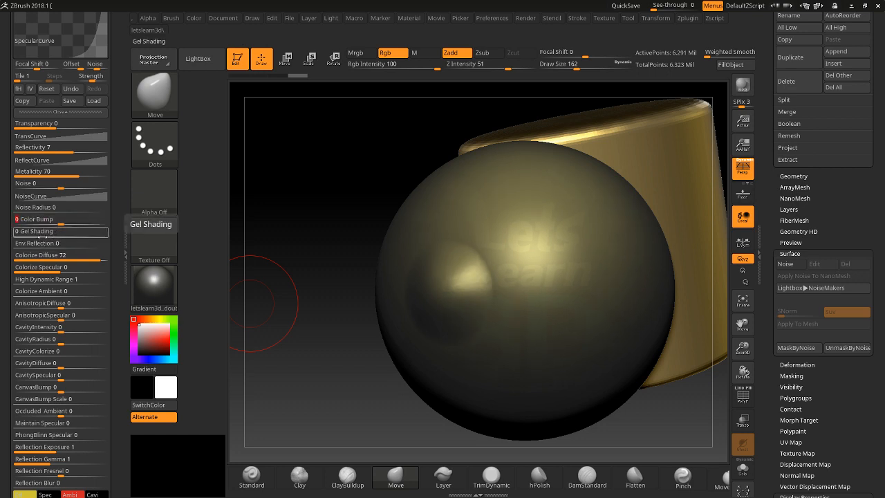
Step: Try shader S1's Gel Shading at 2, 0 and 1, read its description, and briefly test Color Bump at -0.8
mouse_move(39, 237)
left_mouse_down()
mouse_move(97, 231)
mouse_move(26, 236)
left_mouse_up()
key("ctrl")
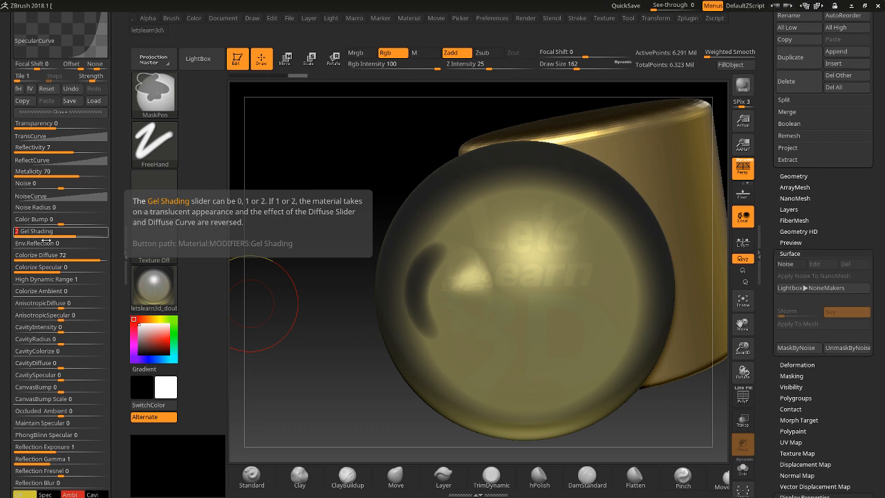
key("Return")
left_click(742, 87)
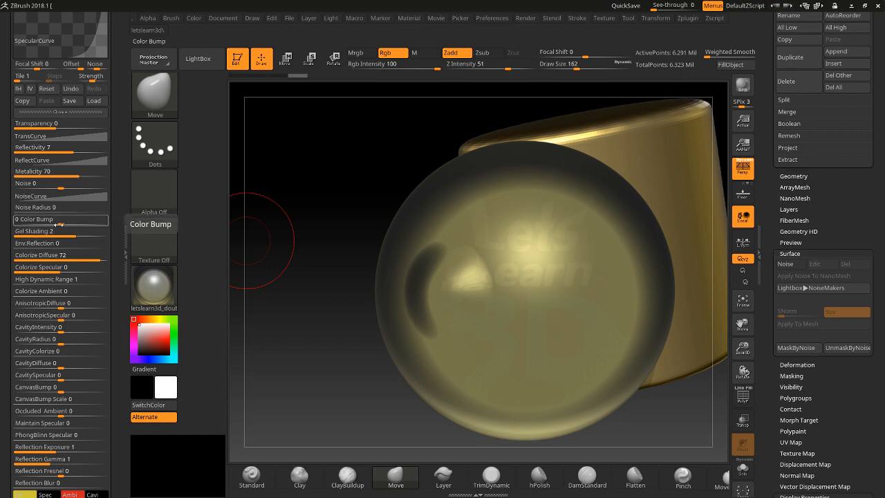
mouse_move(58, 225)
left_mouse_down()
mouse_move(44, 225)
mouse_move(50, 222)
left_mouse_up()
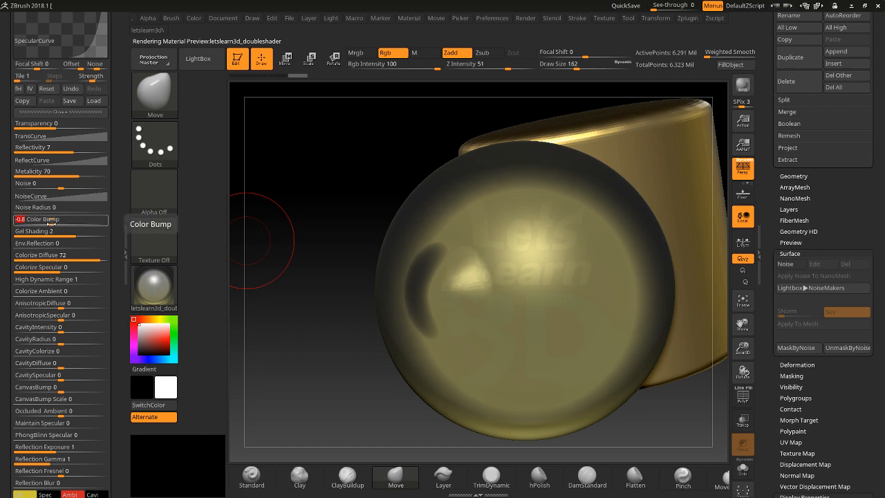
mouse_move(52, 221)
left_mouse_down()
mouse_move(62, 230)
mouse_move(26, 230)
left_mouse_up()
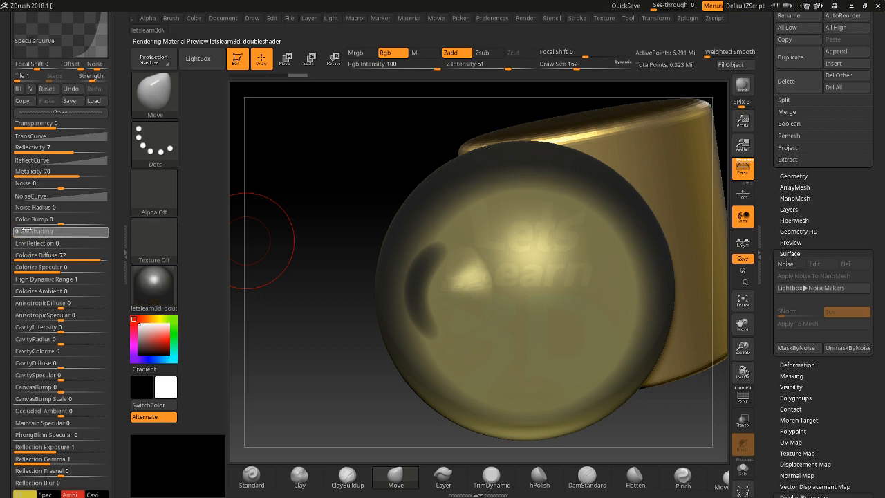
left_click_drag(25, 235, 38, 236)
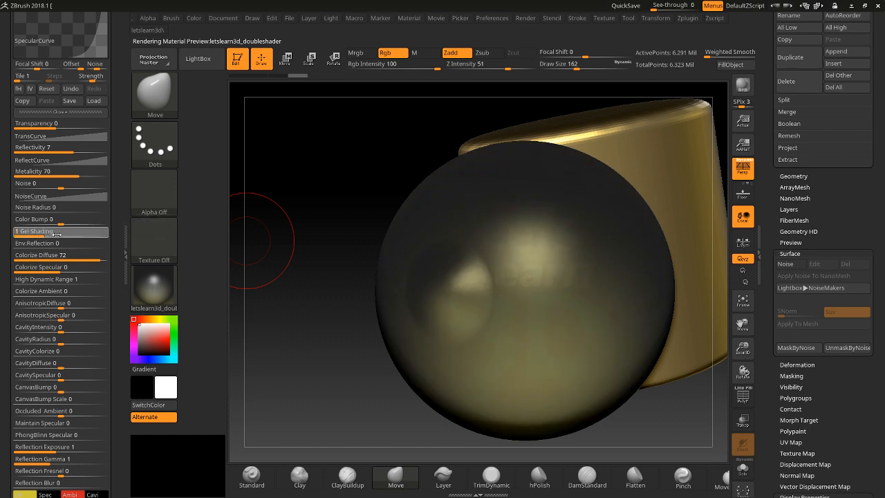
Step: Change shader S1's specular colour to bright green and return Gel Shading to 0 after testing it at 2
left_click_drag(8, 311, 8, 120)
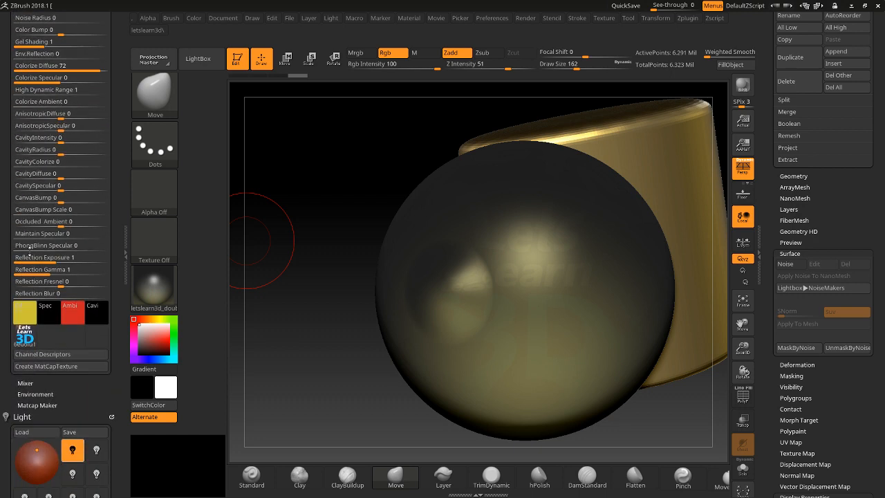
left_click(44, 308)
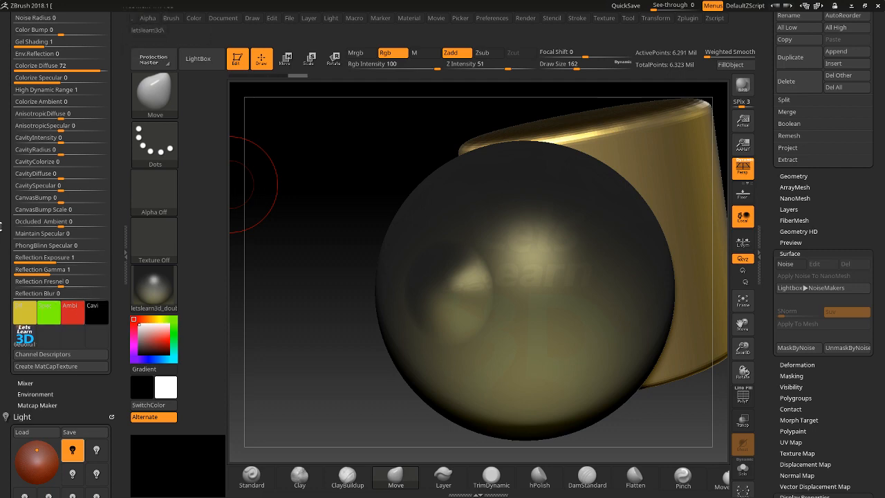
scroll(39, 257, "up", 5)
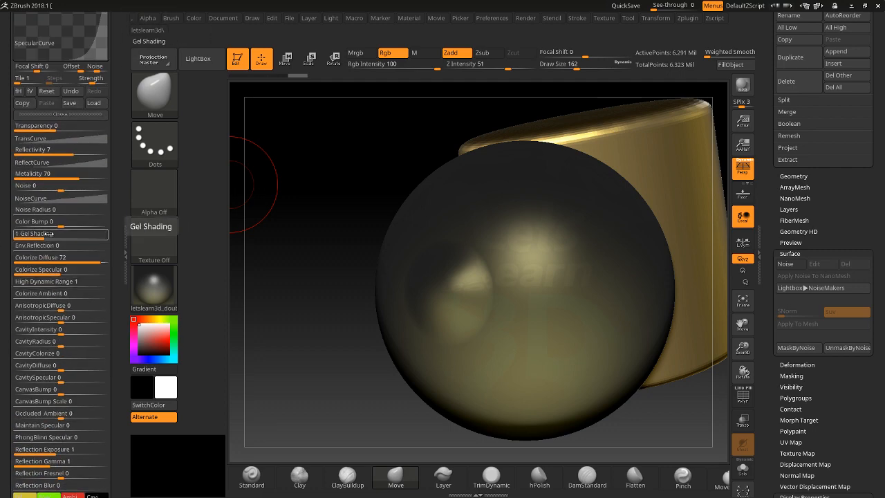
left_click_drag(77, 233, 88, 233)
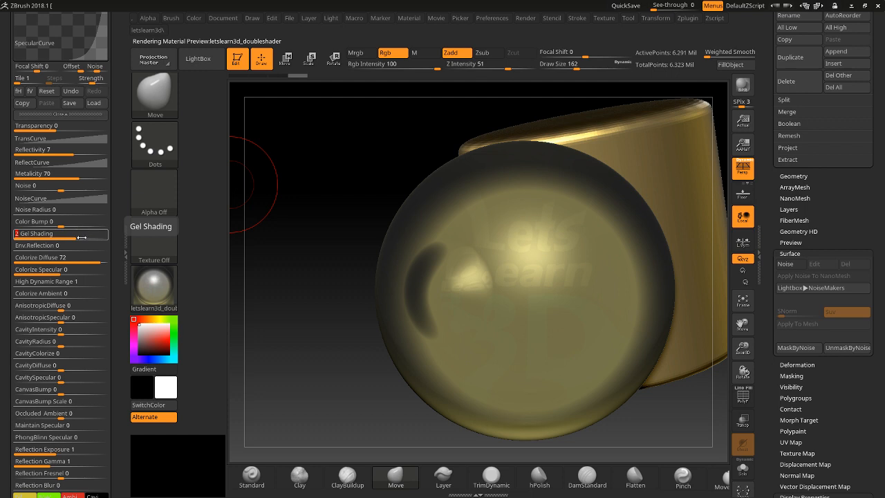
mouse_move(82, 237)
left_mouse_down()
mouse_move(103, 237)
mouse_move(20, 235)
left_mouse_up()
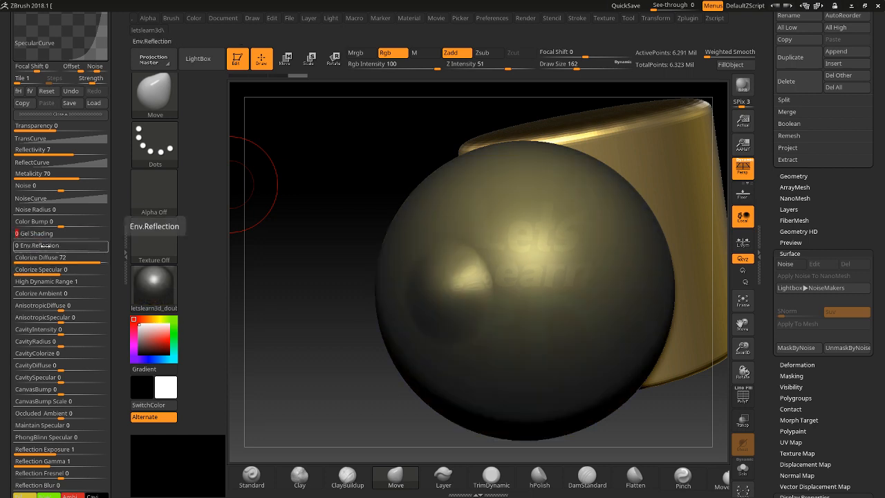
Step: Expand the material's Environment settings below the modifiers
left_click_drag(43, 245, 11, 249)
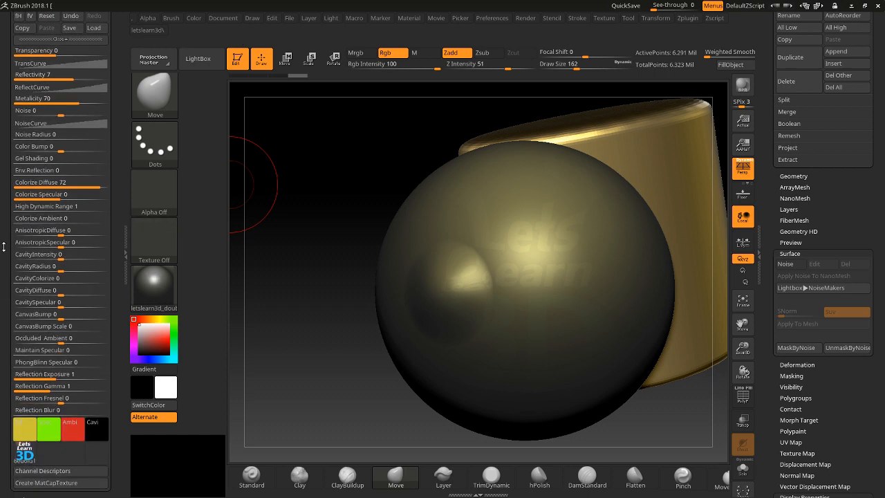
scroll(5, 291, "down", 3)
scroll(9, 375, "down", 3)
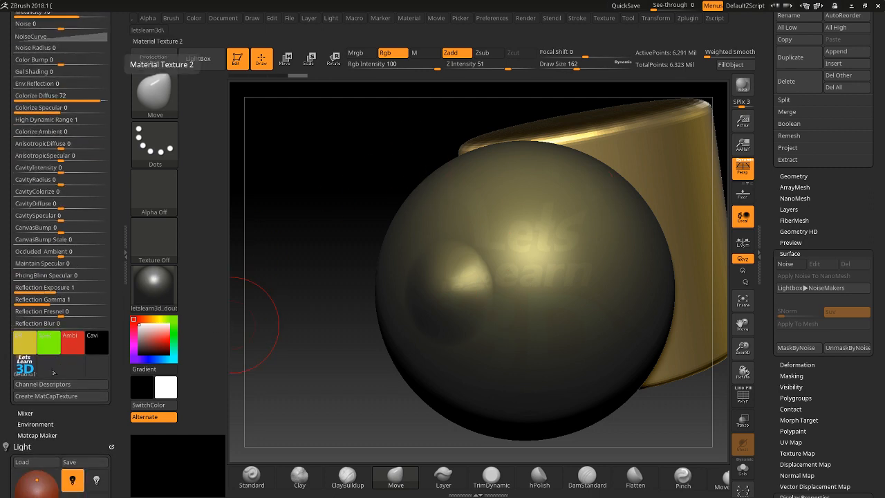
left_click(32, 423)
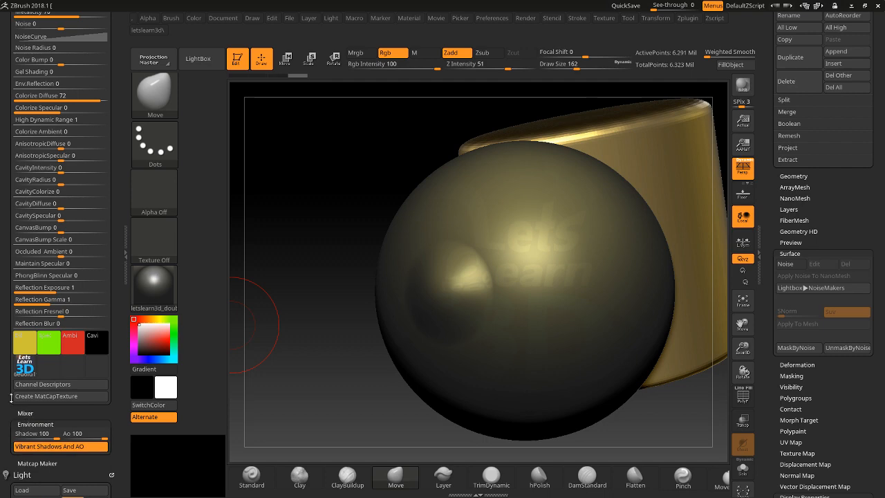
scroll(3, 376, "up", 10)
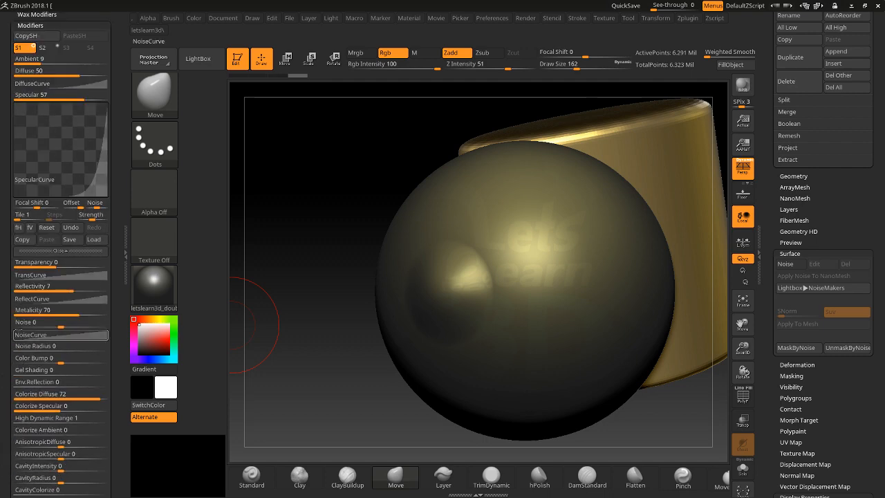
Step: Set shader S1's Env.Reflection to 55 and test it with BPR renders of the sphere from several angles
scroll(6, 343, "down", 3)
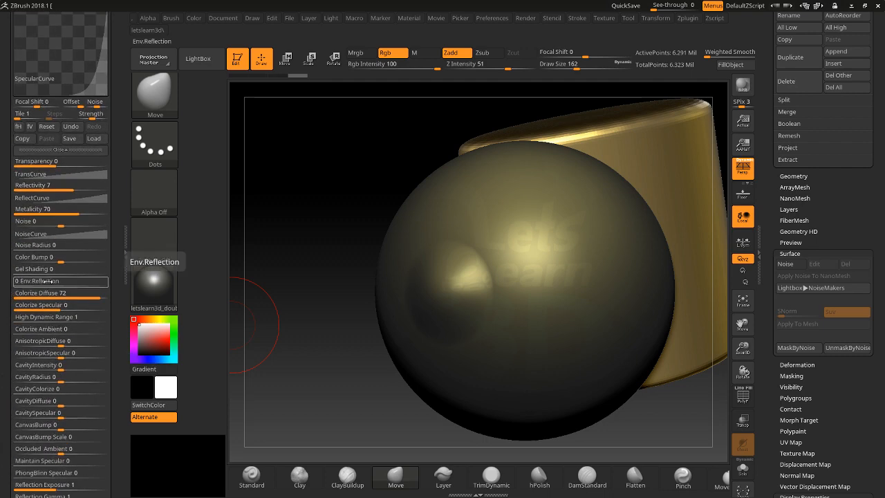
left_click_drag(49, 281, 83, 282)
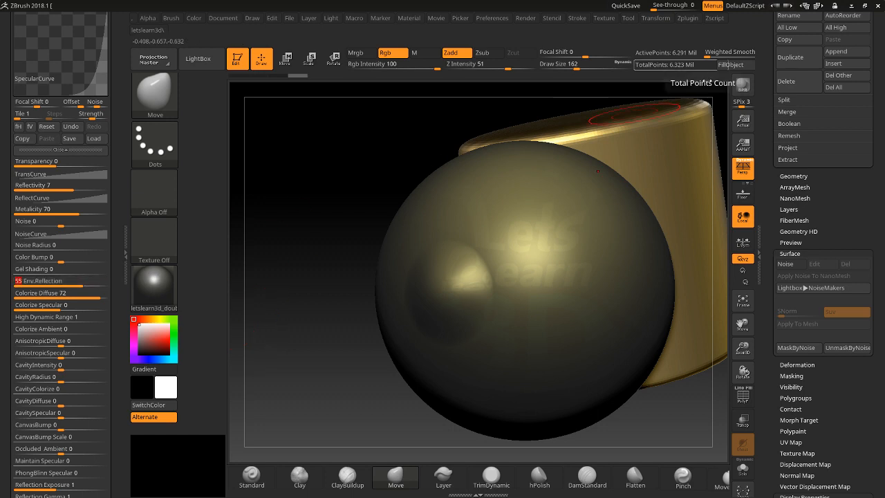
left_click_drag(302, 164, 387, 166)
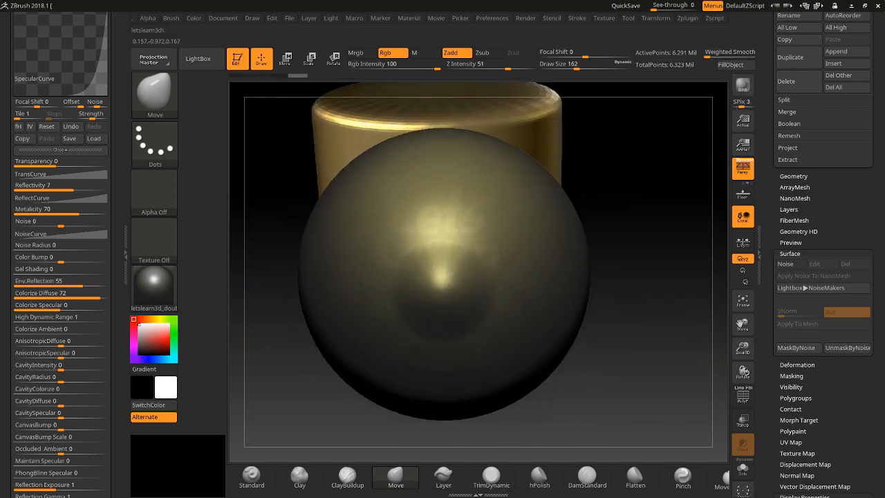
left_click(739, 98)
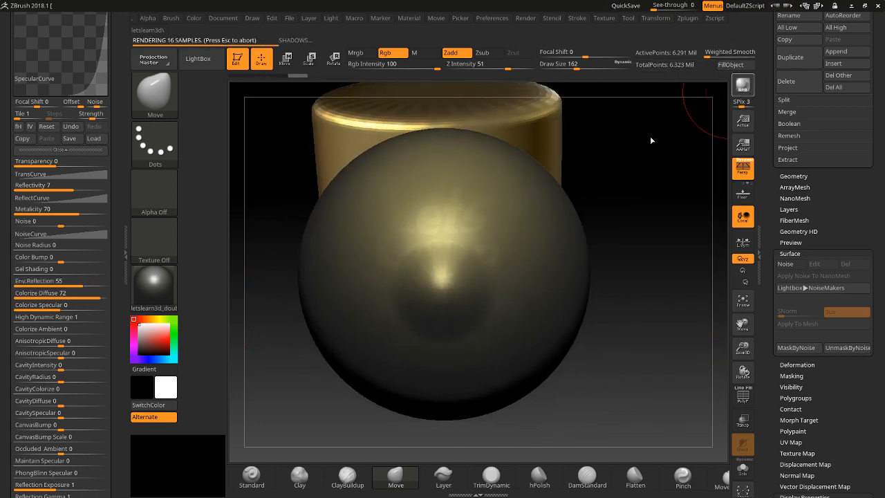
key("Escape")
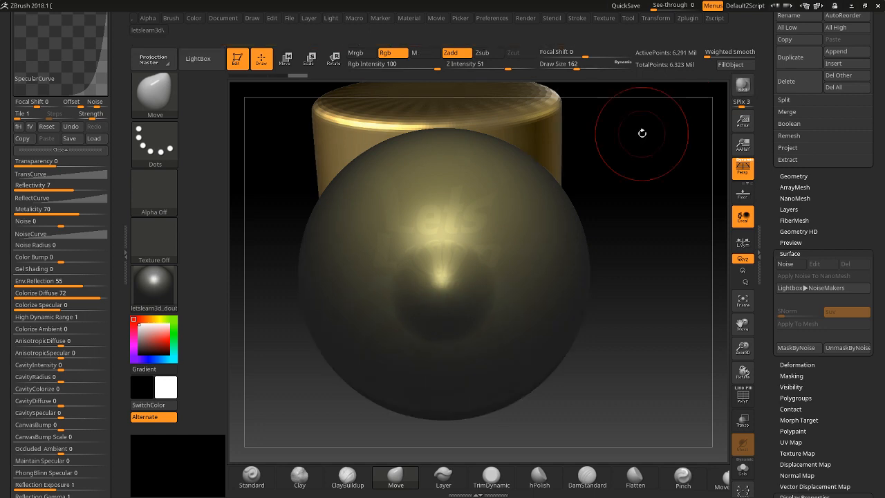
left_click_drag(641, 133, 716, 84)
left_click(741, 85)
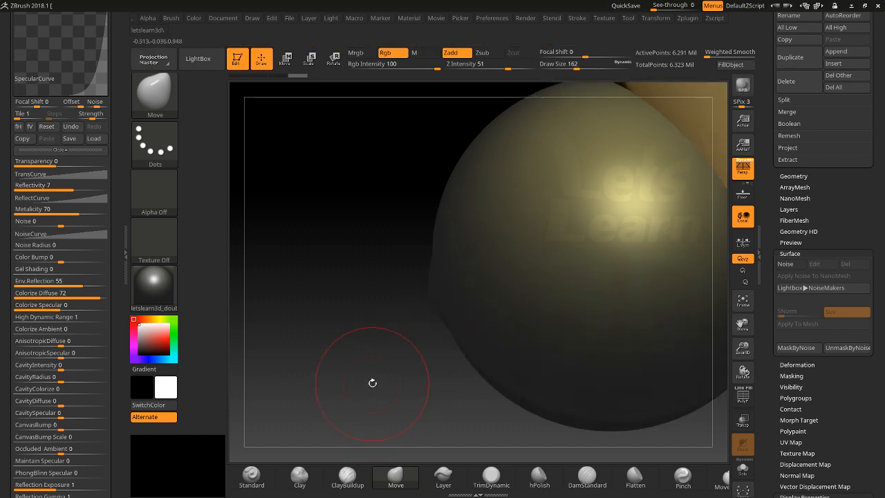
left_click_drag(371, 380, 420, 349)
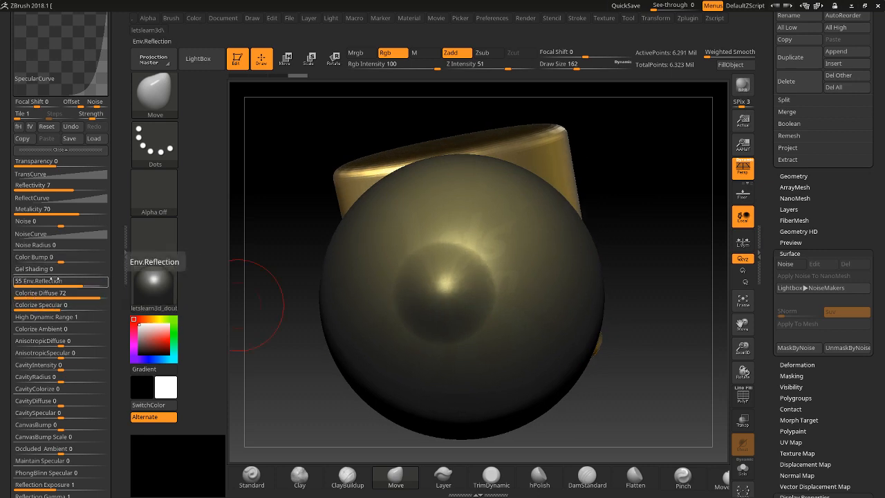
Step: Dock the Render palette above the Material palette and render the sphere and cylinder with the Best renderer
key("ctrl")
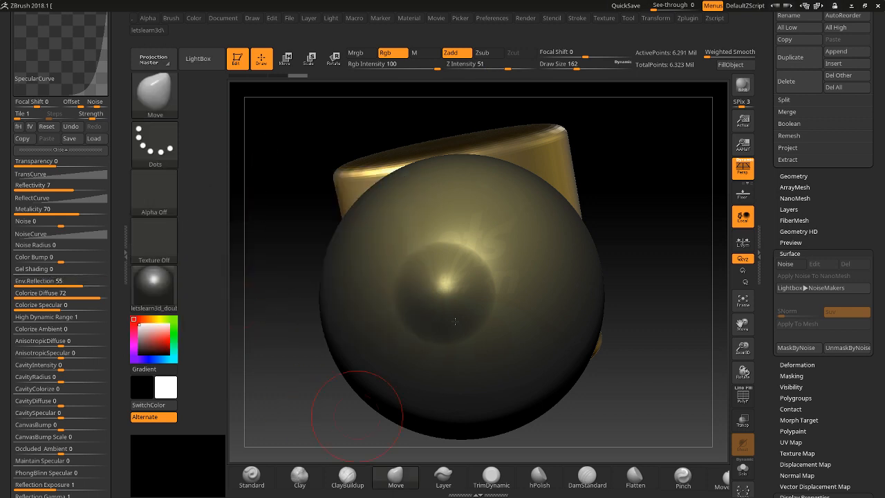
mouse_move(652, 148)
left_mouse_down()
mouse_move(660, 150)
mouse_move(414, 228)
mouse_move(198, 277)
left_mouse_up()
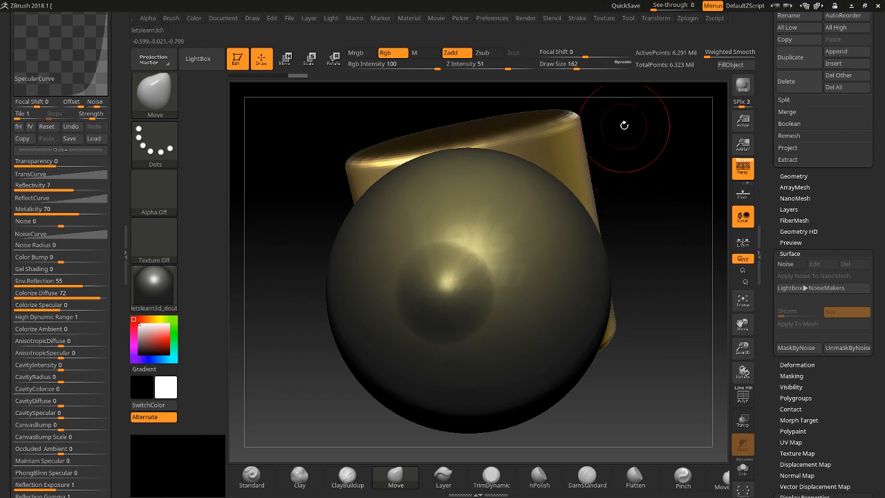
left_click_drag(2, 62, 3, 81)
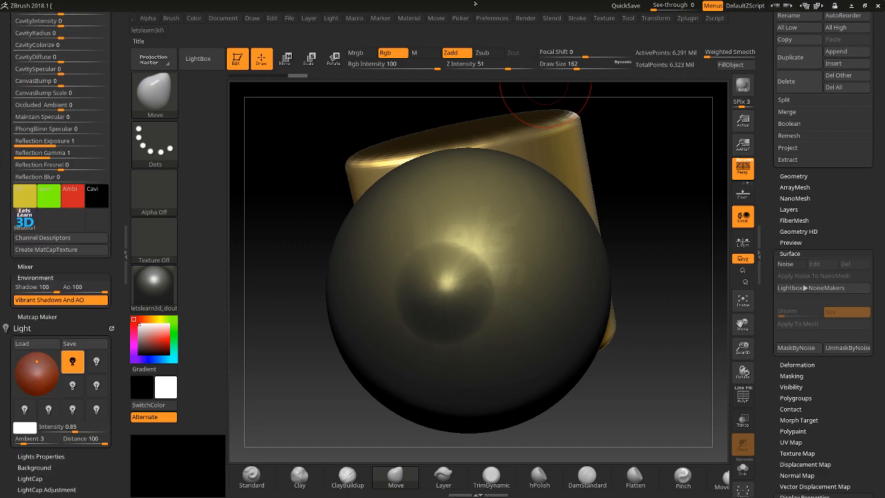
left_click(531, 20)
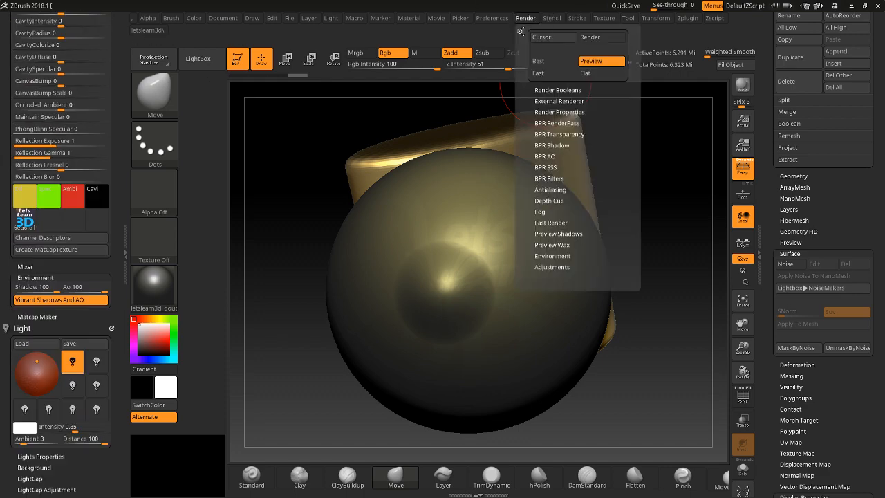
left_click(519, 31)
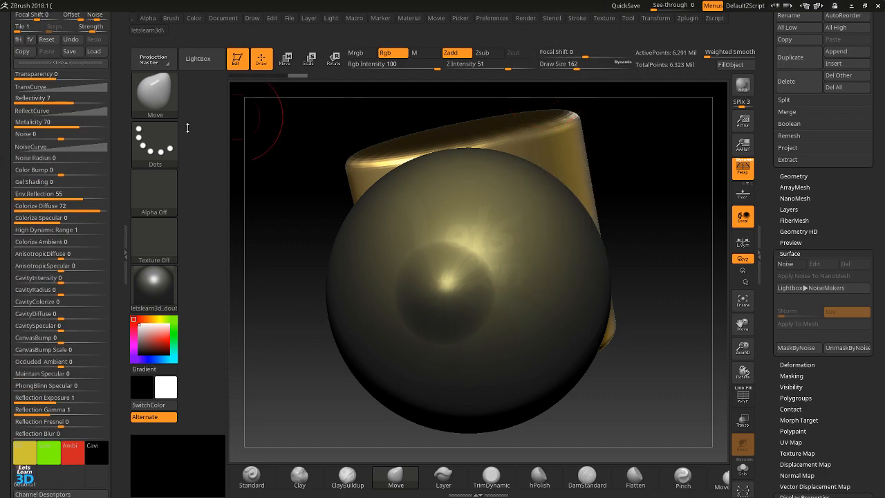
left_click_drag(2, 158, 4, 420)
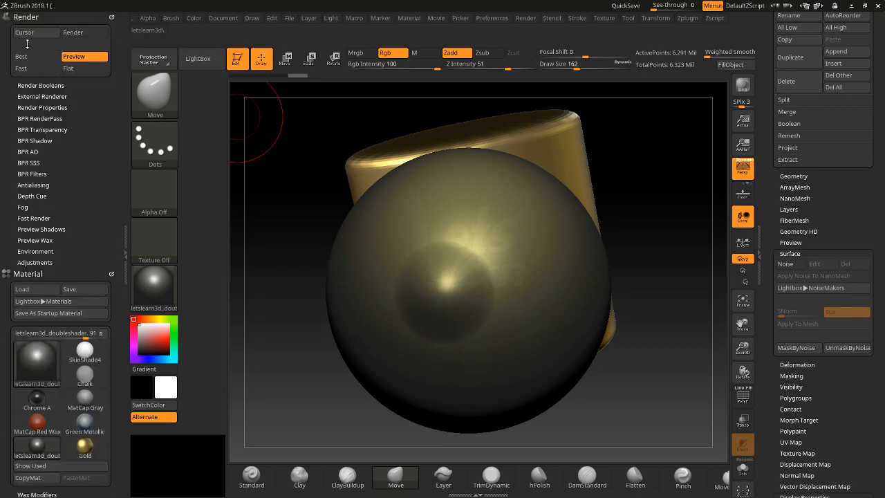
left_click(26, 58)
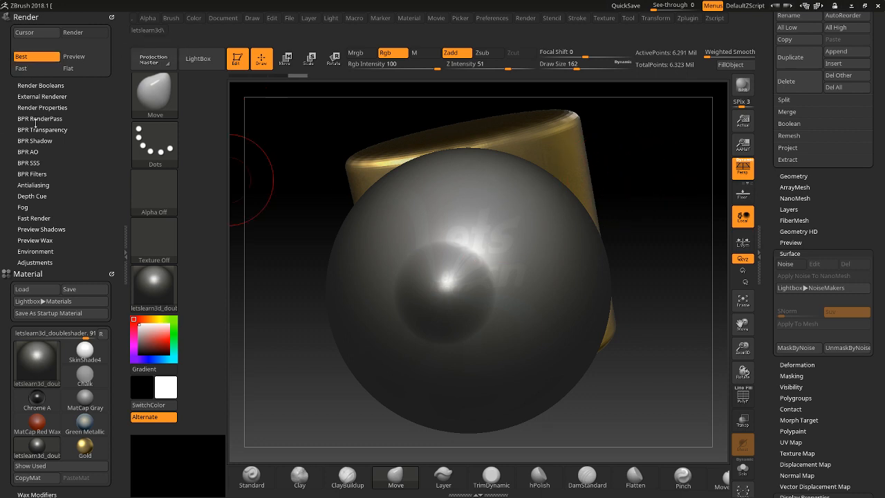
Step: Look through shader S1's modifier settings and the docked Render palette while the Best render is shown
scroll(2, 325, "down", 10)
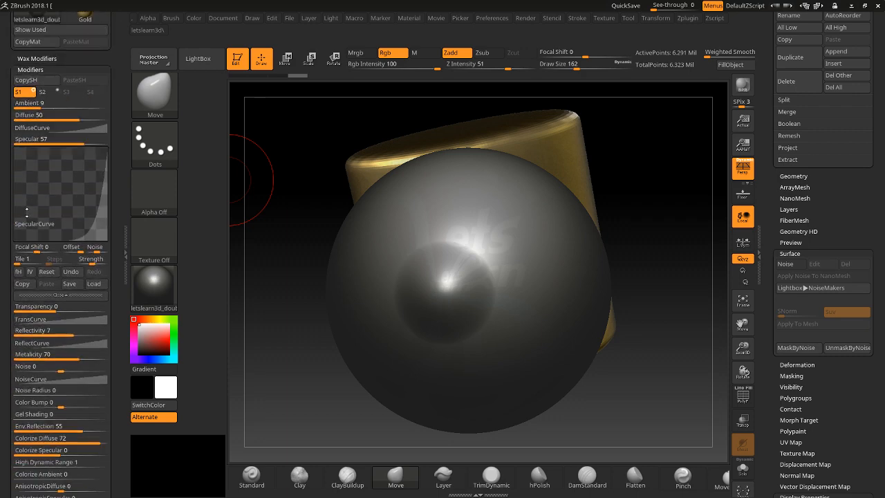
scroll(27, 211, "down", 10)
scroll(30, 183, "up", 5)
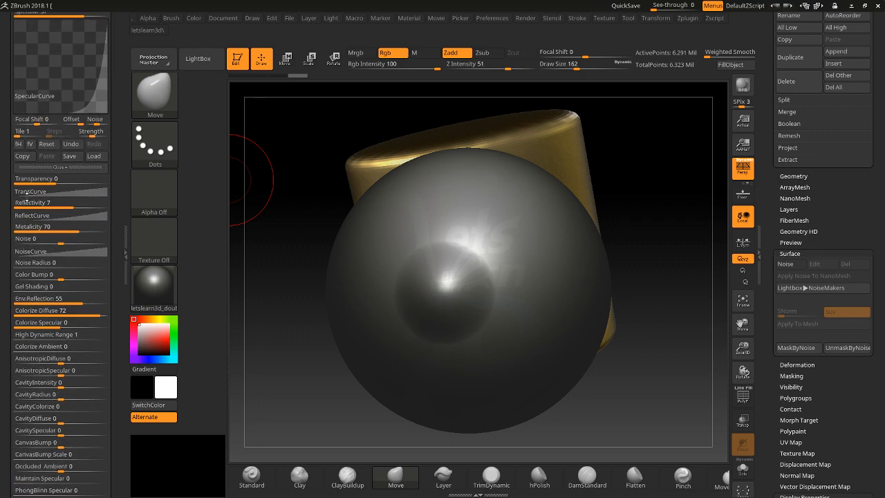
scroll(26, 197, "up", 6)
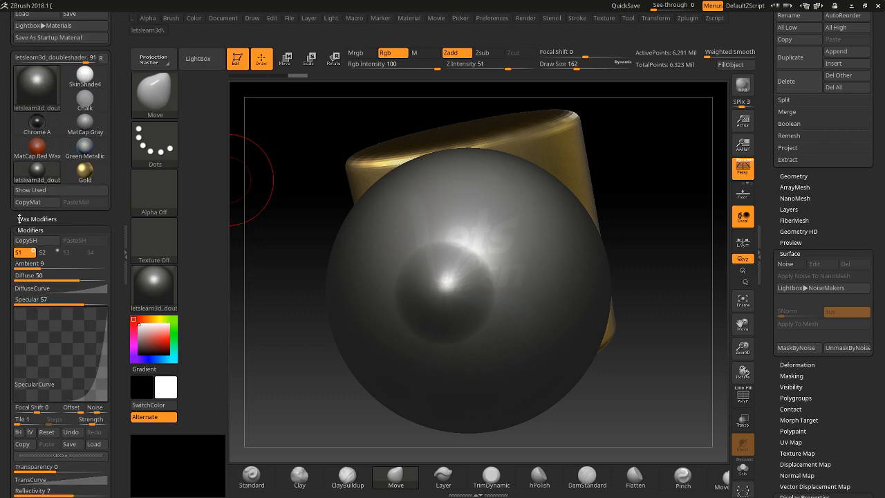
scroll(20, 217, "up", 8)
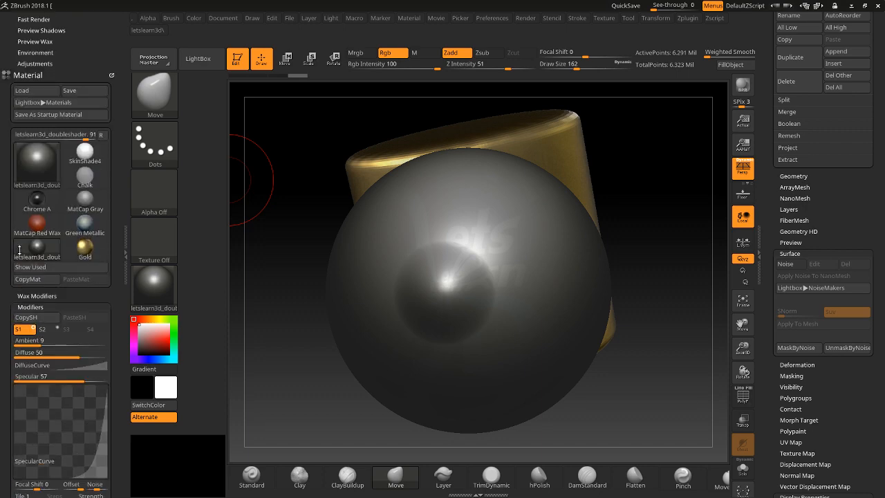
scroll(19, 251, "down", 7)
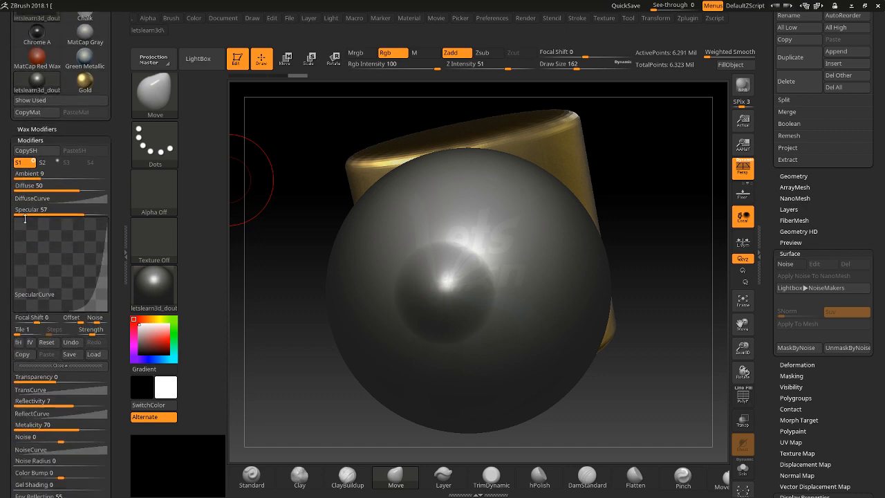
scroll(24, 218, "down", 12)
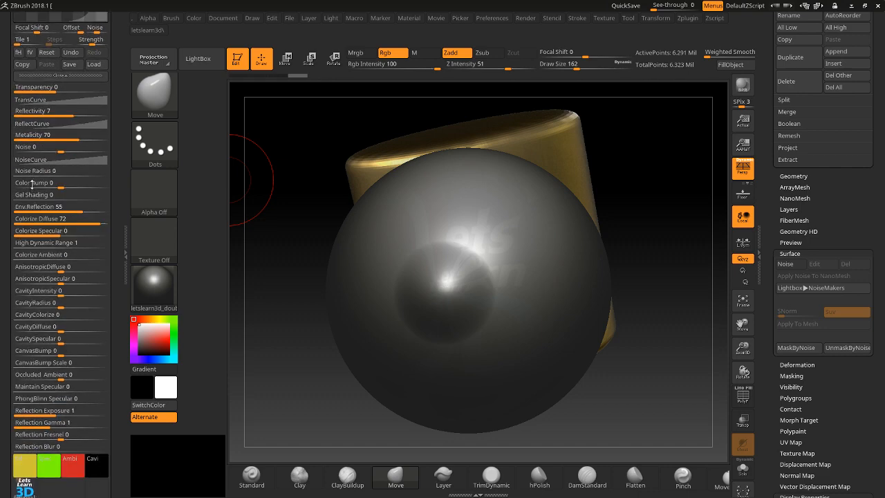
scroll(32, 183, "down", 2)
scroll(33, 181, "up", 20)
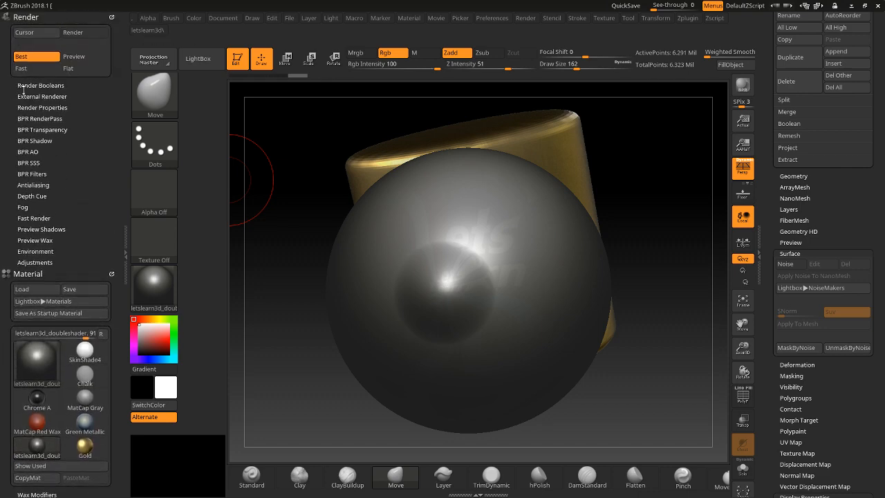
Step: Expand the render Environment settings and switch the environment reflection from Off to Txtr
left_click(26, 251)
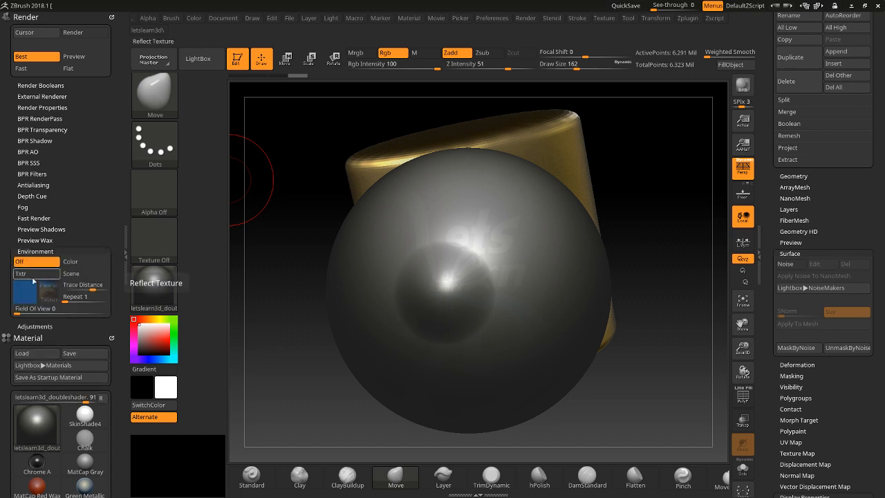
mouse_move(41, 302)
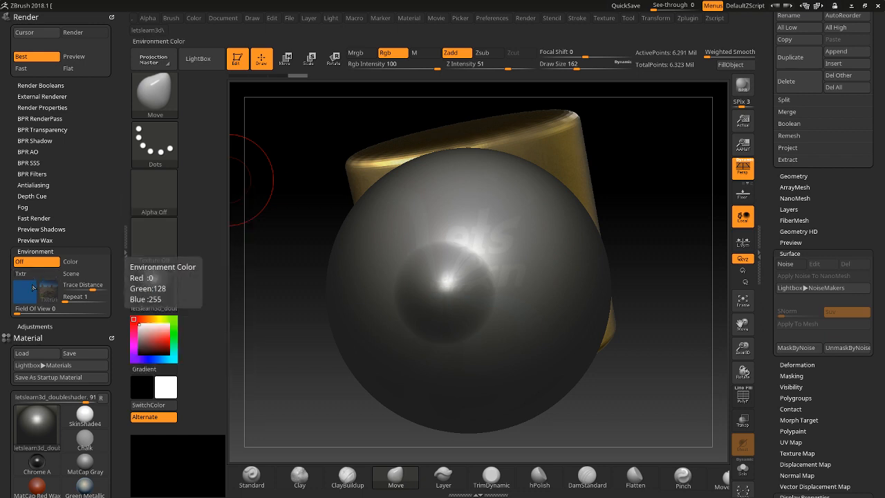
left_click(43, 273)
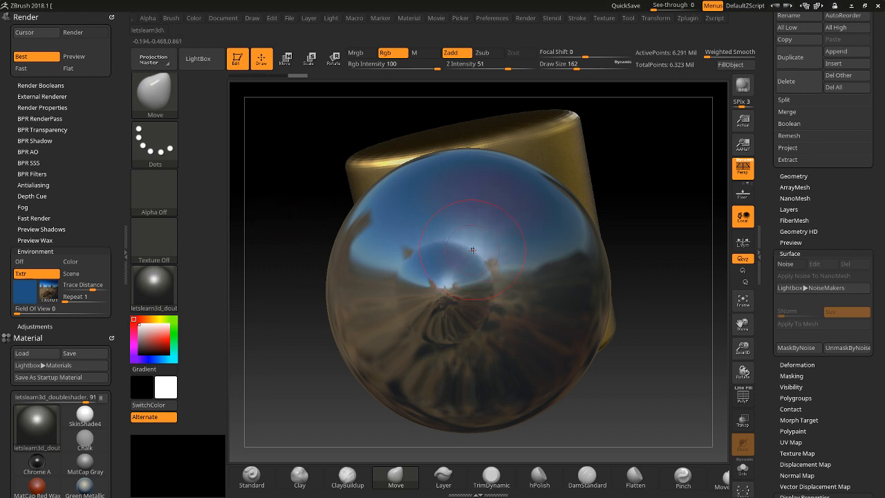
scroll(27, 293, "down", 5)
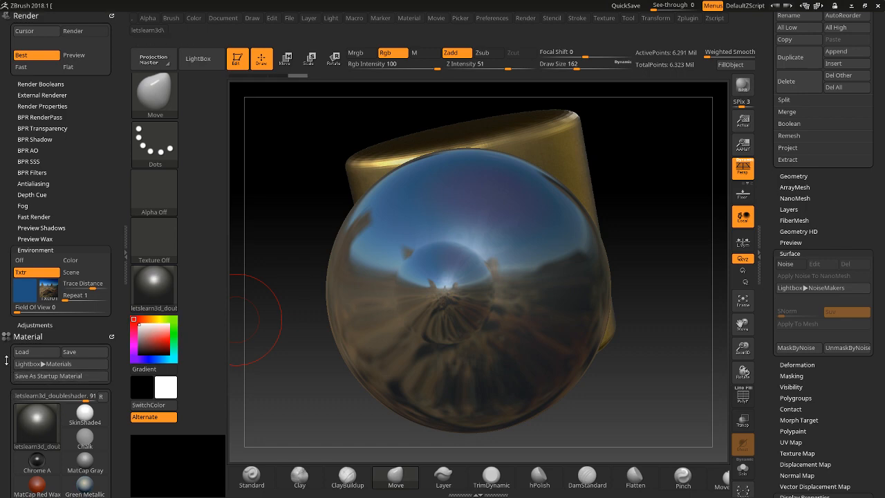
scroll(33, 253, "down", 7)
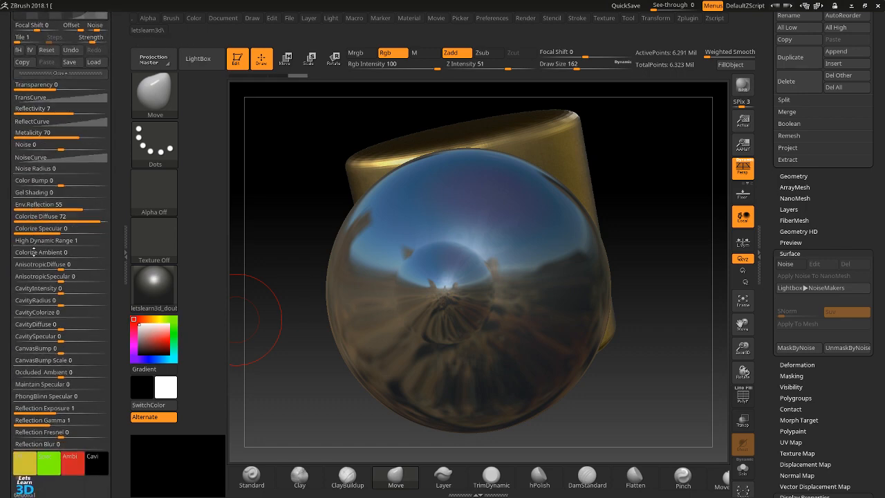
scroll(33, 252, "down", 1)
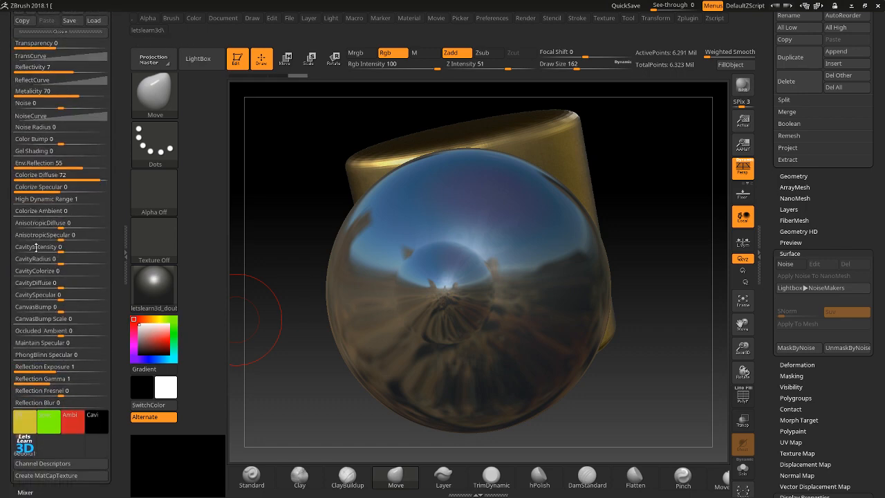
scroll(36, 247, "up", 8)
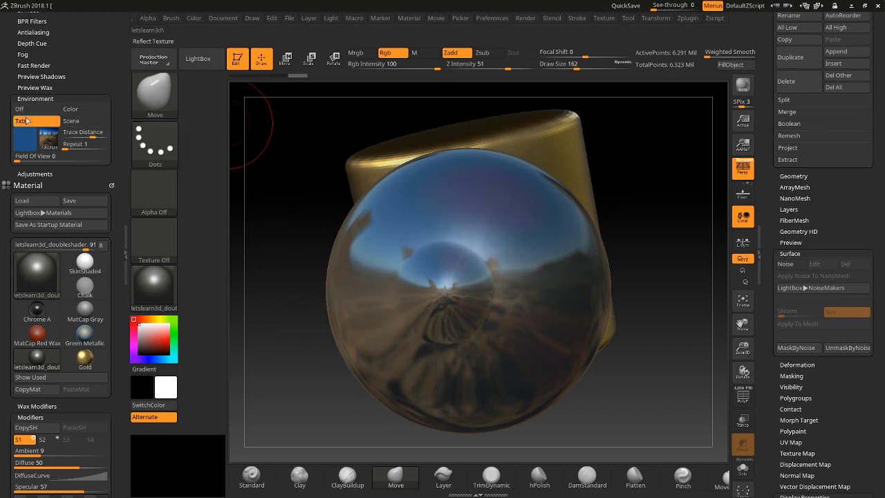
Step: Try Texture 13, Texture 29 and Texture 34 in turn as the environment texture reflected on the sphere
left_click(62, 147)
mouse_move(44, 147)
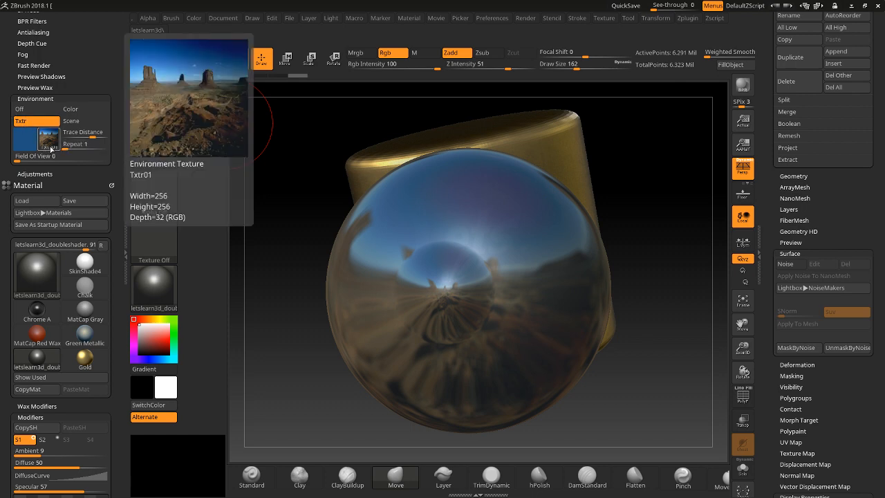
left_click(48, 141)
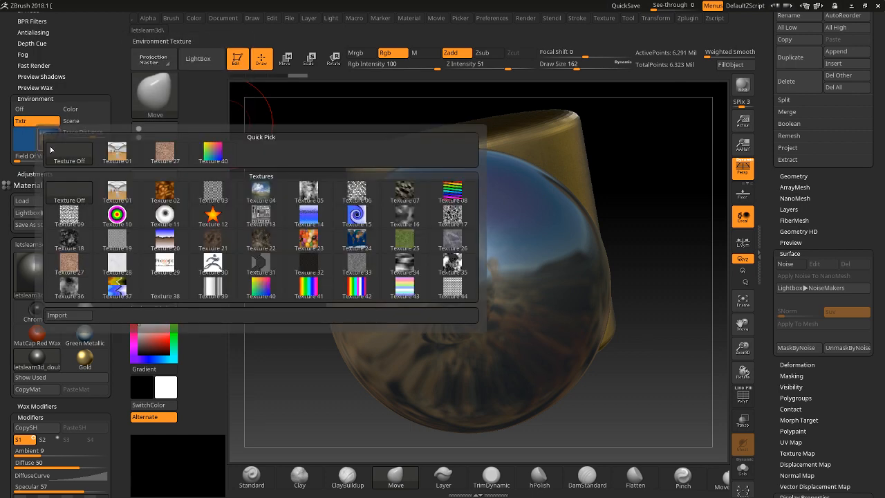
left_click(274, 216)
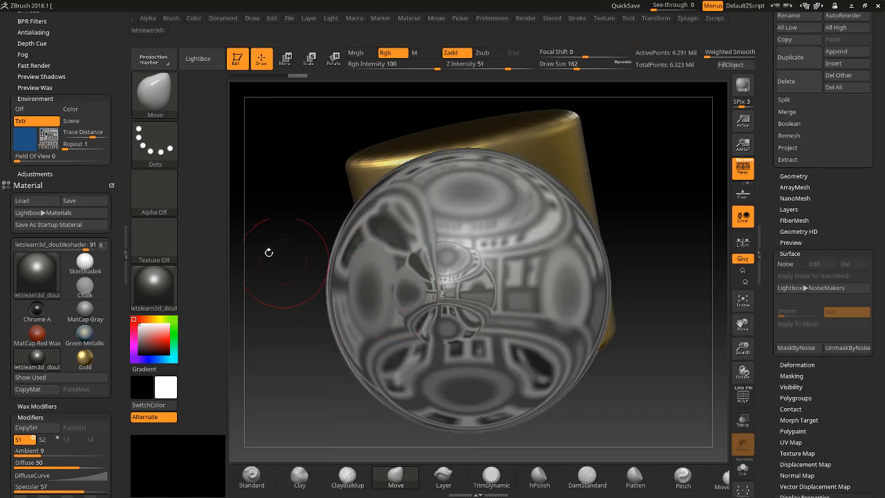
left_click(52, 138)
mouse_move(266, 198)
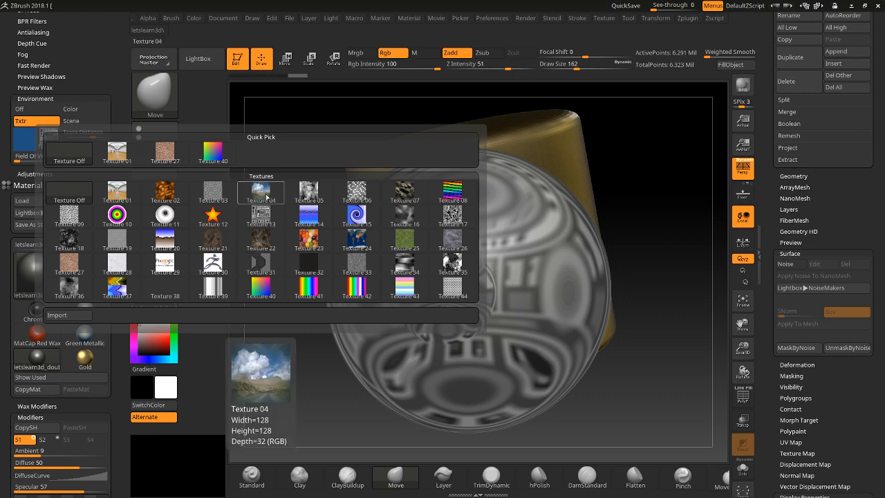
left_click(165, 262)
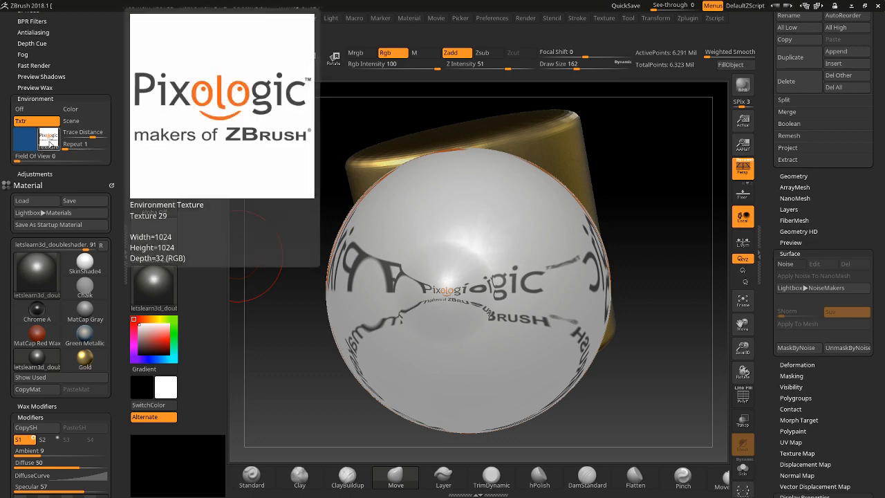
left_click(49, 142)
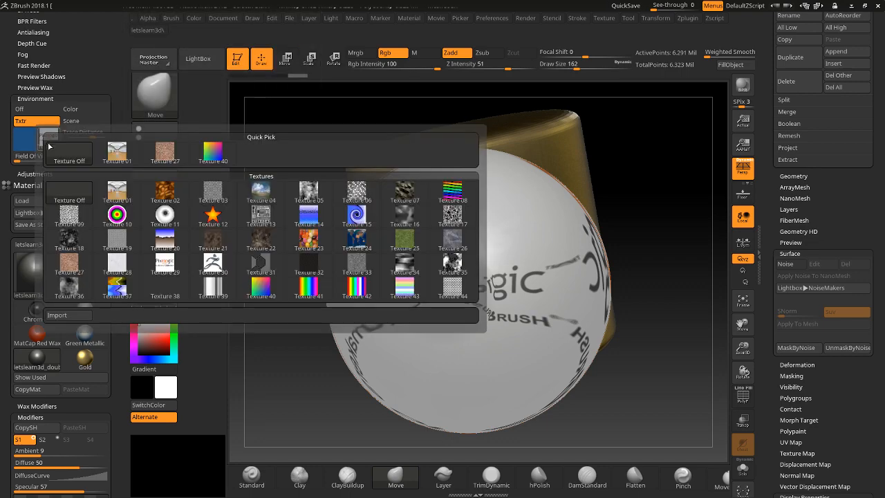
left_click(412, 259)
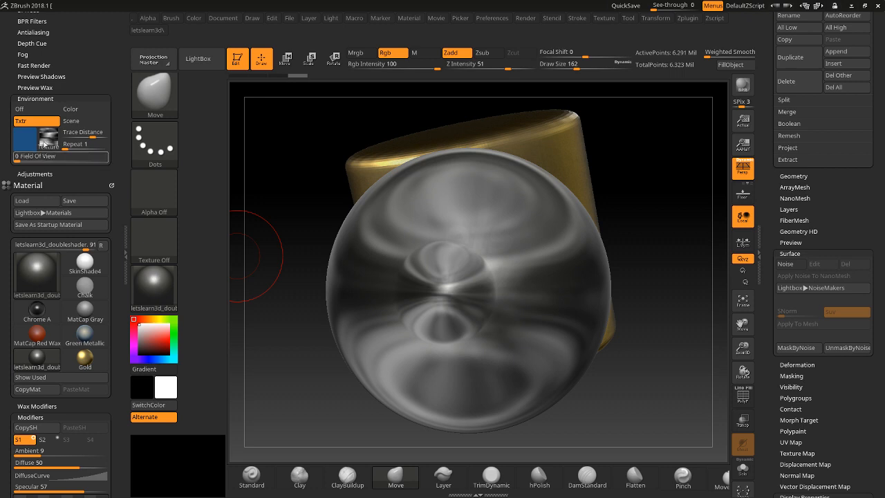
Step: Choose Texture 01 as the environment texture and render the slightly rotated sphere again with the Best renderer
left_click(49, 138)
left_click(110, 156)
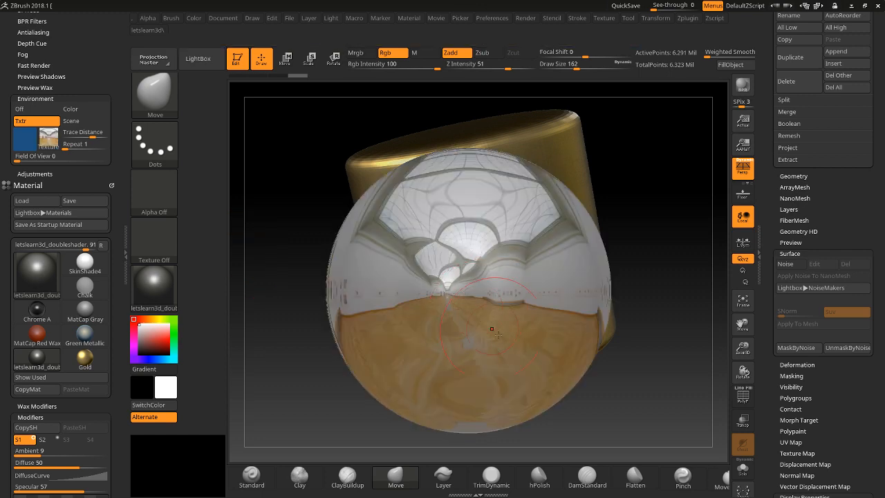
mouse_move(315, 379)
left_mouse_down()
mouse_move(301, 374)
mouse_move(313, 372)
left_mouse_up()
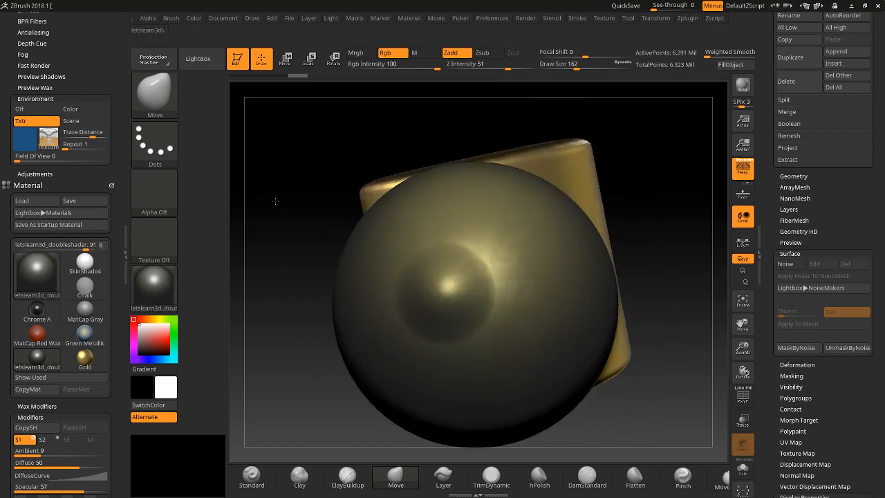
left_click_drag(275, 200, 266, 193)
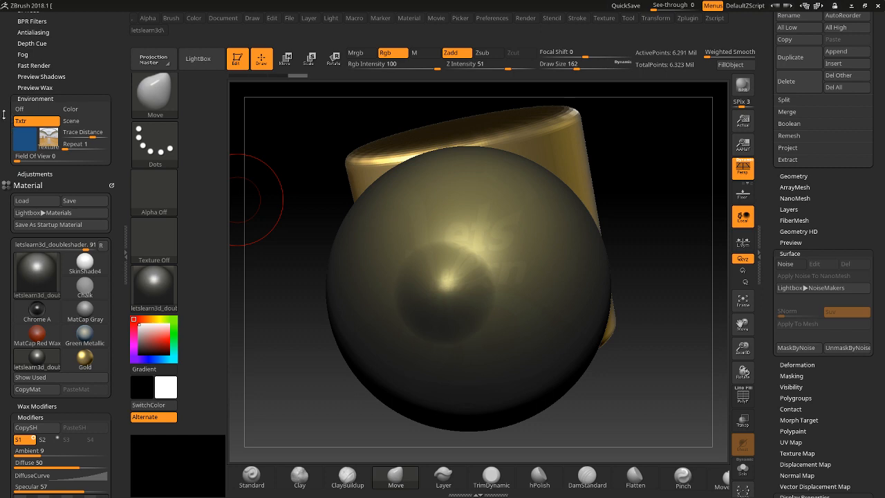
scroll(1, 110, "up", 5)
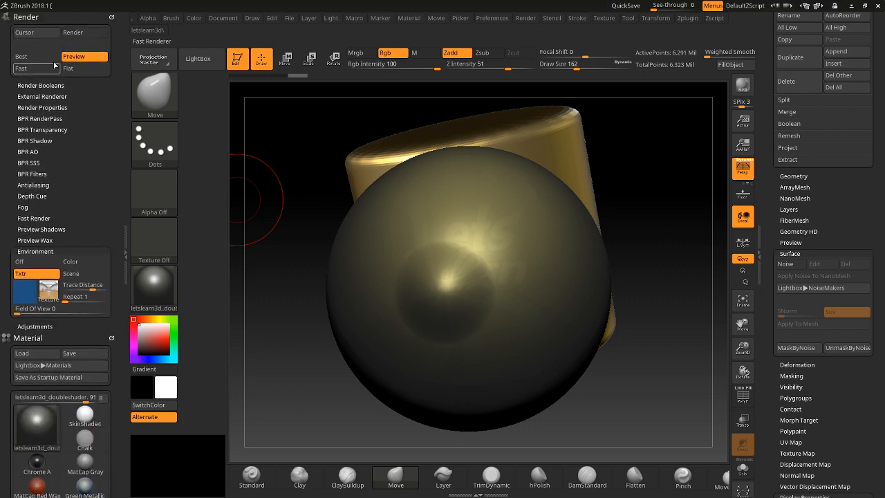
left_click(47, 56)
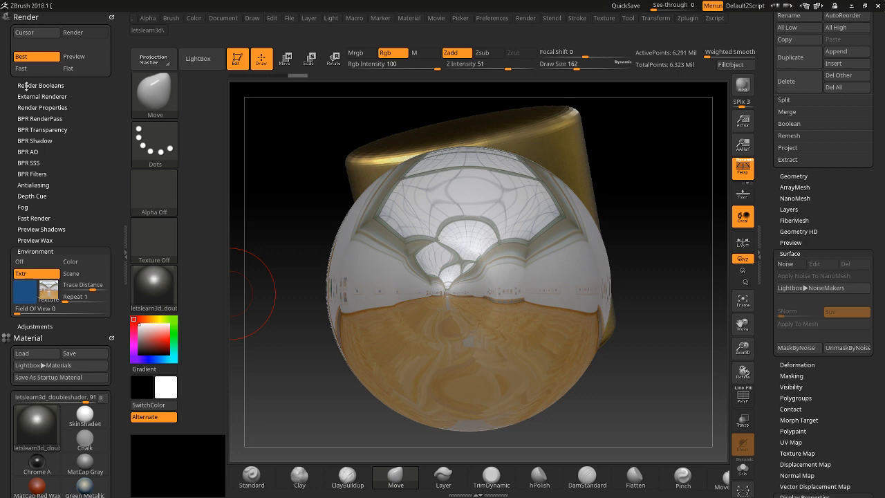
Step: Switch back to the Preview renderer and return to shader S1's modifiers around Env.Reflection
left_click(82, 57)
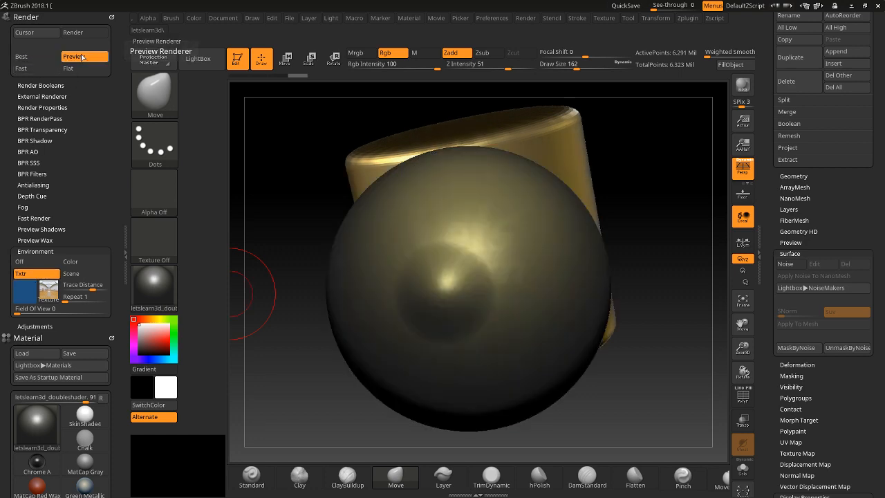
left_click_drag(273, 207, 282, 245)
left_click_drag(4, 416, 5, 239)
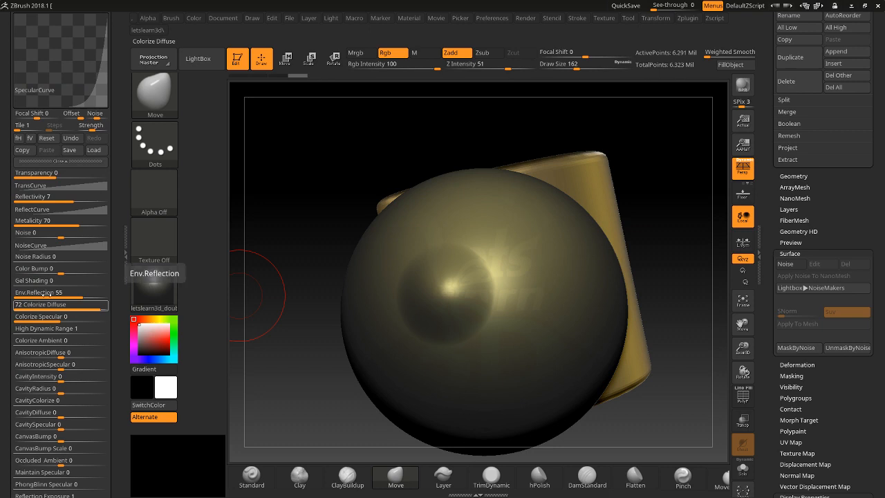
Step: Set Env.Reflection to 0 and lower Colorize Diffuse to 53 in shader S1's modifiers
left_click_drag(71, 294, 60, 294)
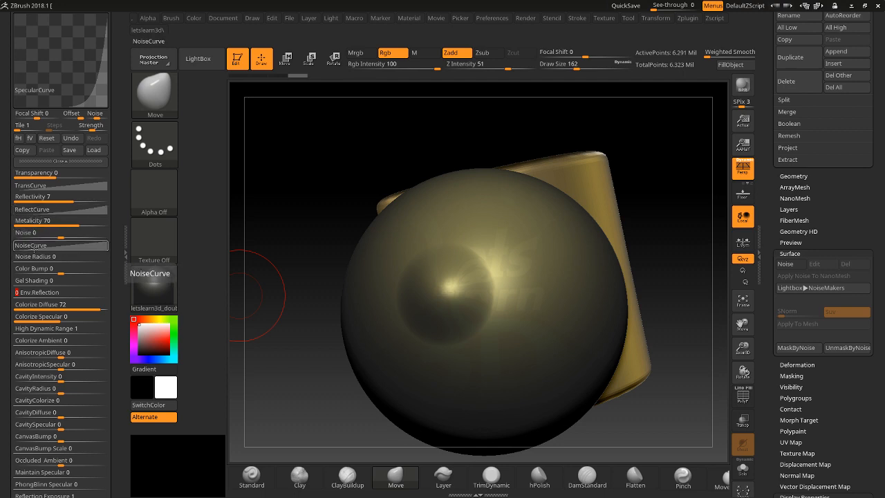
left_click_drag(1, 289, 2, 255)
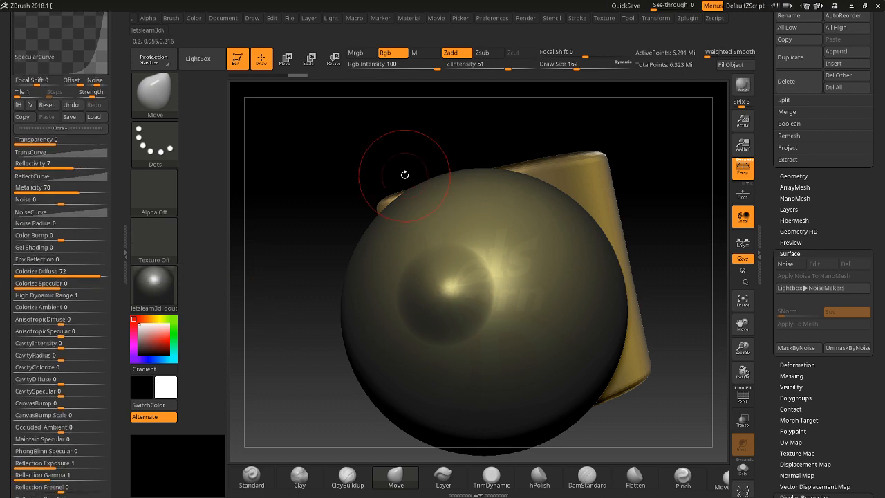
mouse_move(405, 174)
left_mouse_down()
mouse_move(411, 196)
mouse_move(391, 176)
mouse_move(380, 182)
mouse_move(408, 197)
mouse_move(389, 177)
mouse_move(377, 200)
mouse_move(291, 249)
mouse_move(325, 298)
mouse_move(294, 318)
mouse_move(291, 359)
left_mouse_up()
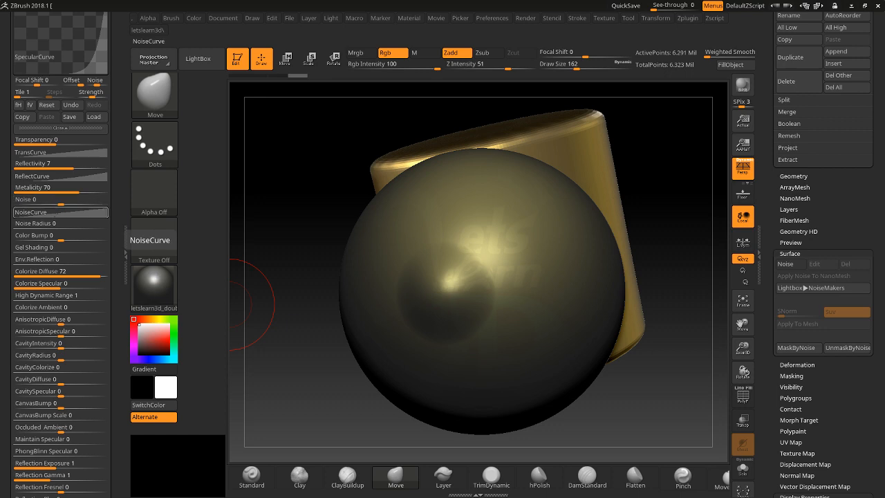
left_click_drag(6, 322, 6, 312)
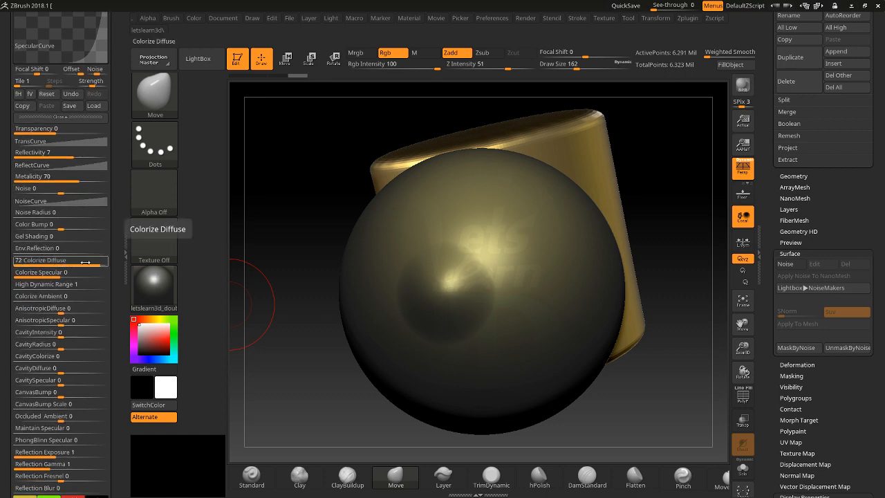
mouse_move(90, 263)
left_mouse_down()
mouse_move(52, 260)
mouse_move(86, 265)
left_mouse_up()
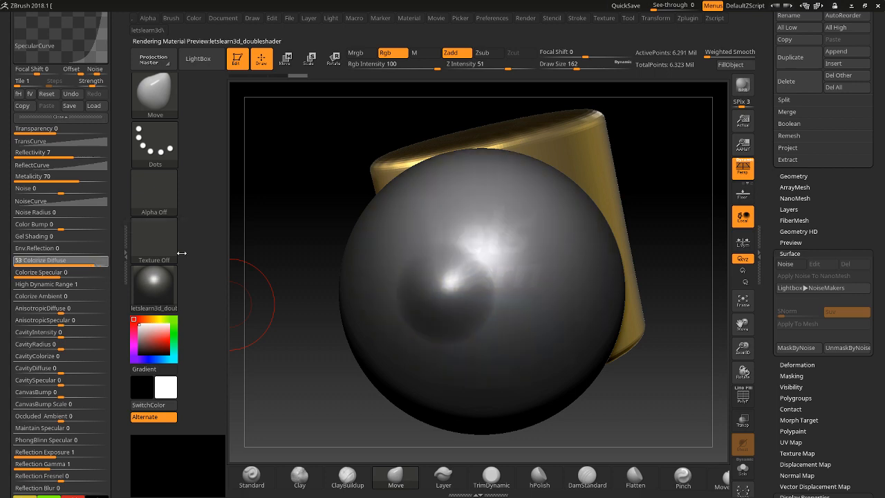
Step: Change the material's diffuse colour to a red of about 192, 44, 20, then to blue
scroll(6, 475, "down", 3)
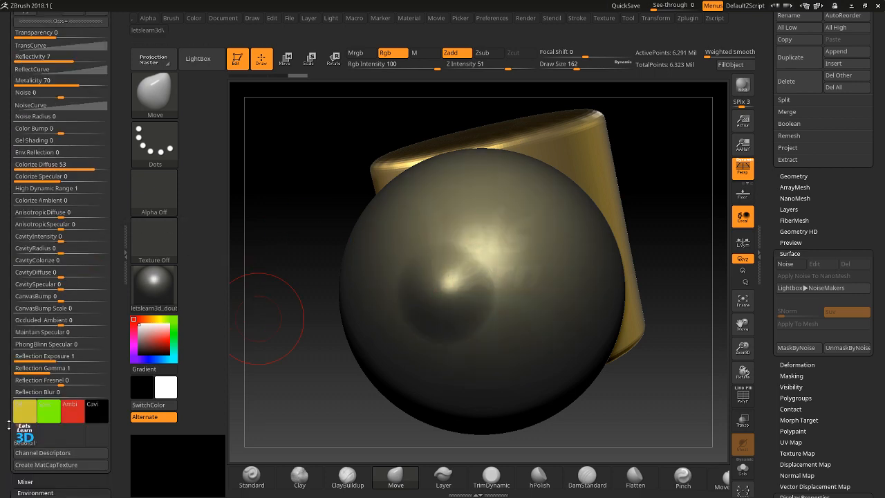
mouse_move(24, 409)
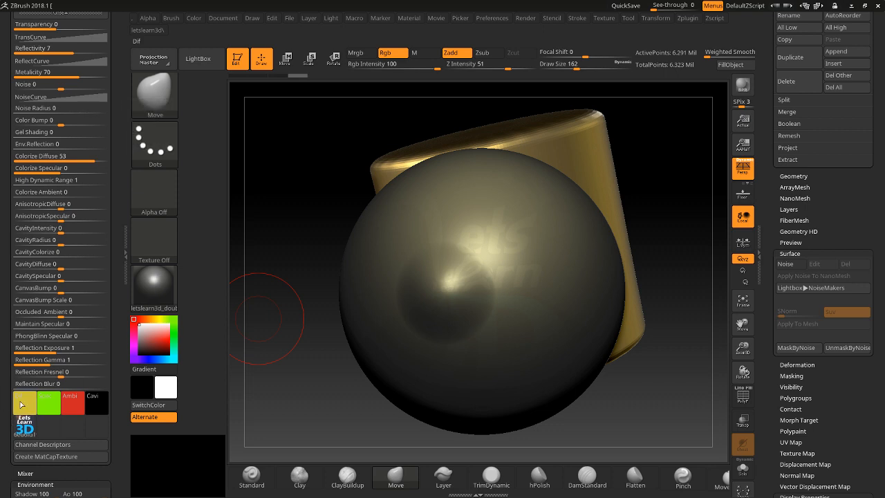
left_click(21, 404)
left_click(42, 302)
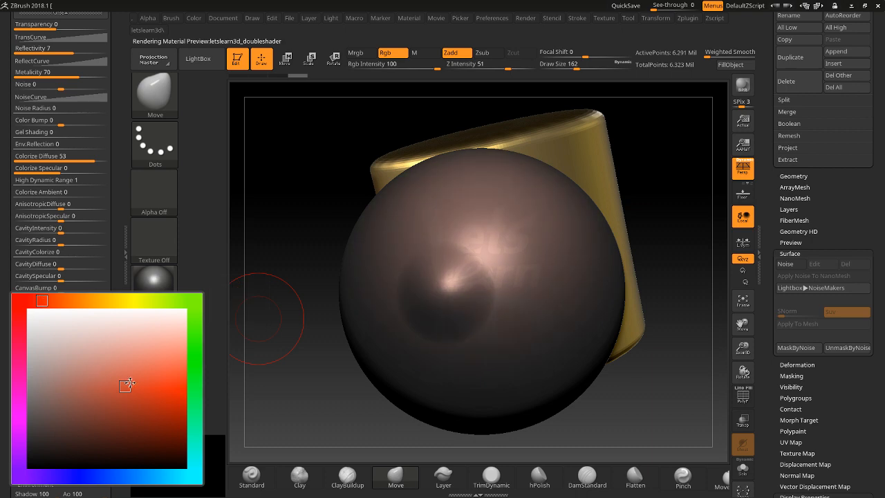
left_click(175, 412)
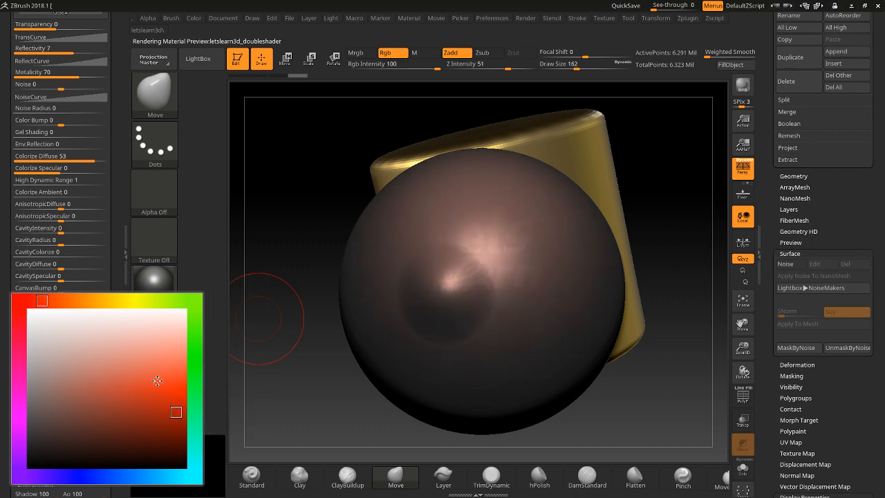
left_click(156, 400)
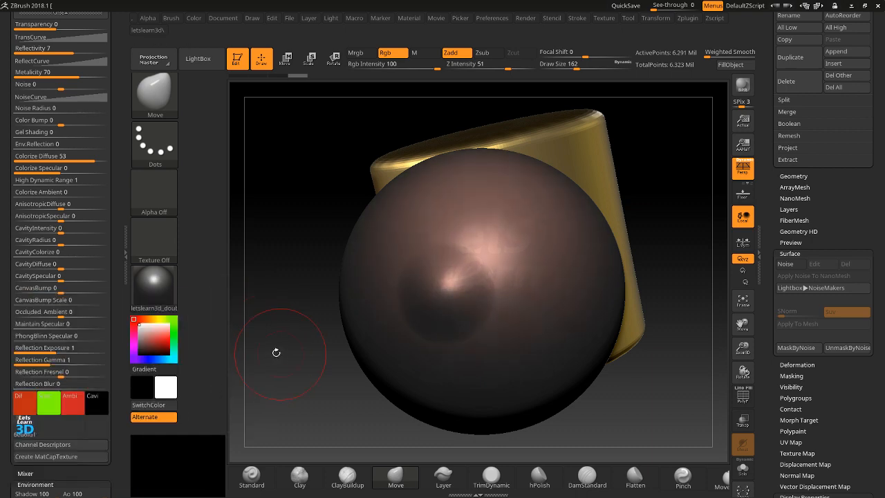
left_click(19, 413)
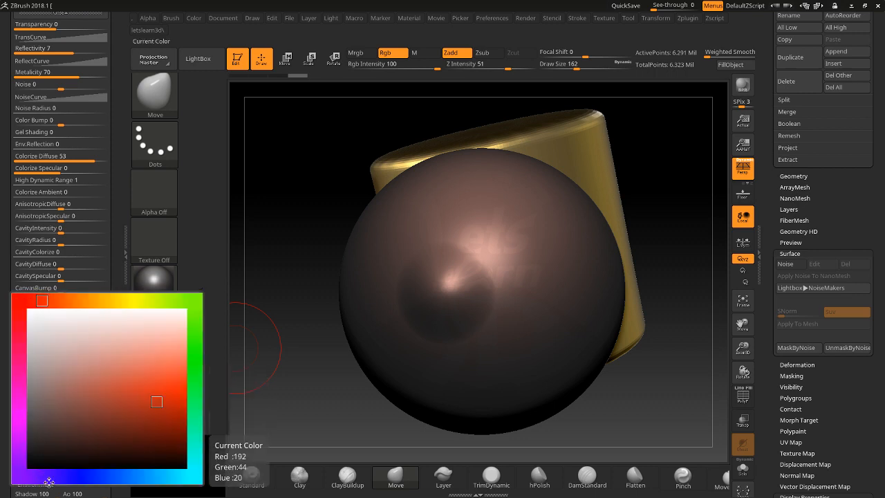
left_click(116, 476)
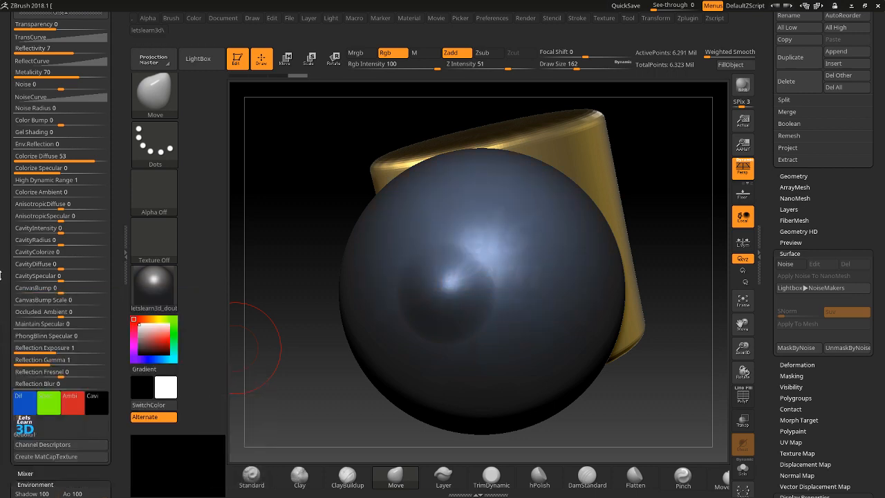
Step: Raise Colorize Specular through 19 to 33 to tint the sphere's highlight
scroll(6, 265, "up", 1)
left_click(65, 189)
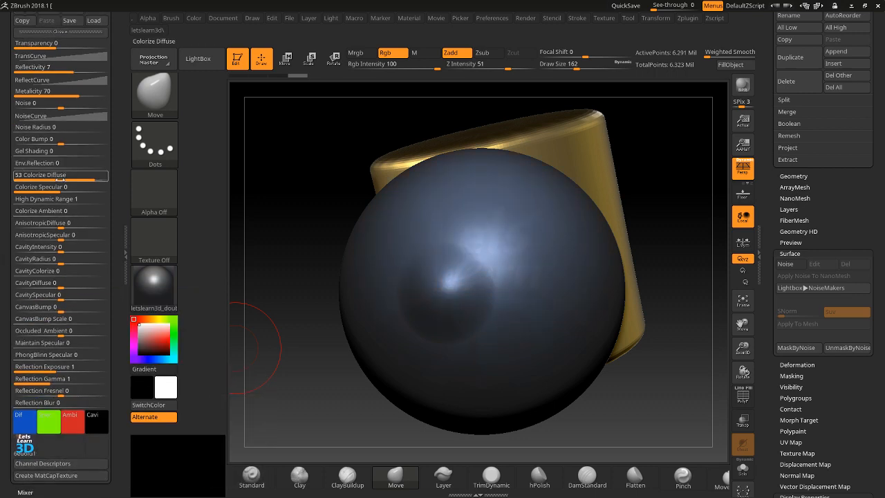
type("10")
key("Return")
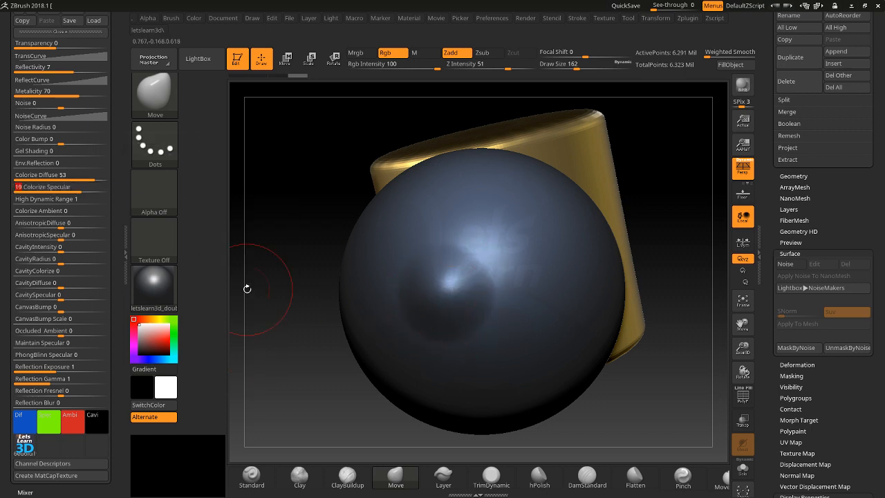
left_click(88, 189)
Step: Set shader S1's Specular to 100 and its Metalicity to 0
left_click_drag(5, 152, 2, 261)
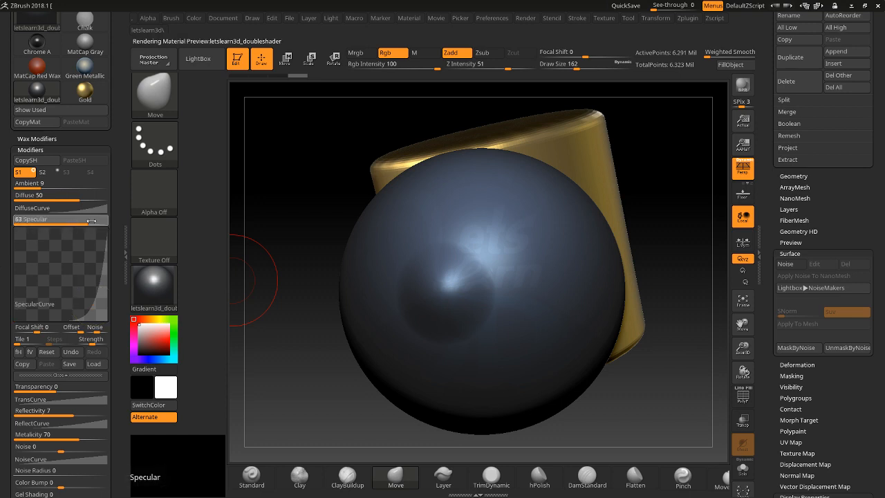
left_click_drag(81, 220, 109, 225)
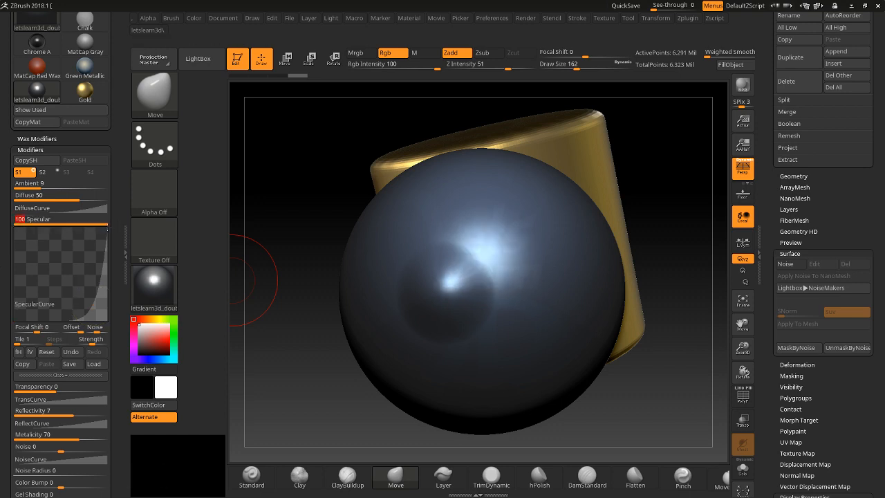
left_click_drag(4, 289, 4, 127)
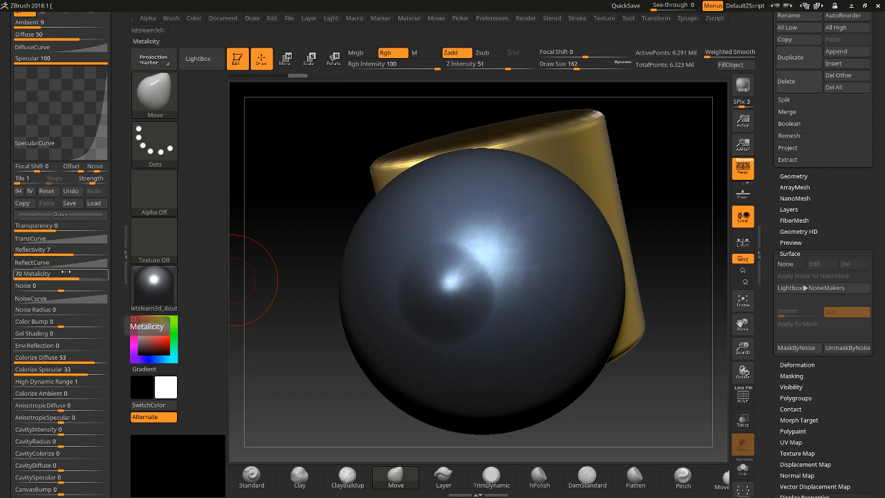
left_click_drag(66, 273, 10, 268)
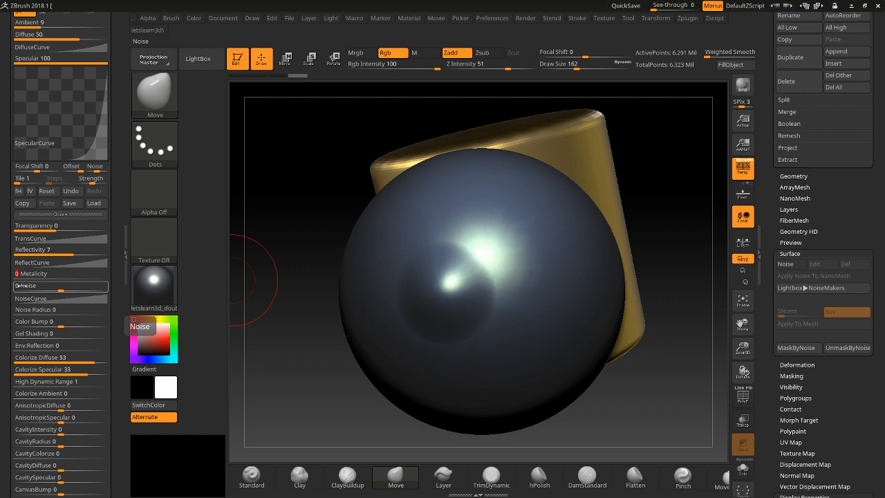
left_click_drag(14, 274, 9, 208)
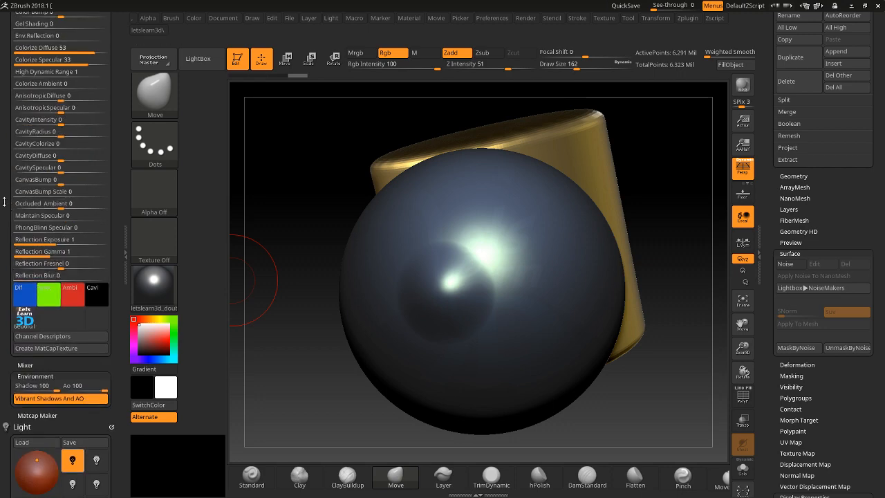
Step: Compare the highlight tint with Colorize Specular at 6, then raise it to 92
scroll(49, 276, "up", 3)
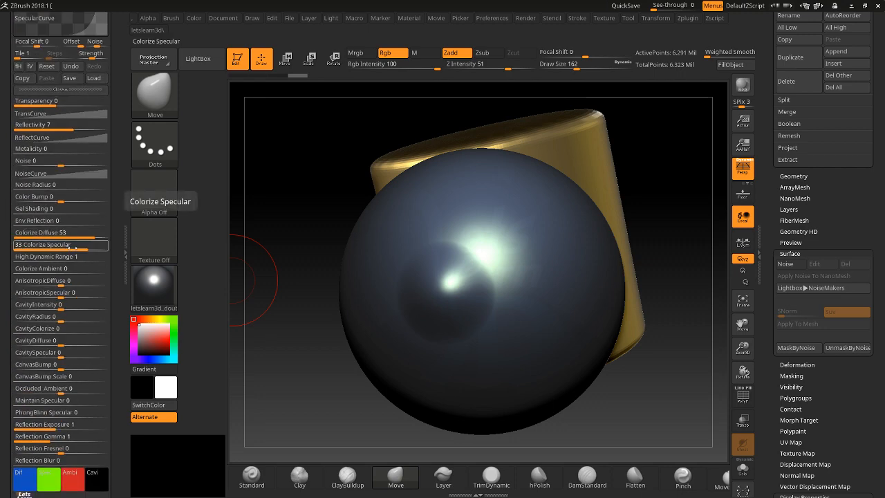
left_click_drag(72, 246, 62, 246)
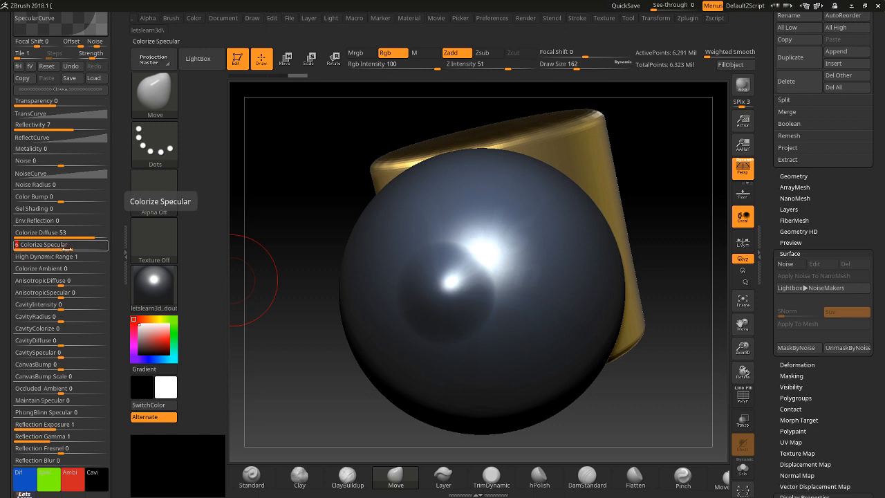
left_click_drag(63, 247, 101, 248)
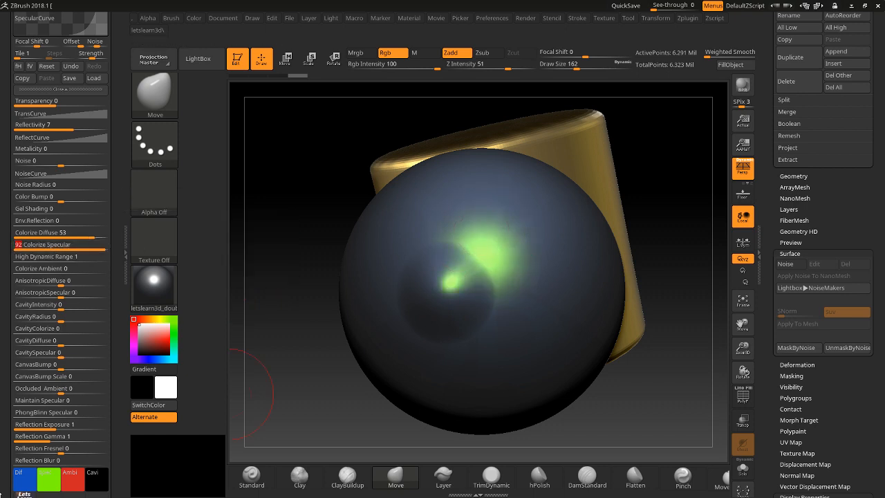
Step: Change the material's specular colour to orange (255, 166, 0) and rotate the sphere slightly
left_click(48, 477)
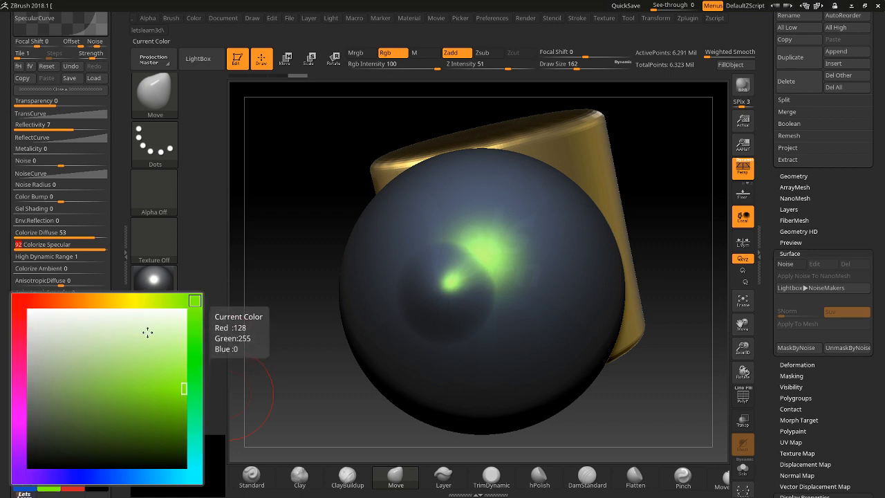
left_click(95, 303)
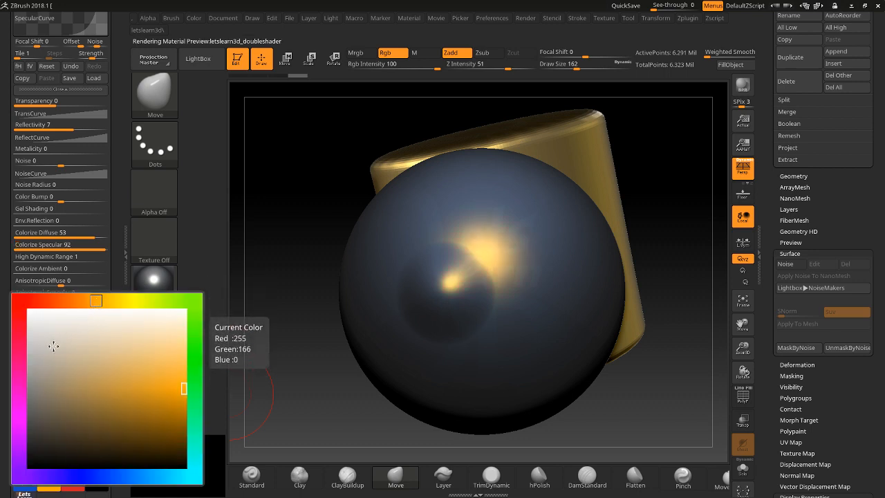
mouse_move(283, 223)
left_mouse_down()
mouse_move(332, 207)
mouse_move(289, 212)
mouse_move(292, 191)
mouse_move(291, 364)
mouse_move(275, 216)
mouse_move(285, 216)
left_mouse_up()
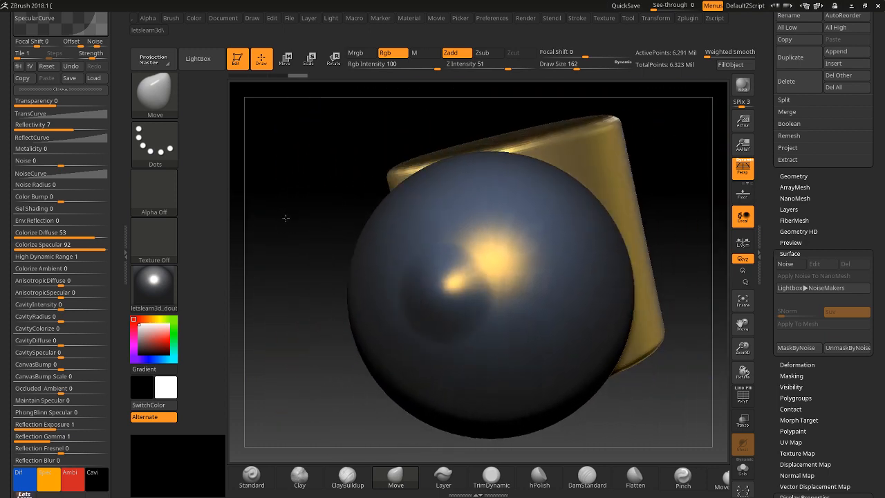
Step: Set Metalicity to 75 and rotate the sphere slightly to compare its highlight
left_click_drag(13, 271, 20, 254)
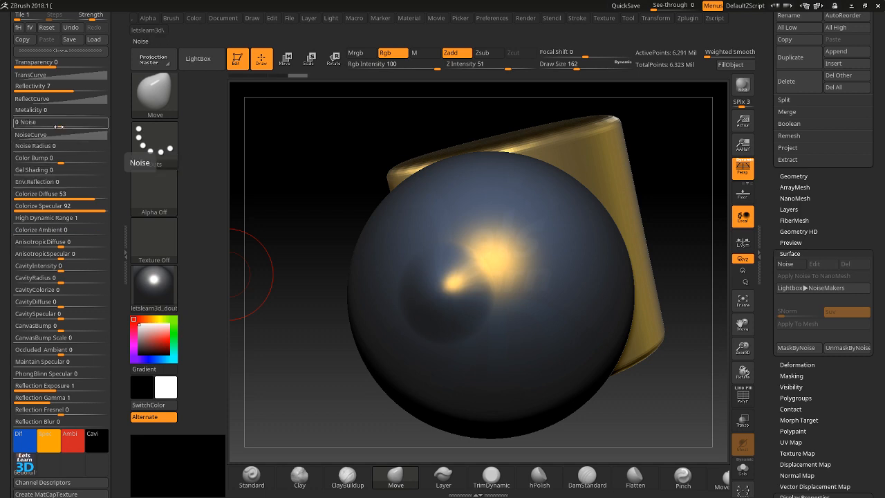
left_click_drag(59, 114, 83, 117)
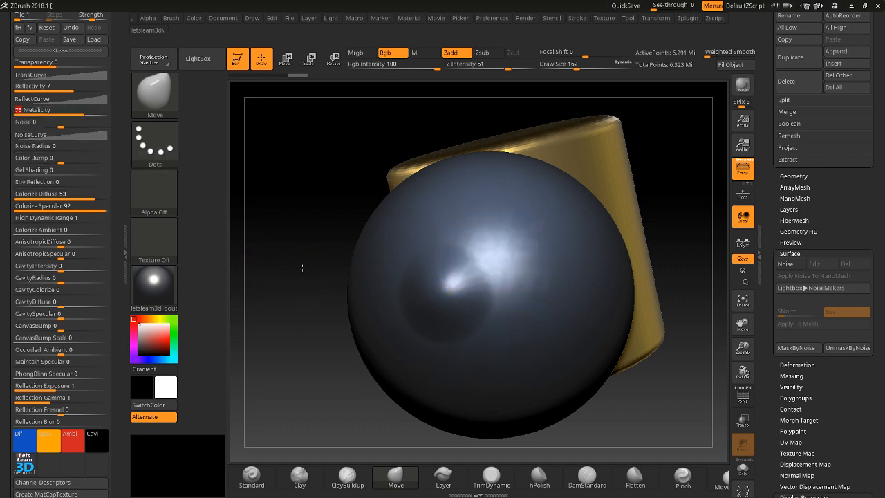
left_click_drag(302, 268, 288, 282)
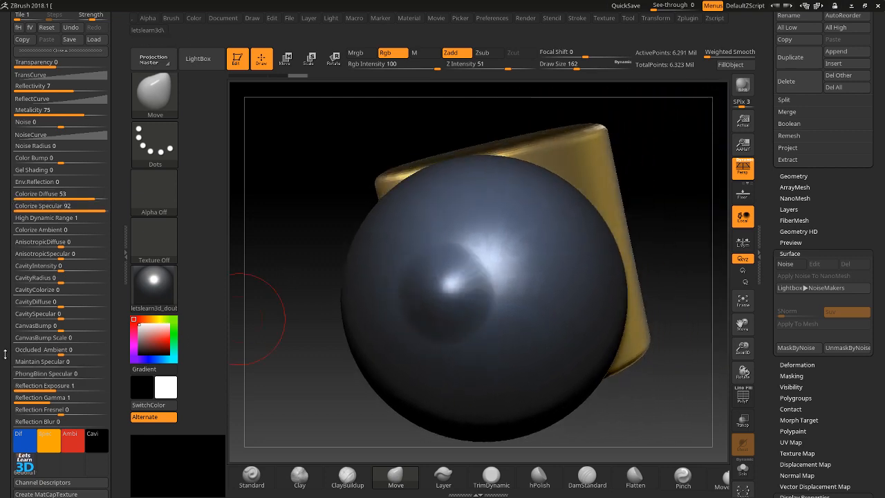
Step: Try High Dynamic Range values of about 3.64 and 10 on the sphere's material
left_click_drag(5, 354, 6, 338)
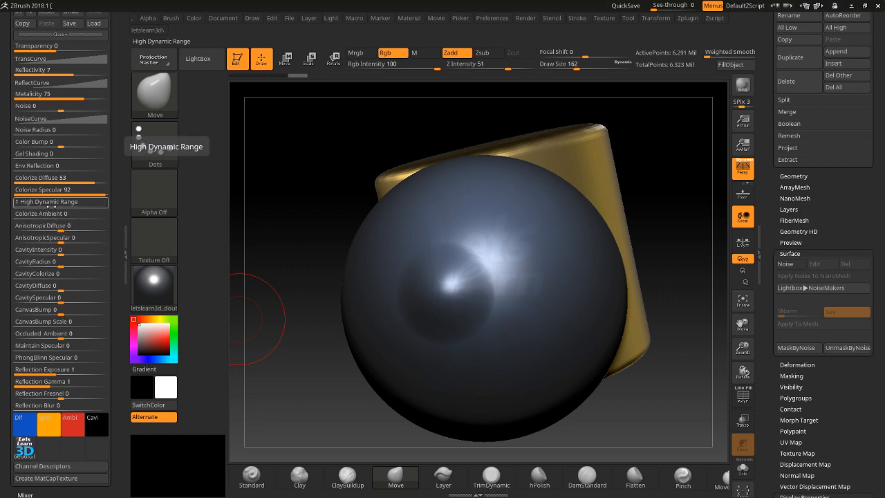
left_click_drag(51, 206, 63, 206)
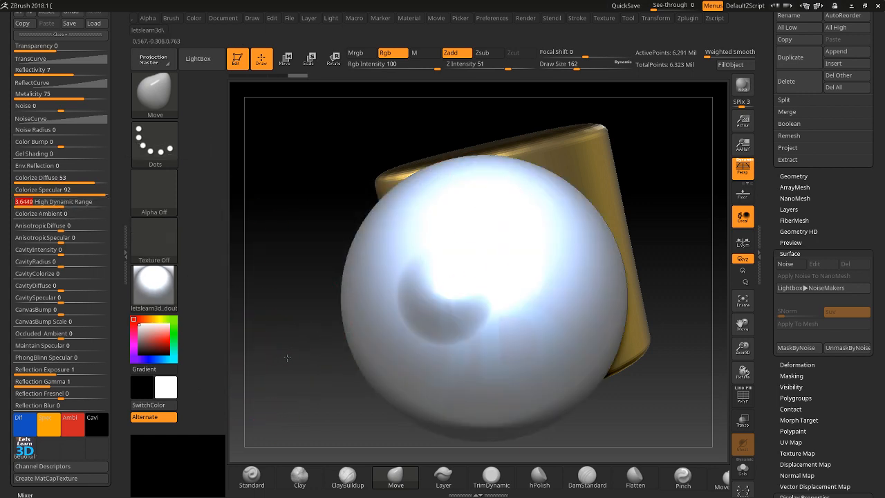
left_click_drag(287, 357, 242, 332)
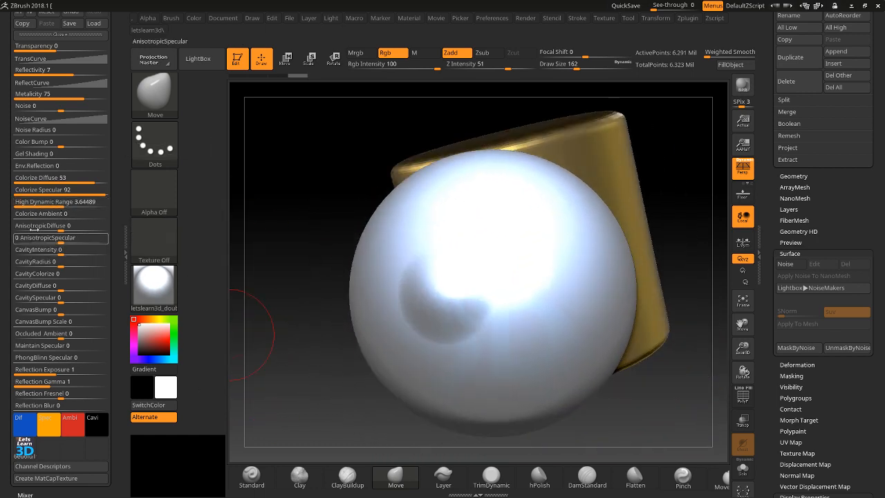
left_click(48, 201)
type("10")
key("Return")
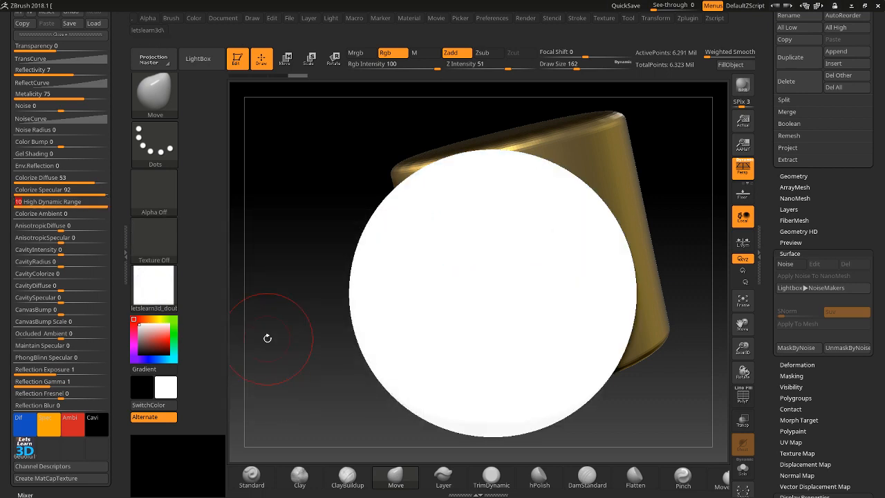
Step: Reduce High Dynamic Range to about 1.81, rotate to face the sphere and make a BPR render
left_click_drag(88, 201, 59, 204)
left_click_drag(47, 202, 40, 202)
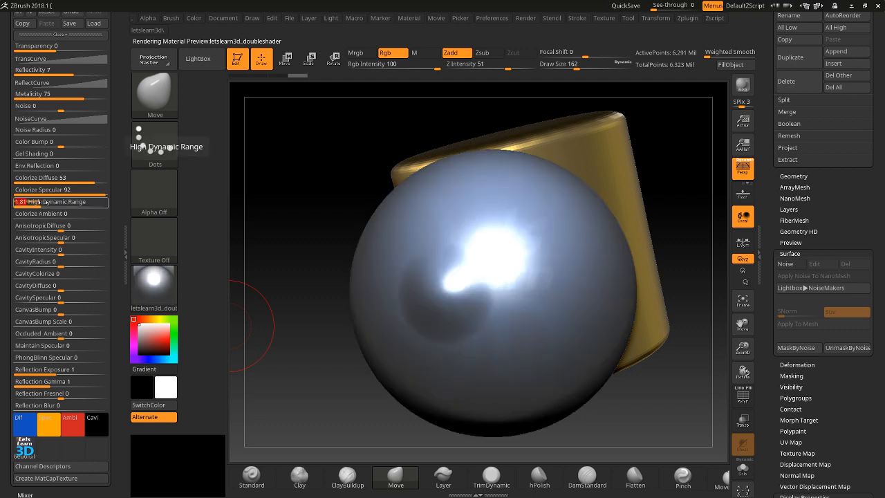
left_click_drag(249, 186, 283, 177)
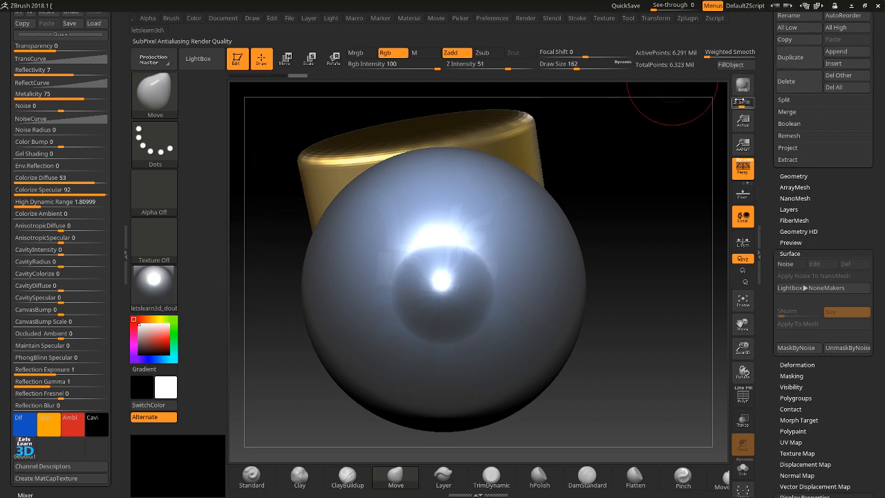
left_click(734, 84)
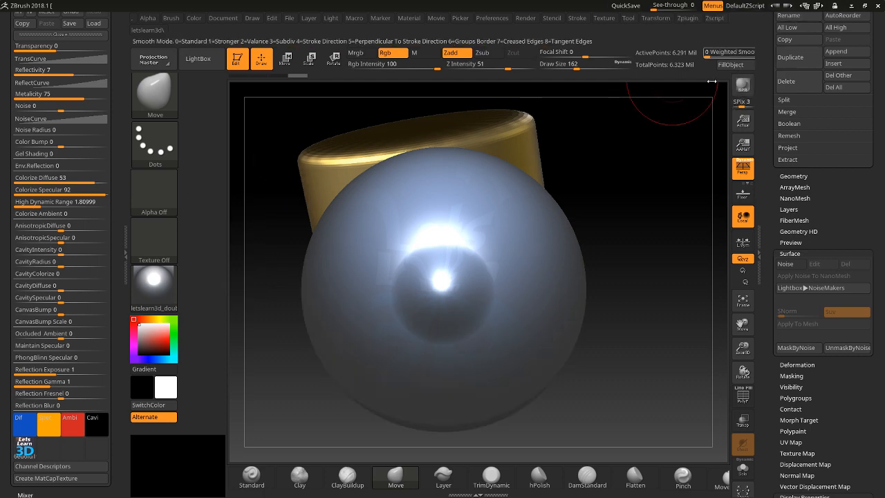
Step: Lower High Dynamic Range to about 1.36 and finally to 1, rotating the sphere to compare its highlight
left_click(50, 201)
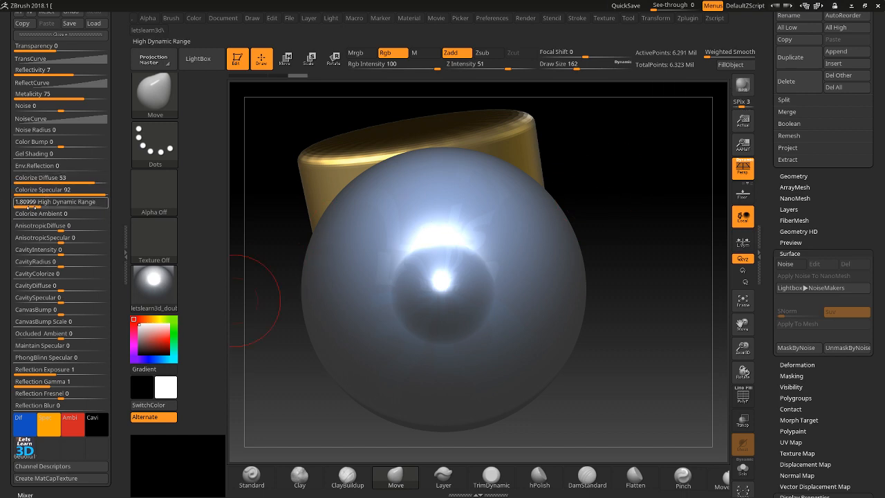
left_click_drag(28, 205, 36, 202)
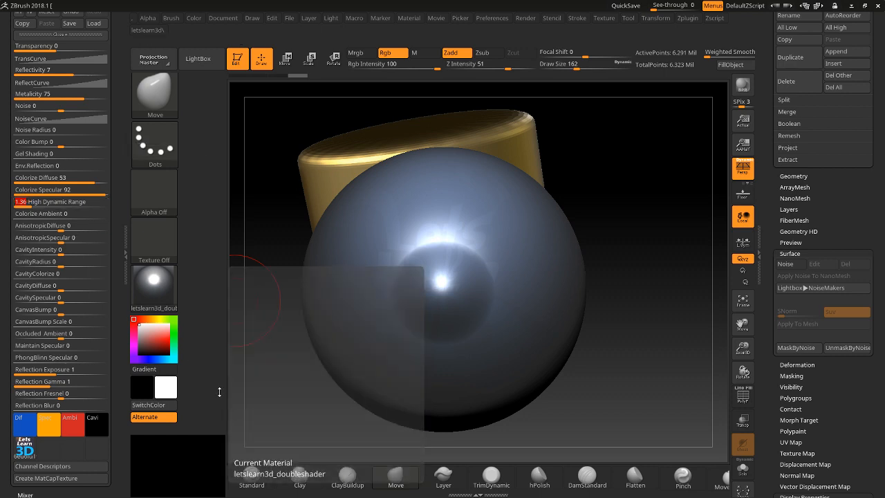
left_click_drag(278, 413, 259, 396)
left_click(31, 202)
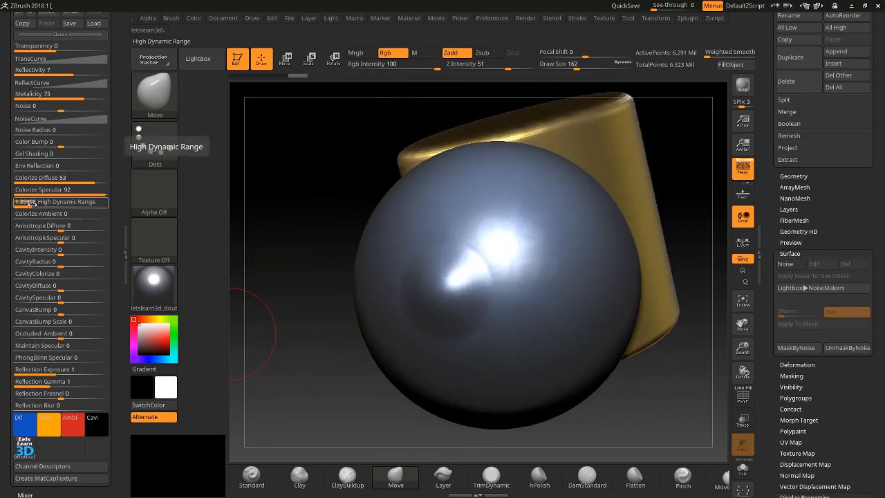
left_click_drag(31, 203, 14, 201)
mouse_move(310, 320)
left_mouse_down()
mouse_move(311, 308)
mouse_move(324, 314)
mouse_move(314, 319)
left_mouse_up()
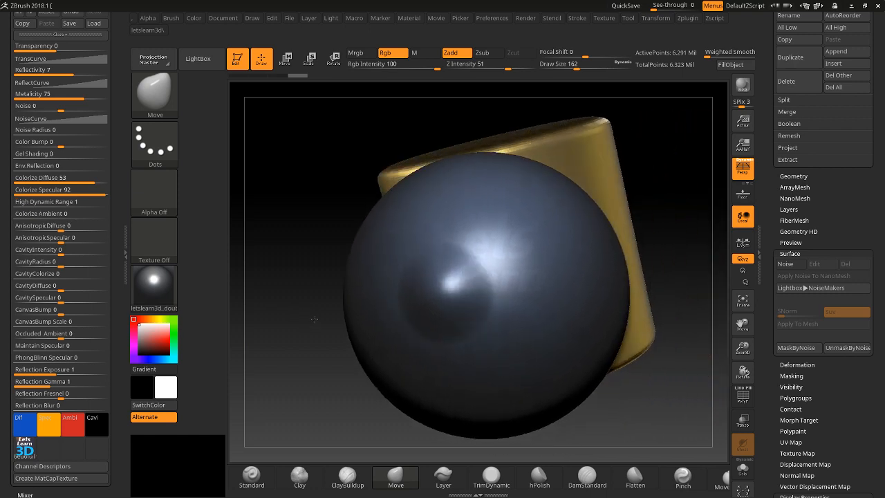
Step: Raise Colorize Ambient through 18 to 84, rotate to face the sphere and make a BPR render
left_click(26, 213)
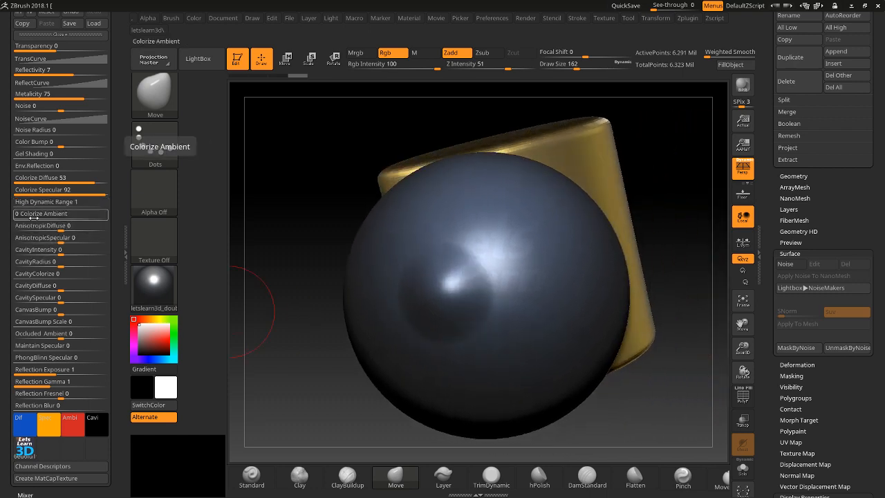
mouse_move(34, 217)
left_mouse_down()
mouse_move(55, 220)
mouse_move(40, 218)
left_mouse_up()
left_click(33, 216)
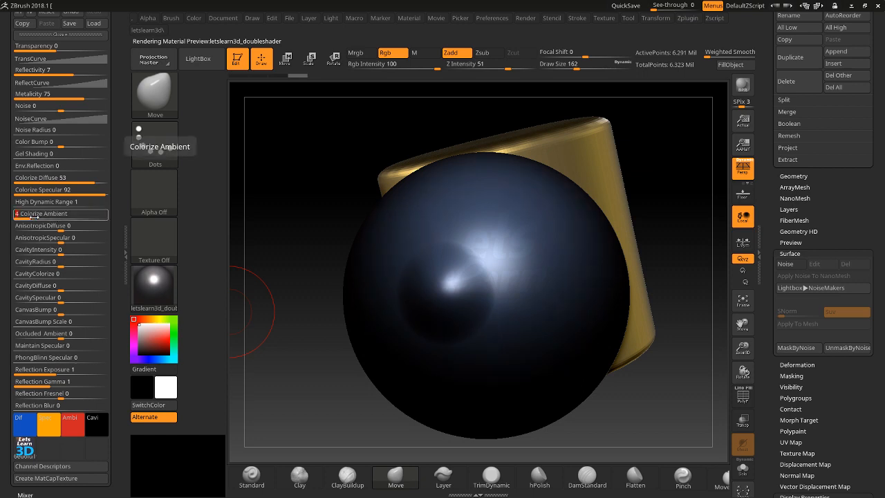
type("18")
key("Return")
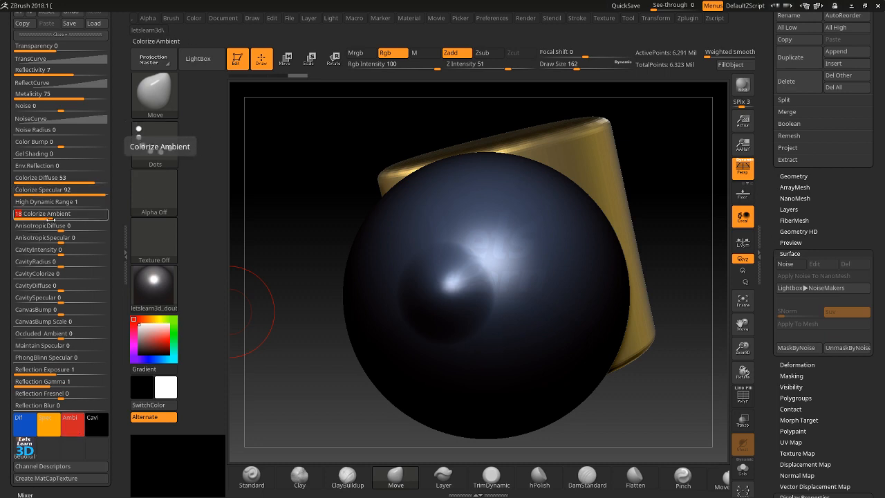
left_click_drag(46, 218, 89, 216)
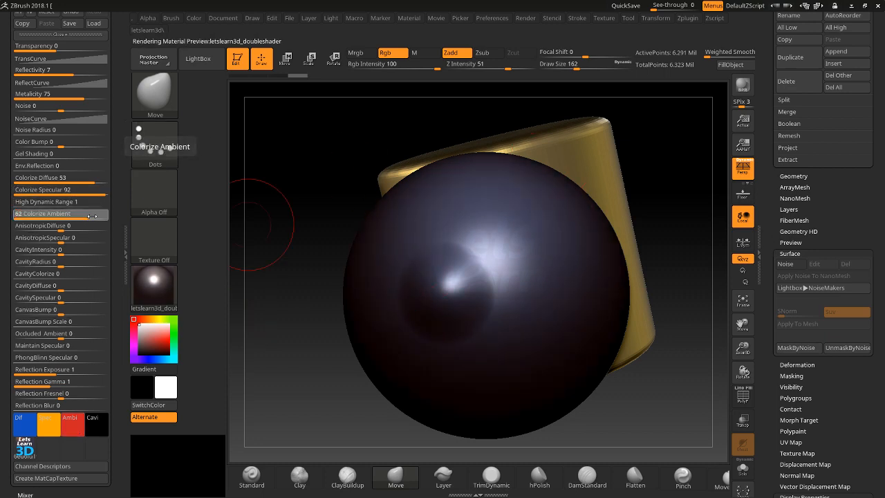
mouse_move(336, 174)
left_mouse_down()
mouse_move(352, 180)
mouse_move(344, 178)
left_mouse_up()
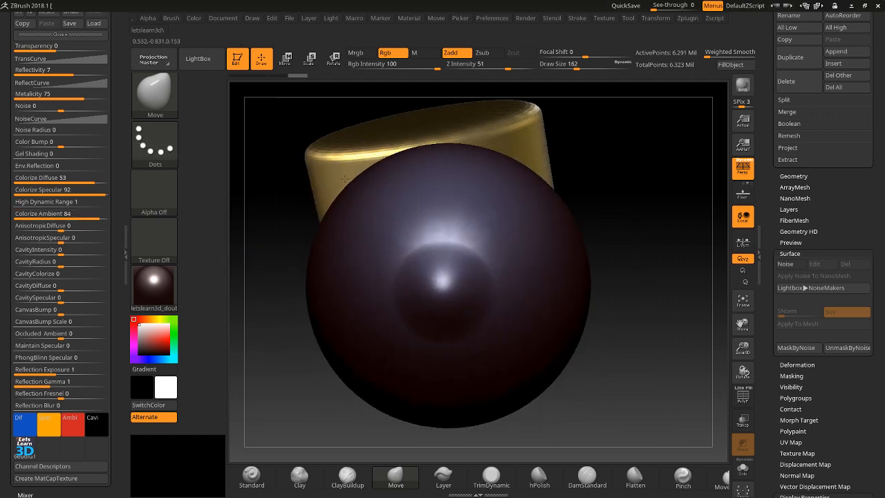
left_click_drag(254, 361, 286, 350)
left_click(742, 84)
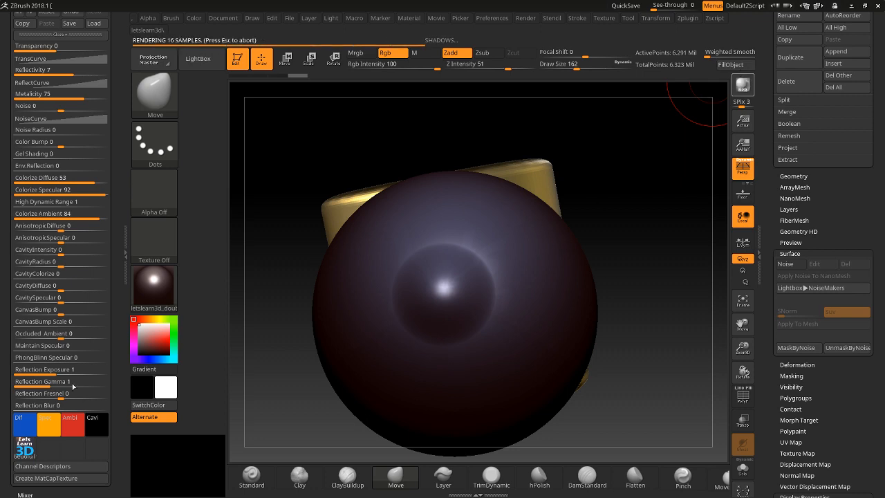
Step: Change the material's ambient colour to green (120, 205, 35) and rotate the sphere slightly
left_click(74, 432)
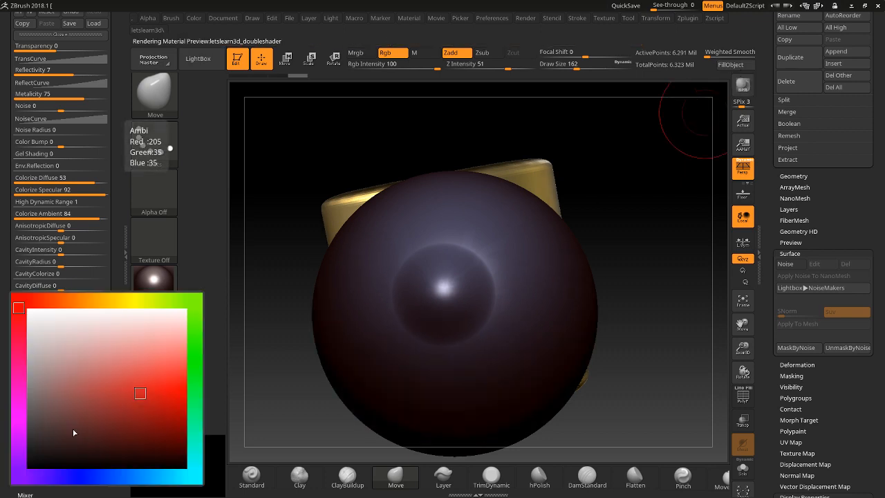
left_click(195, 300)
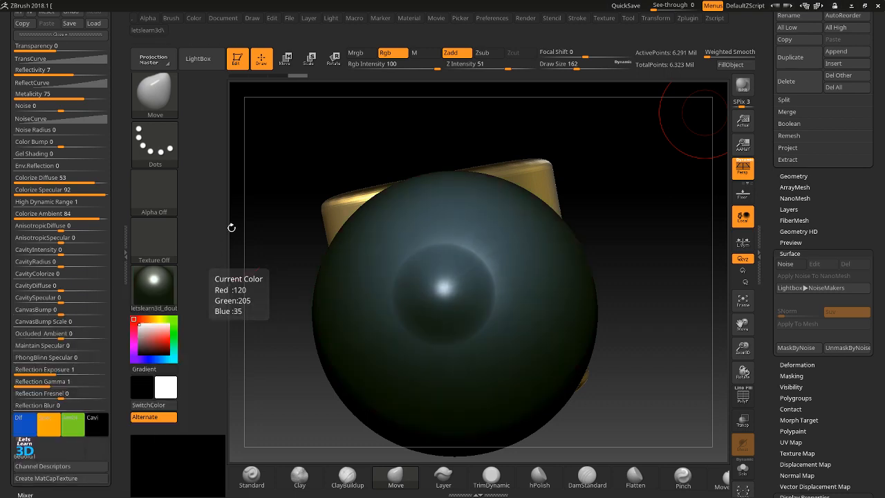
left_click_drag(233, 228, 290, 210)
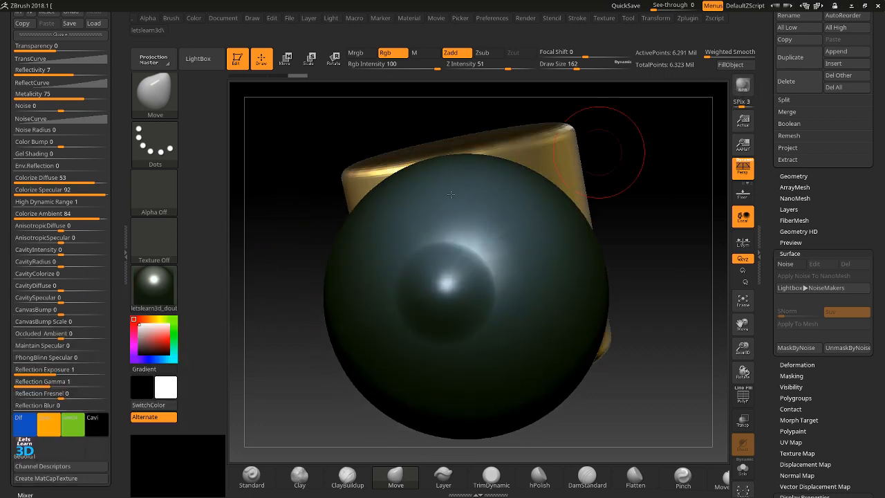
Step: Reduce Colorize Ambient to 58, rotate the sphere and make a BPR render
mouse_move(75, 213)
left_mouse_down()
mouse_move(40, 213)
mouse_move(68, 214)
left_mouse_up()
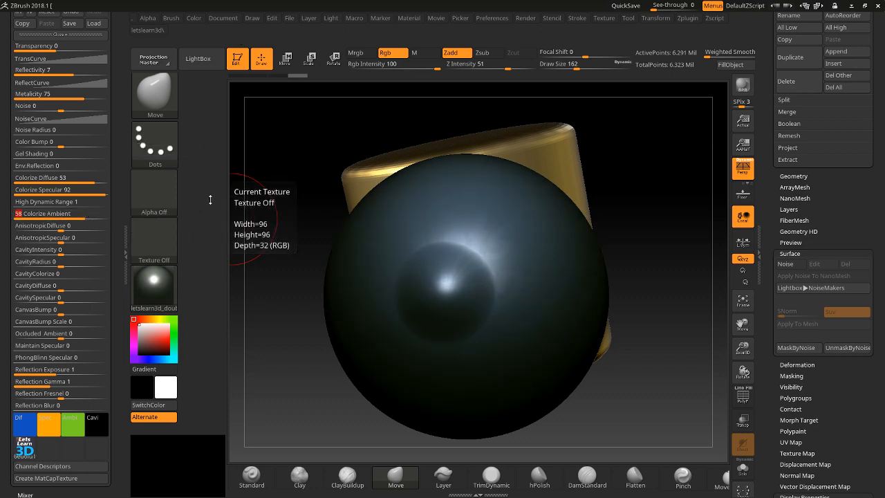
left_click_drag(274, 207, 677, 126)
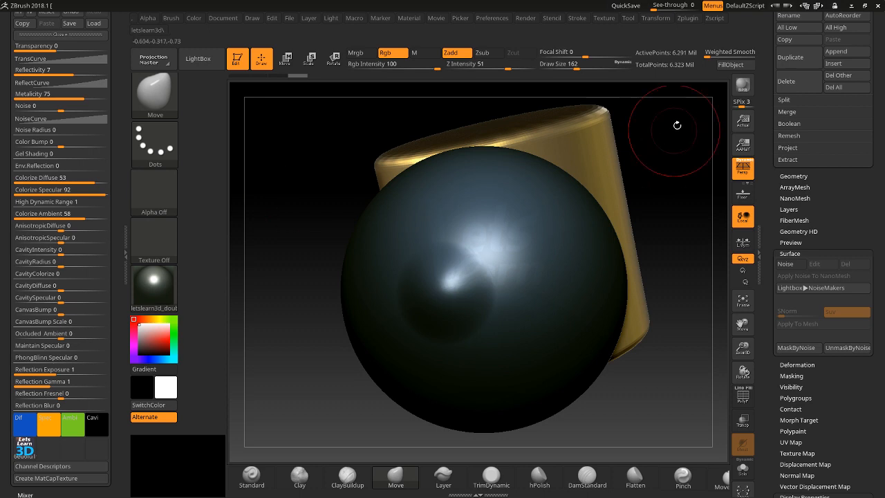
left_click(743, 85)
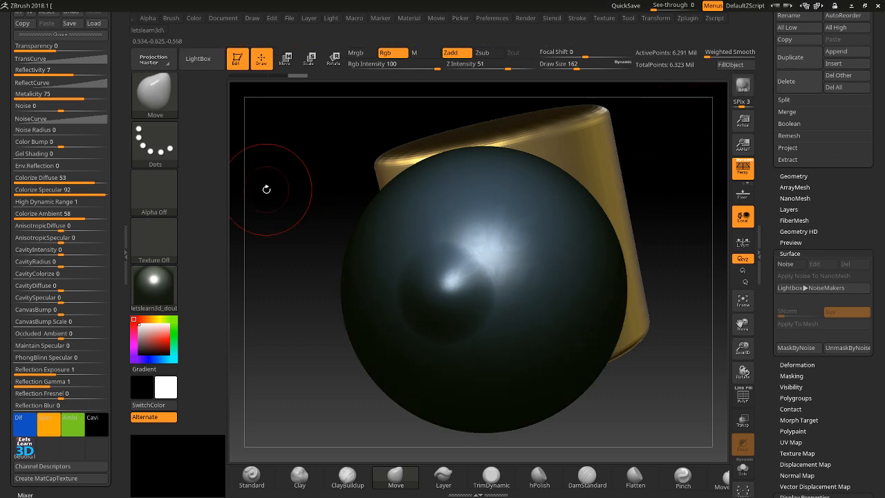
Step: Set AnisotropicDiffuse to about 0.17 and AnisotropicSpecular to about 0.11, rotating the sphere to compare the shading
left_click_drag(313, 200, 302, 197)
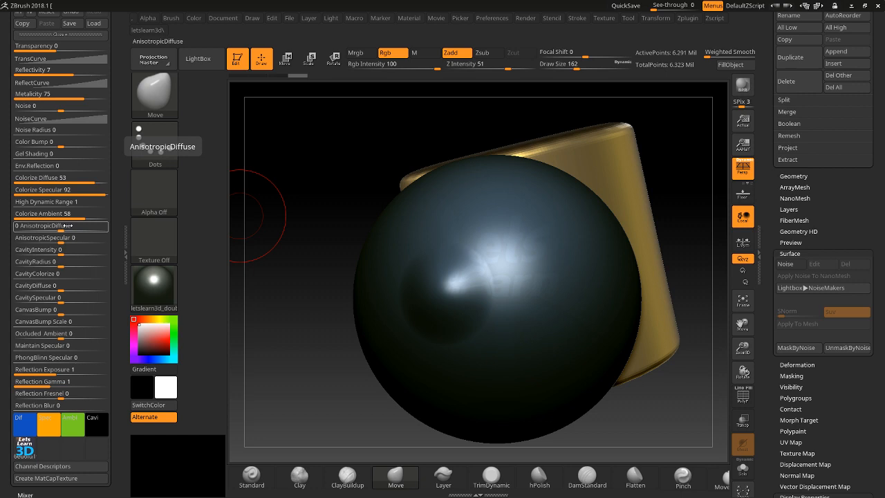
left_click_drag(67, 225, 78, 225)
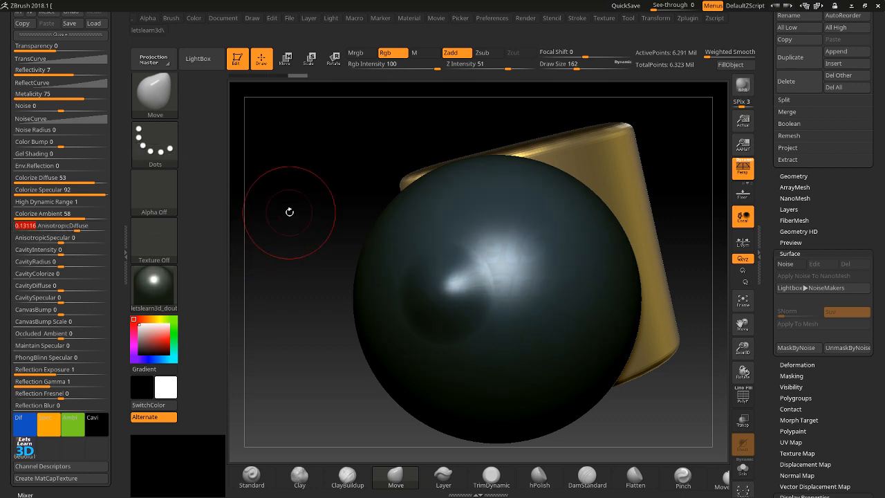
mouse_move(288, 209)
left_mouse_down()
mouse_move(292, 203)
mouse_move(293, 213)
left_mouse_up()
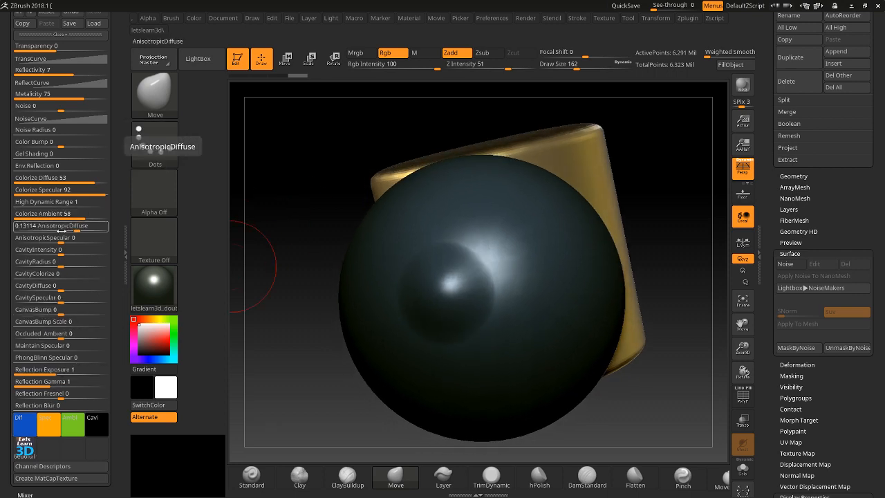
mouse_move(72, 228)
left_mouse_down()
mouse_move(80, 228)
mouse_move(76, 239)
left_mouse_up()
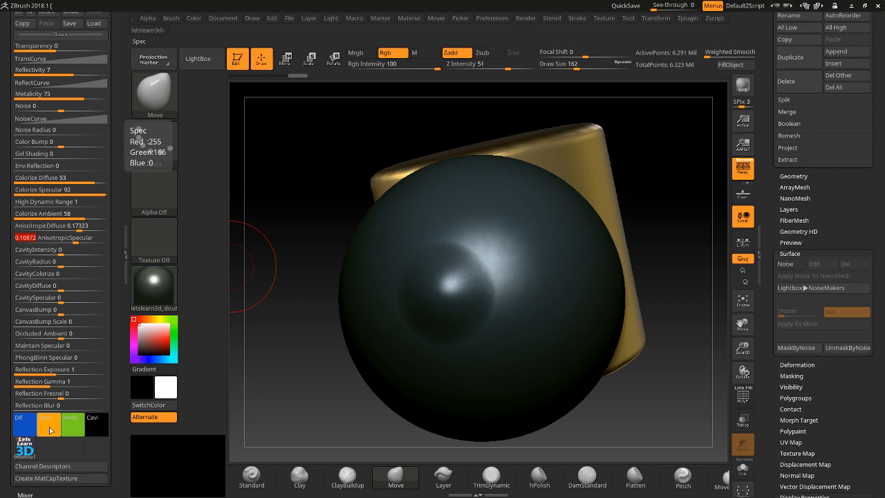
mouse_move(256, 162)
left_mouse_down()
mouse_move(277, 169)
mouse_move(290, 163)
mouse_move(284, 150)
mouse_move(266, 172)
left_mouse_up()
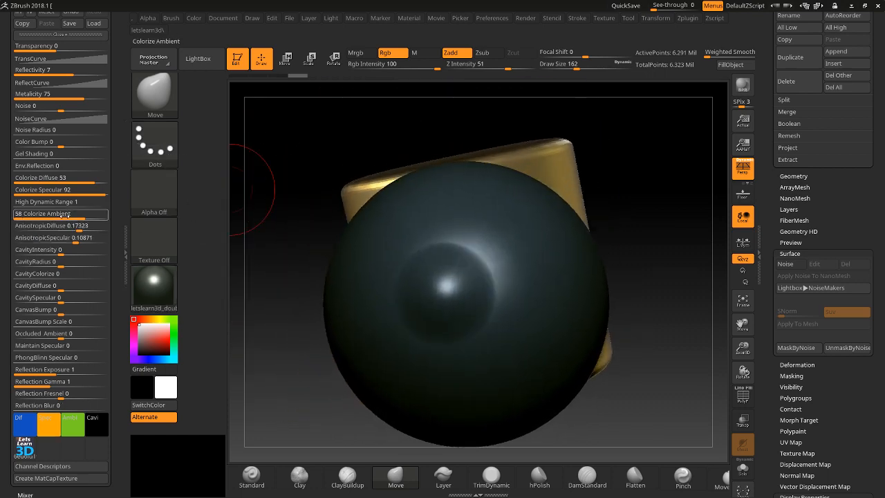
Step: Try AnisotropicDiffuse at about 0.05, raise it to about 0.82 and rotate the sphere to examine the shading
mouse_move(62, 226)
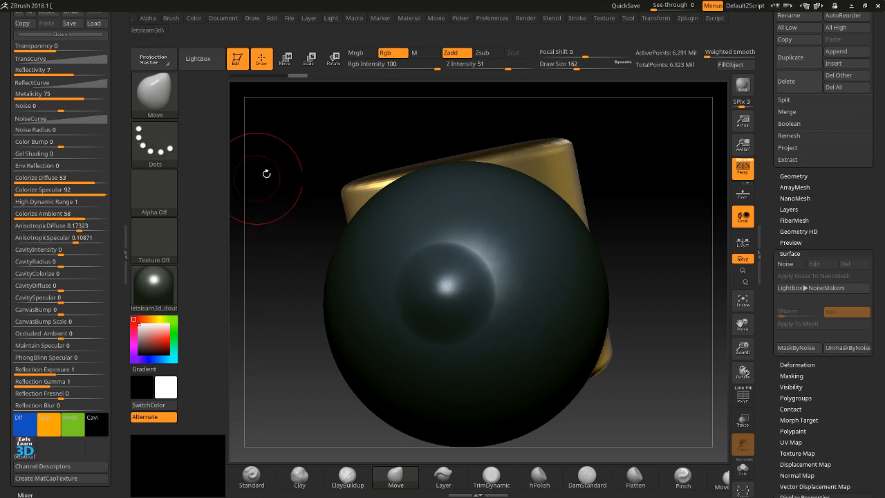
left_click_drag(265, 174, 290, 172)
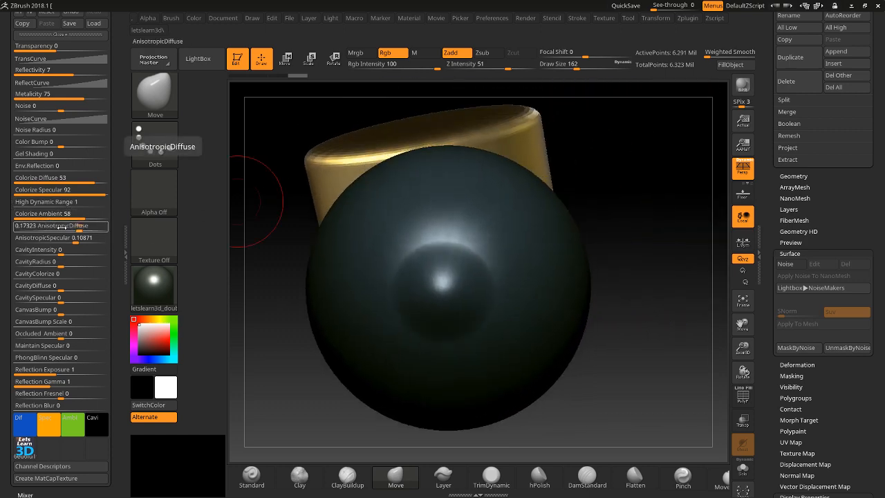
left_click(54, 226)
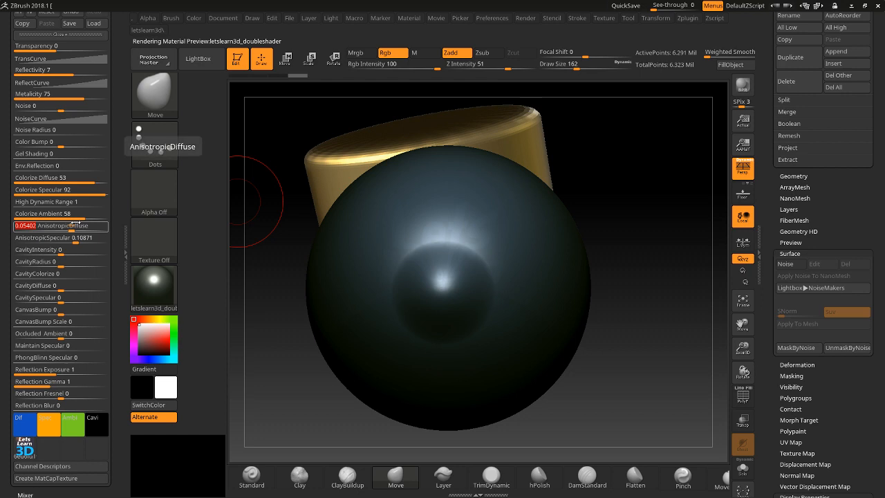
left_click_drag(55, 226, 111, 228)
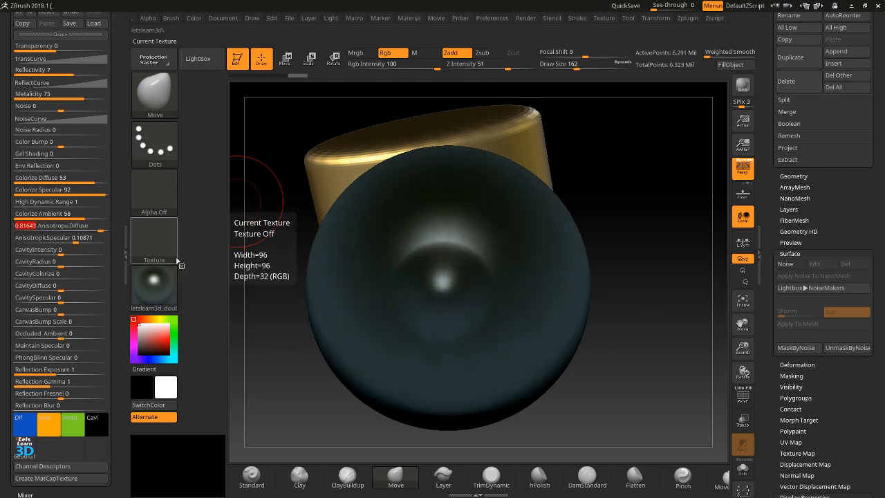
mouse_move(256, 306)
left_mouse_down()
mouse_move(270, 306)
mouse_move(256, 301)
left_mouse_up()
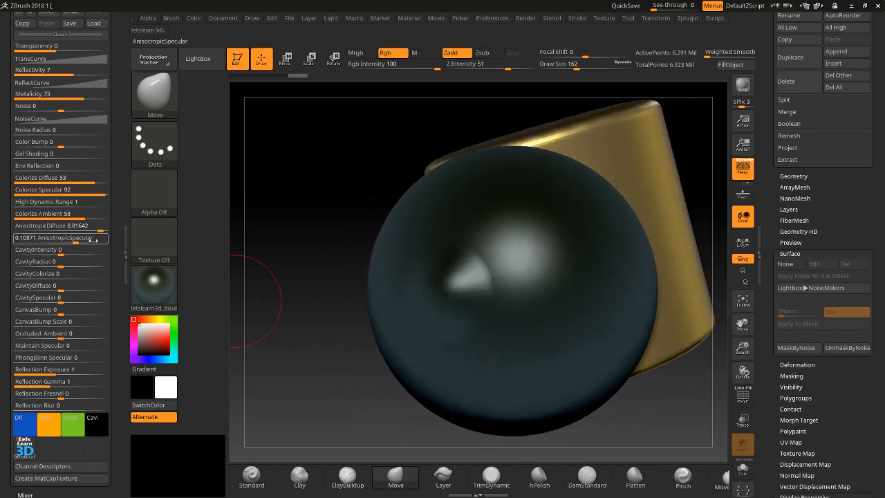
Step: Try AnisotropicSpecular at 1, then AnisotropicDiffuse at about -0.56 and AnisotropicSpecular at about -0.36, checking the highlight on the rotated sphere
left_click_drag(81, 237, 106, 240)
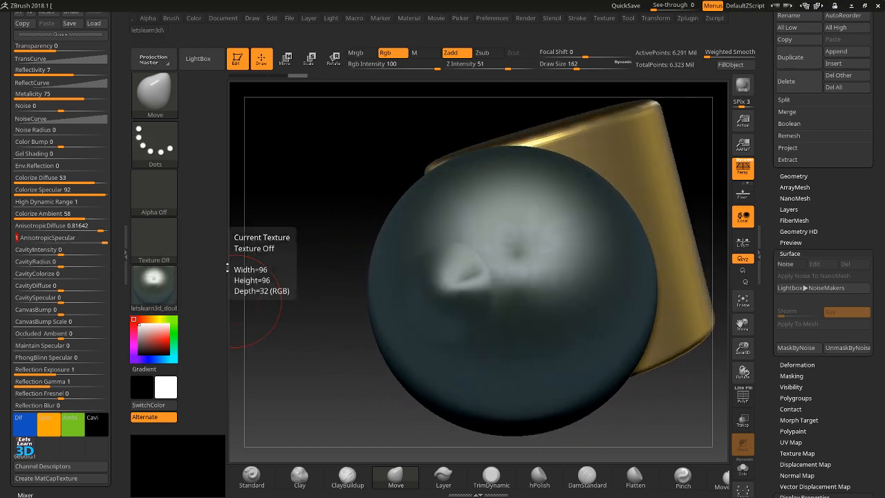
left_click_drag(302, 262, 303, 276)
left_click_drag(99, 238, 27, 228)
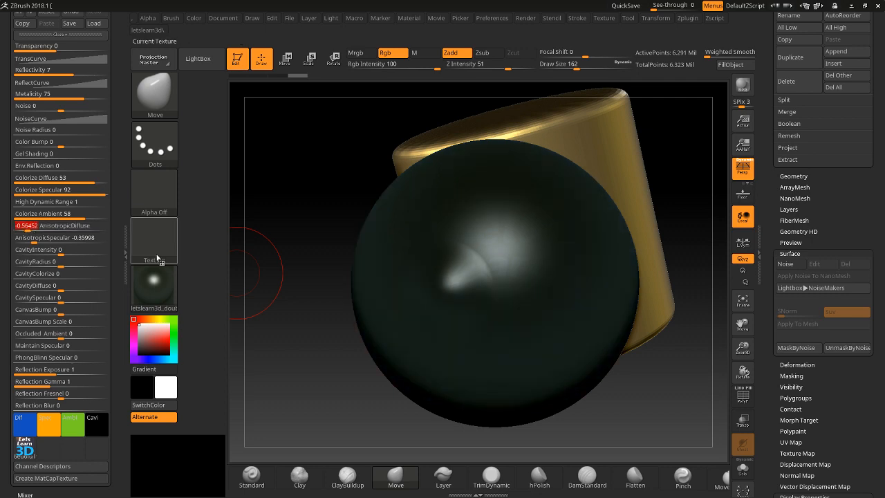
left_click_drag(292, 304, 235, 310)
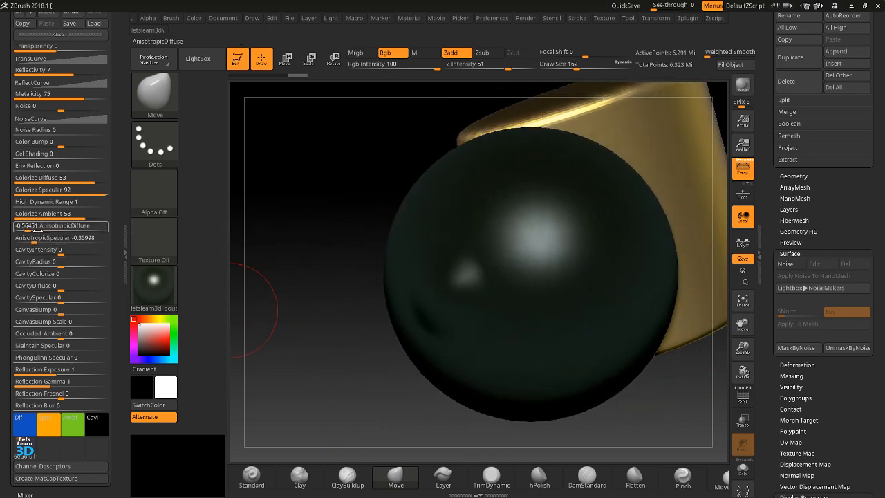
Step: Reset the material's AnisotropicDiffuse and AnisotropicSpecular to 0 and check the highlight from another angle
left_click_drag(32, 229, 60, 240)
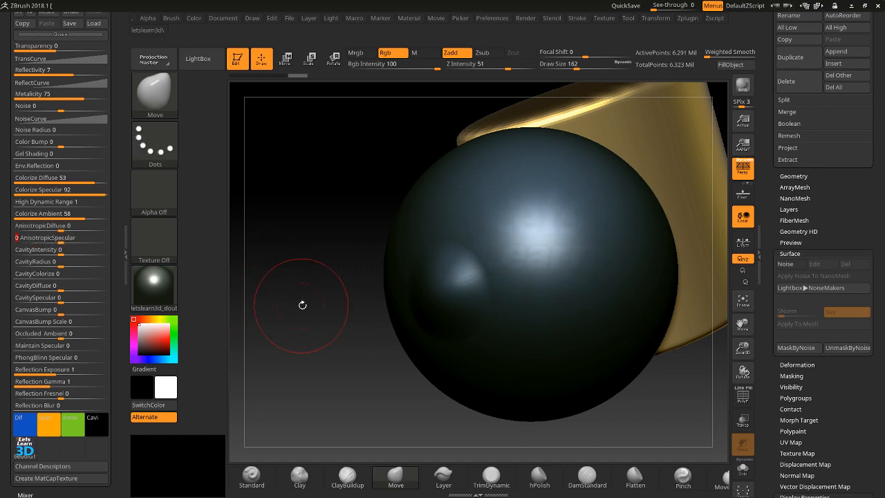
left_click_drag(300, 304, 311, 289)
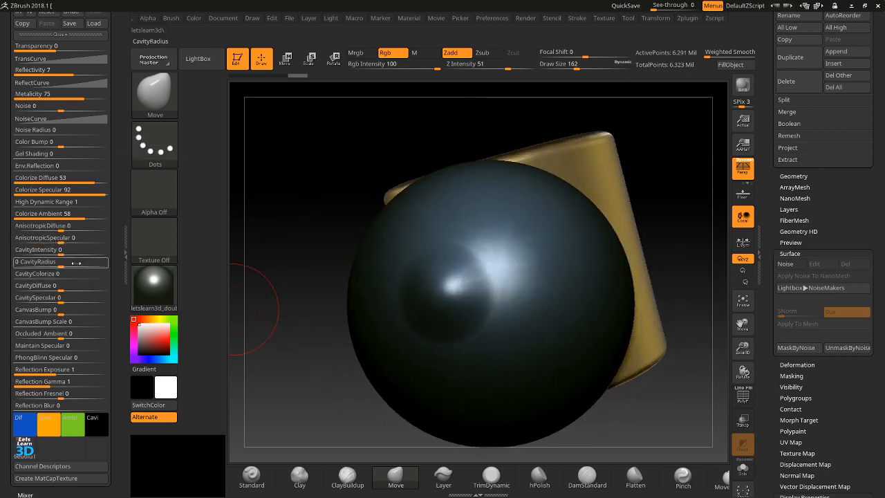
Step: Set CavityIntensity to about 386, CavityRadius to 2, CavityColorize to about 0.6 and CavityDiffuse to about 0.19
left_click(52, 253)
left_click(64, 249)
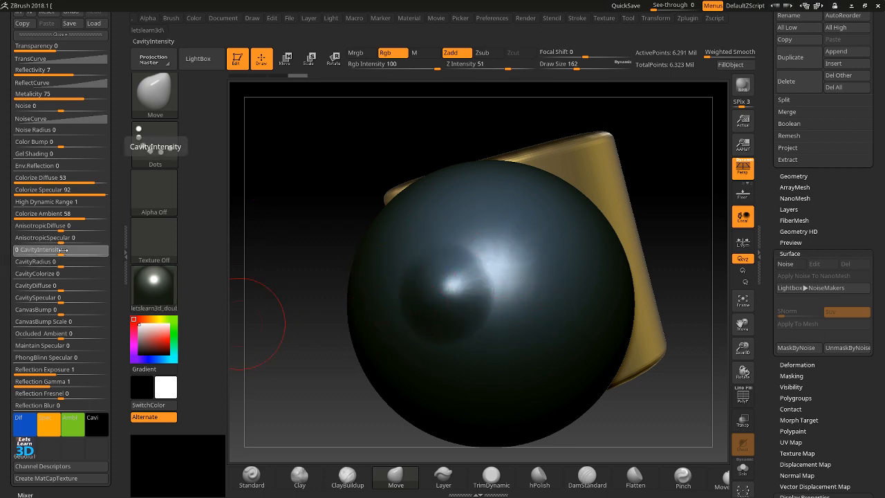
left_click_drag(66, 250, 91, 249)
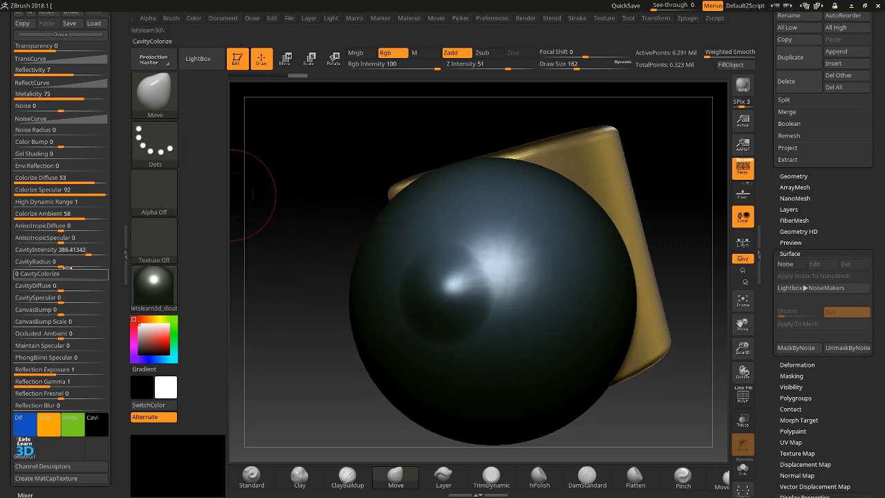
left_click_drag(65, 262, 80, 287)
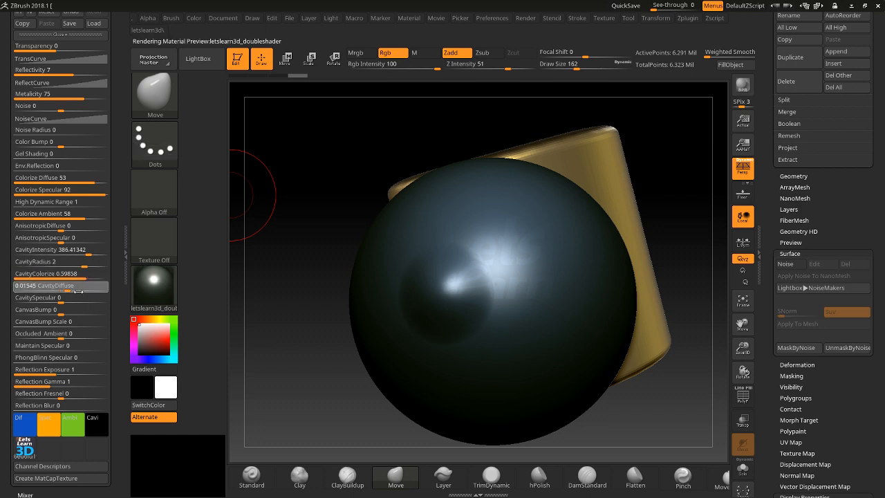
Step: Set the material's cavity colour to a pale cream
left_click(96, 426)
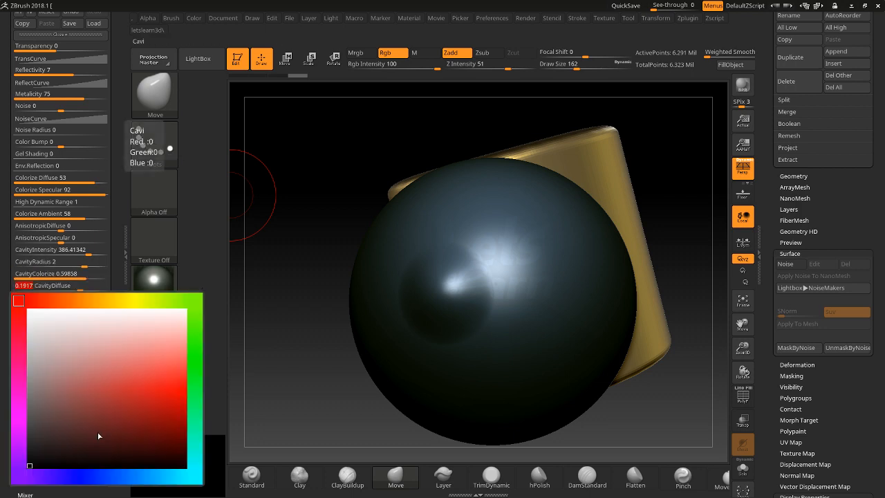
left_click(138, 305)
left_click(166, 336)
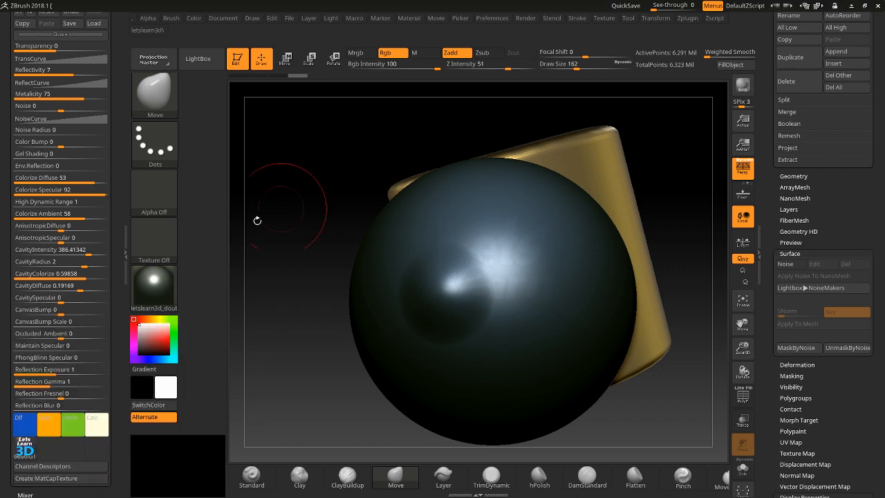
Step: Set CavitySpecular to about 0.26 and CavityDiffuse to 0.5325
left_click_drag(61, 297, 83, 297)
left_click(48, 285)
type("0.5325")
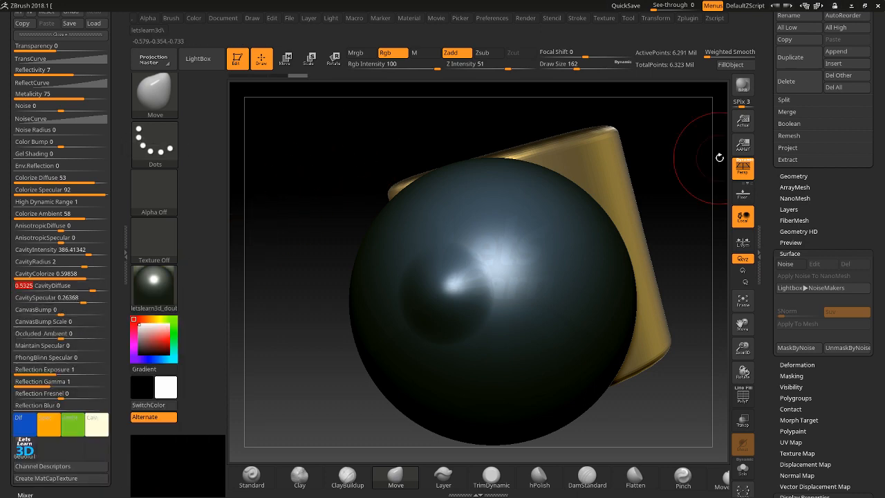
key("Return")
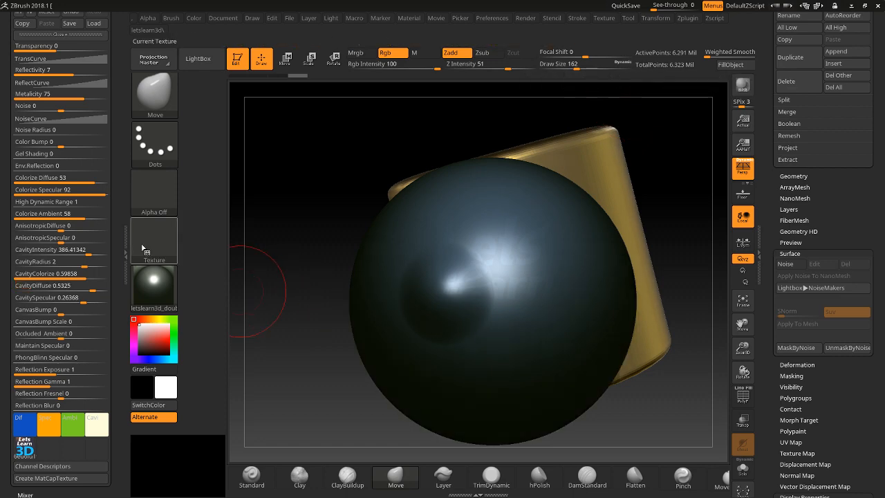
Step: Review the render settings for External Renderer, Render Booleans and Render Properties
left_click_drag(2, 133, 1, 317)
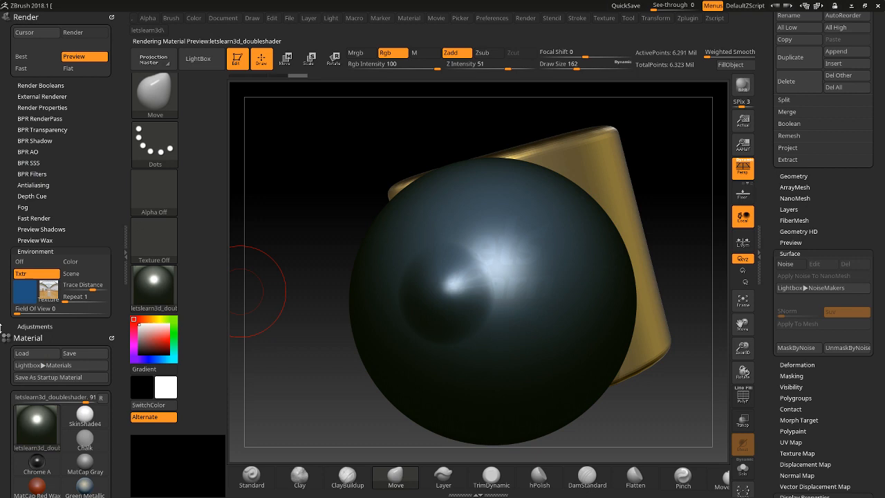
left_click(54, 97)
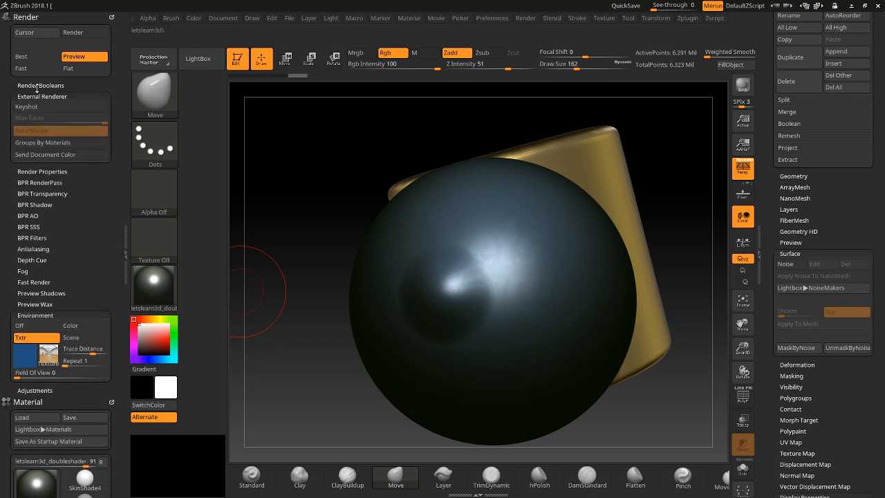
left_click(38, 85)
left_click(38, 85)
left_click(38, 171)
left_click_drag(6, 242, 8, 205)
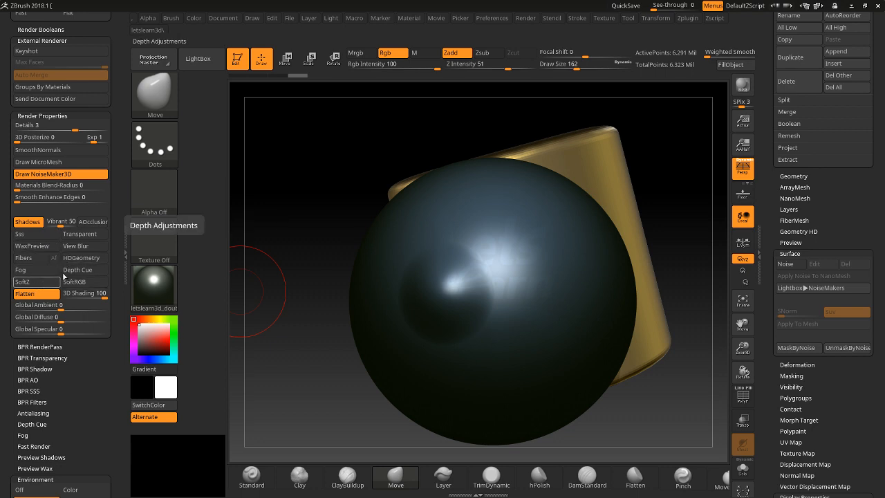
left_click_drag(1, 201, 17, 277)
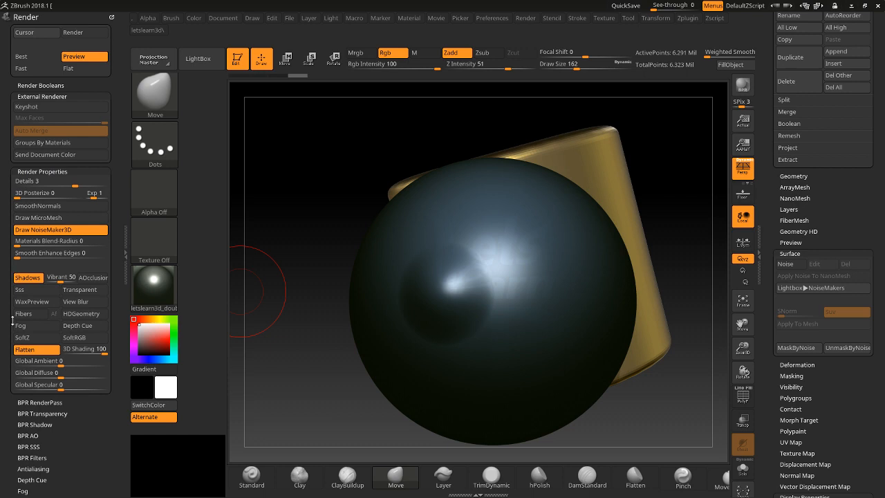
Step: Render the scene in Best quality to examine the cavity shading, then return to the preview and rotate the model
left_click(23, 57)
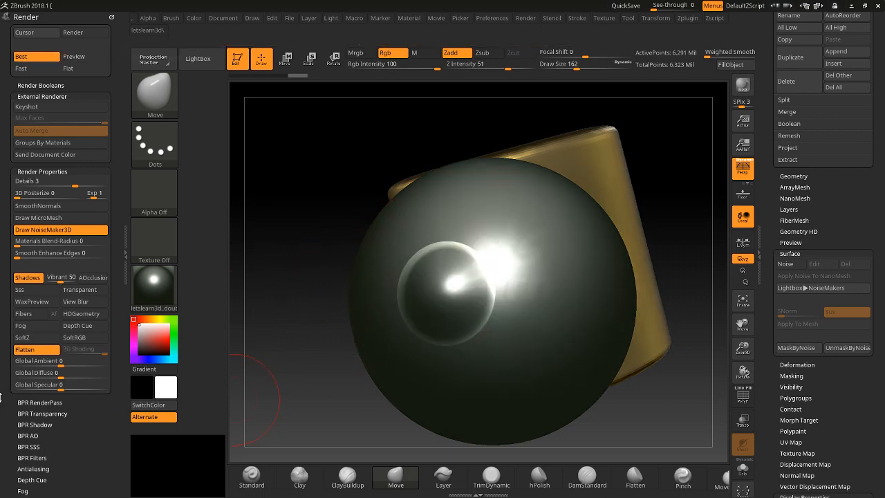
scroll(10, 239, "down", 10)
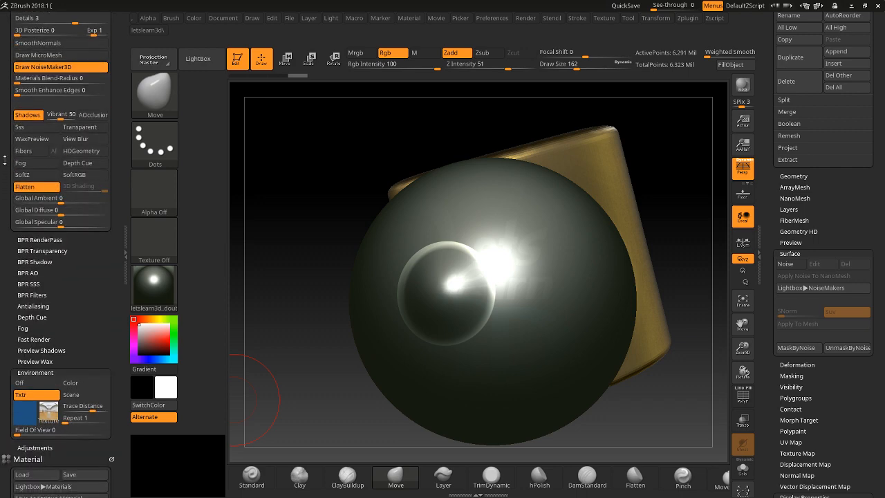
left_click_drag(304, 256, 250, 256)
key("shift+r")
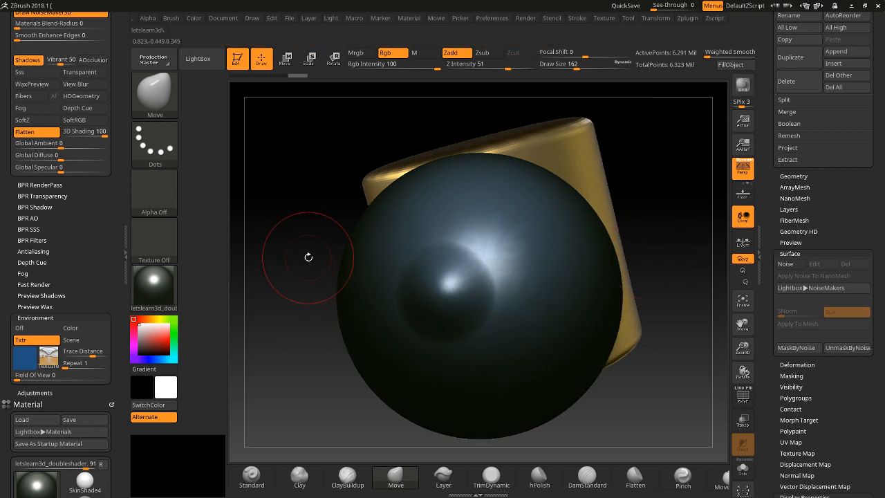
left_click_drag(293, 292, 292, 292)
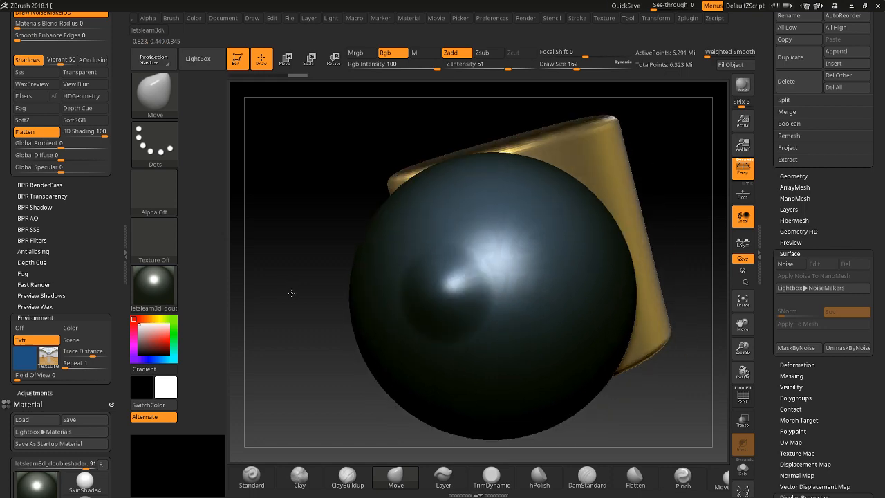
Step: Set the material's CavityColorize to about 0.38
left_click_drag(3, 189, 13, 112)
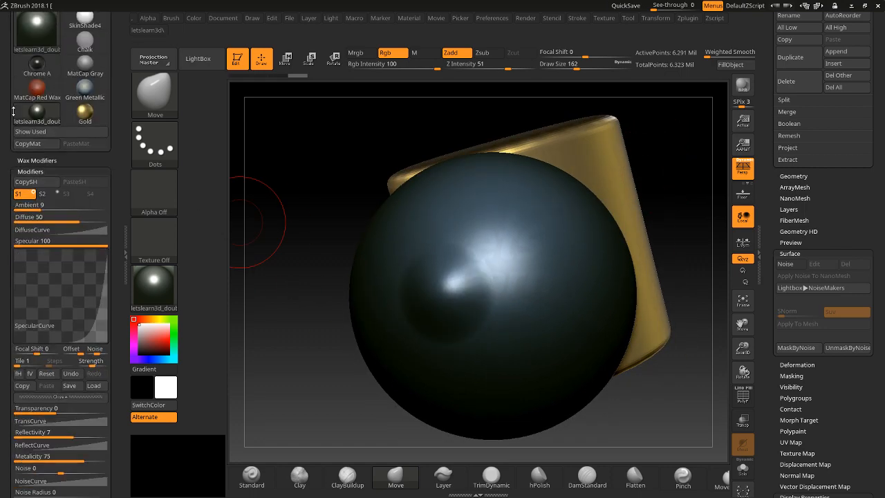
left_click_drag(9, 307, 19, 210)
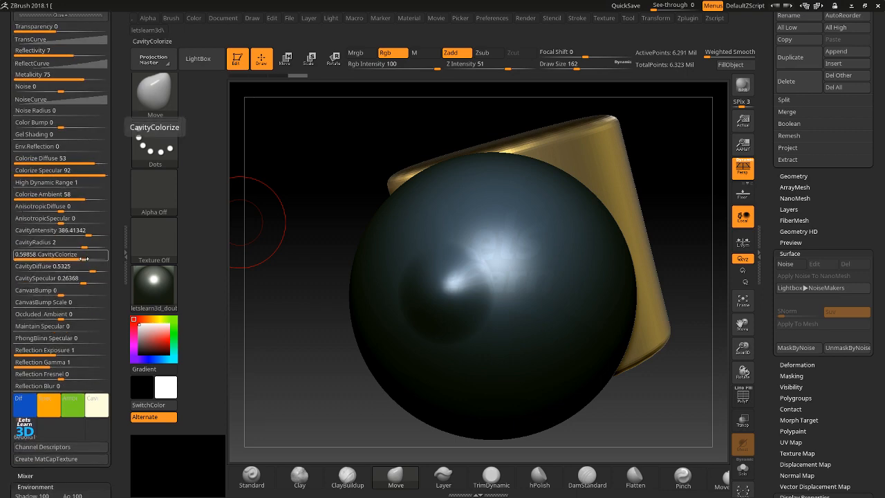
mouse_move(83, 258)
left_mouse_down()
mouse_move(51, 255)
mouse_move(72, 255)
left_mouse_up()
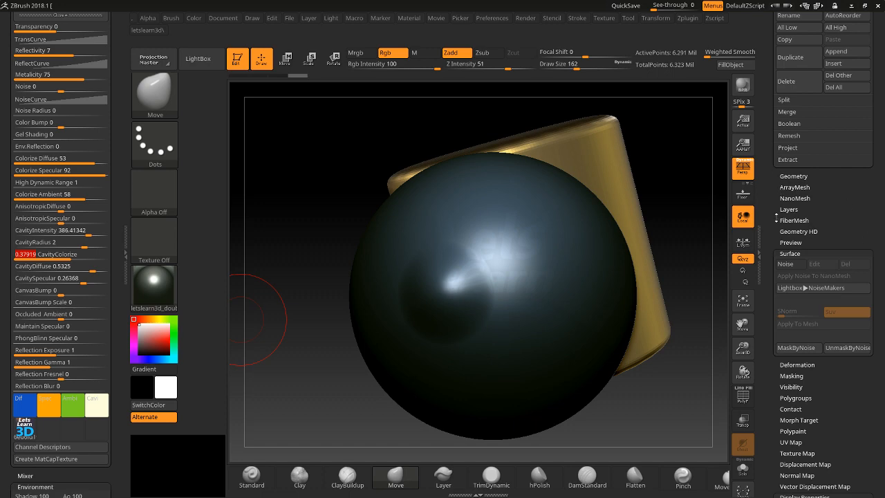
Step: Apply surface noise to the sphere with NoiseMaker, using a noise scale of about 55.9
left_click(786, 264)
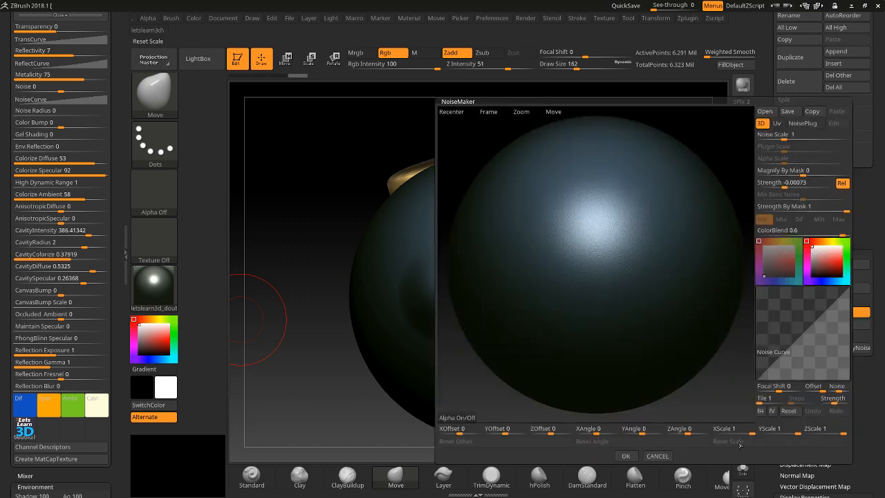
left_click_drag(795, 135, 826, 136)
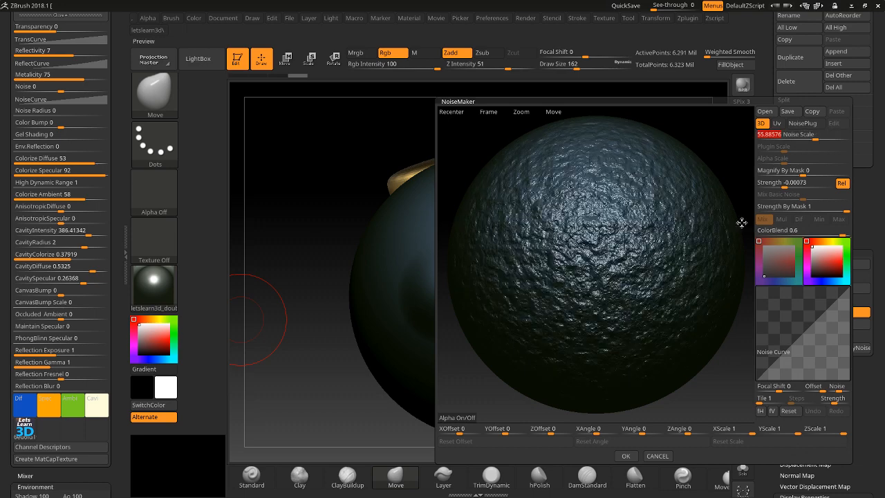
left_click(624, 457)
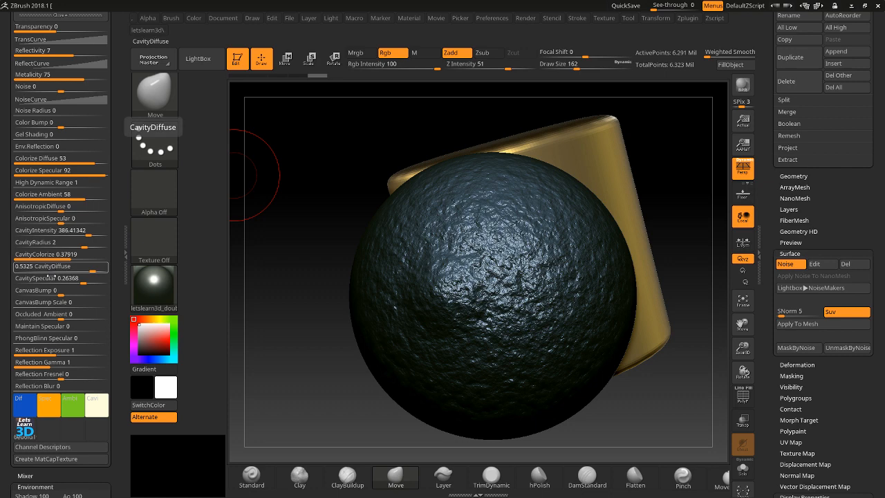
Step: Set CavitySpecular to about 0.52 and the cavity colour to magenta, checking the result with a BPR render
left_click_drag(69, 278, 90, 278)
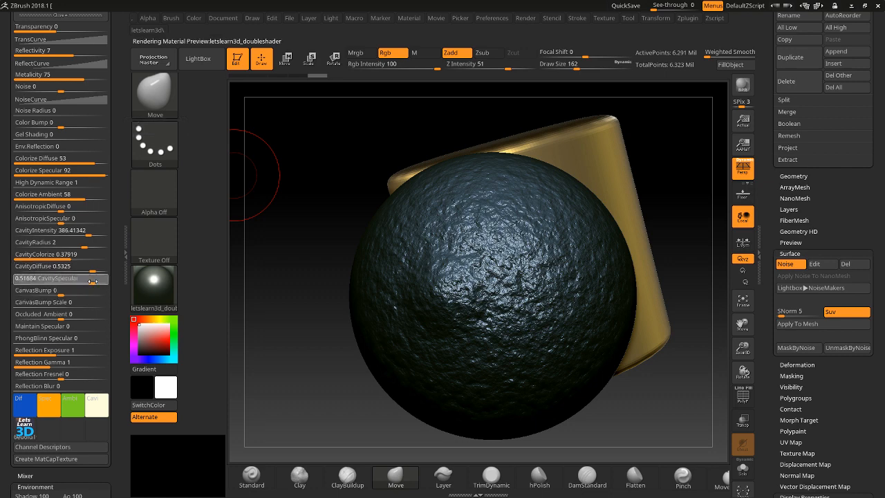
left_click(98, 411)
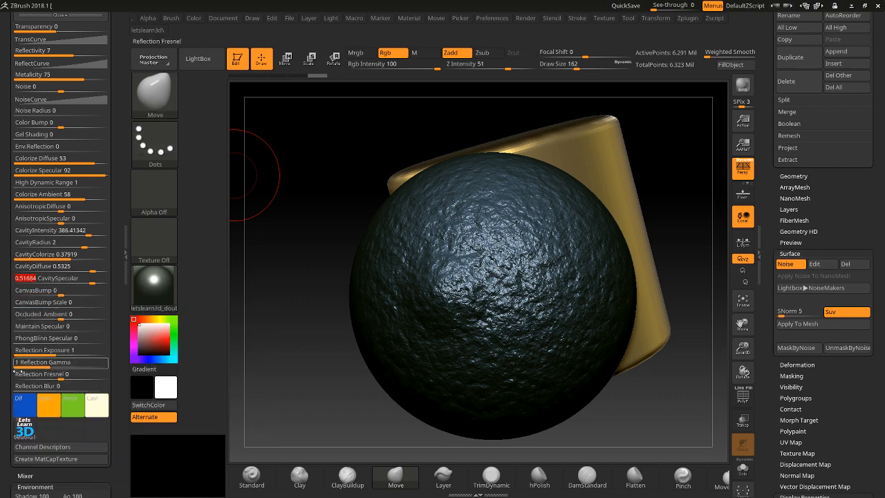
left_click(96, 404)
left_click(19, 399)
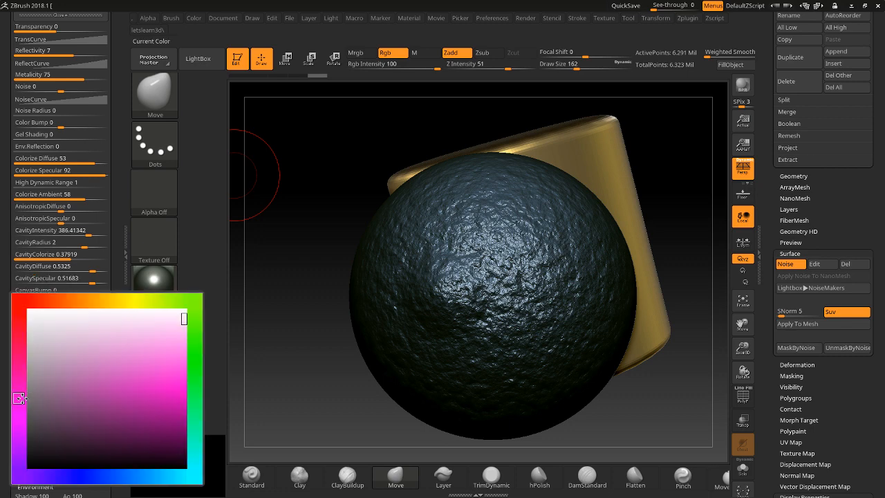
left_click(184, 397)
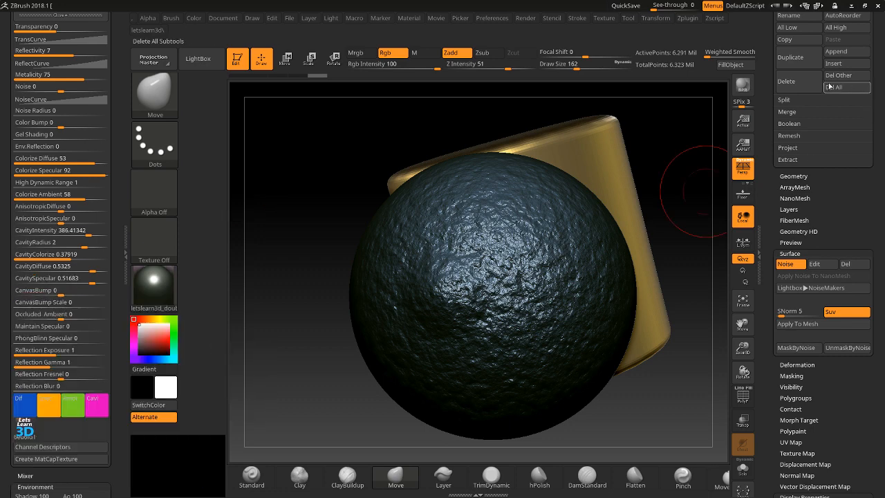
left_click(750, 82)
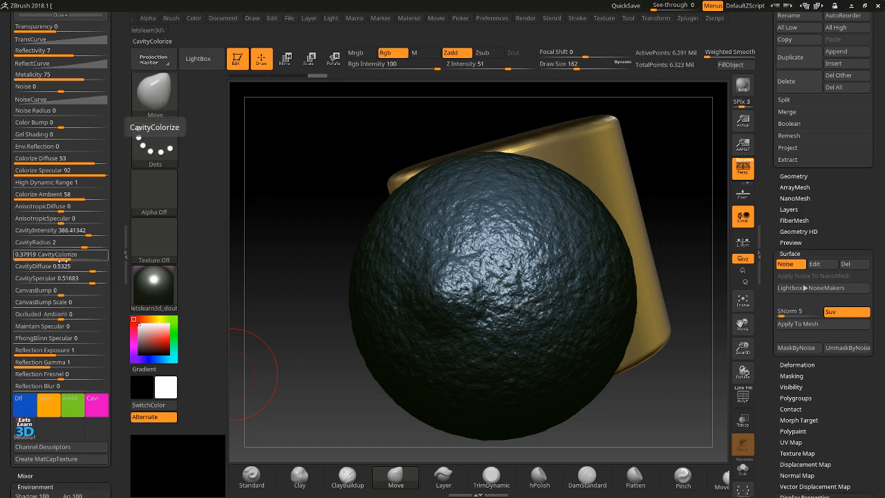
Step: Set CavityColorize to 1 and CavityIntensity to 1000, running a BPR render after each change
left_click_drag(61, 254, 112, 265)
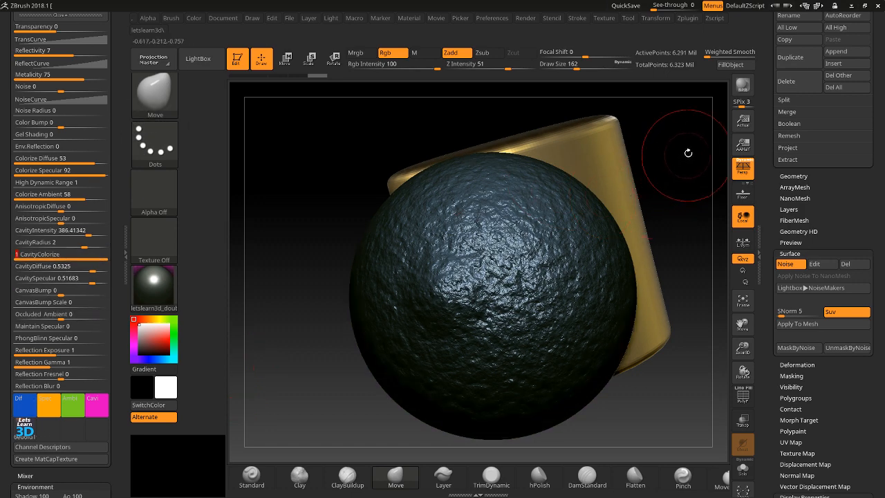
left_click(742, 86)
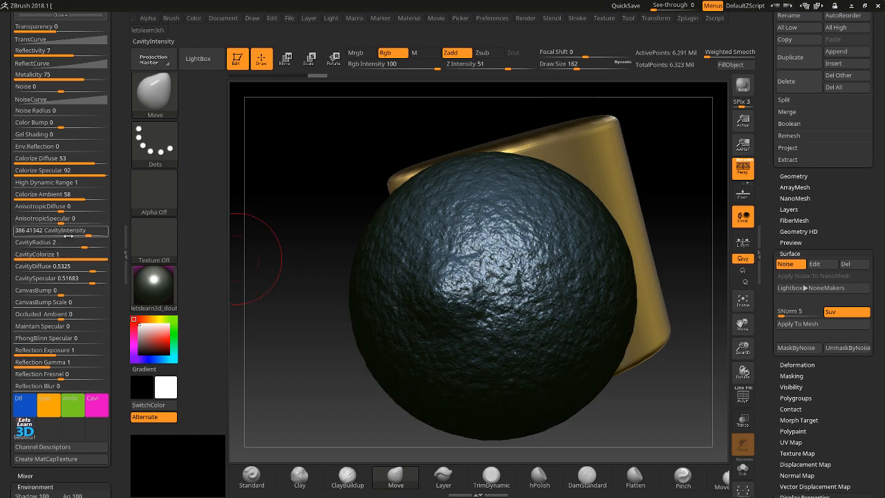
left_click_drag(76, 233, 109, 233)
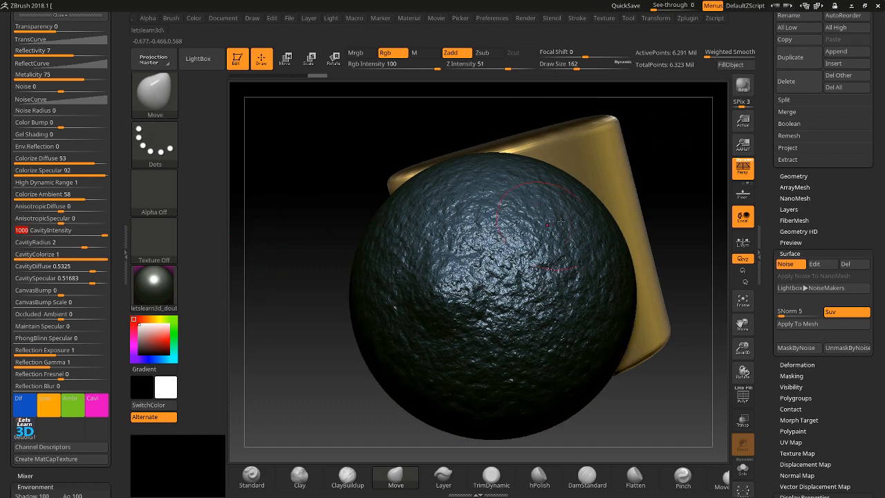
left_click(742, 86)
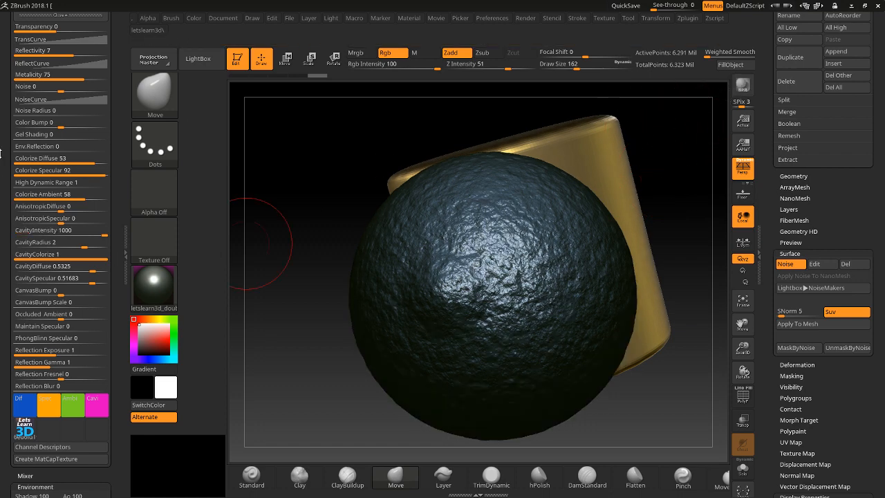
Step: Render the noisy sphere in Best quality to check the current cavity settings
left_click_drag(9, 97, 16, 221)
left_click(22, 56)
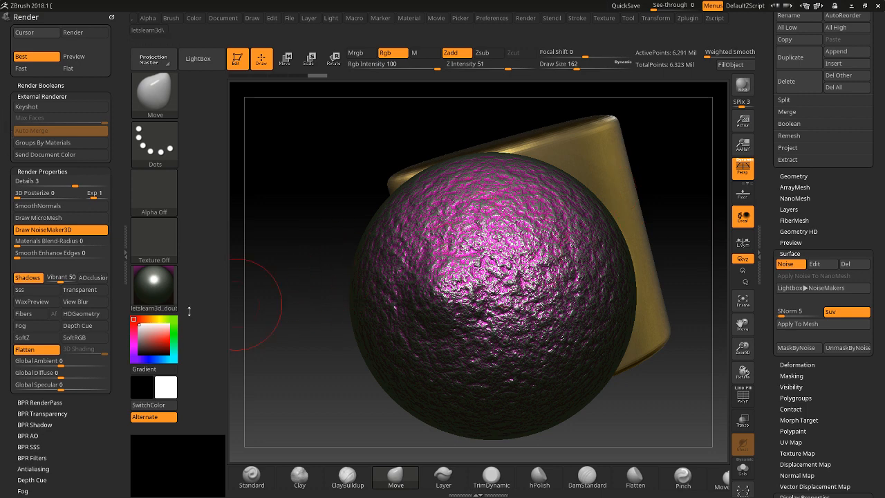
Step: Set CavityIntensity to about 123.4, CavityColorize to about 0.27 and CavitySpecular to about 0.04
left_click_drag(5, 246, 16, 161)
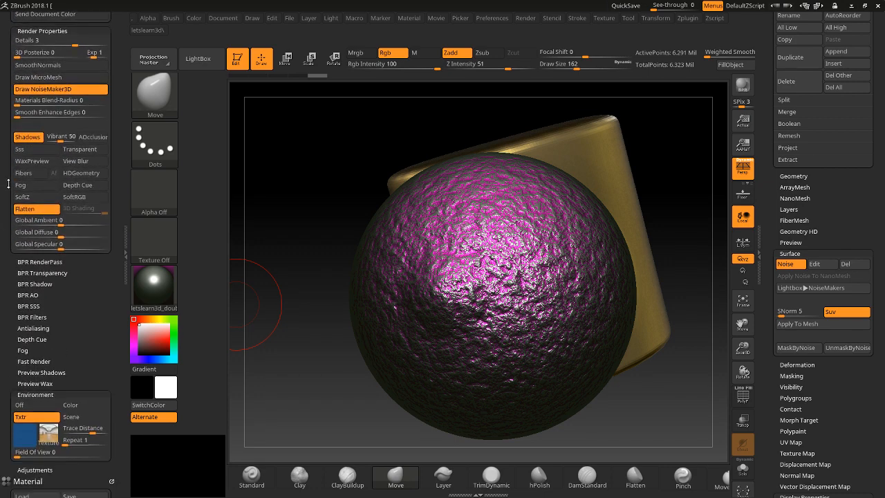
left_click_drag(11, 334, 1, 163)
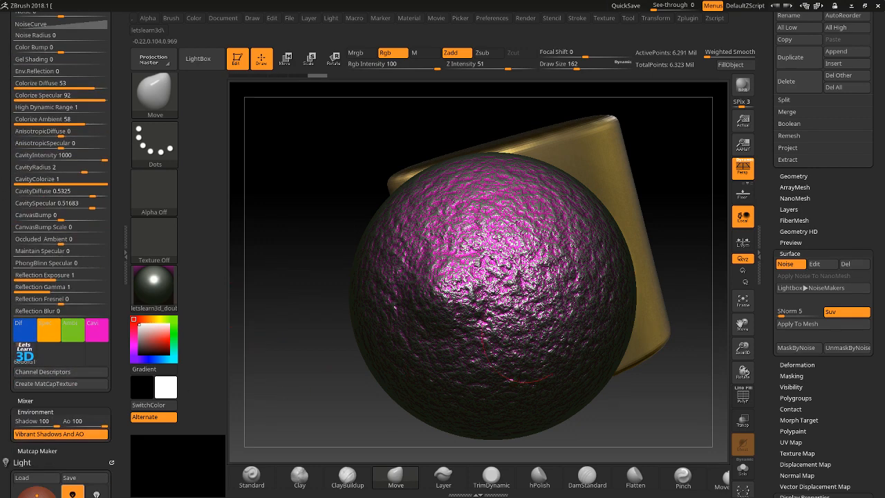
left_click_drag(1, 204, 2, 220)
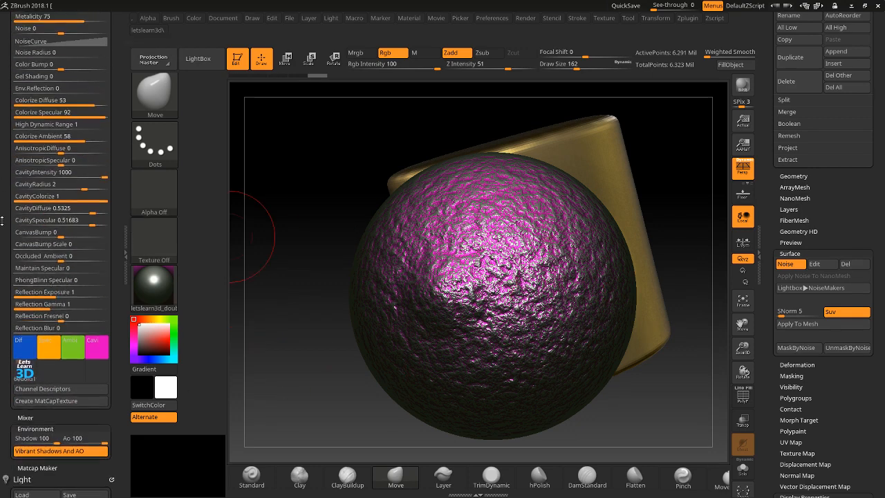
left_click(76, 174)
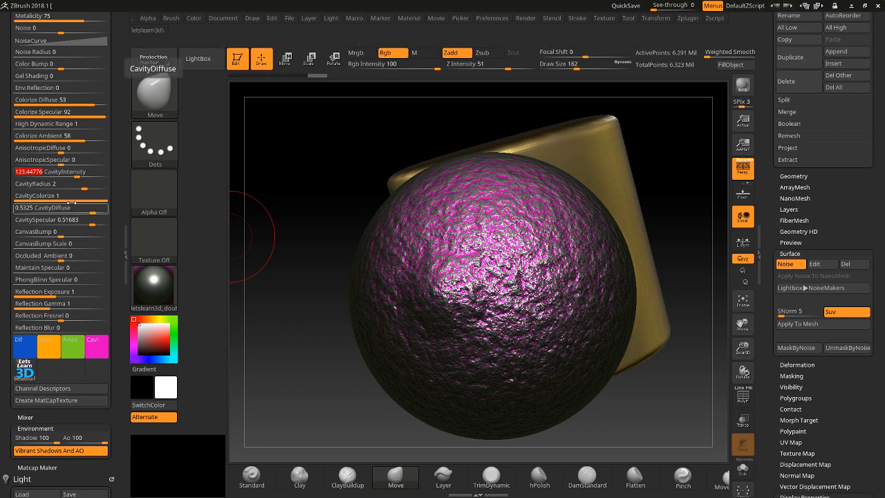
left_click_drag(72, 199, 78, 200)
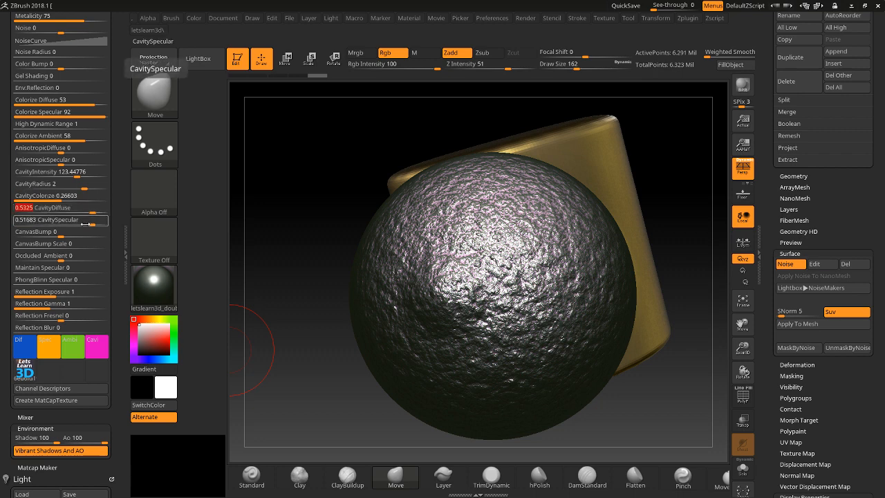
left_click_drag(81, 223, 70, 224)
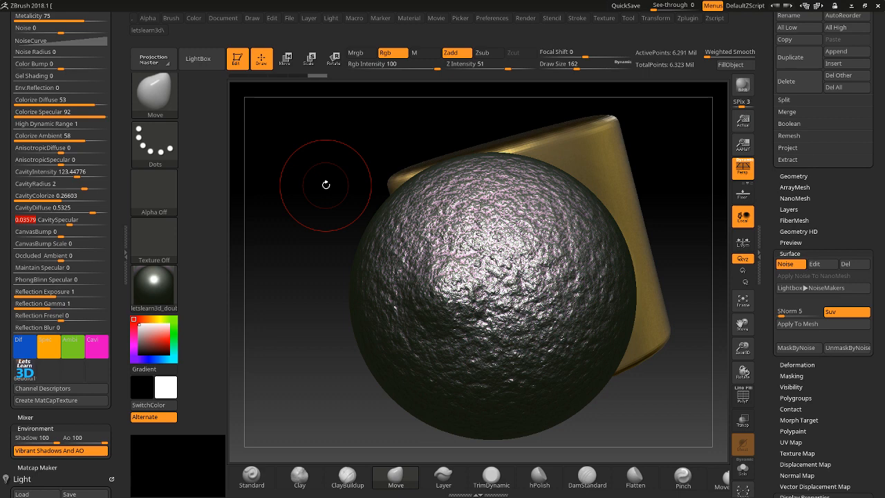
Step: Check the softened cavity effect on the sphere with a BPR render and a Best-quality render
left_click_drag(325, 184, 313, 201)
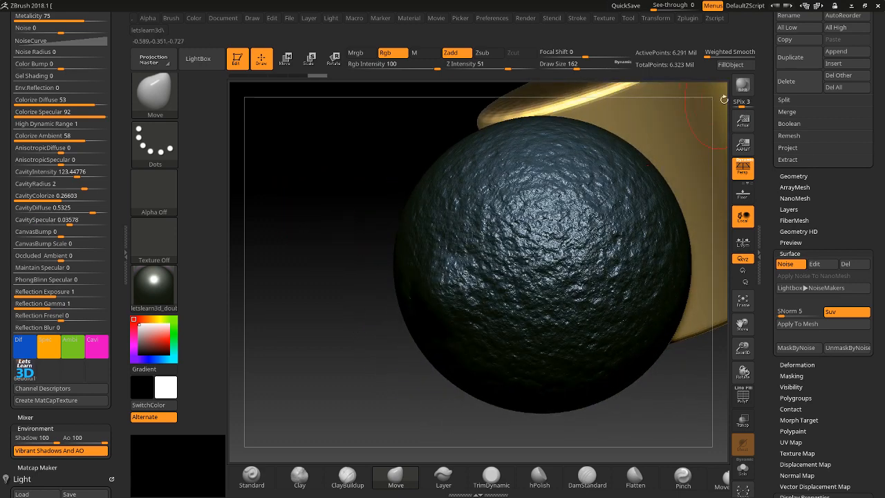
left_click(742, 84)
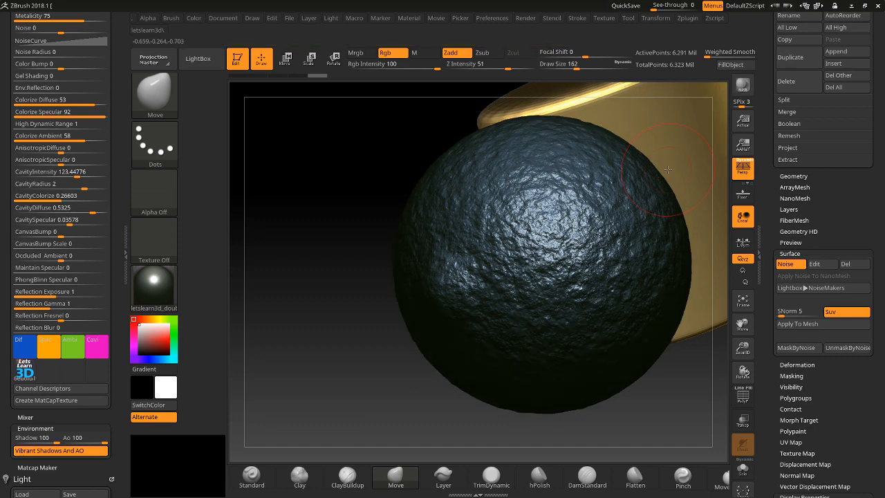
scroll(3, 91, "down", 5)
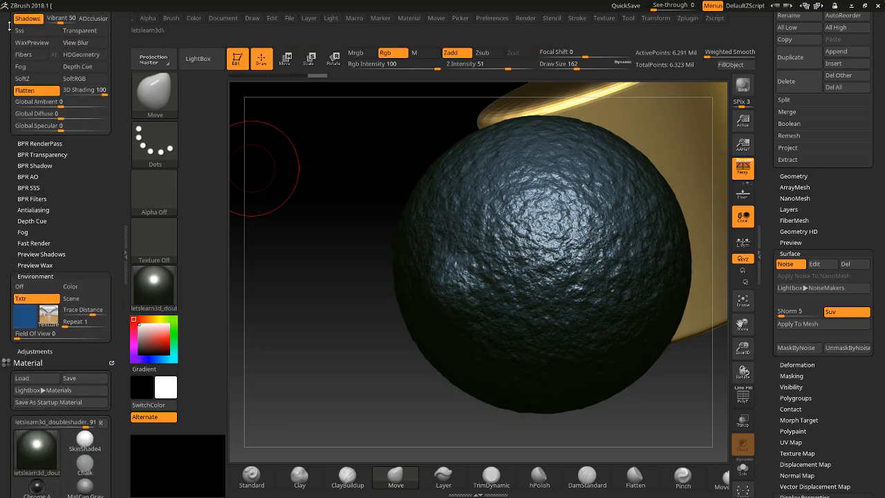
scroll(10, 31, "up", 5)
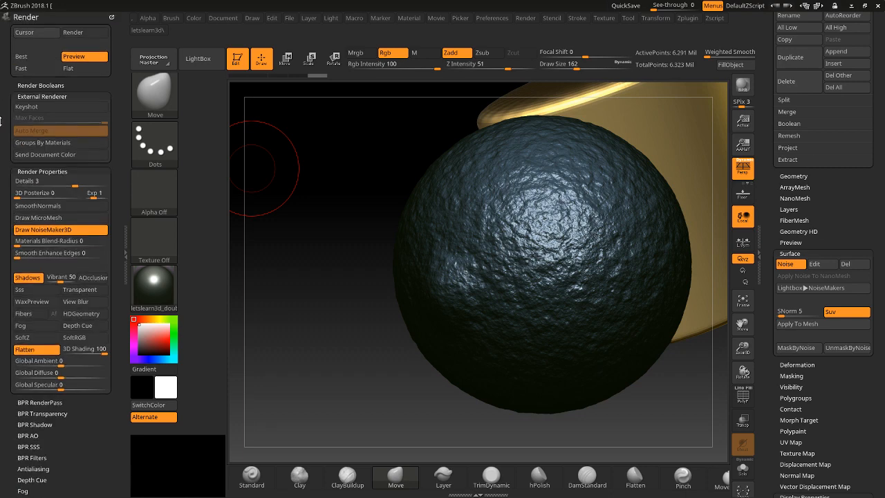
left_click(26, 60)
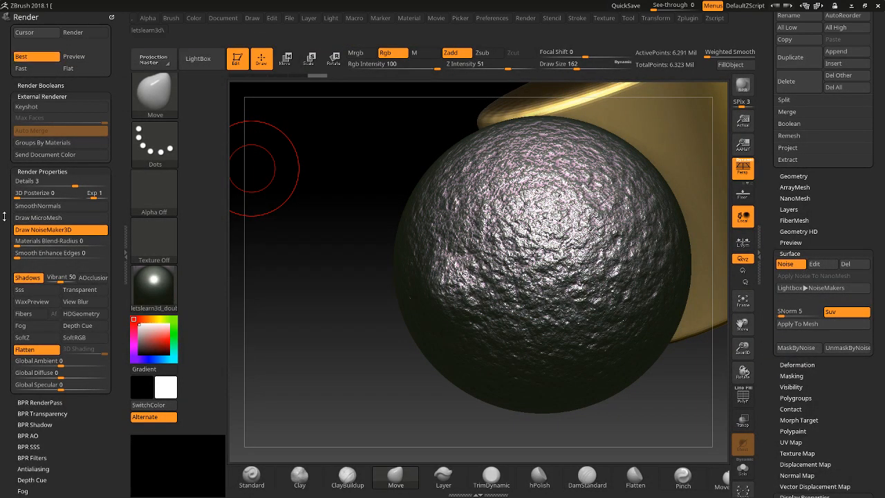
Step: Reset the material's CavityColorize, CavityDiffuse, CavitySpecular, CavityIntensity and CavityRadius to 0
left_click_drag(4, 217, 4, 35)
left_click_drag(382, 386, 378, 386)
left_click_drag(2, 387, 3, 76)
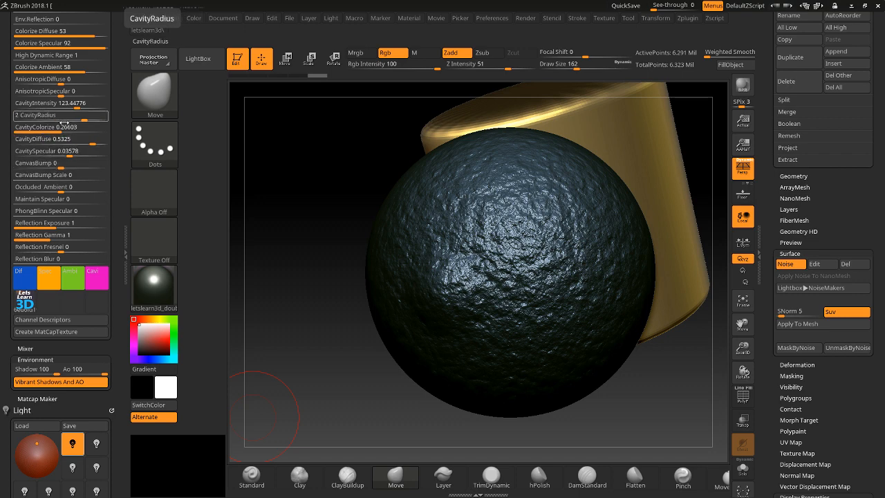
scroll(52, 148, "up", 2)
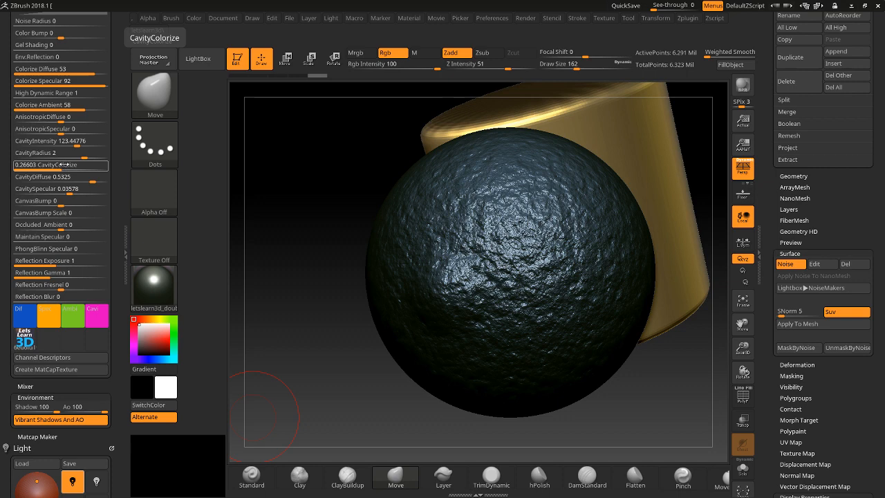
left_click_drag(64, 164, 83, 166)
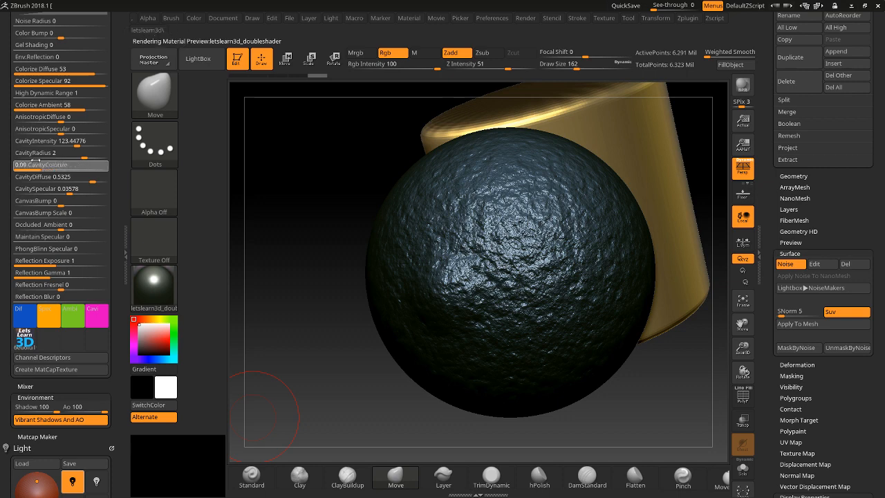
left_click_drag(19, 162, 11, 161)
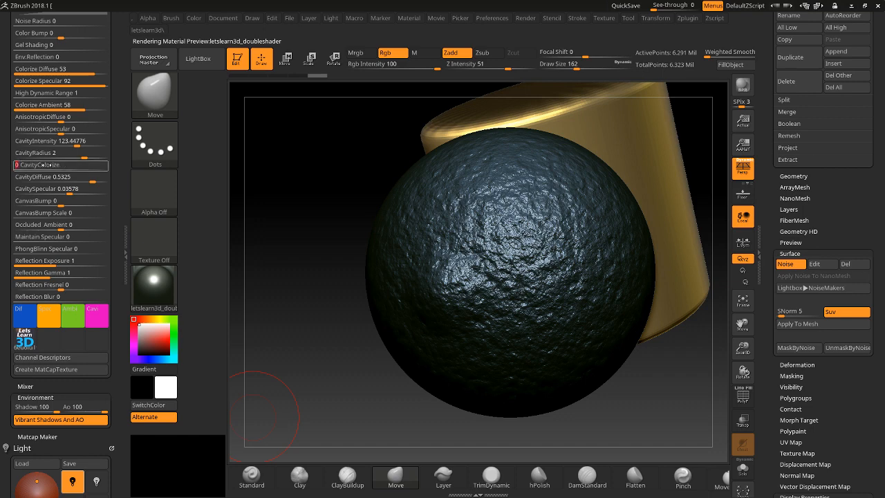
left_click_drag(84, 177, 64, 191)
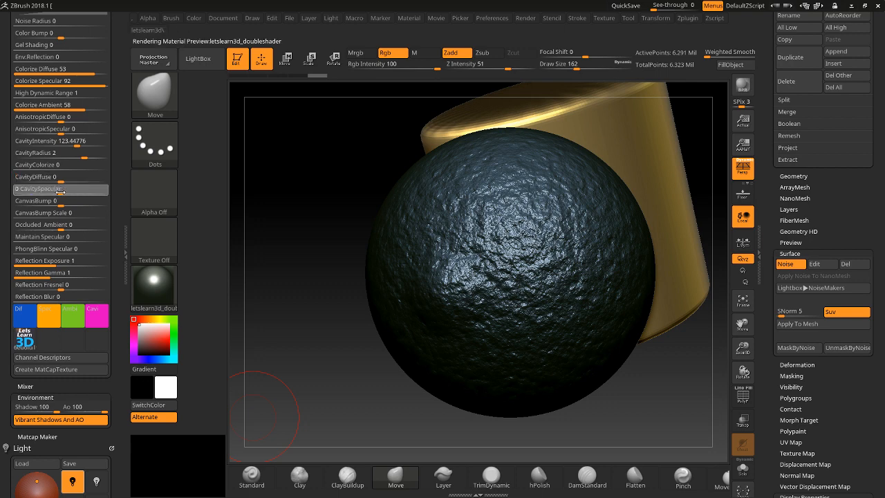
left_click_drag(60, 192, 62, 191)
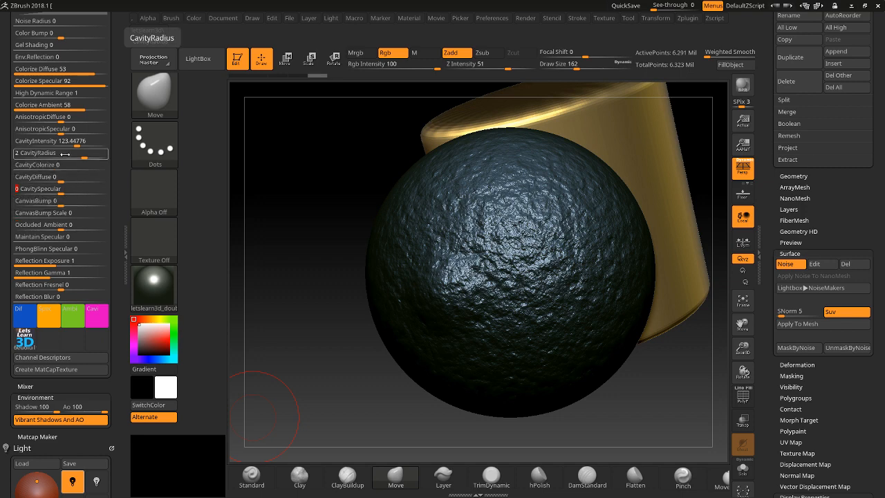
left_click_drag(77, 147, 52, 153)
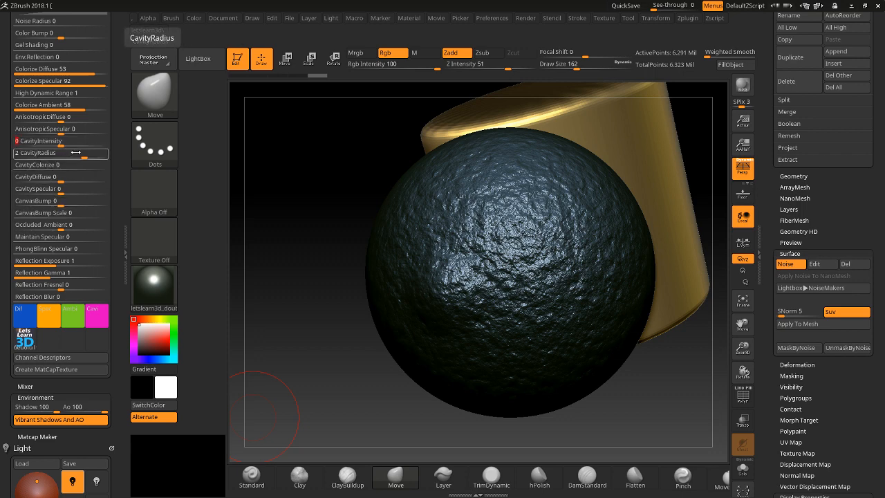
left_click_drag(81, 155, 61, 155)
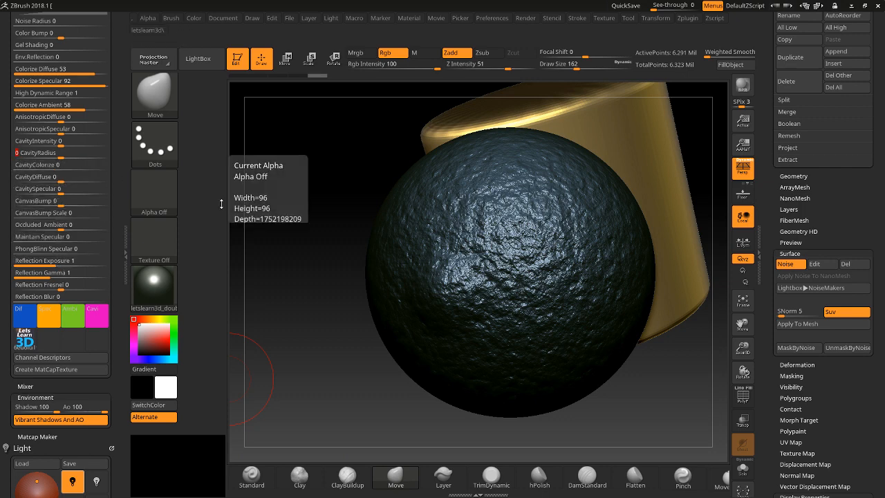
Step: Set the material's Occluded Ambient to about 0.88 and run a BPR render
mouse_move(271, 230)
left_mouse_down()
mouse_move(273, 259)
mouse_move(297, 266)
mouse_move(272, 228)
left_mouse_up()
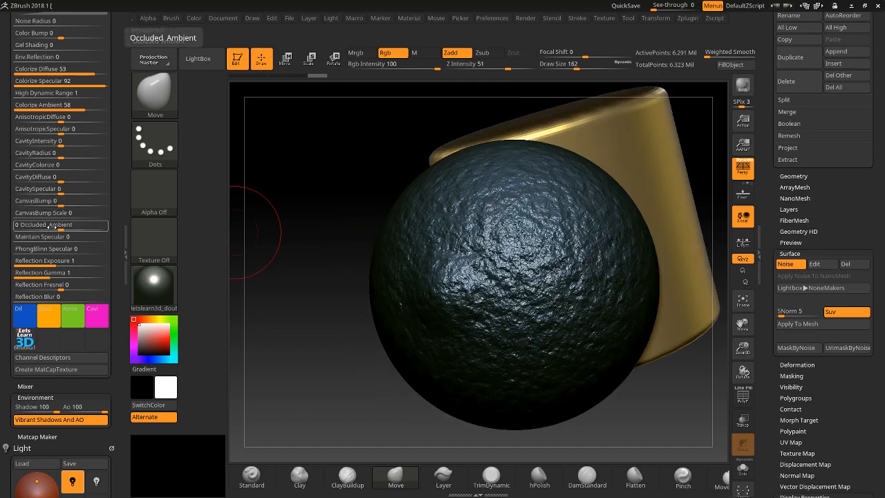
key("ctrl")
left_click_drag(60, 225, 95, 225)
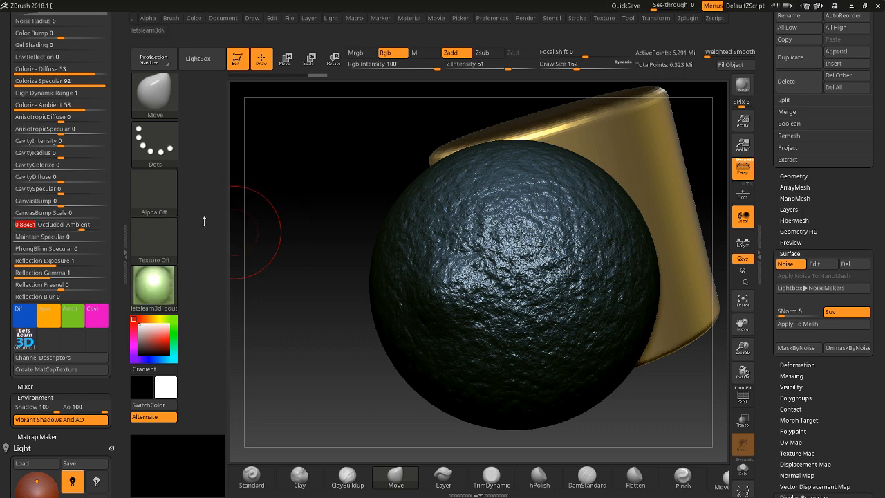
left_click_drag(277, 224, 622, 138)
left_click(741, 86)
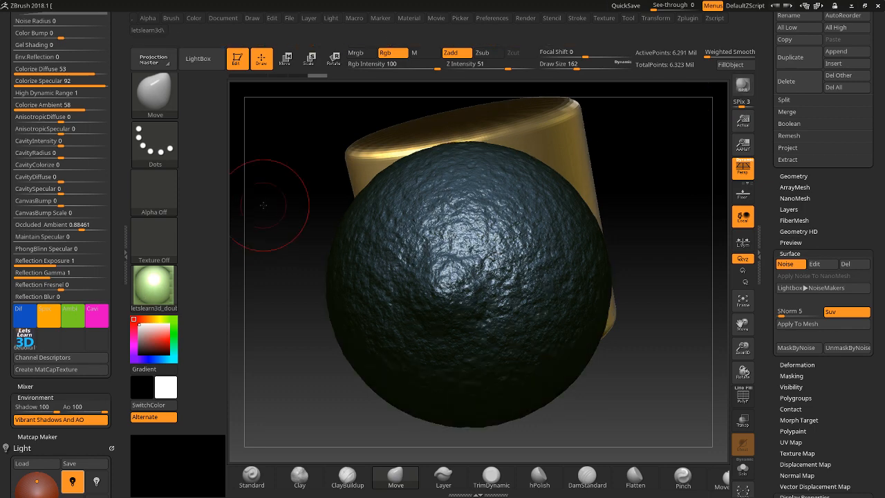
Step: Render the sphere in Best quality to examine the Occluded Ambient effect
left_click_drag(273, 198, 260, 205)
left_click_drag(3, 146, 5, 324)
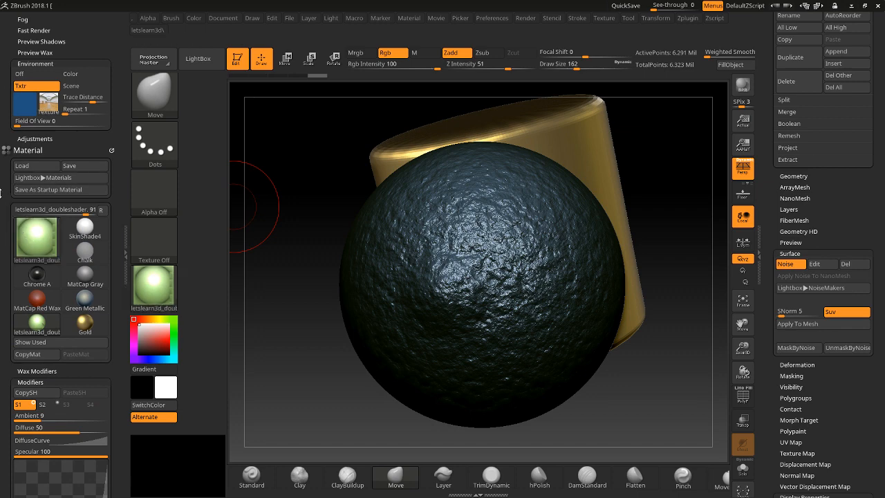
left_click_drag(2, 120, 3, 24)
left_click_drag(5, 55, 2, 214)
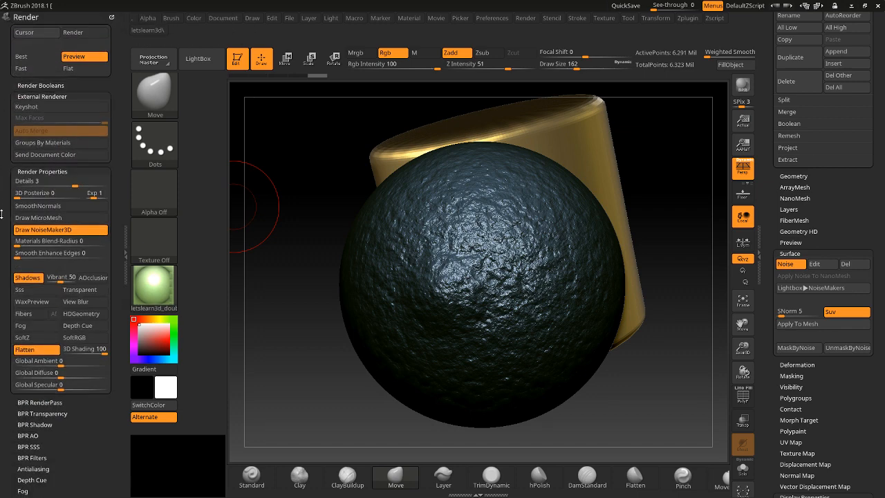
left_click(19, 55)
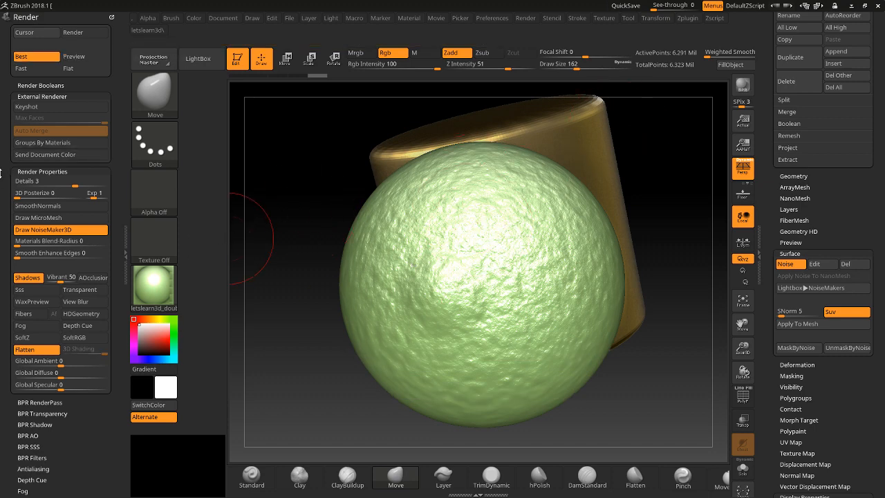
Step: Reset the material's Occluded Ambient to 0
left_click_drag(349, 203, 318, 201)
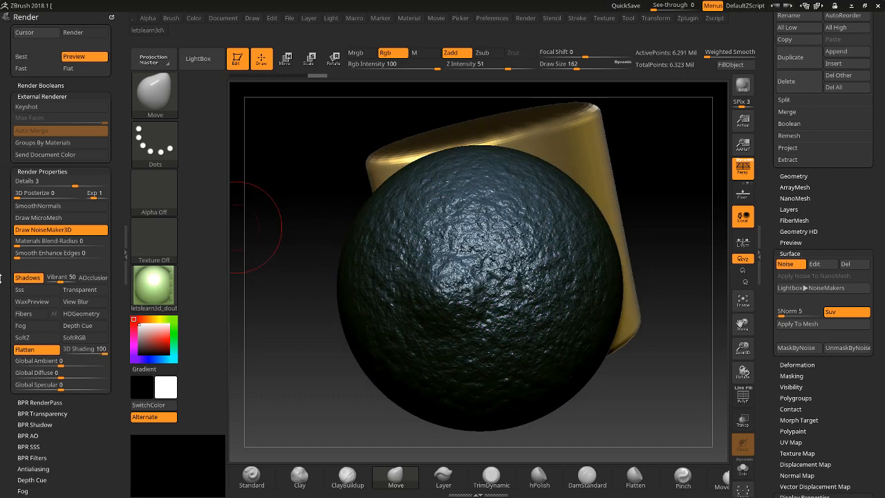
left_click_drag(1, 227, 1, 102)
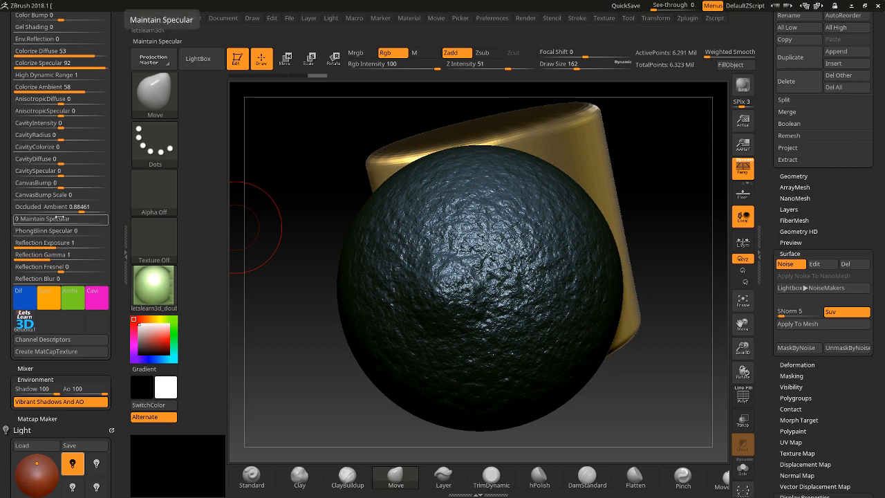
left_click_drag(73, 207, 56, 207)
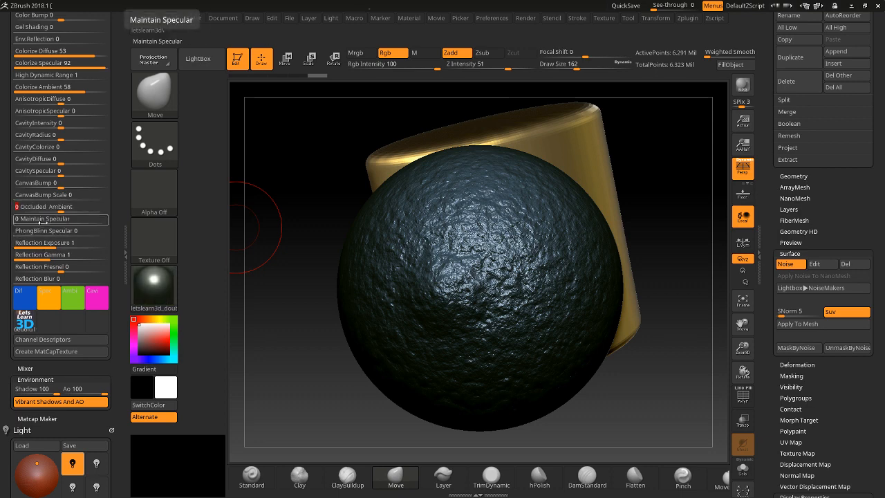
Step: Try Maintain Specular at about 0.18, then raise it to about 0.61
mouse_move(47, 219)
left_mouse_down()
mouse_move(98, 218)
mouse_move(32, 223)
mouse_move(53, 218)
left_mouse_up()
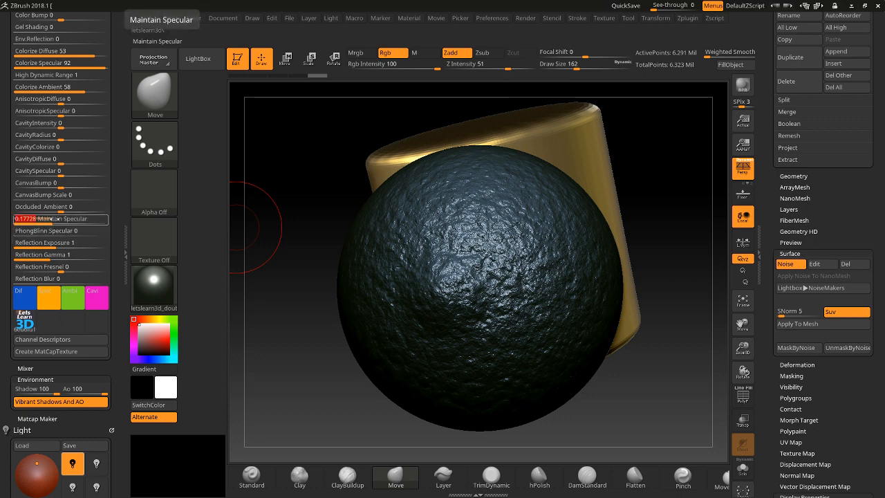
key("ctrl")
left_click_drag(51, 222, 87, 221)
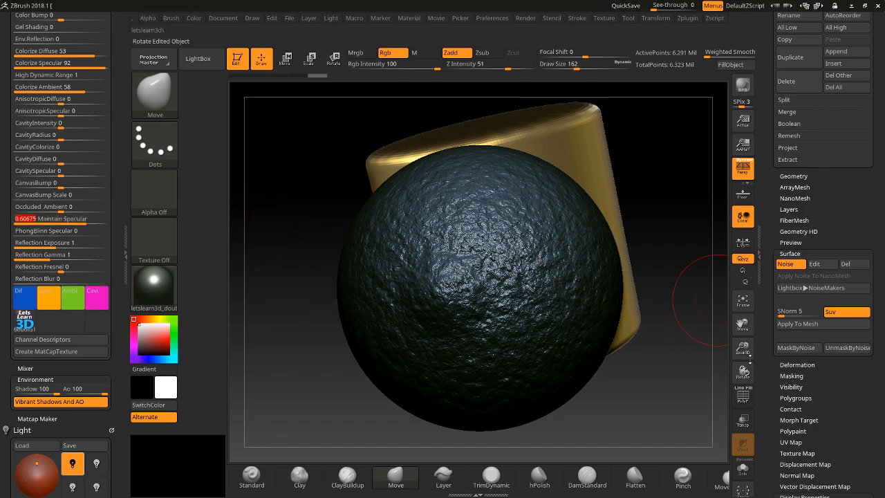
Step: Set Maintain Specular to about 0.24 while examining the noisy surface up close
left_click_drag(744, 350, 702, 444)
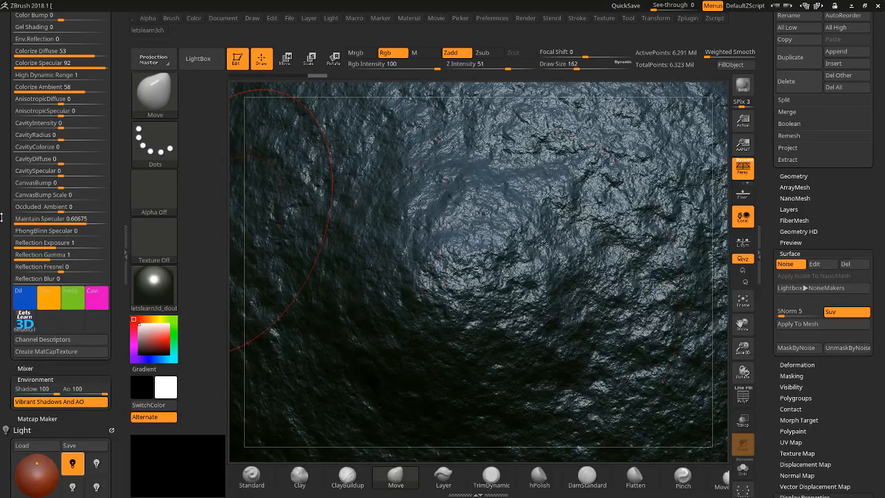
left_click(34, 220)
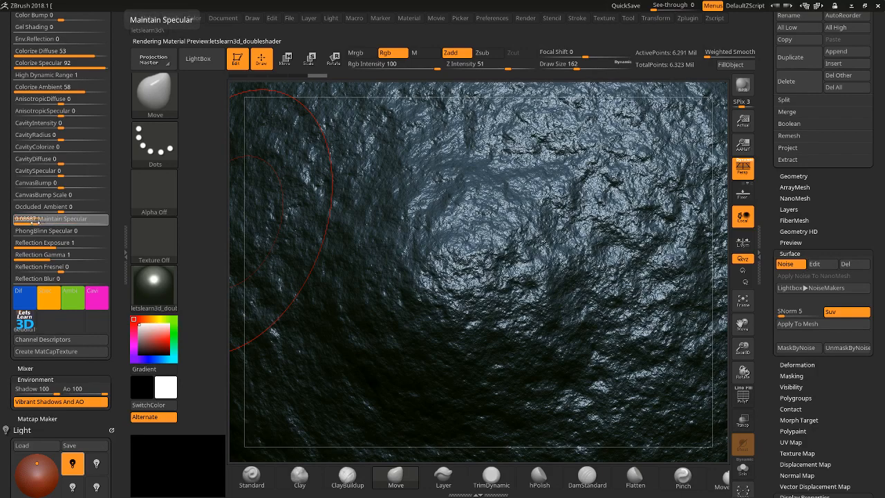
left_click_drag(35, 222, 59, 221)
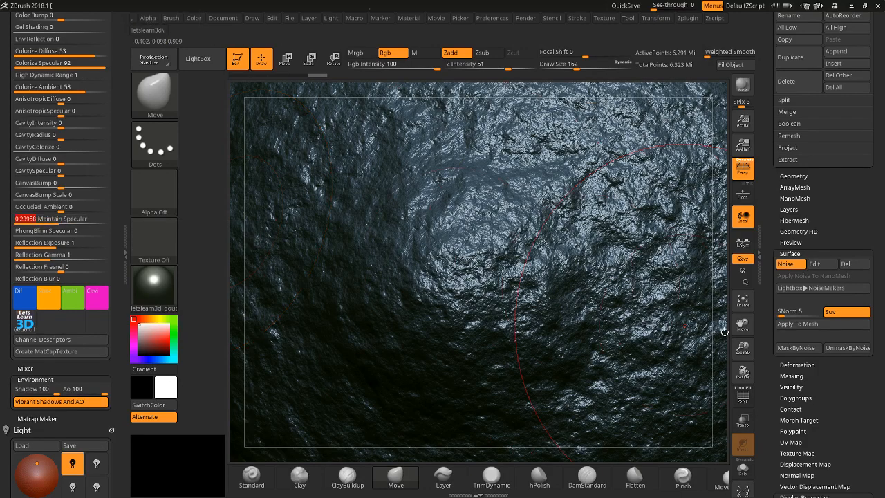
left_click_drag(753, 345, 709, 273)
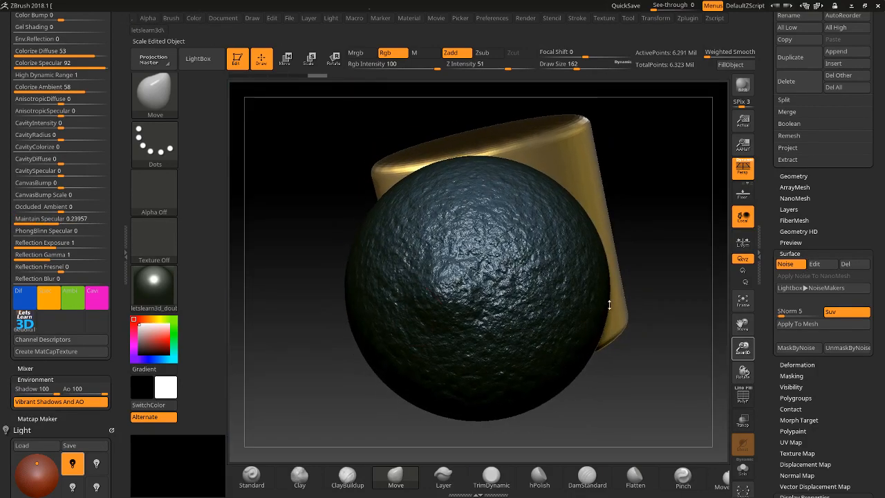
Step: Change the material's diffuse colour to red and its specular colour to pure blue, checking the noisy surface up close
left_click(23, 299)
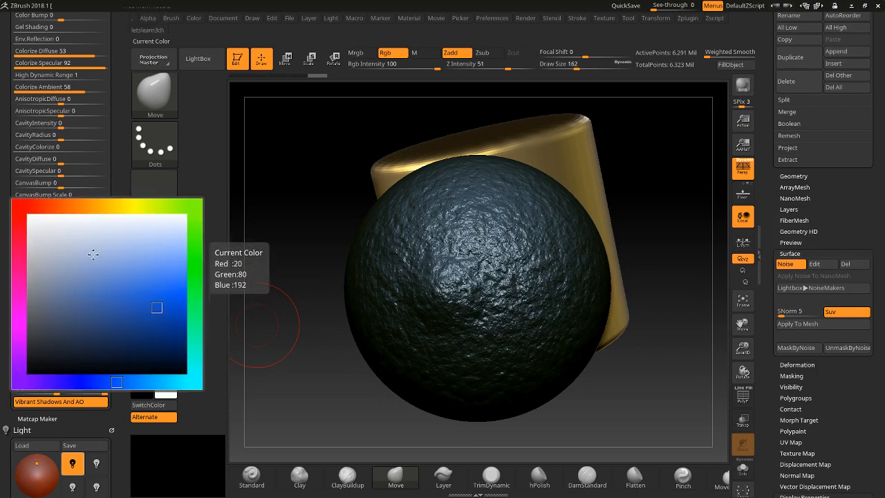
left_click(39, 206)
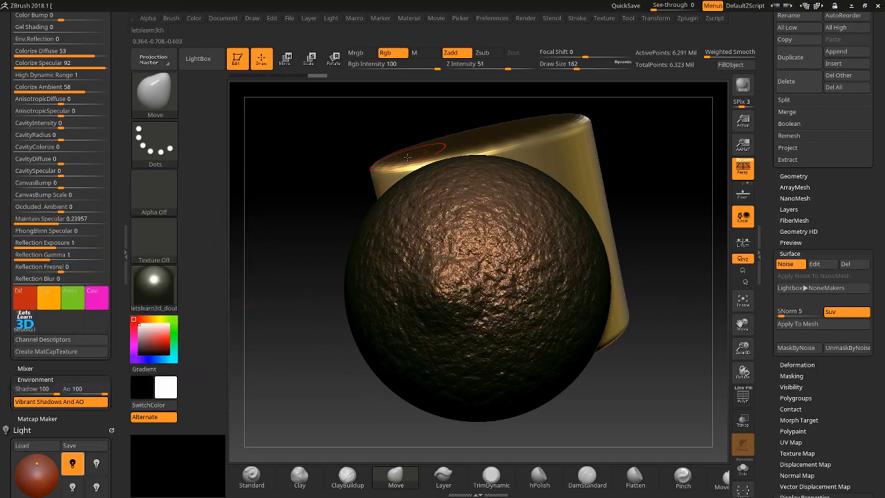
left_click(48, 306)
left_click(50, 308)
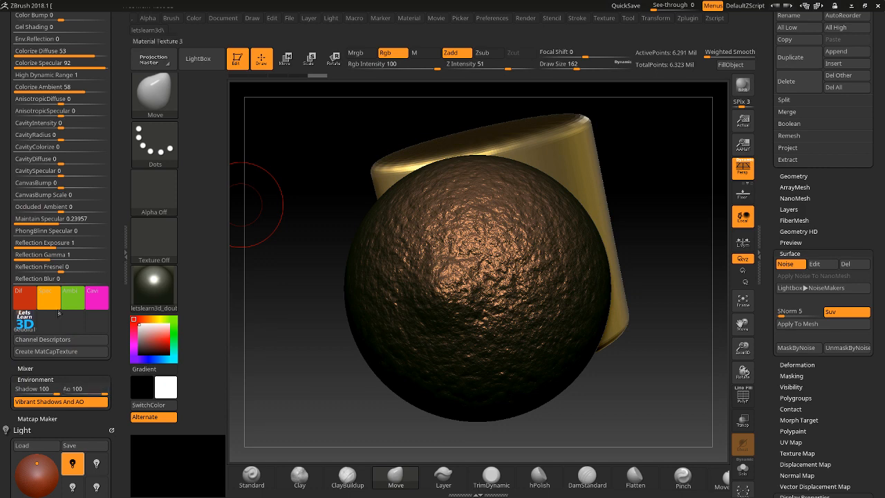
left_click(48, 299)
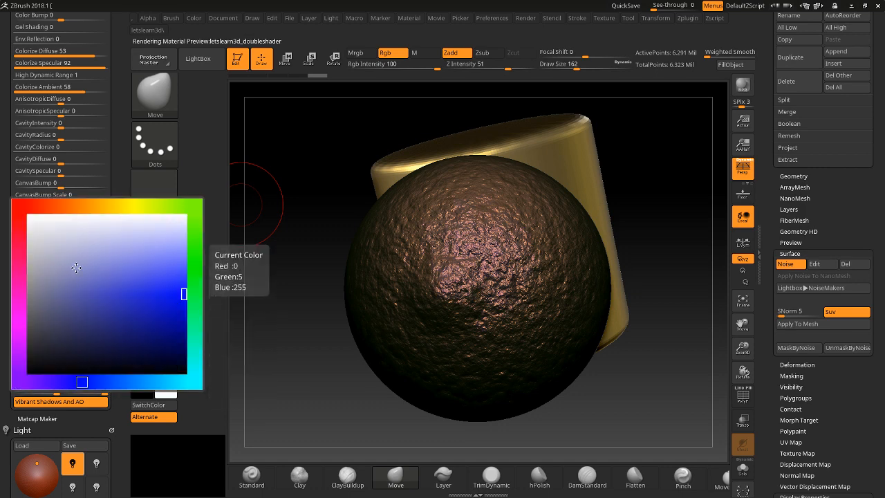
left_click(184, 293)
left_click_drag(742, 349, 741, 325)
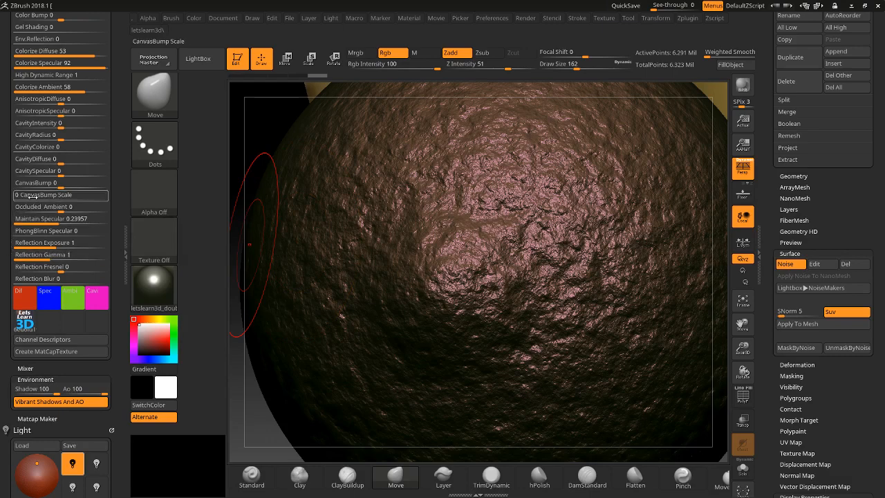
Step: Set Maintain Specular to about 0.22 and PhongBlinn Specular to about 0.23, consulting the description of PhongBlinn Specular
left_click(43, 218)
mouse_move(46, 219)
left_mouse_down()
mouse_move(76, 220)
mouse_move(60, 223)
left_mouse_up()
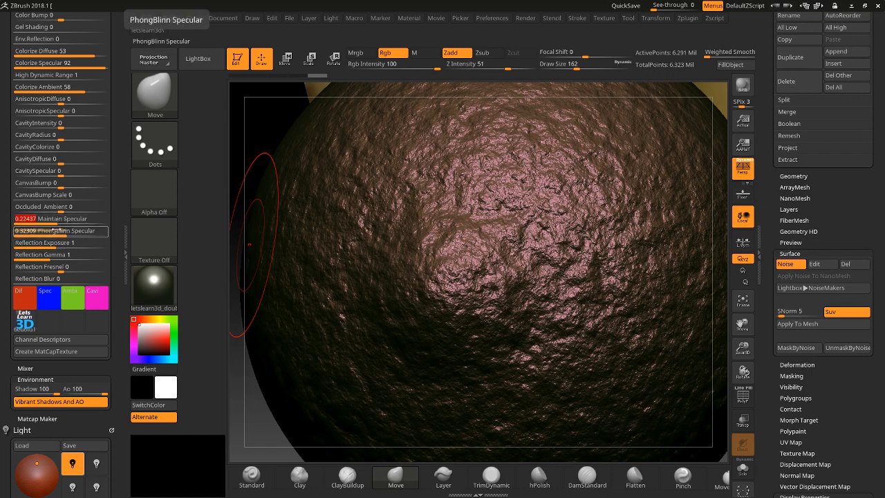
key("ctrl")
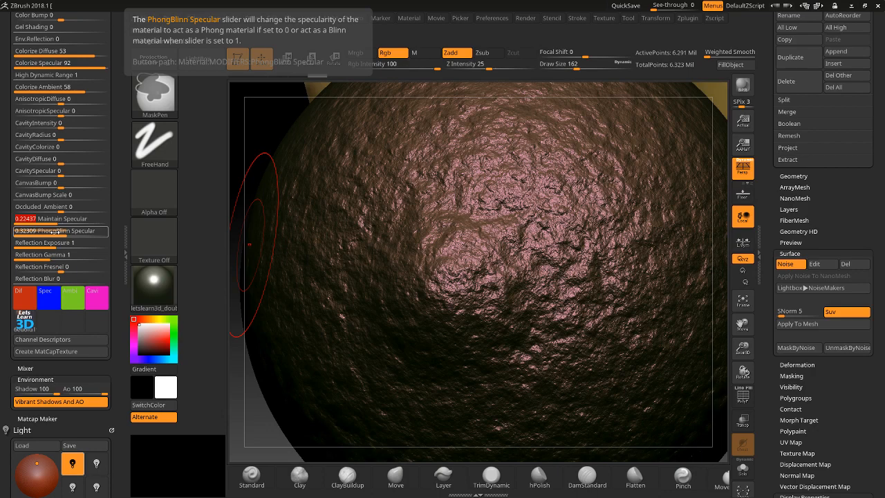
mouse_move(54, 235)
left_mouse_down()
mouse_move(91, 233)
mouse_move(54, 230)
mouse_move(61, 229)
left_mouse_up()
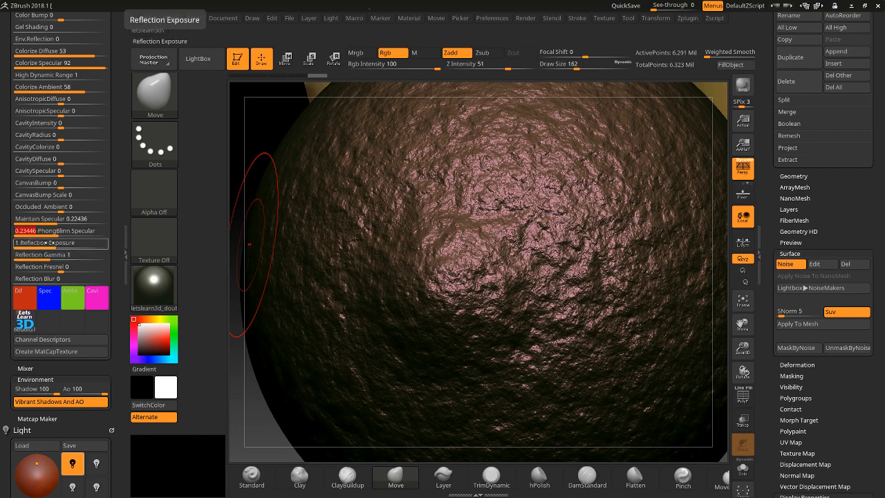
Step: Set Reflection Exposure to about 6.42 and turn off the sphere's surface noise
left_click_drag(55, 245, 75, 243)
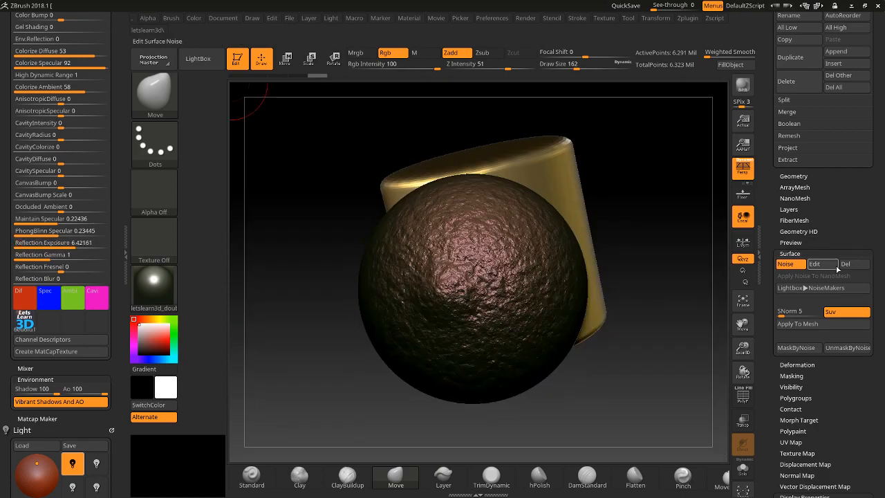
left_click(785, 264)
left_click_drag(745, 354, 754, 331)
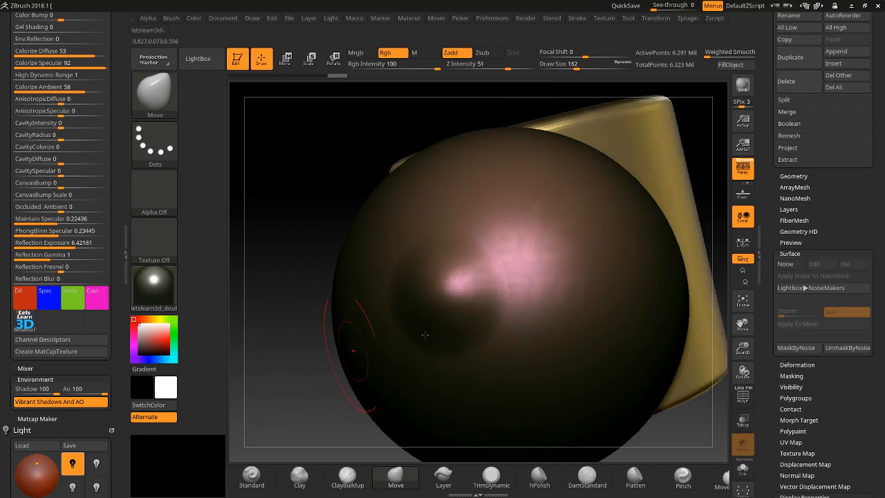
Step: Re-enable surface noise on the sphere, accepting the NoiseMaker settings as offered
left_click_drag(769, 140, 752, 205)
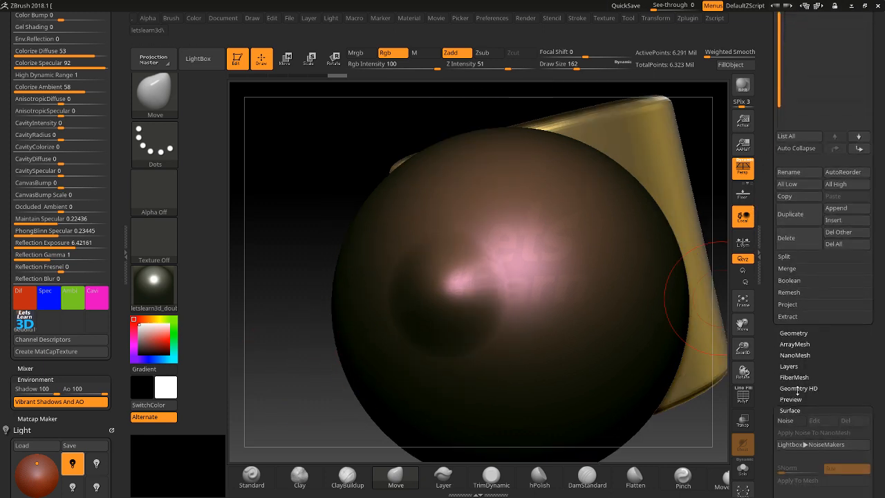
left_click(785, 421)
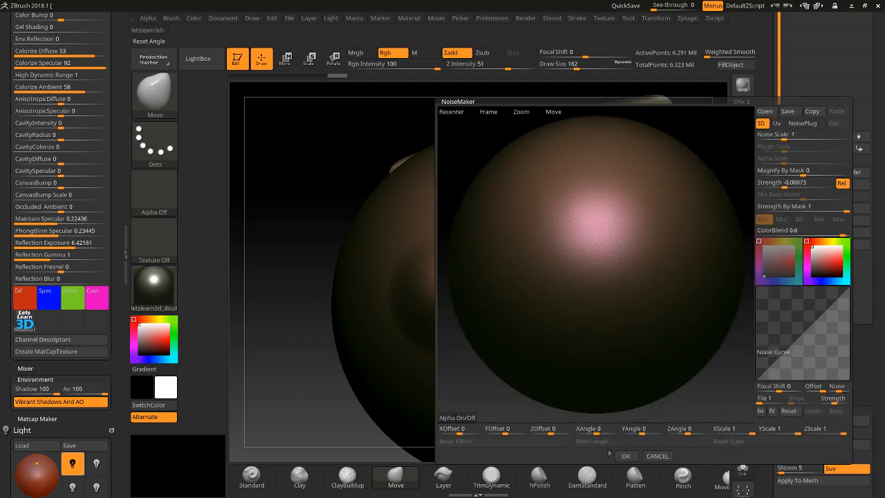
left_click(624, 456)
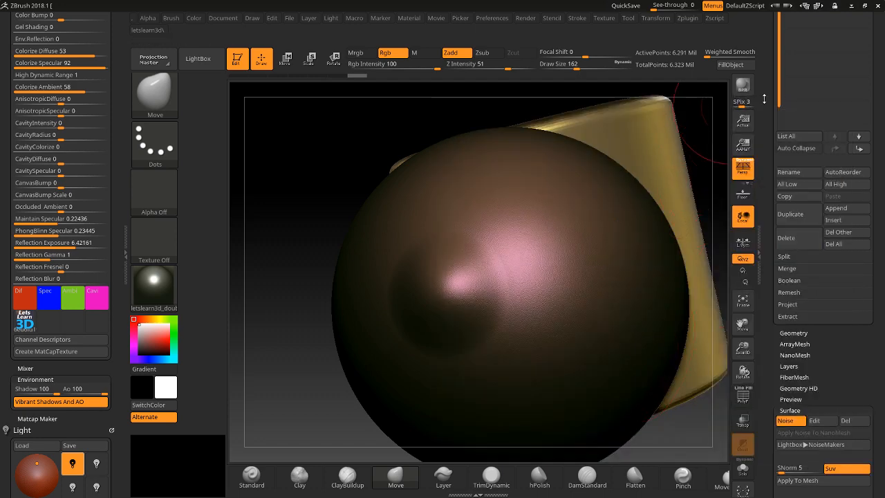
left_click_drag(734, 233, 717, 130)
scroll(808, 309, "down", 1)
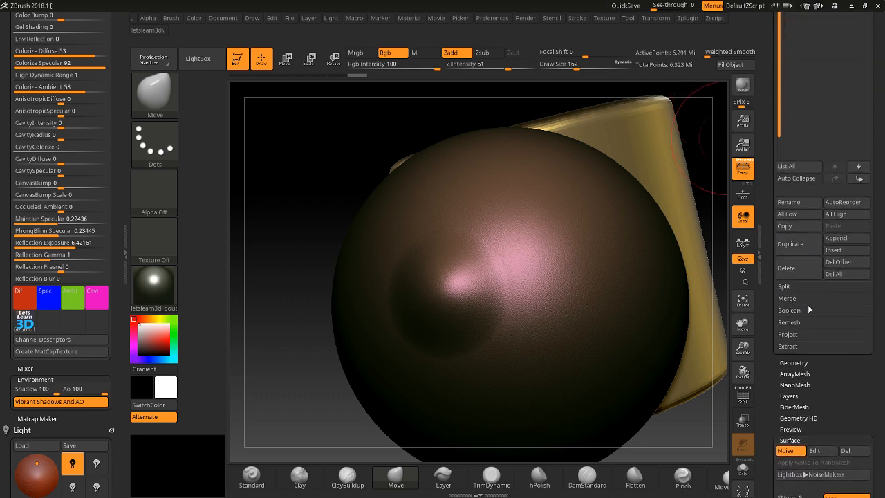
Step: Expand the sphere's Geometry settings and delete its surface noise
left_click(788, 361)
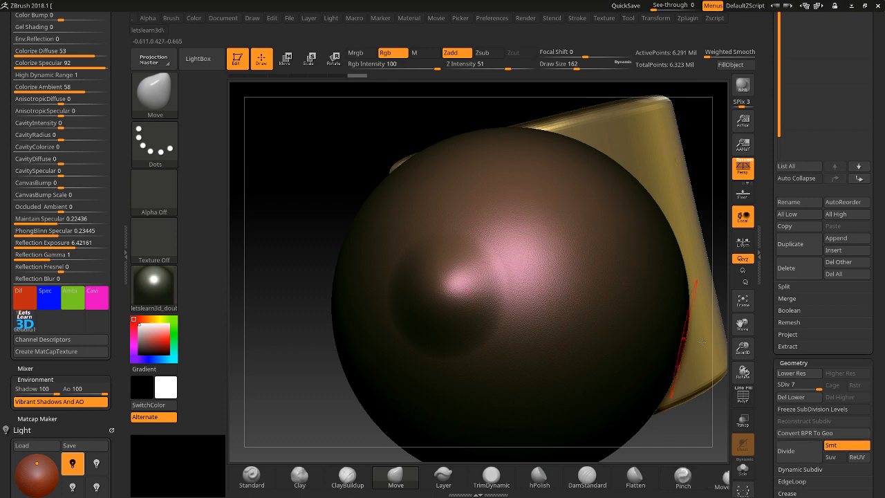
scroll(761, 376, "down", 2)
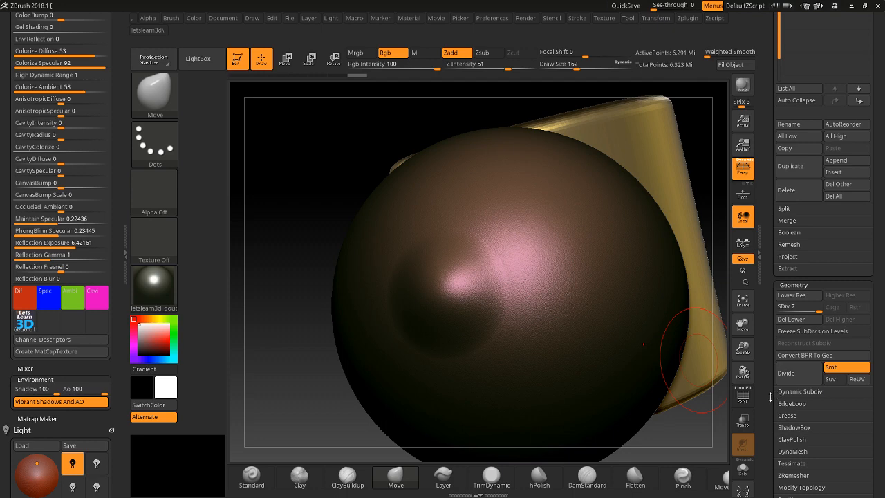
left_click_drag(767, 395, 767, 313)
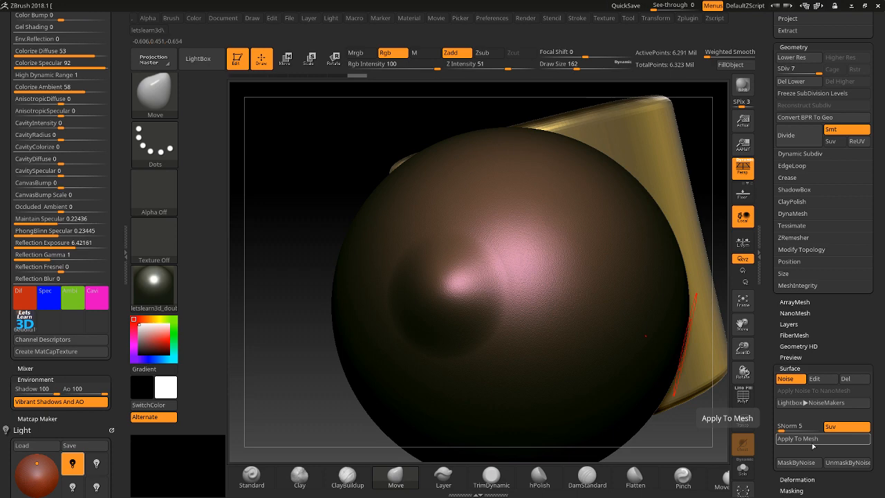
left_click(845, 378)
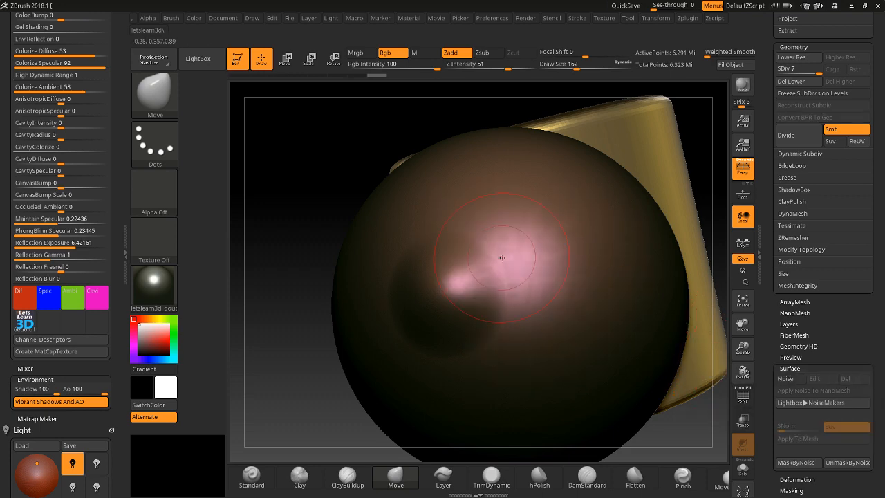
Step: Examine the descriptions of Reflection Exposure, Gamma and Fresnel, and check which environment texture the render settings use
left_click_drag(277, 218, 276, 223)
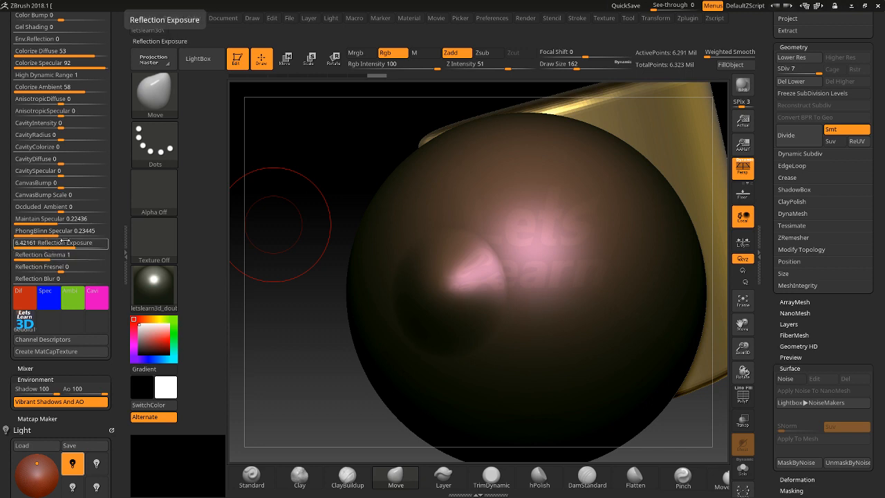
key("ctrl")
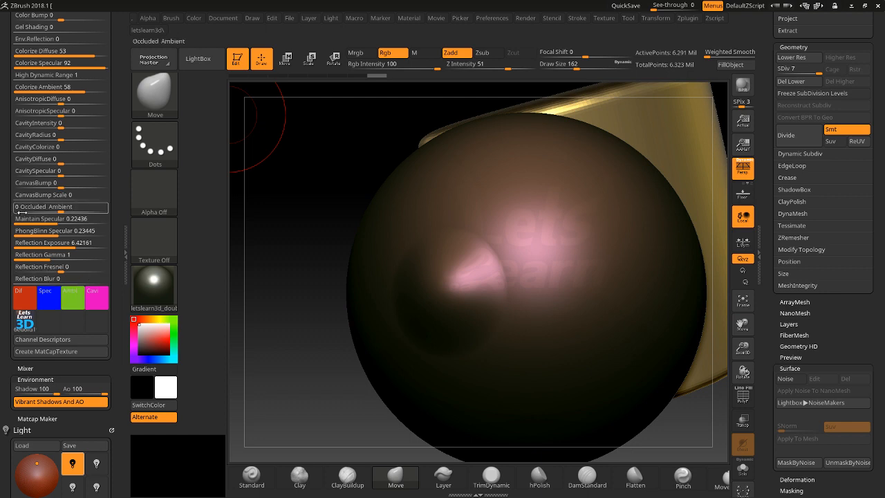
left_click_drag(2, 113, 4, 163)
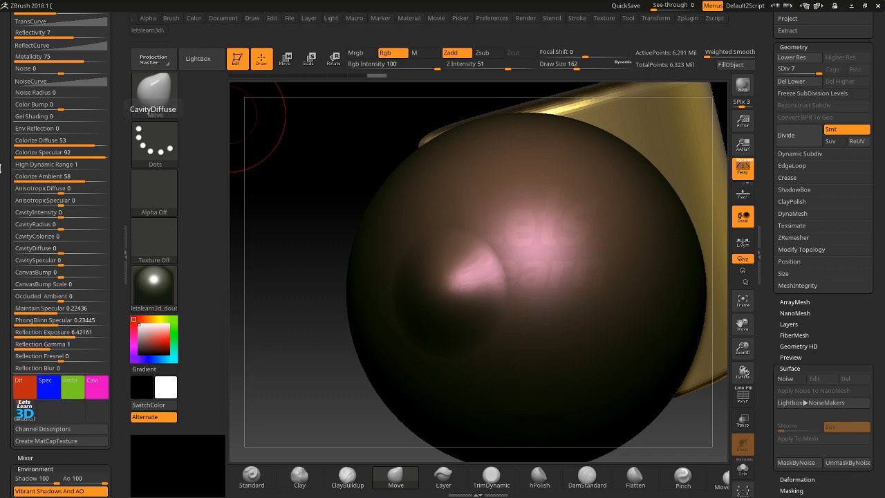
left_click_drag(3, 137, 1, 285)
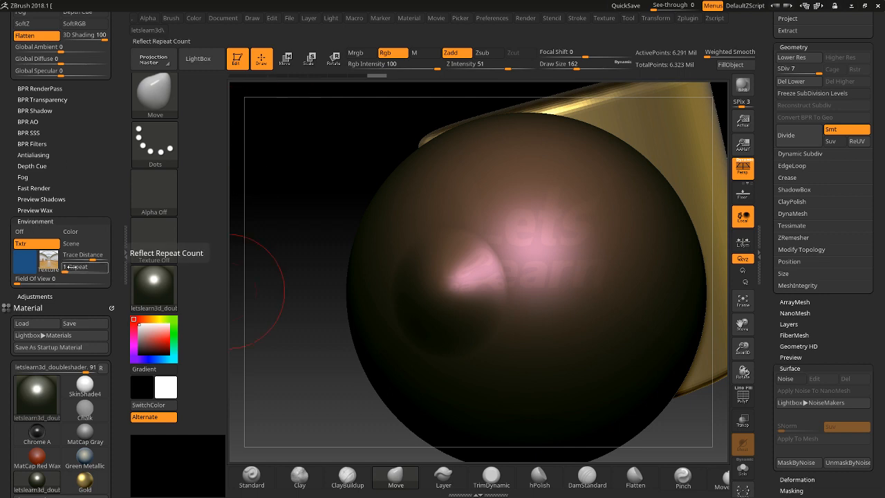
mouse_move(57, 262)
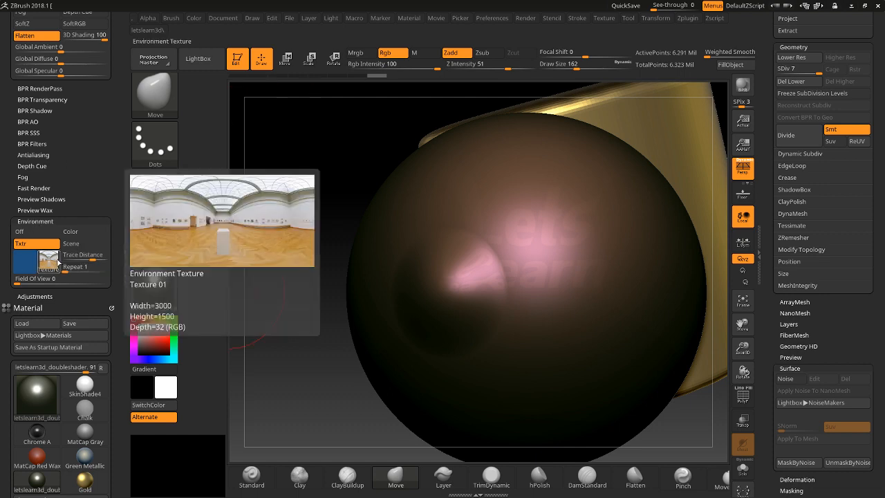
left_click_drag(3, 280, 2, 253)
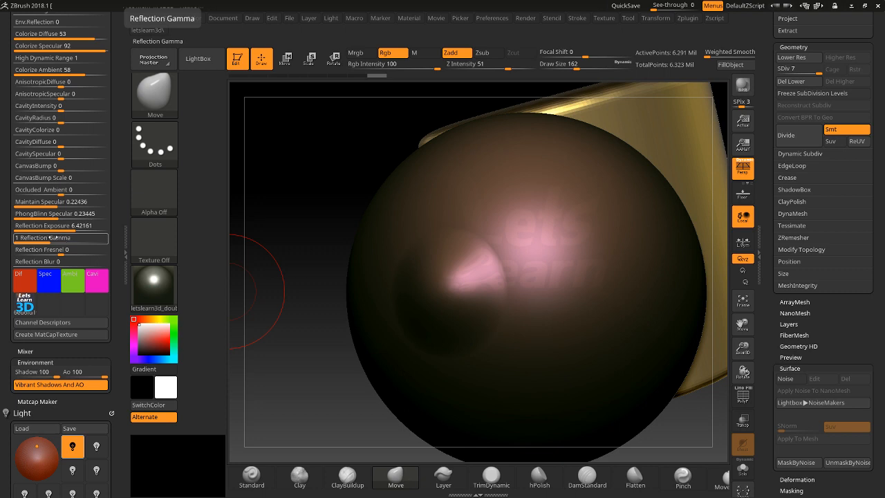
key("ctrl")
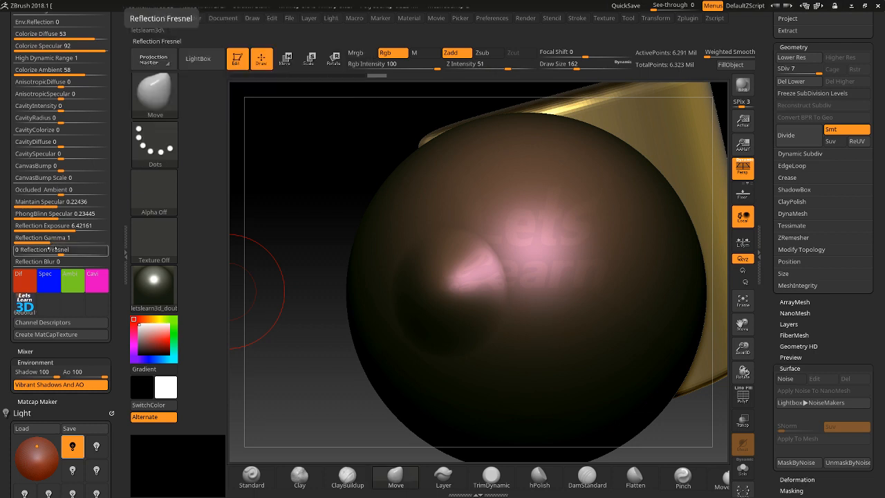
mouse_move(58, 249)
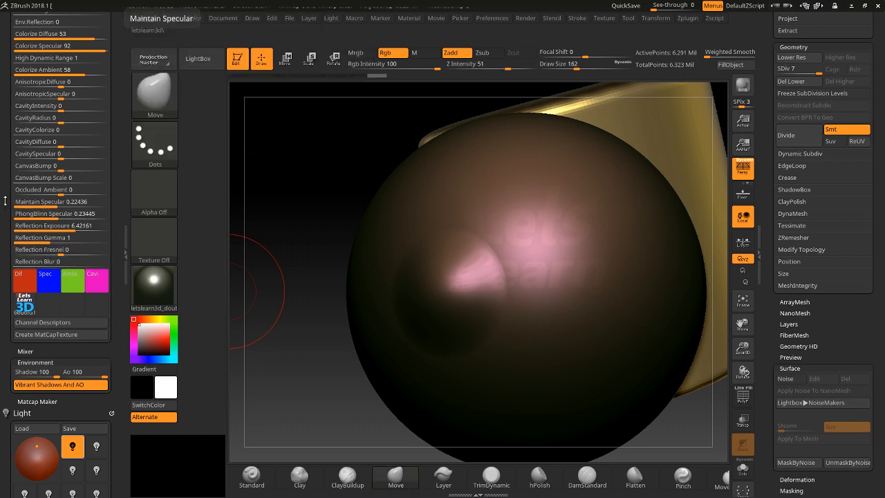
Step: Set the material's Env.Reflection to 88 and render the sphere in Best quality
left_click_drag(8, 193, 95, 279)
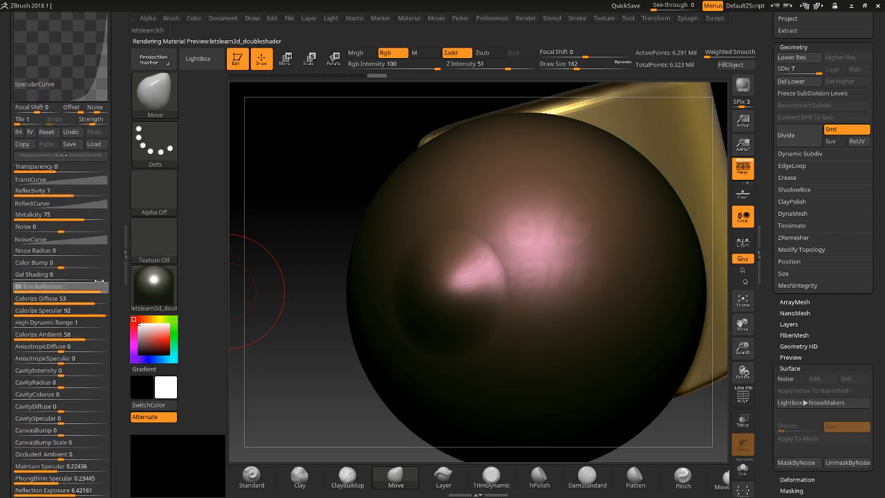
left_click_drag(6, 183, 1, 363)
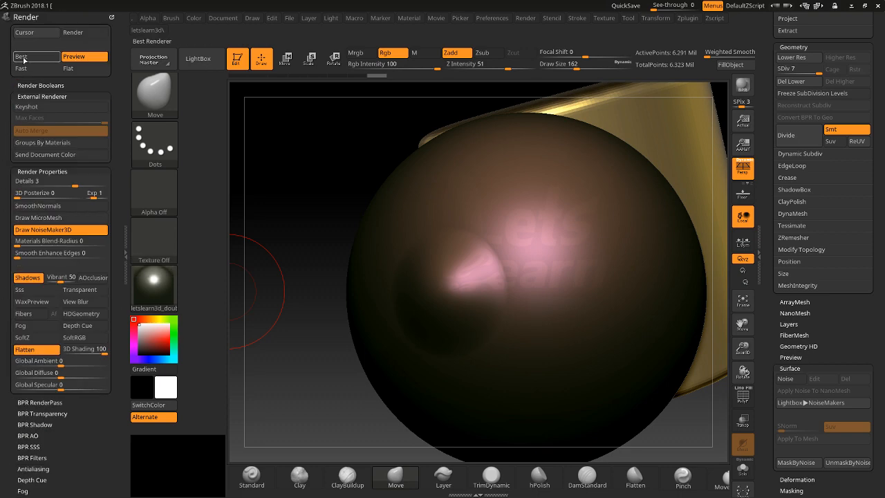
left_click(53, 60)
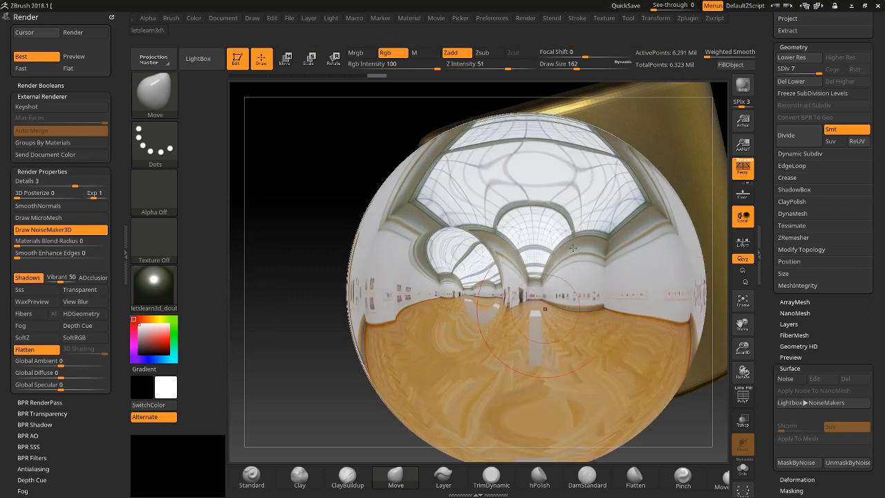
Step: Try Reflection Blur at about 61, raise it to 100, and set Reflection Gamma to about 2.39, rerendering to compare the reflection
scroll(15, 230, "down", 10)
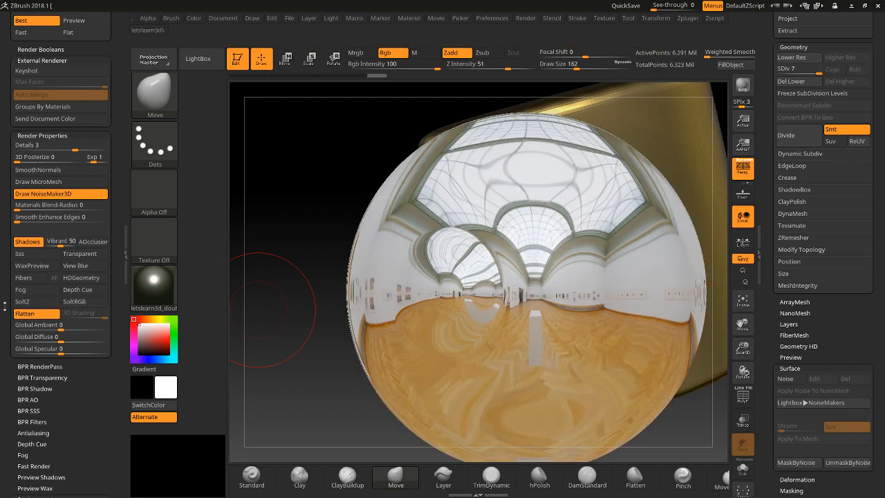
scroll(15, 230, "down", 10)
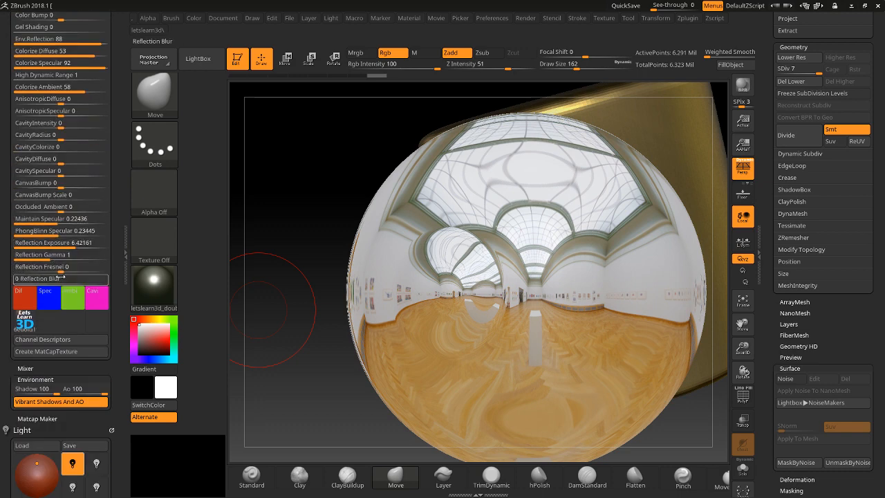
left_click_drag(62, 277, 72, 277)
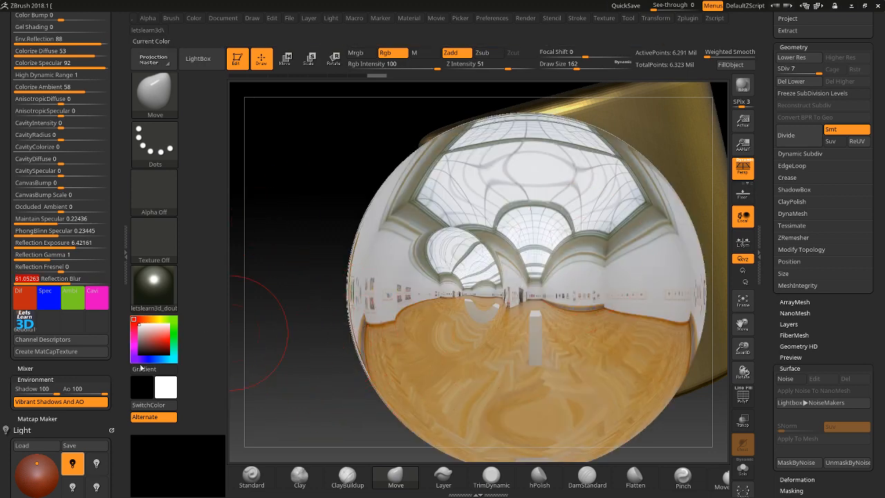
left_click_drag(60, 280, 308, 287)
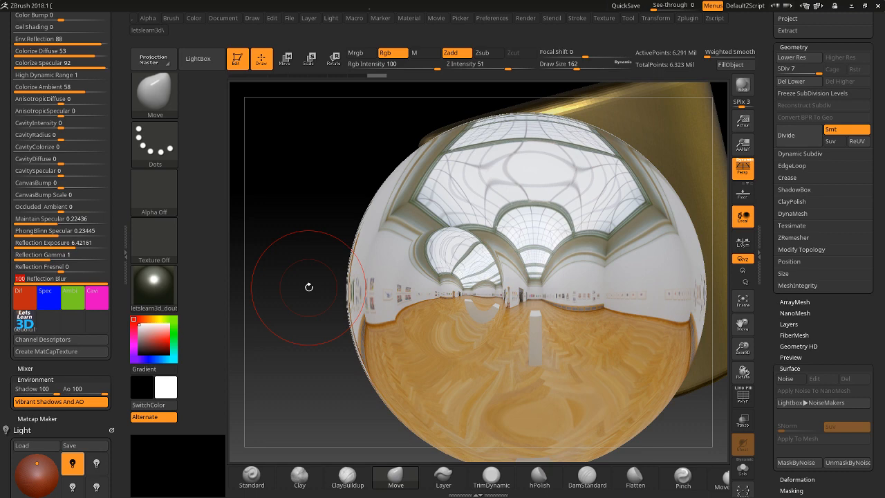
left_click(49, 255)
left_click_drag(52, 256, 57, 256)
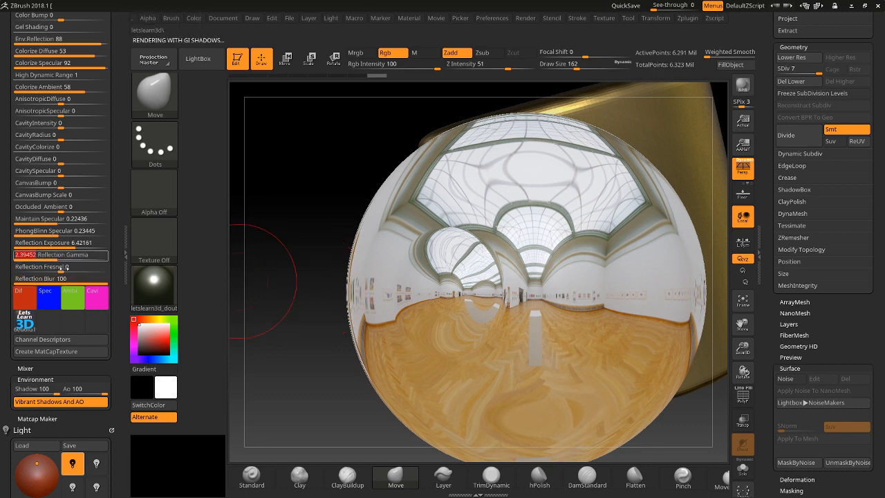
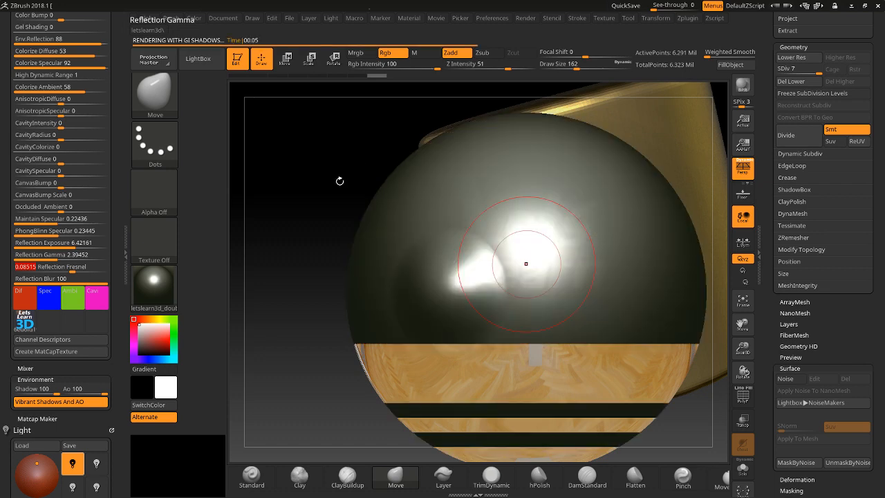
Step: Set the material's Reflection Gamma to about 12.83, Reflection Fresnel to about 20.69 and Reflection Exposure to about 13.40
key("Return")
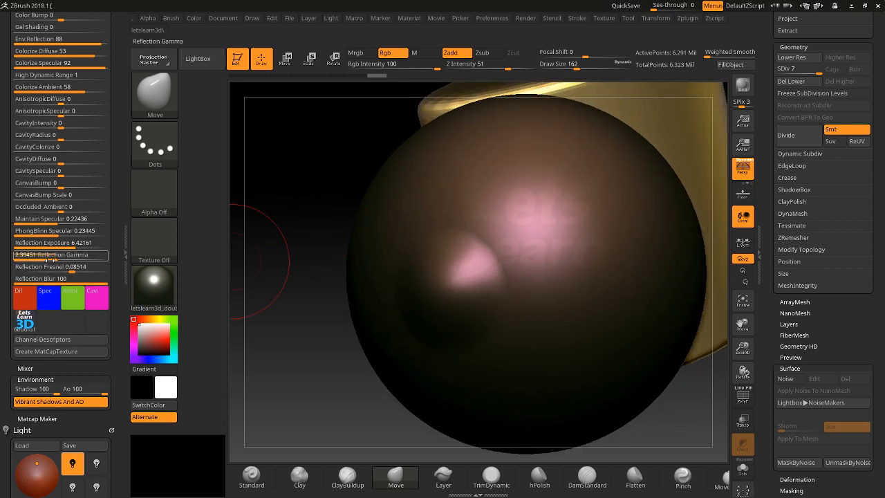
left_click(31, 254)
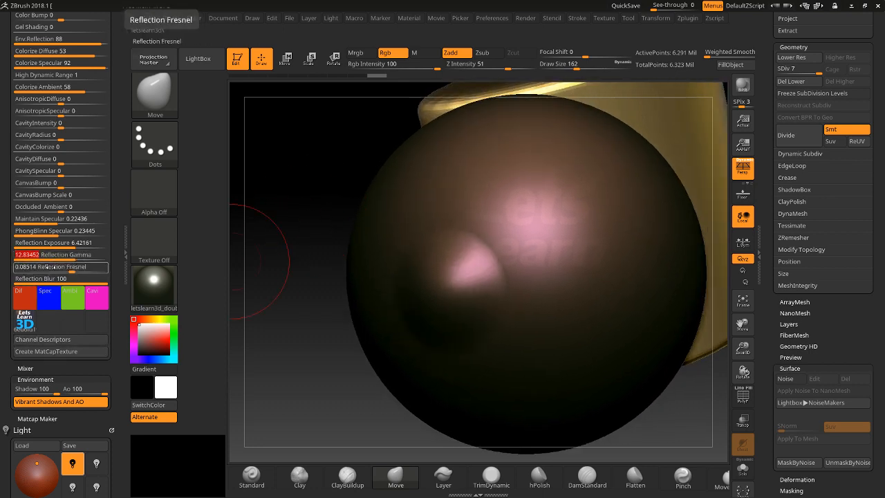
left_click(89, 269)
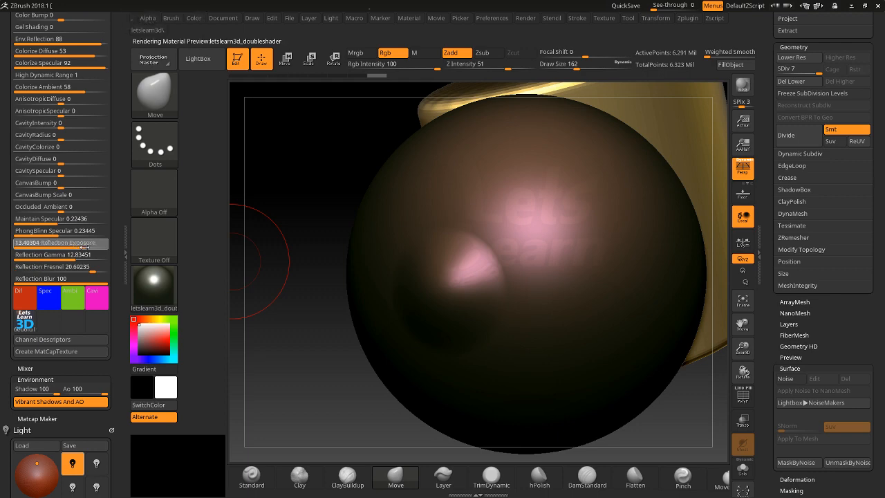
Step: Lower the Trace Distance of the render's environment texture and render the sphere in Best quality
left_click_drag(2, 231, 1, 367)
scroll(1, 366, "up", 5)
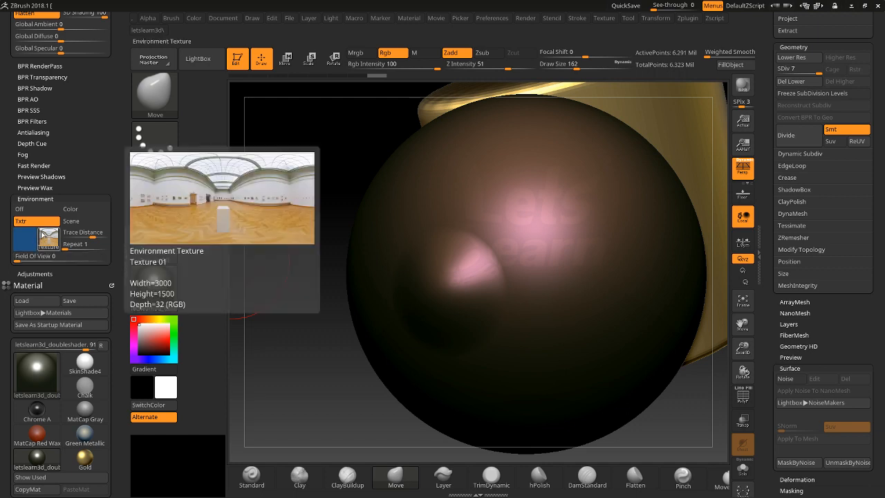
mouse_move(50, 239)
left_click(67, 235)
left_click_drag(69, 234, 78, 235)
scroll(11, 161, "up", 5)
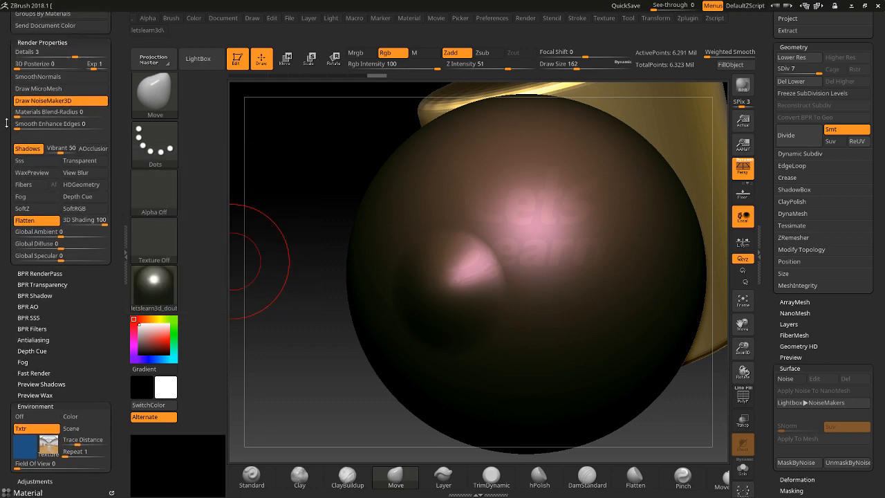
scroll(7, 131, "up", 3)
left_click(20, 59)
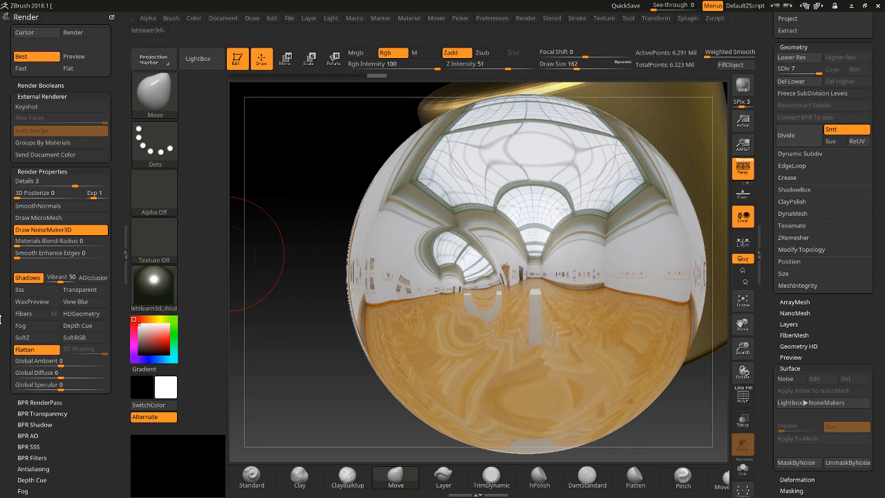
Step: Set the material's Reflection Fresnel to -100, Reflection Exposure to about 0.012 and Reflection Gamma to about 0.179
scroll(10, 213, "down", 10)
scroll(10, 213, "down", 15)
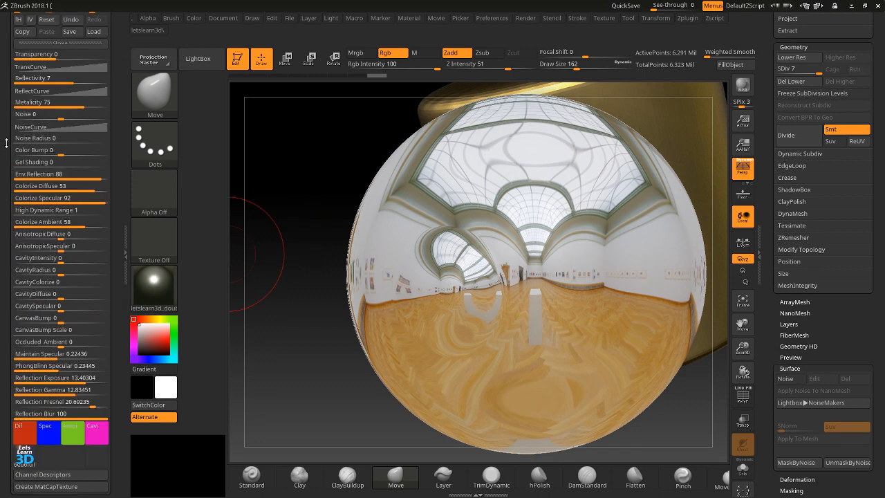
left_click(81, 323)
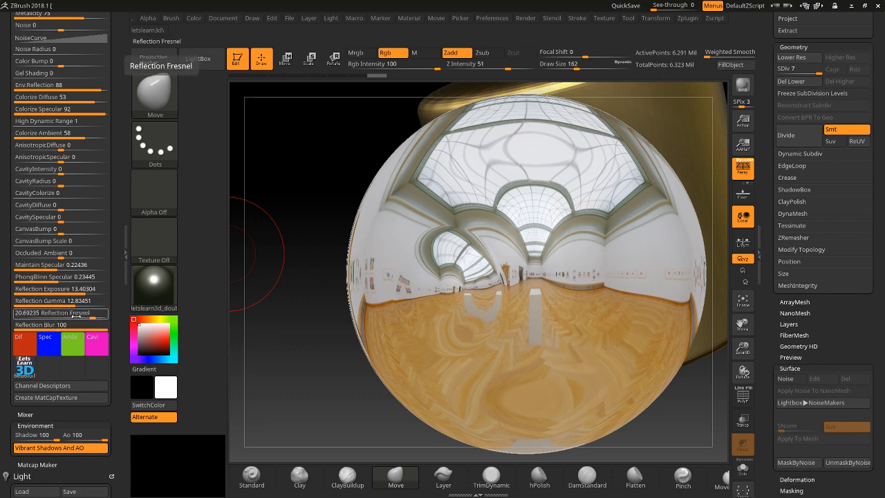
left_click(76, 313)
left_click_drag(76, 313, 8, 315)
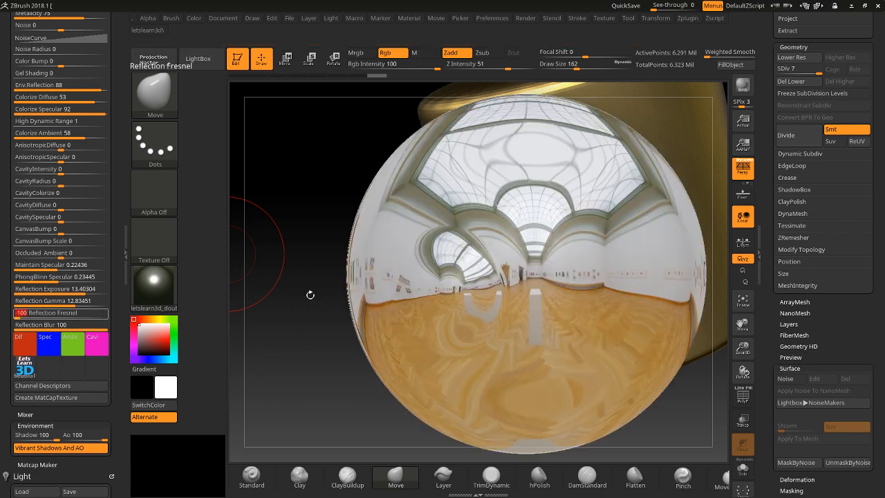
left_click_drag(306, 292, 311, 323)
left_click_drag(345, 165, 316, 239)
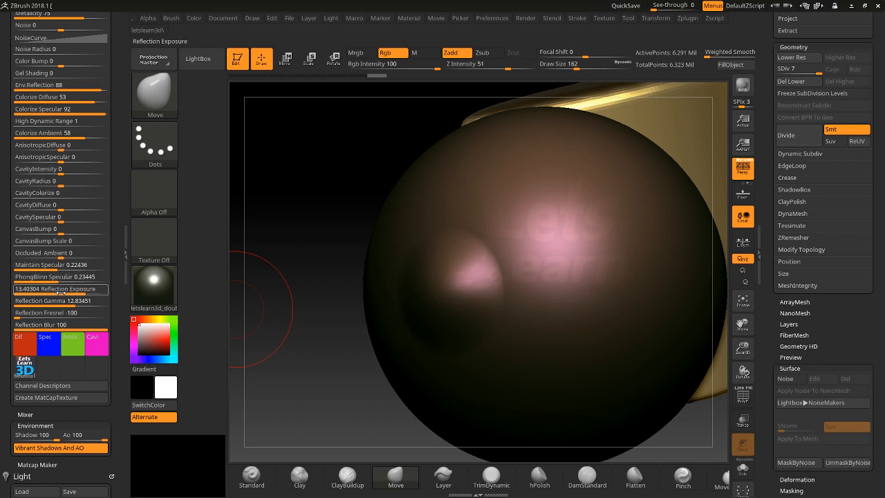
left_click_drag(62, 293, 36, 302)
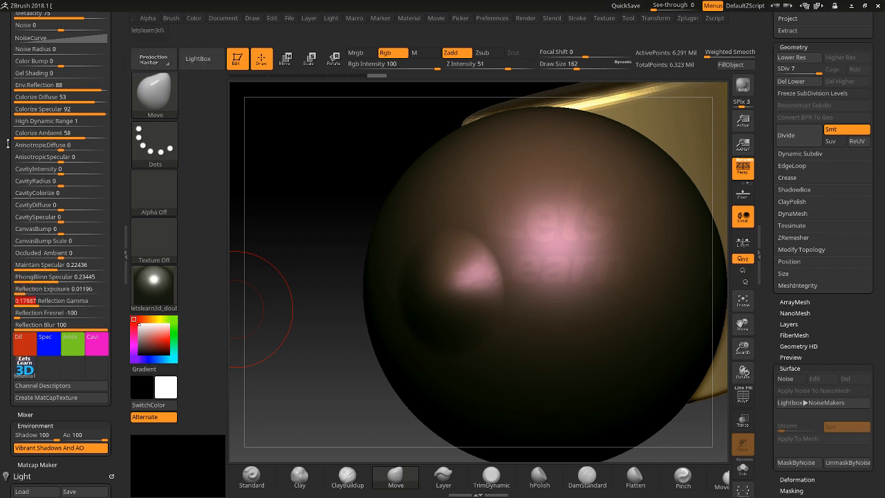
Step: Set the material's Env.Reflection to 11, render the sphere in Best quality, and return to the preview from a rotated angle
left_click_drag(7, 143, 7, 212)
left_click_drag(62, 153, 45, 159)
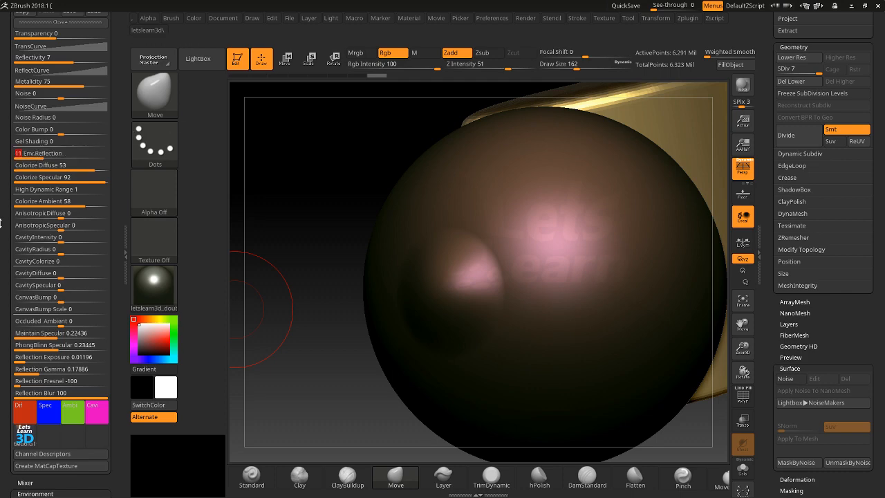
left_click_drag(2, 221, 3, 426)
left_click(35, 57)
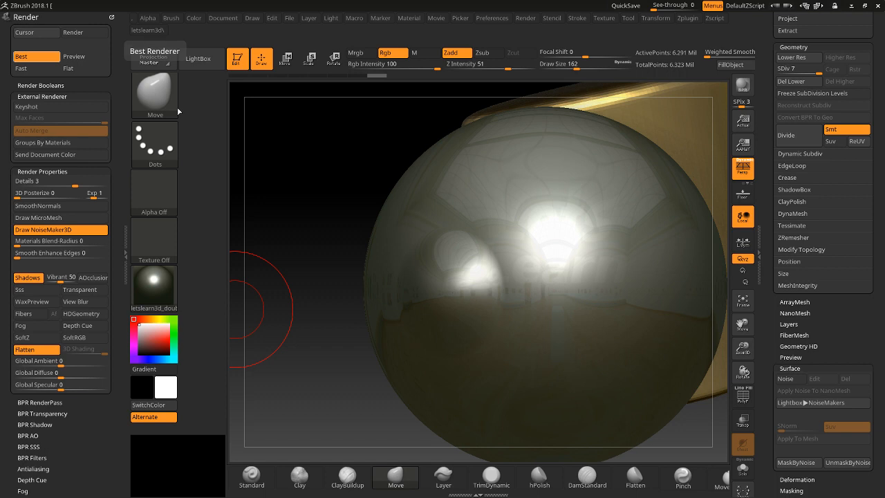
left_click_drag(248, 139, 256, 194)
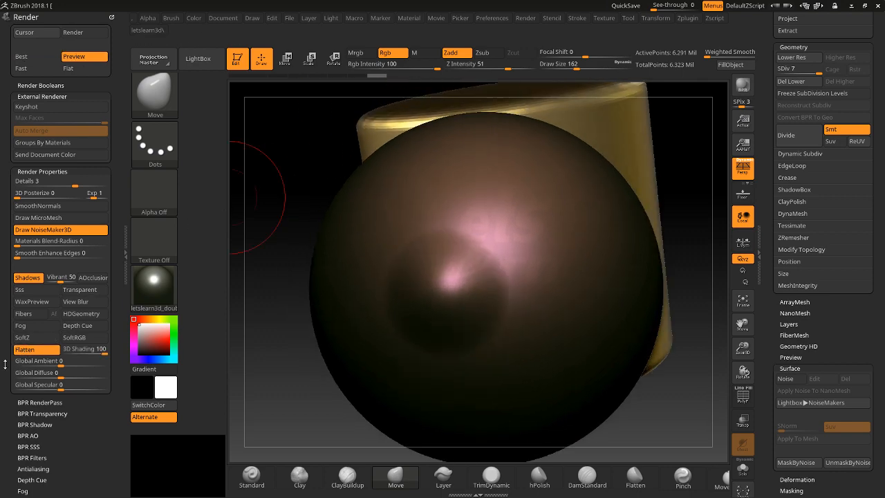
scroll(42, 291, "down", 10)
scroll(28, 240, "down", 12)
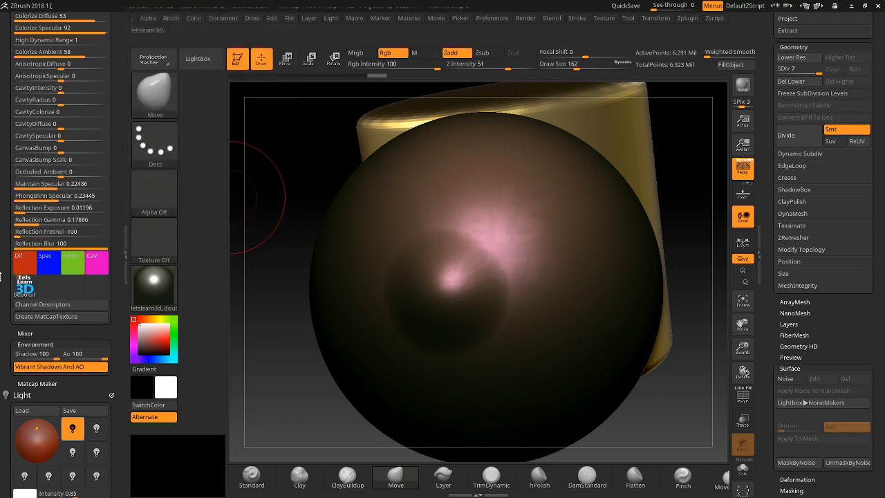
left_click_drag(3, 276, 8, 329)
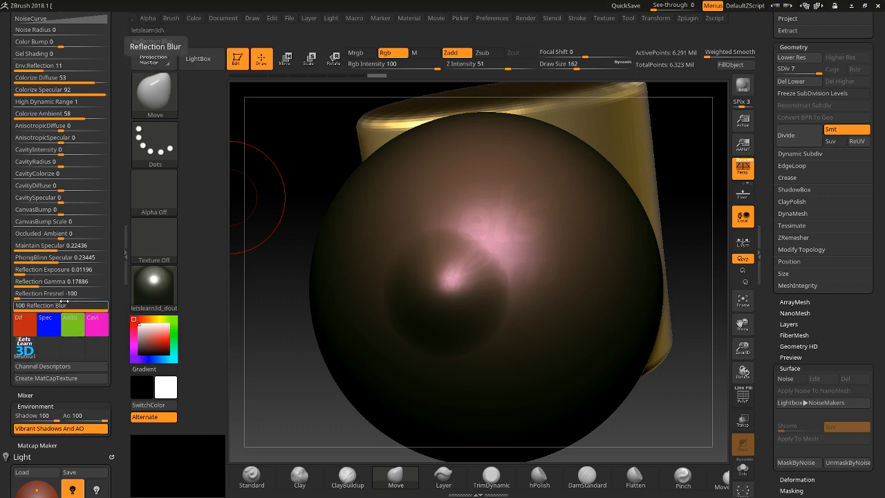
left_click_drag(9, 229, 1, 419)
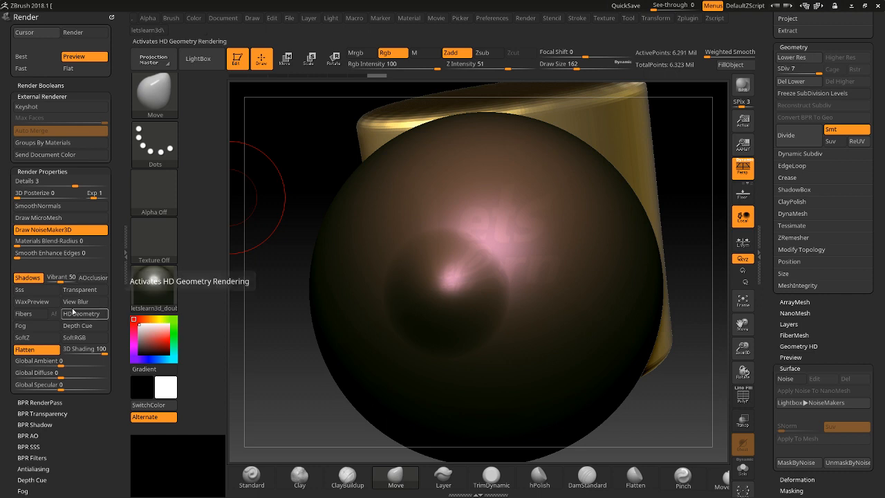
Step: Dock the Light palette above the Render settings and move the first light toward the upper right of the light placement sphere
left_click(330, 18)
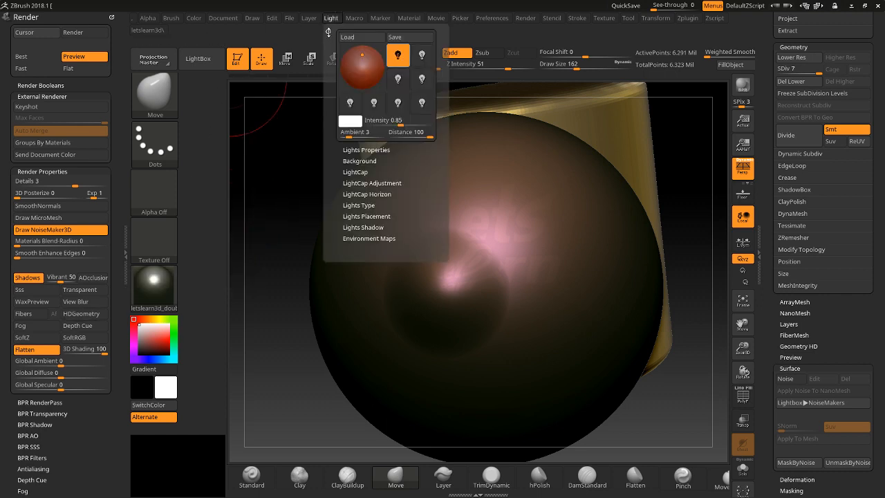
left_click_drag(329, 32, 56, 20)
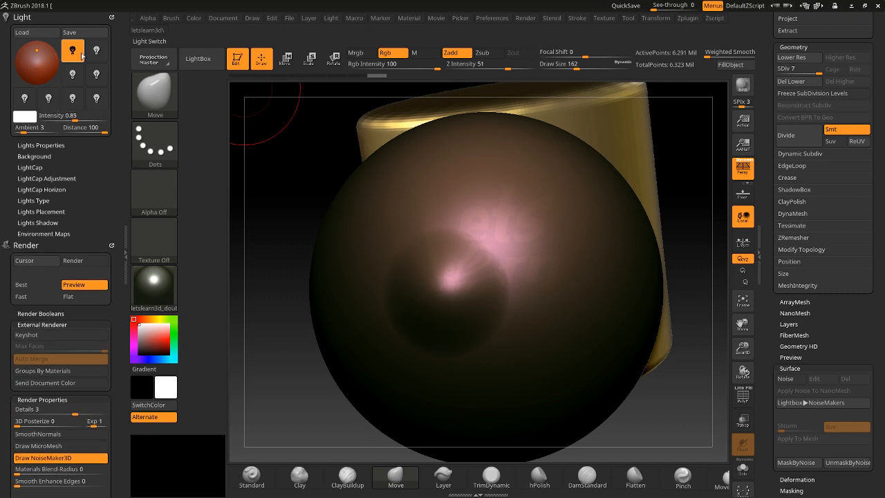
left_click(50, 55)
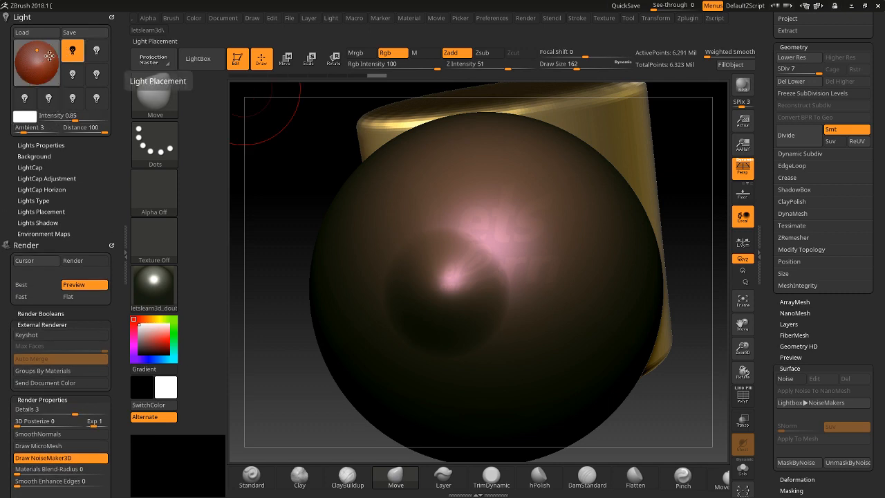
mouse_move(50, 56)
left_mouse_down()
mouse_move(38, 72)
mouse_move(28, 64)
mouse_move(48, 54)
left_mouse_up()
Step: Switch on the second light and place it at the top edge of the light placement sphere
left_click(96, 54)
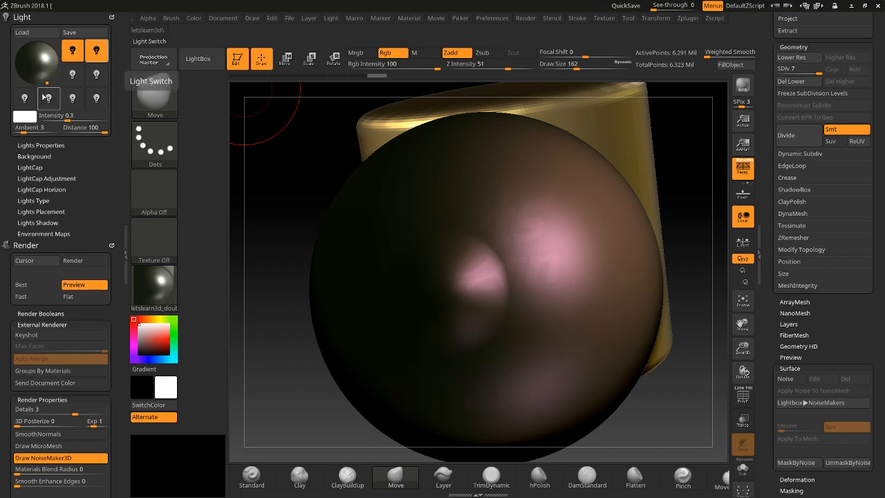
left_click(41, 69)
left_click_drag(41, 68, 39, 45)
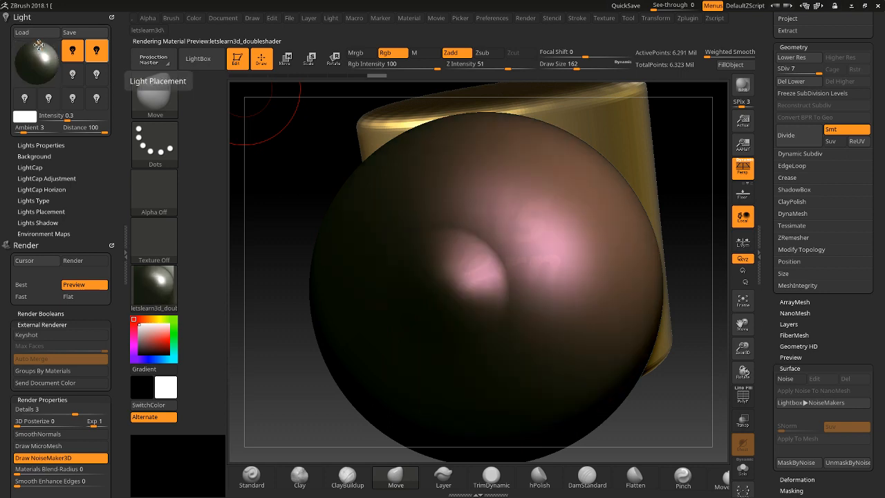
Step: Try a global light Distance of 19, raise it to 89, and move the second light to the bottom of the placement sphere
left_click(82, 131)
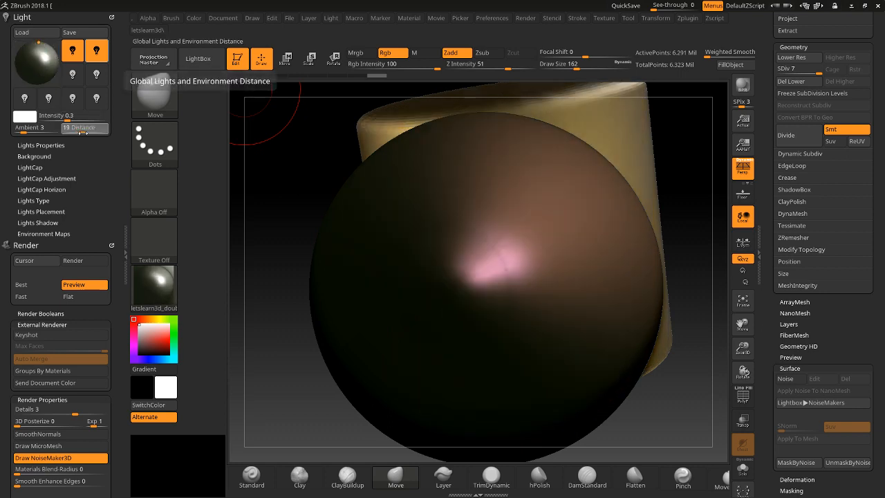
left_click_drag(81, 132, 102, 132)
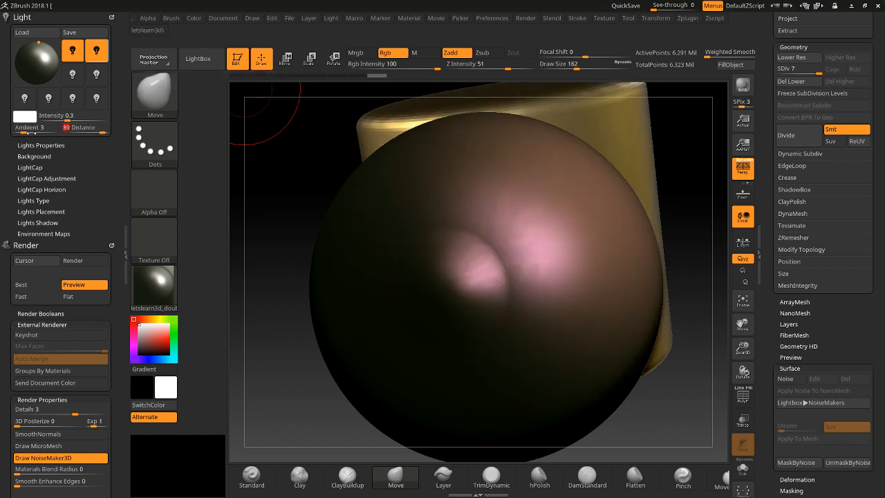
left_click(43, 76)
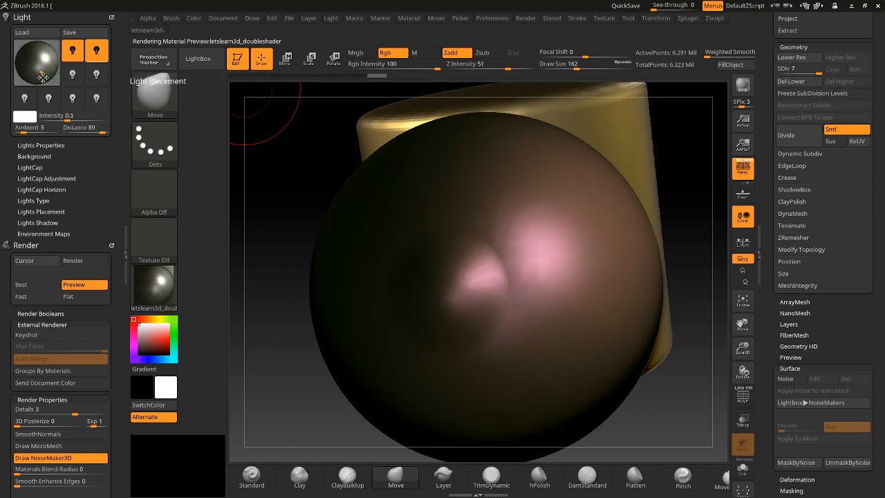
left_click_drag(43, 76, 43, 78)
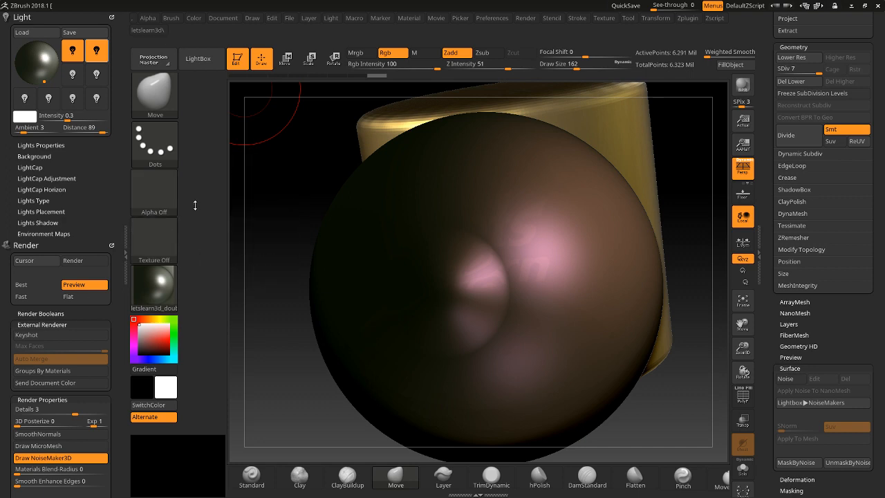
mouse_move(267, 182)
left_mouse_down()
mouse_move(246, 182)
mouse_move(262, 174)
mouse_move(269, 188)
mouse_move(260, 183)
mouse_move(239, 204)
left_mouse_up()
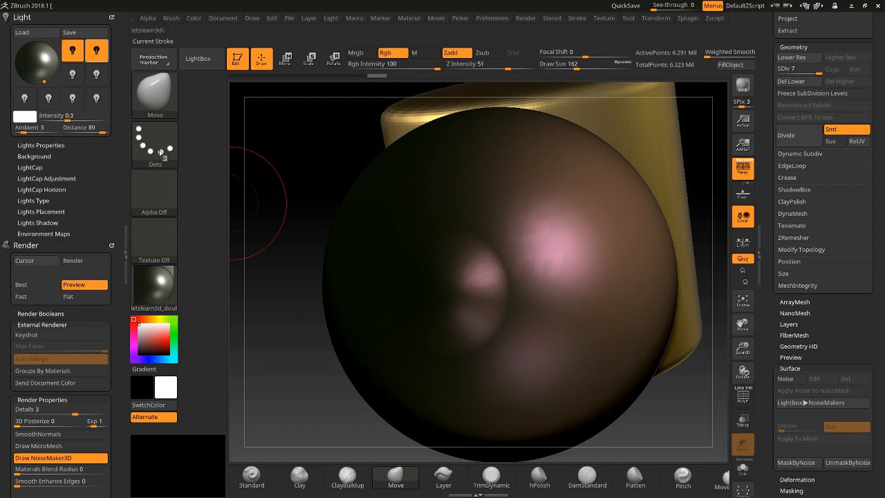
Step: Toggle the second light off and on to compare, then try several placements for it, ending at the placement sphere's upper right
left_click(97, 52)
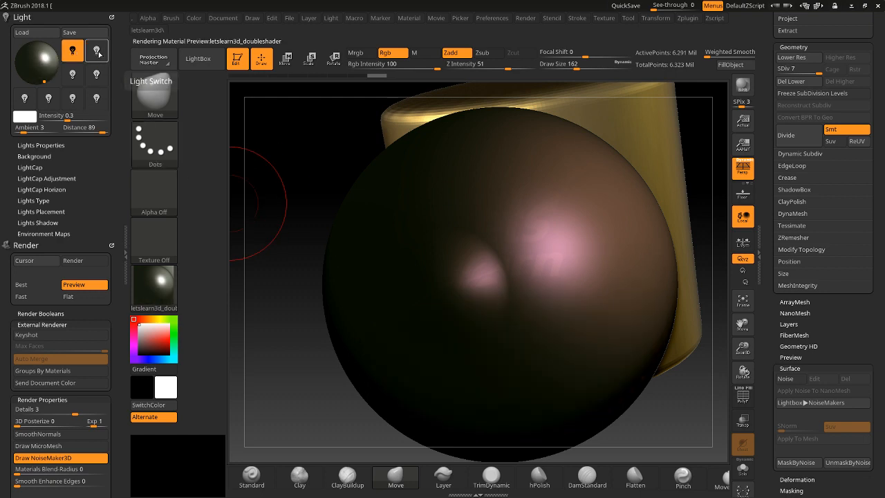
left_click(98, 52)
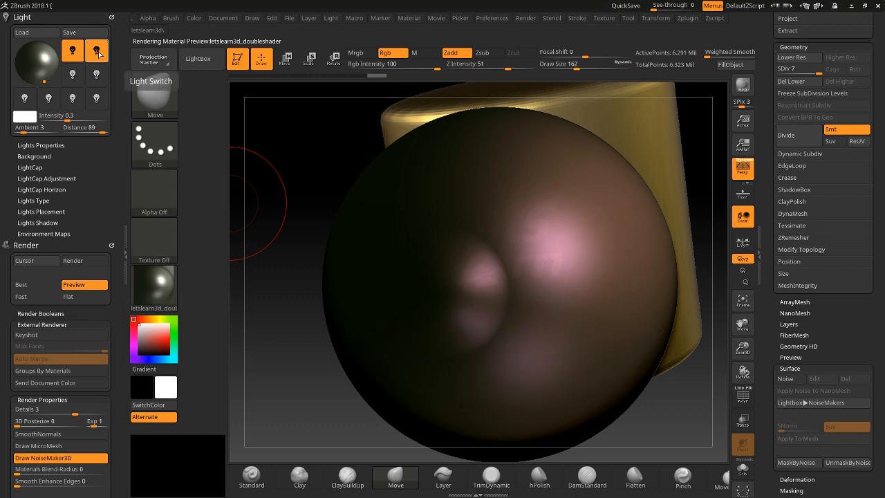
left_click(40, 60)
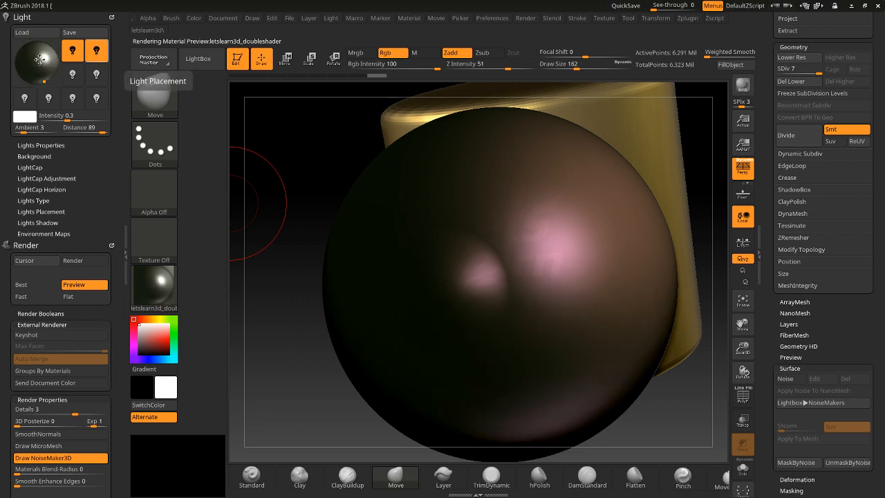
left_click(40, 59)
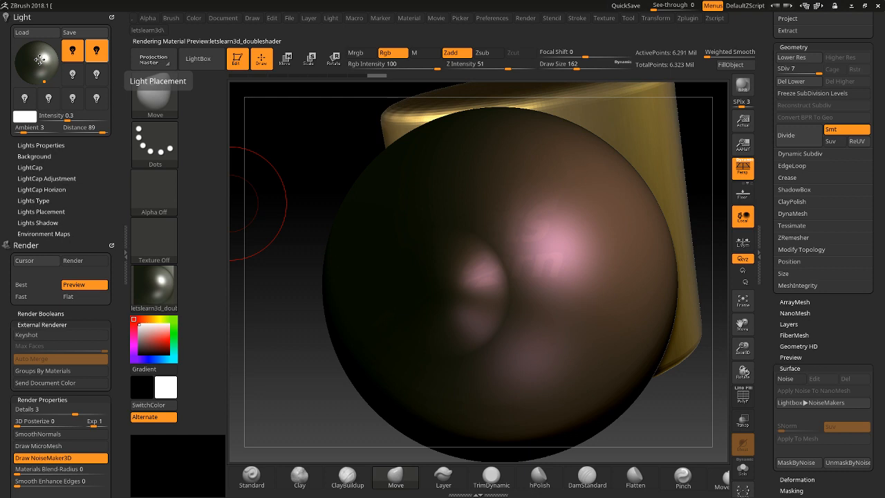
left_click(23, 68)
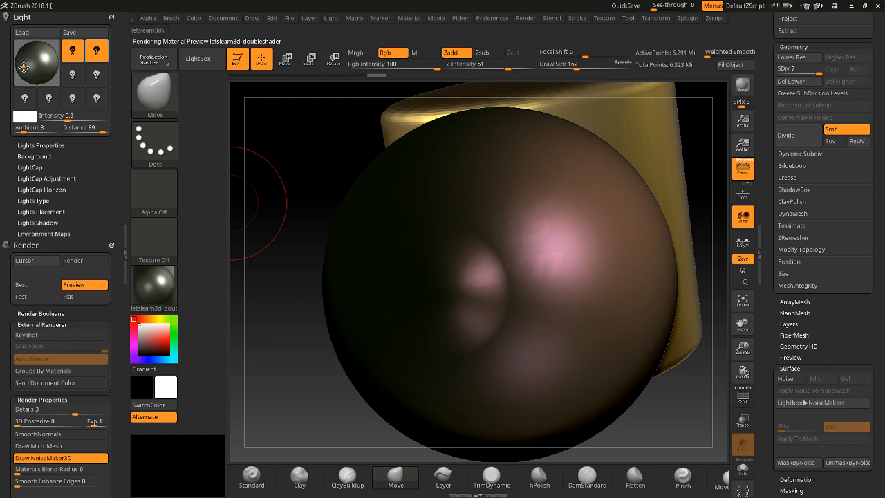
left_click_drag(19, 76, 54, 52)
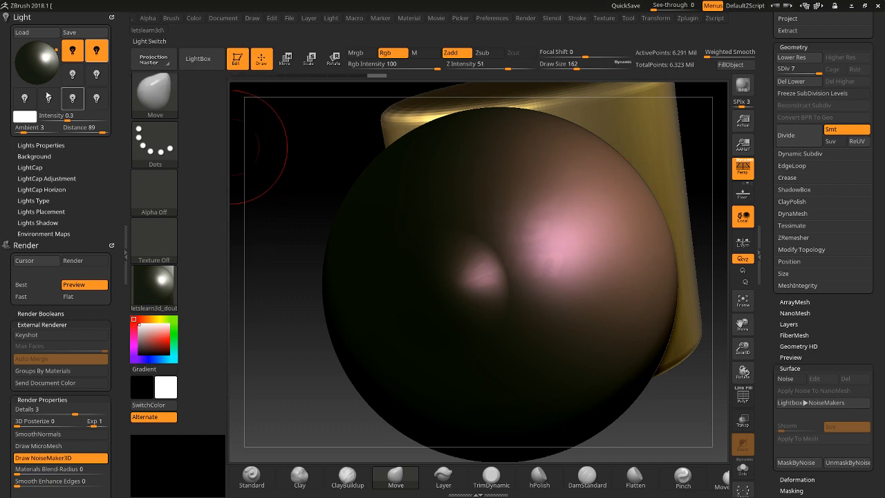
Step: Set the second light's Intensity to about 1.89 and move it to the lower left of the placement sphere
left_click(24, 97)
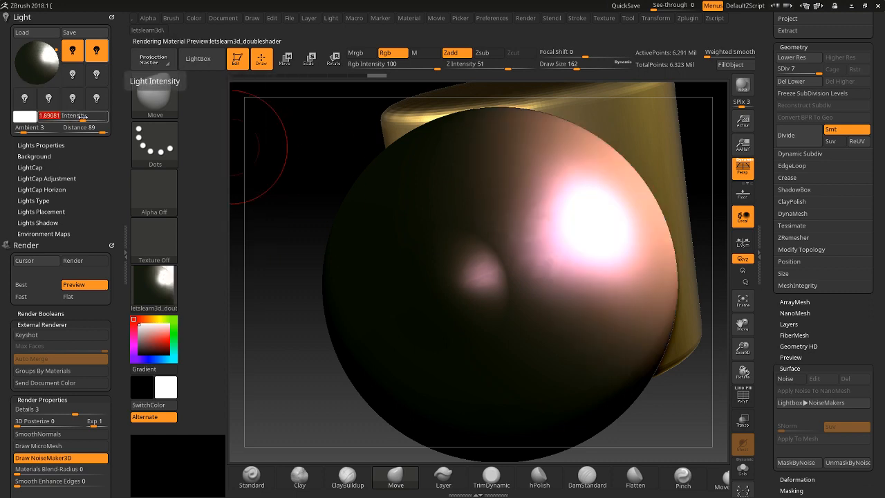
mouse_move(48, 60)
left_mouse_down()
mouse_move(55, 48)
mouse_move(22, 75)
left_mouse_up()
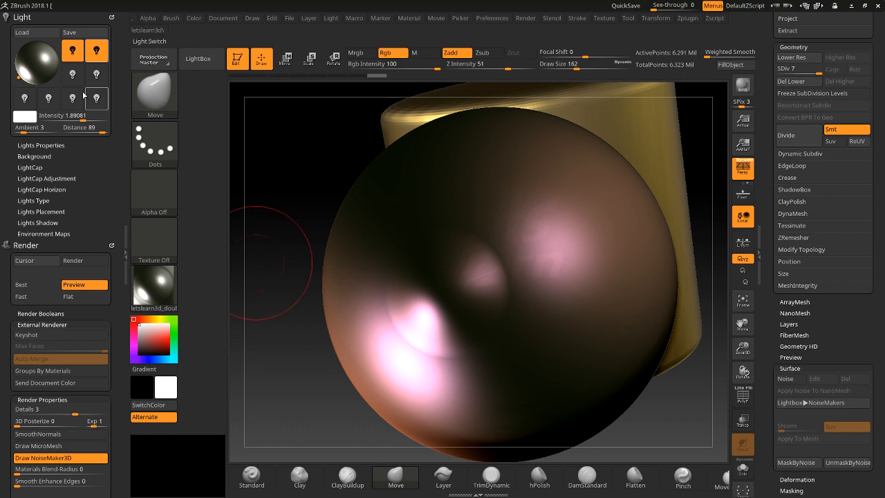
Step: Try the second light at an Intensity of about 0.66, move it to the placement sphere's upper right, and set its Intensity to 2.0626
mouse_move(87, 119)
left_mouse_down()
mouse_move(99, 120)
mouse_move(69, 118)
left_mouse_up()
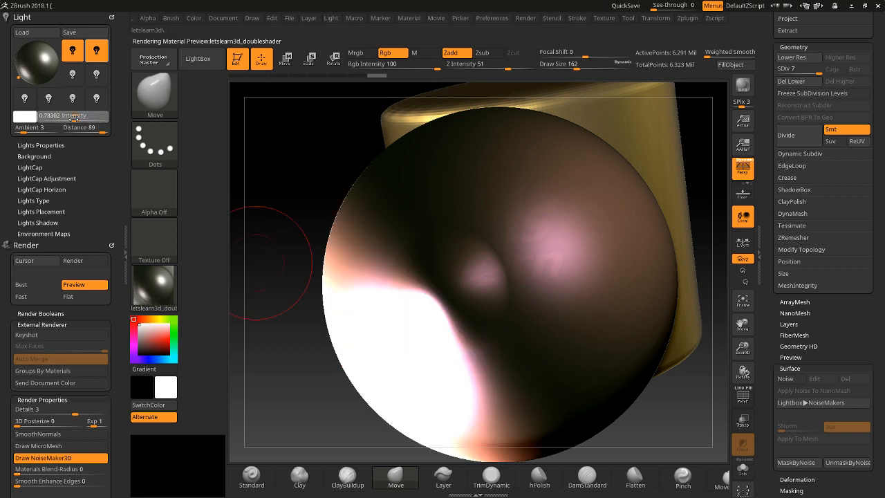
mouse_move(307, 174)
left_mouse_down()
mouse_move(338, 173)
mouse_move(308, 168)
left_mouse_up()
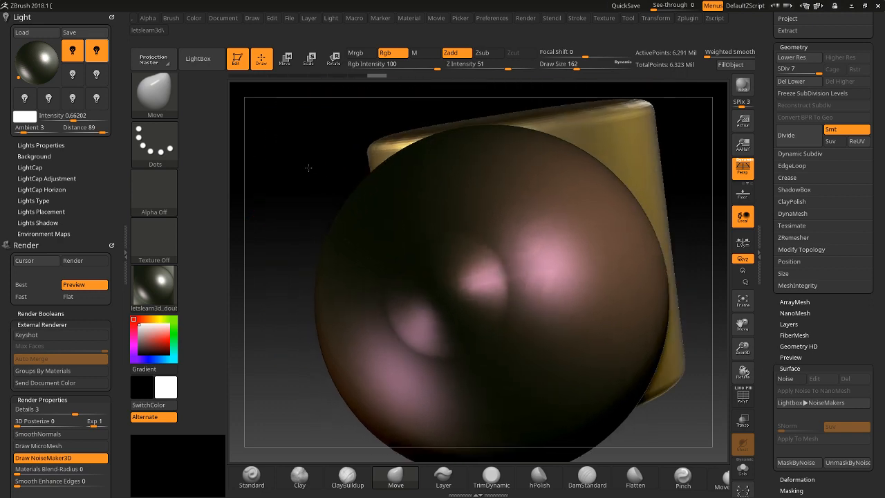
mouse_move(39, 60)
left_mouse_down()
mouse_move(32, 65)
mouse_move(53, 50)
mouse_move(49, 57)
mouse_move(46, 48)
left_mouse_up()
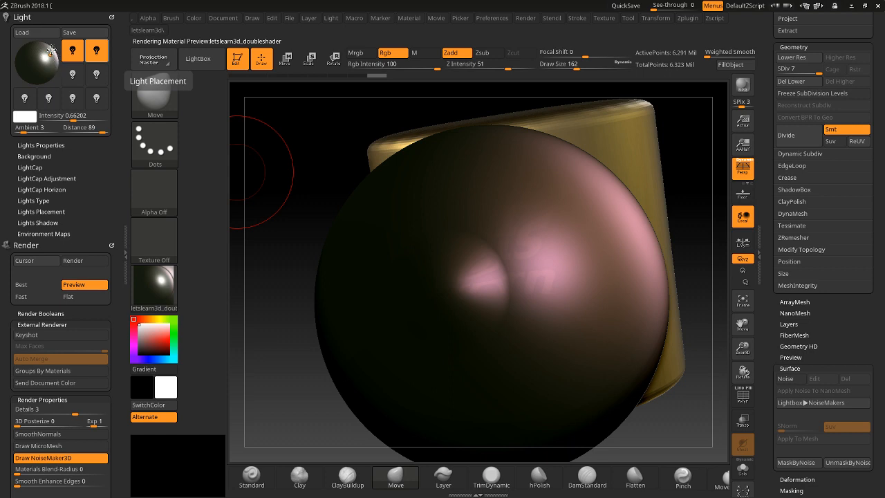
left_click_drag(76, 114, 96, 114)
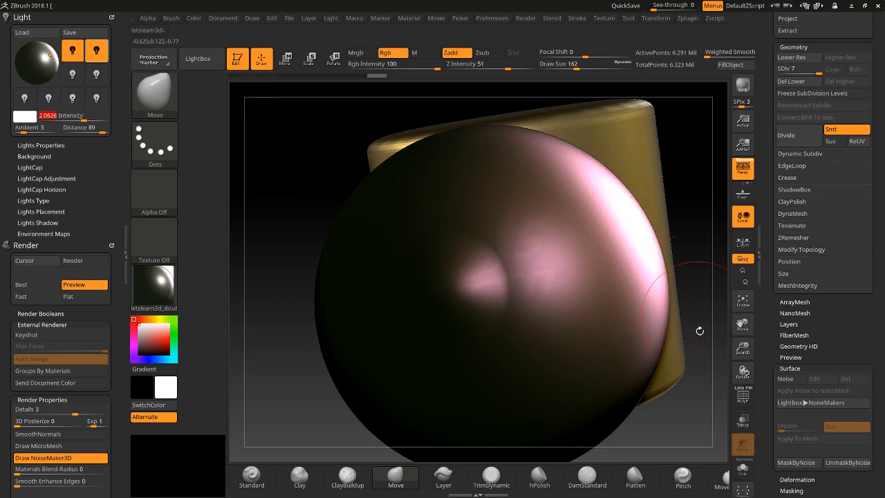
Step: Move the second light to the centre of the placement sphere and flip it behind the model as a rim light
left_click_drag(51, 54, 53, 51)
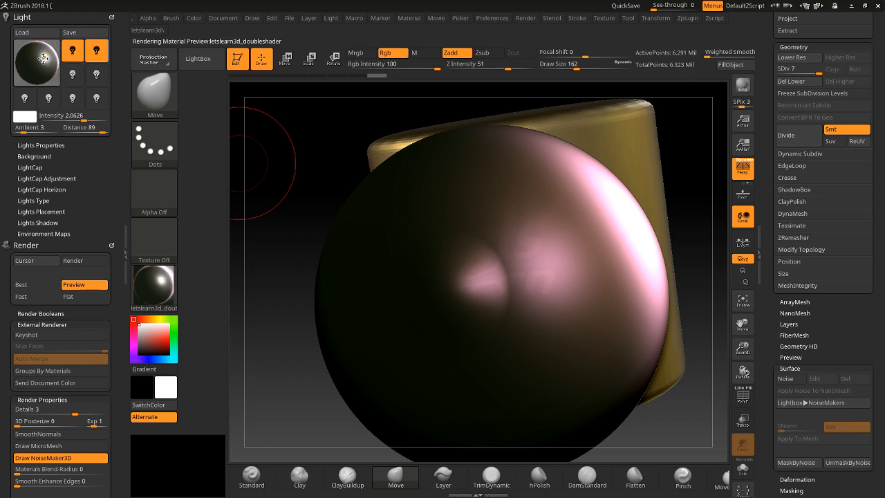
left_click_drag(43, 59, 37, 63)
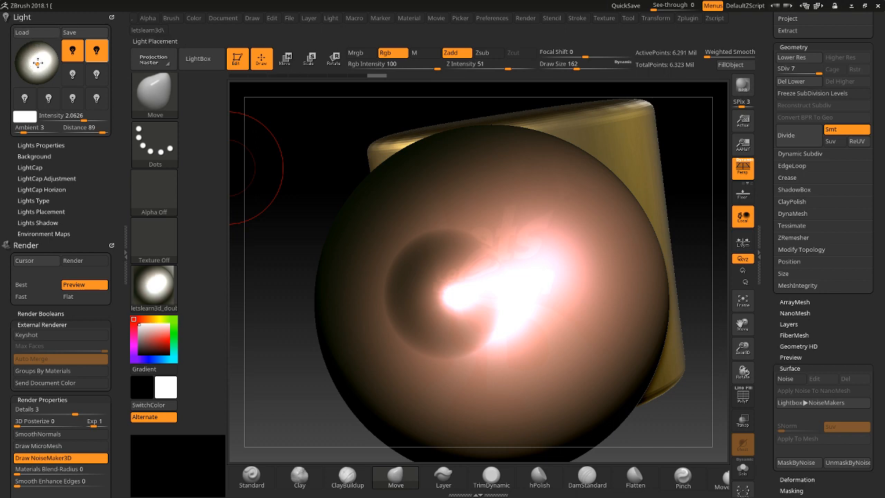
left_click(37, 62)
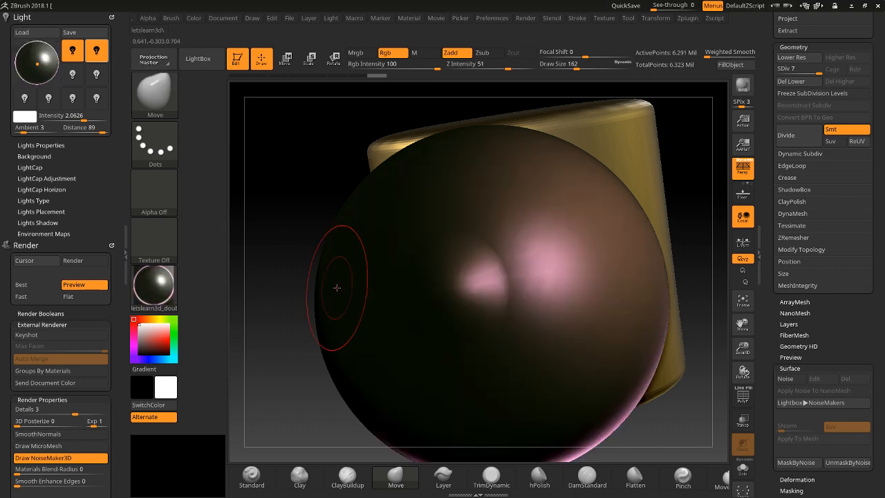
left_click_drag(308, 314, 345, 384)
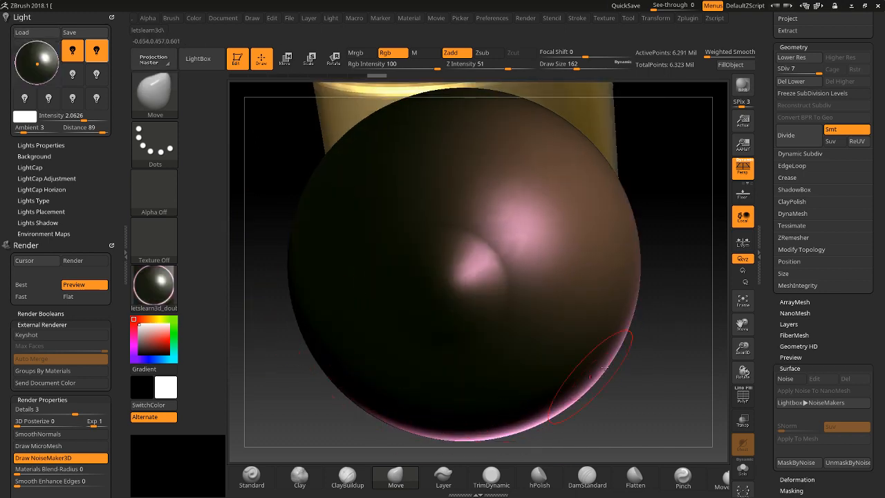
Step: Shift the back light slightly upward so its rim falls on the sphere's upper-left edge, and run a BPR render
mouse_move(42, 62)
left_mouse_down()
mouse_move(48, 72)
mouse_move(37, 59)
left_mouse_up()
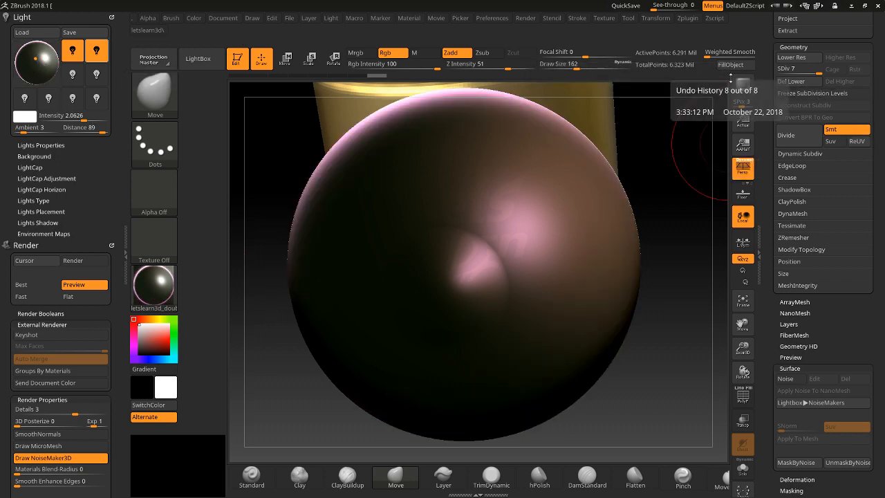
left_click(744, 85)
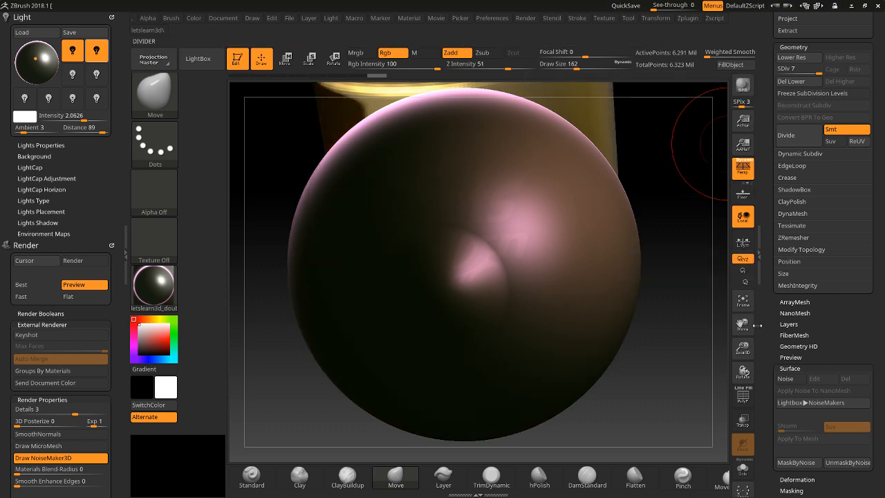
mouse_move(684, 356)
left_mouse_down()
mouse_move(678, 344)
mouse_move(671, 353)
mouse_move(681, 355)
left_mouse_up()
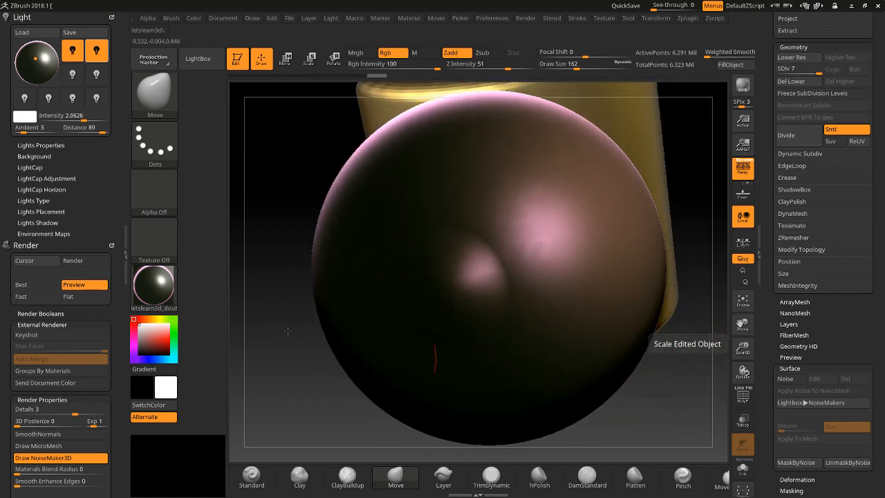
Step: Switch on the second shader (S2) in the double-shader material's modifiers and check the shading on the sphere
scroll(10, 216, "down", 5)
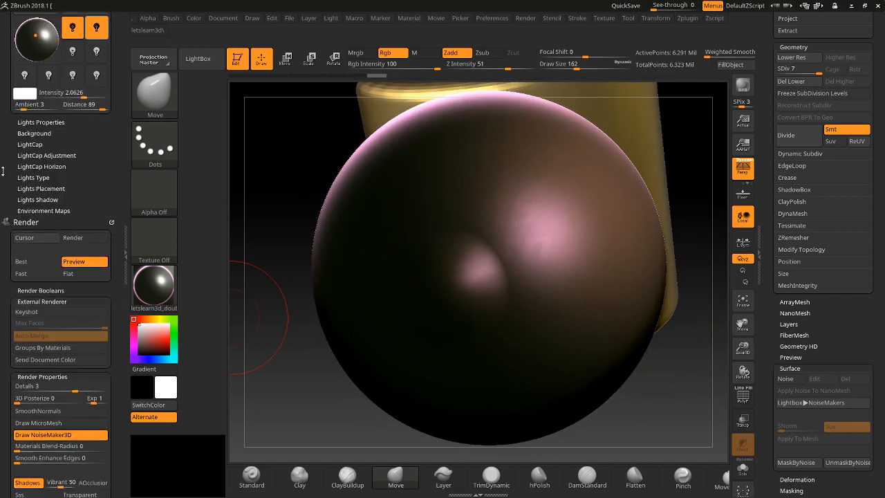
scroll(3, 118, "down", 6)
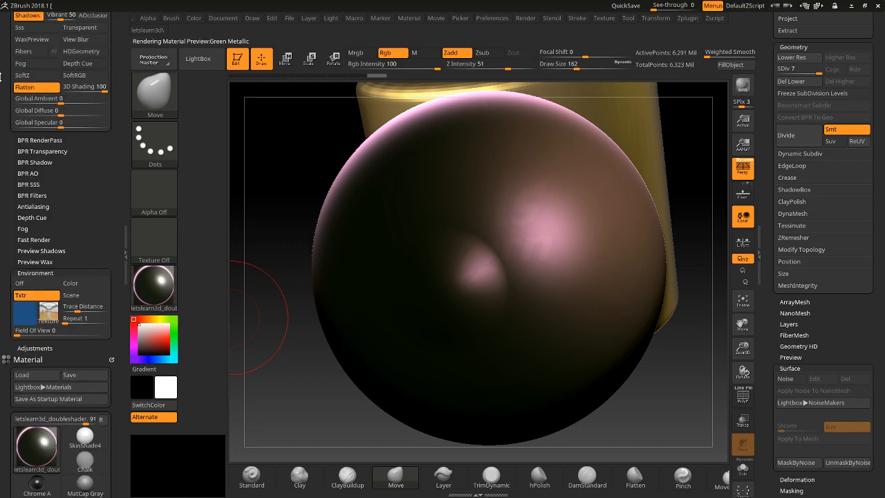
scroll(1, 208, "up", 2)
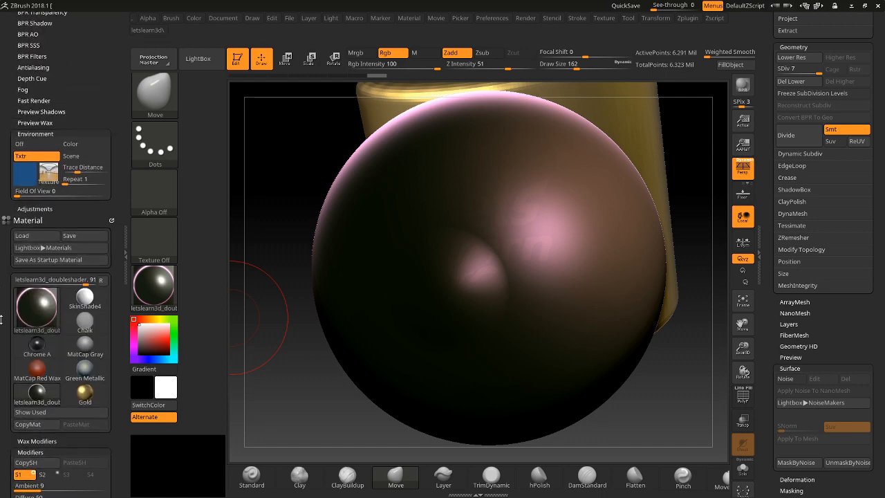
scroll(1, 319, "down", 9)
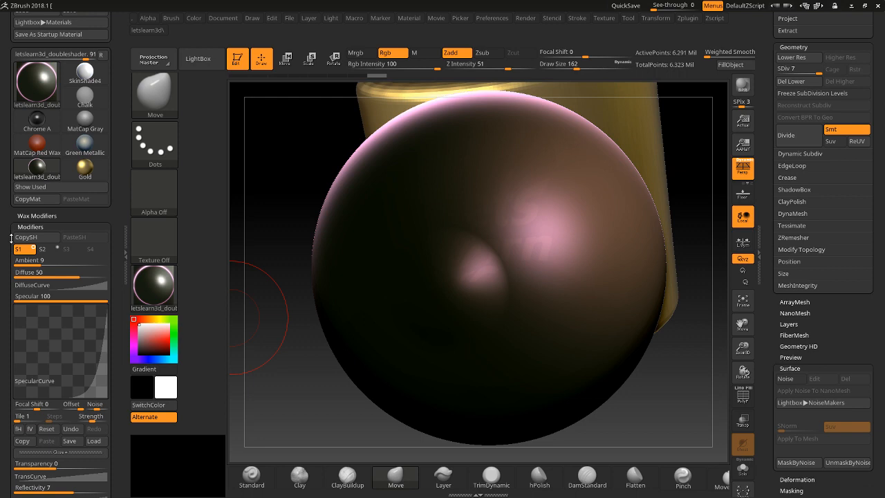
left_click(58, 249)
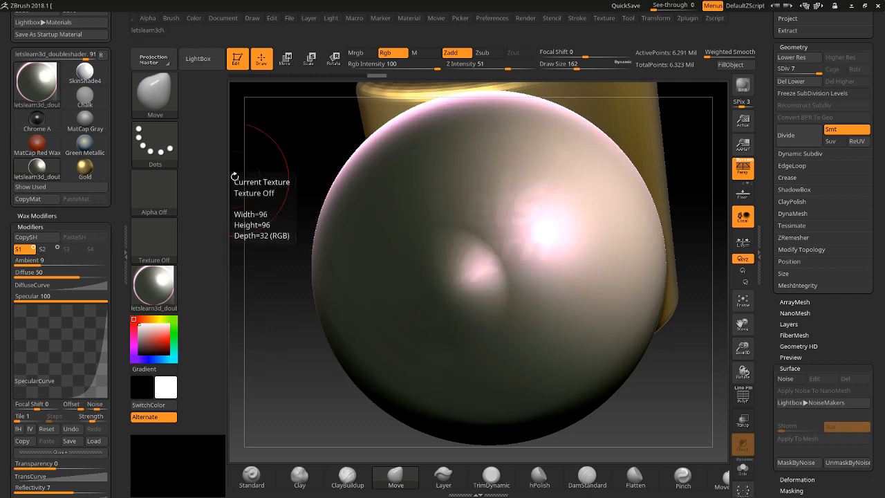
left_click_drag(276, 161, 272, 154)
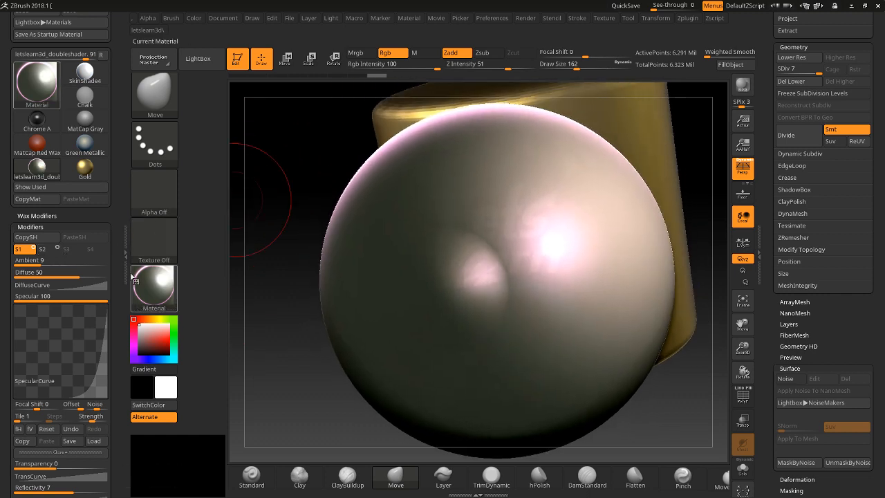
Step: Reset the SpecularCurve of the material's second shader (S2)
scroll(17, 235, "down", 3)
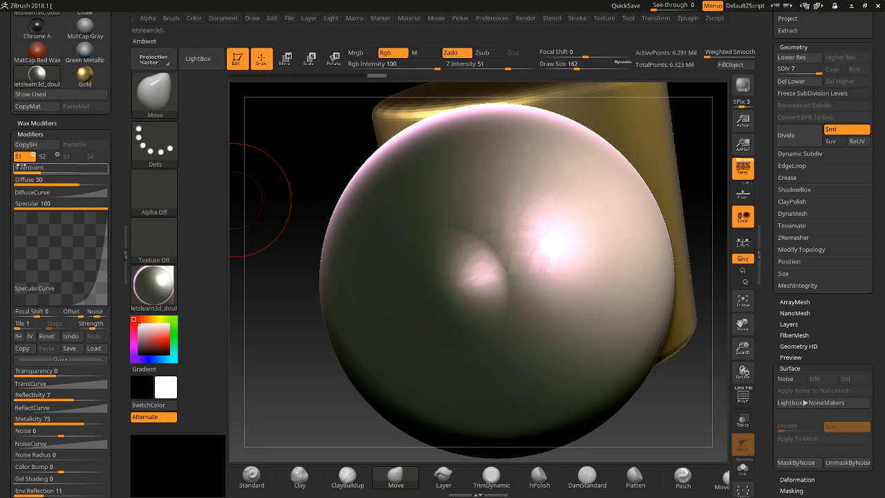
left_click(44, 157)
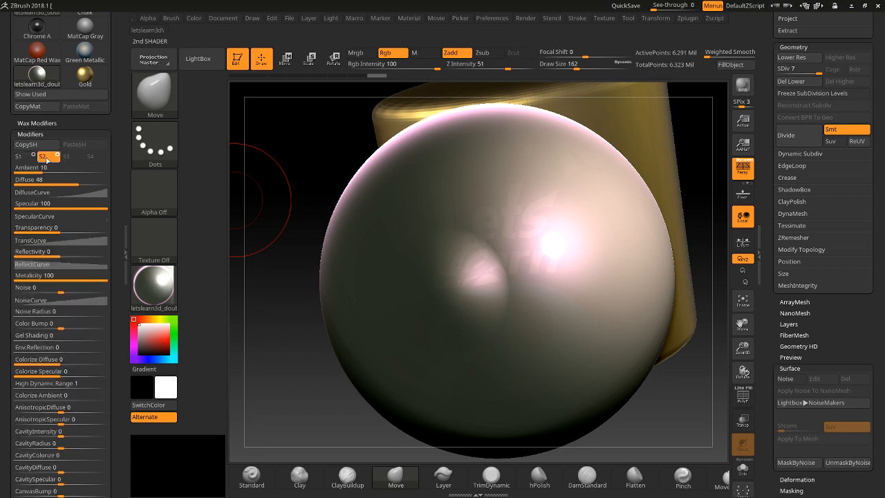
left_click(36, 217)
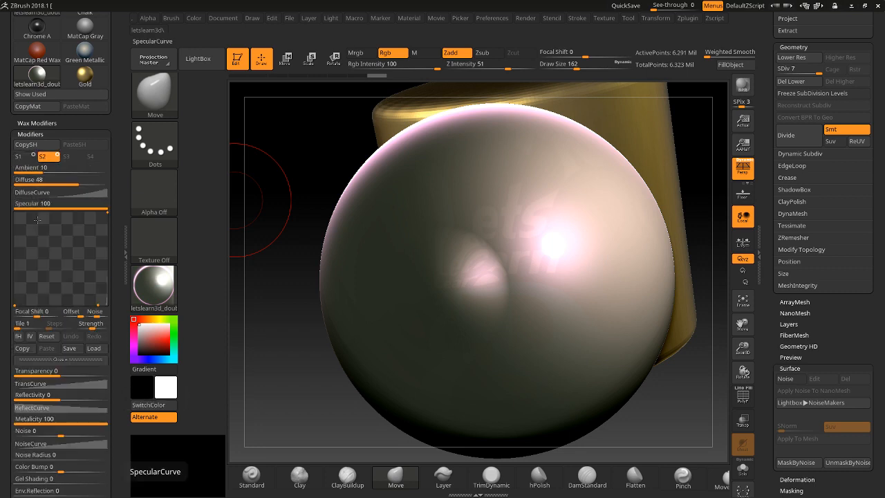
left_click(47, 336)
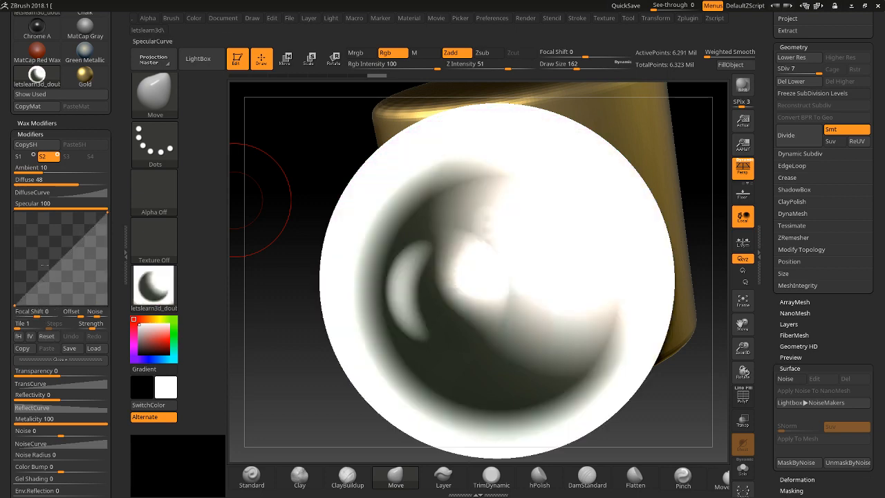
Step: Compare the SpecularCurve of the first shader with that of the second shader
left_click(24, 157)
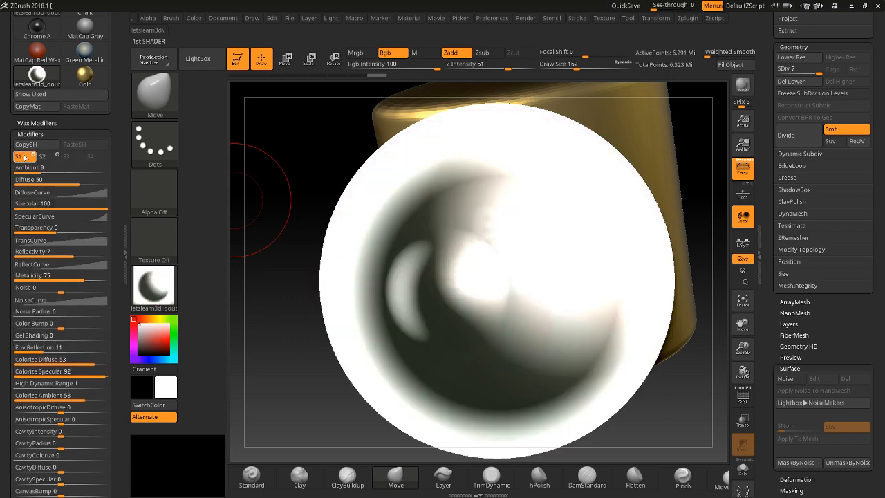
left_click(34, 216)
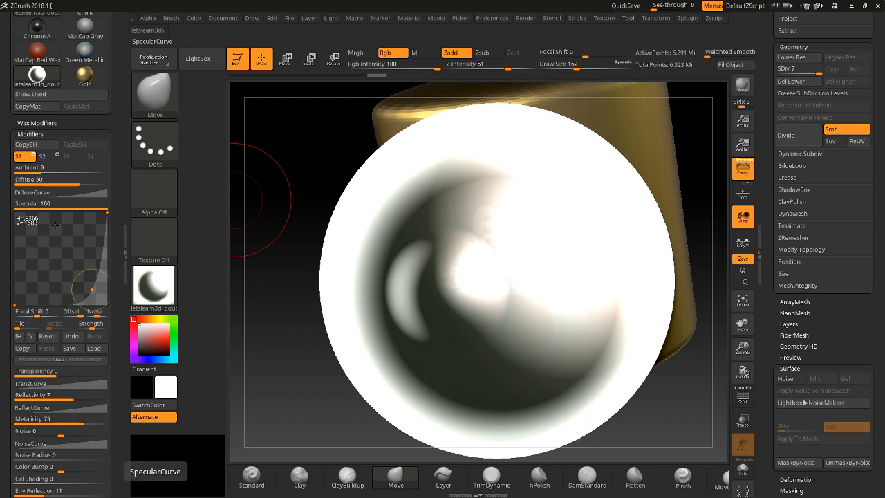
left_click(51, 158)
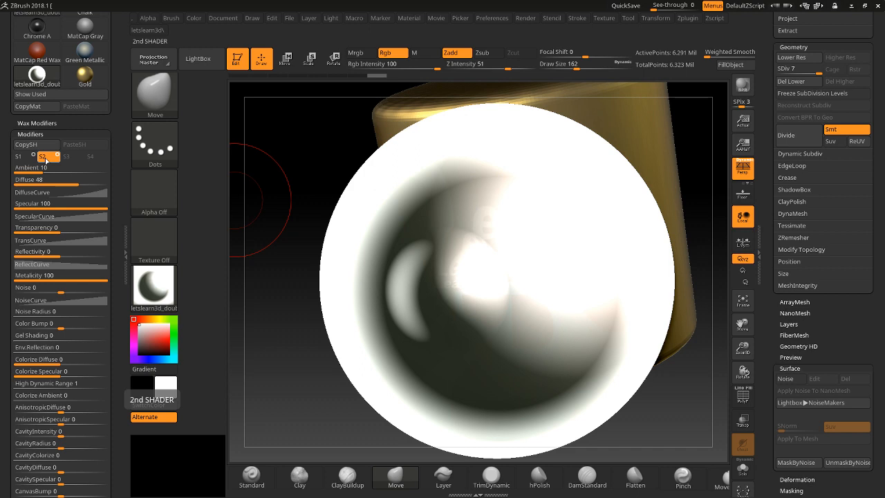
left_click(30, 215)
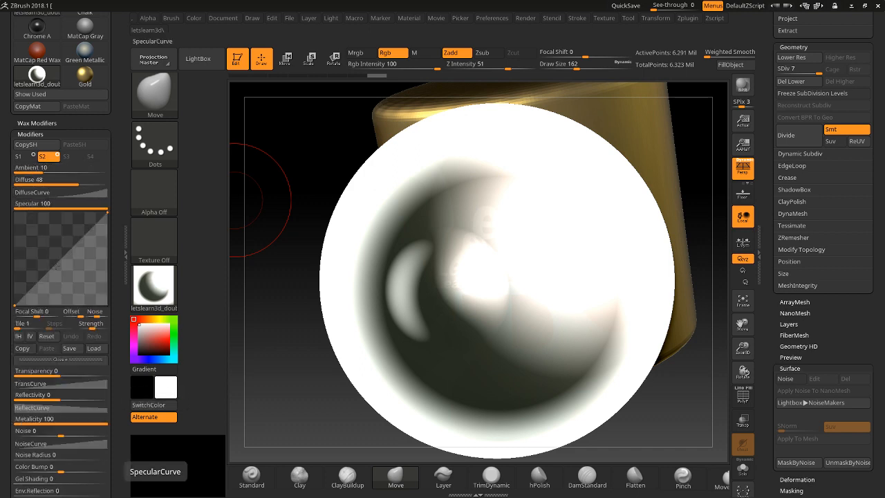
Step: Copy the first shader's settings (S1) and paste them onto the second shader (S2)
left_click(19, 157)
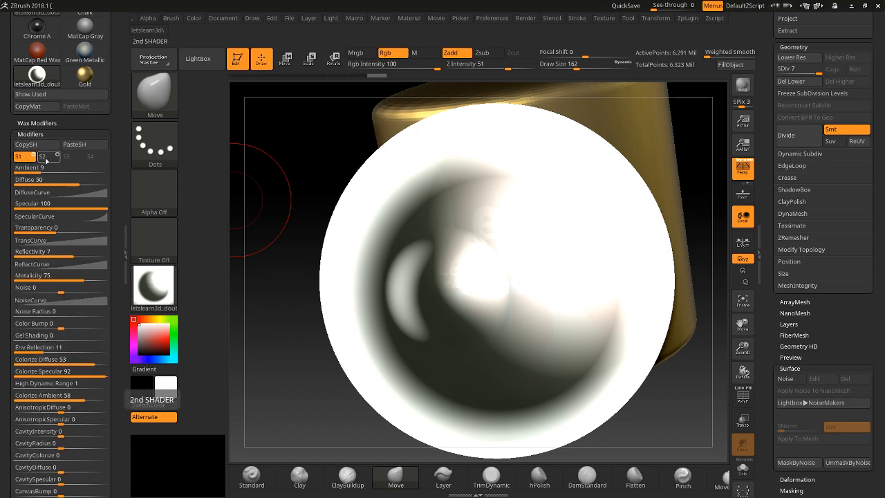
left_click(44, 157)
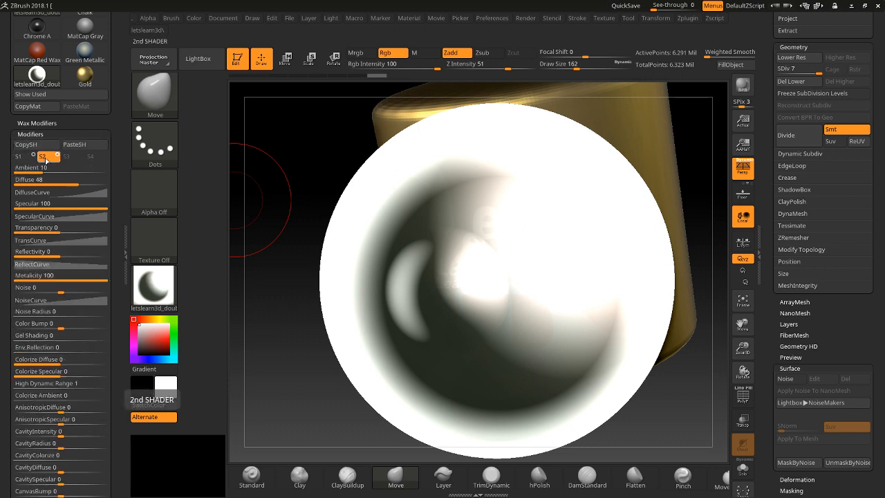
left_click(83, 144)
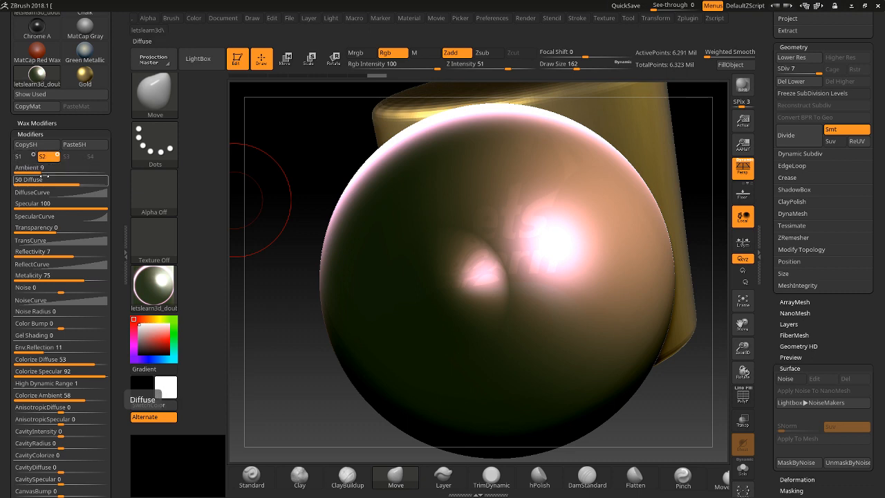
Step: Set the second shader's Ambient to 21 and delete the surface noise from the sphere
left_click_drag(50, 170, 61, 172)
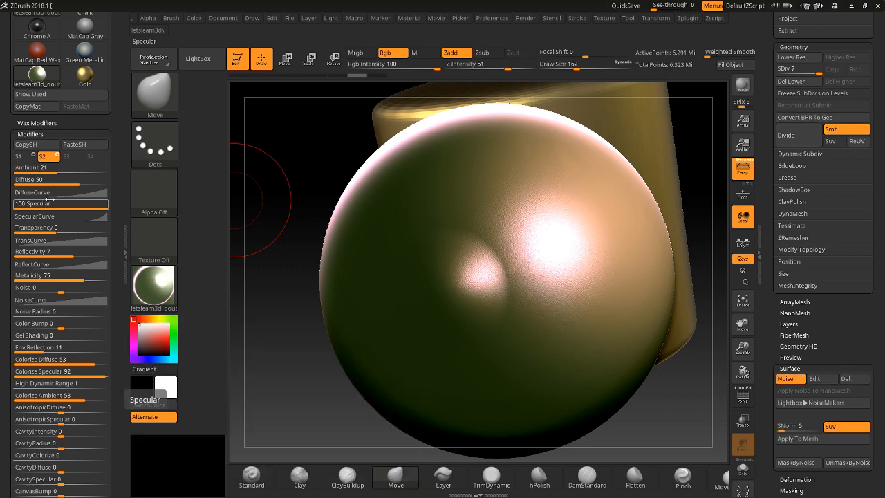
left_click(57, 156)
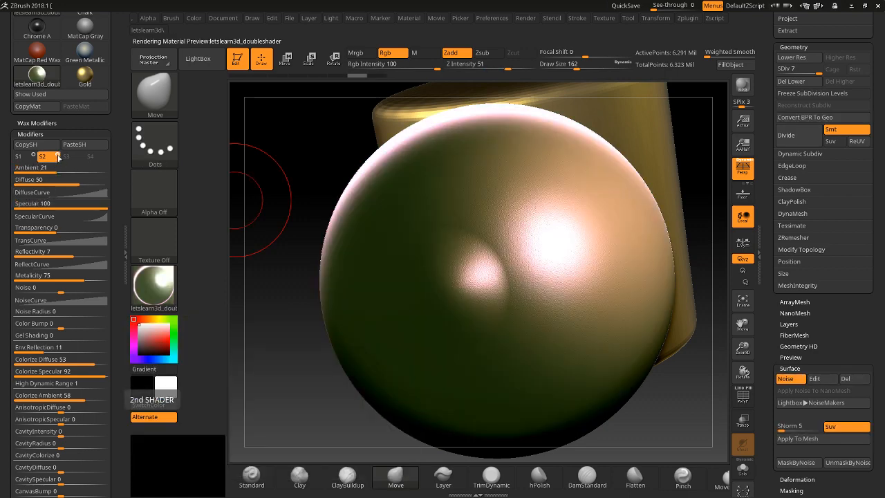
left_click(855, 379)
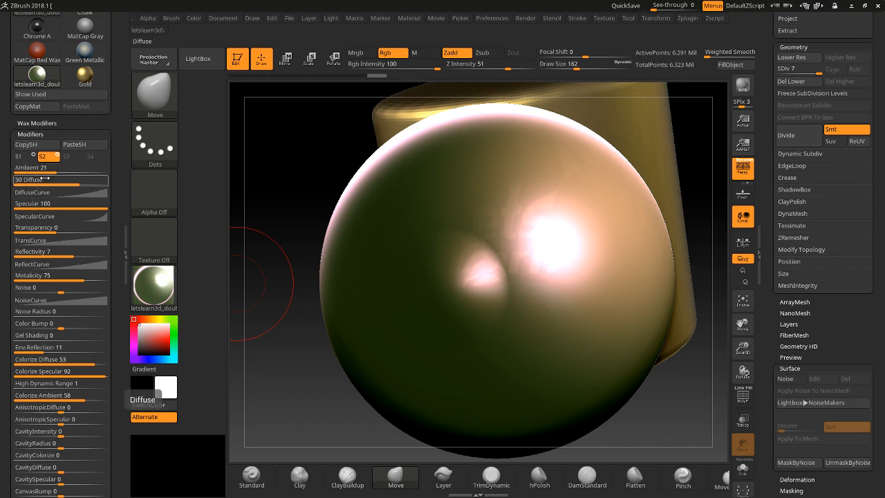
Step: Flip the second shader's SpecularCurve horizontally and vertically, and set its Specular to 20
left_click(35, 217)
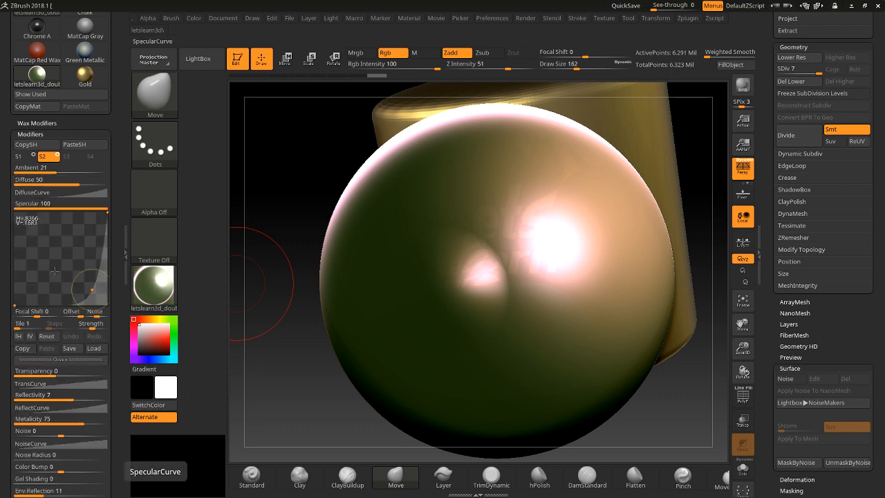
left_click(20, 336)
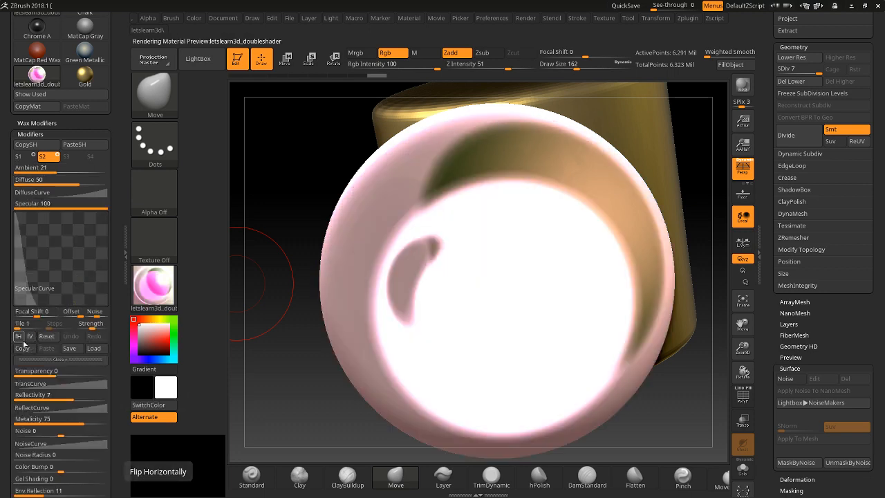
left_click(30, 340)
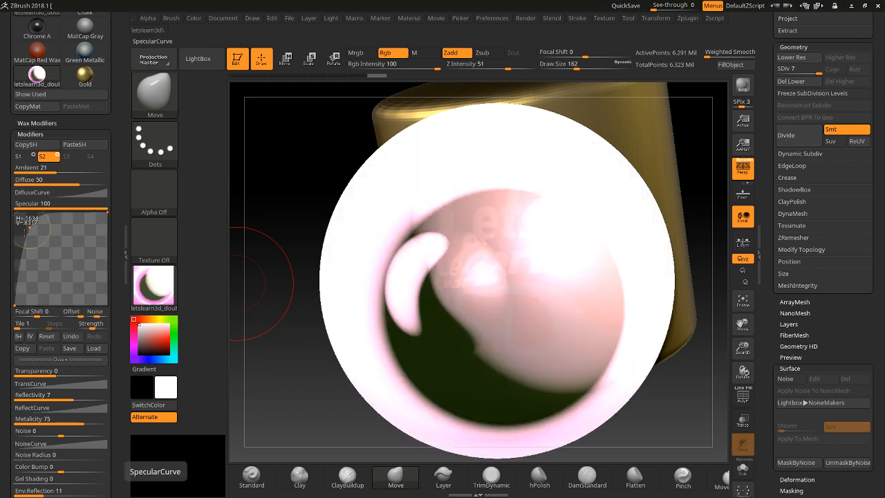
left_click_drag(87, 203, 59, 206)
mouse_move(272, 233)
left_mouse_down()
mouse_move(271, 207)
mouse_move(247, 231)
mouse_move(270, 205)
mouse_move(354, 248)
mouse_move(371, 230)
left_mouse_up()
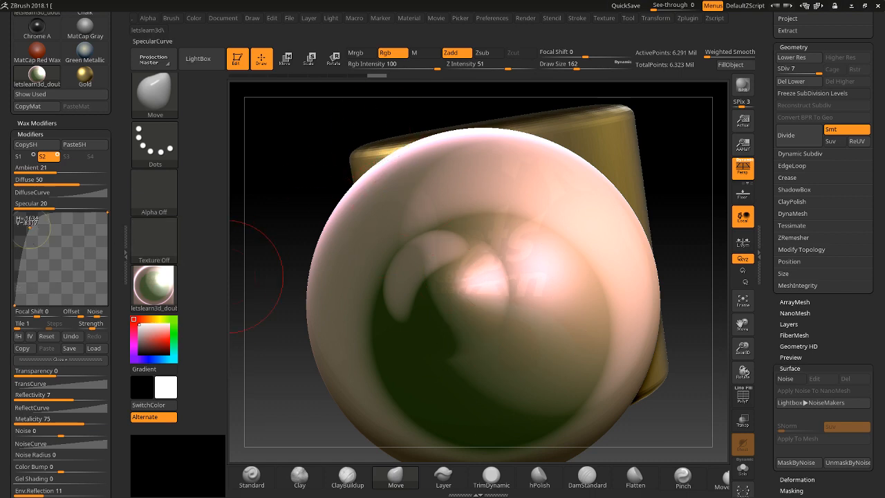
Step: Soften the rise of the second shader's SpecularCurve by moving its upper control point inward and down, and check the highlight from several angles
mouse_move(29, 227)
left_mouse_down()
mouse_move(95, 284)
mouse_move(44, 242)
left_mouse_up()
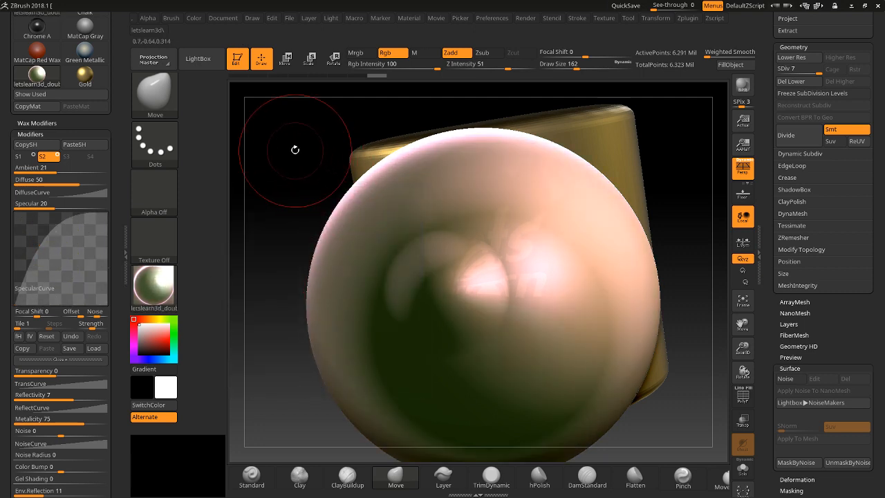
left_click_drag(296, 149, 300, 171)
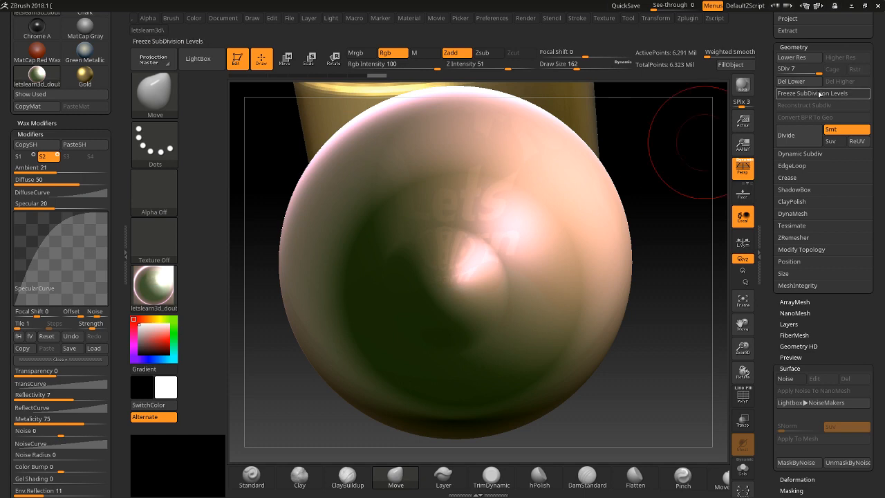
left_click(738, 92)
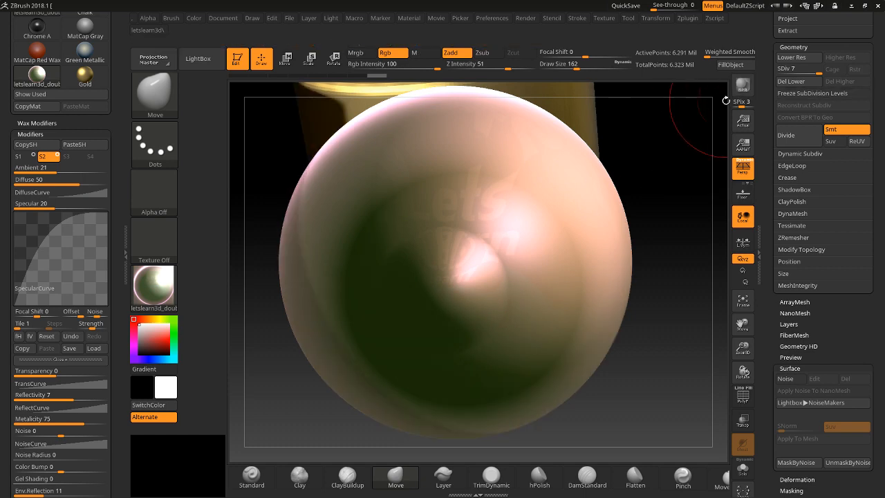
left_click_drag(668, 207, 276, 149)
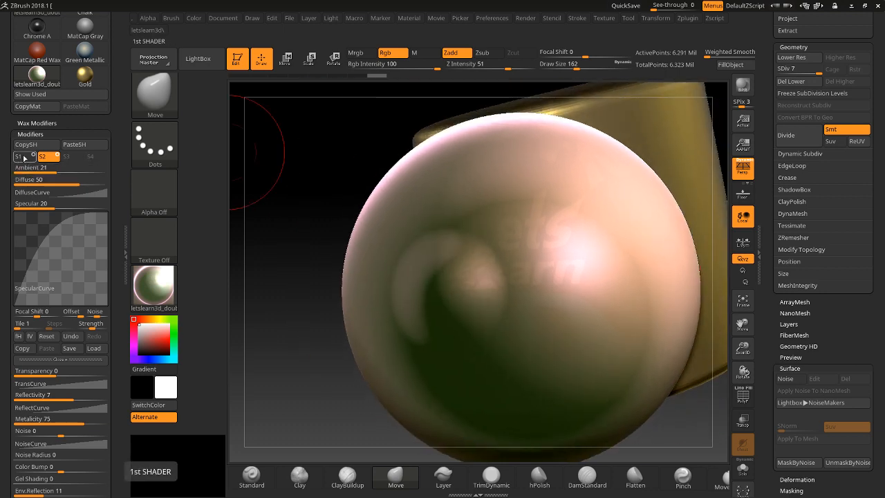
Step: Set Ambient to 4 on the second shader and to 2 on the first shader
left_click_drag(19, 164, 33, 168)
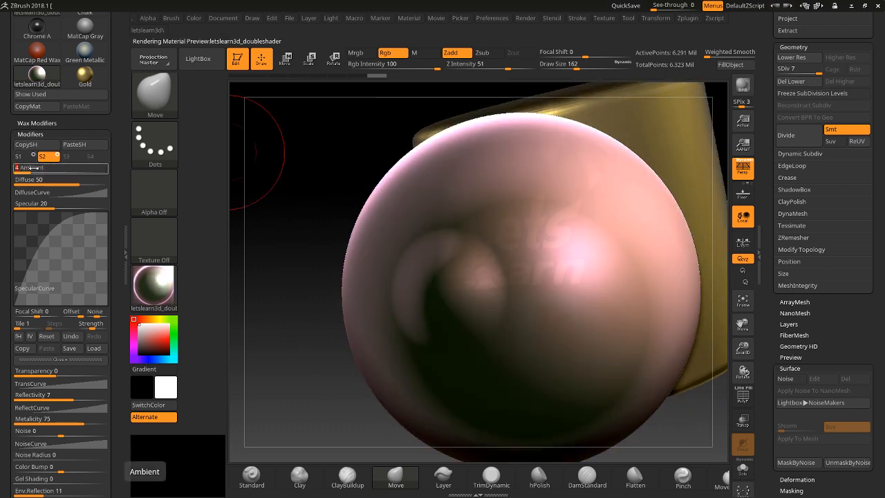
left_click(19, 156)
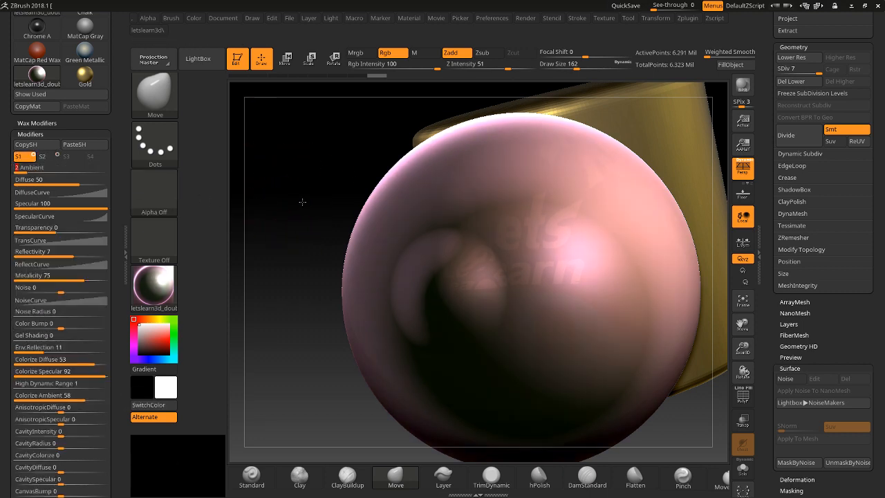
left_click_drag(300, 200, 255, 215)
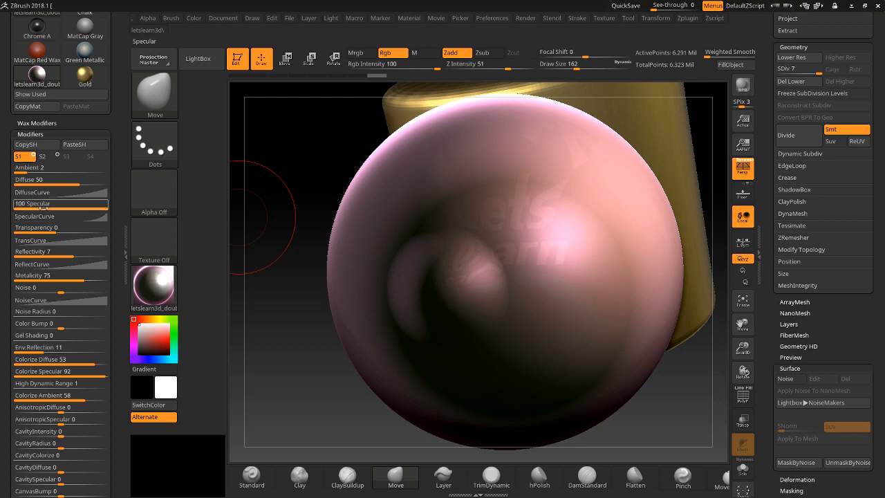
Step: Set the first shader's Specular to 76
left_click(76, 206)
type("55")
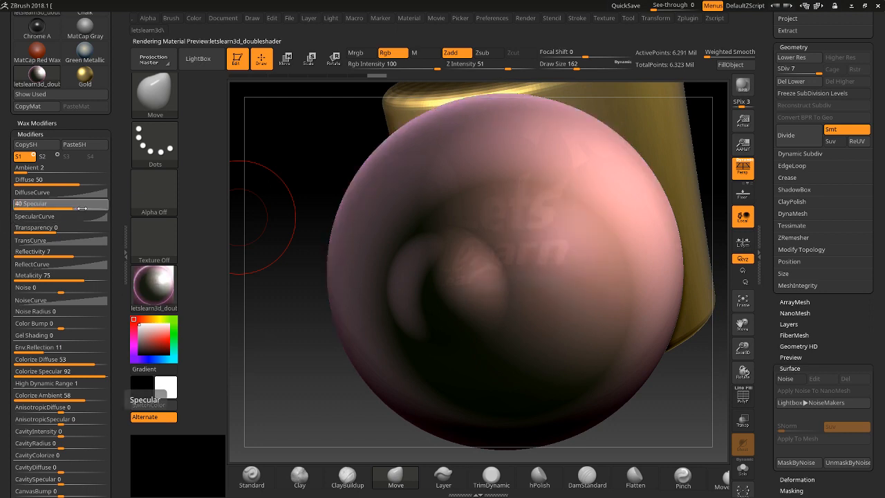
left_click_drag(82, 207, 93, 208)
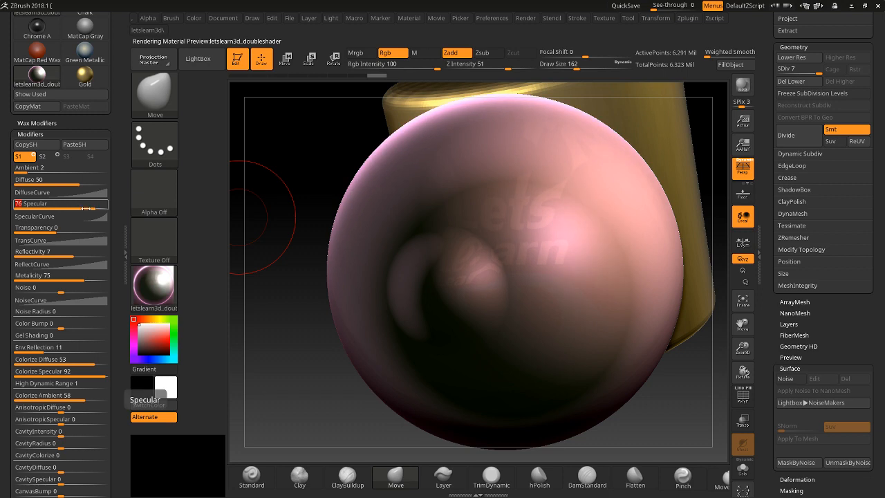
Step: Open the second shader's ReflectCurve and try flipping it vertically and horizontally
left_click(43, 157)
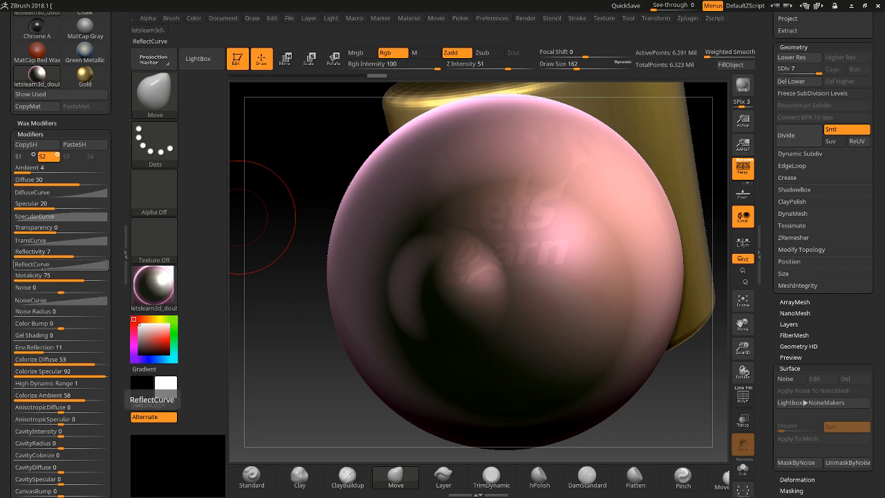
left_click(35, 264)
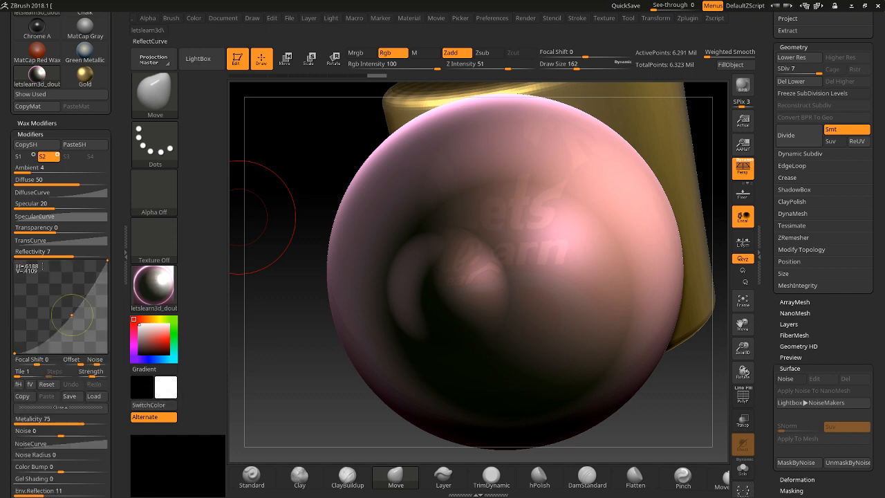
left_click(29, 384)
left_click(19, 384)
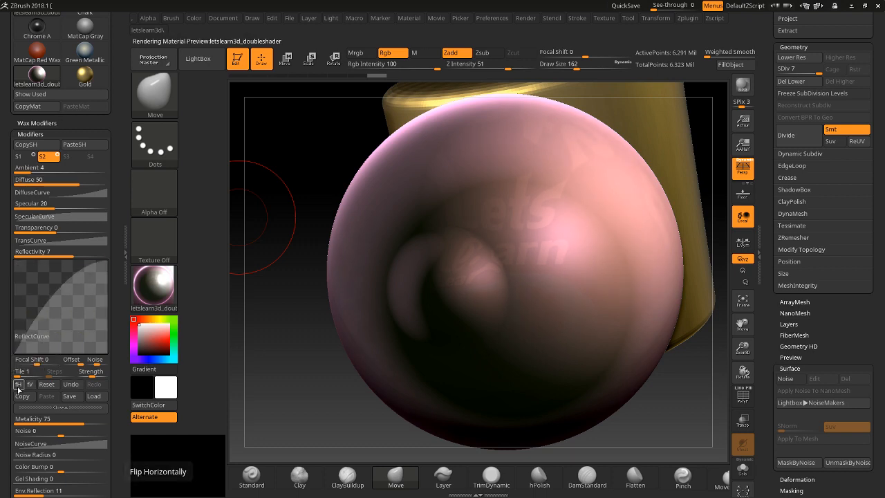
left_click(29, 384)
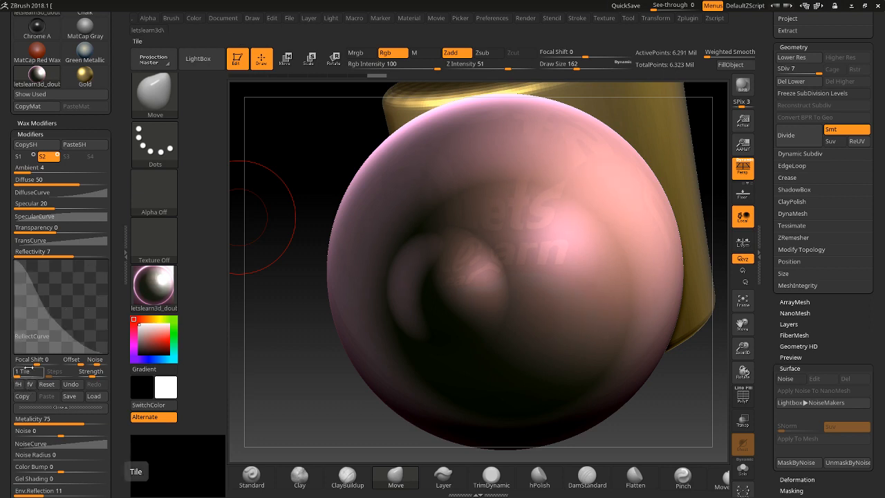
Step: Try a Tile value of 14 on the second shader's ReflectCurve, check the sphere, and reset the curve
left_click(29, 373)
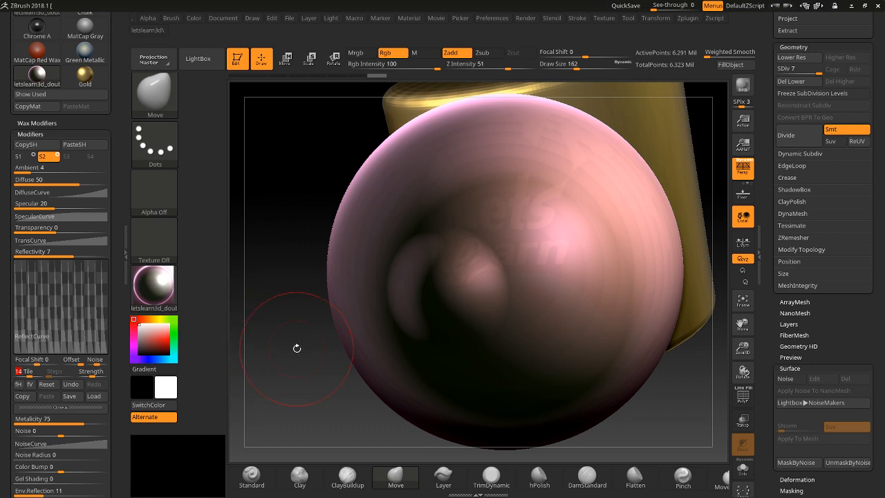
left_click_drag(296, 348, 286, 343)
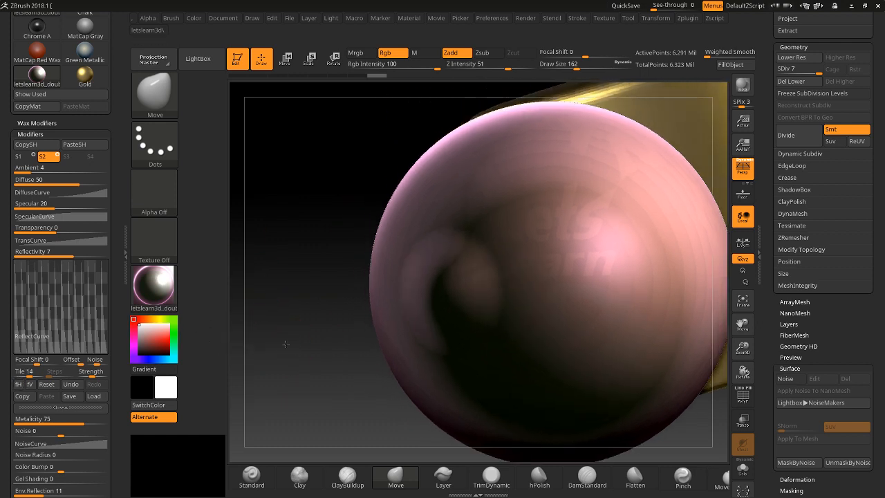
left_click(46, 384)
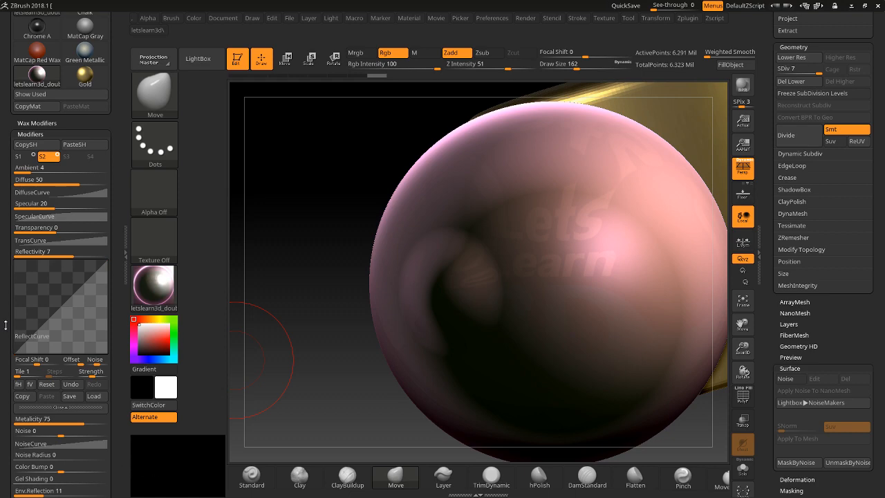
Step: Change the second shader's Spec colour to a muted orange and check the tint on the sphere
scroll(29, 277, "down", 3)
scroll(29, 248, "down", 5)
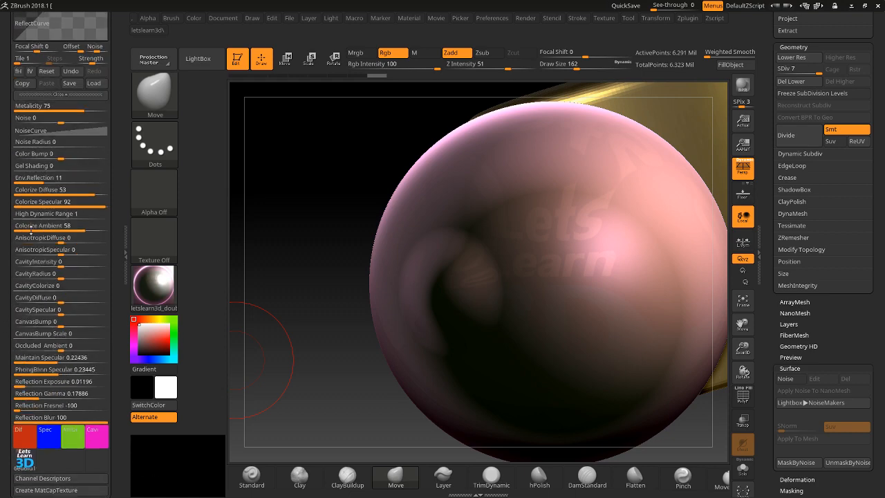
scroll(34, 216, "up", 8)
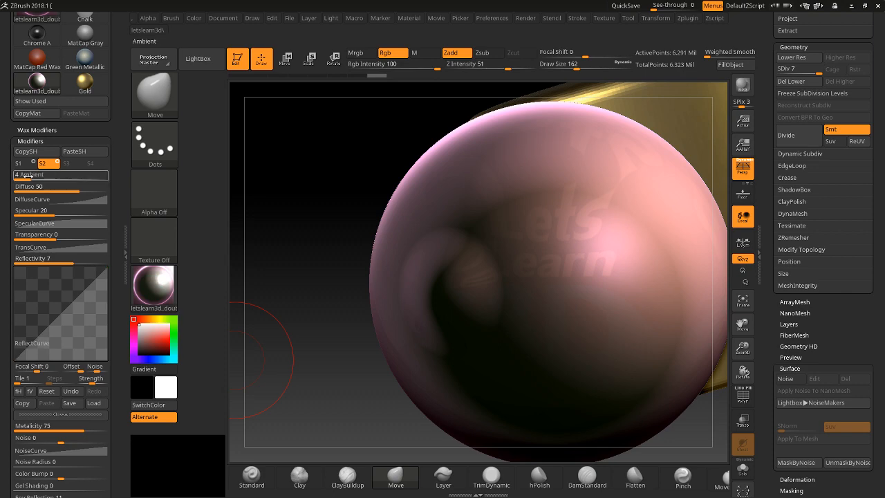
scroll(12, 238, "down", 8)
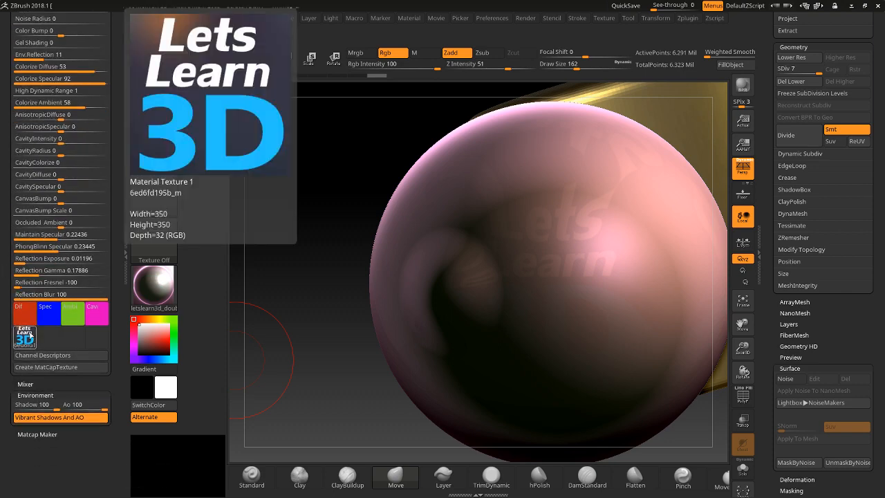
left_click(47, 320)
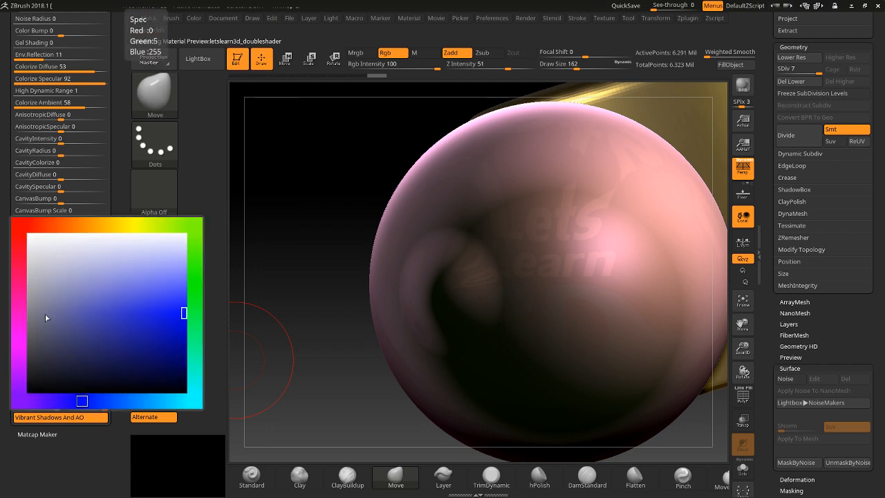
left_click(57, 225)
left_click(137, 321)
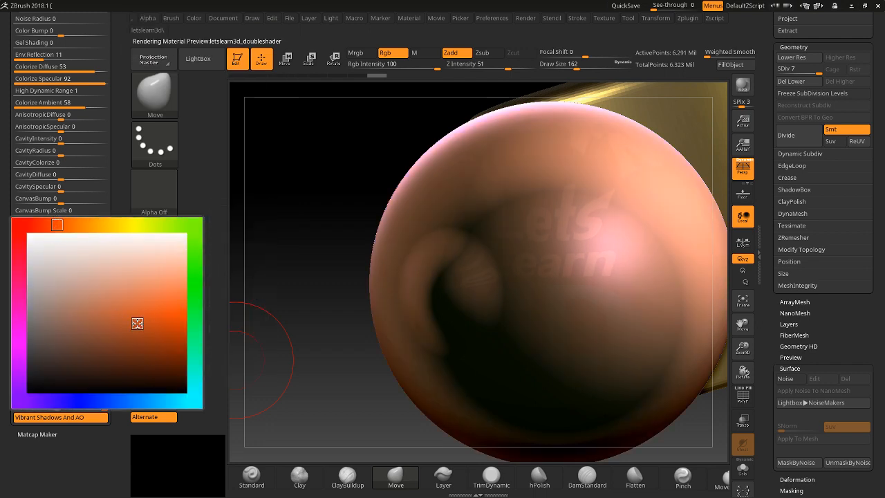
left_click_drag(306, 207, 266, 206)
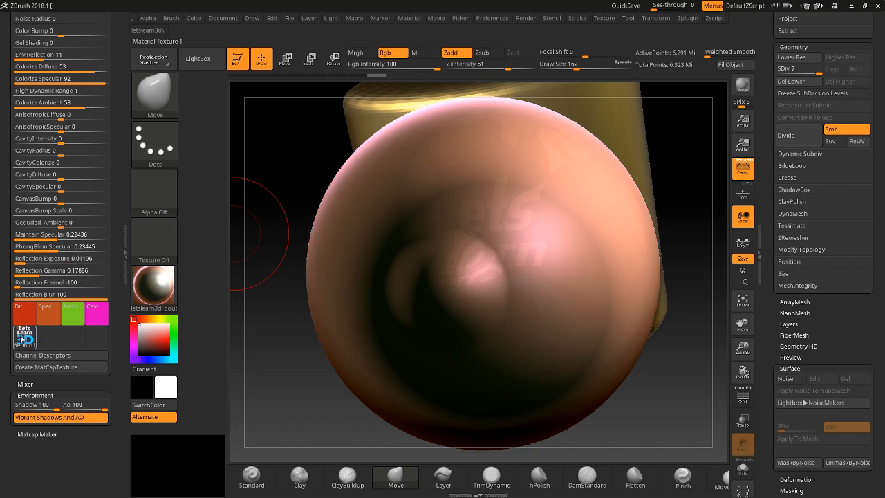
Step: Replace the second shader's material texture with the orange star, Texture 12
left_click(21, 338)
left_click(189, 377)
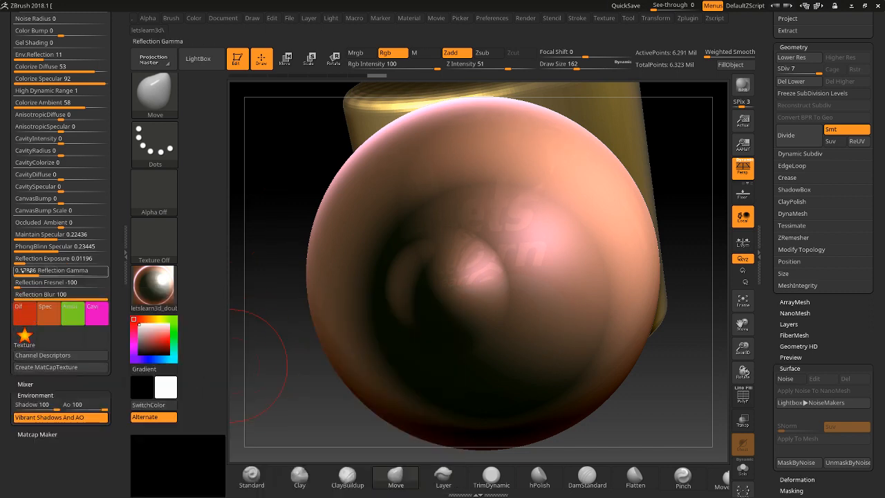
Step: Set the second shader's Reflectivity to 80 and bend its ReflectCurve downward so it rises steeply only at the end
left_click_drag(4, 246, 0, 283)
scroll(52, 263, "up", 3)
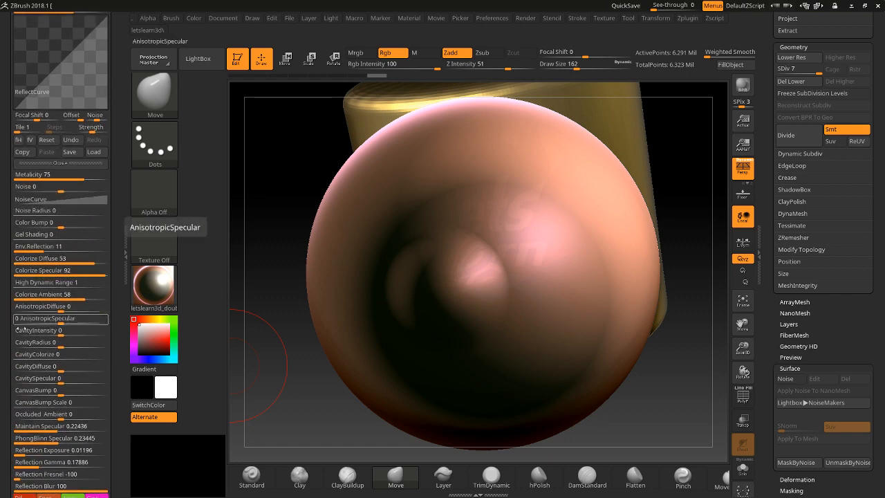
scroll(7, 215, "up", 5)
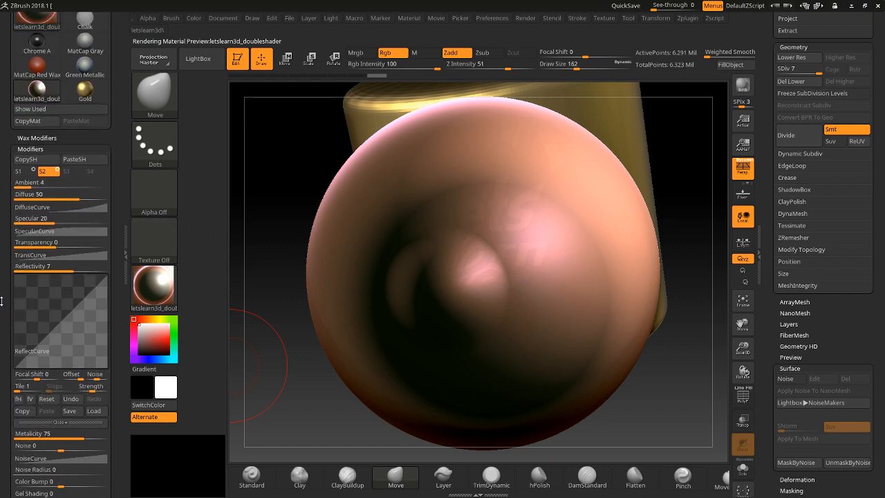
left_click_drag(50, 333, 40, 298)
left_click_drag(72, 267, 101, 266)
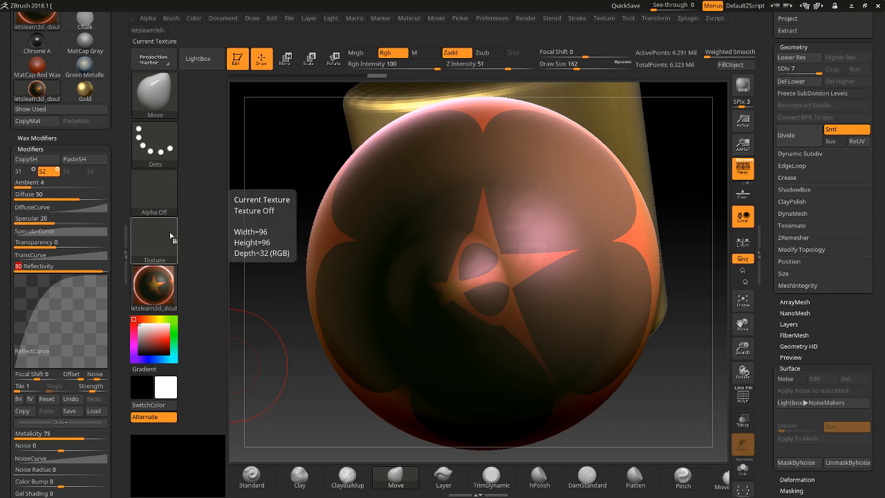
left_click_drag(40, 298, 97, 340)
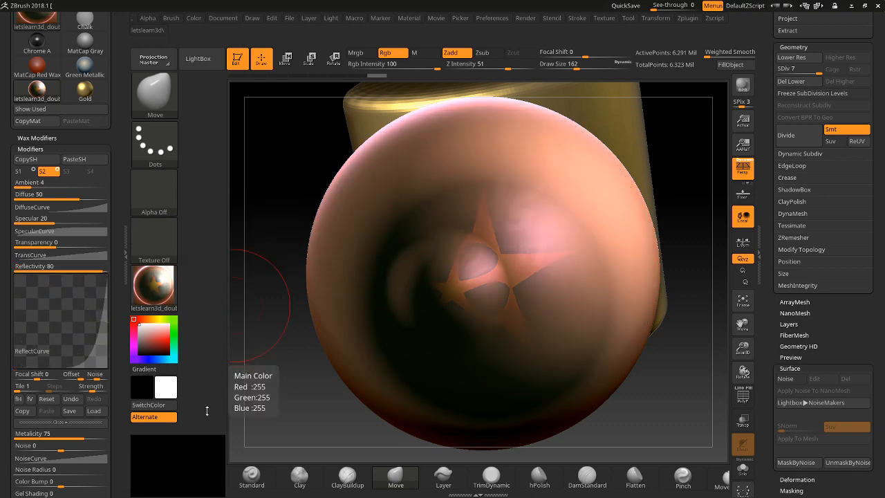
mouse_move(325, 426)
left_mouse_down()
mouse_move(310, 412)
mouse_move(316, 437)
left_mouse_up()
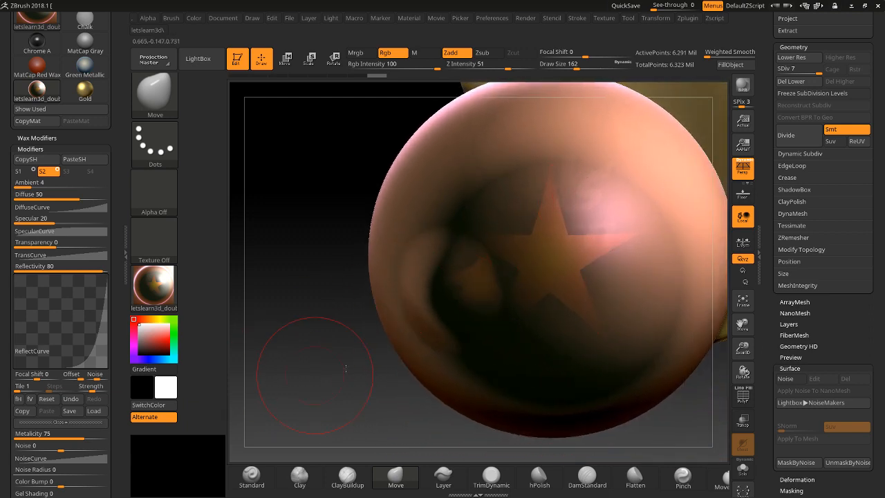
left_click_drag(346, 369, 325, 373)
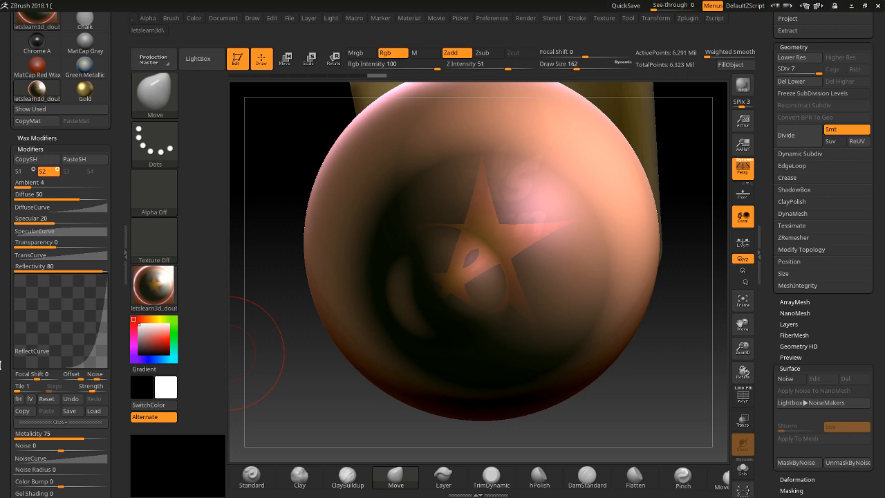
Step: Assign Texture 02 as the second shader's material texture and check its reflection on the sphere from different angles
scroll(17, 309, "down", 4)
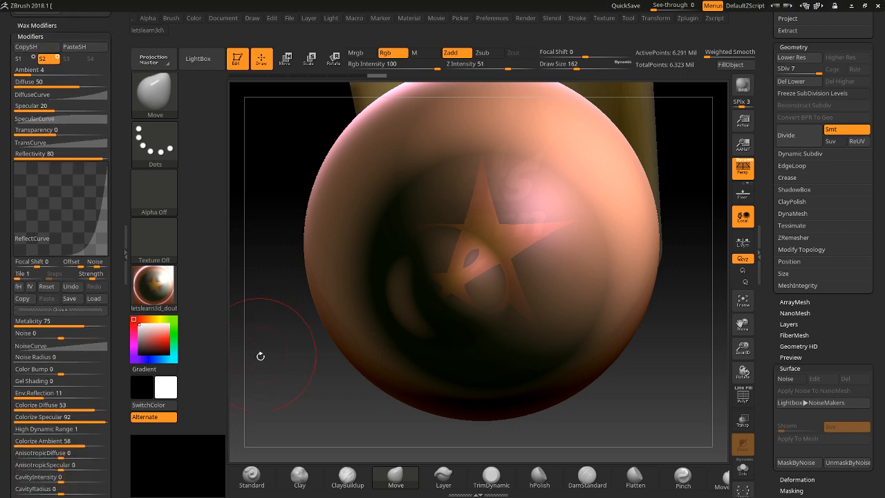
left_click_drag(293, 407, 278, 387)
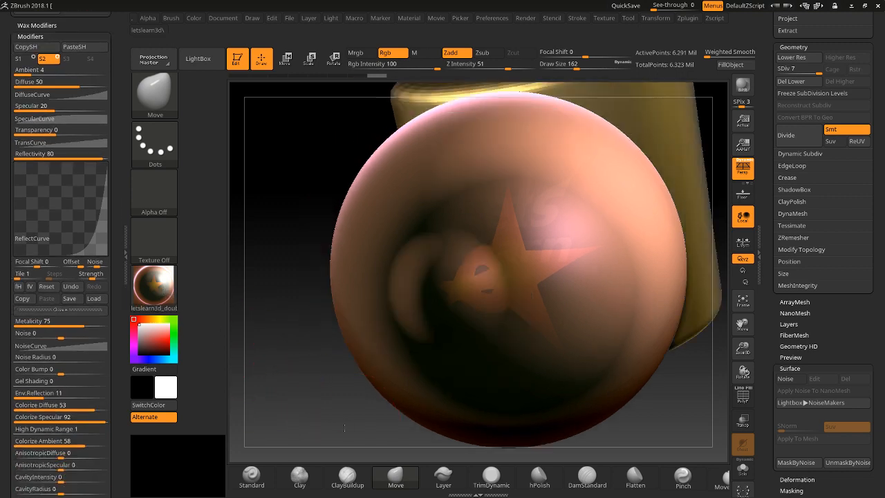
mouse_move(345, 427)
left_mouse_down()
mouse_move(301, 419)
mouse_move(341, 415)
left_mouse_up()
left_click_drag(6, 278, 6, 273)
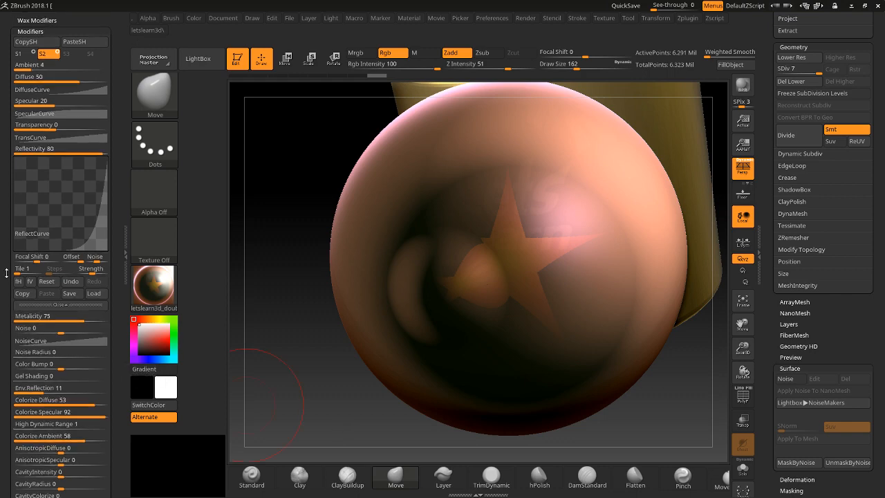
scroll(16, 212, "down", 10)
left_click(23, 340)
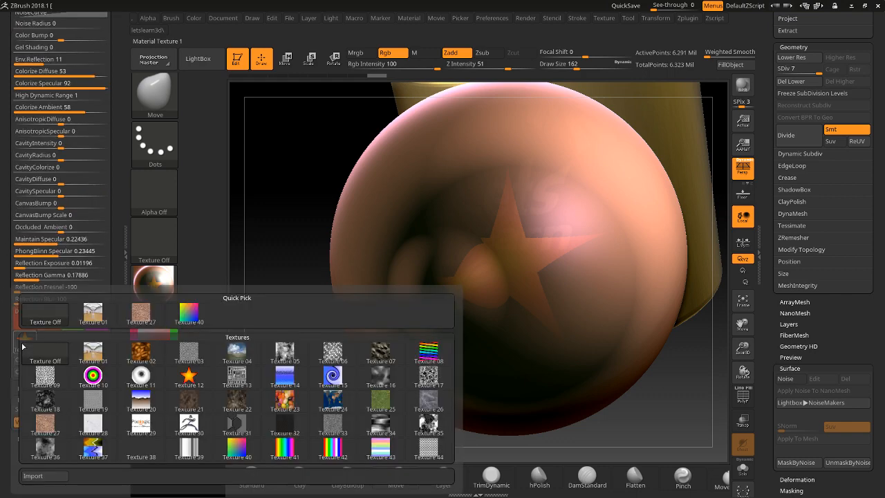
left_click(141, 353)
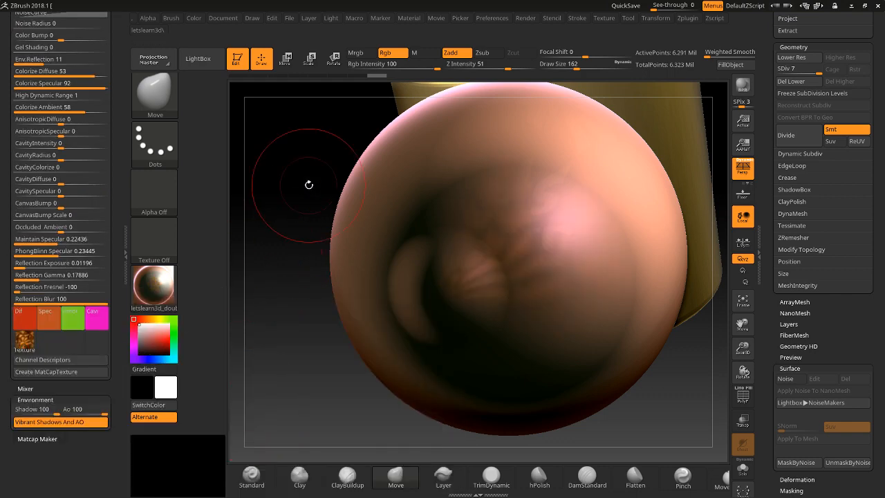
left_click_drag(309, 185, 253, 216)
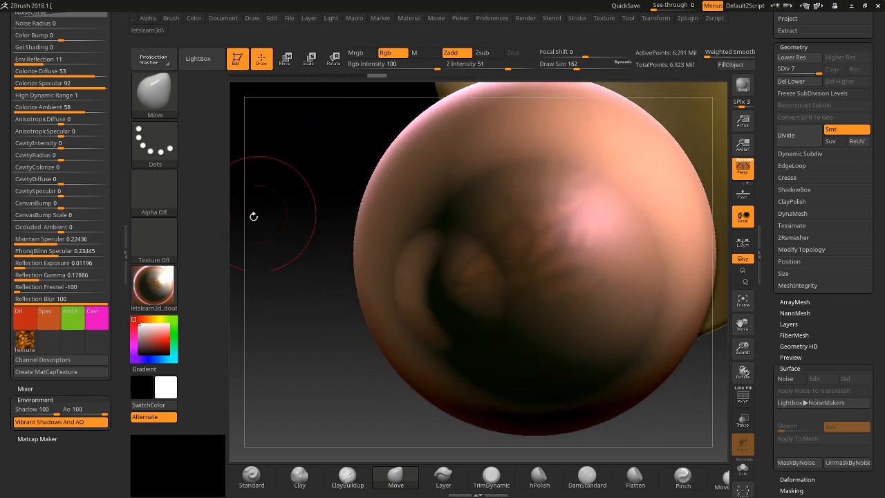
Step: Try Texture 22 and Texture 18 as the second shader's material texture, checking each reflection on the sphere
left_click(25, 342)
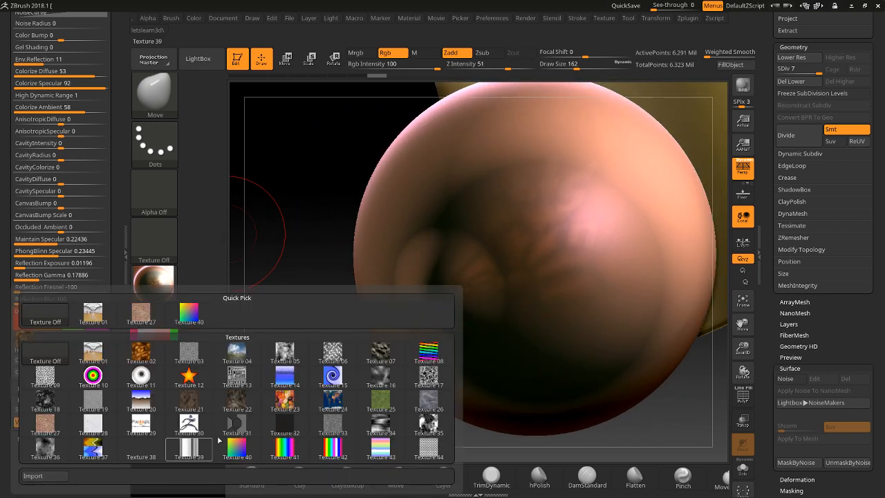
left_click(245, 403)
mouse_move(336, 394)
left_mouse_down()
mouse_move(331, 368)
mouse_move(333, 390)
mouse_move(283, 381)
left_mouse_up()
left_click(25, 340)
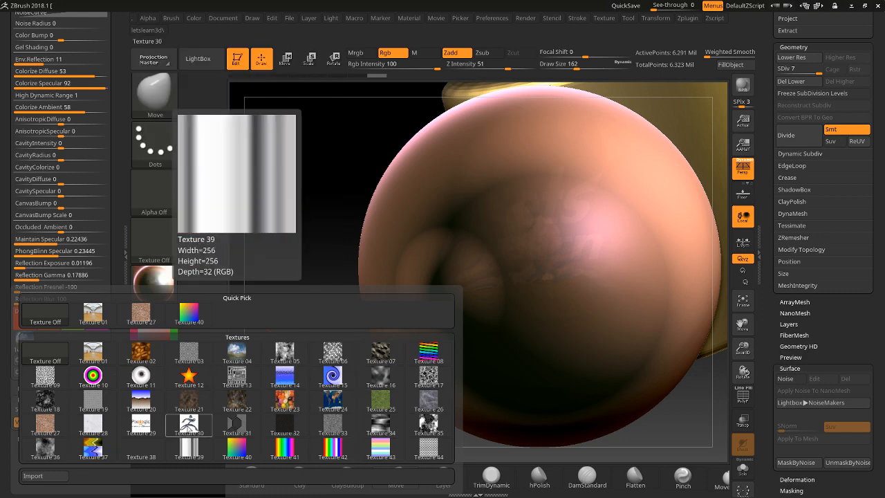
left_click(45, 399)
mouse_move(347, 221)
left_mouse_down()
mouse_move(340, 215)
mouse_move(347, 225)
left_mouse_up()
Step: Try Texture 39 and Texture 16 as the second shader's material texture, viewing each on the sphere from different angles
left_click(25, 340)
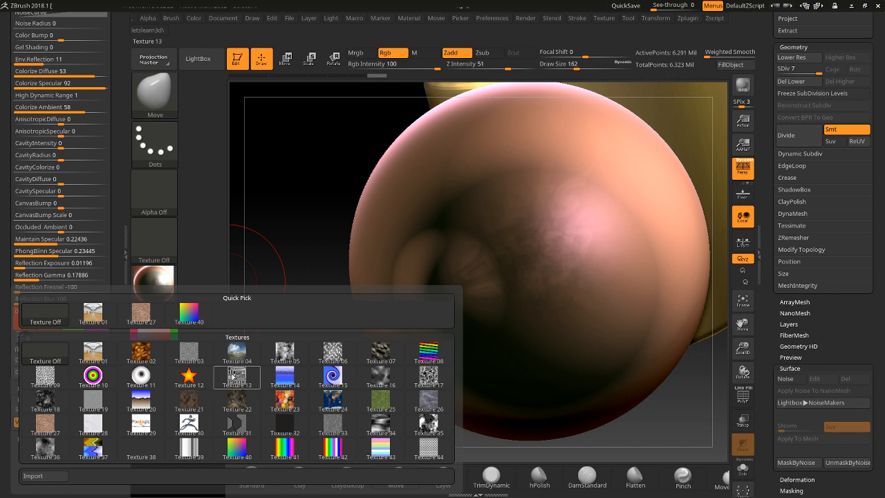
left_click(188, 447)
mouse_move(289, 376)
left_mouse_down()
mouse_move(296, 344)
mouse_move(305, 371)
left_mouse_up()
left_click(25, 340)
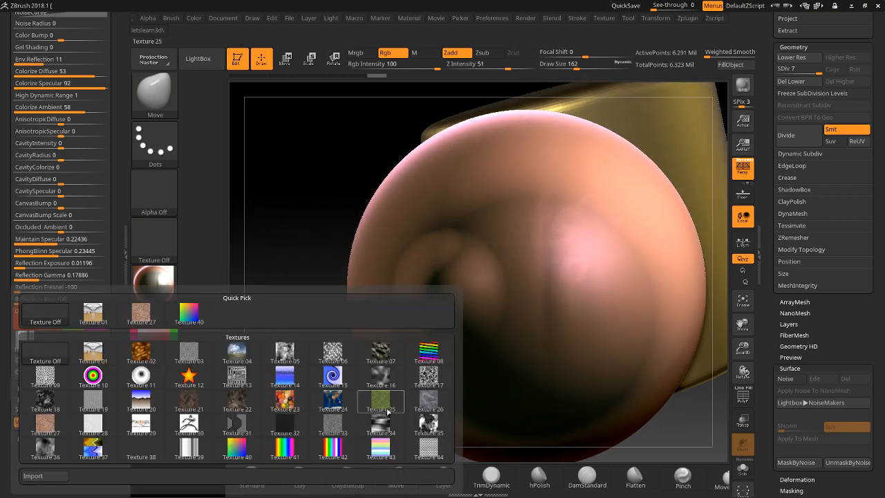
left_click(382, 380)
left_click_drag(315, 410, 314, 412)
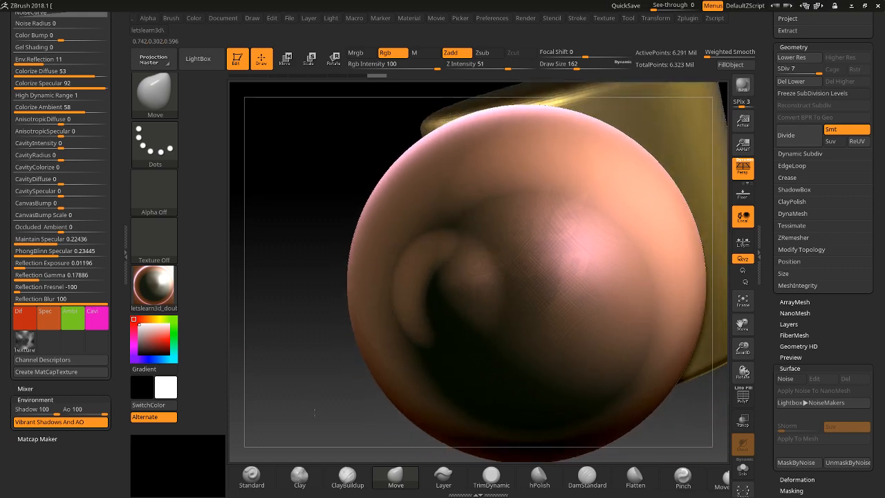
Step: Try Texture 35 and the brick-patterned Texture 44 as the second shader's material texture and compare their reflections
left_click(25, 340)
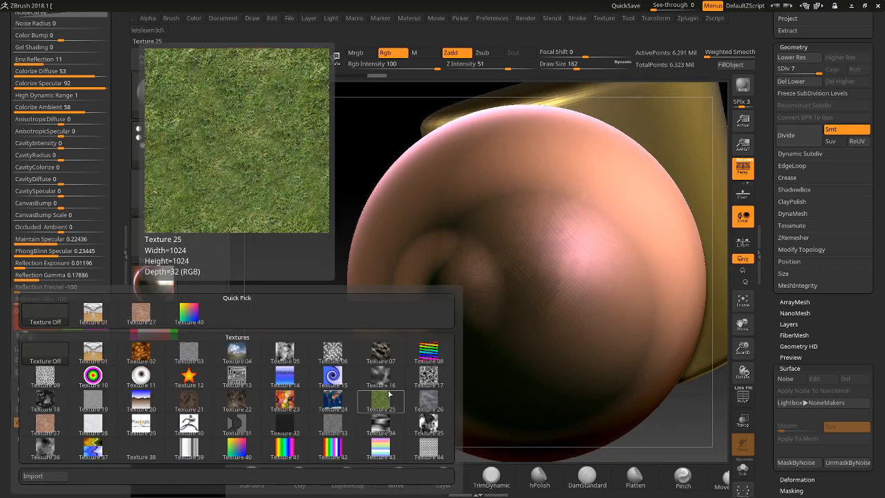
mouse_move(379, 380)
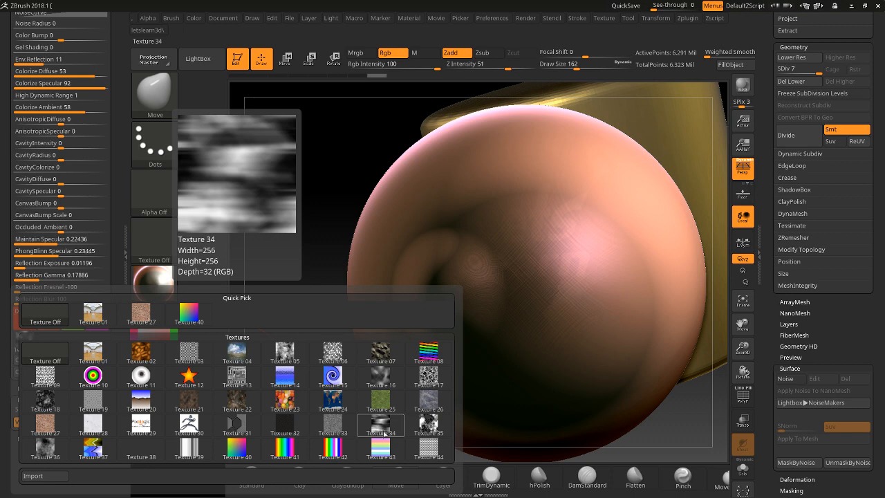
left_click(430, 425)
left_click_drag(320, 372, 296, 365)
left_click(24, 340)
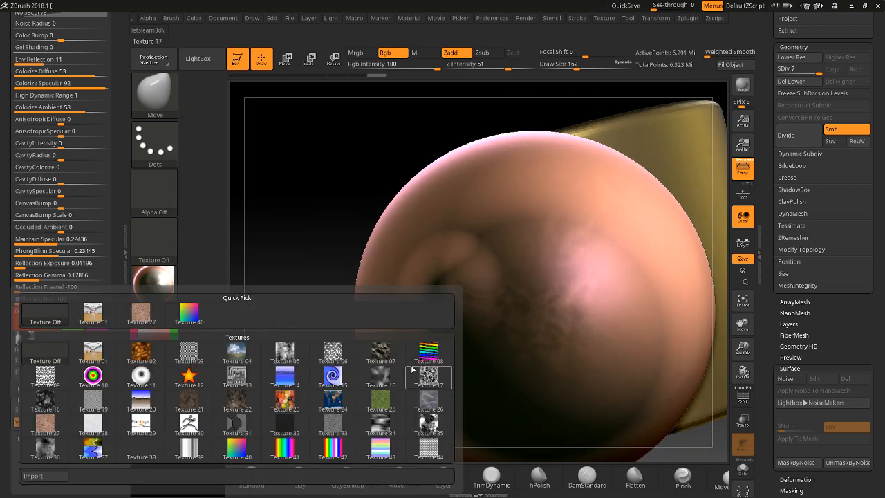
left_click(428, 448)
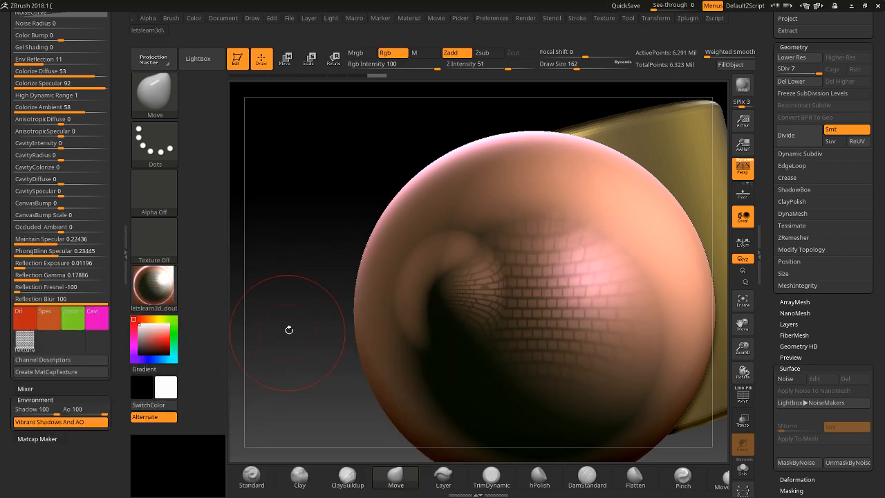
mouse_move(289, 330)
left_mouse_down()
mouse_move(337, 329)
mouse_move(292, 346)
left_mouse_up()
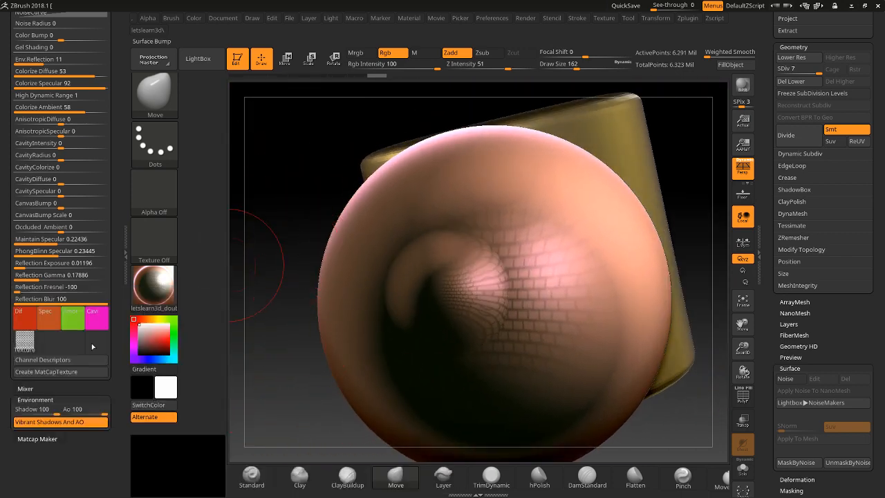
Step: Assign the pale Texture 28 as the second shader's material texture and check its reflection on the sphere from different angles
left_click(23, 342)
left_click(87, 427)
left_click_drag(318, 183, 314, 196)
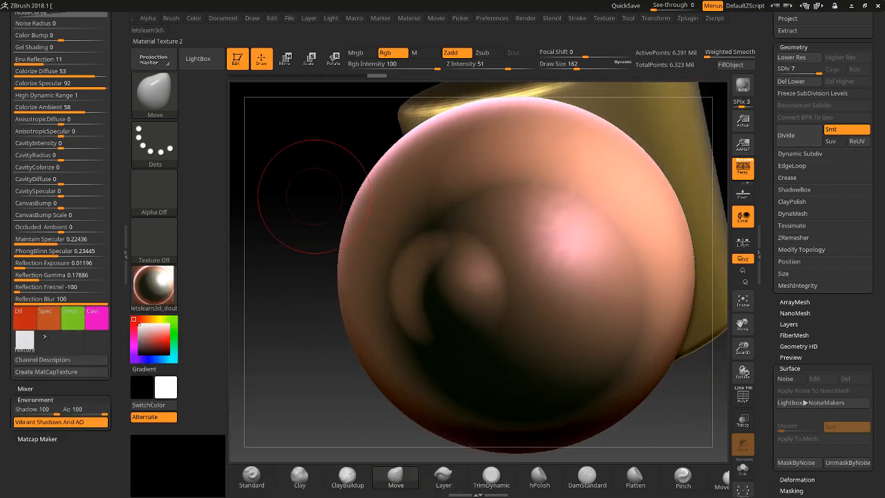
left_click_drag(265, 345, 239, 345)
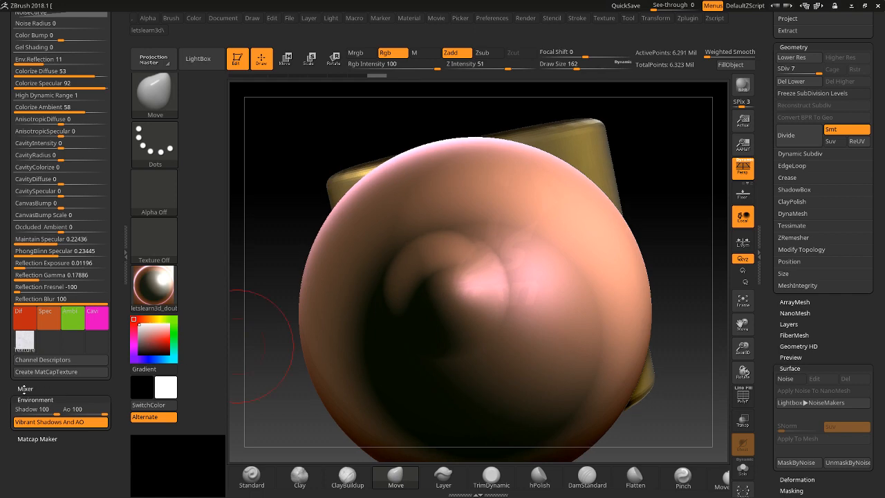
Step: Set the second shader's Reflectivity to 0 and check the sphere's shading
scroll(5, 275, "up", 5)
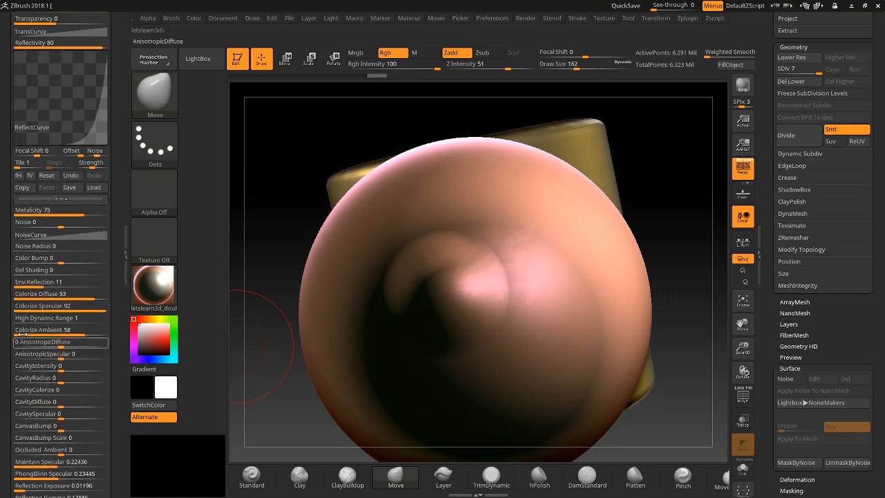
scroll(8, 232, "up", 6)
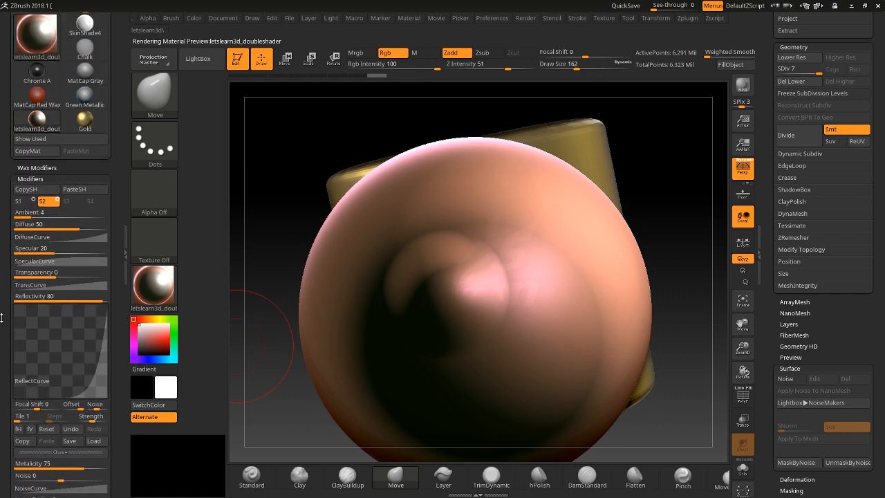
mouse_move(72, 304)
left_mouse_down()
mouse_move(4, 291)
mouse_move(70, 302)
left_mouse_up()
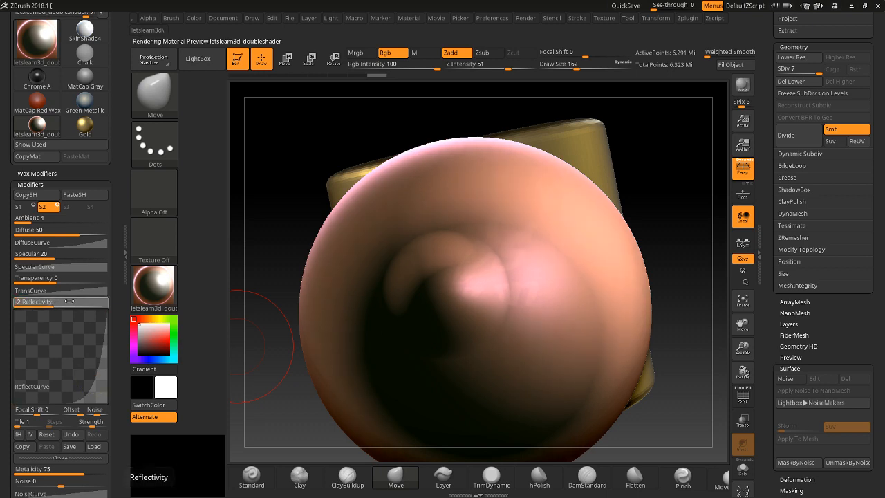
type("00")
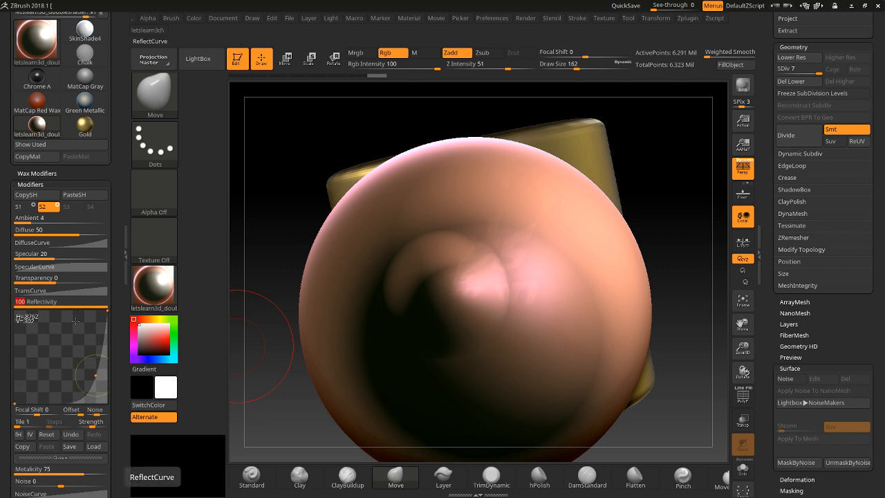
key("Return")
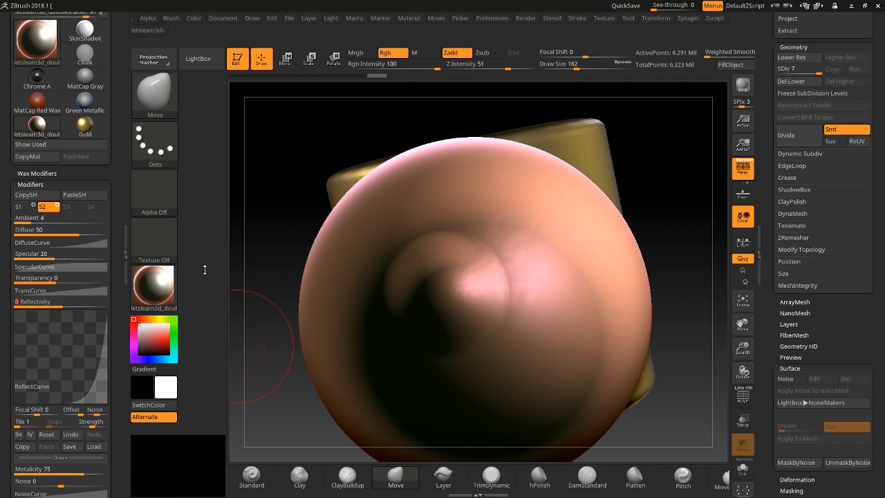
left_click_drag(273, 248, 292, 252)
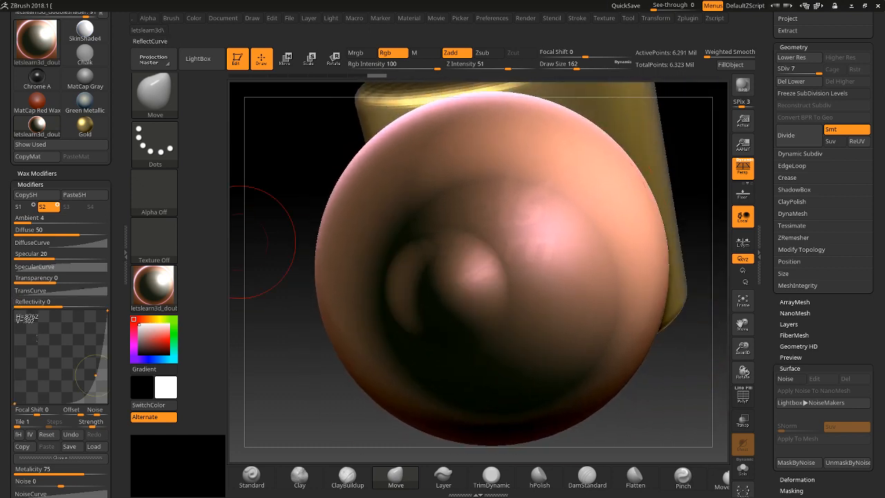
Step: Save the material to the Desktop as letslearn3d_doubleshader, replacing the existing file
key("m")
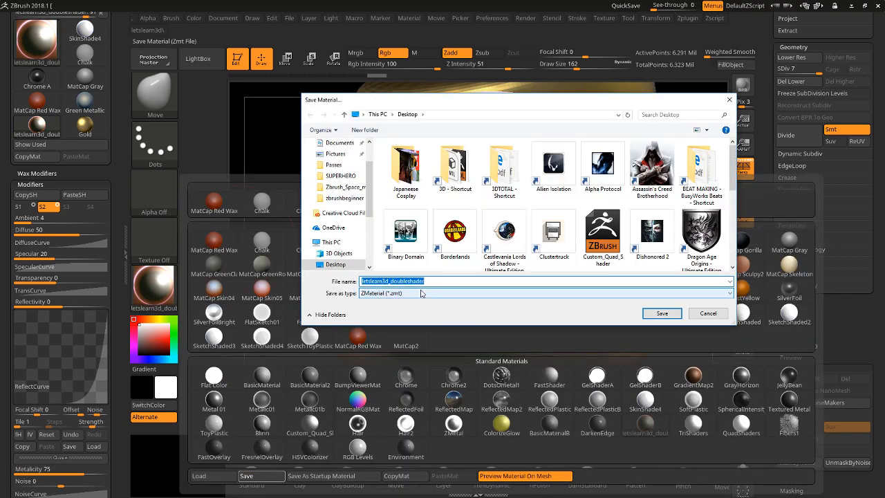
left_click(650, 318)
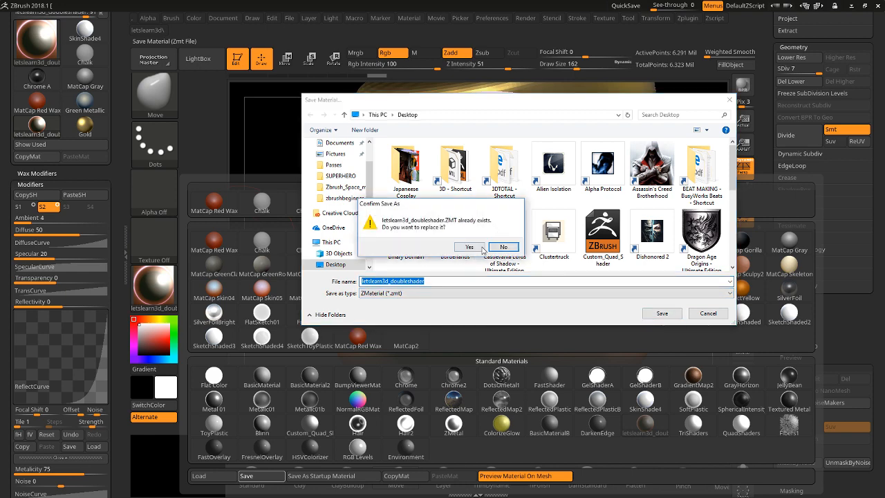
left_click(469, 247)
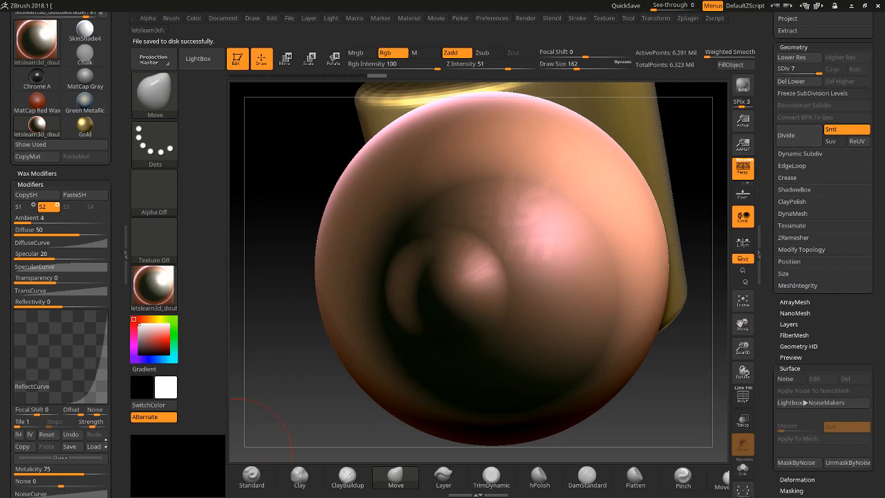
mouse_move(278, 186)
left_mouse_down()
mouse_move(292, 192)
mouse_move(282, 170)
mouse_move(287, 180)
left_mouse_up()
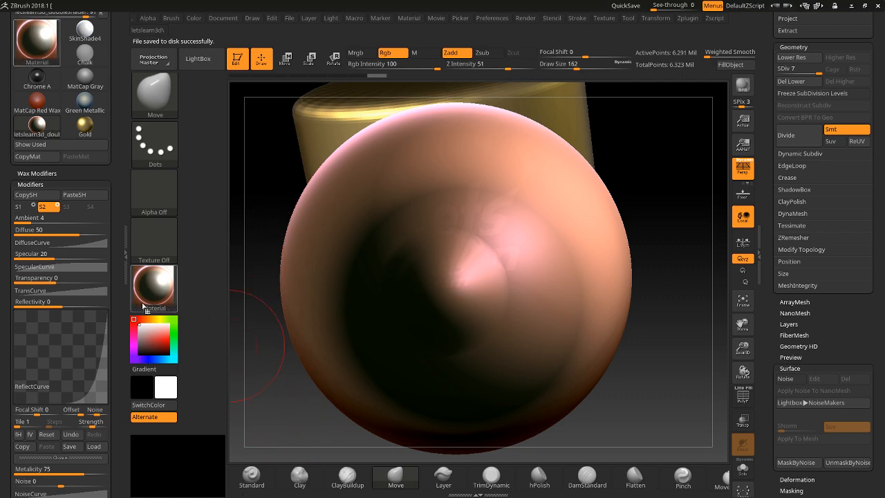
left_click(160, 286)
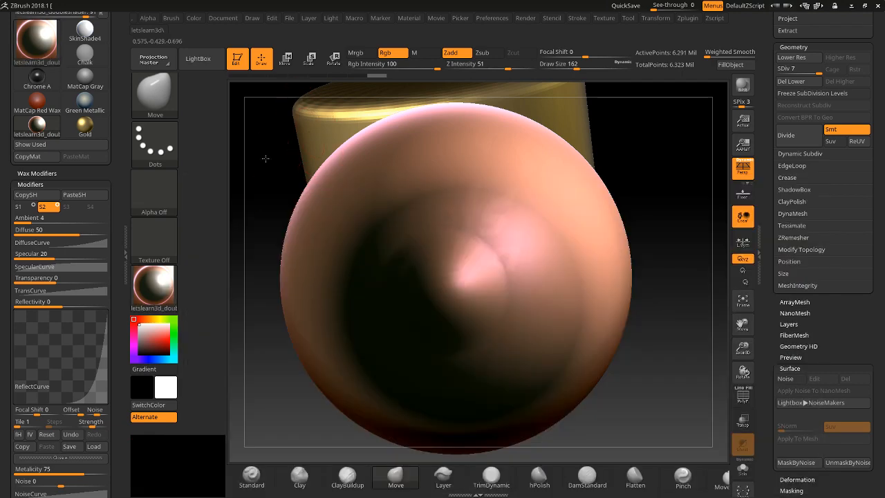
mouse_move(265, 159)
left_mouse_down()
mouse_move(260, 146)
mouse_move(253, 157)
left_mouse_up()
left_click(154, 286)
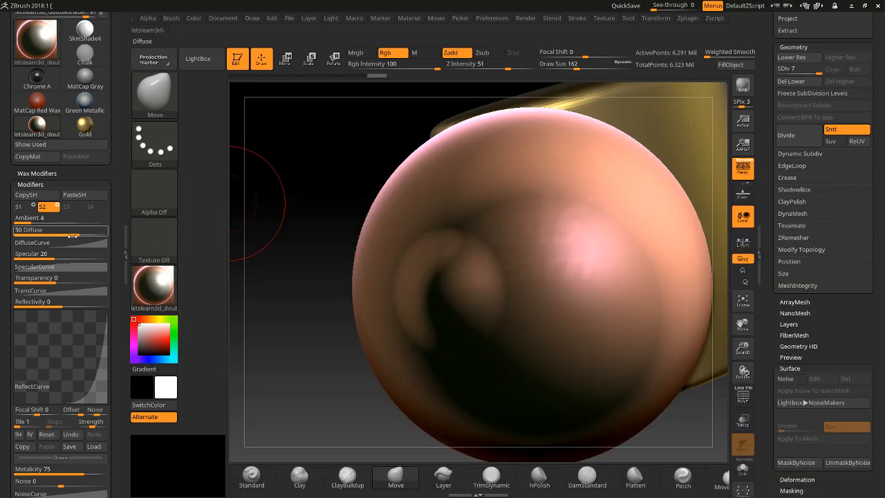
Step: Create a MatCap texture from the double-shader material and try the generated image as the second shader's material texture
scroll(48, 277, "down", 10)
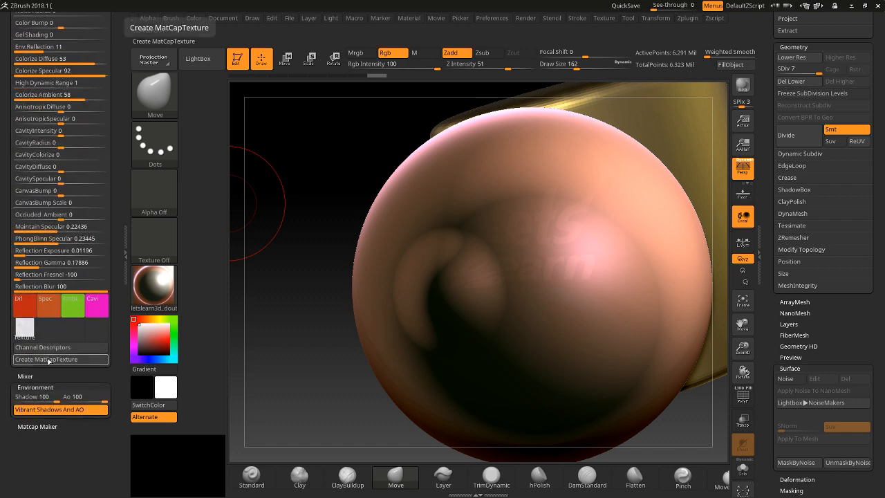
left_click(47, 359)
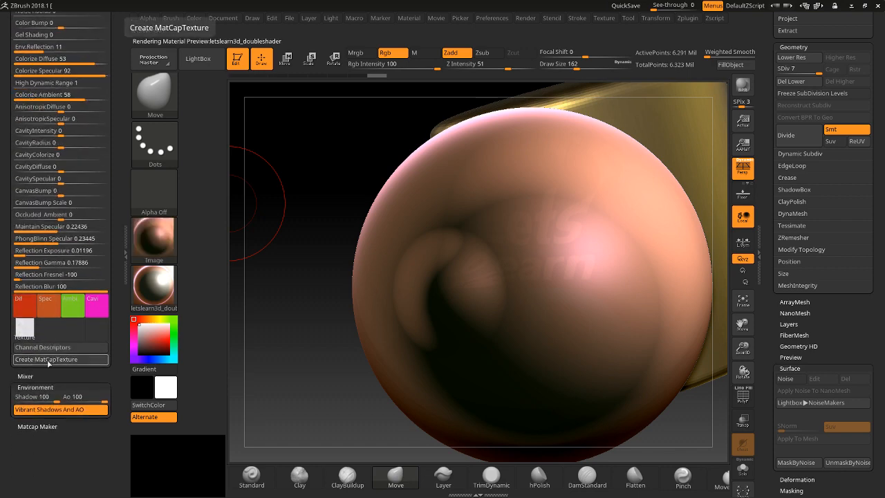
mouse_move(143, 241)
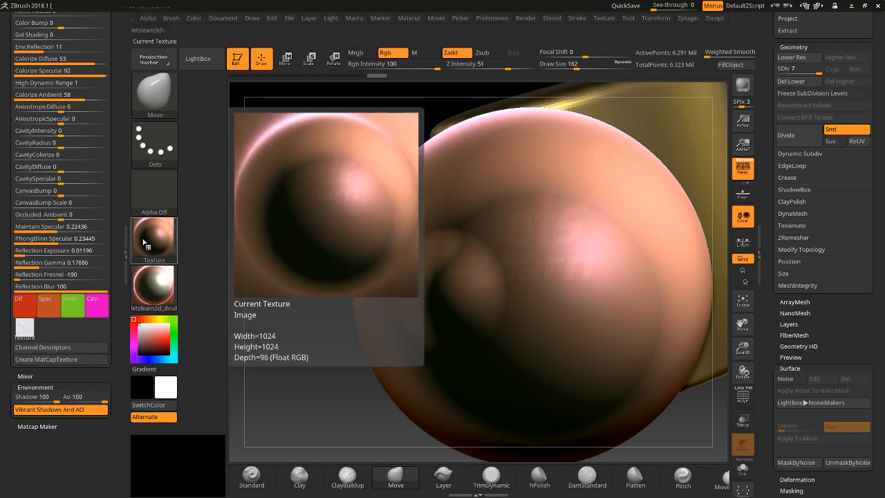
left_click(27, 335)
left_click(237, 313)
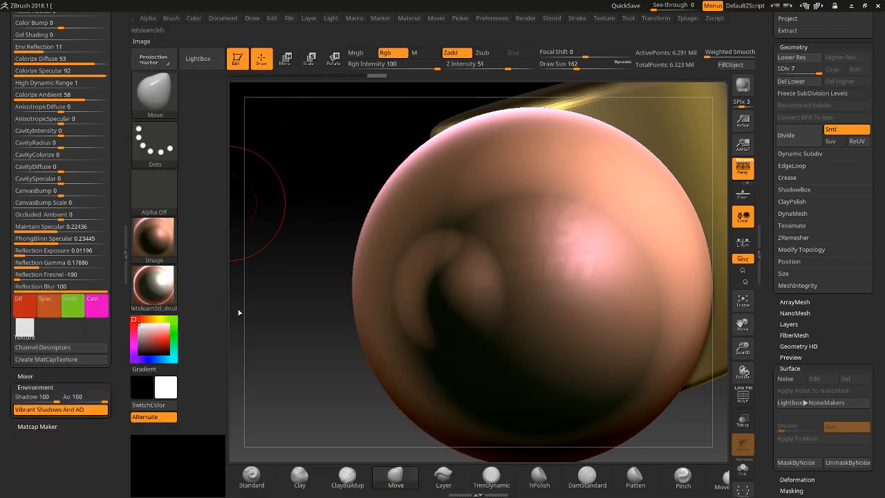
left_click_drag(6, 309, 2, 387)
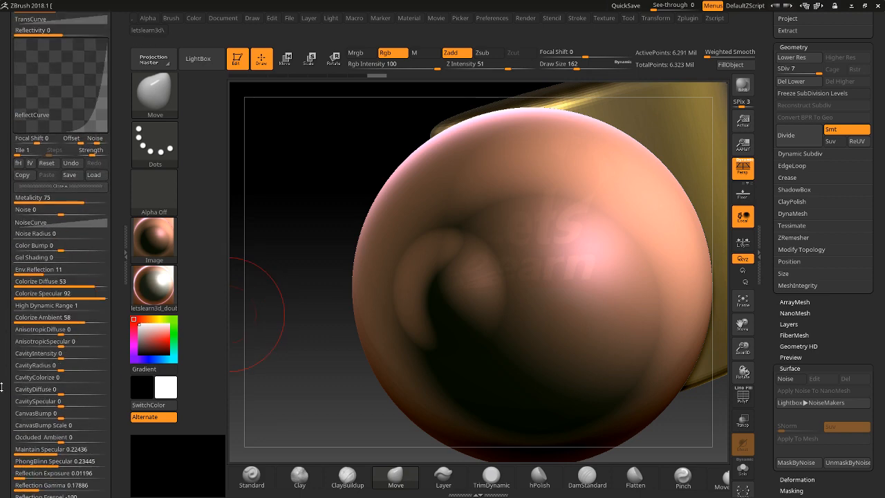
left_click_drag(340, 168, 308, 209)
Step: Try several positions for the light, including low in front, and finish with it at the upper right of the placement sphere
left_click_drag(2, 117, 3, 290)
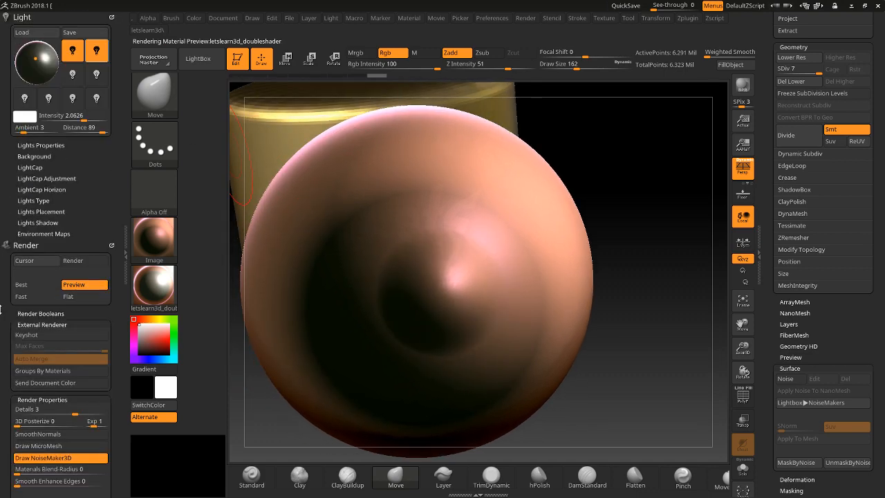
left_click_drag(57, 51, 47, 81)
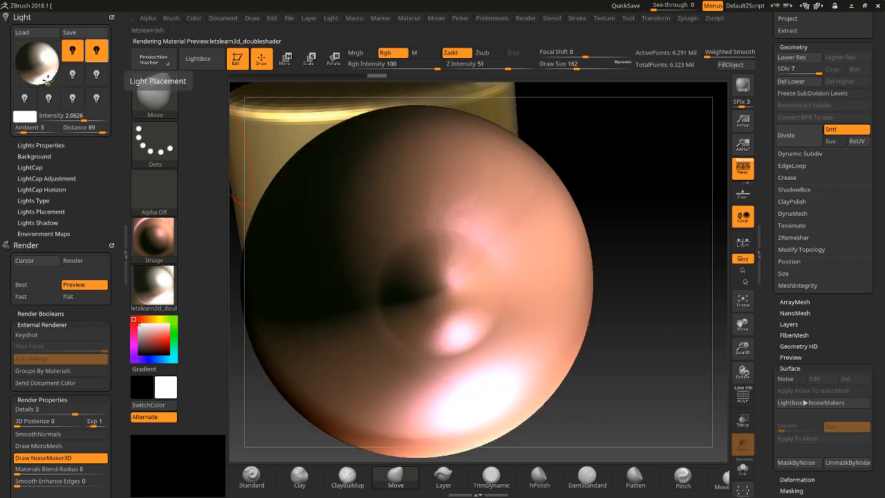
left_click_drag(714, 207, 695, 241)
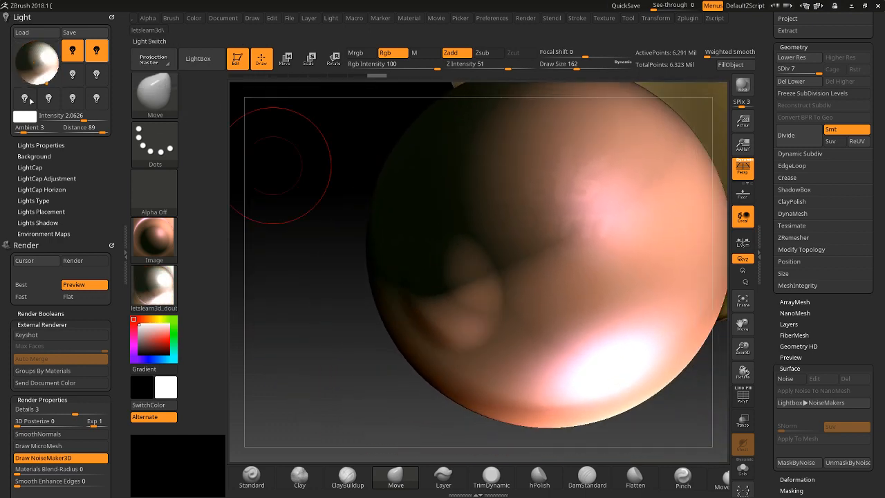
left_click(44, 62)
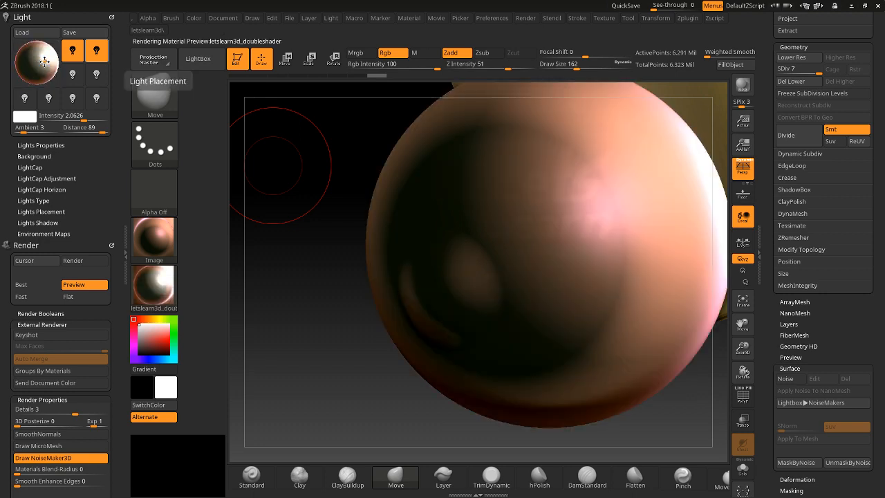
left_click(33, 72)
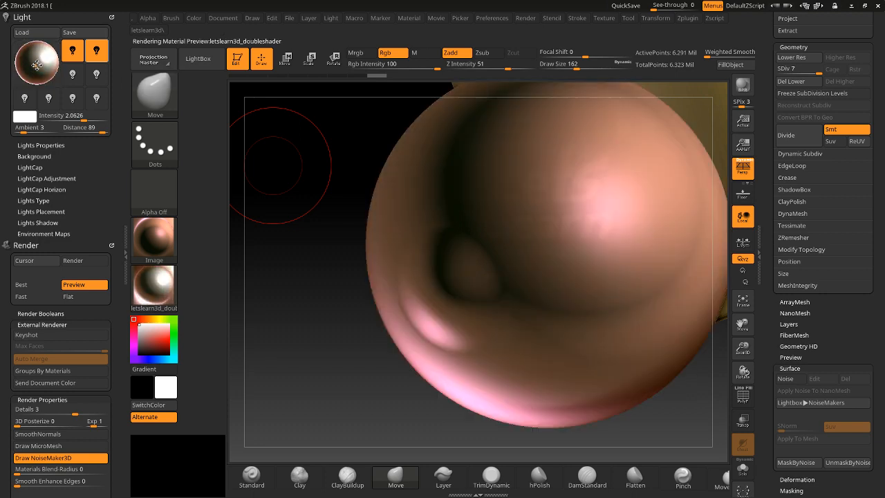
left_click(43, 53)
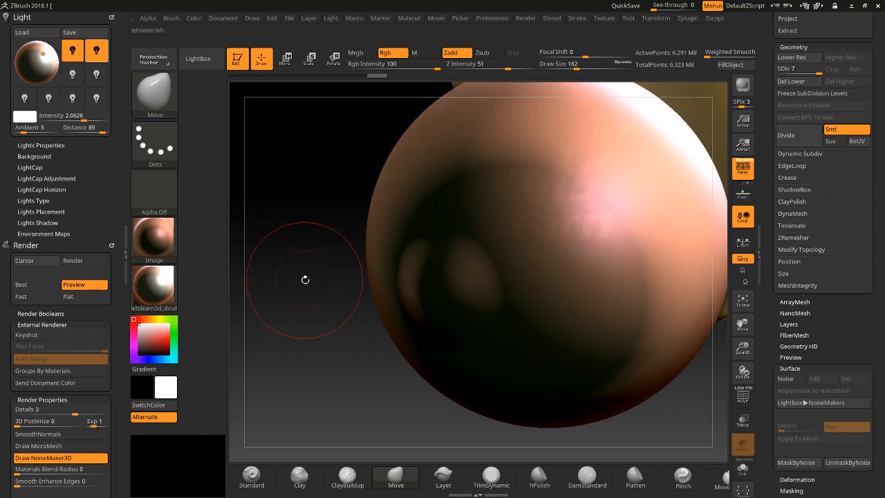
Step: Set the current texture to Texture Off and check the sphere with the double-shader material from another angle
left_click_drag(305, 279, 313, 262)
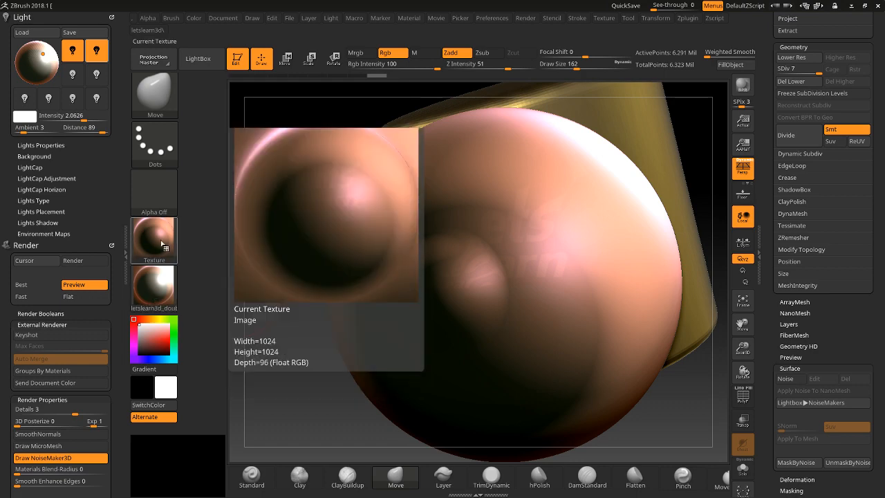
left_click(164, 239)
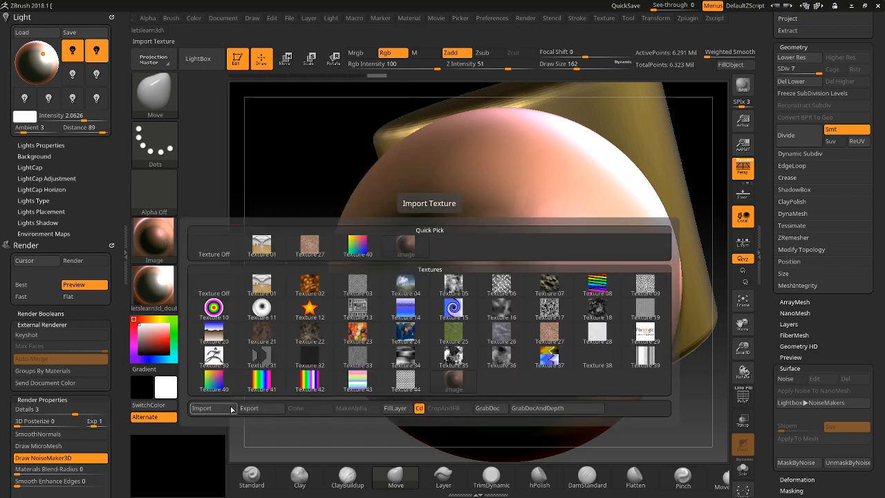
left_click(179, 240)
left_click(213, 246)
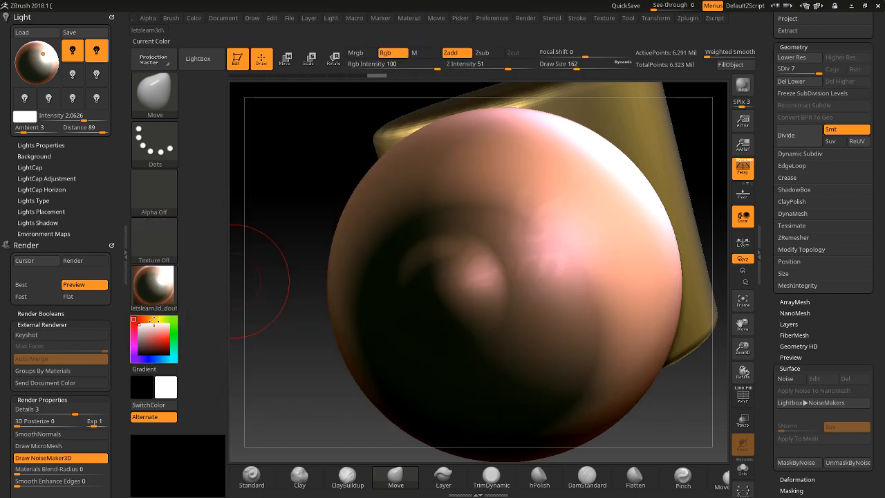
left_click_drag(286, 224, 291, 217)
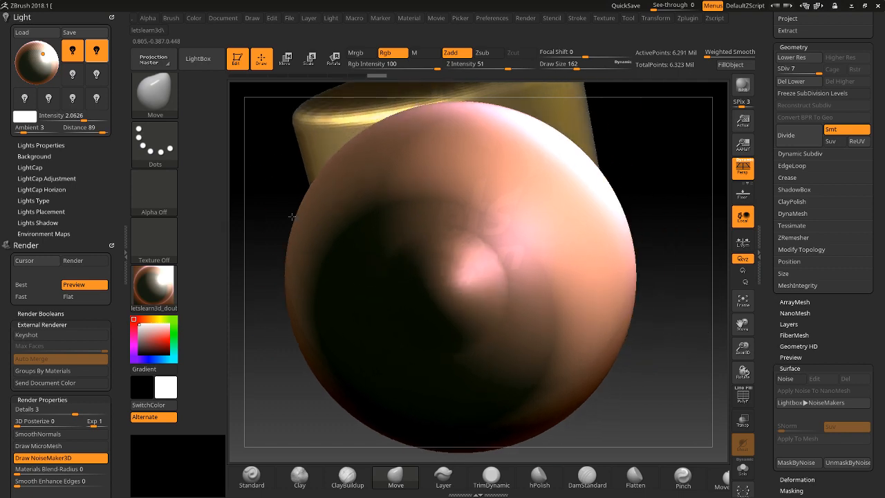
Step: Choose the Custom_Quad_Shader material and fill the sphere object with it, using only the material channel
left_click(172, 284)
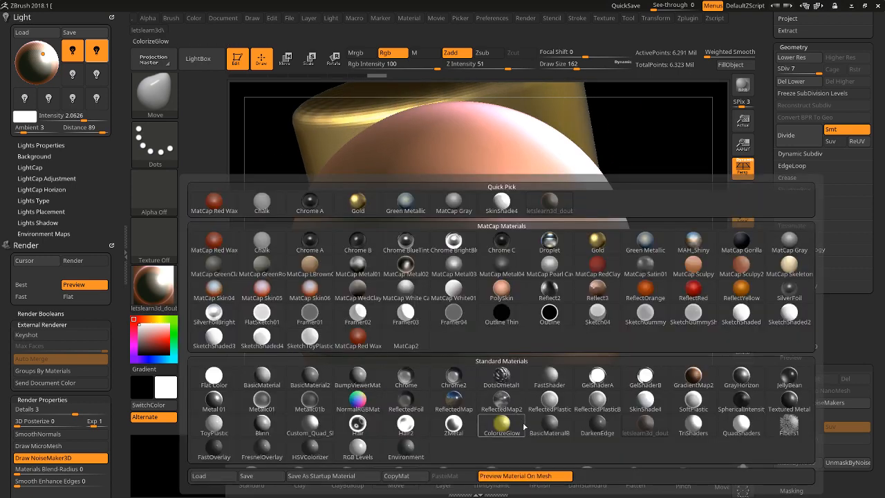
left_click(309, 423)
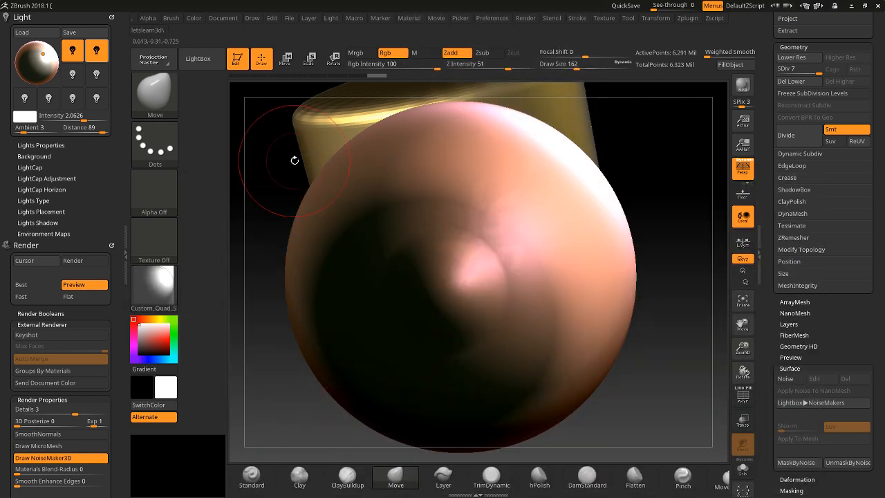
mouse_move(294, 159)
left_mouse_down()
mouse_move(283, 154)
mouse_move(296, 173)
left_mouse_up()
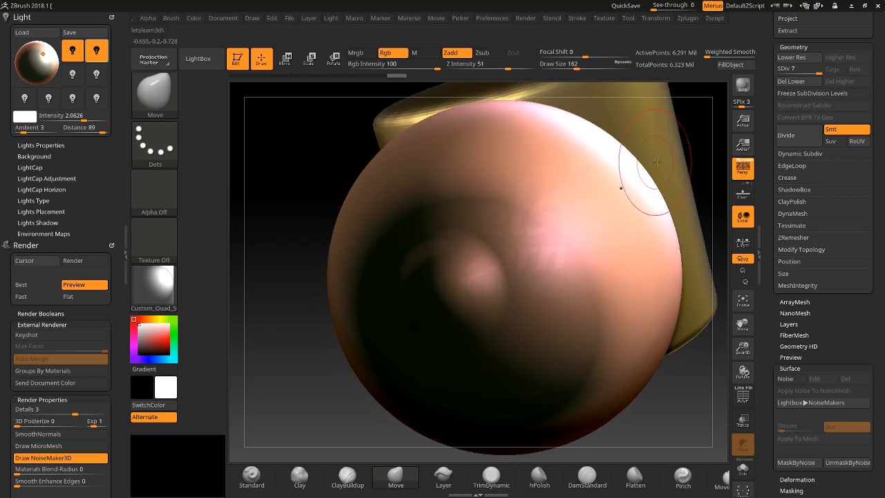
left_click_drag(768, 133, 757, 213)
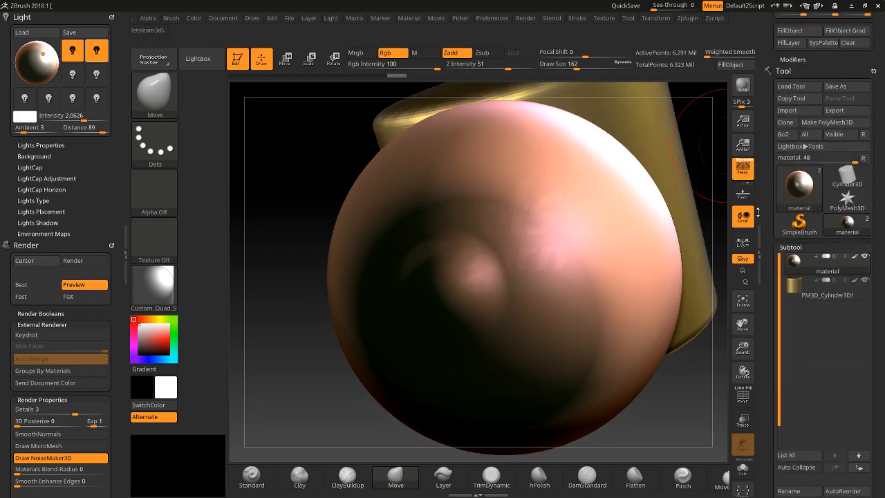
left_click_drag(301, 249, 263, 255)
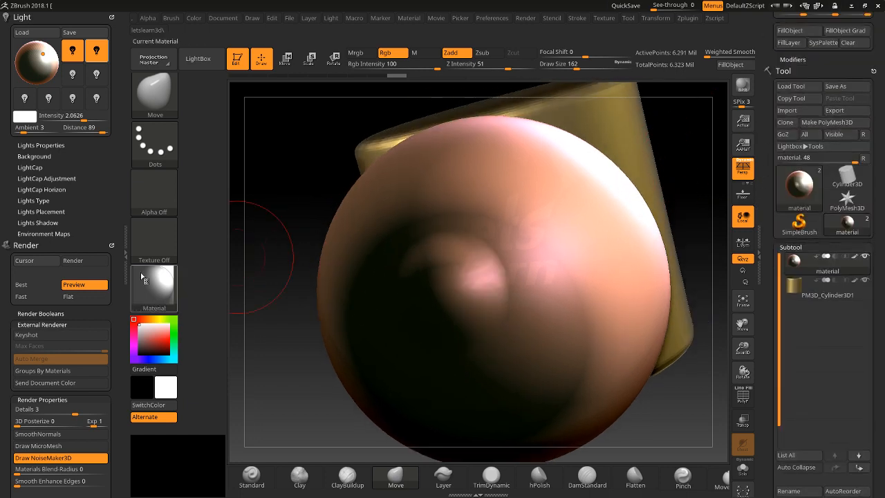
left_click(145, 286)
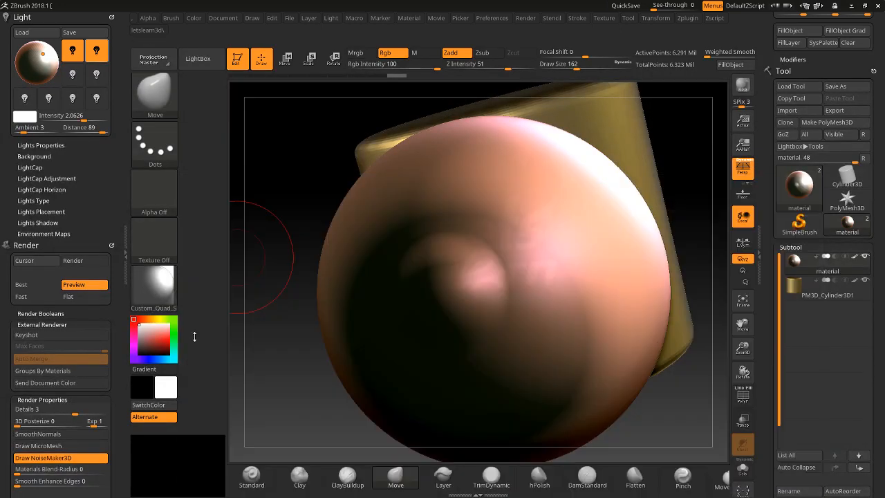
left_click(158, 287)
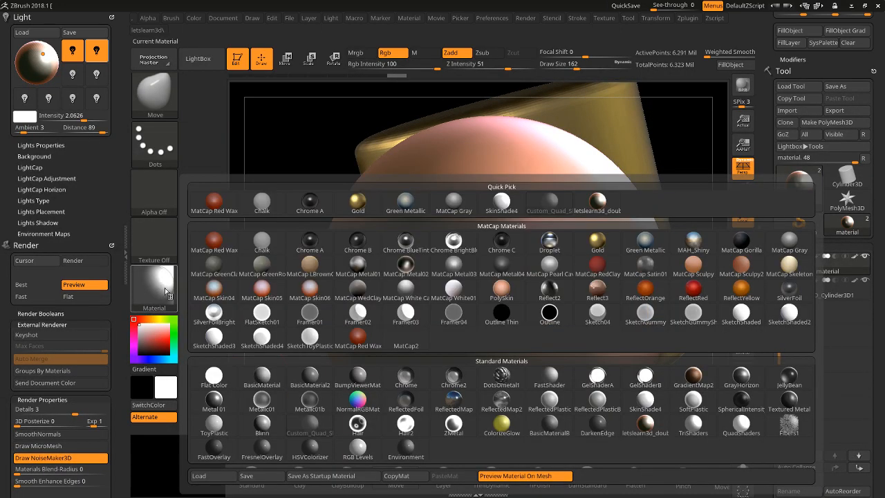
left_click(309, 405)
left_click(415, 53)
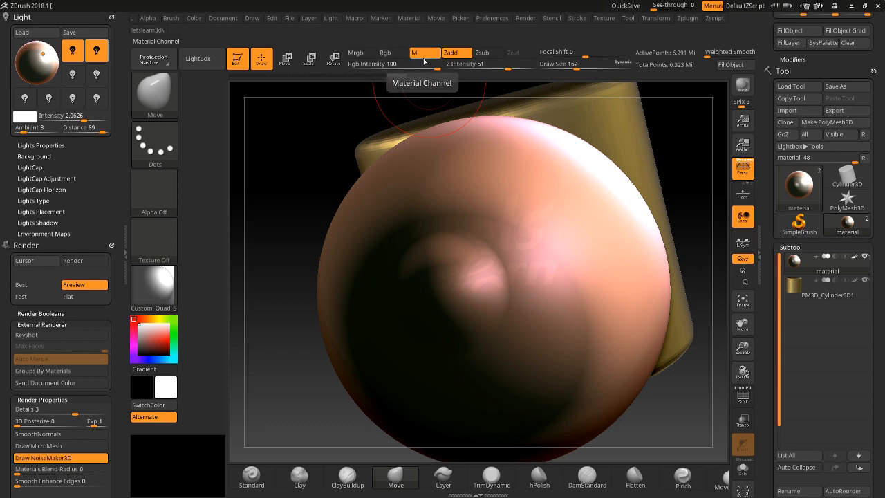
left_click(734, 66)
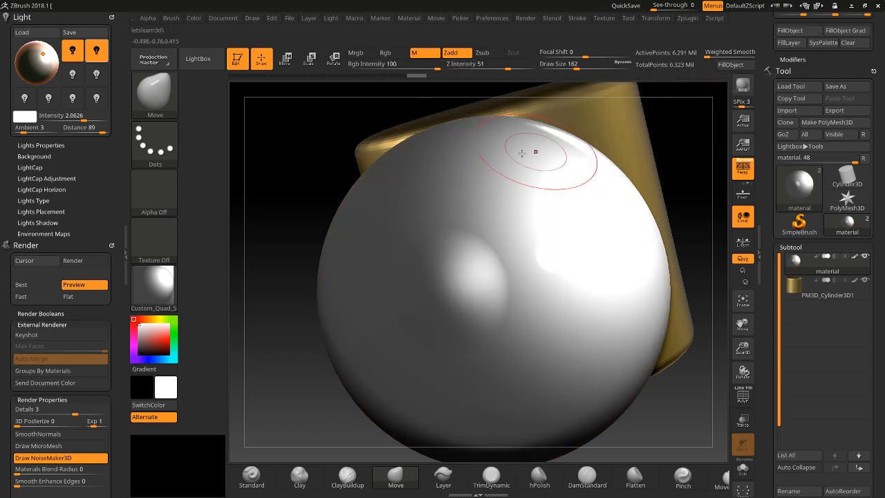
left_click_drag(297, 139, 318, 138)
Step: Switch the quad-shader material's individual shaders off and on in its modifiers to compare their effect, finishing with all four on
left_click(145, 309)
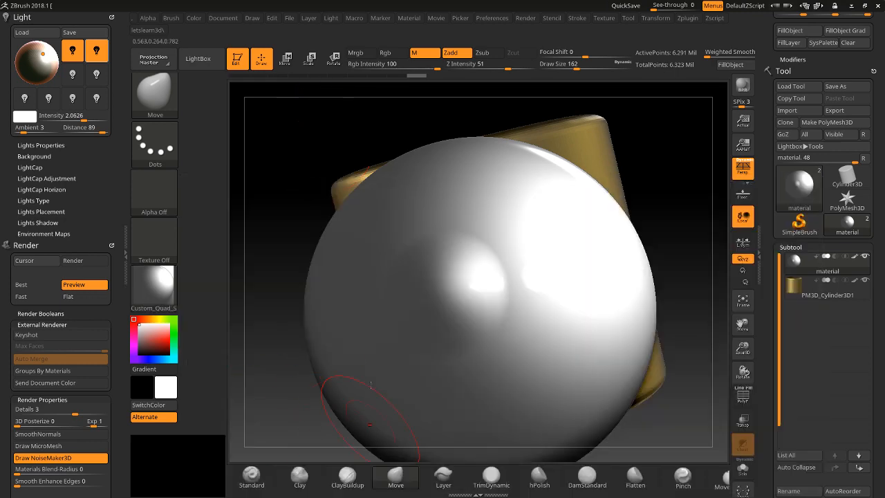
left_click(153, 285)
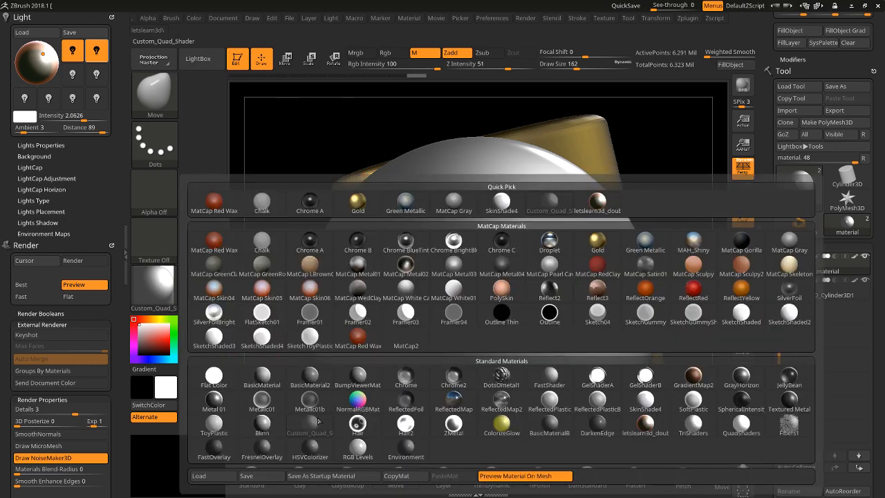
mouse_move(318, 421)
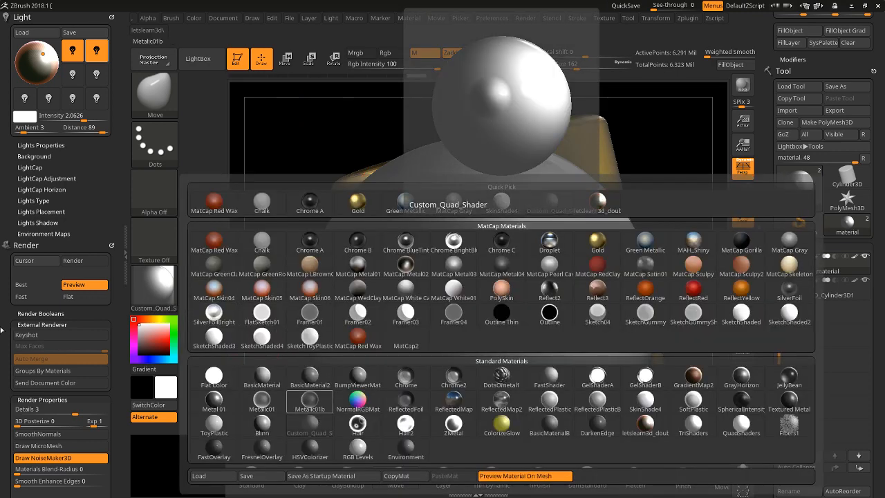
scroll(10, 106, "down", 5)
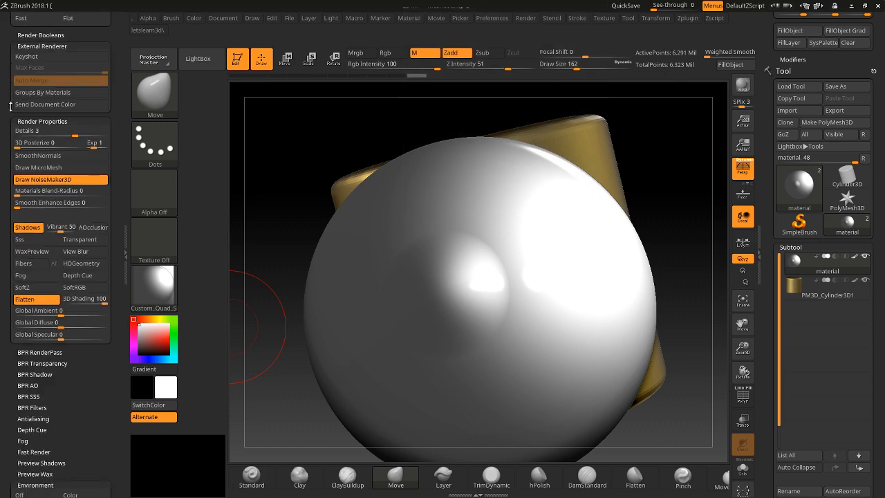
scroll(11, 106, "up", 5)
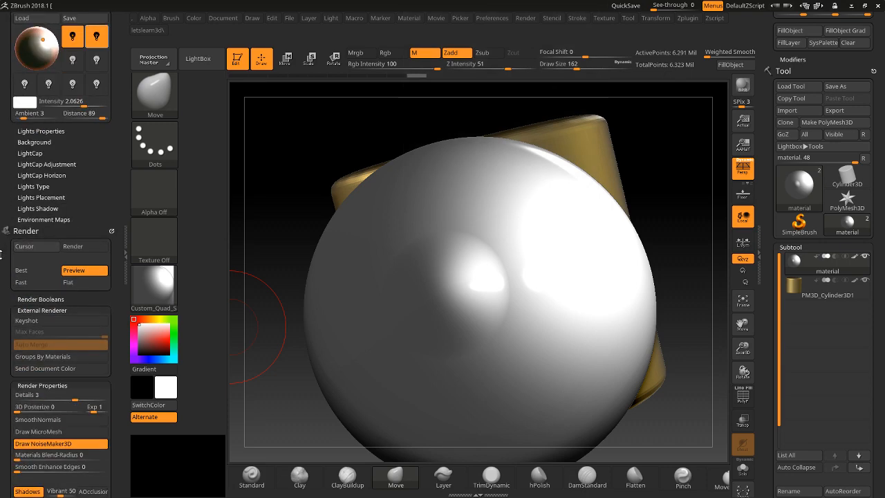
scroll(10, 181, "down", 6)
scroll(11, 181, "down", 10)
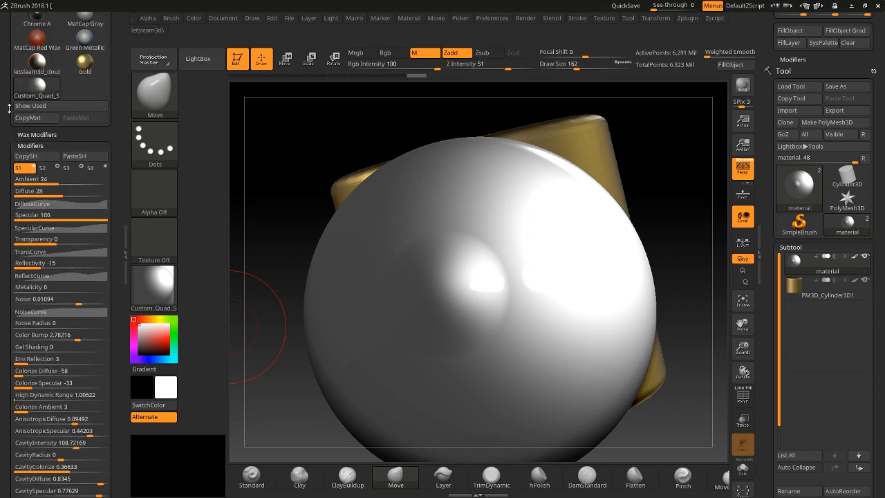
scroll(7, 181, "down", 1)
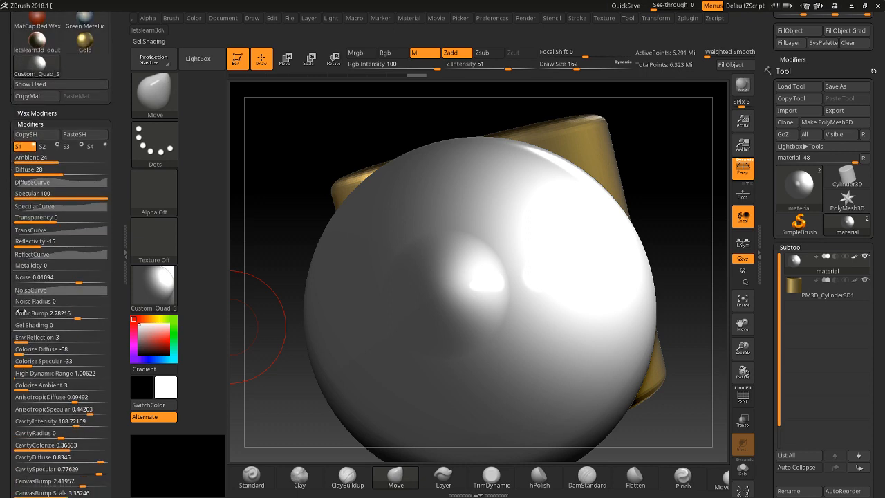
left_click(57, 145)
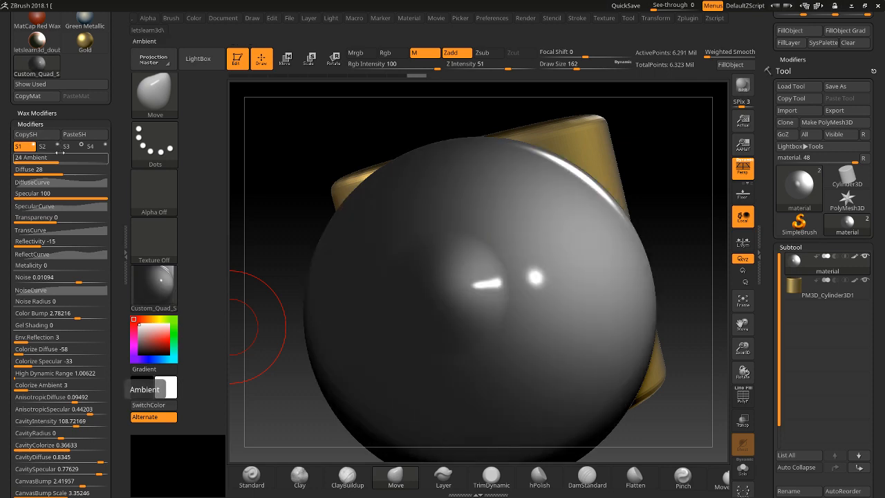
left_click(82, 145)
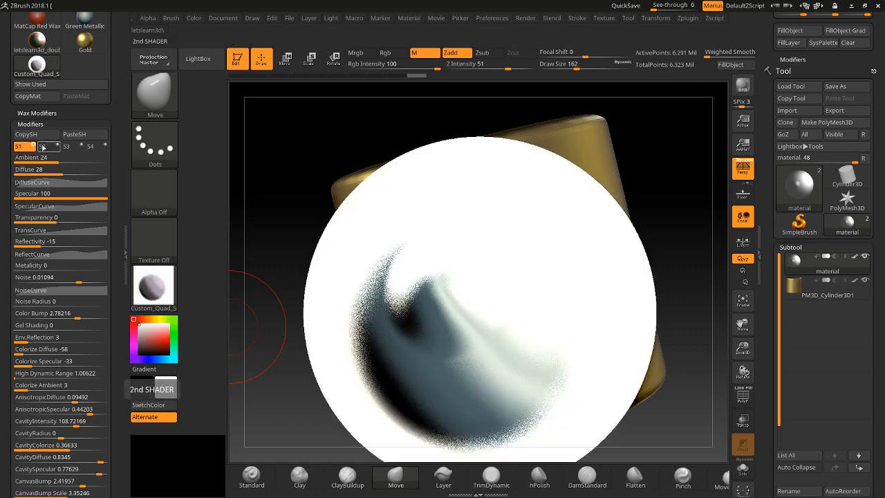
left_click(104, 145)
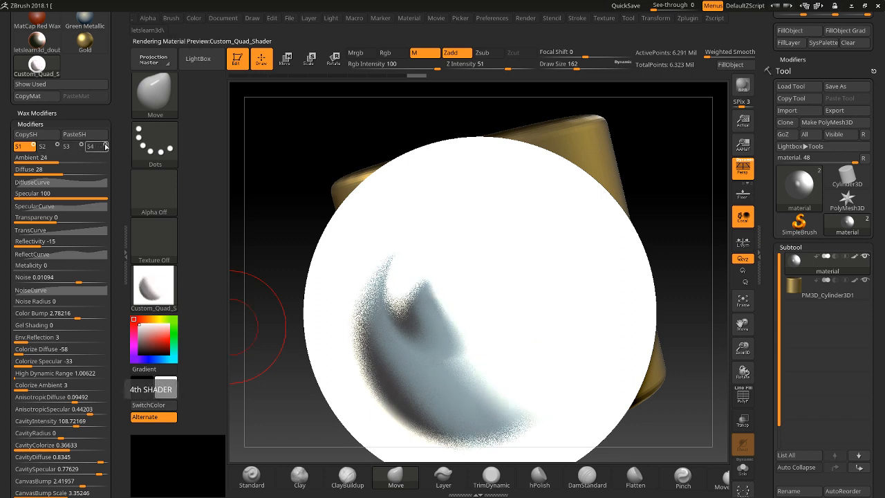
Step: Turn all four shaders off, switch only the second and third back on, and check the sphere's shading
left_click(58, 145)
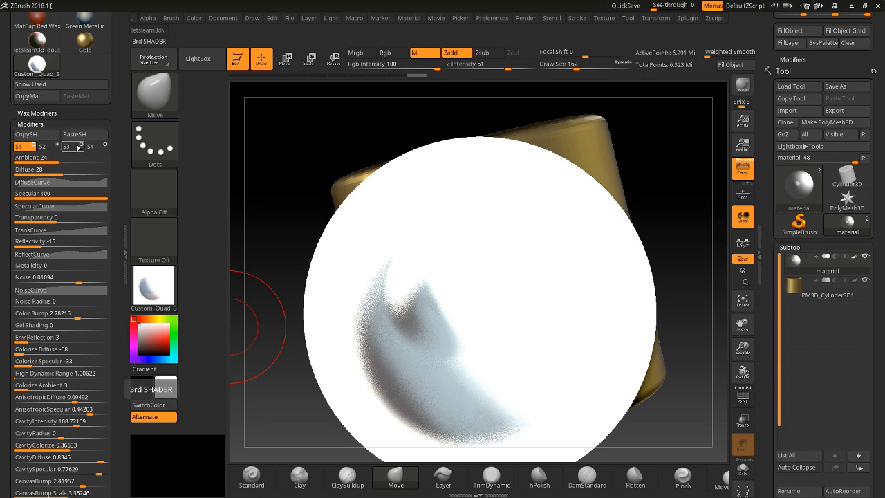
left_click(104, 145)
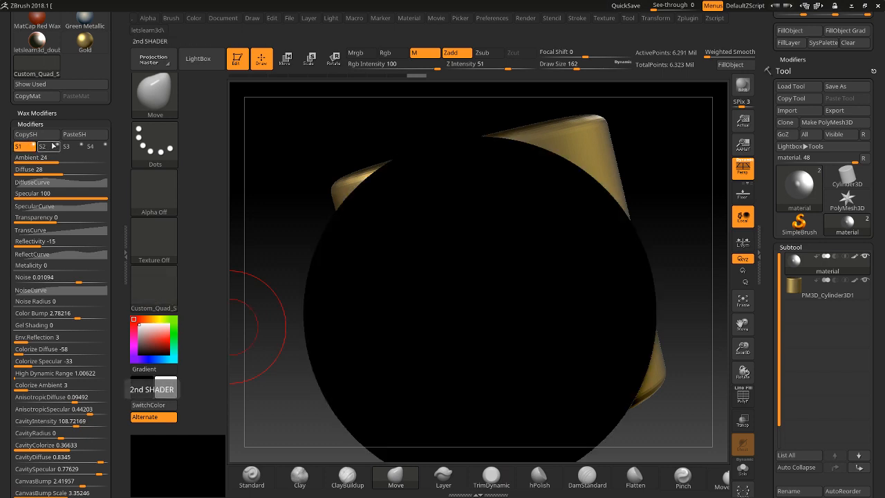
left_click(58, 145)
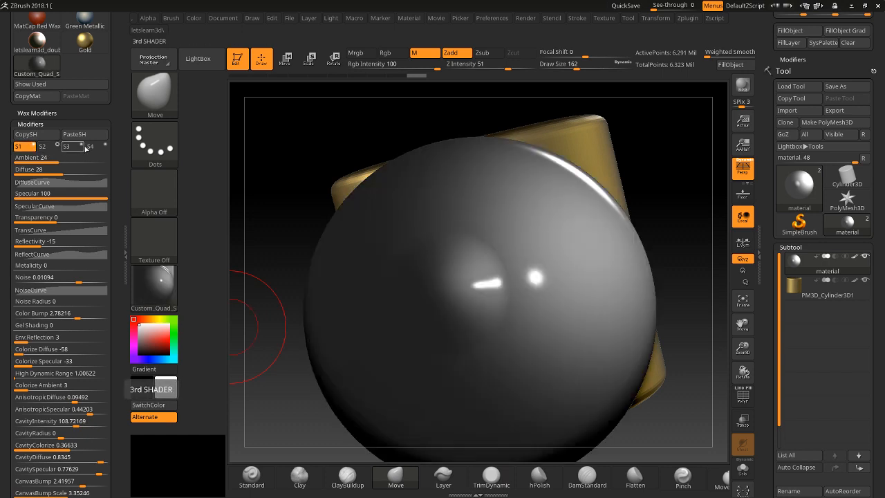
left_click(82, 146)
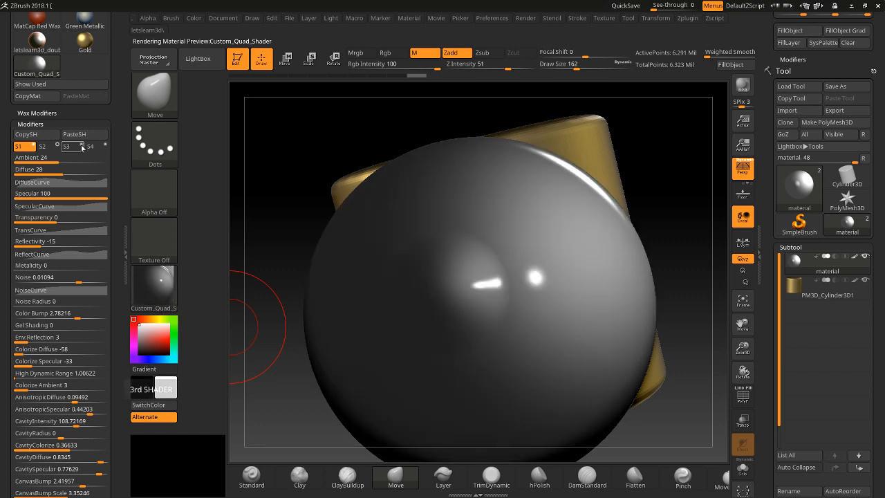
left_click_drag(302, 148, 307, 167)
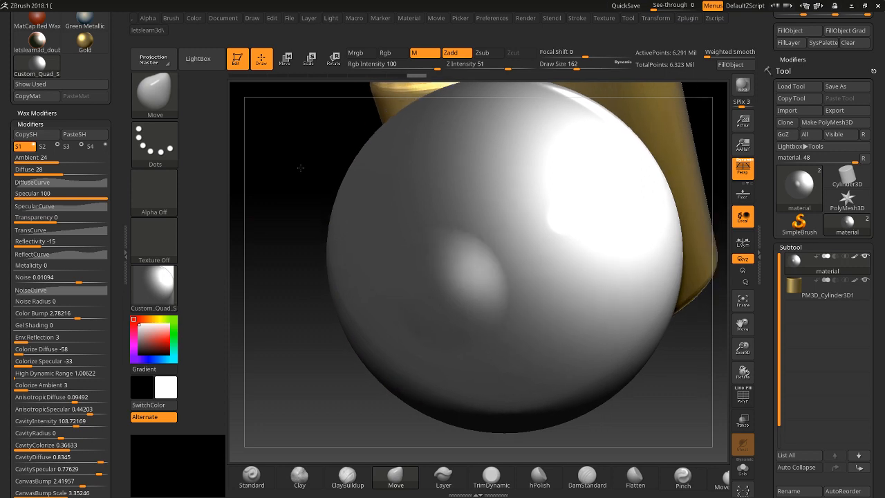
Step: Select and enable the fourth shader, disable the third one, and check the sphere from another angle
left_click(103, 148)
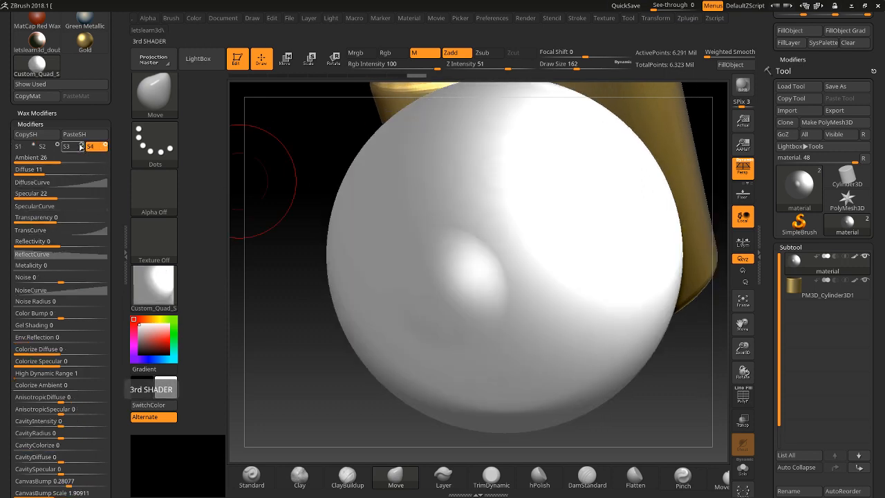
left_click(81, 146)
mouse_move(292, 348)
left_mouse_down()
mouse_move(283, 325)
mouse_move(290, 336)
left_mouse_up()
Step: Look through the textures for the fourth shader's texture slot without picking one, and assign Alpha 14 as its surface bump
scroll(37, 274, "down", 10)
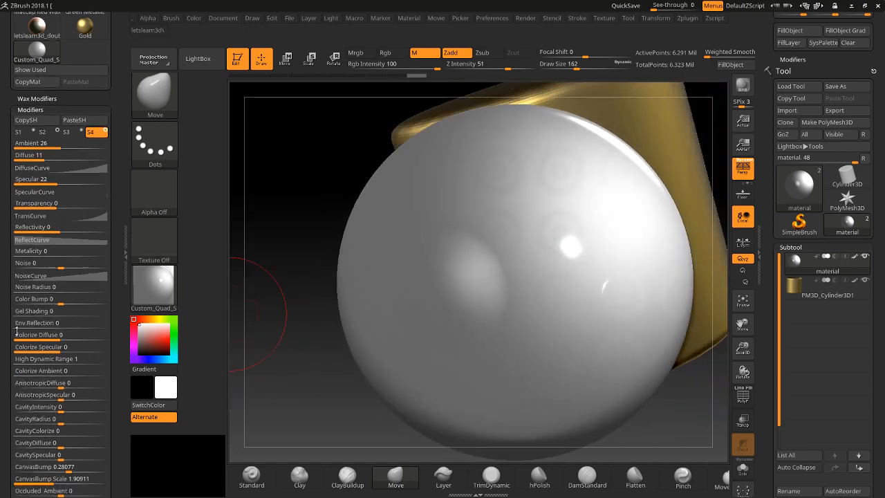
scroll(37, 273, "down", 1)
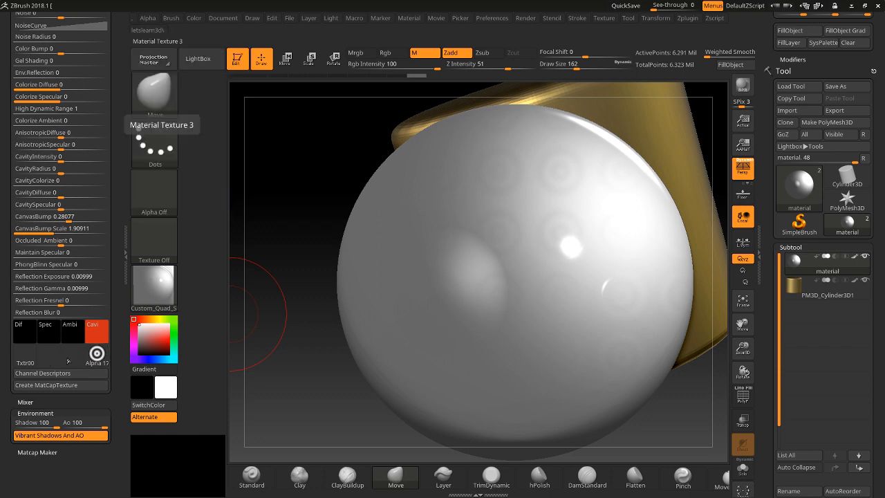
left_click(75, 338)
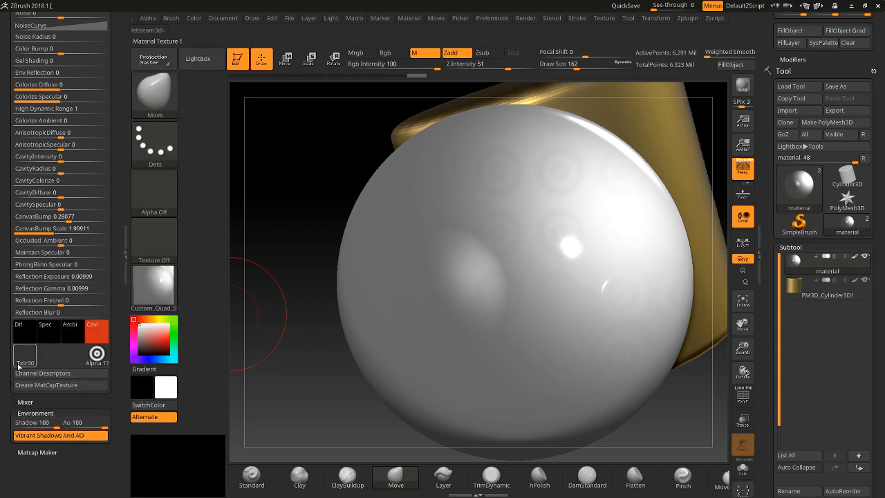
left_click(25, 356)
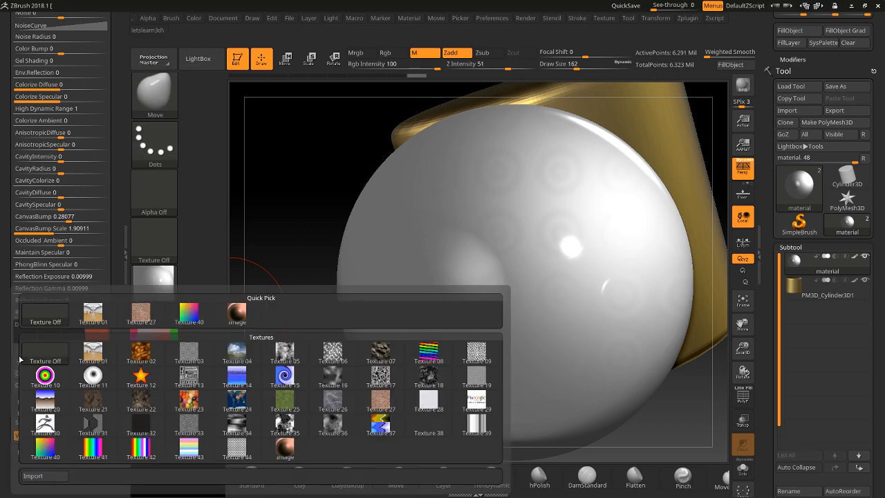
left_click(24, 355)
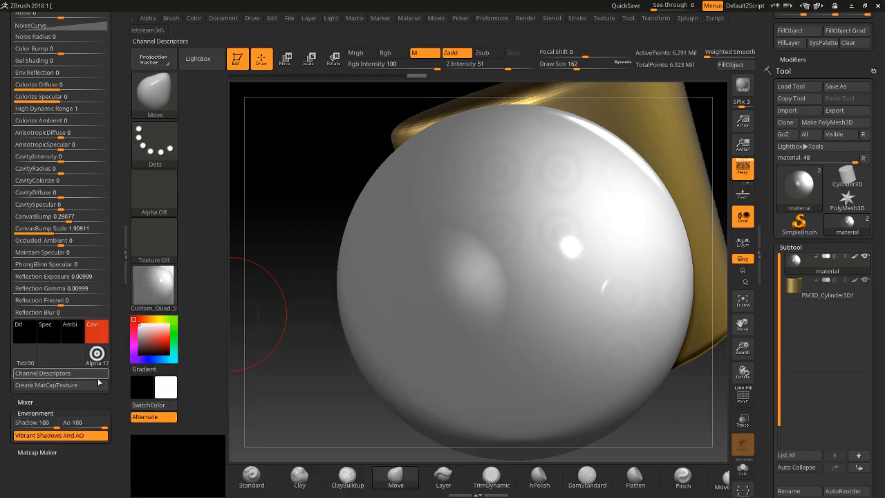
left_click(95, 365)
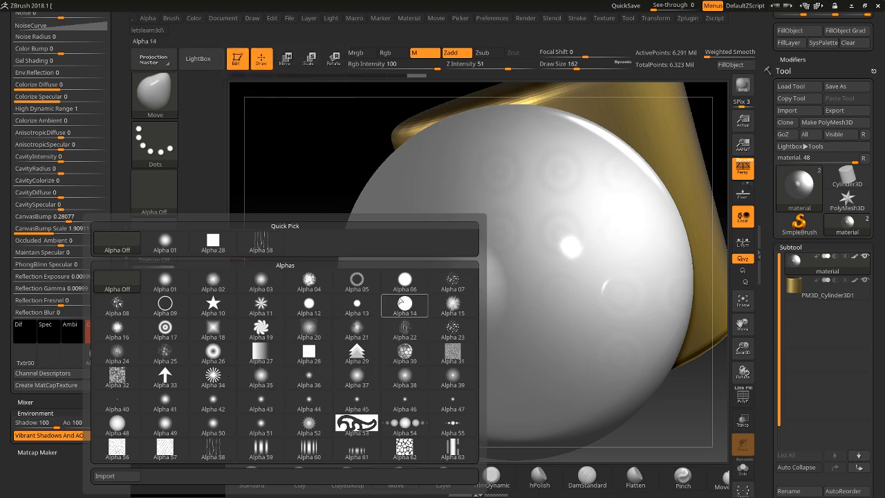
mouse_move(411, 299)
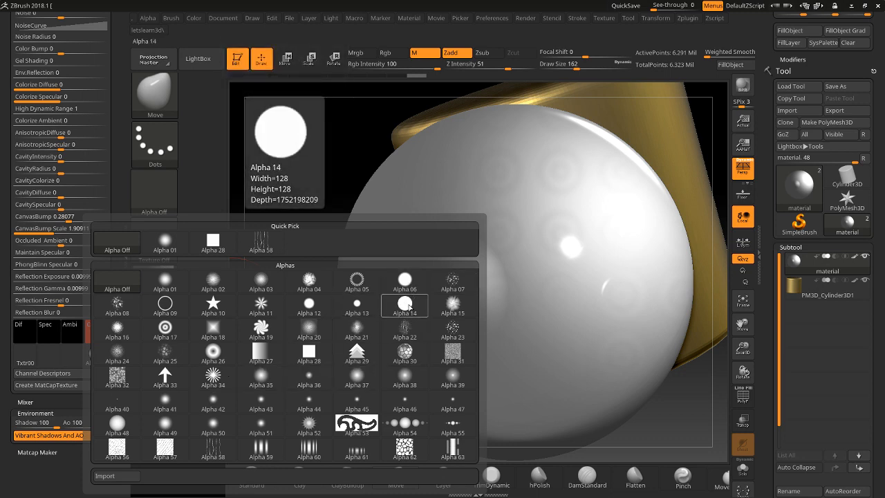
left_click(406, 305)
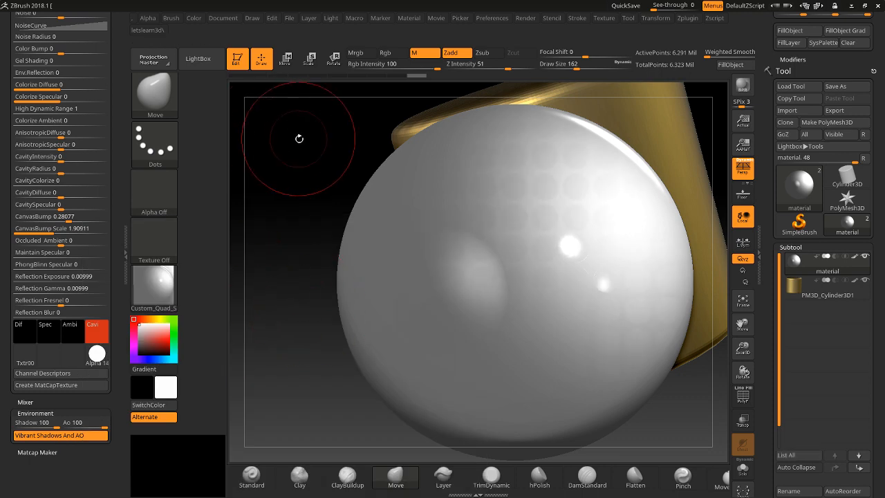
left_click_drag(299, 138, 298, 159)
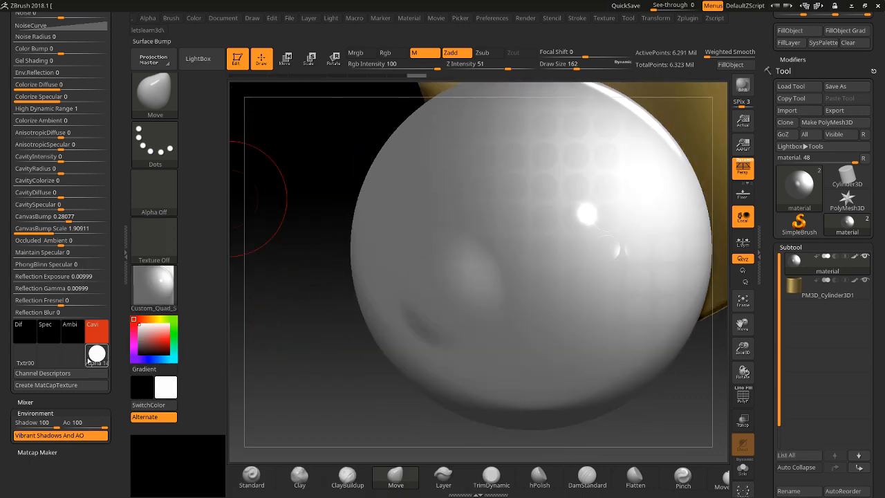
Step: Raise the fourth shader's CanvasBump Scale to about 4.26 and set its CanvasBump to 10, checking the bump pattern on the sphere
left_click(97, 354)
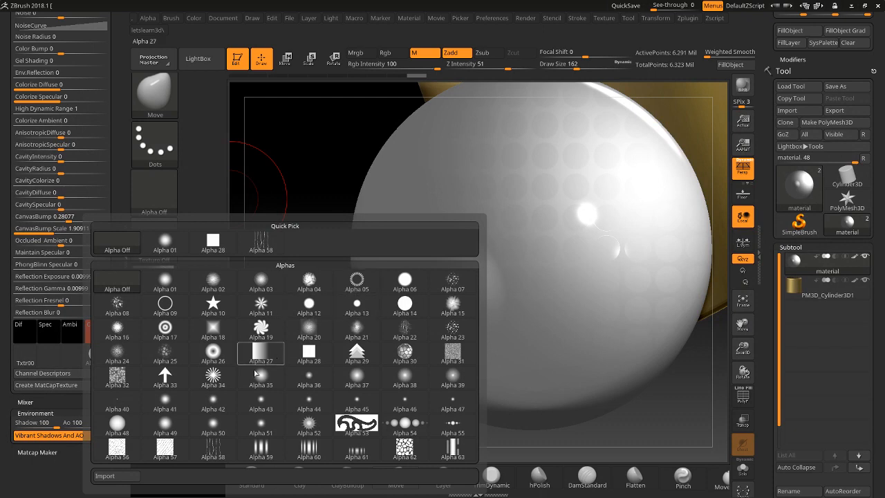
scroll(2, 327, "up", 3)
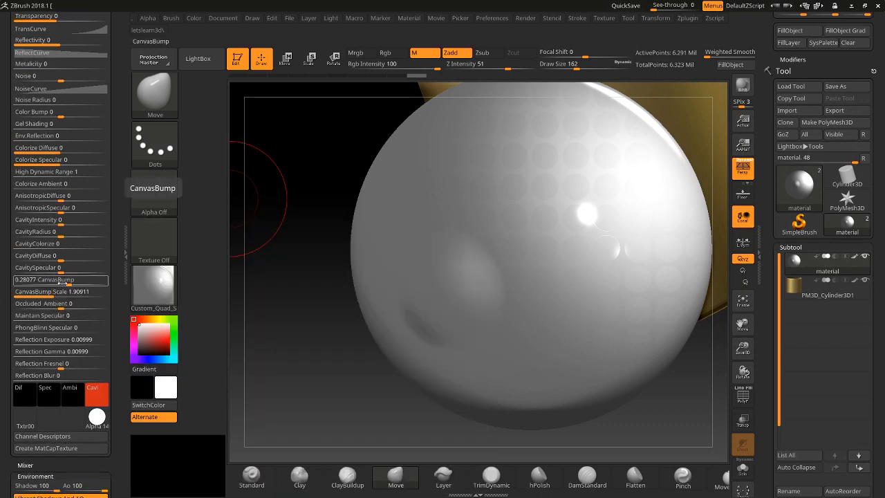
left_click_drag(58, 294, 150, 278)
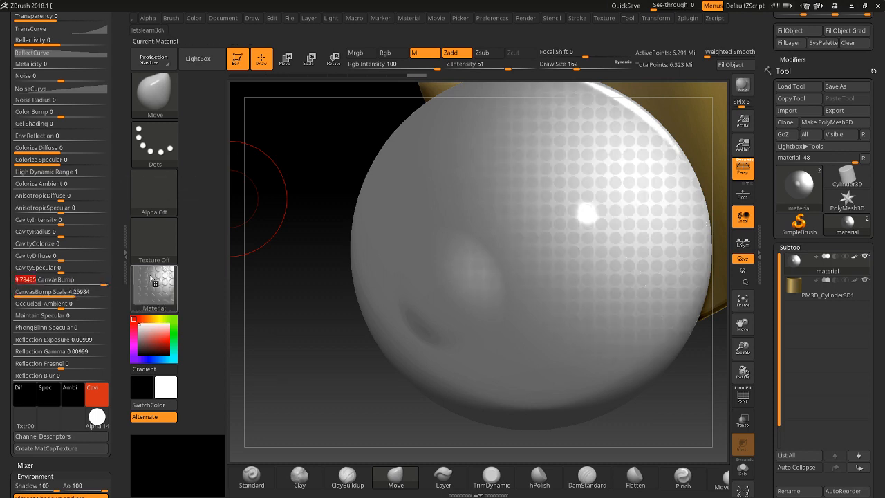
left_click_drag(278, 200, 346, 204)
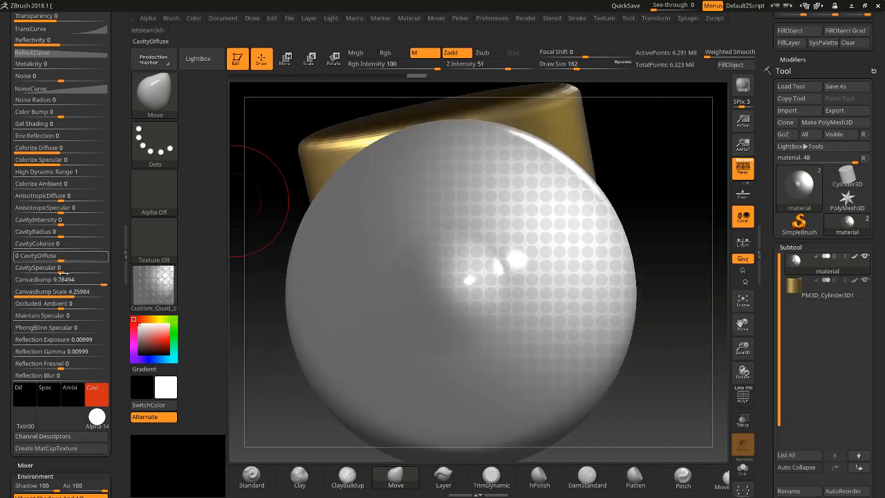
left_click_drag(83, 282, 70, 286)
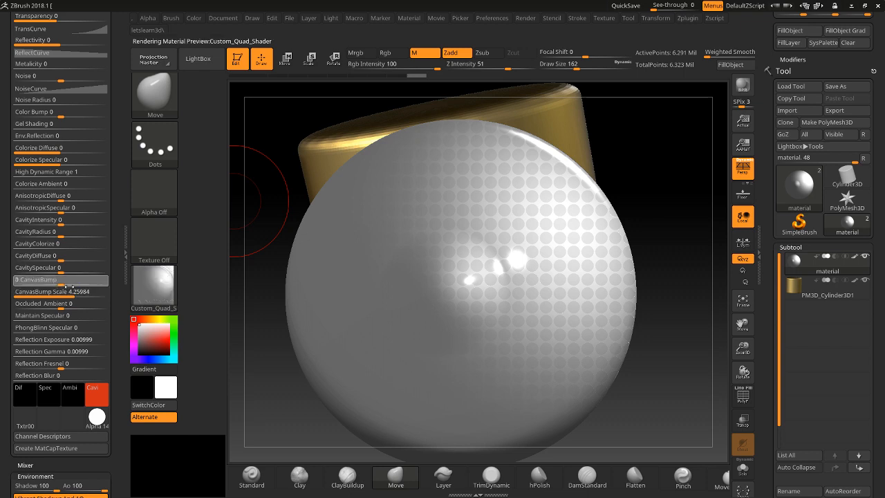
type("10")
key("Return")
left_click_drag(564, 167, 276, 207)
Step: Lower CanvasBump Scale to about 1.28, raise it to about 2.72, and compare the bump size on the sphere
left_click(65, 295)
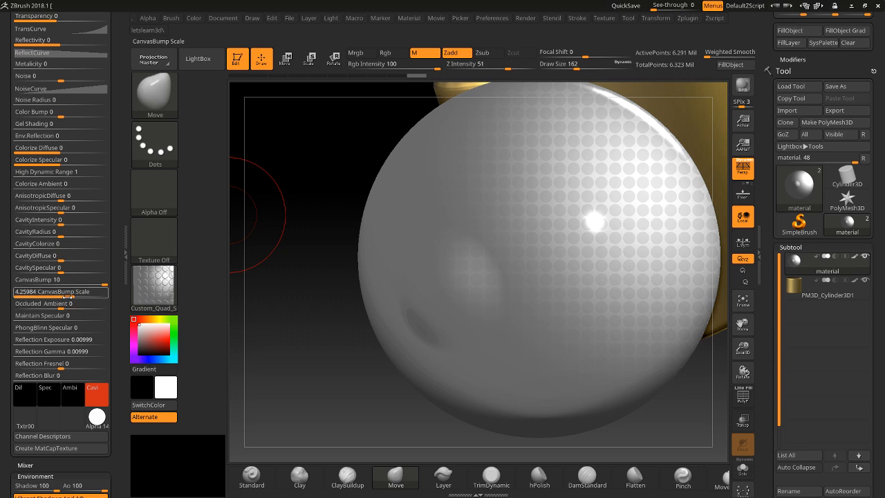
mouse_move(66, 295)
left_mouse_down()
mouse_move(29, 293)
mouse_move(48, 296)
left_mouse_up()
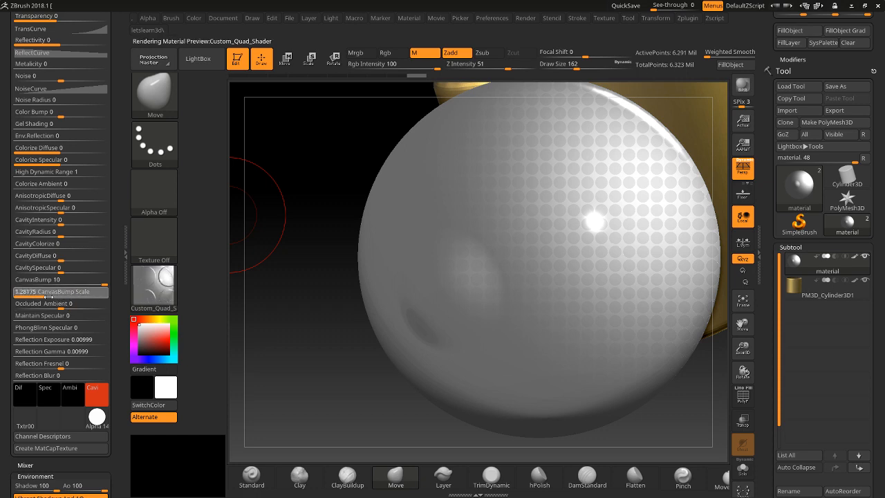
left_click_drag(270, 325, 290, 312)
left_click(38, 292)
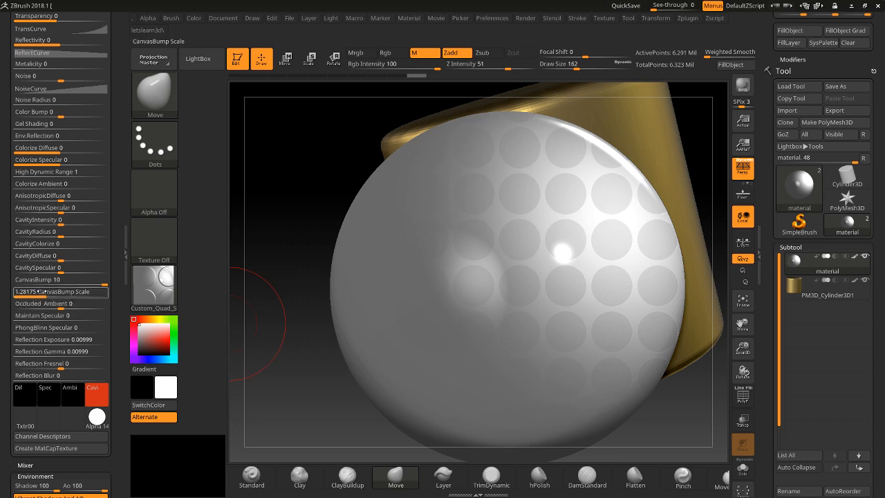
left_click_drag(38, 291, 62, 293)
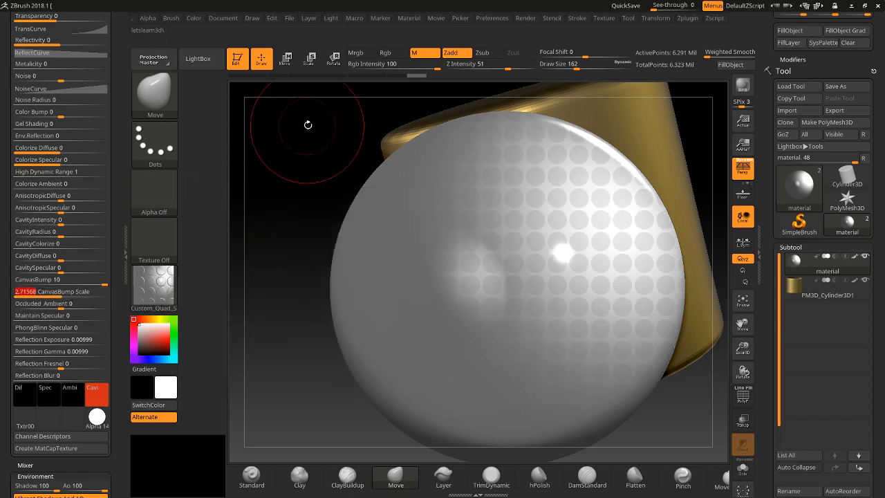
left_click_drag(307, 125, 324, 129)
left_click(738, 92)
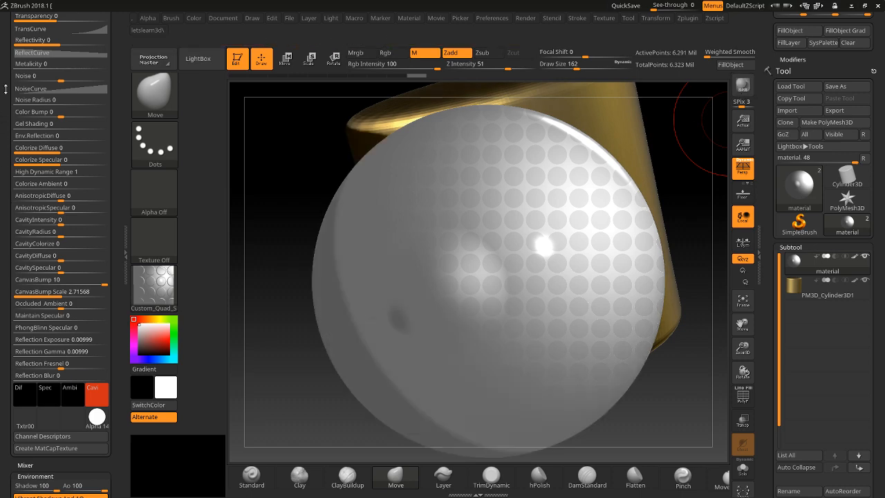
Step: Render the canvas in Best quality with the circular bump pattern on the sphere
left_click_drag(5, 88, 6, 220)
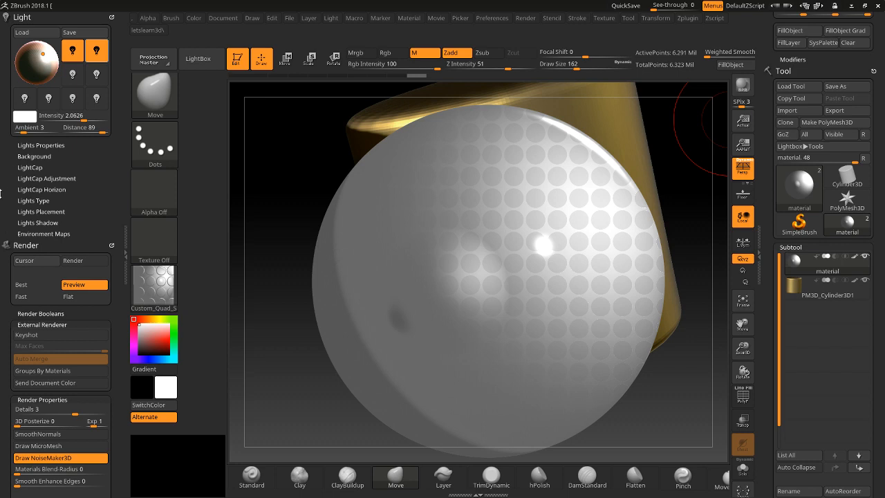
left_click_drag(6, 205, 5, 255)
left_click(29, 116)
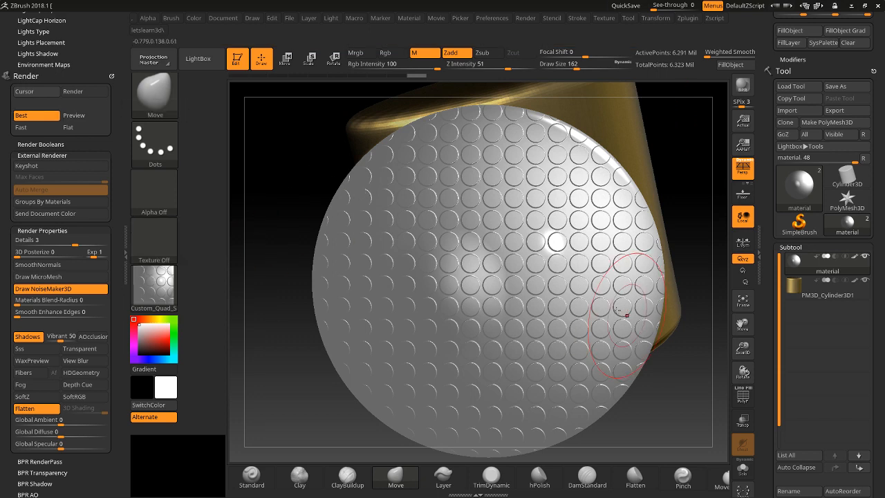
Step: Return to the fourth shader's modifiers and set its surface bump to the star-shaped Alpha 10
left_click_drag(1, 349, 16, 217)
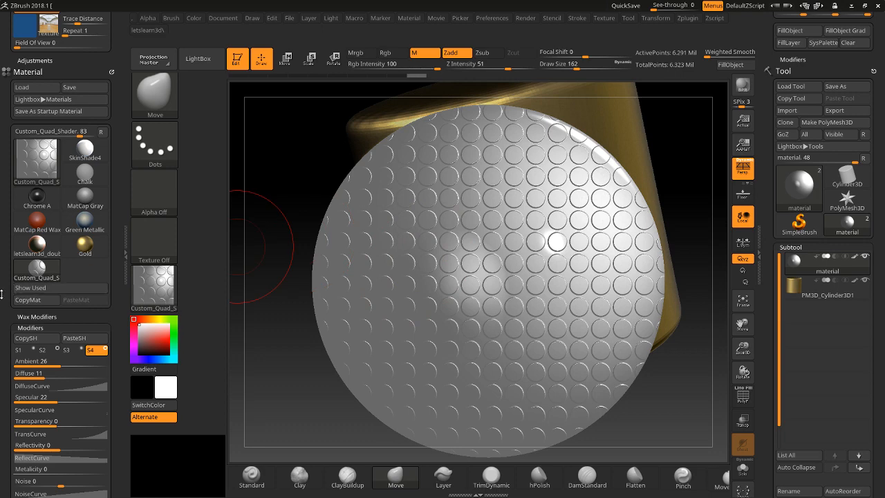
left_click_drag(2, 294, 10, 172)
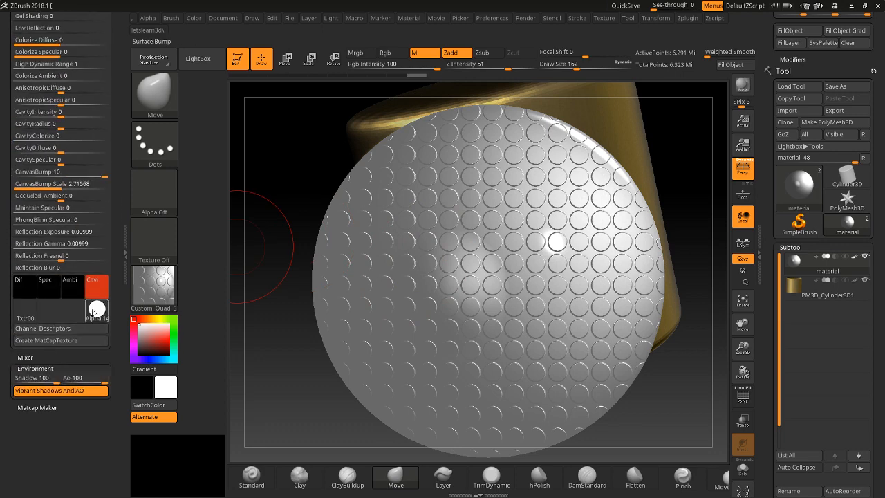
mouse_move(94, 312)
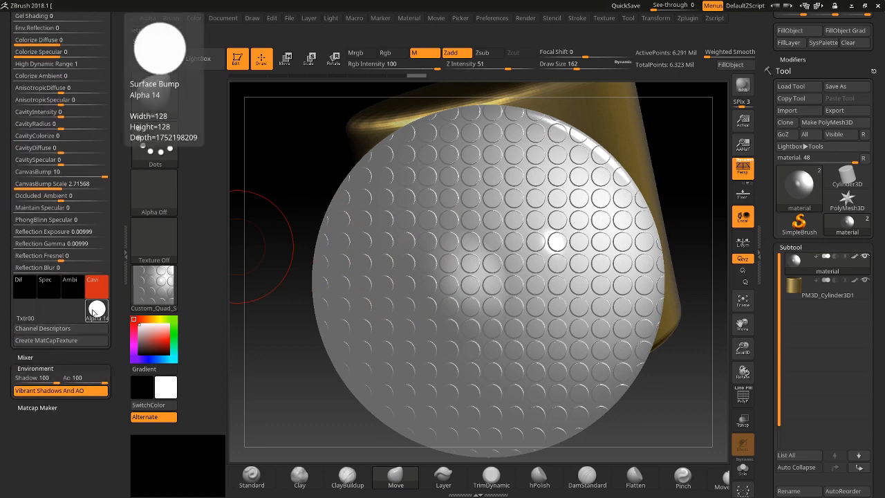
left_click(94, 312)
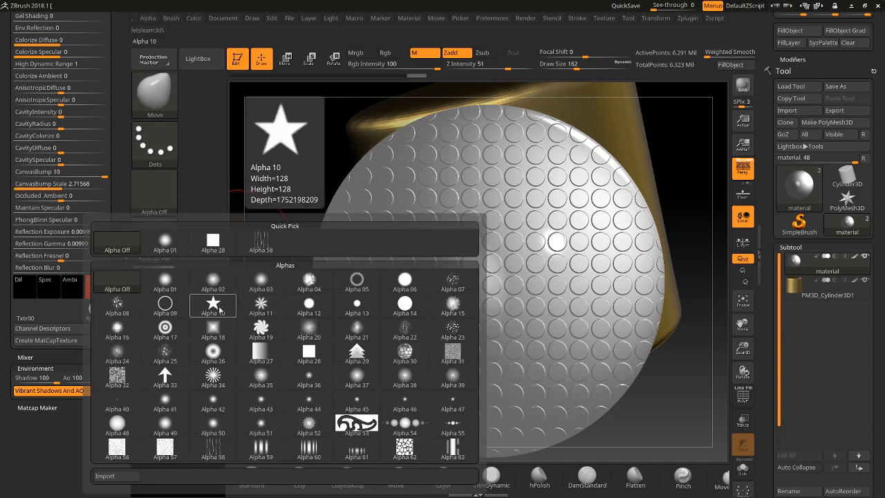
left_click(219, 309)
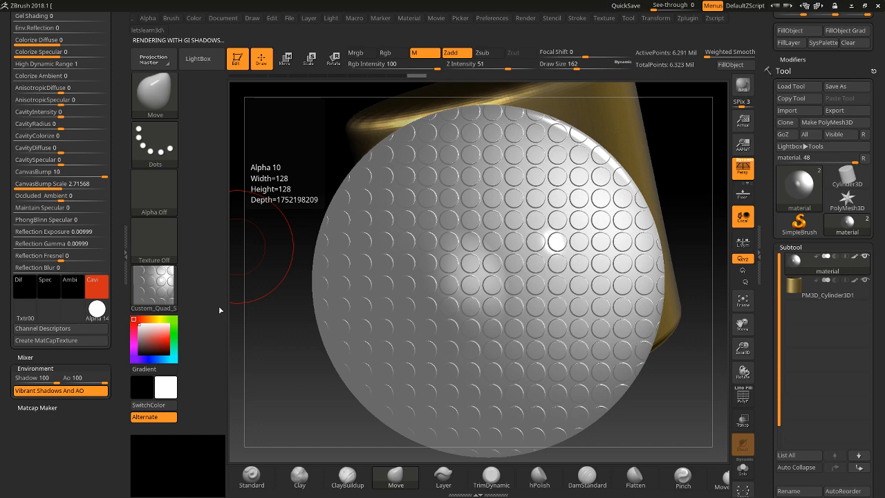
Step: Try Alpha 26 as the fourth shader's surface bump and replace it with Alpha 17
left_click(95, 312)
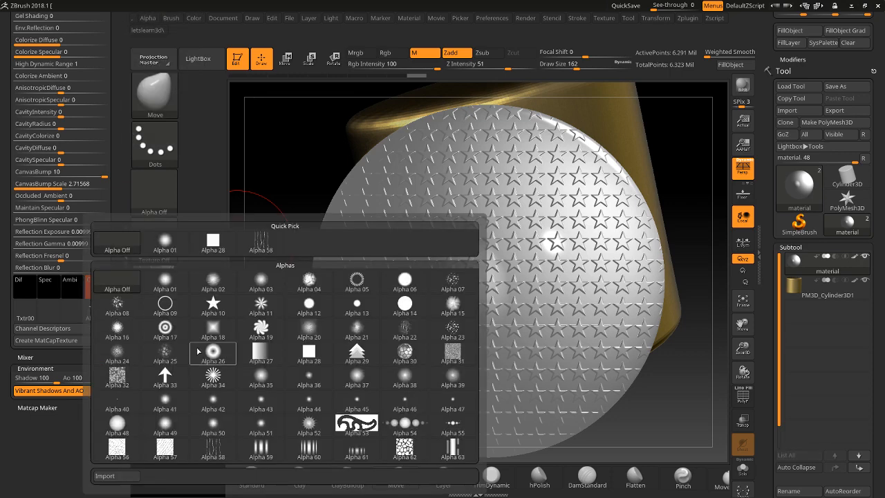
left_click(217, 365)
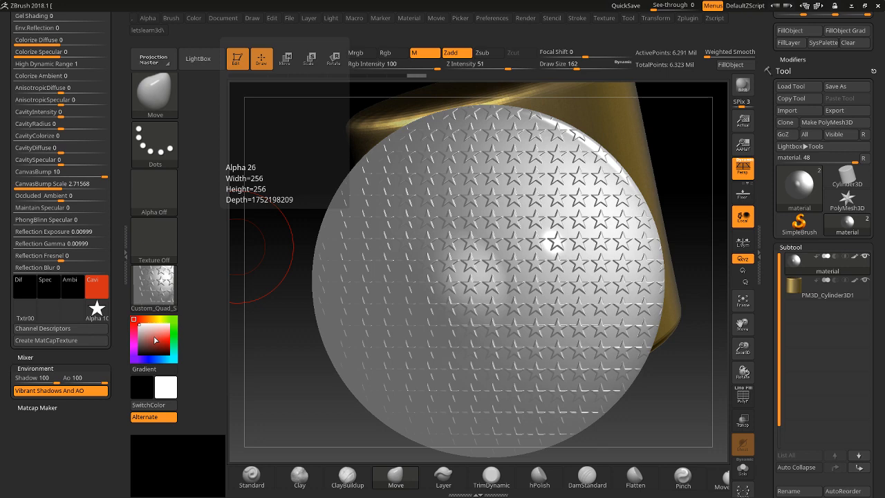
left_click(95, 309)
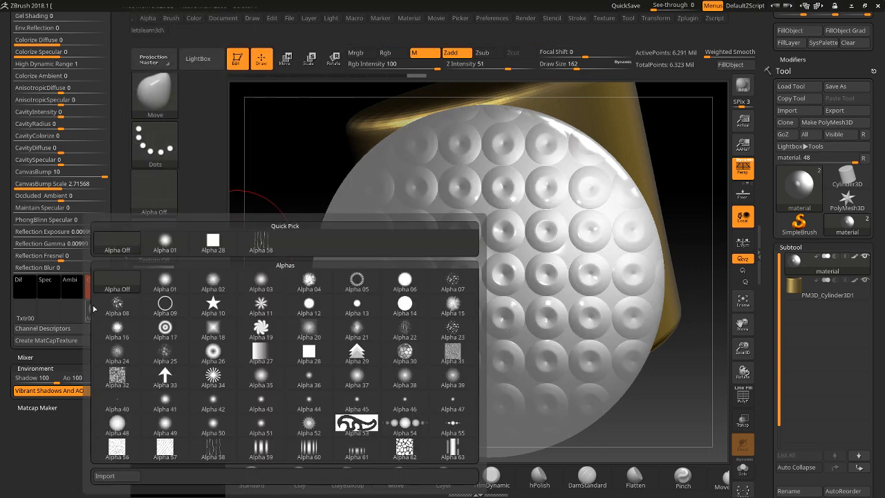
left_click(162, 323)
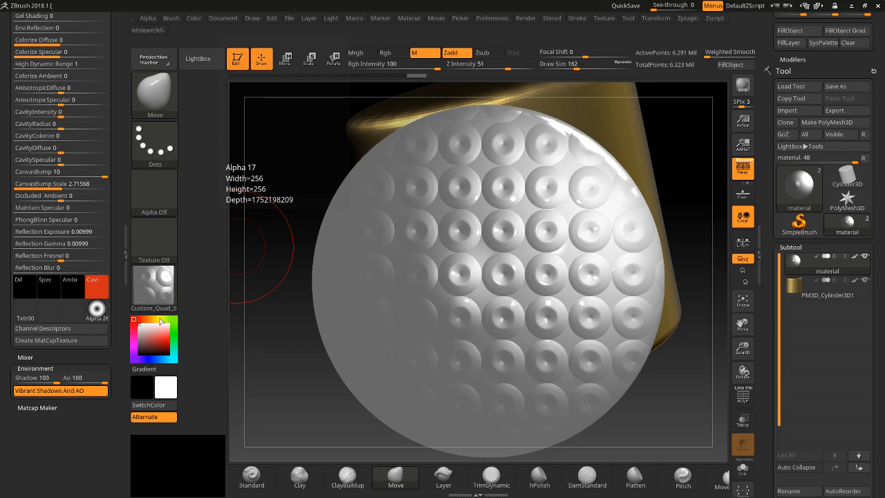
Step: Reduce CanvasBump Scale to about 0.84 and check the larger bump rings on the sphere from another angle
left_click(62, 185)
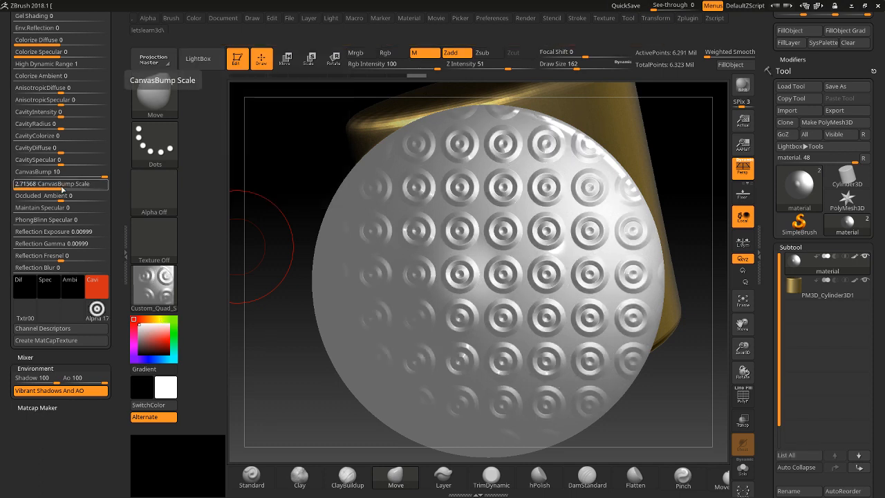
left_click_drag(62, 185, 40, 190)
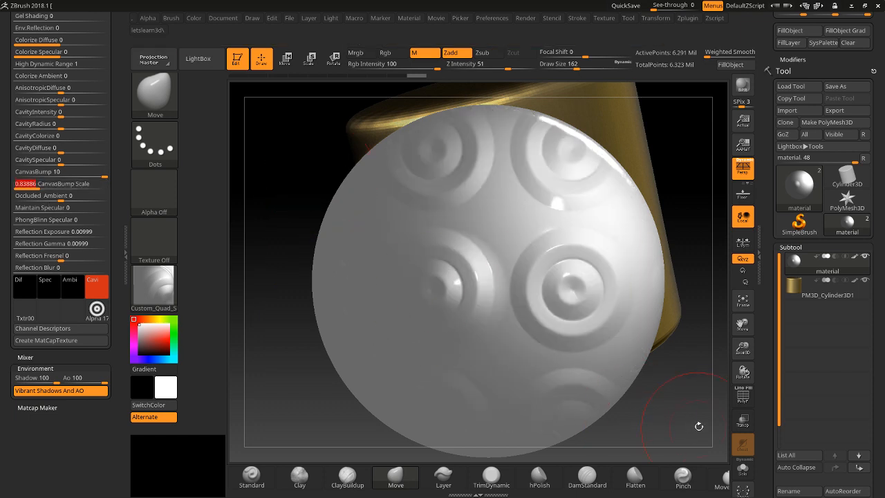
left_click_drag(685, 420, 633, 411)
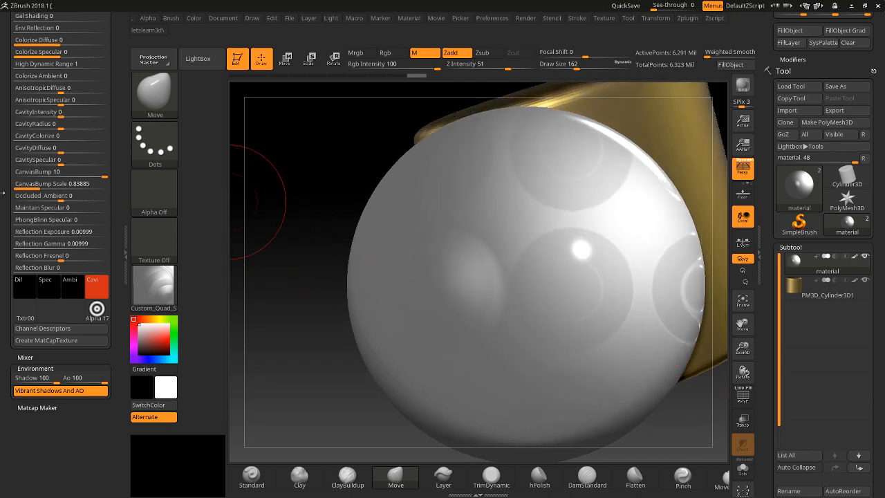
Step: Select Custom_Quad_Shader's third shader for editing and switch on its first shader
left_click_drag(3, 174, 6, 283)
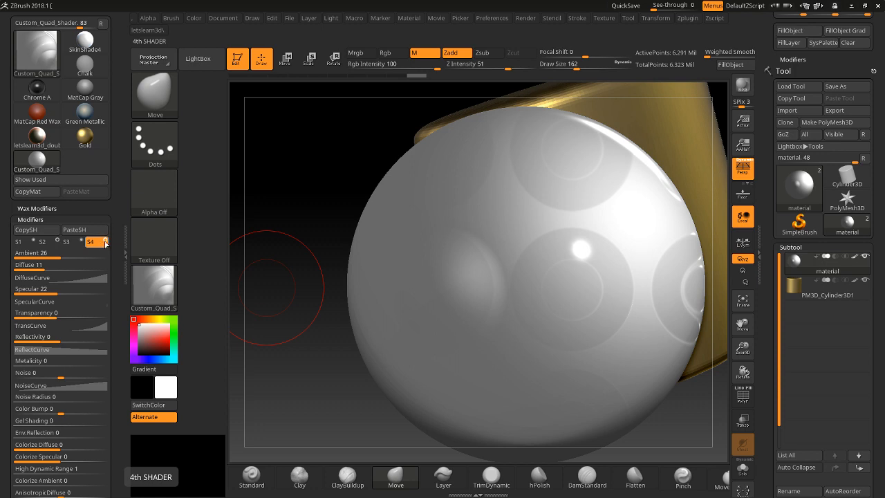
left_click(69, 241)
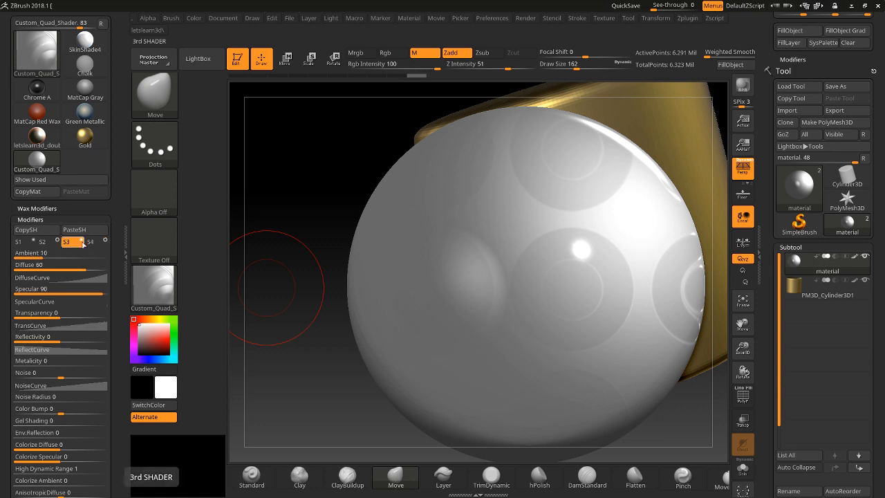
left_click(33, 240)
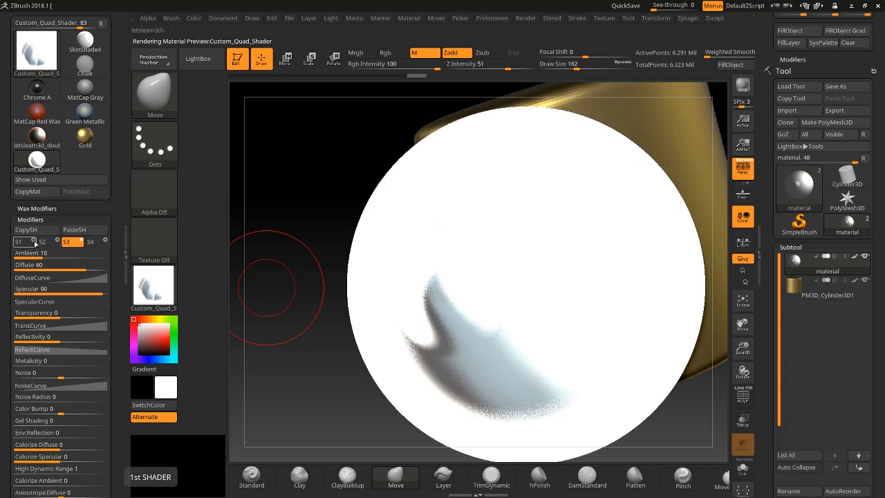
left_click(33, 241)
left_click(33, 240)
Step: Set the third shader's Ambient to 1 and Diffuse to 14, and check its remaining modifiers
scroll(17, 207, "down", 10)
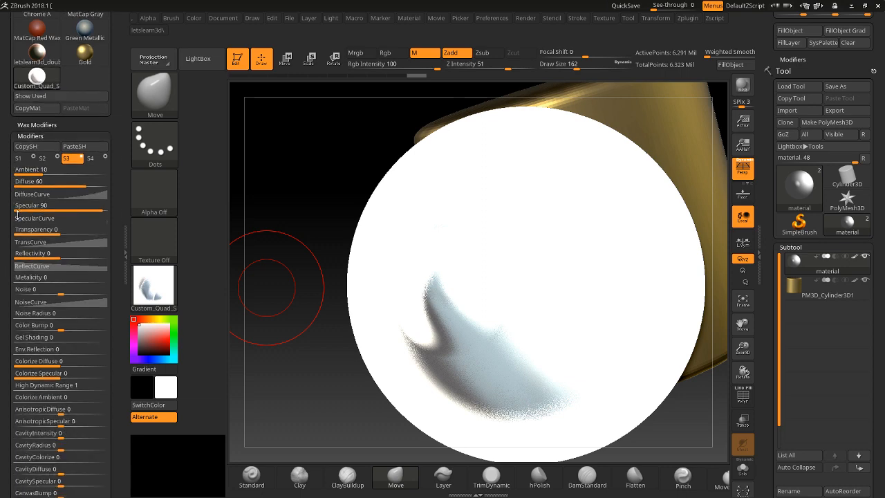
scroll(17, 176, "up", 8)
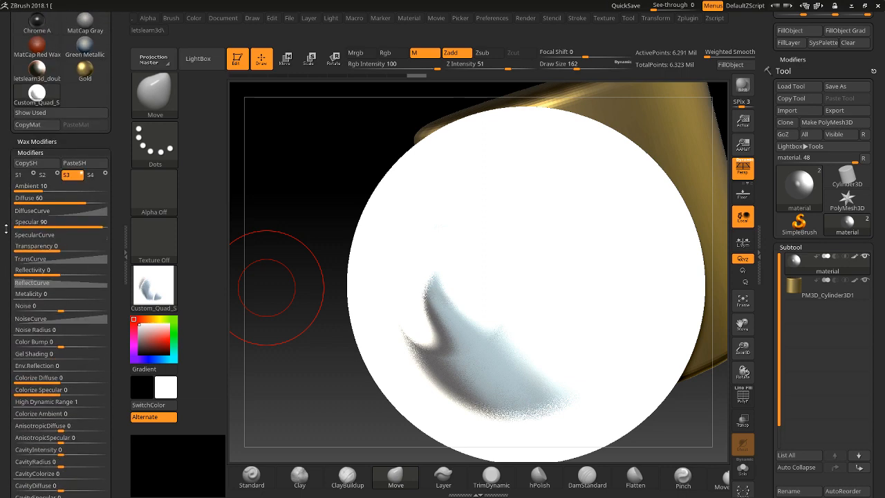
left_click_drag(73, 203, 25, 187)
left_click(33, 187)
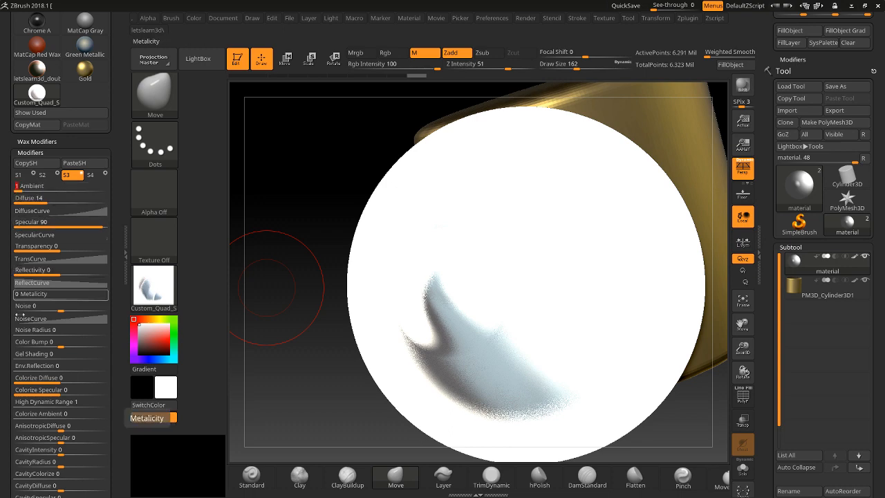
scroll(19, 280, "down", 5)
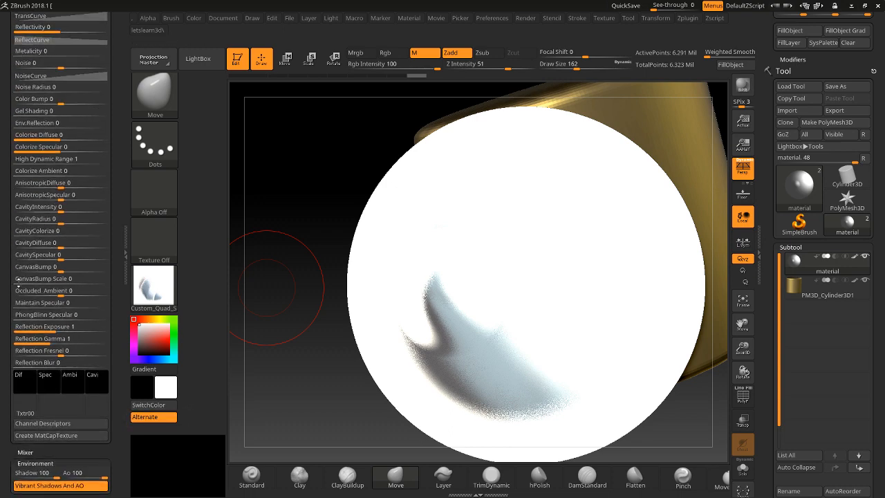
scroll(19, 280, "up", 5)
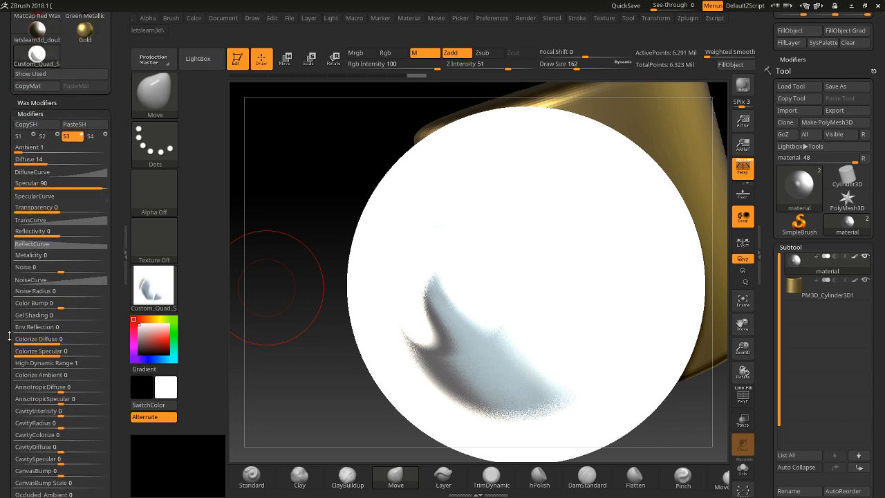
Step: Set the second shader's Specular to 15 and Diffuse to 21, and check the sphere from another angle
left_click(41, 185)
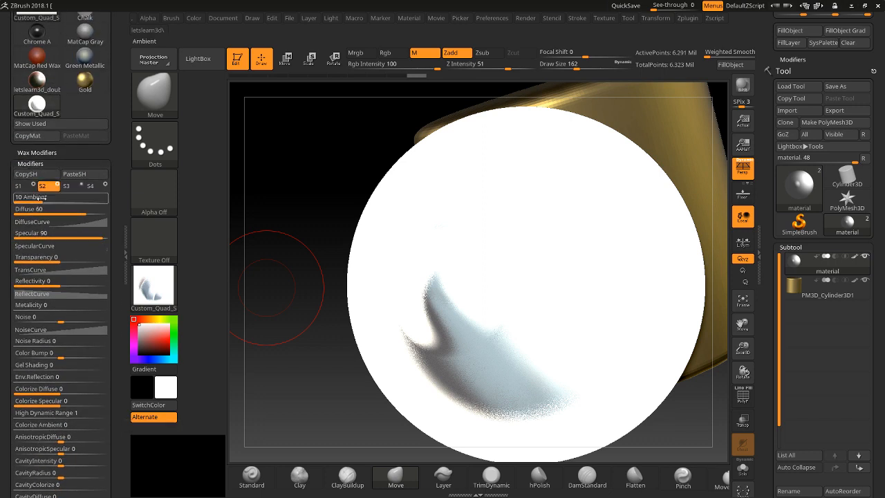
left_click_drag(69, 233, 56, 211)
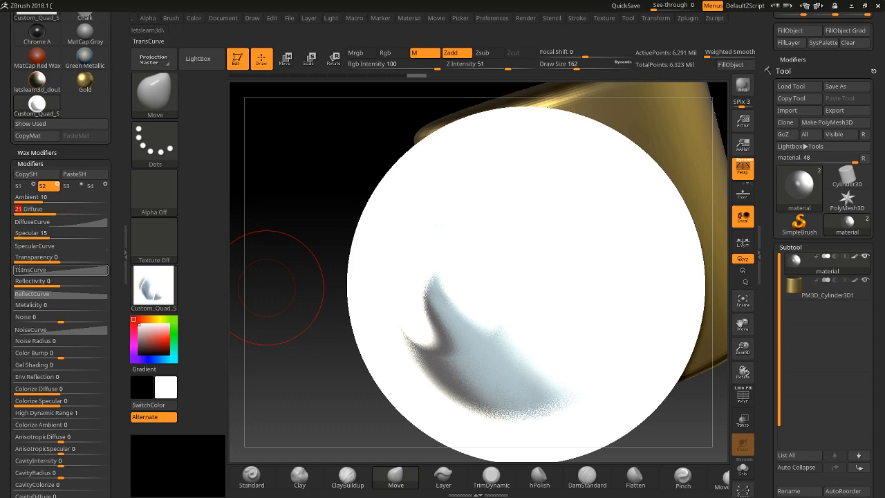
scroll(9, 295, "down", 8)
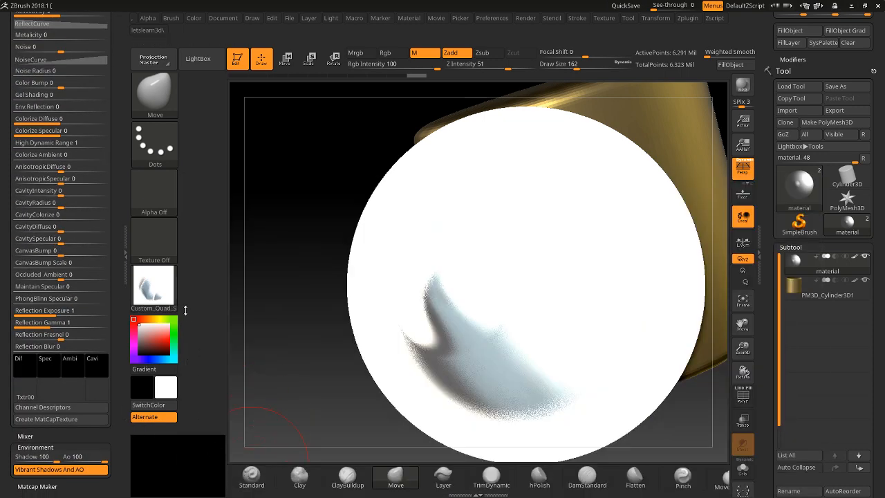
left_click(147, 295)
left_click_drag(338, 204, 330, 262)
left_click_drag(8, 177, 5, 399)
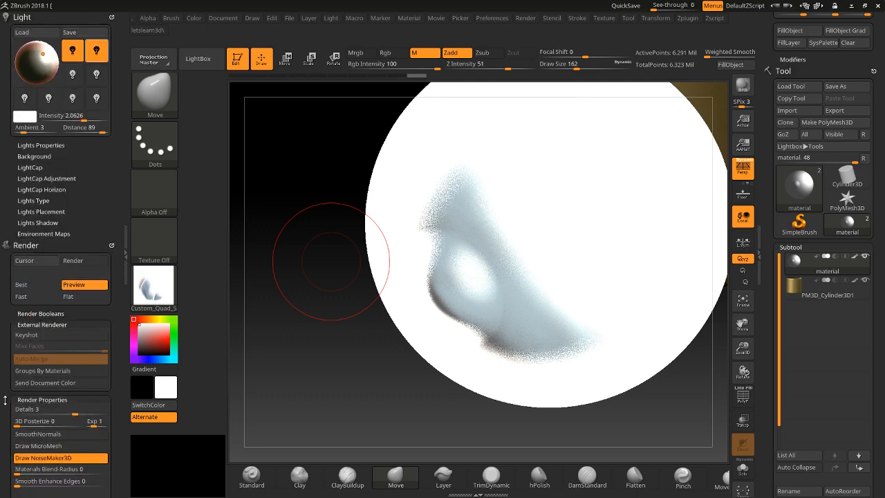
left_click_drag(9, 359, 24, 302)
scroll(27, 301, "down", 10)
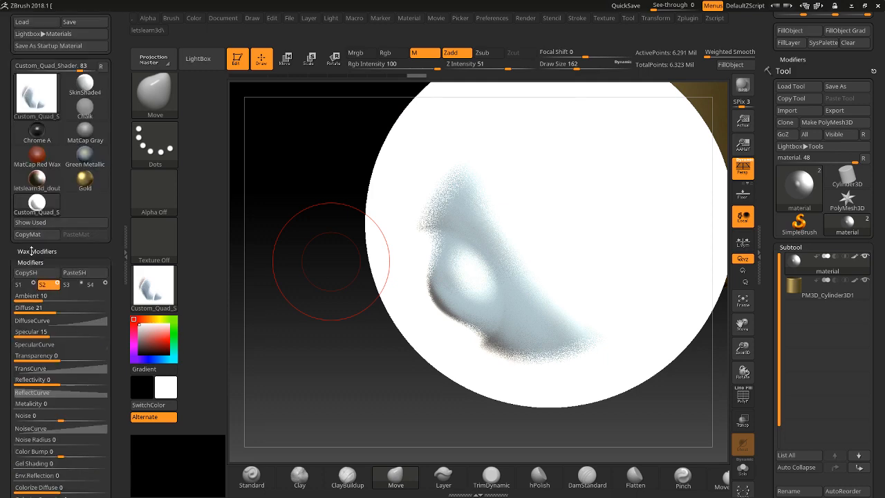
scroll(33, 298, "up", 10)
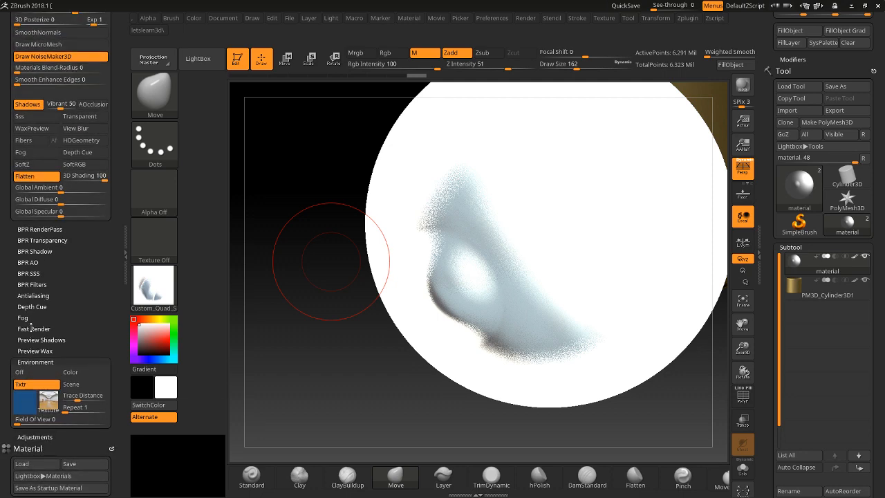
scroll(8, 262, "up", 10)
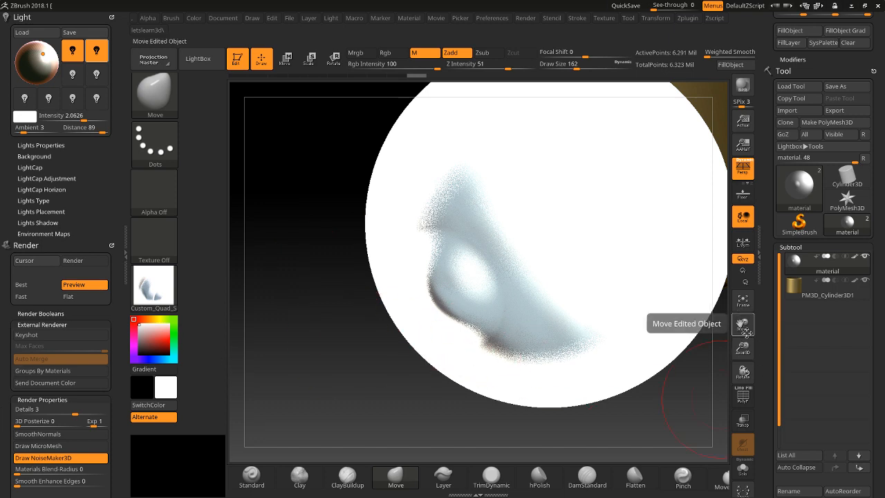
Step: Make the gold cylinder behind the sphere the active subtool
mouse_move(742, 325)
left_mouse_down()
mouse_move(717, 367)
mouse_move(704, 348)
mouse_move(667, 360)
mouse_move(608, 207)
left_mouse_up()
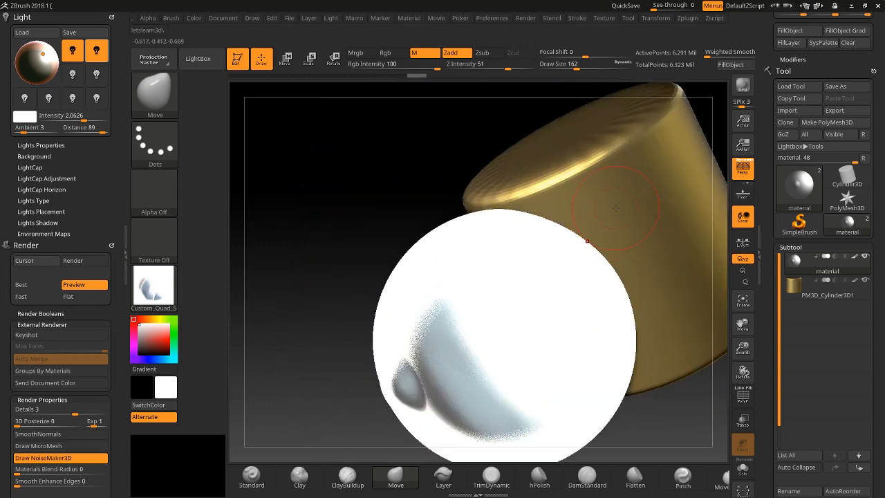
left_click(616, 194, "alt")
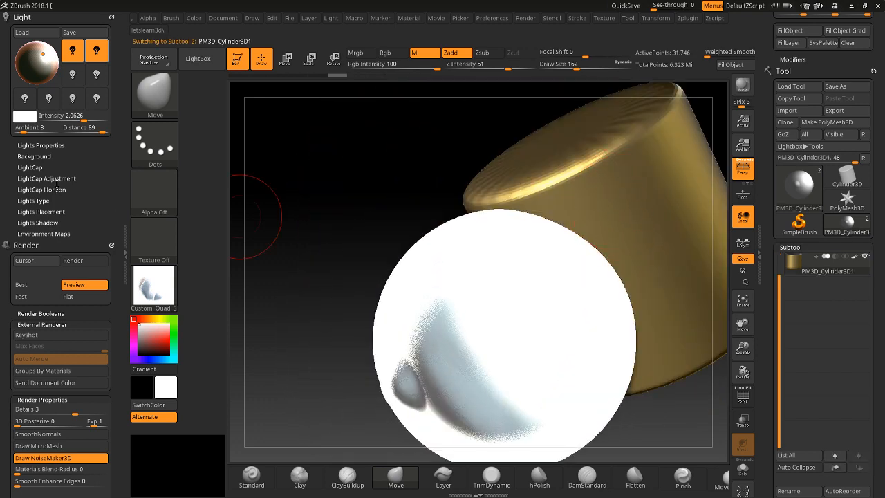
mouse_move(801, 269)
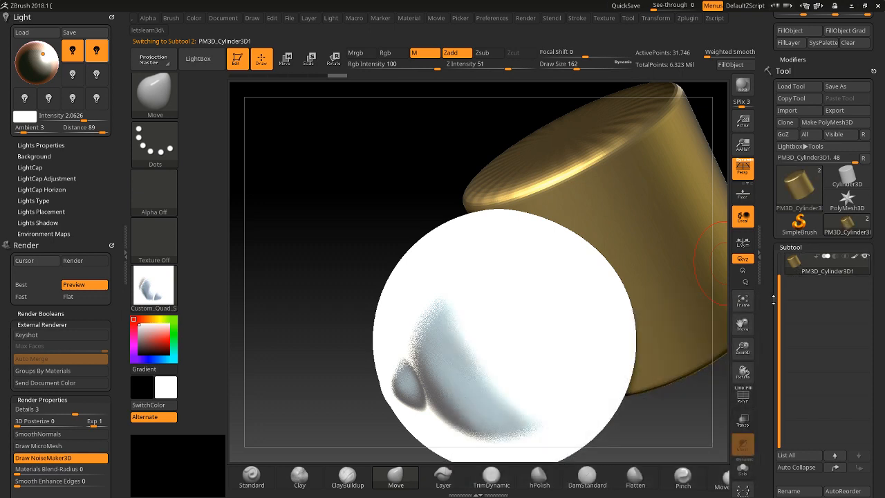
left_click_drag(773, 299, 770, 234)
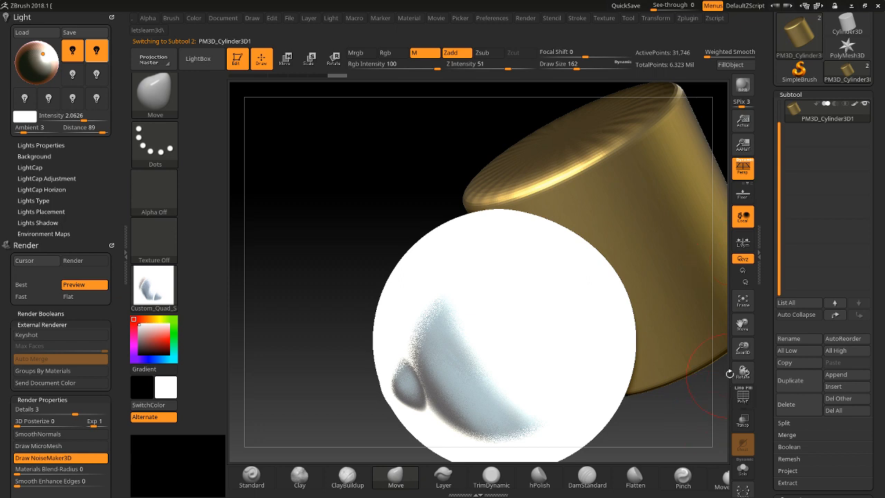
mouse_move(740, 333)
left_mouse_down()
mouse_move(740, 314)
mouse_move(661, 366)
mouse_move(656, 410)
mouse_move(674, 404)
mouse_move(694, 331)
mouse_move(614, 360)
mouse_move(605, 262)
mouse_move(530, 328)
left_mouse_up()
key("ctrl+z")
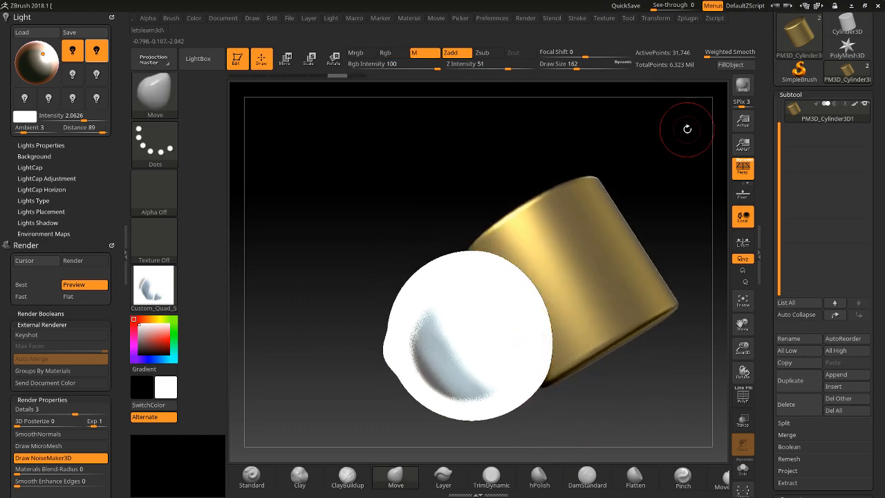
left_click_drag(682, 124, 681, 150, "shift")
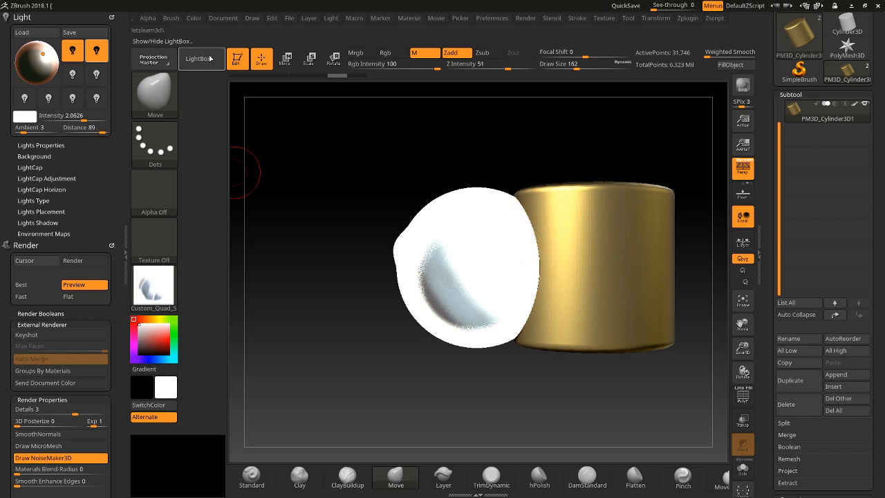
Step: Open the QS_249_UH.ZPR quicksave from LightBox without saving the current project's changes
left_click(208, 58)
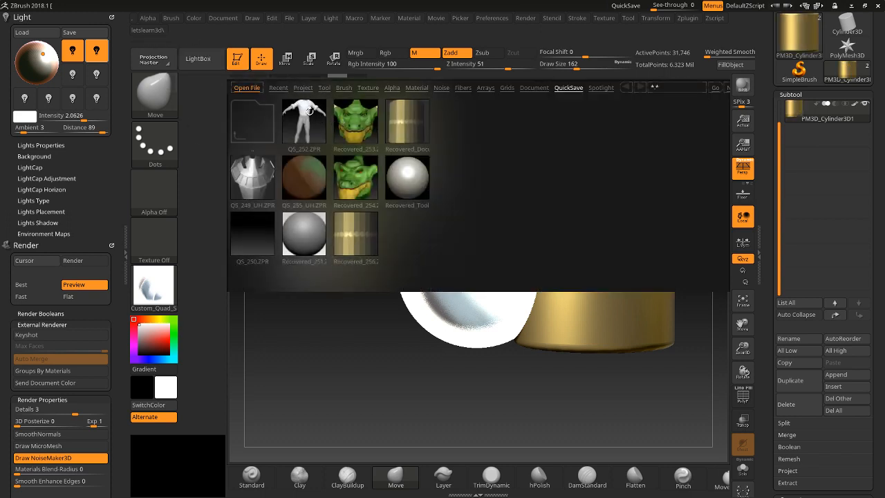
double_click(252, 168)
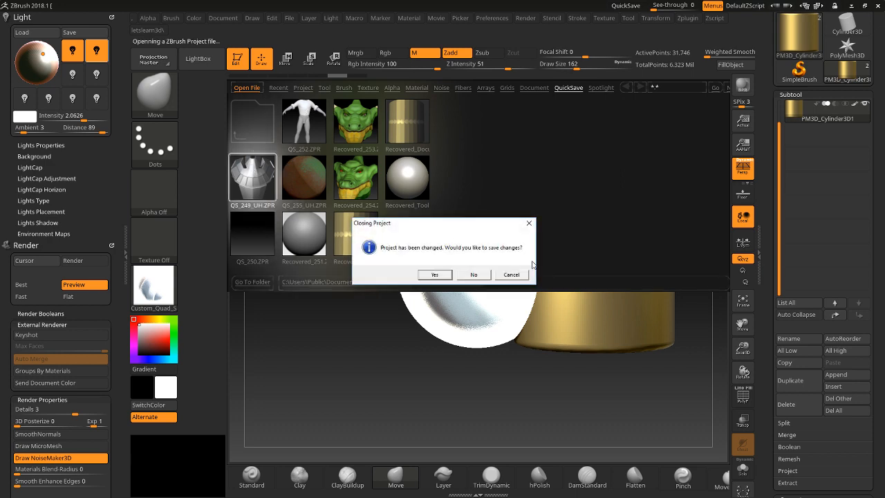
left_click(477, 276)
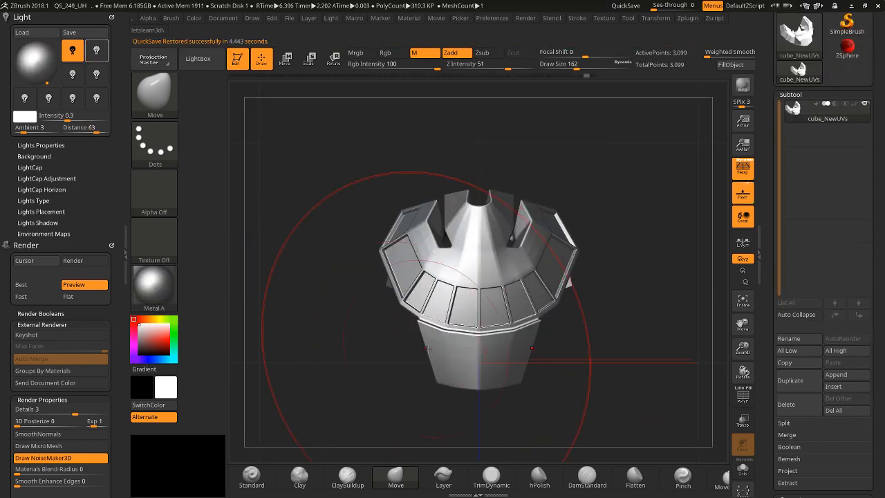
mouse_move(386, 349)
left_mouse_down()
mouse_move(363, 351)
mouse_move(378, 359)
left_mouse_up()
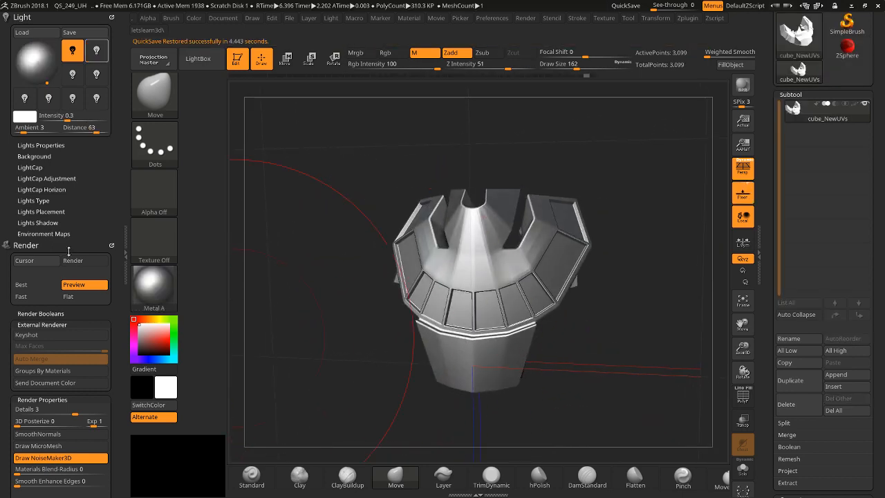
Step: Try the Custom_Quad_Shader material on the opened hard-surface model
left_click(152, 294)
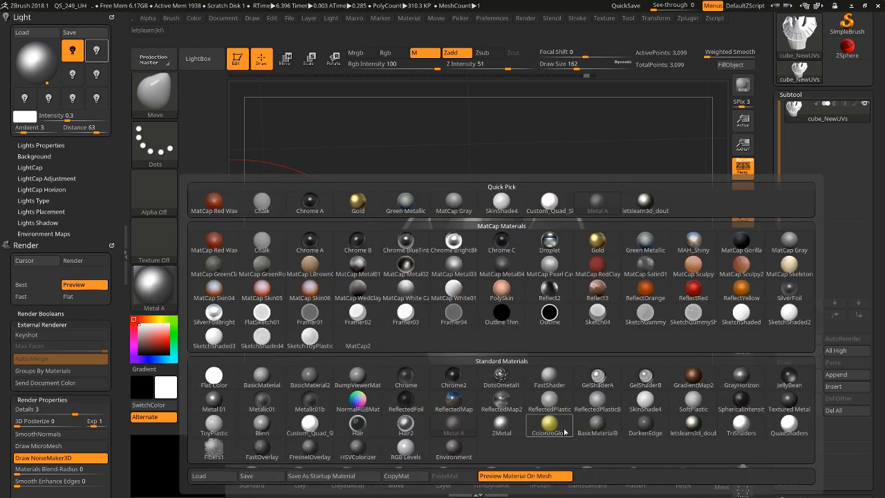
left_click(309, 427)
left_click_drag(326, 433, 277, 327)
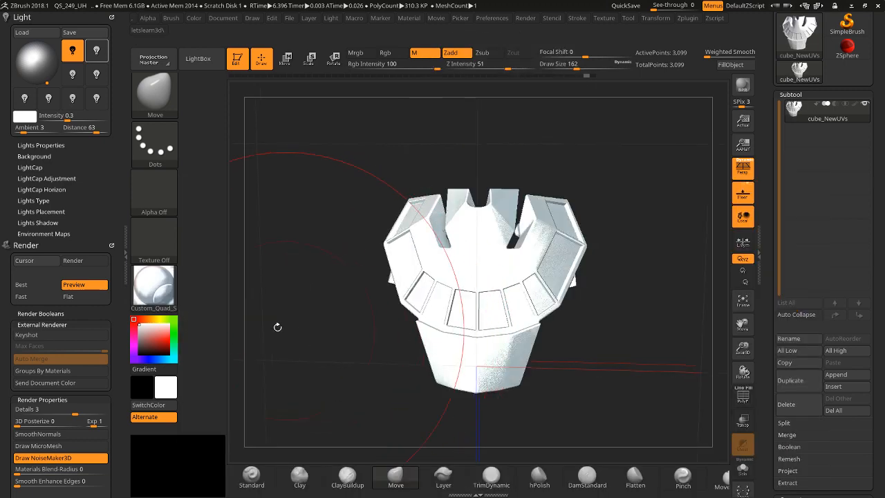
Step: Apply the custom letslearn3d standard material to the model and inspect it from another angle
left_click(154, 286)
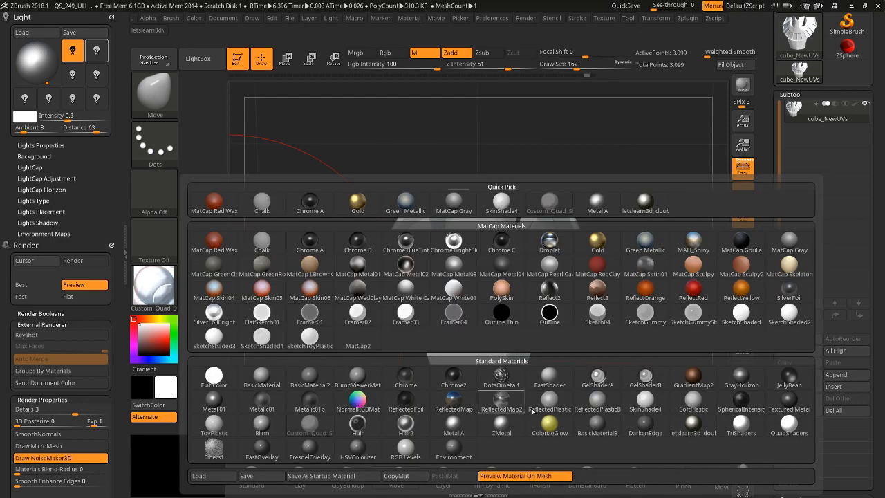
left_click(693, 429)
left_click_drag(344, 218, 594, 315)
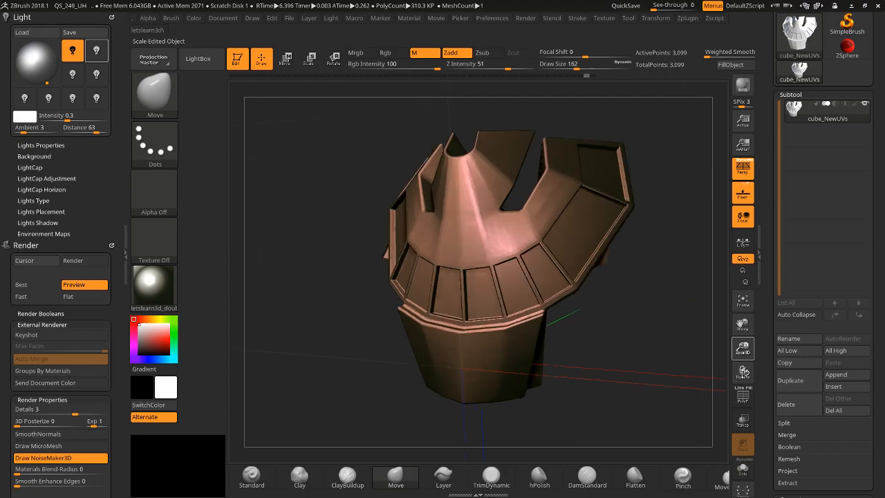